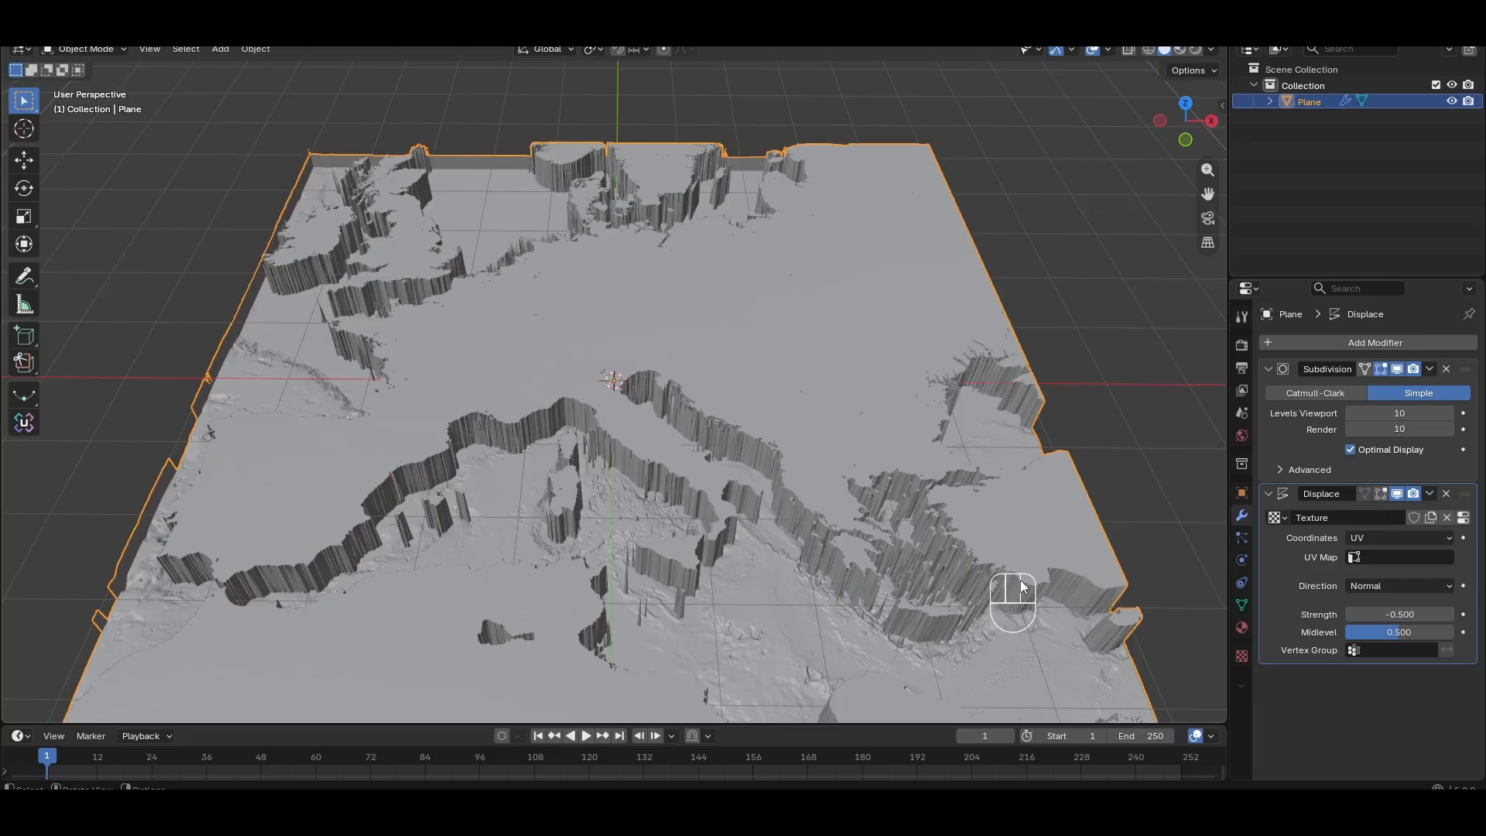
Apply the Subdivision modifier and the Displace modifier to the terrain plane
{"action": "key", "text": "alt+a"}
{"action": "middle_click_drag", "start_coordinate": [666, 480], "coordinate": [795, 371]}
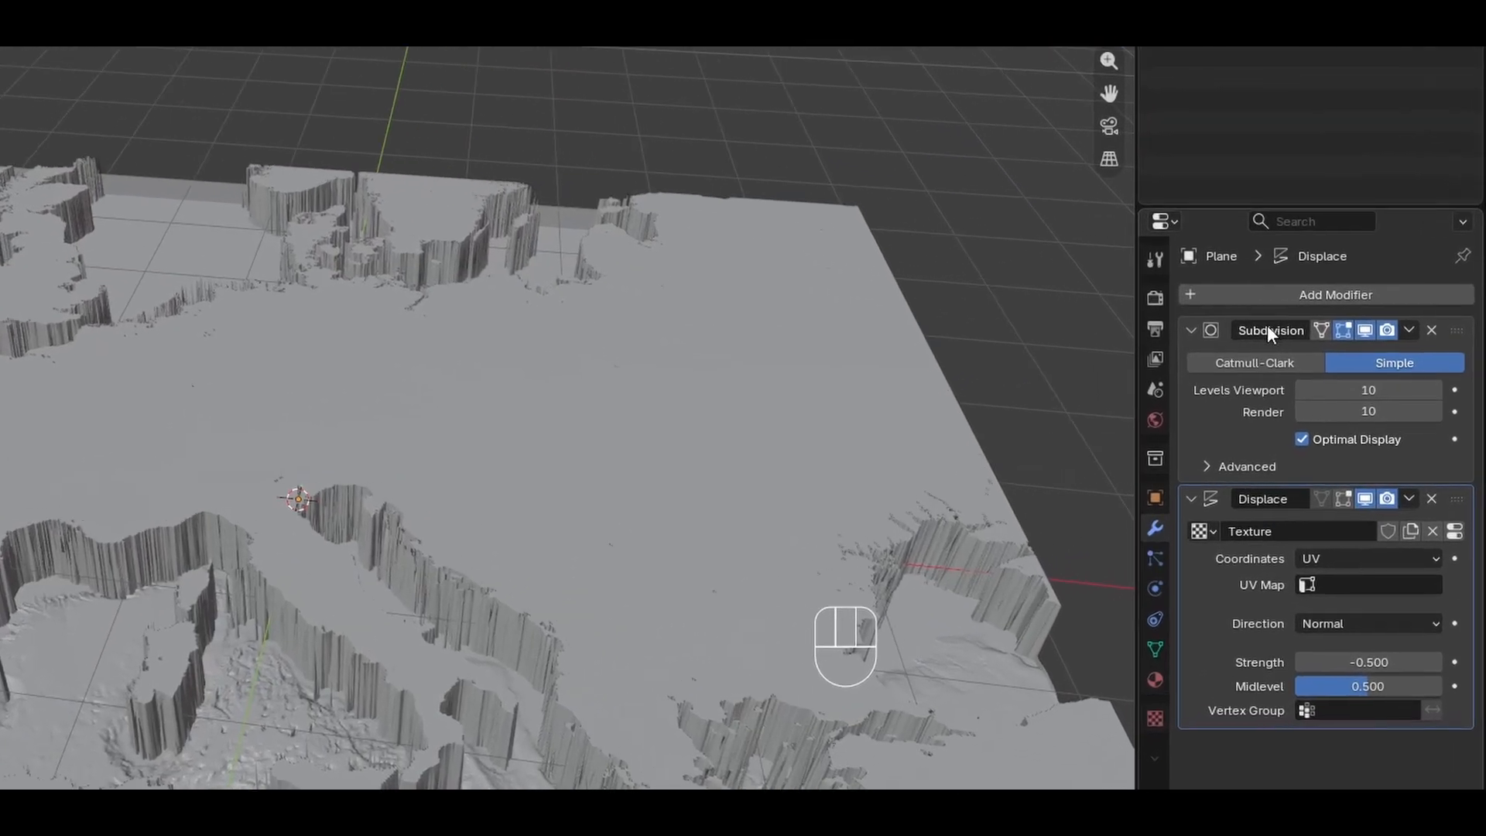
{"action": "left_click", "coordinate": [1402, 317]}
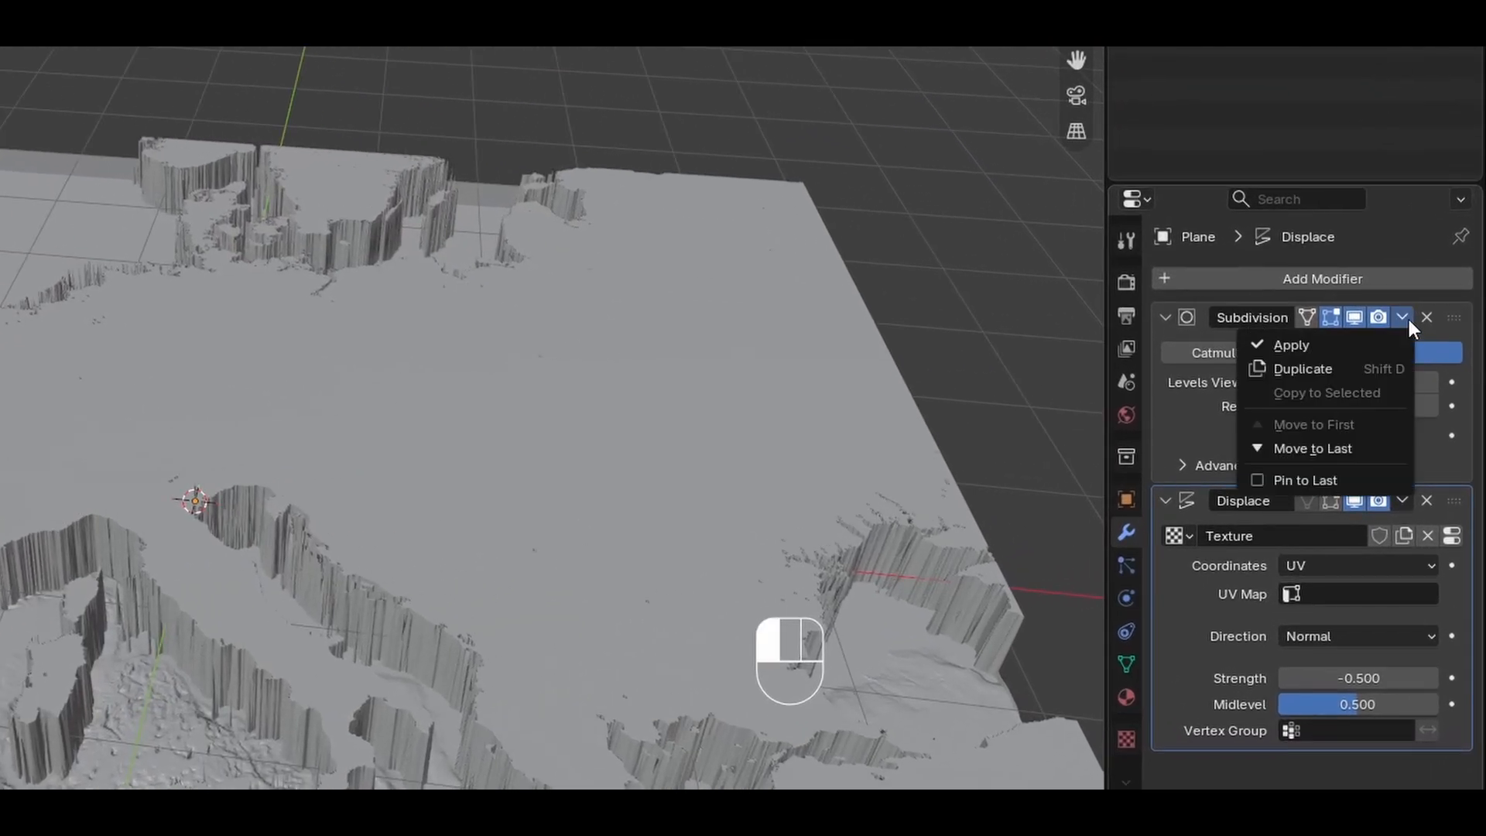
{"action": "left_click", "coordinate": [1298, 347]}
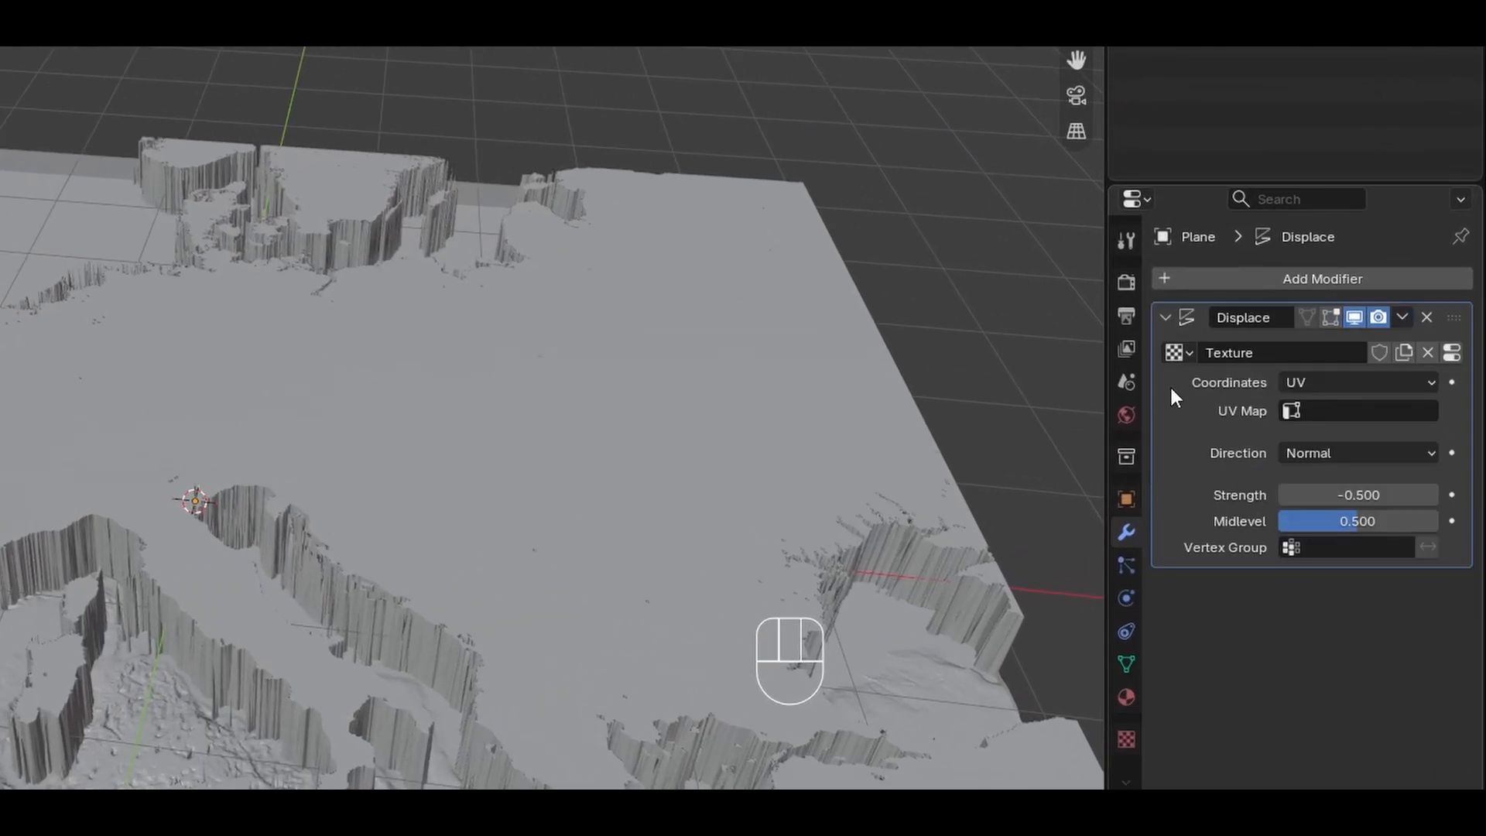
{"action": "left_click", "coordinate": [1402, 318]}
{"action": "left_click", "coordinate": [1307, 350]}
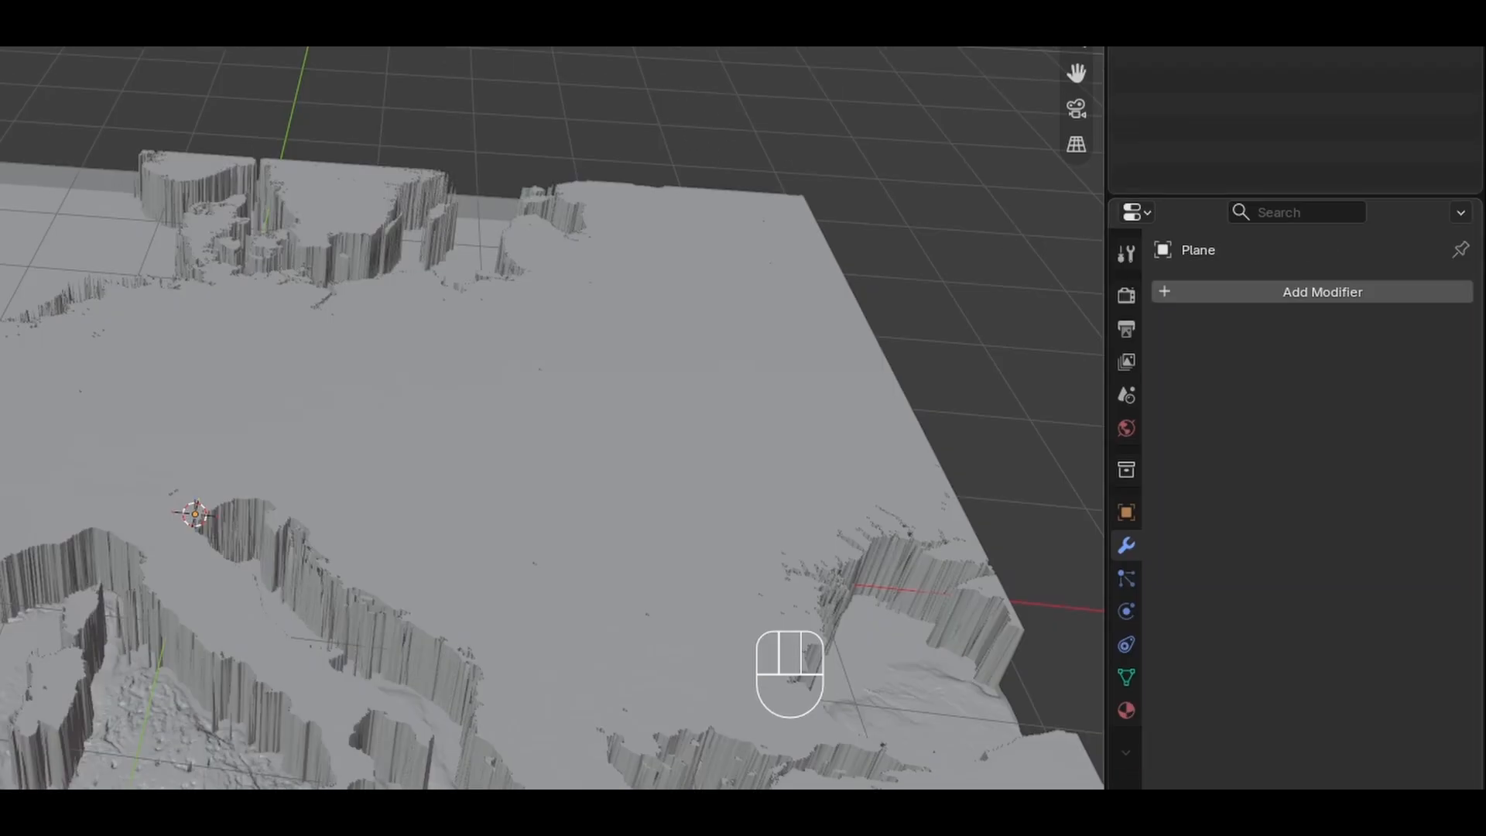
Enable the Statistics overlay in the 3D viewport
{"action": "left_click", "coordinate": [930, 75]}
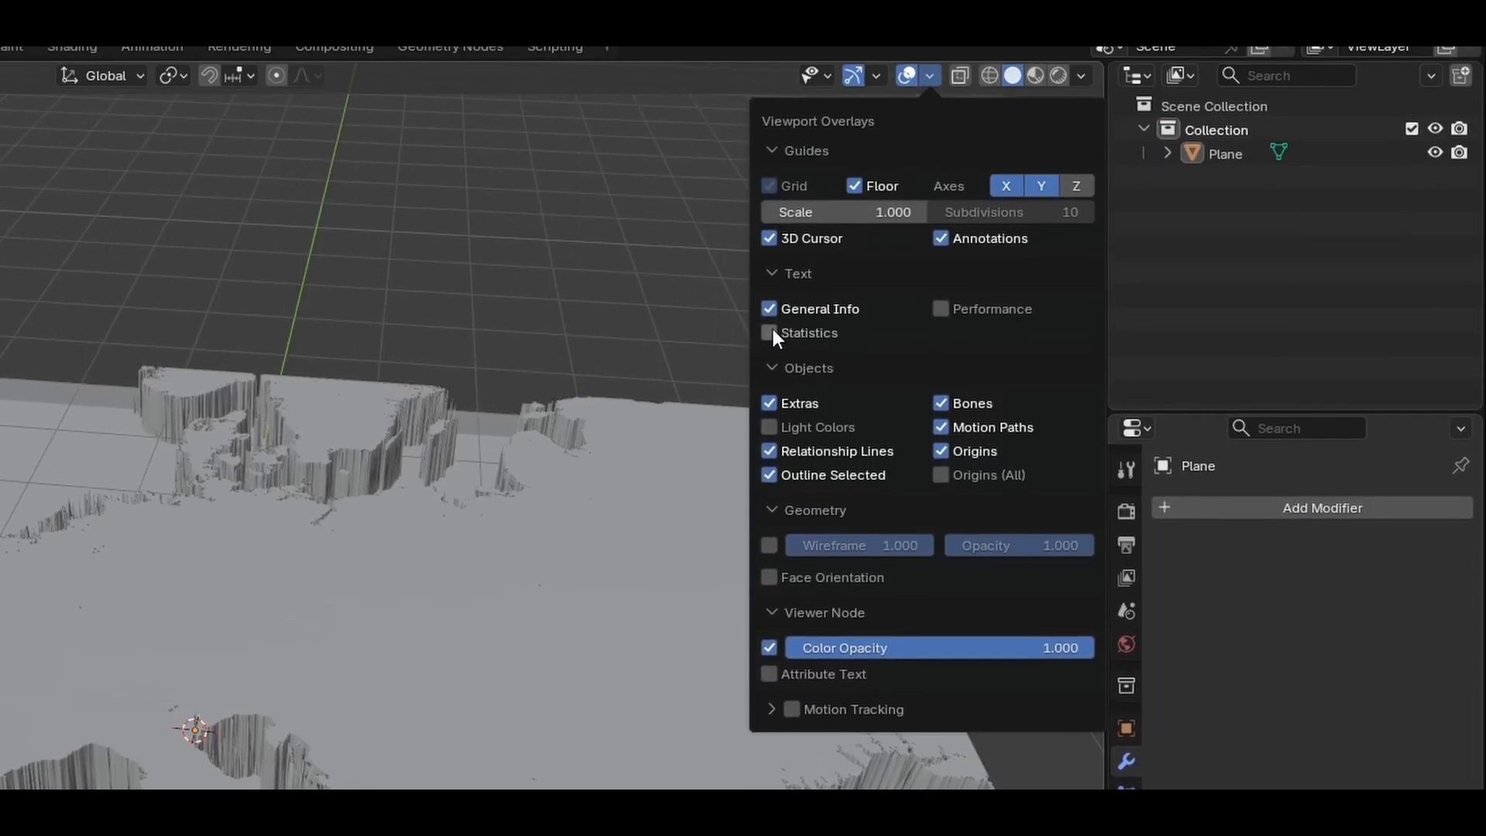
{"action": "left_click", "coordinate": [769, 333]}
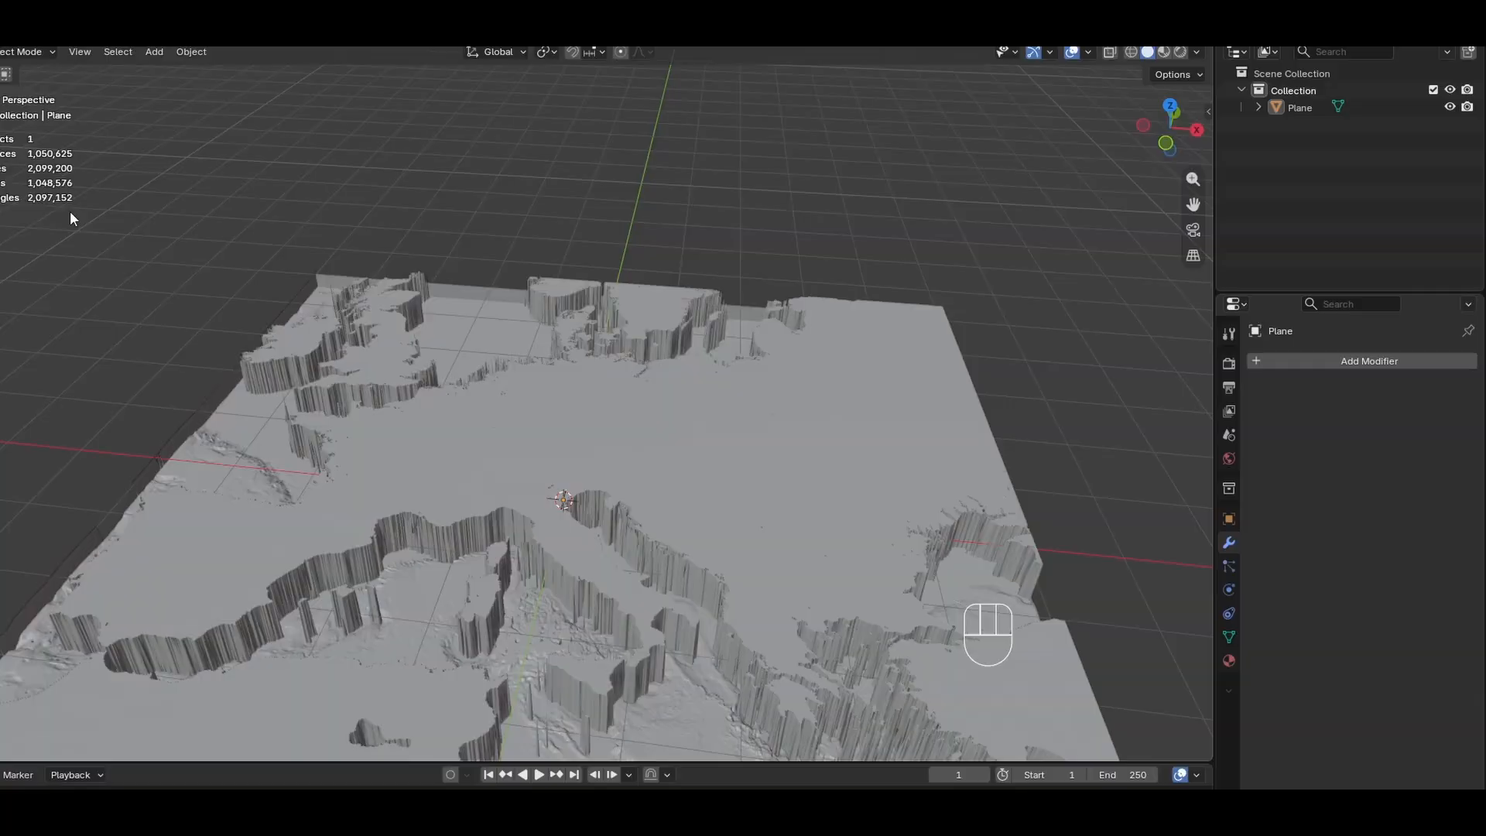
{"action": "middle_click_drag", "start_coordinate": [71, 219], "coordinate": [581, 181], "text": "shift"}
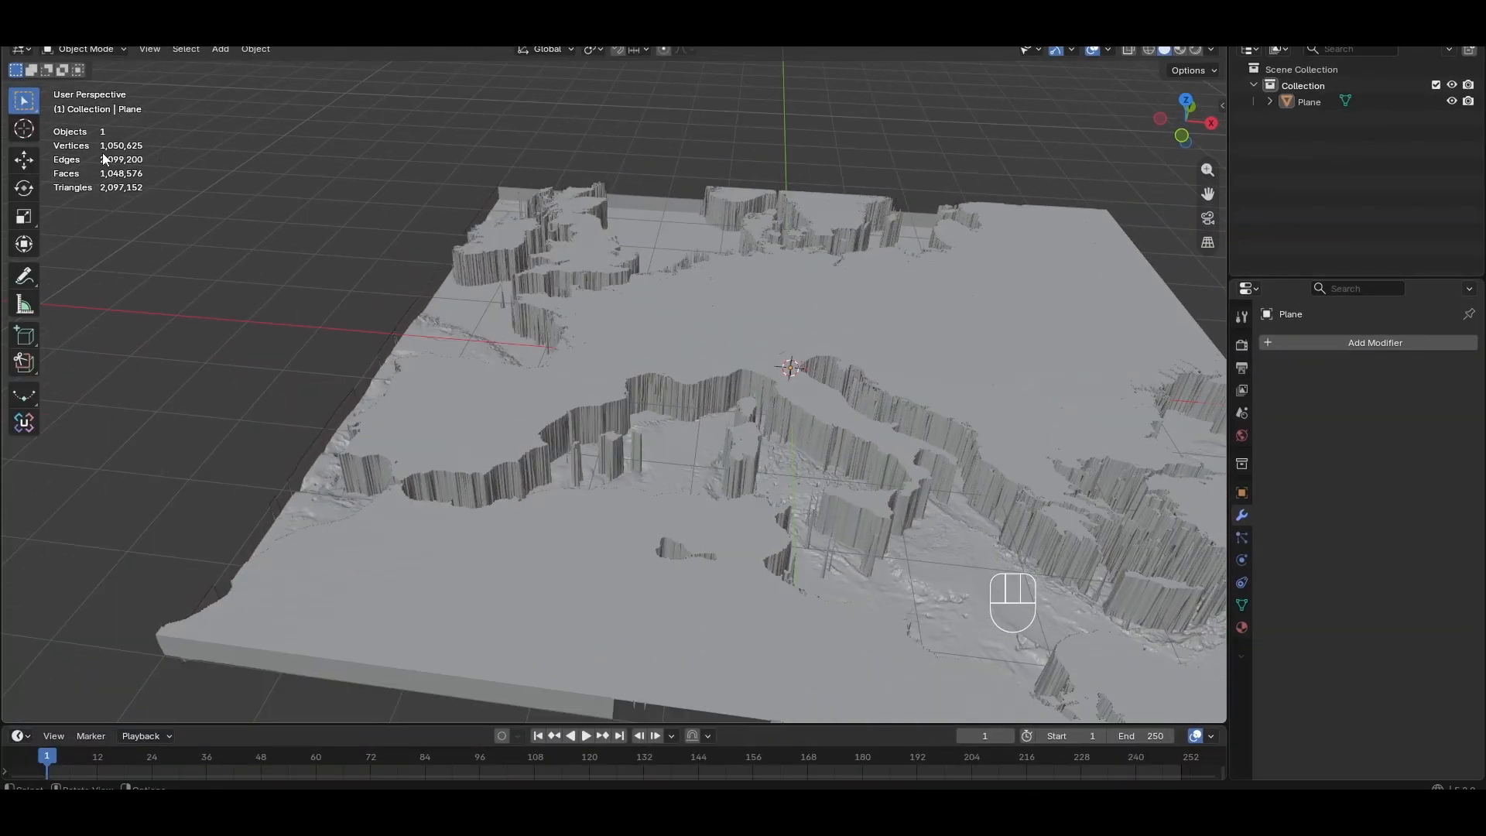
Select the terrain plane and apply its object transform
{"action": "middle_click_drag", "start_coordinate": [611, 300], "coordinate": [756, 332]}
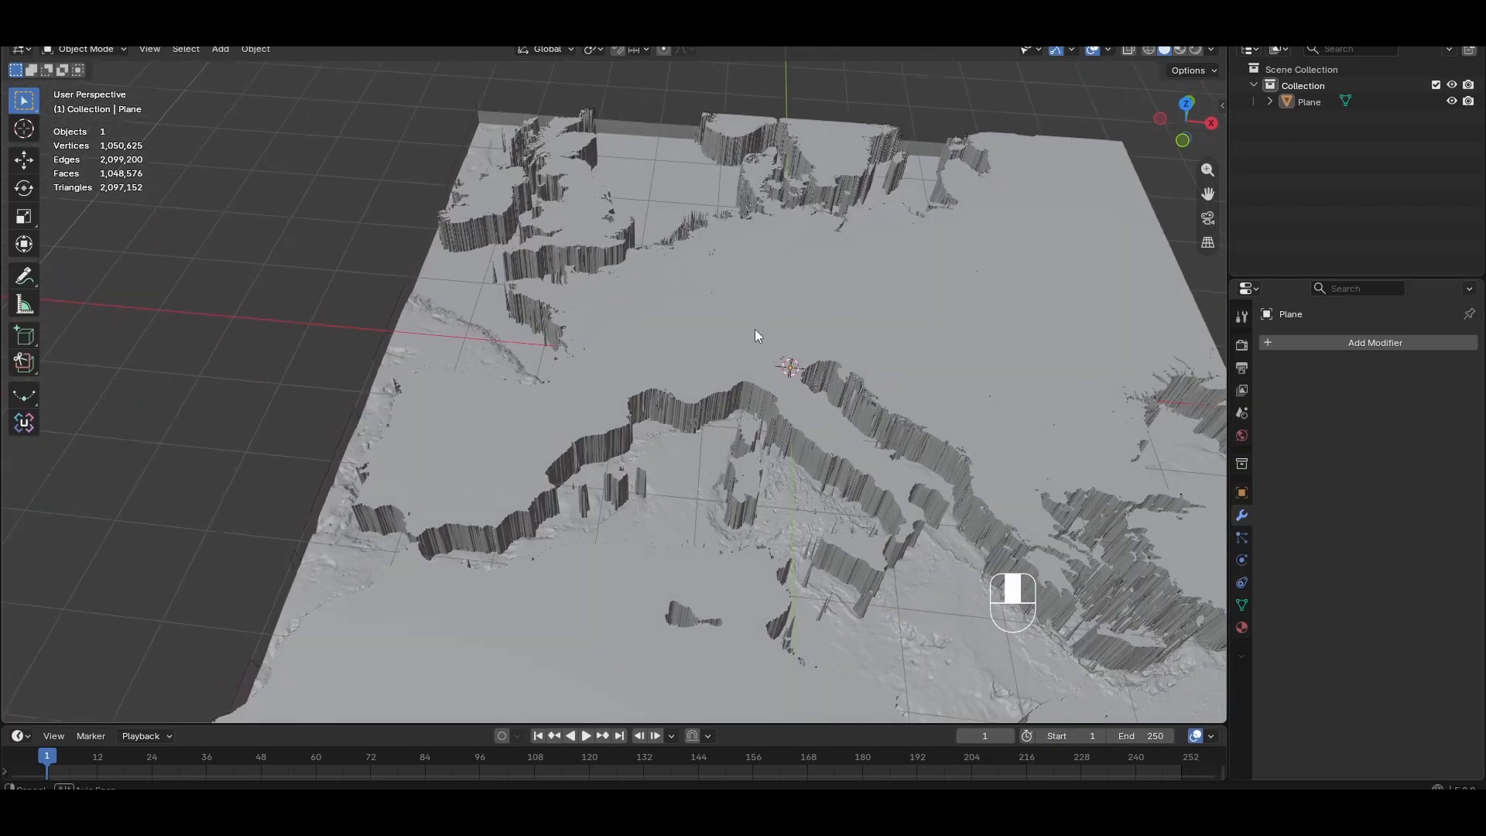
{"action": "left_click", "coordinate": [682, 346]}
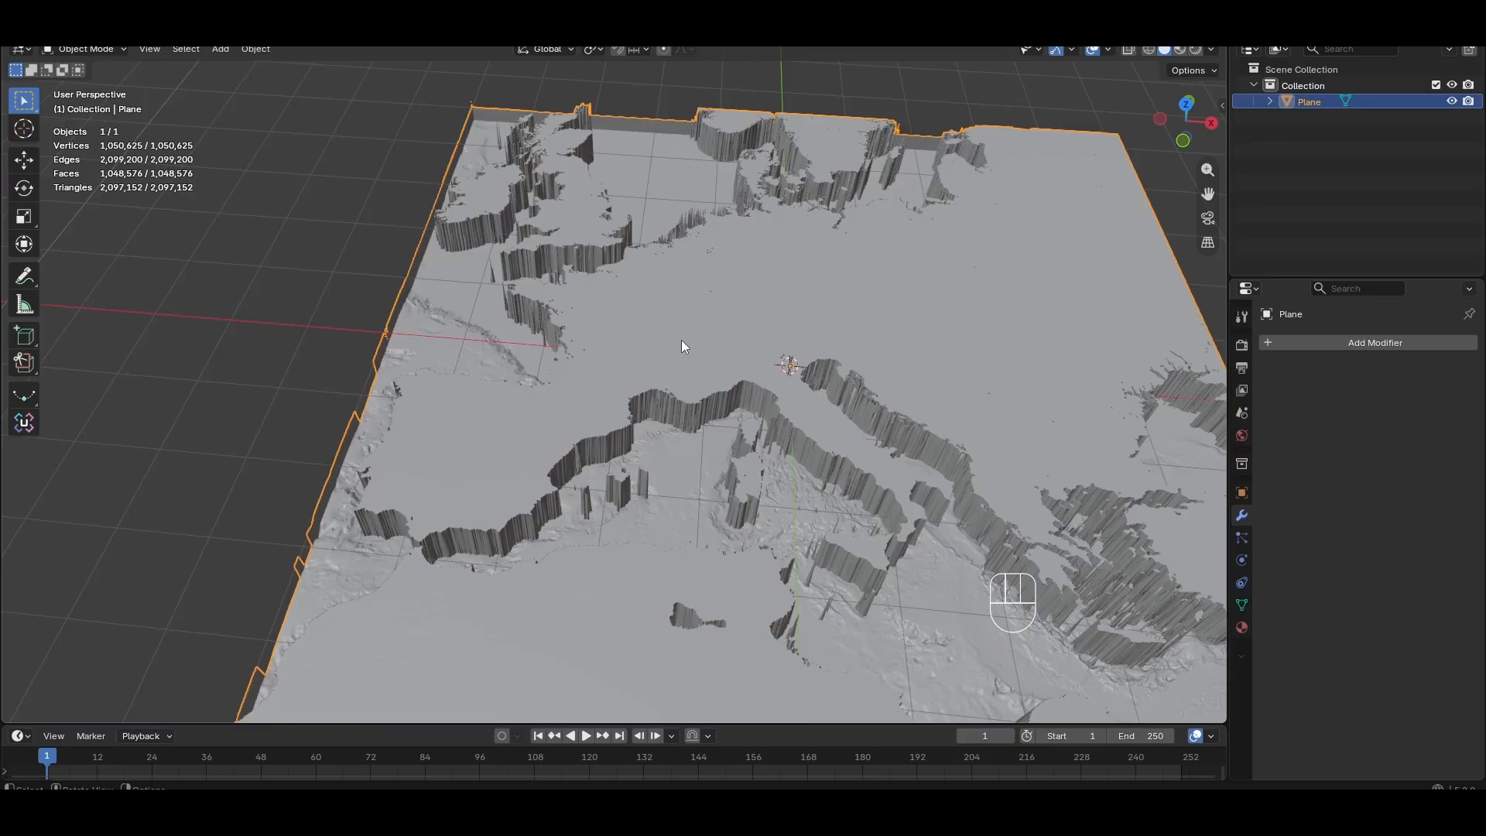
{"action": "key", "text": "ctrl+a"}
{"action": "left_click", "coordinate": [653, 338]}
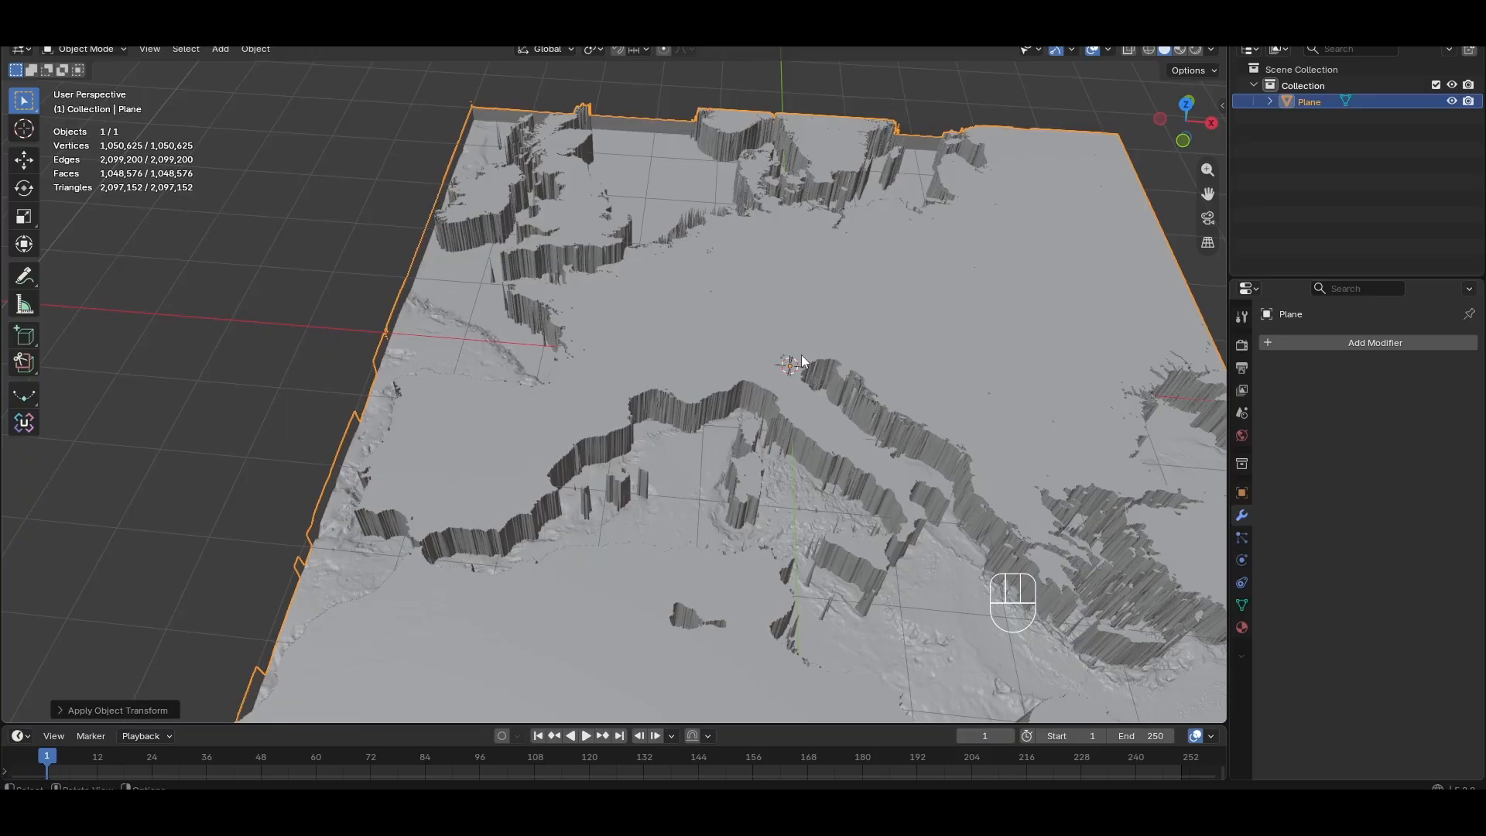
Switch the terrain plane to Sculpt Mode
{"action": "middle_click_drag", "start_coordinate": [824, 327], "coordinate": [513, 209]}
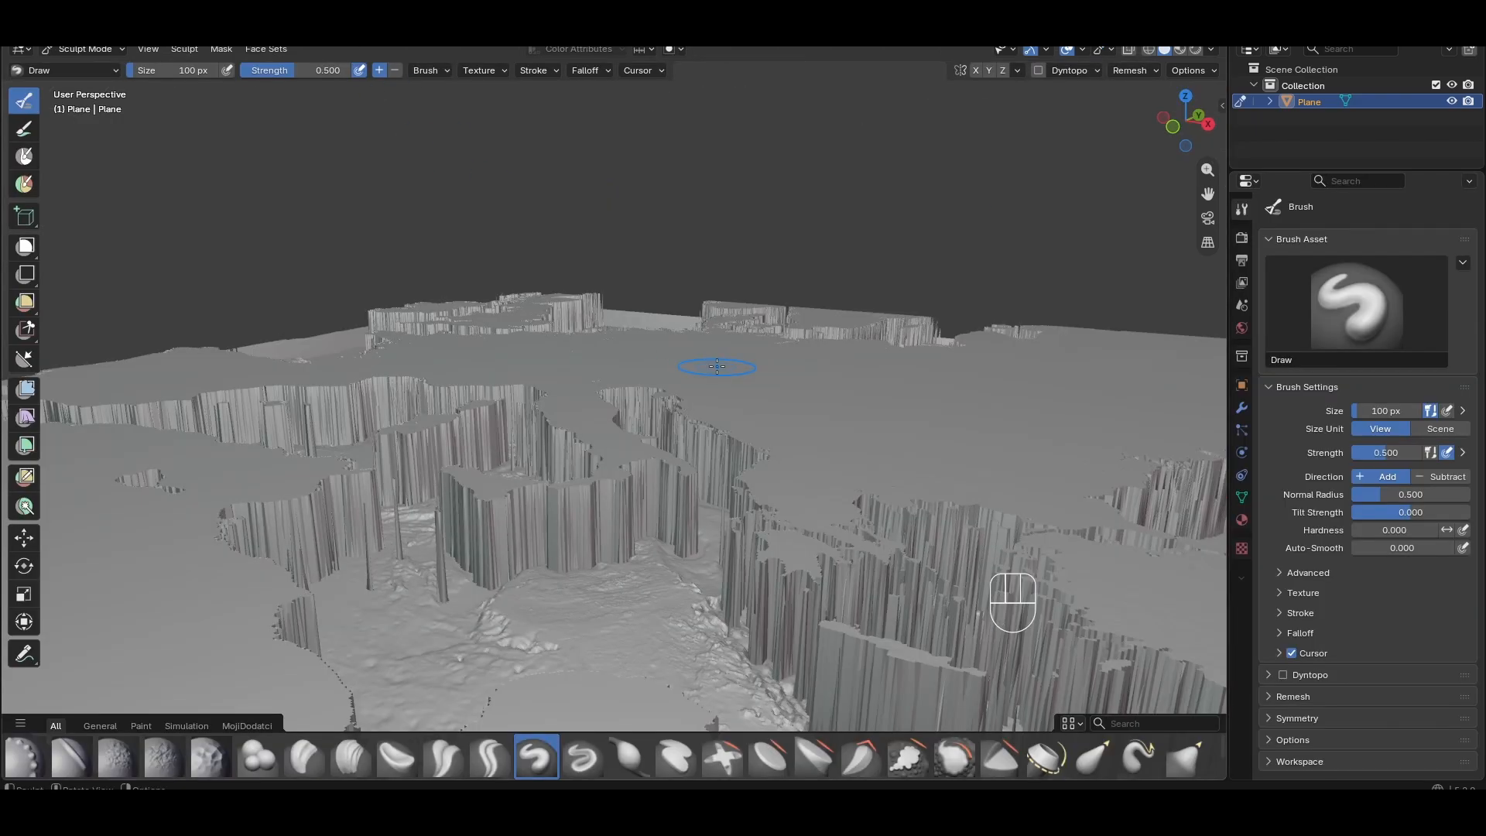
{"action": "key", "text": "KP_7"}
{"action": "scroll", "coordinate": [716, 366], "scroll_direction": "down", "scroll_amount": 5}
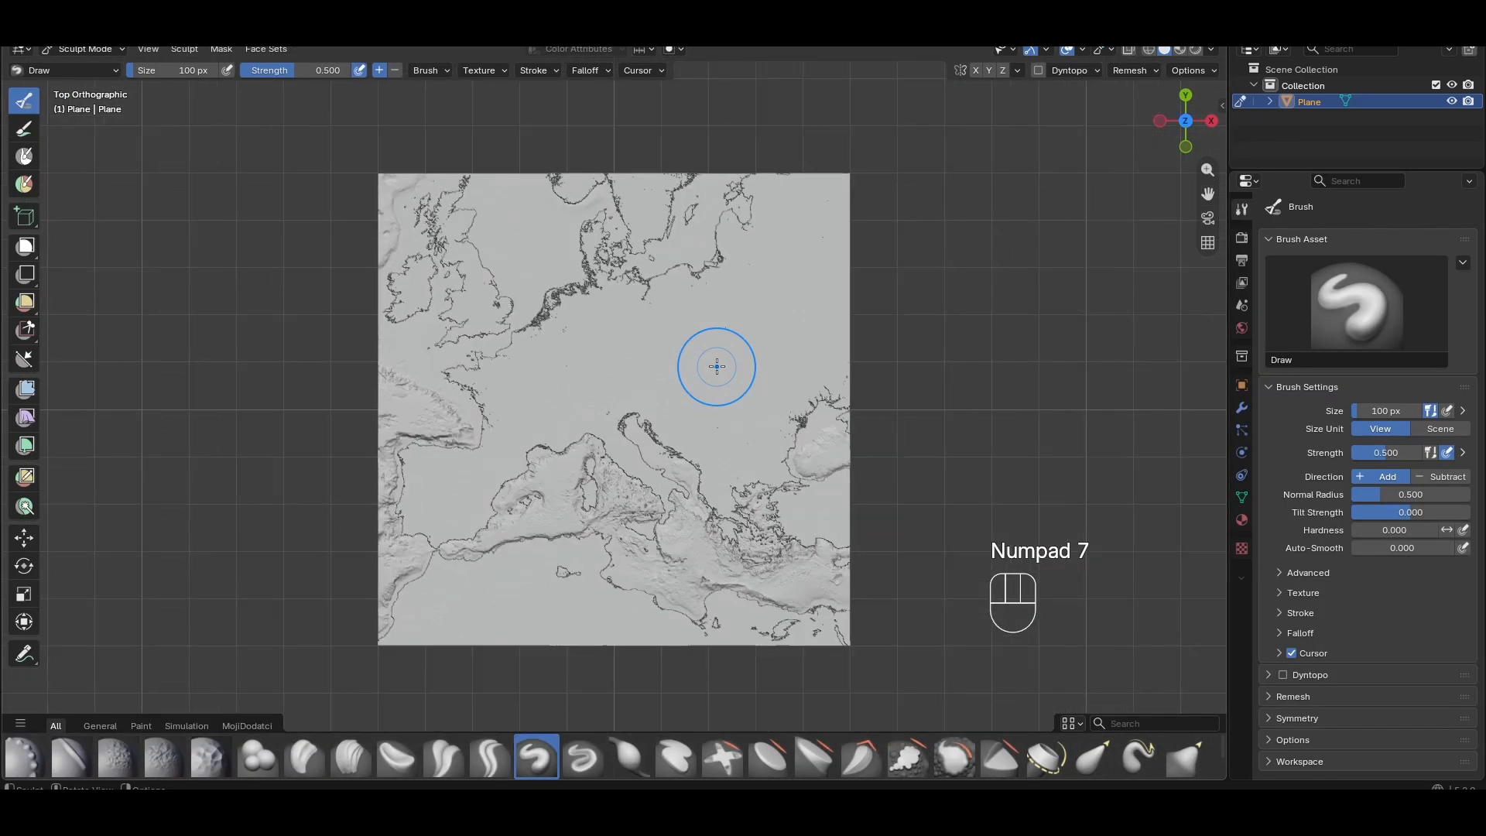
{"action": "scroll", "coordinate": [703, 375], "scroll_direction": "down", "scroll_amount": 2}
{"action": "mouse_move", "coordinate": [703, 374]}
{"action": "middle_mouse_down"}
{"action": "mouse_move", "coordinate": [674, 332]}
{"action": "mouse_move", "coordinate": [587, 404]}
{"action": "middle_mouse_up"}
{"action": "scroll", "coordinate": [674, 332], "scroll_direction": "up", "scroll_amount": 3}
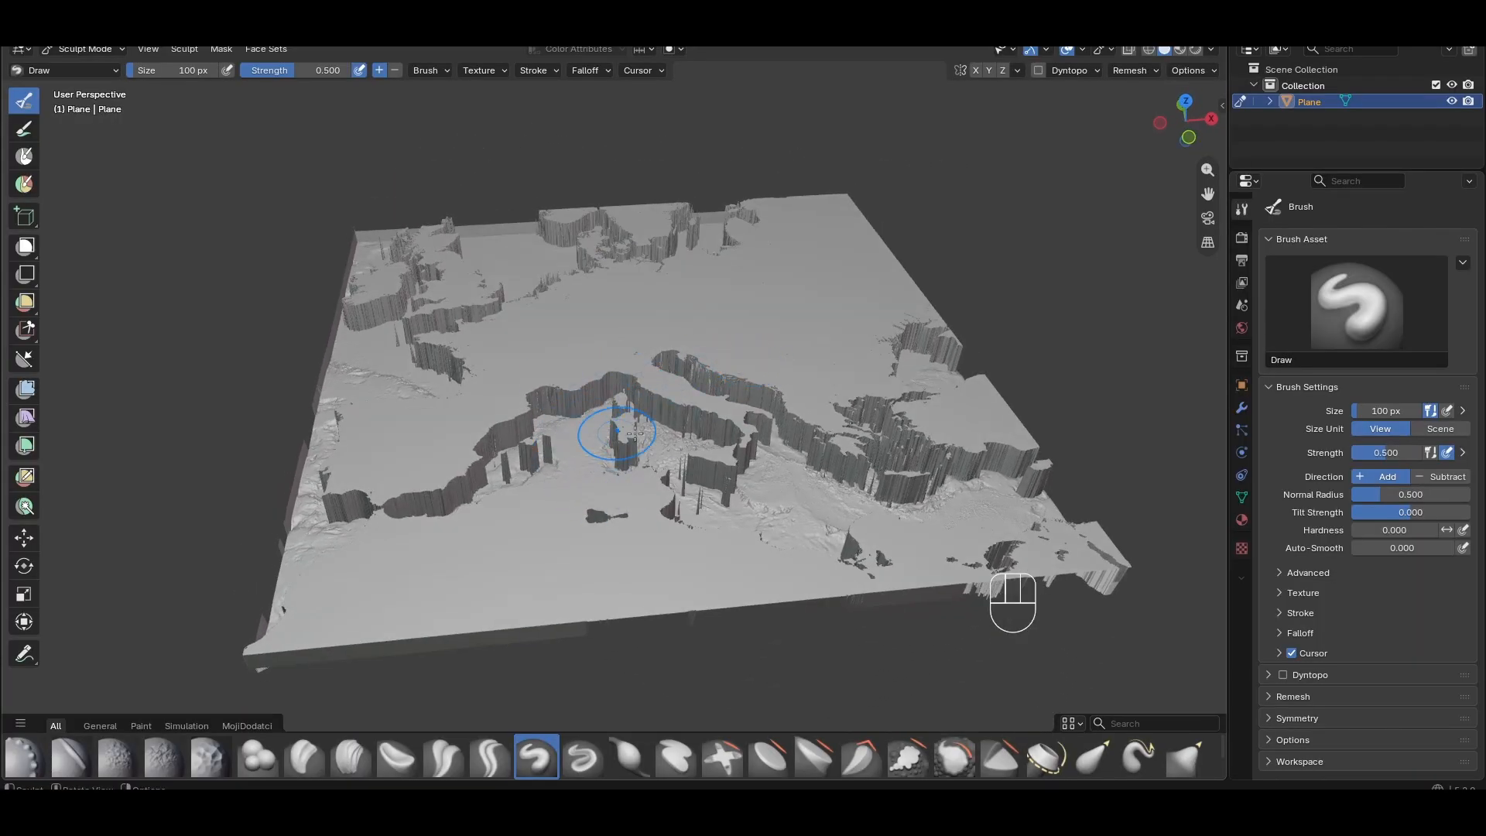
{"action": "scroll", "coordinate": [642, 548], "scroll_direction": "up", "scroll_amount": 1}
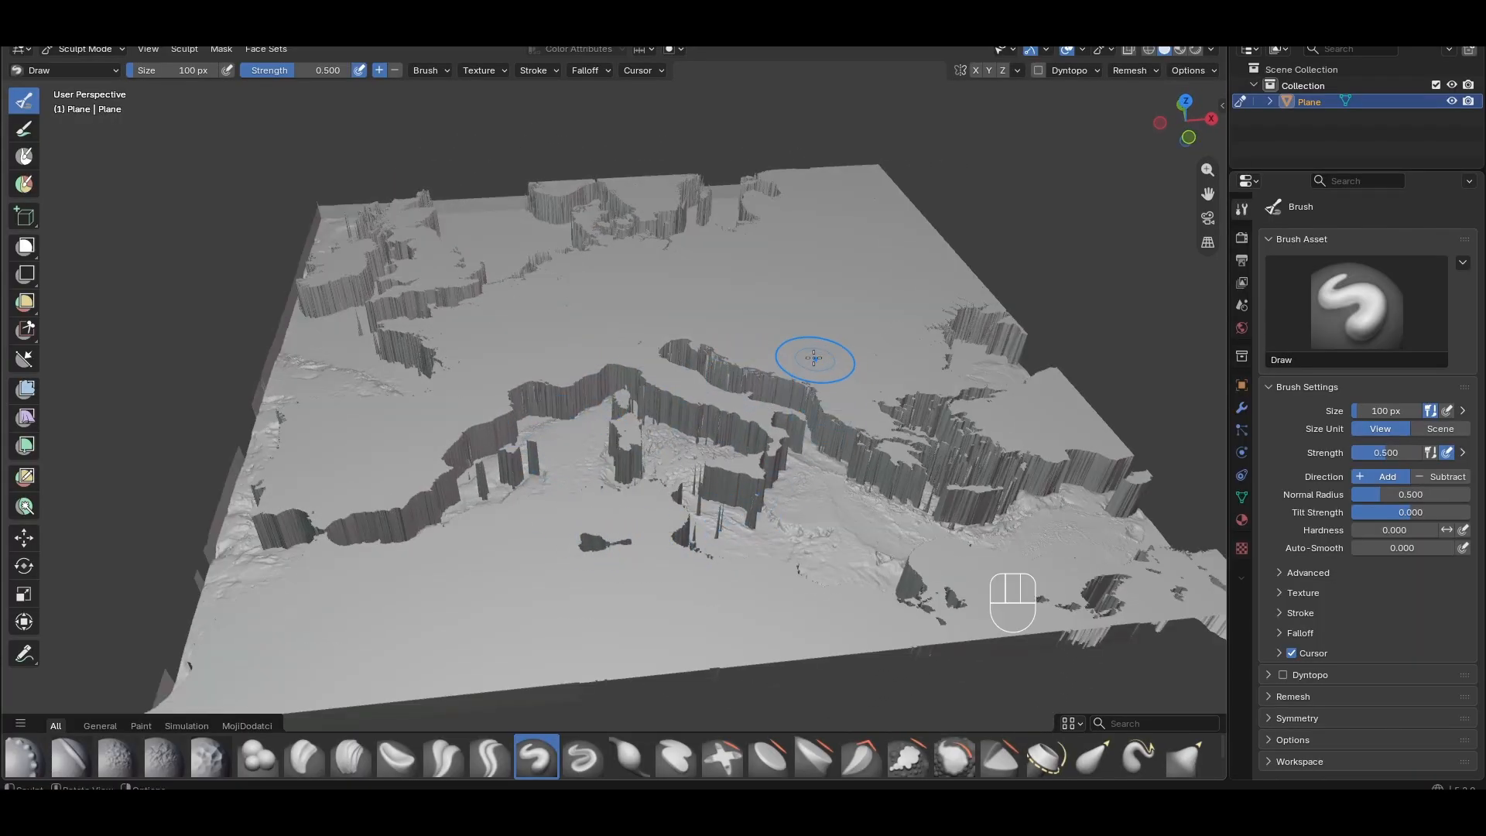
{"action": "middle_click_drag", "start_coordinate": [816, 360], "coordinate": [710, 399]}
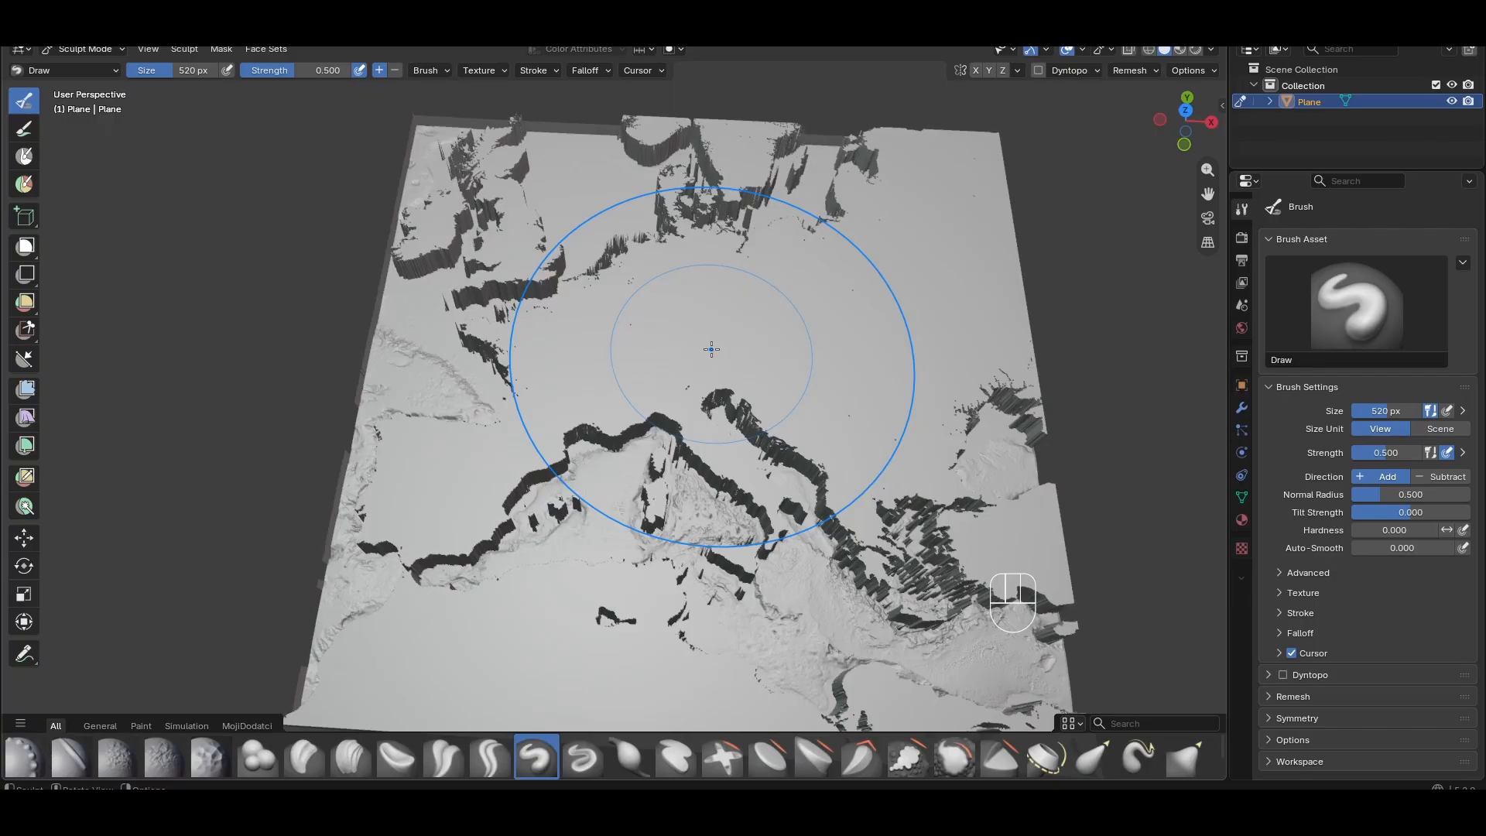
Enlarge the sculpt brush to 728 px and smooth the whole terrain from the top view
{"action": "middle_click_drag", "start_coordinate": [711, 348], "coordinate": [642, 387], "text": "shift"}
{"action": "middle_click_drag", "start_coordinate": [643, 387], "coordinate": [641, 267]}
{"action": "scroll", "coordinate": [640, 391], "scroll_direction": "up", "scroll_amount": 5}
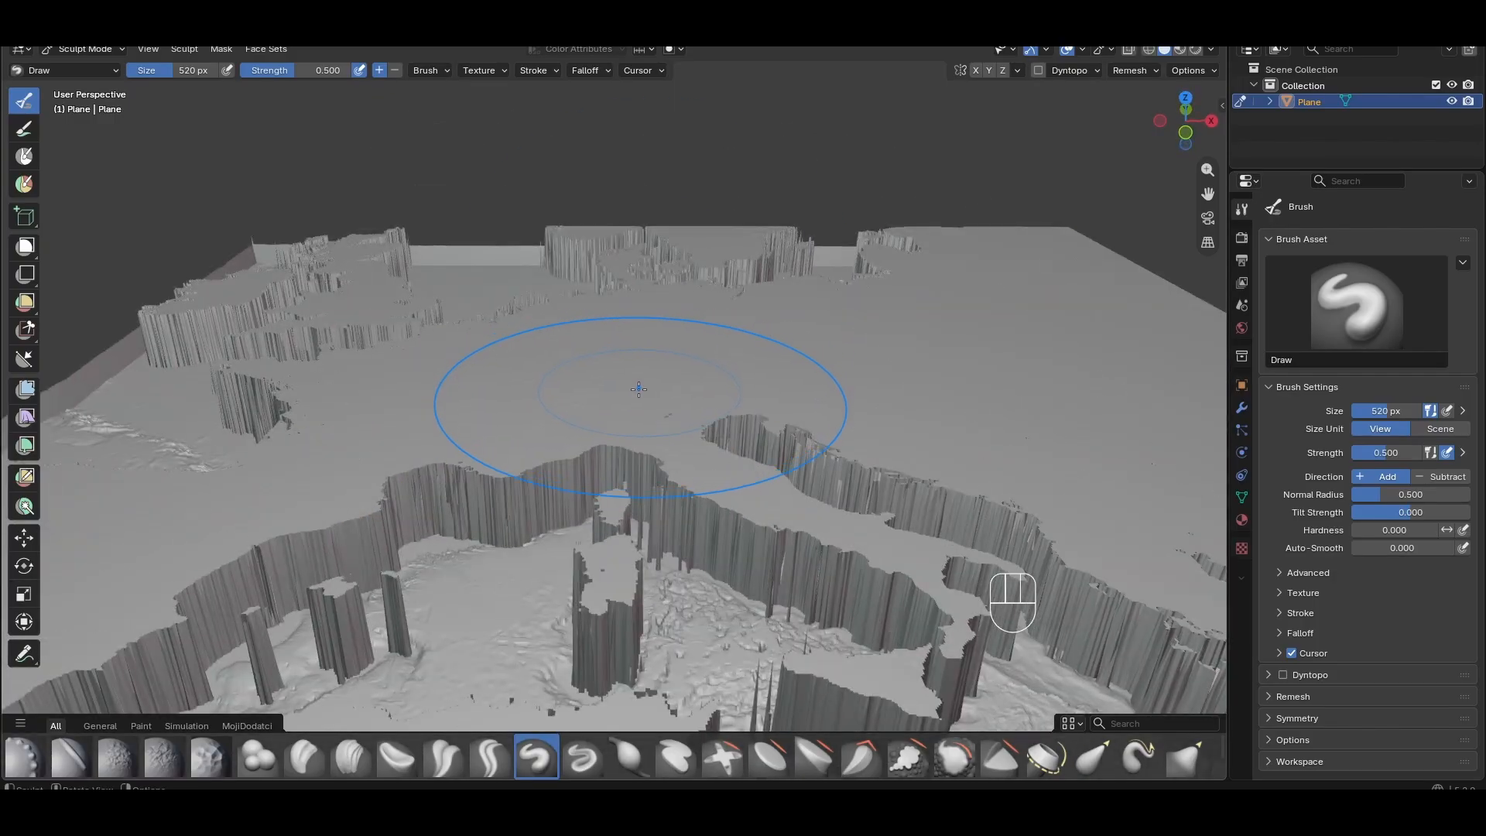
{"action": "key", "text": "KP_7"}
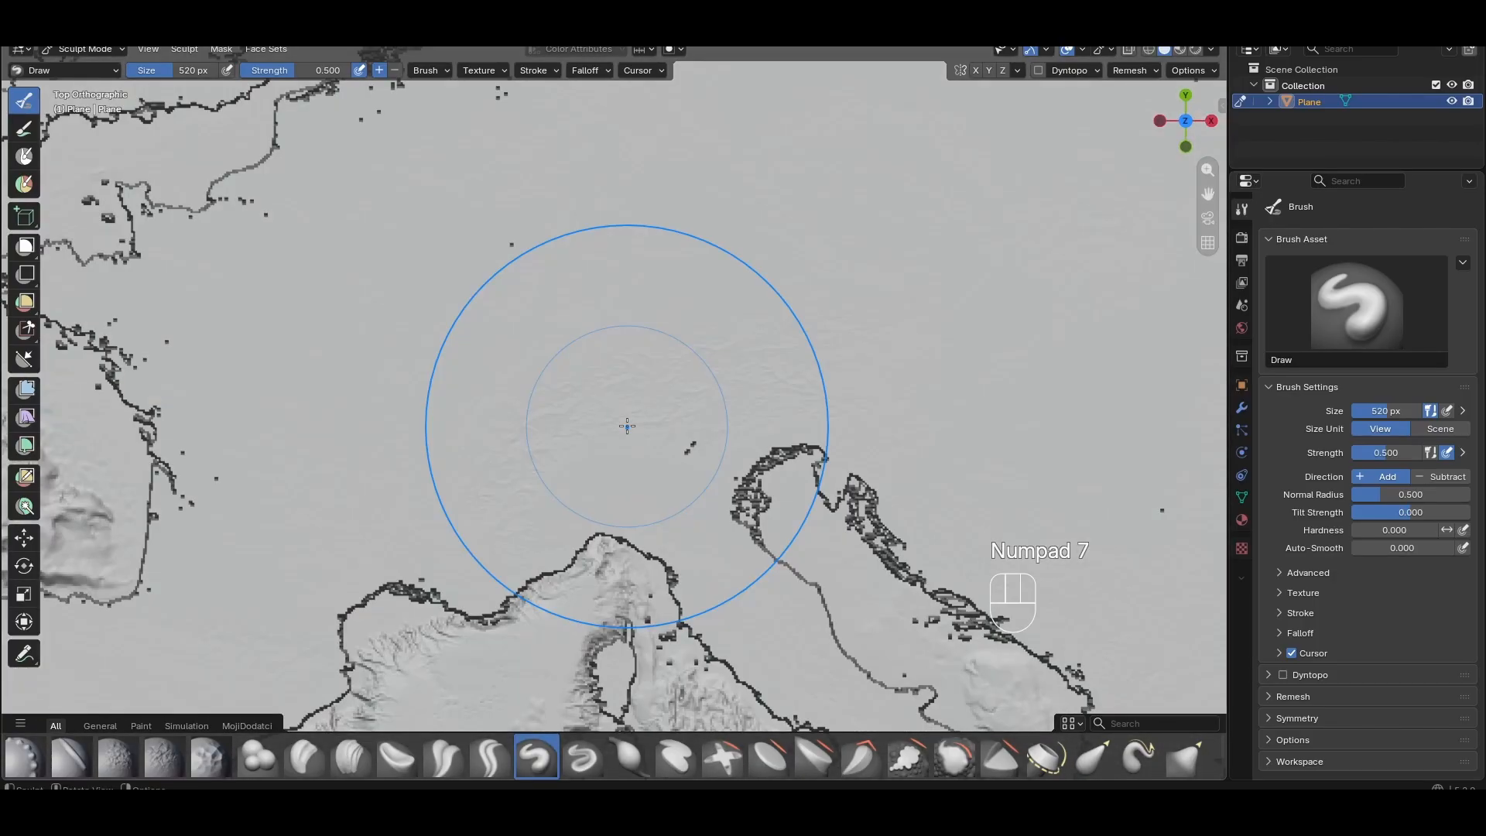
{"action": "scroll", "coordinate": [627, 426], "scroll_direction": "down", "scroll_amount": 9}
{"action": "middle_click_drag", "start_coordinate": [614, 425], "coordinate": [606, 413], "text": "shift"}
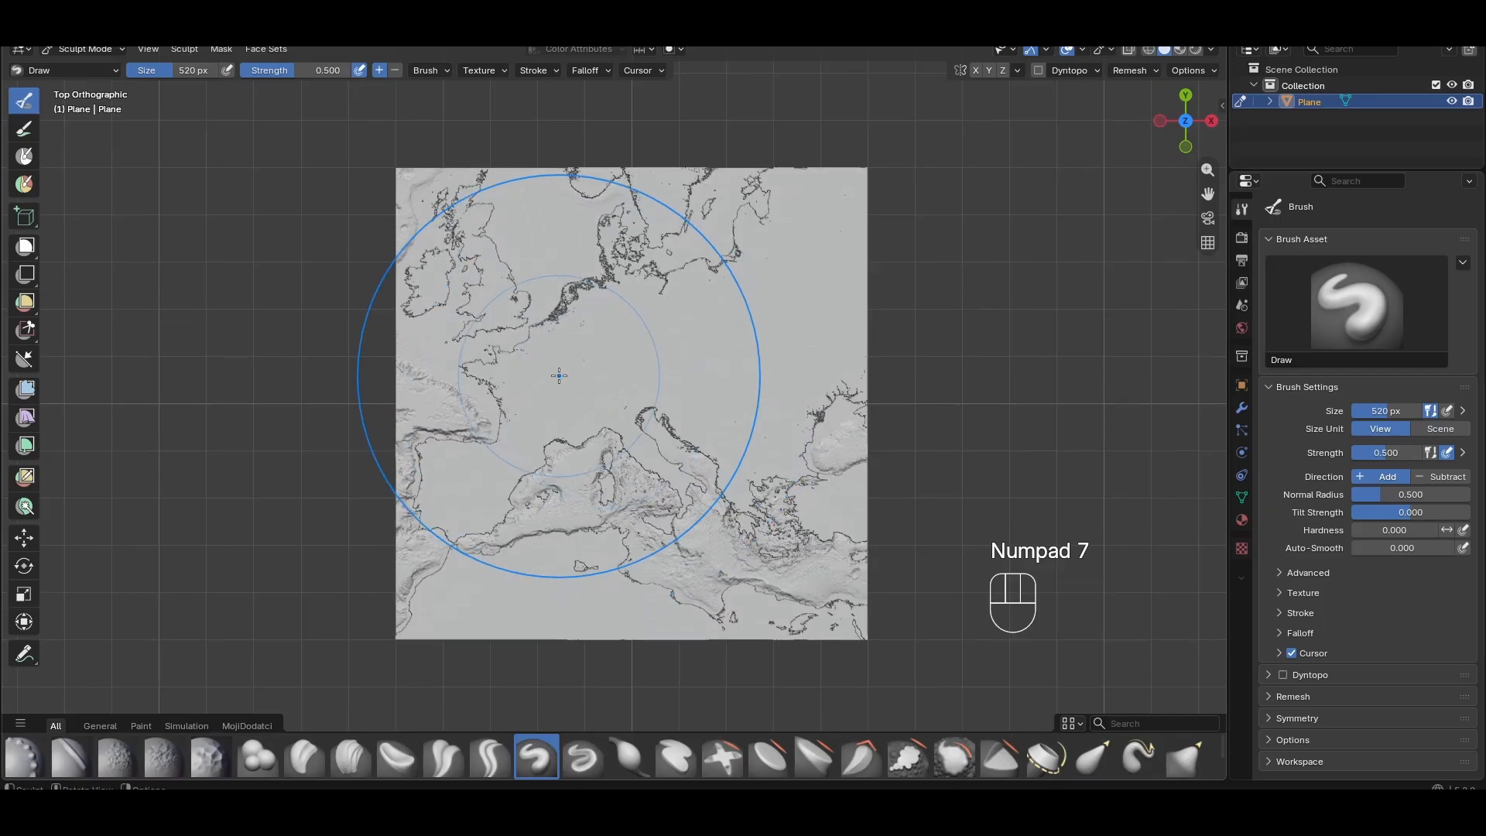
{"action": "key", "text": "f"}
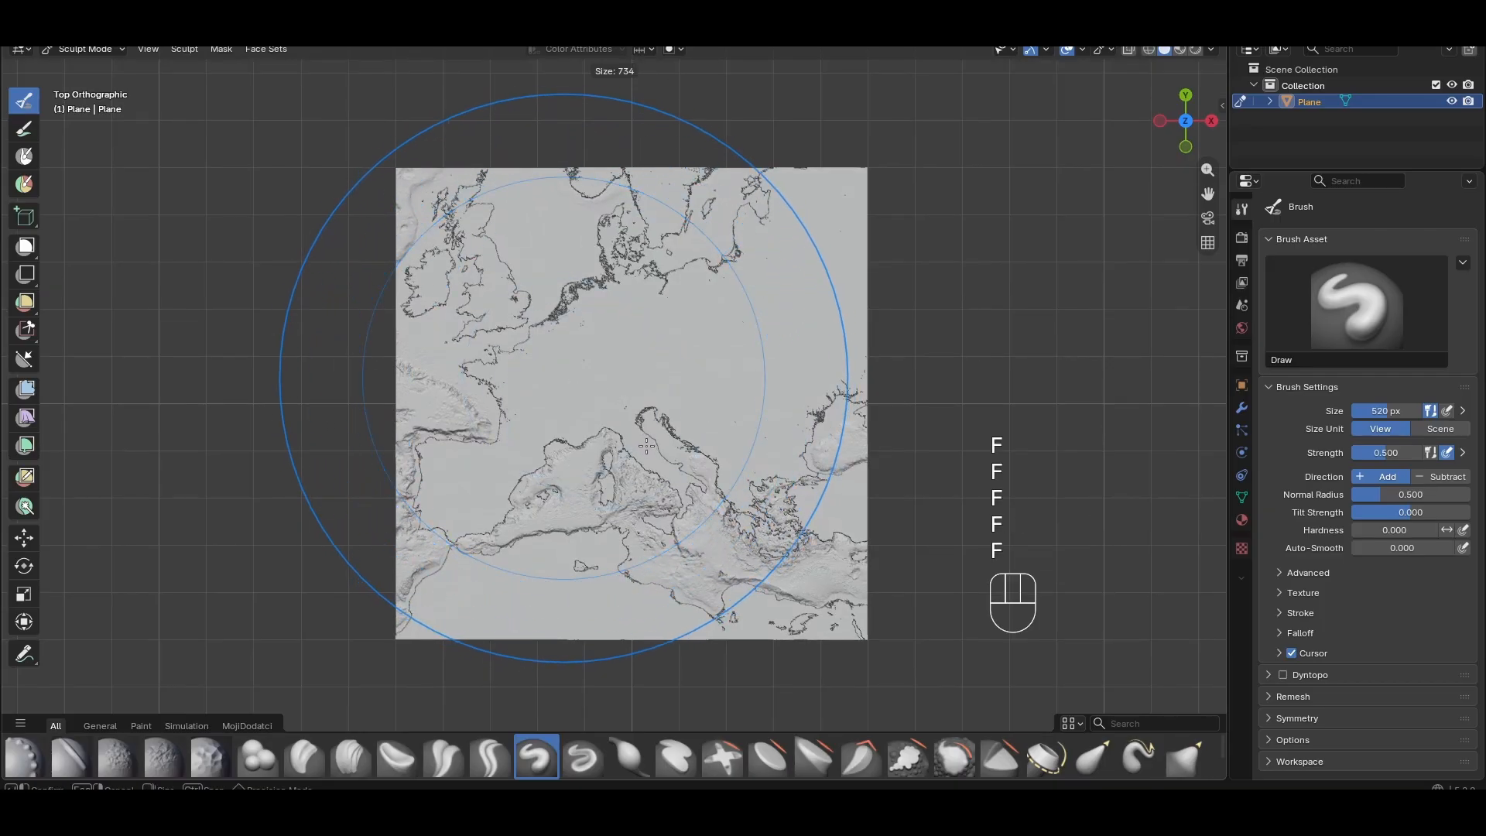
{"action": "left_click", "coordinate": [644, 446]}
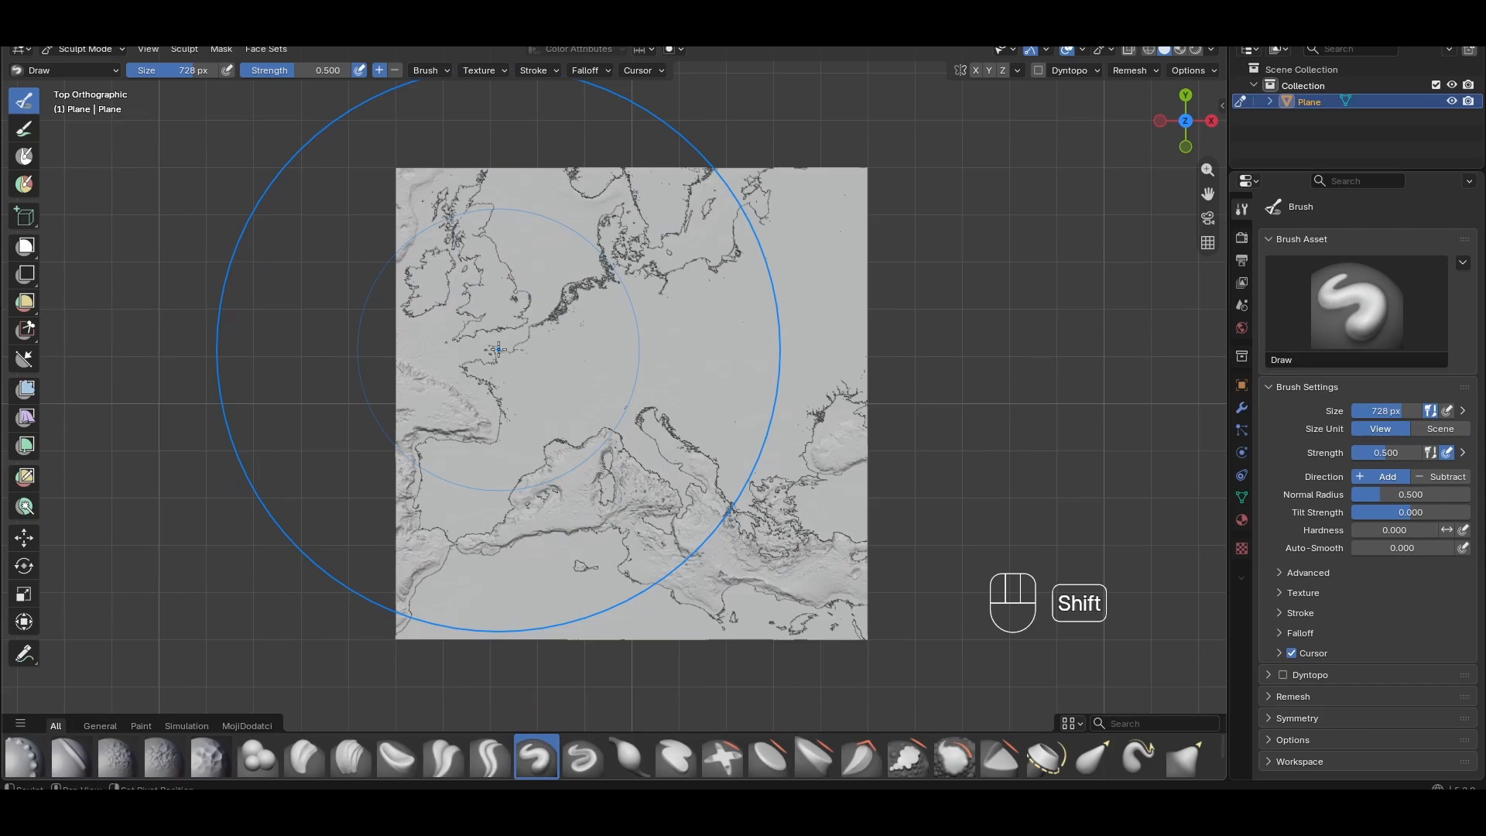
{"action": "mouse_move", "coordinate": [499, 349]}
{"action": "left_mouse_down", "text": "shift"}
{"action": "mouse_move", "coordinate": [488, 299]}
{"action": "mouse_move", "coordinate": [623, 272]}
{"action": "mouse_move", "coordinate": [743, 410]}
{"action": "mouse_move", "coordinate": [545, 510]}
{"action": "left_mouse_up", "text": "shift"}
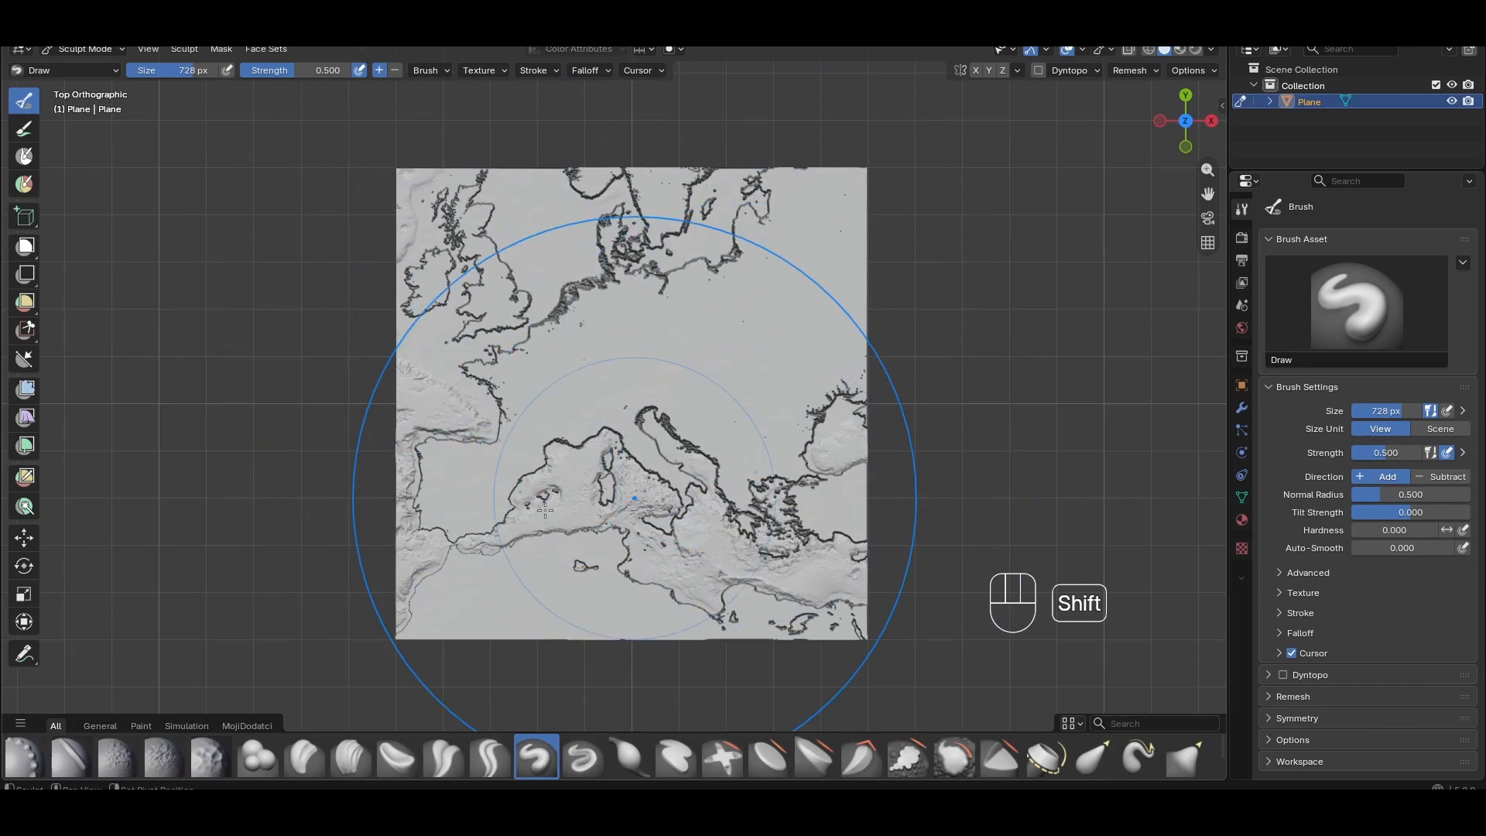
Examine the smoothed coastal cliffs and the outer edge of the terrain from several angles
{"action": "mouse_move", "coordinate": [468, 488]}
{"action": "middle_mouse_down"}
{"action": "mouse_move", "coordinate": [643, 392]}
{"action": "mouse_move", "coordinate": [715, 328]}
{"action": "mouse_move", "coordinate": [644, 260]}
{"action": "middle_mouse_up"}
{"action": "scroll", "coordinate": [642, 392], "scroll_direction": "up", "scroll_amount": 5}
{"action": "mouse_move", "coordinate": [617, 393]}
{"action": "middle_mouse_down"}
{"action": "mouse_move", "coordinate": [771, 397]}
{"action": "mouse_move", "coordinate": [588, 503]}
{"action": "mouse_move", "coordinate": [503, 403]}
{"action": "mouse_move", "coordinate": [511, 382]}
{"action": "middle_mouse_up"}
{"action": "scroll", "coordinate": [771, 402], "scroll_direction": "down", "scroll_amount": 3}
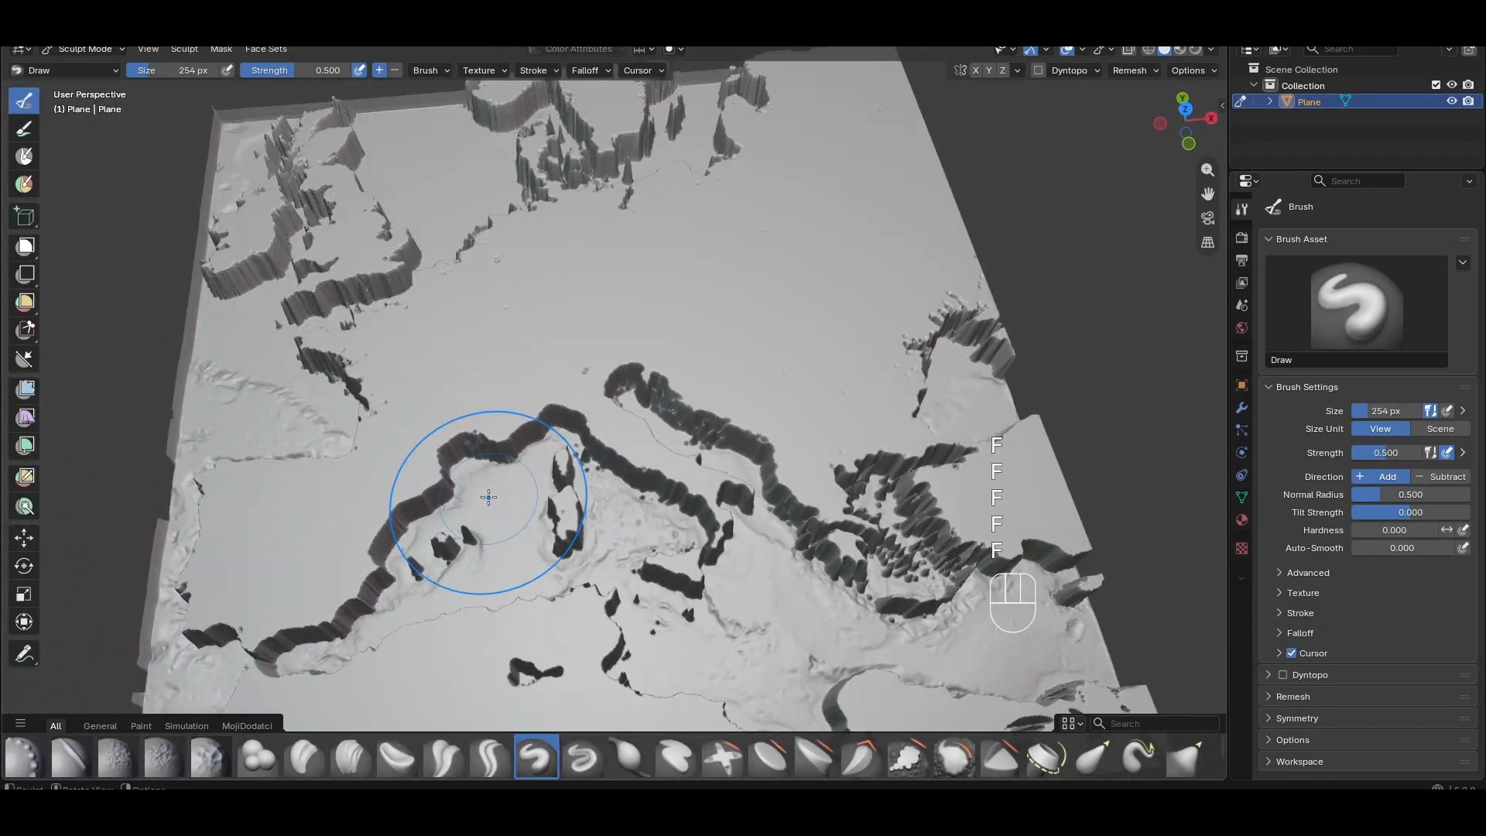
{"action": "middle_click_drag", "start_coordinate": [487, 501], "coordinate": [635, 480]}
{"action": "mouse_move", "coordinate": [635, 480]}
{"action": "middle_mouse_down", "text": "shift"}
{"action": "mouse_move", "coordinate": [697, 495]}
{"action": "mouse_move", "coordinate": [720, 434]}
{"action": "middle_mouse_up", "text": "shift"}
{"action": "mouse_move", "coordinate": [720, 434]}
{"action": "middle_mouse_down"}
{"action": "mouse_move", "coordinate": [775, 391]}
{"action": "mouse_move", "coordinate": [704, 392]}
{"action": "mouse_move", "coordinate": [740, 529]}
{"action": "middle_mouse_up"}
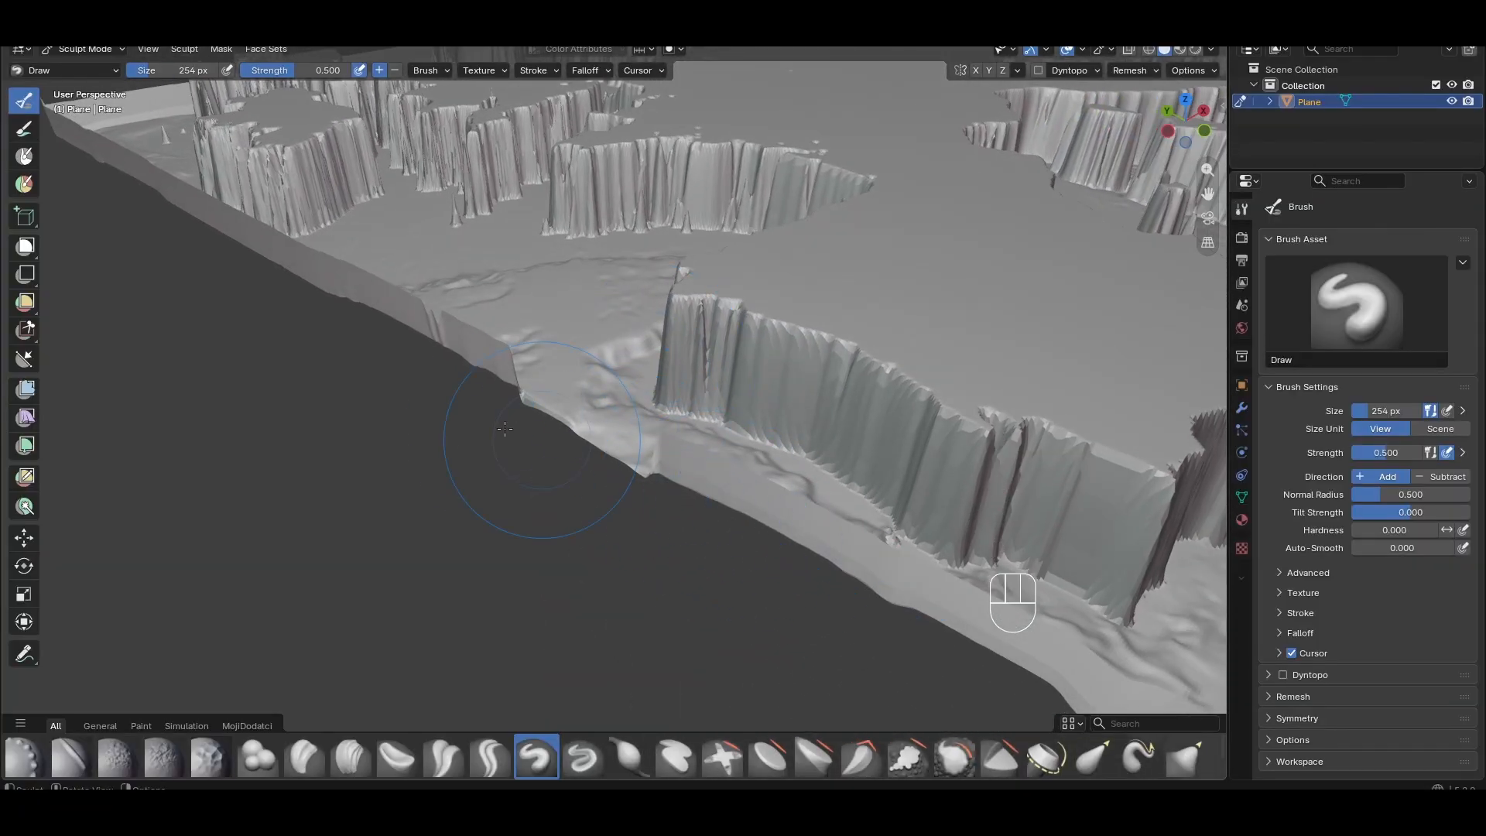
{"action": "middle_click_drag", "start_coordinate": [505, 429], "coordinate": [891, 383]}
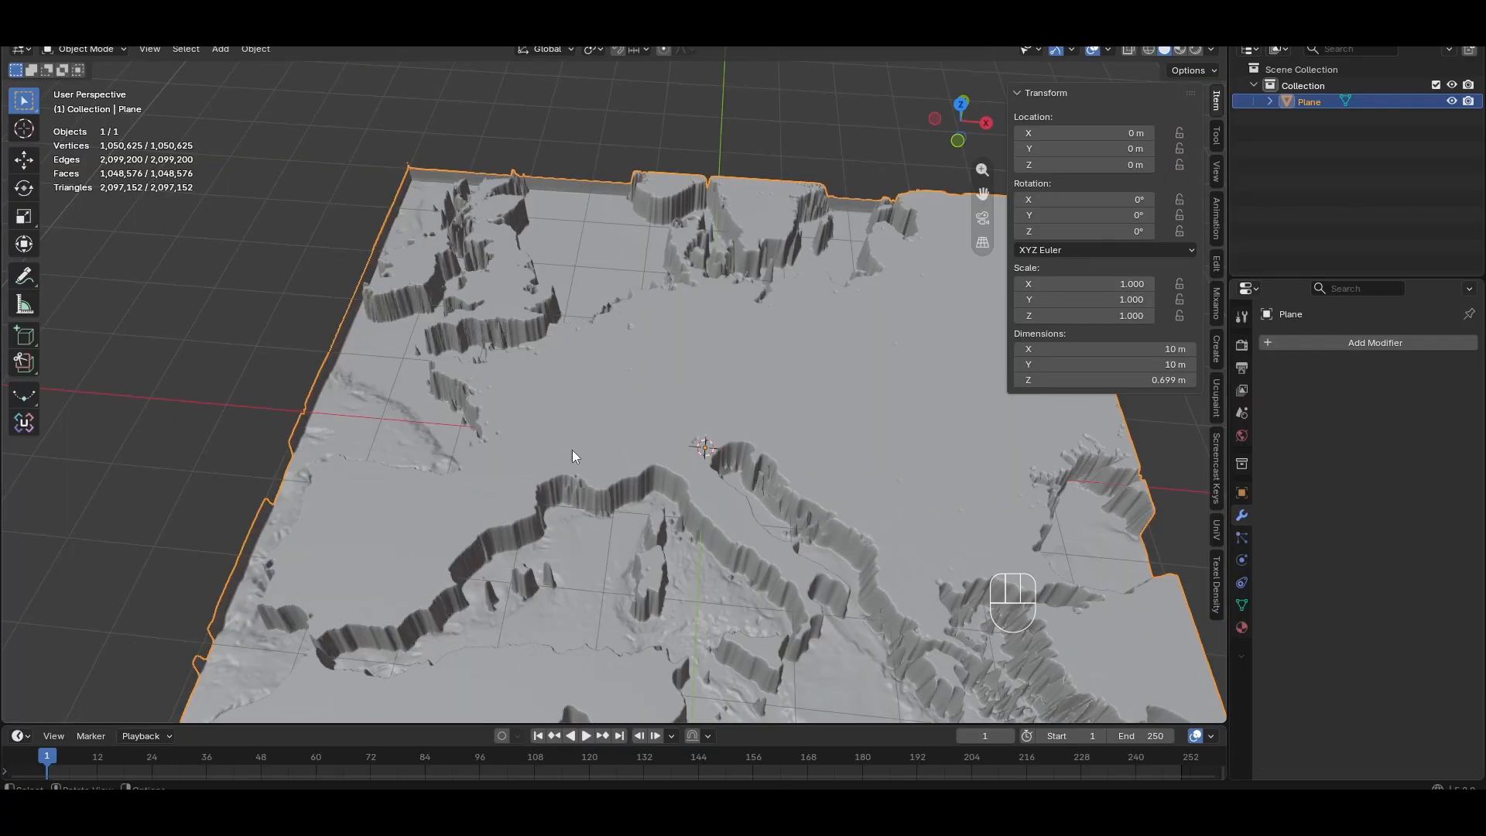
In Edit Mode with edge selection, select only the edge loop along the terrain's left border in top view
{"action": "key", "text": "Tab"}
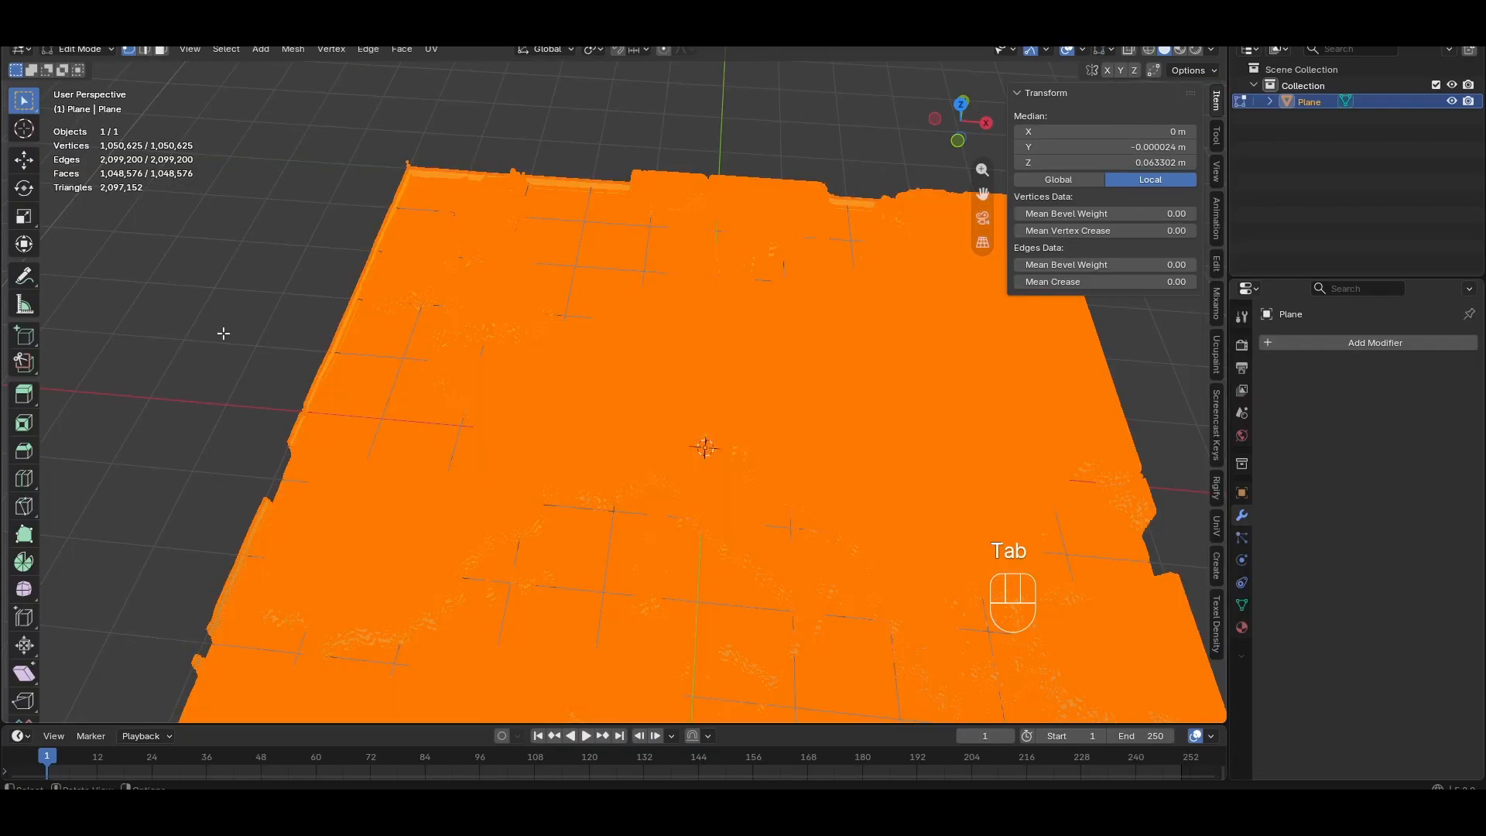
{"action": "left_click", "coordinate": [222, 332]}
{"action": "middle_click_drag", "start_coordinate": [544, 464], "coordinate": [673, 444], "text": "shift"}
{"action": "scroll", "coordinate": [671, 446], "scroll_direction": "up", "scroll_amount": 5}
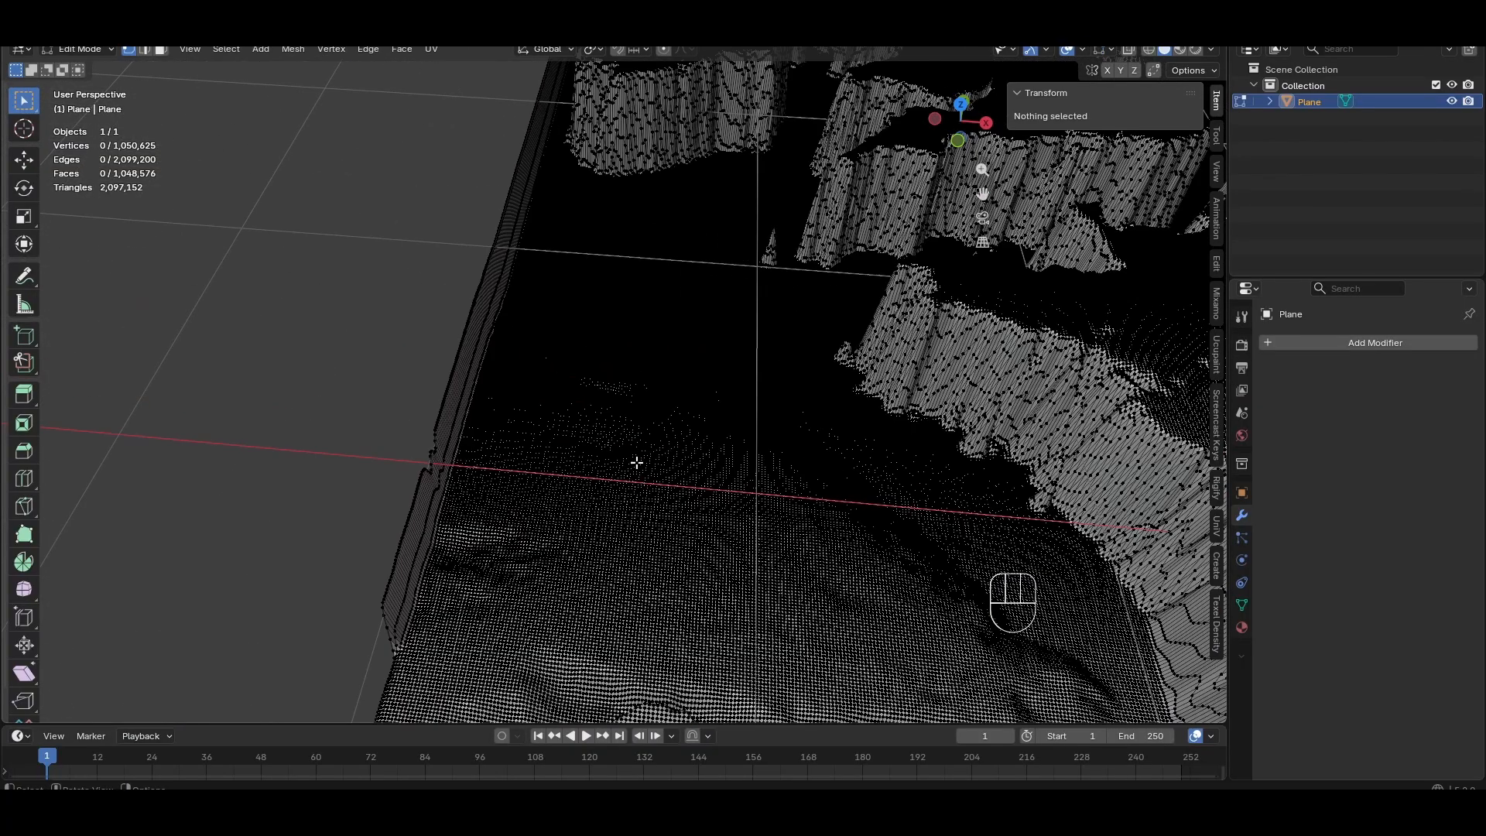
{"action": "key", "text": "2"}
{"action": "scroll", "coordinate": [552, 473], "scroll_direction": "up", "scroll_amount": 3}
{"action": "middle_click_drag", "start_coordinate": [552, 474], "coordinate": [593, 440], "text": "shift"}
{"action": "scroll", "coordinate": [681, 441], "scroll_direction": "up", "scroll_amount": 1}
{"action": "key", "text": "KP_7"}
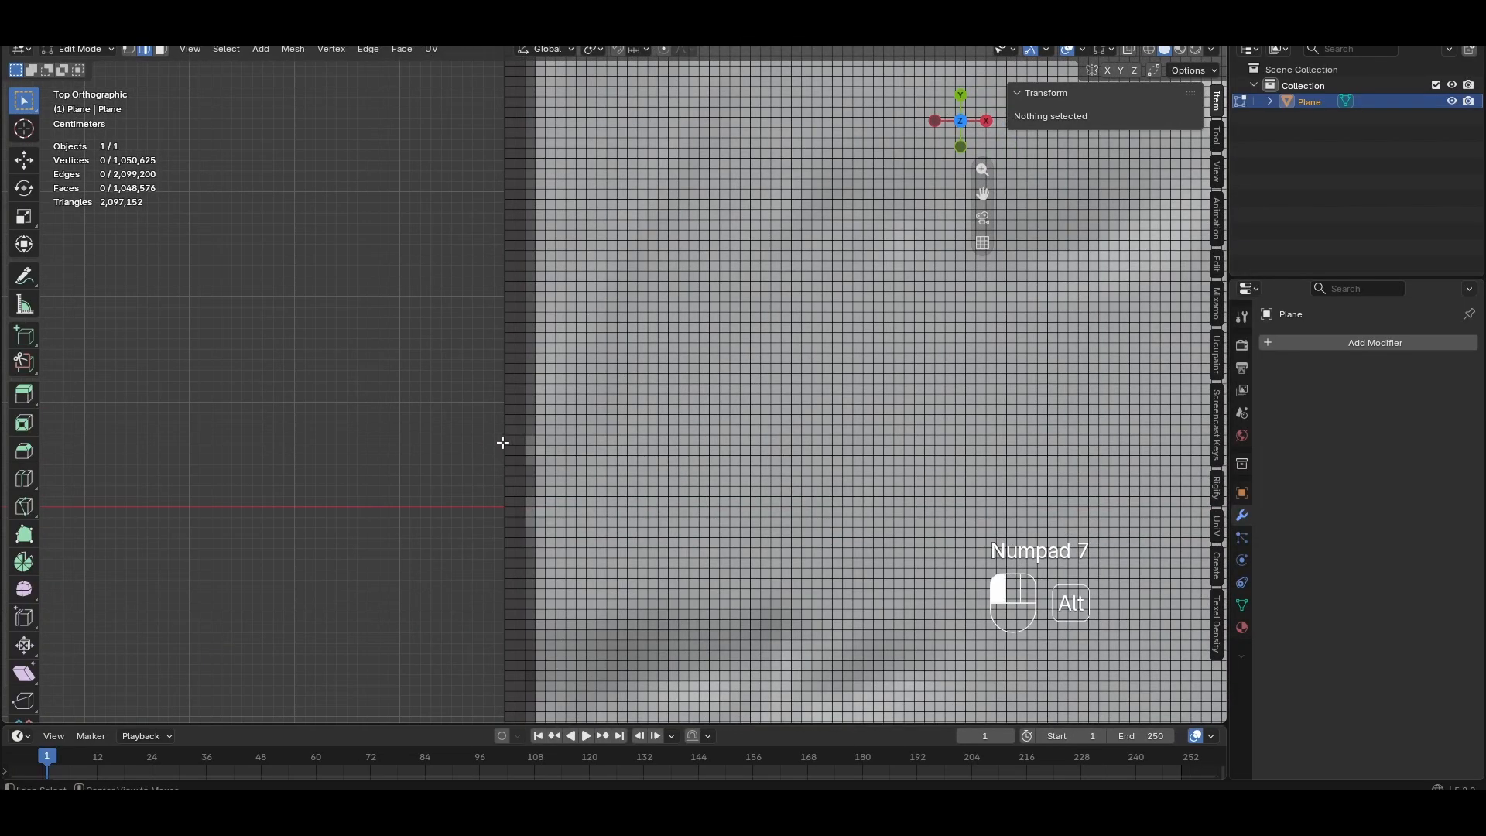
{"action": "left_click", "coordinate": [503, 442], "text": "alt"}
Add the edge loop along the terrain's lower border to the selection, undoing any wrongly picked inner loop
{"action": "scroll", "coordinate": [568, 504], "scroll_direction": "down", "scroll_amount": 7}
{"action": "middle_click_drag", "start_coordinate": [800, 587], "coordinate": [660, 239], "text": "shift"}
{"action": "scroll", "coordinate": [748, 471], "scroll_direction": "down", "scroll_amount": 3}
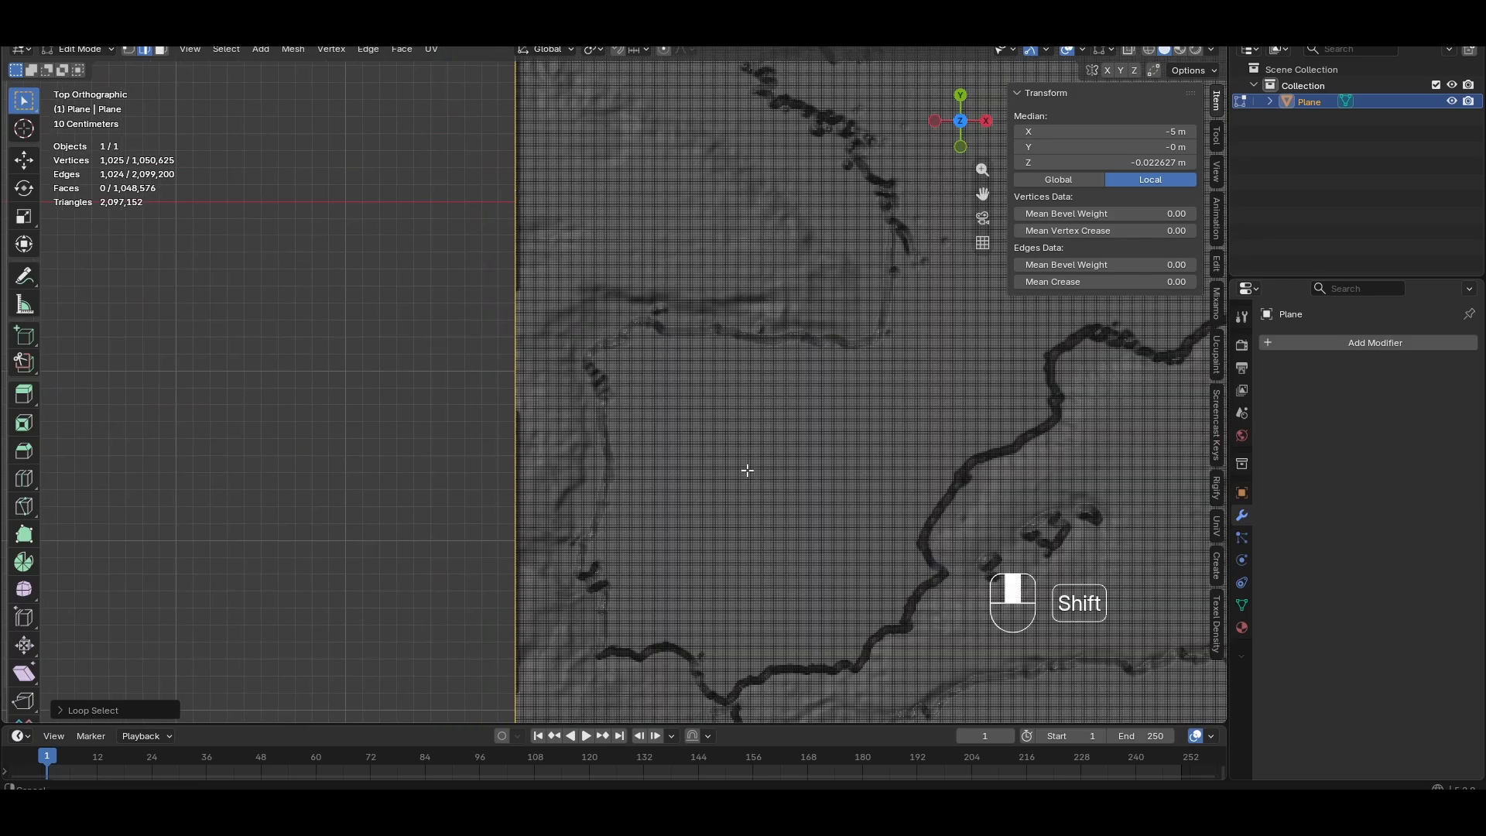
{"action": "middle_click_drag", "start_coordinate": [748, 470], "coordinate": [607, 99], "text": "shift"}
{"action": "middle_click_drag", "start_coordinate": [743, 542], "coordinate": [703, 280], "text": "shift"}
{"action": "scroll", "coordinate": [589, 398], "scroll_direction": "up", "scroll_amount": 5}
{"action": "middle_click_drag", "start_coordinate": [588, 398], "coordinate": [861, 387], "text": "shift"}
{"action": "scroll", "coordinate": [548, 432], "scroll_direction": "up", "scroll_amount": 3}
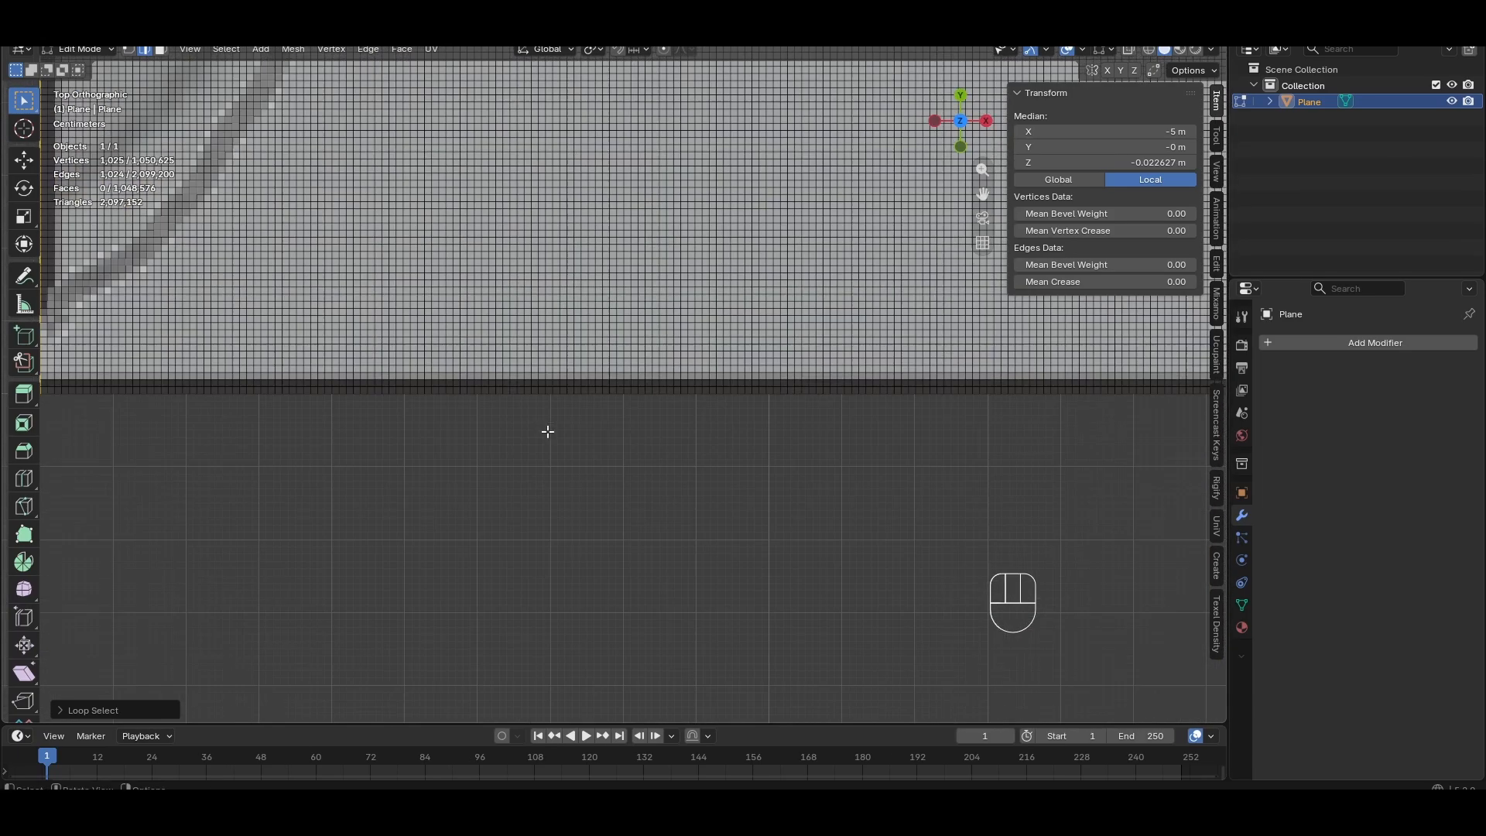
{"action": "middle_click_drag", "start_coordinate": [446, 426], "coordinate": [735, 441], "text": "shift"}
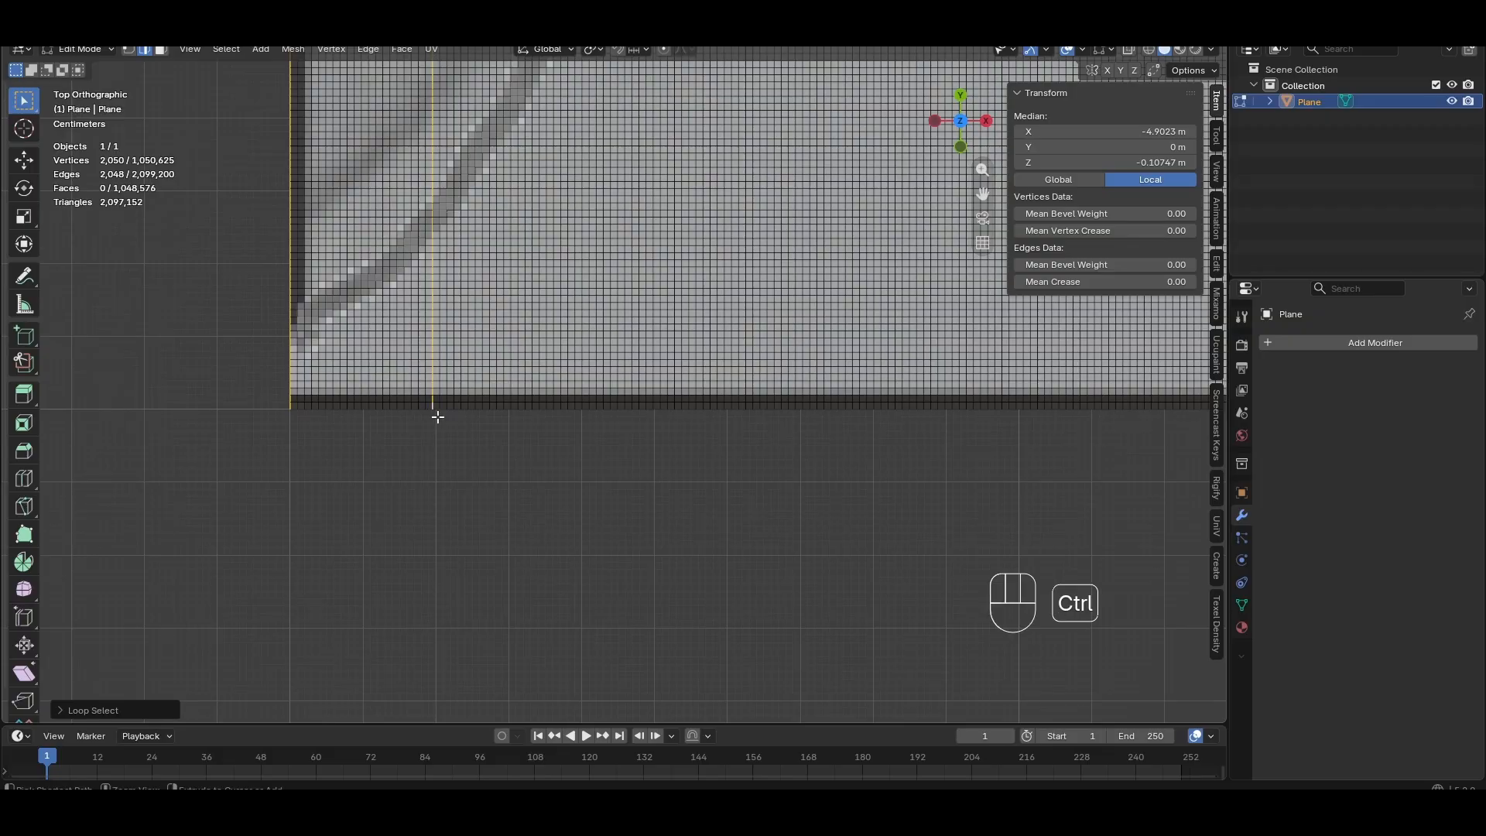
{"action": "key", "text": "ctrl+z"}
{"action": "scroll", "coordinate": [333, 512], "scroll_direction": "up", "scroll_amount": 4}
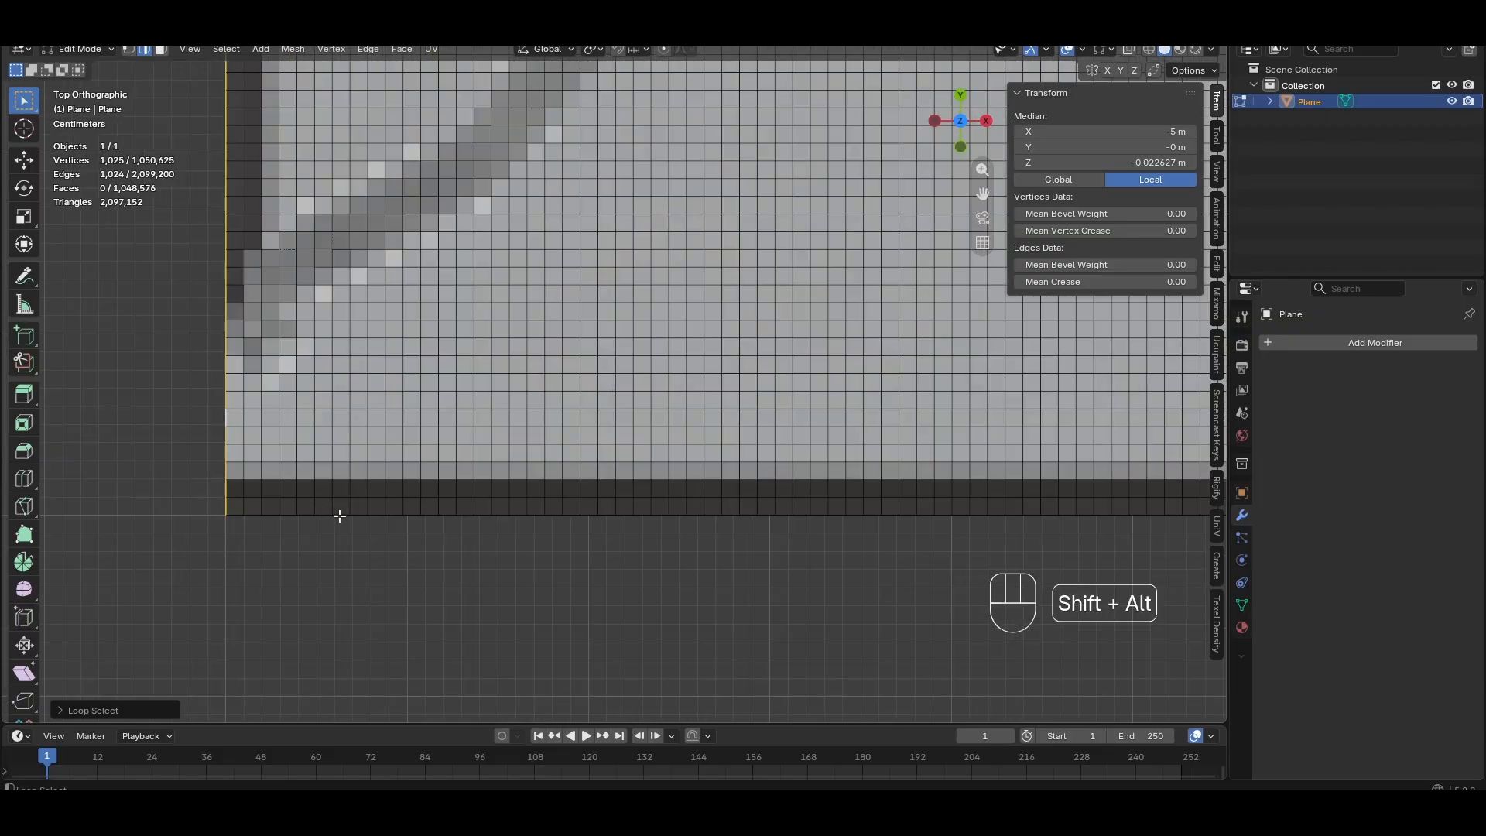
{"action": "left_click", "coordinate": [337, 515], "text": "alt+shift"}
Add the edge loop along the terrain's right border to the selection
{"action": "scroll", "coordinate": [726, 558], "scroll_direction": "down", "scroll_amount": 7}
{"action": "middle_click_drag", "start_coordinate": [1025, 510], "coordinate": [433, 484], "text": "shift"}
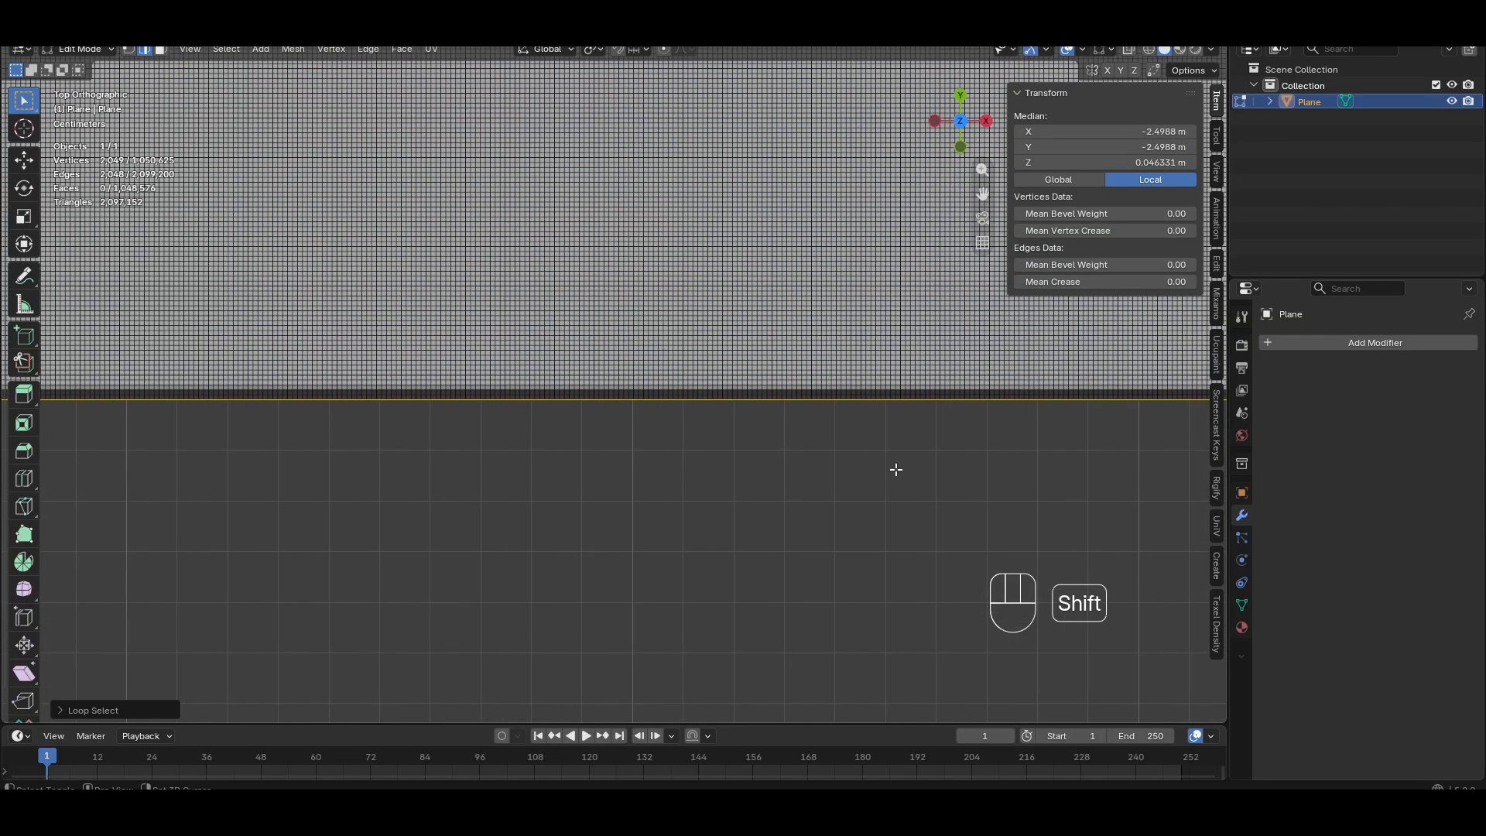
{"action": "middle_click_drag", "start_coordinate": [895, 448], "coordinate": [604, 474], "text": "shift"}
{"action": "scroll", "coordinate": [477, 467], "scroll_direction": "up", "scroll_amount": 4}
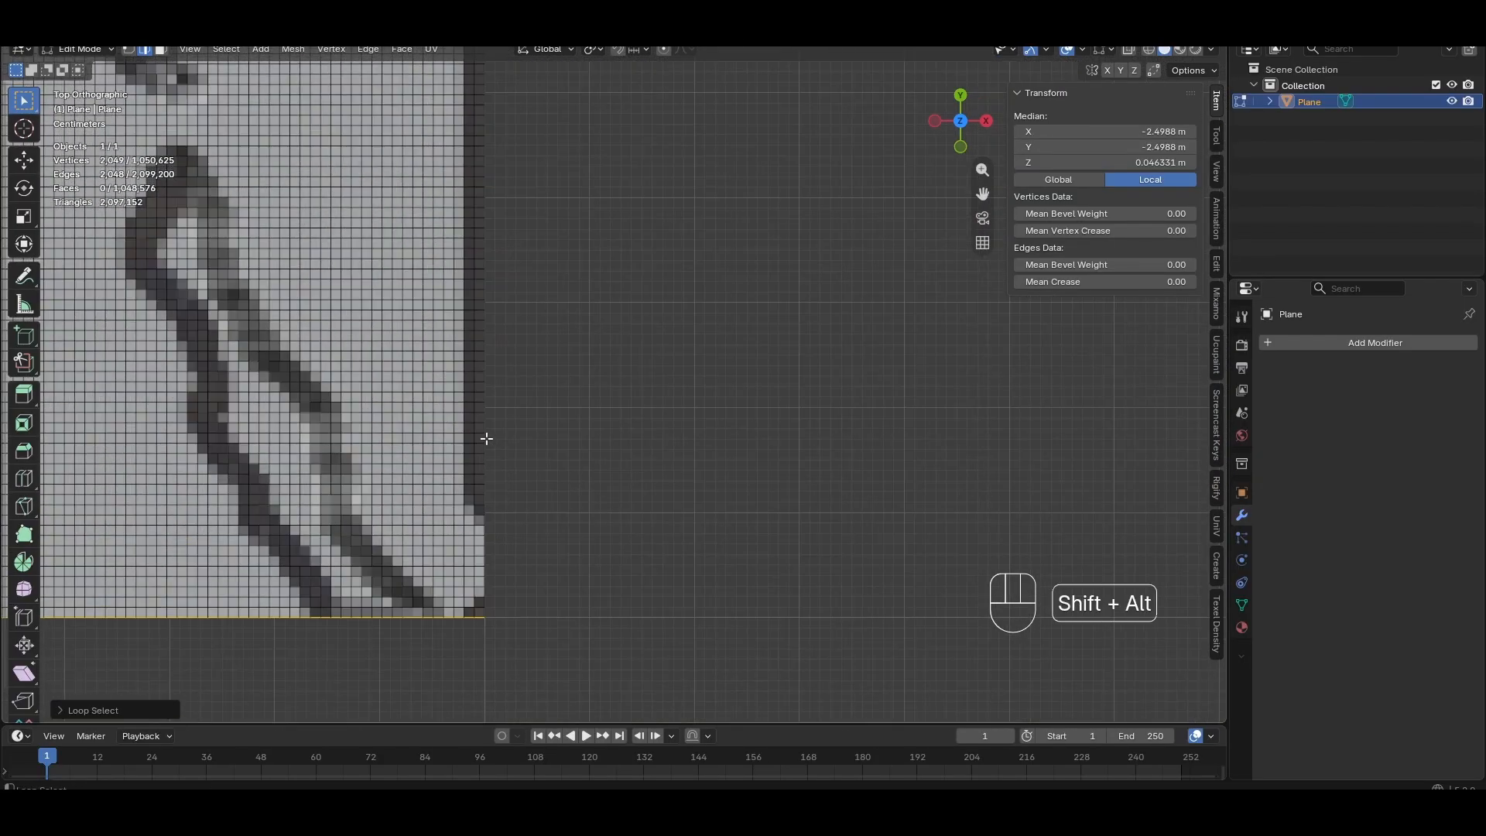
Add the edge loop along the terrain's upper border to the selection, completing the outer border loop
{"action": "scroll", "coordinate": [587, 425], "scroll_direction": "down", "scroll_amount": 7}
{"action": "middle_click_drag", "start_coordinate": [658, 184], "coordinate": [676, 400], "text": "shift"}
{"action": "scroll", "coordinate": [675, 400], "scroll_direction": "down", "scroll_amount": 3}
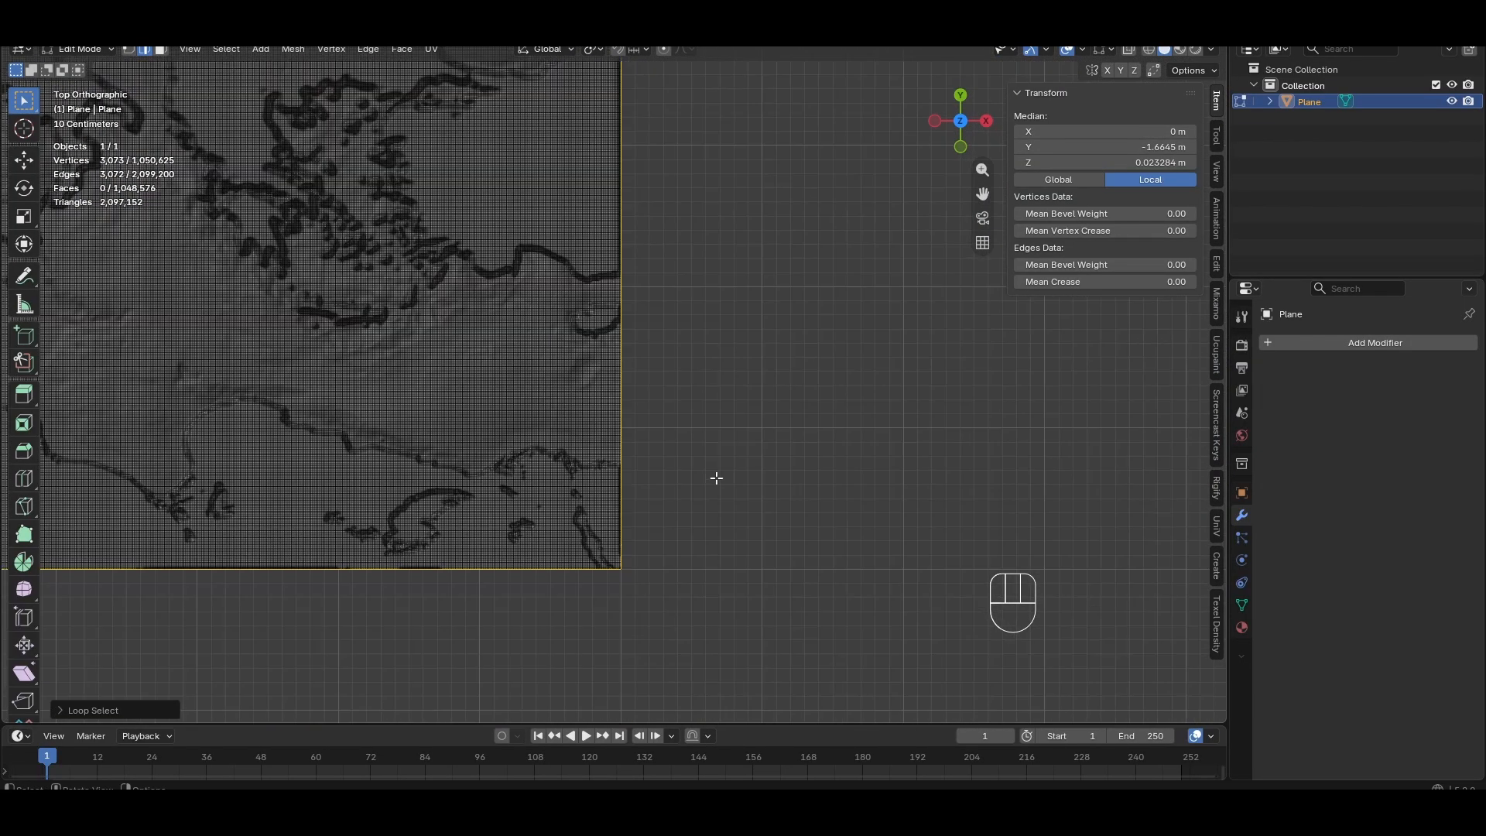
{"action": "scroll", "coordinate": [717, 477], "scroll_direction": "down", "scroll_amount": 1}
{"action": "middle_click_drag", "start_coordinate": [717, 247], "coordinate": [719, 710], "text": "shift"}
{"action": "middle_click_drag", "start_coordinate": [659, 432], "coordinate": [749, 308], "text": "shift"}
{"action": "scroll", "coordinate": [806, 517], "scroll_direction": "up", "scroll_amount": 8}
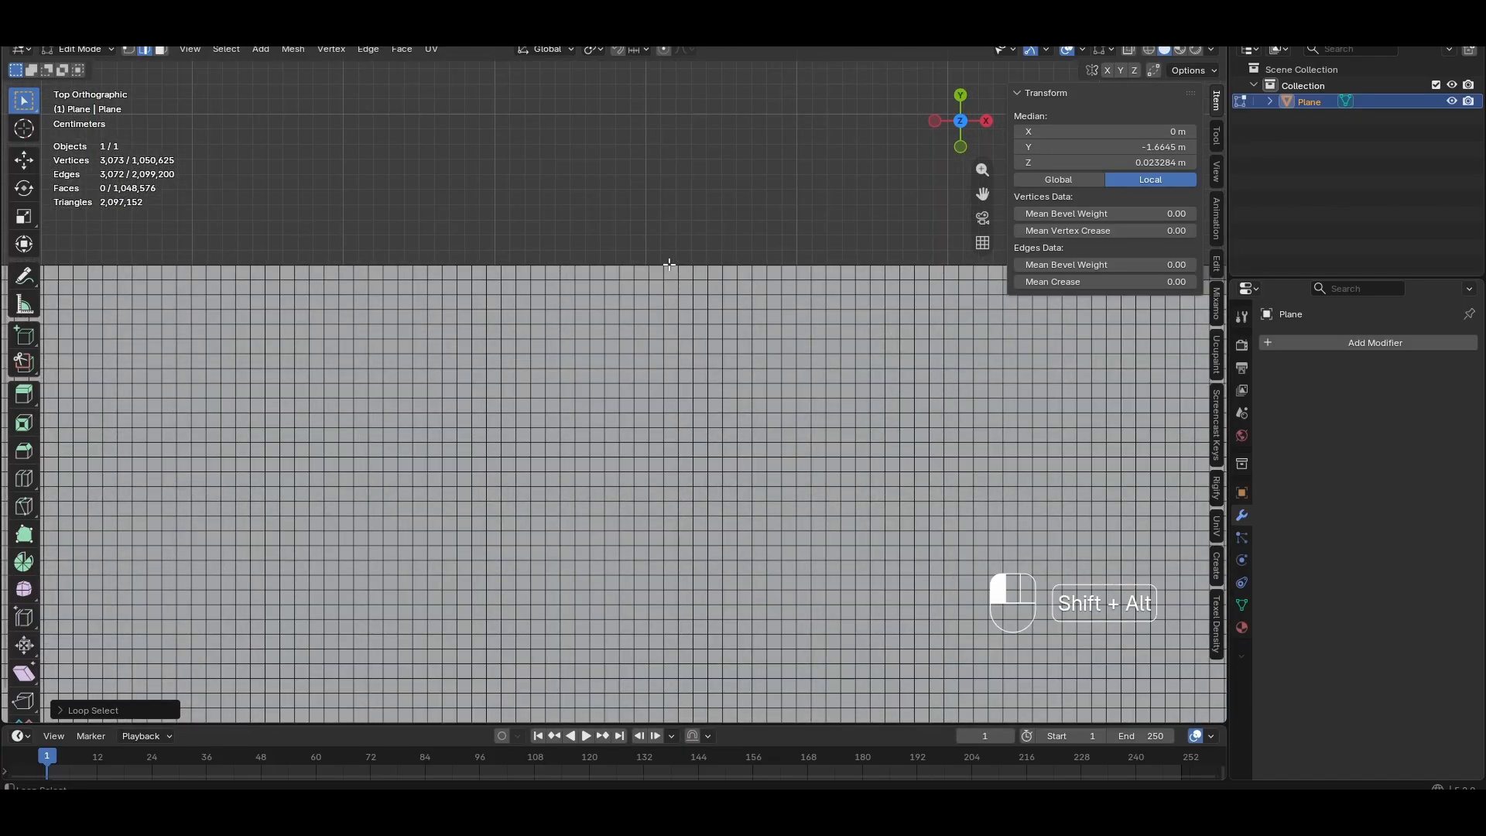
{"action": "left_click", "coordinate": [669, 264], "text": "alt+shift"}
Move the selected border edges straight down along global Z by about 1 m to form side walls
{"action": "middle_click_drag", "start_coordinate": [669, 264], "coordinate": [762, 408]}
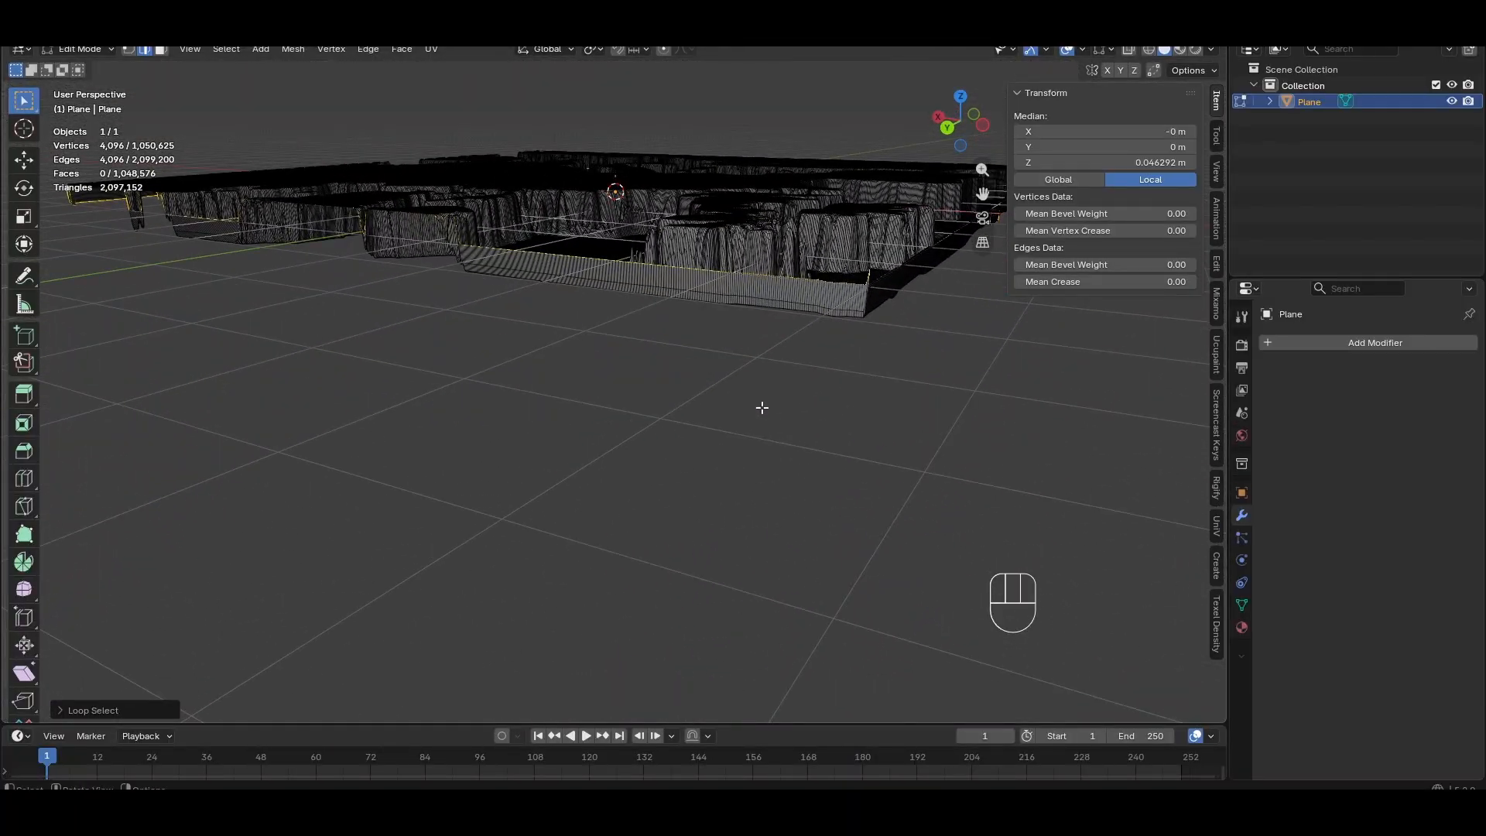
{"action": "key", "text": "g"}
{"action": "key", "text": "z"}
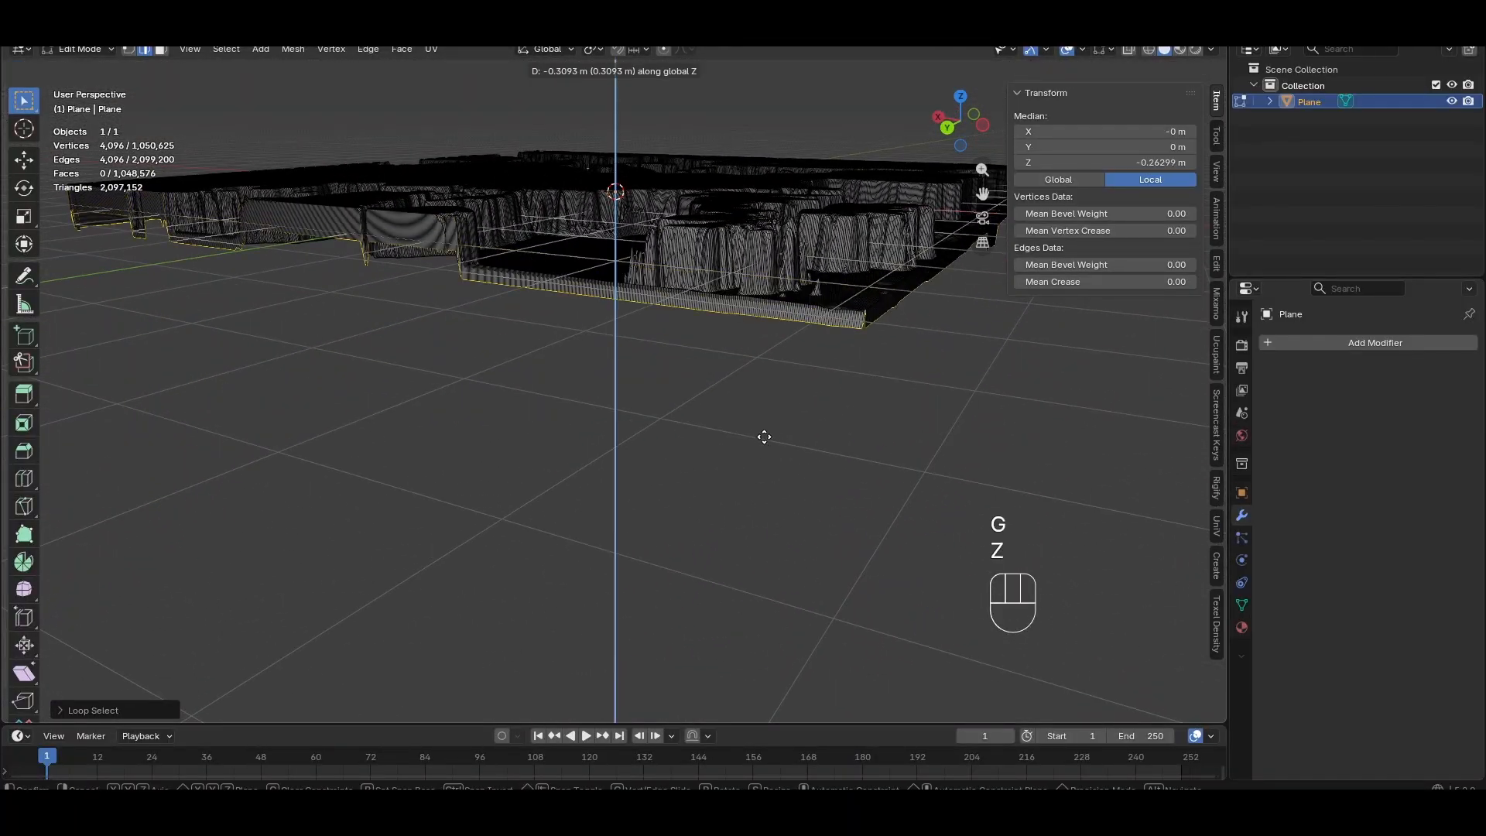
{"action": "left_click", "coordinate": [757, 475]}
{"action": "middle_click_drag", "start_coordinate": [690, 392], "coordinate": [671, 333]}
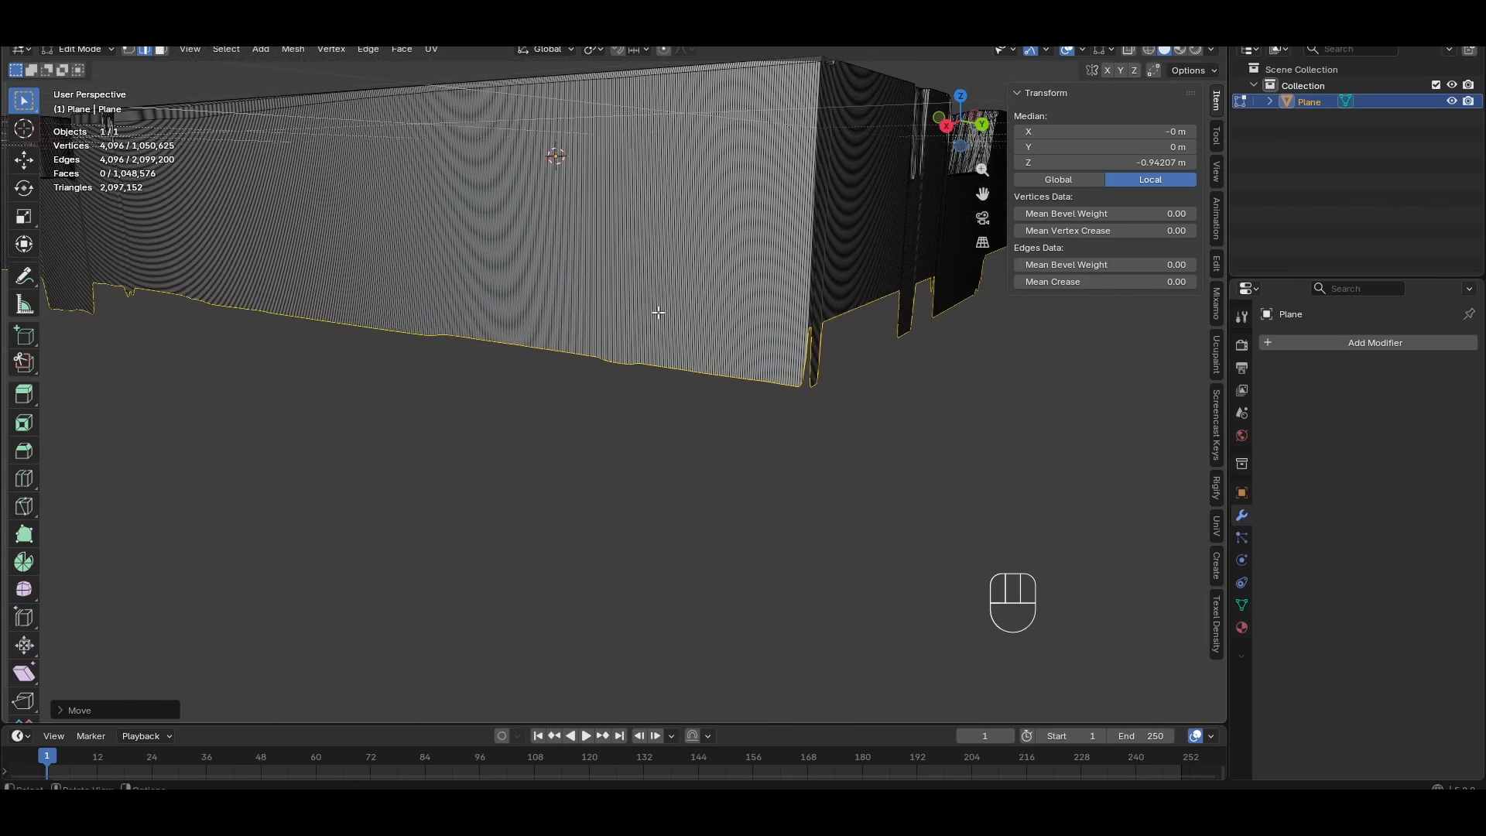
Flatten the lowered border edge loop with LoopTools
{"action": "right_click", "coordinate": [658, 313]}
{"action": "mouse_move", "coordinate": [605, 267]}
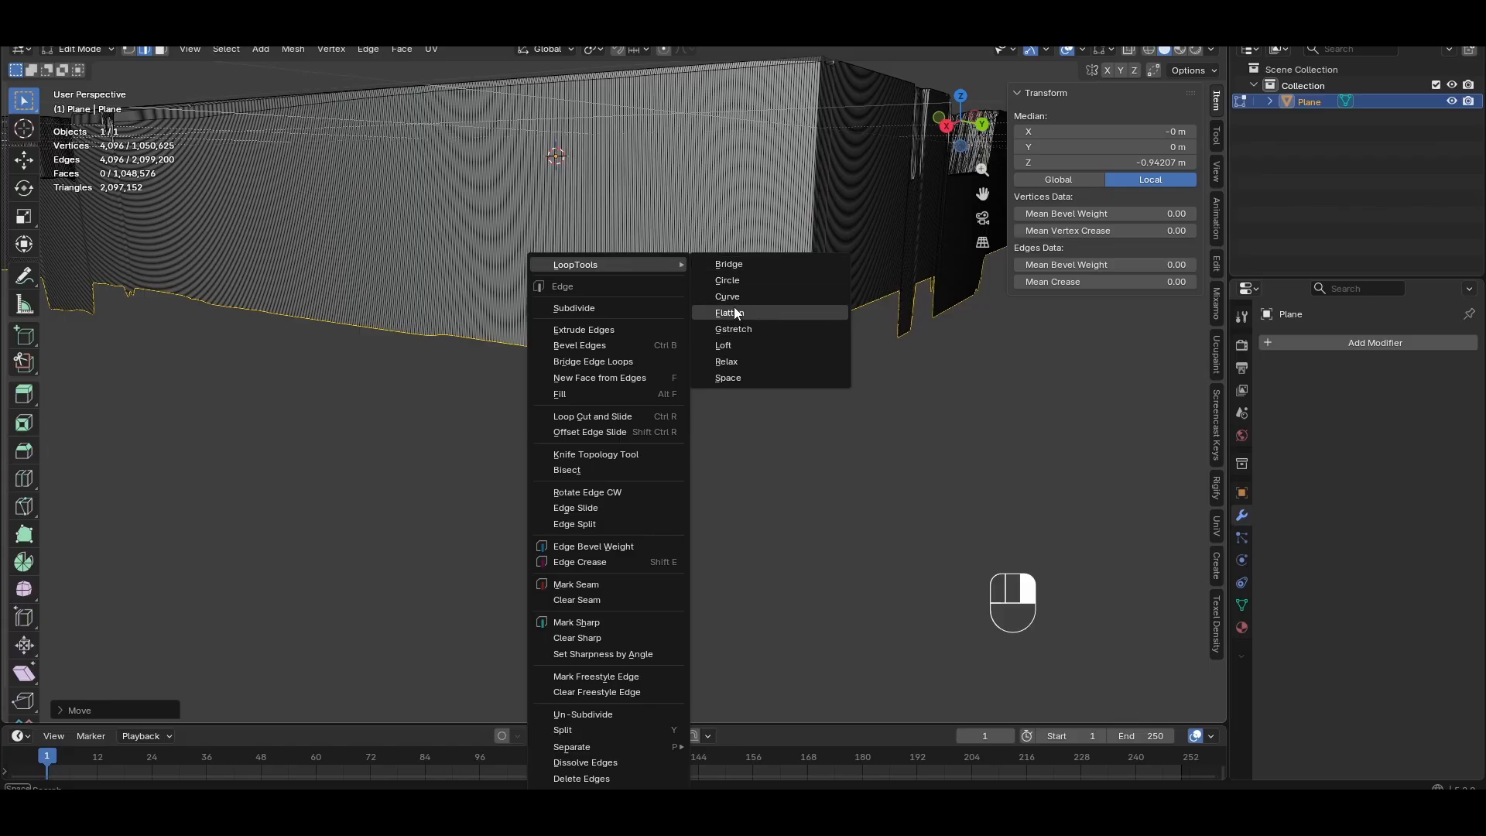
{"action": "key", "text": "Return"}
{"action": "middle_click_drag", "start_coordinate": [813, 398], "coordinate": [507, 117]}
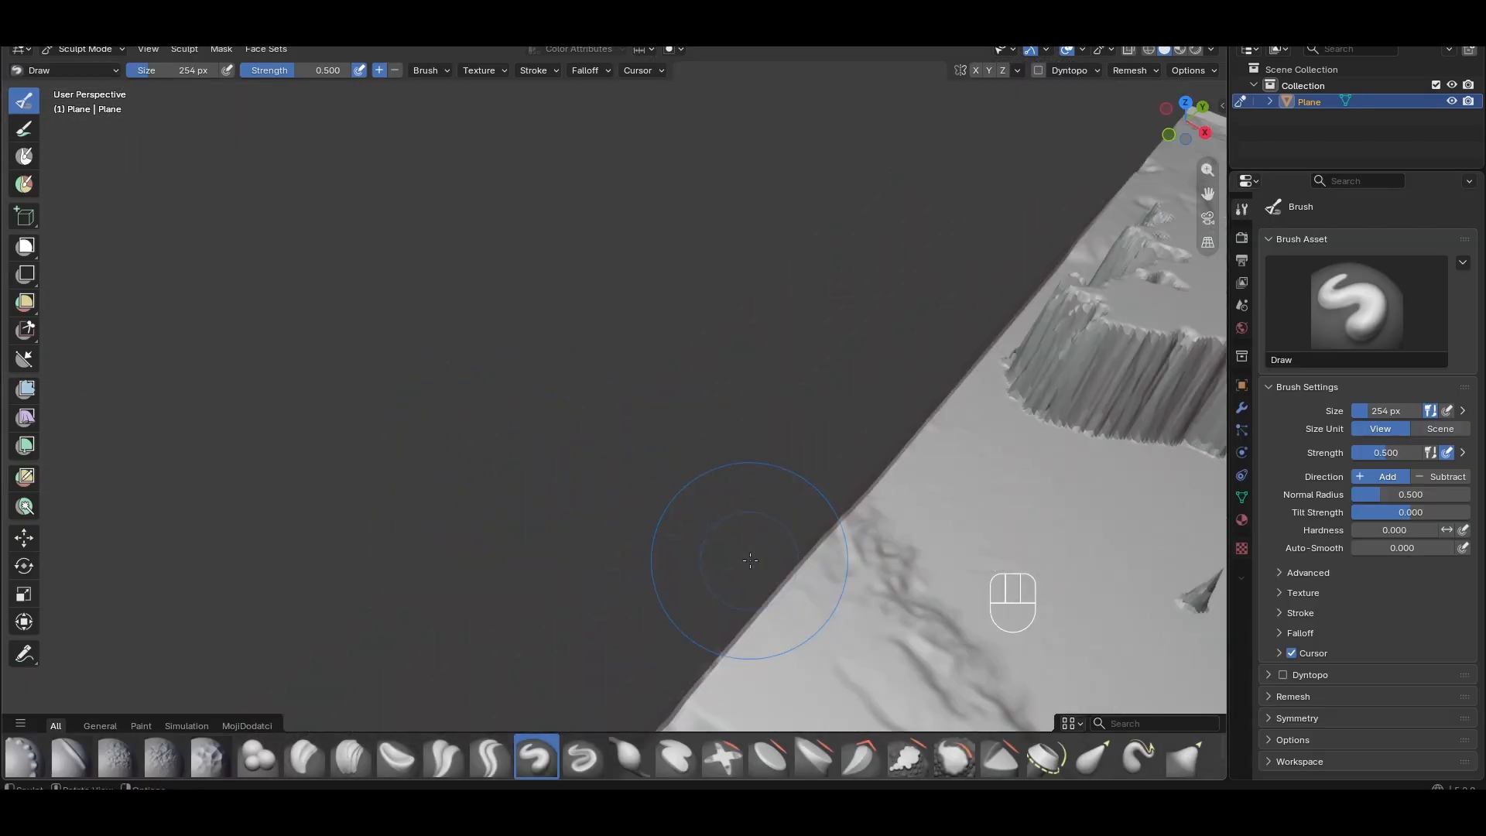
In Sculpt Mode, pick the Flatten/Contrast brush at strength 1.000 and flatten the raised rim near the large cliff
{"action": "middle_click_drag", "start_coordinate": [736, 564], "coordinate": [480, 503], "text": "shift"}
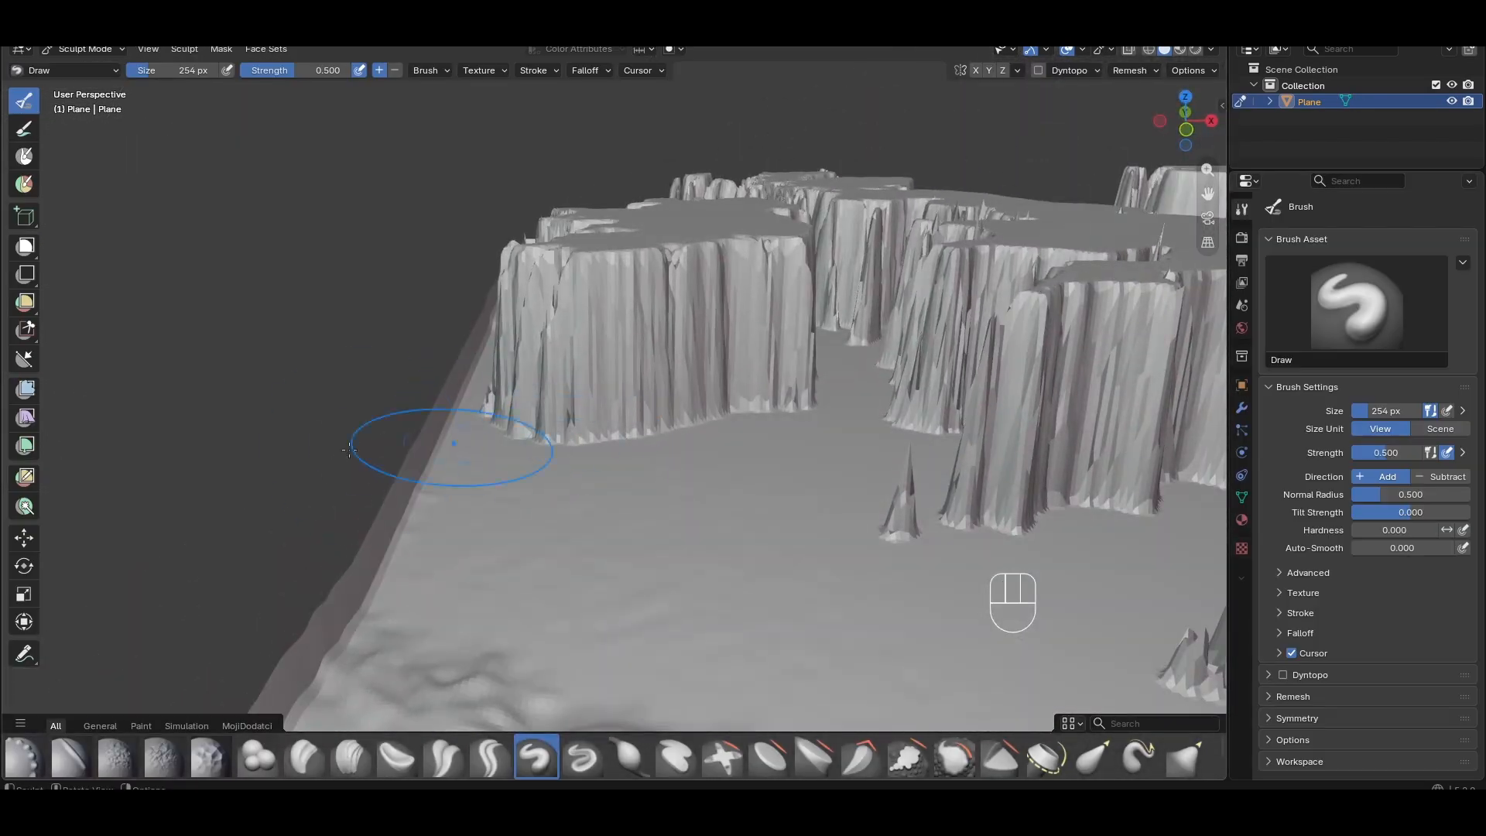
{"action": "mouse_move", "coordinate": [448, 448]}
{"action": "middle_mouse_down", "text": "shift"}
{"action": "mouse_move", "coordinate": [824, 429]}
{"action": "mouse_move", "coordinate": [796, 538]}
{"action": "mouse_move", "coordinate": [698, 700]}
{"action": "middle_mouse_up", "text": "shift"}
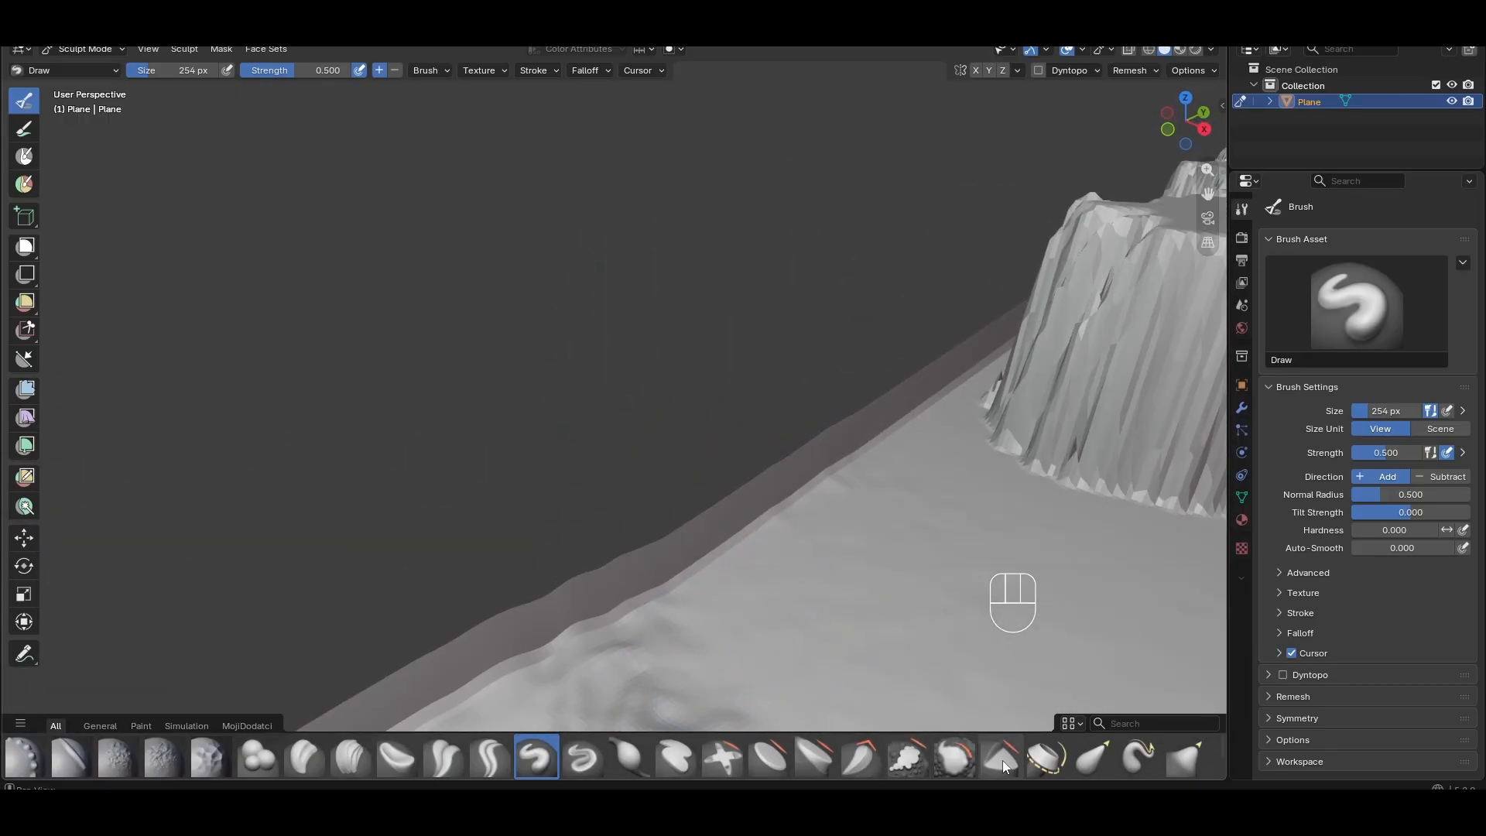
{"action": "left_click", "coordinate": [768, 759]}
{"action": "middle_click_drag", "start_coordinate": [542, 325], "coordinate": [392, 99], "text": "shift"}
{"action": "mouse_move", "coordinate": [860, 503]}
{"action": "middle_mouse_down"}
{"action": "mouse_move", "coordinate": [882, 531]}
{"action": "mouse_move", "coordinate": [849, 475]}
{"action": "middle_mouse_up"}
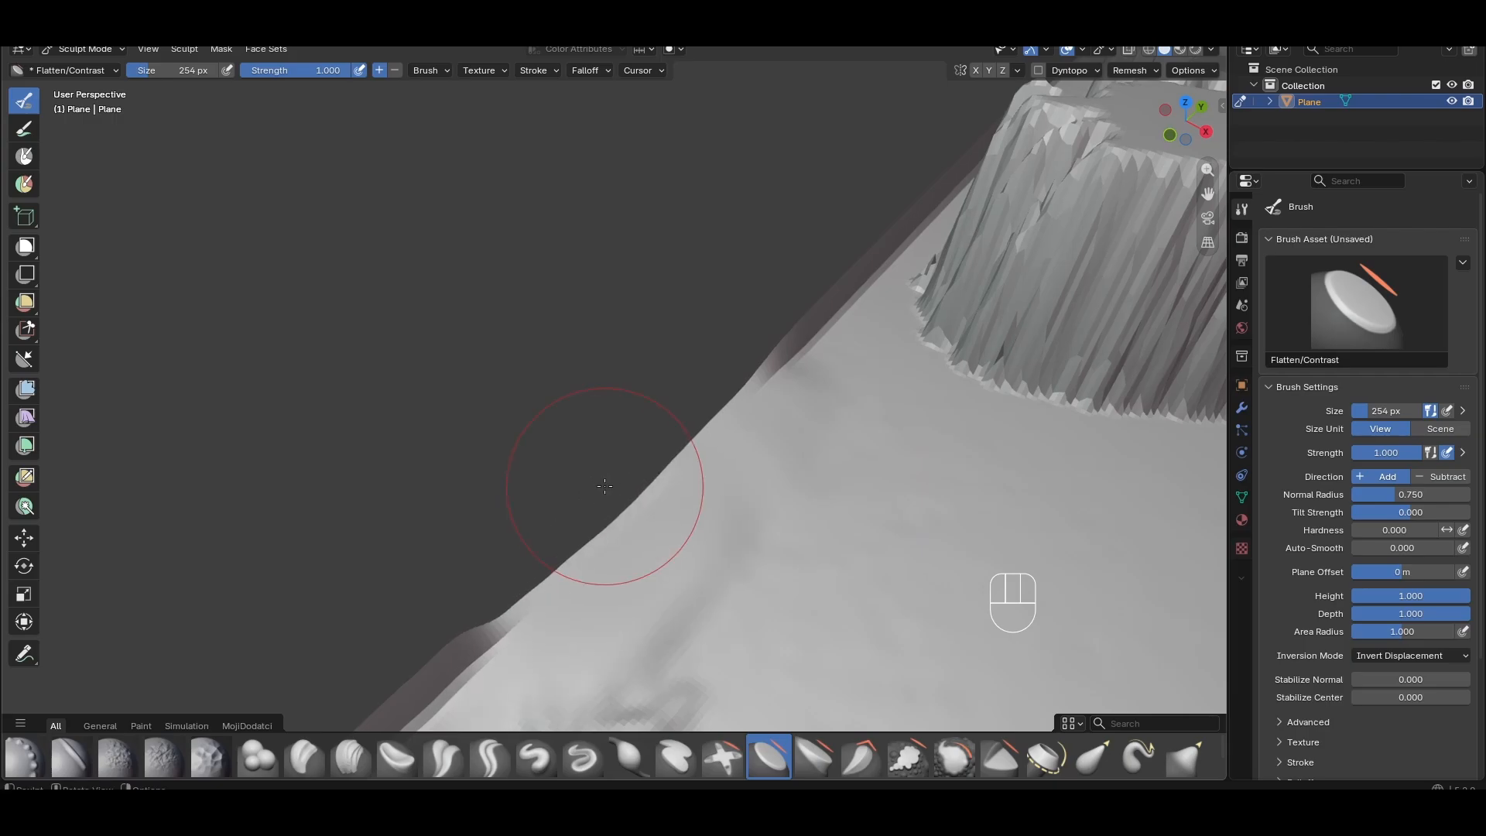
{"action": "middle_click_drag", "start_coordinate": [584, 481], "coordinate": [494, 545]}
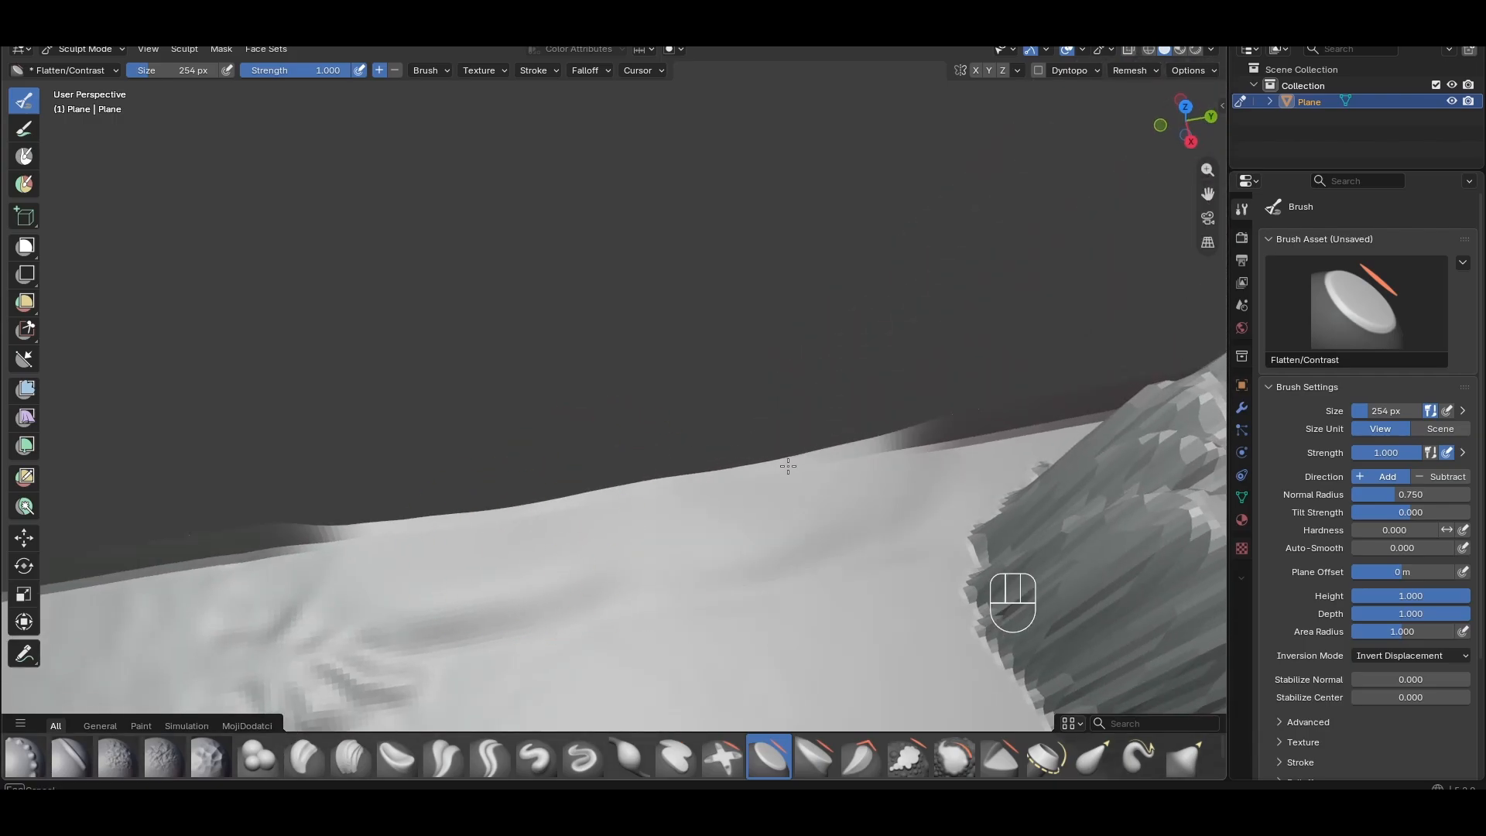
Flatten further stretches of the uneven rim along the terrain's outer border with repeated strokes, and reduce the brush size to 172 px
{"action": "middle_click_drag", "start_coordinate": [788, 465], "coordinate": [863, 411], "text": "shift"}
{"action": "mouse_move", "coordinate": [624, 446]}
{"action": "left_mouse_down"}
{"action": "mouse_move", "coordinate": [839, 421]}
{"action": "mouse_move", "coordinate": [480, 468]}
{"action": "left_mouse_up"}
{"action": "middle_click_drag", "start_coordinate": [371, 534], "coordinate": [793, 392], "text": "shift"}
{"action": "left_click_drag", "start_coordinate": [793, 391], "coordinate": [352, 402]}
{"action": "mouse_move", "coordinate": [352, 402]}
{"action": "middle_mouse_down"}
{"action": "mouse_move", "coordinate": [454, 385]}
{"action": "mouse_move", "coordinate": [364, 402]}
{"action": "middle_mouse_up"}
{"action": "left_click_drag", "start_coordinate": [844, 377], "coordinate": [292, 454]}
{"action": "middle_click_drag", "start_coordinate": [292, 455], "coordinate": [851, 348], "text": "shift"}
{"action": "mouse_move", "coordinate": [433, 433]}
{"action": "left_mouse_down"}
{"action": "mouse_move", "coordinate": [1011, 329]}
{"action": "mouse_move", "coordinate": [509, 423]}
{"action": "left_mouse_up"}
{"action": "mouse_move", "coordinate": [509, 422]}
{"action": "middle_mouse_down", "text": "shift"}
{"action": "mouse_move", "coordinate": [895, 366]}
{"action": "mouse_move", "coordinate": [823, 342]}
{"action": "mouse_move", "coordinate": [586, 371]}
{"action": "middle_mouse_up", "text": "shift"}
{"action": "mouse_move", "coordinate": [585, 372]}
{"action": "left_mouse_down"}
{"action": "mouse_move", "coordinate": [251, 221]}
{"action": "mouse_move", "coordinate": [387, 291]}
{"action": "left_mouse_up"}
{"action": "scroll", "coordinate": [387, 290], "scroll_direction": "down", "scroll_amount": 5}
{"action": "mouse_move", "coordinate": [387, 290]}
{"action": "middle_mouse_down", "text": "shift"}
{"action": "mouse_move", "coordinate": [674, 381]}
{"action": "mouse_move", "coordinate": [875, 359]}
{"action": "mouse_move", "coordinate": [433, 414]}
{"action": "mouse_move", "coordinate": [763, 431]}
{"action": "mouse_move", "coordinate": [637, 407]}
{"action": "middle_mouse_up", "text": "shift"}
{"action": "scroll", "coordinate": [875, 358], "scroll_direction": "up", "scroll_amount": 3}
{"action": "scroll", "coordinate": [433, 414], "scroll_direction": "down", "scroll_amount": 3}
{"action": "scroll", "coordinate": [763, 431], "scroll_direction": "up", "scroll_amount": 4}
{"action": "mouse_move", "coordinate": [637, 407]}
{"action": "left_mouse_down"}
{"action": "mouse_move", "coordinate": [589, 339]}
{"action": "mouse_move", "coordinate": [696, 248]}
{"action": "left_mouse_up"}
{"action": "mouse_move", "coordinate": [697, 248]}
{"action": "middle_mouse_down"}
{"action": "mouse_move", "coordinate": [750, 487]}
{"action": "mouse_move", "coordinate": [579, 464]}
{"action": "middle_mouse_up"}
{"action": "scroll", "coordinate": [712, 475], "scroll_direction": "down", "scroll_amount": 4}
{"action": "scroll", "coordinate": [578, 465], "scroll_direction": "up", "scroll_amount": 3}
{"action": "mouse_move", "coordinate": [578, 465]}
{"action": "left_mouse_down"}
{"action": "mouse_move", "coordinate": [472, 333]}
{"action": "mouse_move", "coordinate": [619, 650]}
{"action": "left_mouse_up"}
{"action": "scroll", "coordinate": [620, 542], "scroll_direction": "down", "scroll_amount": 5}
{"action": "mouse_move", "coordinate": [1099, 588]}
{"action": "middle_mouse_down"}
{"action": "mouse_move", "coordinate": [707, 553]}
{"action": "mouse_move", "coordinate": [983, 406]}
{"action": "middle_mouse_up"}
{"action": "scroll", "coordinate": [899, 574], "scroll_direction": "up", "scroll_amount": 5}
{"action": "left_click_drag", "start_coordinate": [797, 484], "coordinate": [693, 495]}
{"action": "mouse_move", "coordinate": [693, 495]}
{"action": "middle_mouse_down"}
{"action": "mouse_move", "coordinate": [766, 488]}
{"action": "mouse_move", "coordinate": [805, 464]}
{"action": "middle_mouse_up"}
{"action": "left_click_drag", "start_coordinate": [727, 301], "coordinate": [635, 499]}
{"action": "middle_click_drag", "start_coordinate": [635, 499], "coordinate": [795, 412]}
{"action": "scroll", "coordinate": [794, 412], "scroll_direction": "down", "scroll_amount": 4}
{"action": "left_click_drag", "start_coordinate": [696, 294], "coordinate": [519, 537]}
{"action": "mouse_move", "coordinate": [520, 538]}
{"action": "middle_mouse_down"}
{"action": "mouse_move", "coordinate": [580, 431]}
{"action": "mouse_move", "coordinate": [851, 457]}
{"action": "middle_mouse_up"}
{"action": "mouse_move", "coordinate": [852, 456]}
{"action": "middle_mouse_down", "text": "shift"}
{"action": "mouse_move", "coordinate": [700, 475]}
{"action": "mouse_move", "coordinate": [755, 484]}
{"action": "middle_mouse_up", "text": "shift"}
{"action": "key", "text": "f"}
{"action": "left_click", "coordinate": [635, 462]}
{"action": "middle_click_drag", "start_coordinate": [634, 462], "coordinate": [815, 527]}
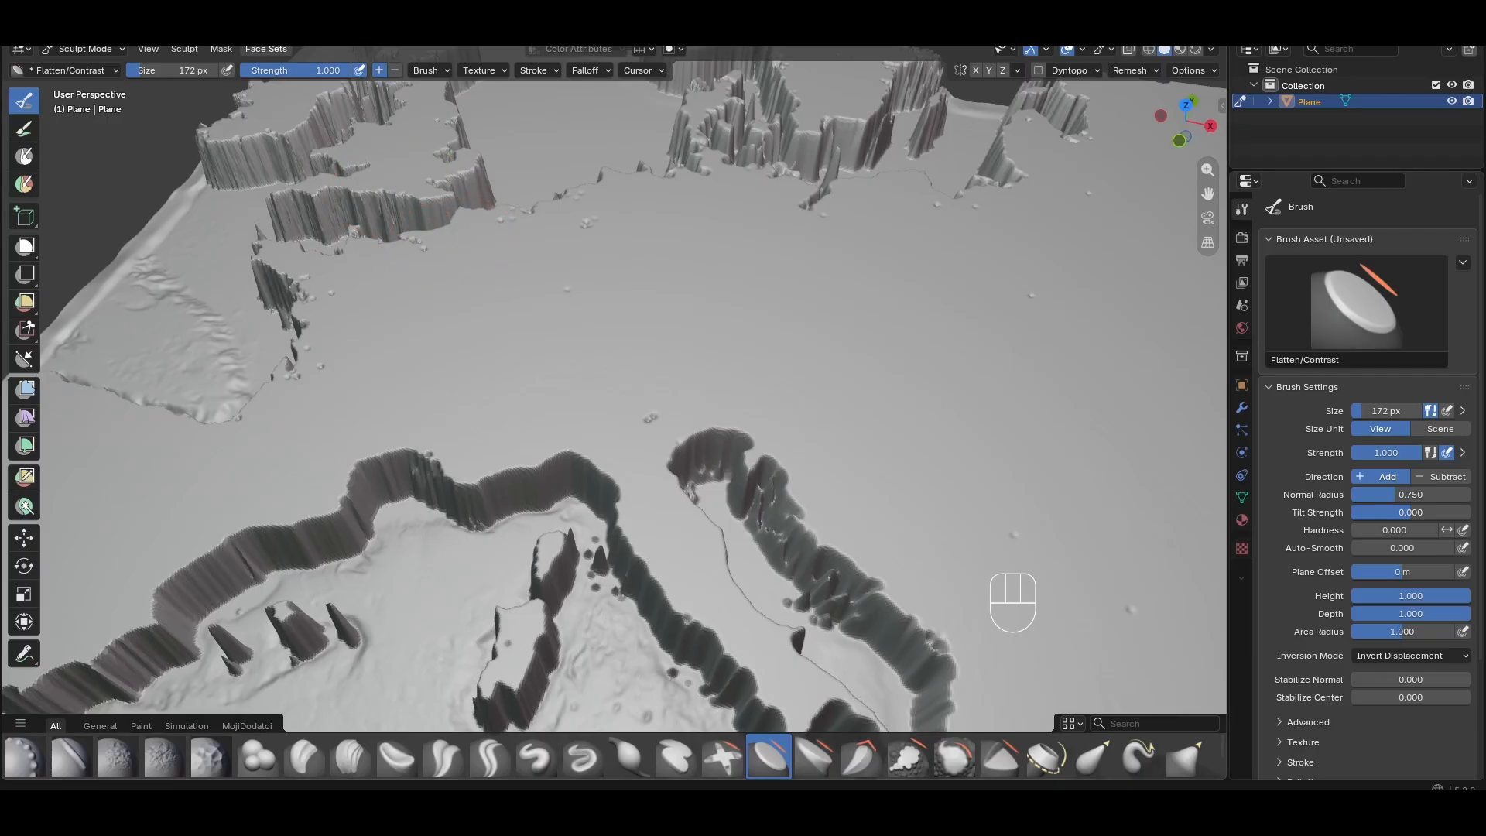
In Object Mode, apply Shade Smooth to the terrain and check the coastal cliffs up close
{"action": "left_click", "coordinate": [256, 29]}
{"action": "right_click", "coordinate": [600, 355]}
{"action": "left_click", "coordinate": [577, 353]}
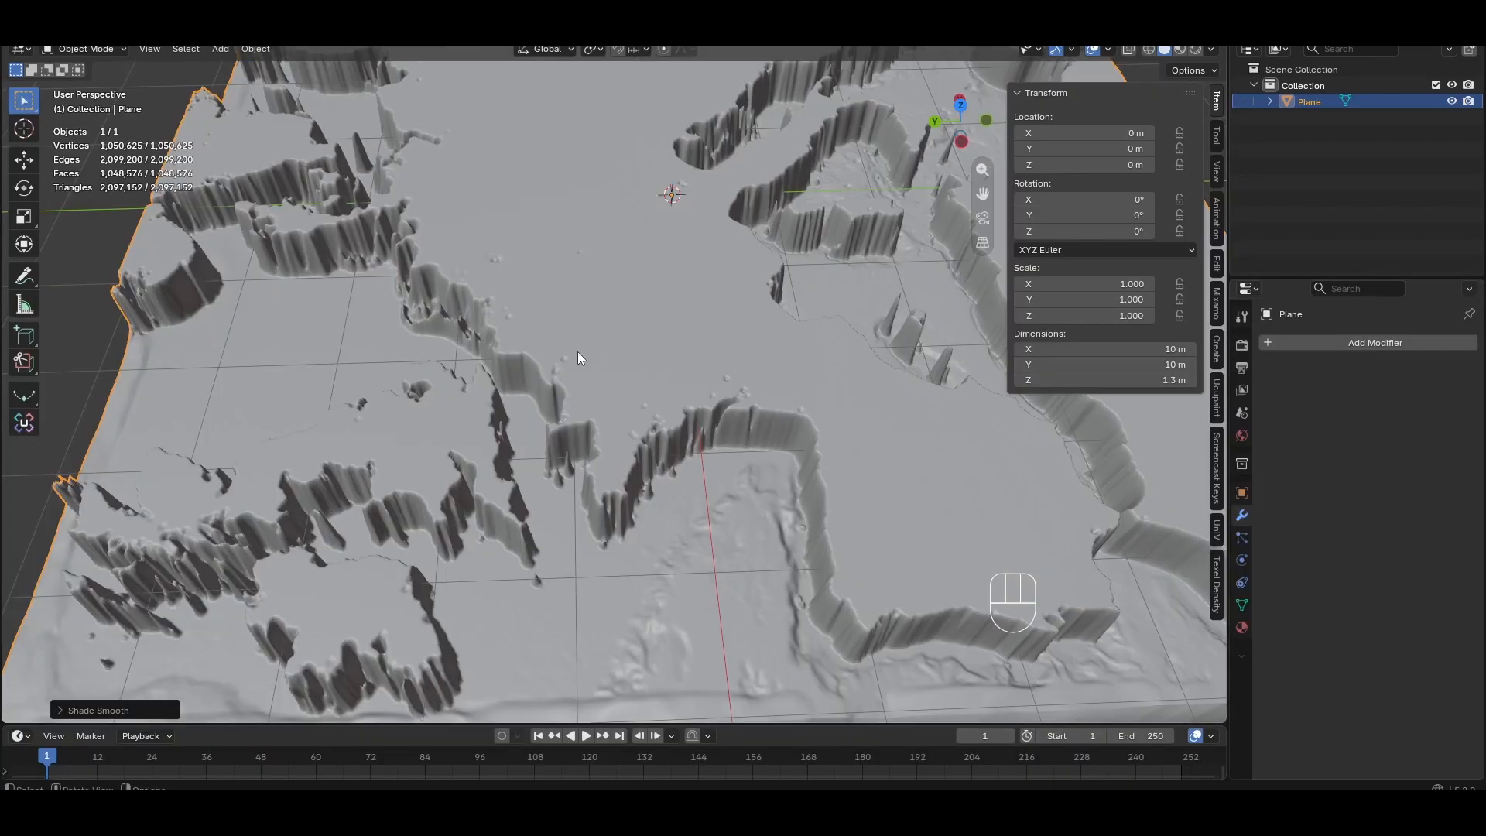
{"action": "scroll", "coordinate": [717, 445], "scroll_direction": "up", "scroll_amount": 5}
{"action": "middle_click_drag", "start_coordinate": [717, 444], "coordinate": [698, 407]}
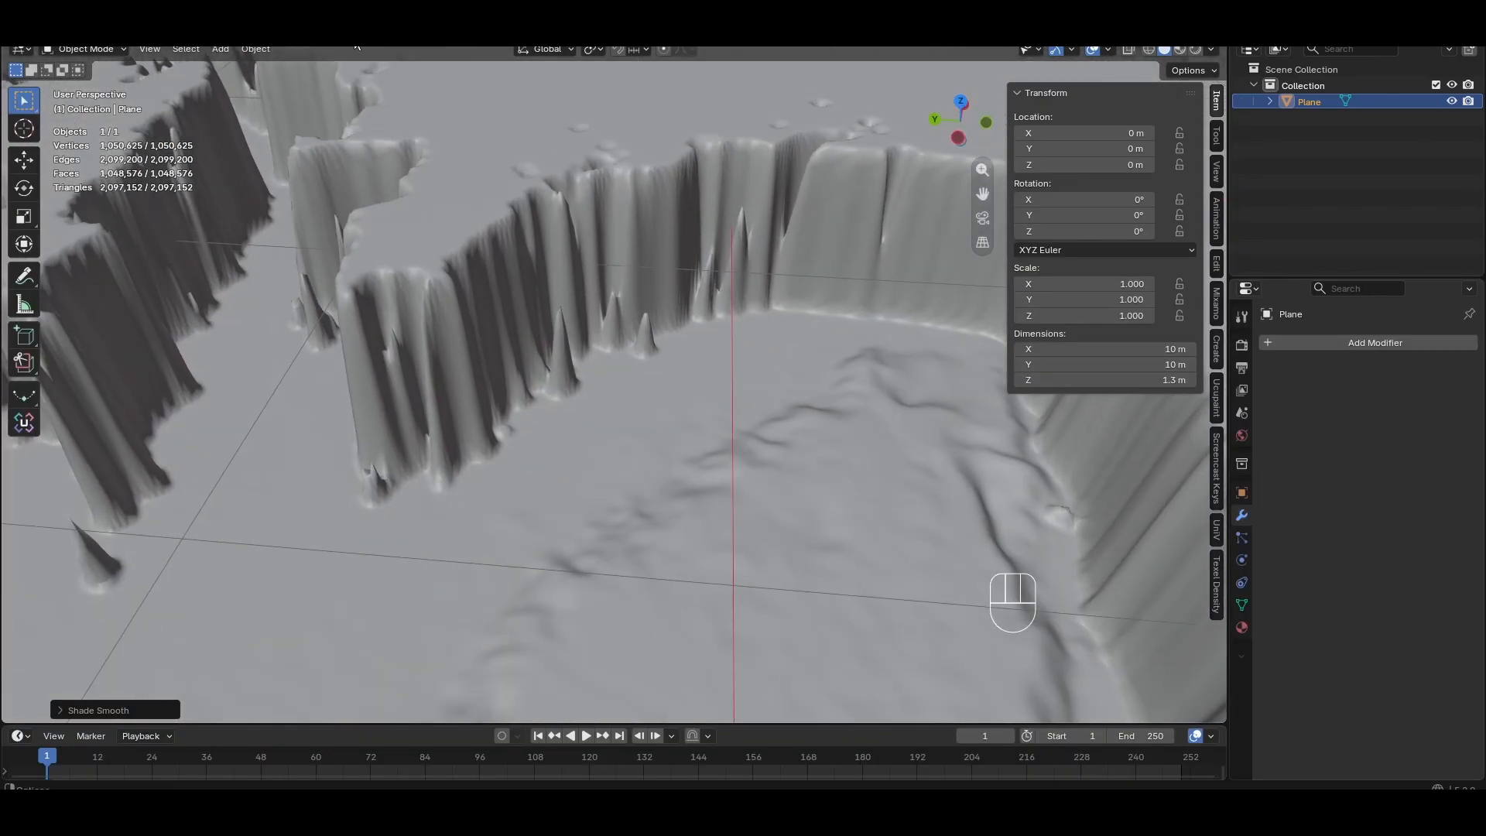
Return to sculpting the terrain, show the MojiDodatci brush catalog and enlarge the brush shelf
{"action": "left_click", "coordinate": [359, 31]}
{"action": "scroll", "coordinate": [580, 292], "scroll_direction": "down", "scroll_amount": 2}
{"action": "mouse_move", "coordinate": [797, 522]}
{"action": "middle_mouse_down", "text": "shift"}
{"action": "mouse_move", "coordinate": [822, 538]}
{"action": "mouse_move", "coordinate": [686, 448]}
{"action": "mouse_move", "coordinate": [781, 400]}
{"action": "mouse_move", "coordinate": [663, 415]}
{"action": "middle_mouse_up", "text": "shift"}
{"action": "scroll", "coordinate": [686, 448], "scroll_direction": "up", "scroll_amount": 2}
{"action": "mouse_move", "coordinate": [527, 452]}
{"action": "middle_mouse_down", "text": "shift"}
{"action": "mouse_move", "coordinate": [903, 531]}
{"action": "mouse_move", "coordinate": [813, 520]}
{"action": "mouse_move", "coordinate": [863, 376]}
{"action": "mouse_move", "coordinate": [796, 537]}
{"action": "mouse_move", "coordinate": [935, 498]}
{"action": "mouse_move", "coordinate": [704, 538]}
{"action": "mouse_move", "coordinate": [833, 518]}
{"action": "mouse_move", "coordinate": [802, 541]}
{"action": "mouse_move", "coordinate": [799, 520]}
{"action": "mouse_move", "coordinate": [832, 504]}
{"action": "mouse_move", "coordinate": [750, 541]}
{"action": "mouse_move", "coordinate": [772, 504]}
{"action": "mouse_move", "coordinate": [670, 514]}
{"action": "mouse_move", "coordinate": [667, 542]}
{"action": "mouse_move", "coordinate": [679, 502]}
{"action": "mouse_move", "coordinate": [640, 542]}
{"action": "middle_mouse_up", "text": "shift"}
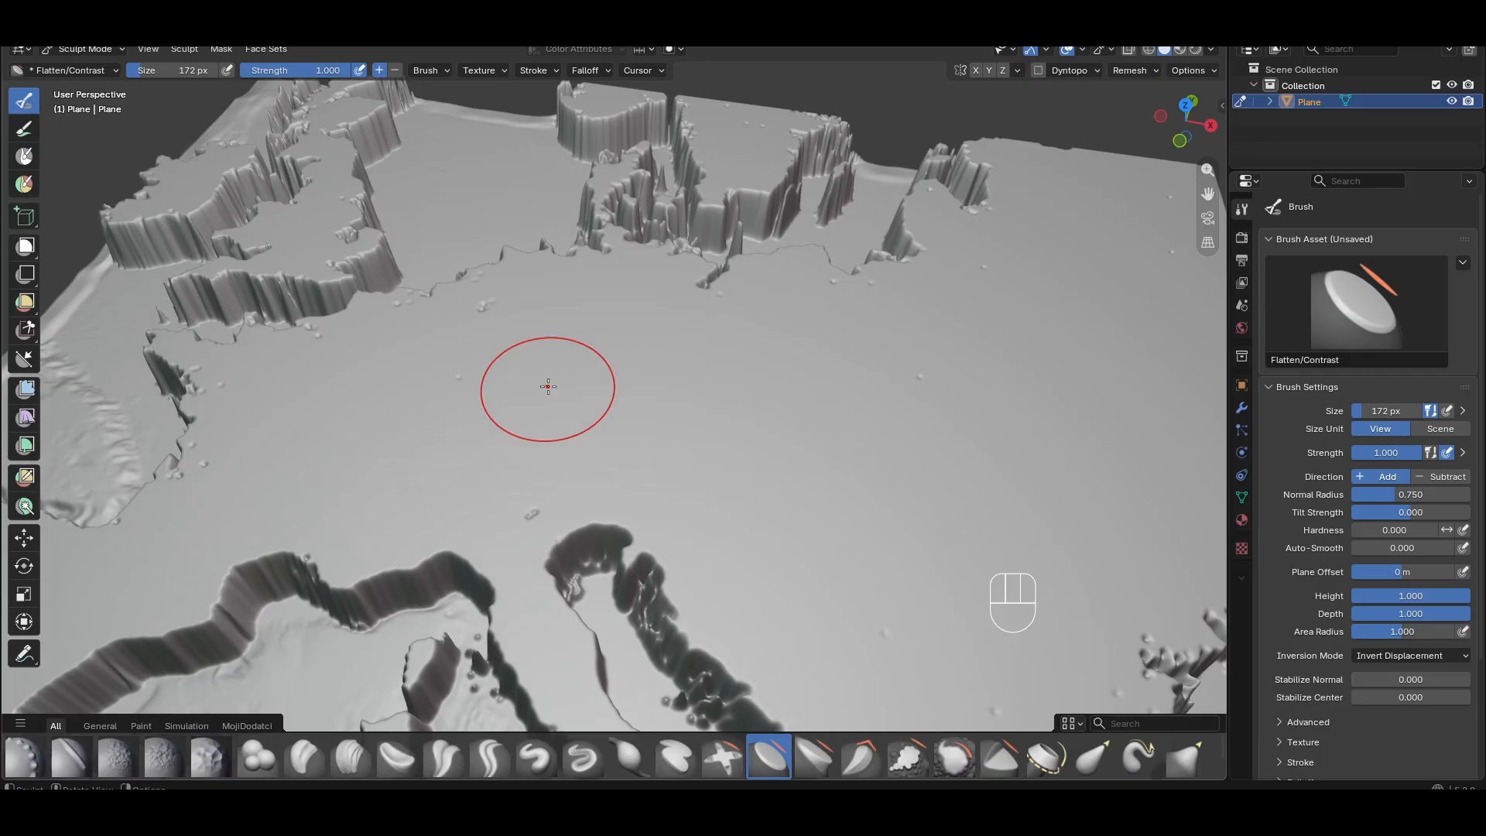
{"action": "mouse_move", "coordinate": [549, 386]}
{"action": "middle_mouse_down"}
{"action": "mouse_move", "coordinate": [611, 430]}
{"action": "mouse_move", "coordinate": [770, 434]}
{"action": "mouse_move", "coordinate": [703, 434]}
{"action": "mouse_move", "coordinate": [750, 464]}
{"action": "mouse_move", "coordinate": [726, 497]}
{"action": "mouse_move", "coordinate": [753, 456]}
{"action": "middle_mouse_up"}
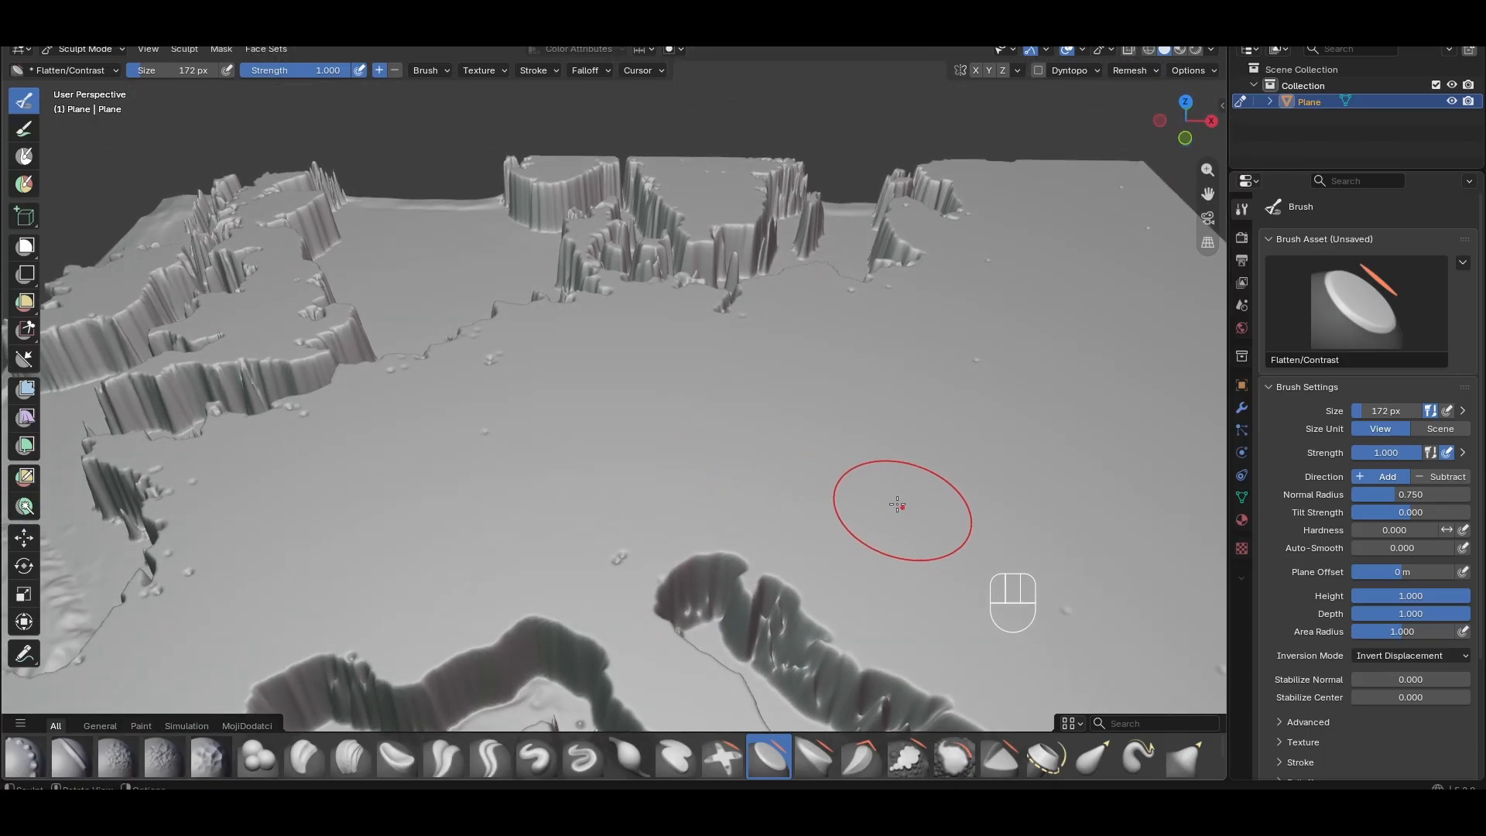
{"action": "left_click", "coordinate": [253, 727]}
{"action": "middle_click_drag", "start_coordinate": [331, 647], "coordinate": [670, 488], "text": "shift"}
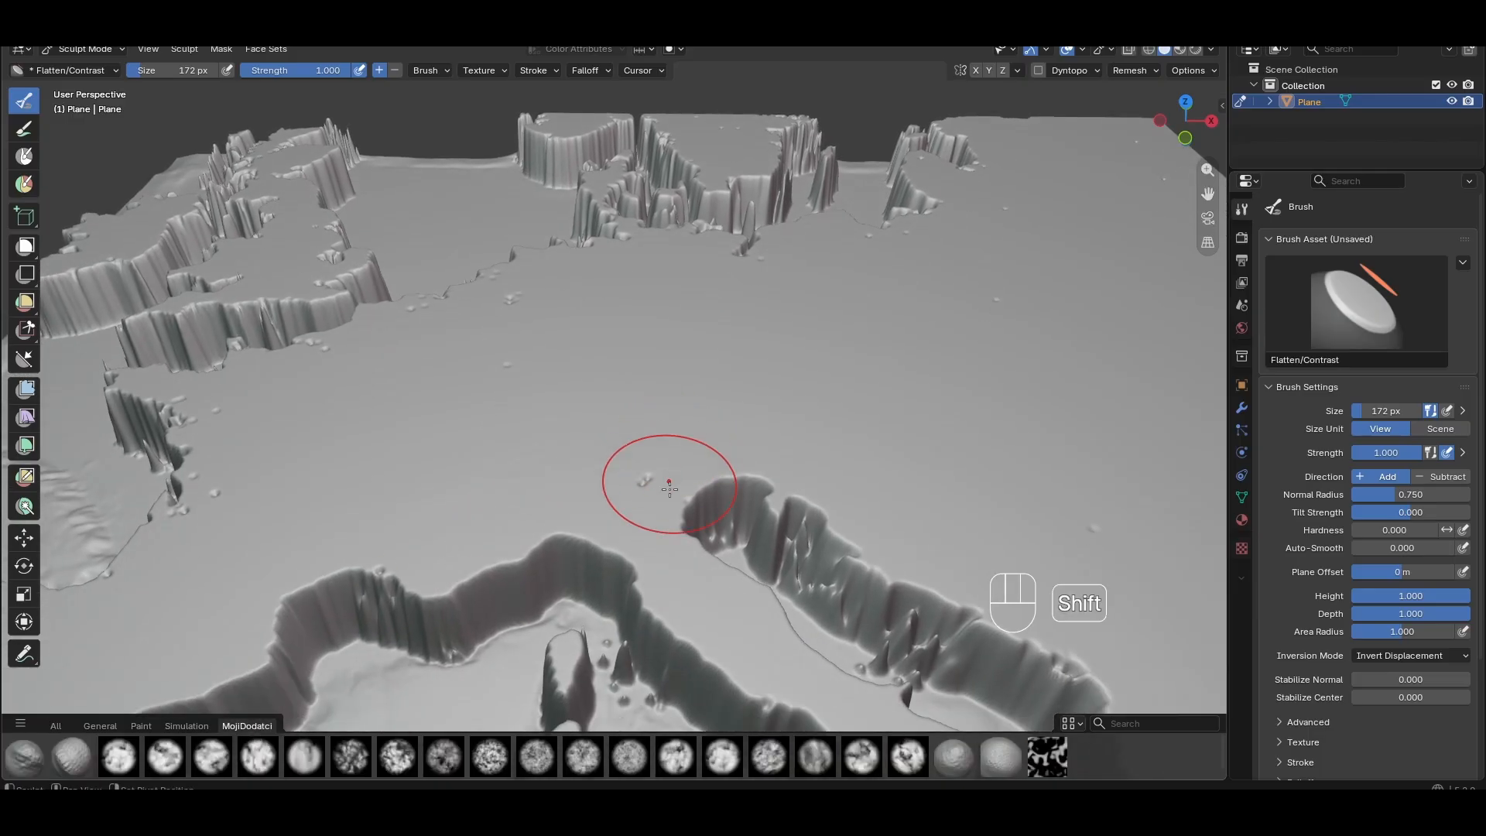
{"action": "left_click_drag", "start_coordinate": [701, 717], "coordinate": [703, 584]}
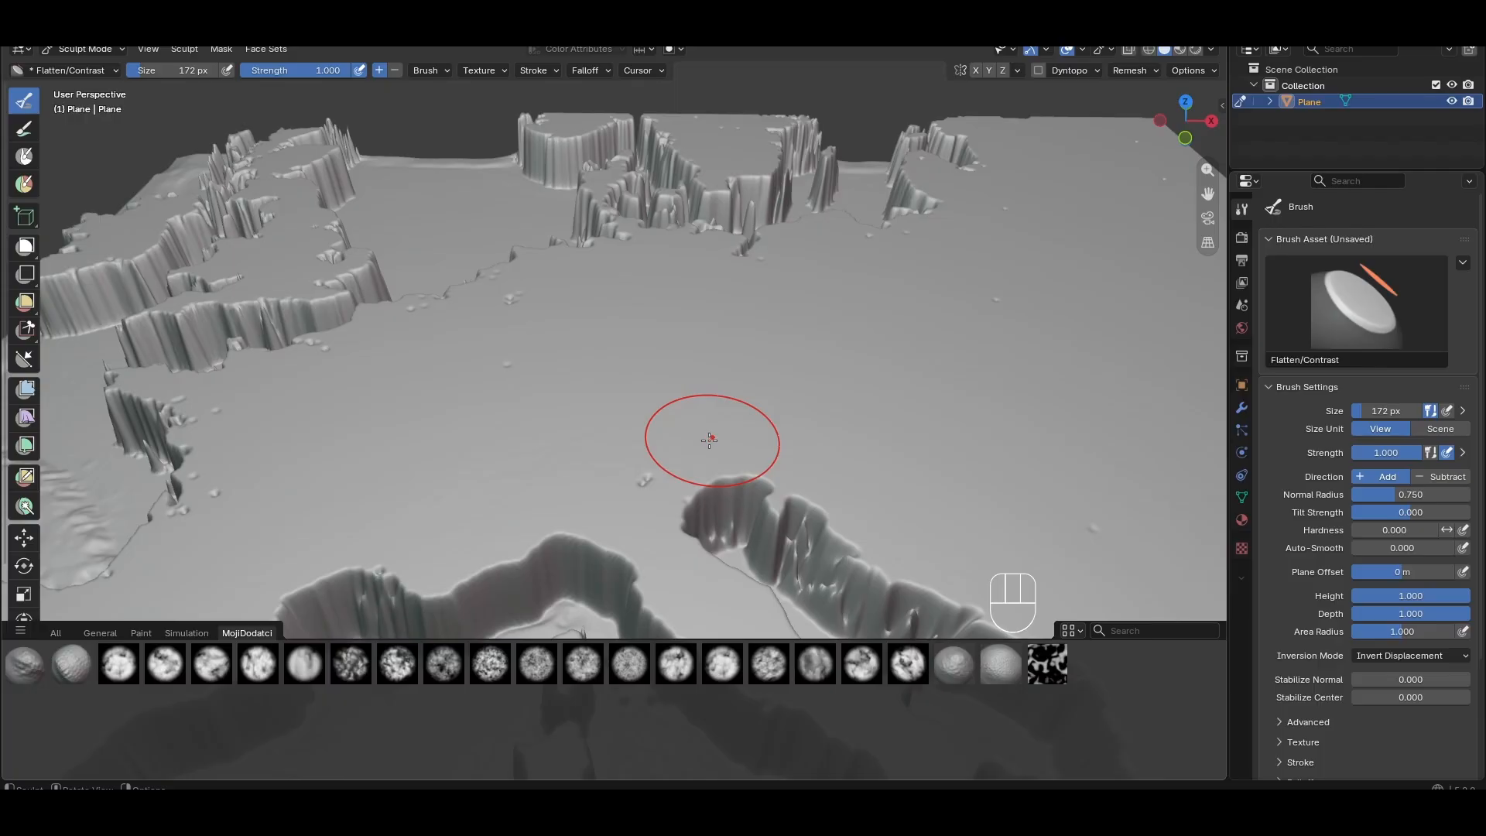
Try the Kamenje6 brush at strength 1.000 by sculpting a rocky mound on the flat area, and undo the stroke
{"action": "left_click", "coordinate": [352, 664]}
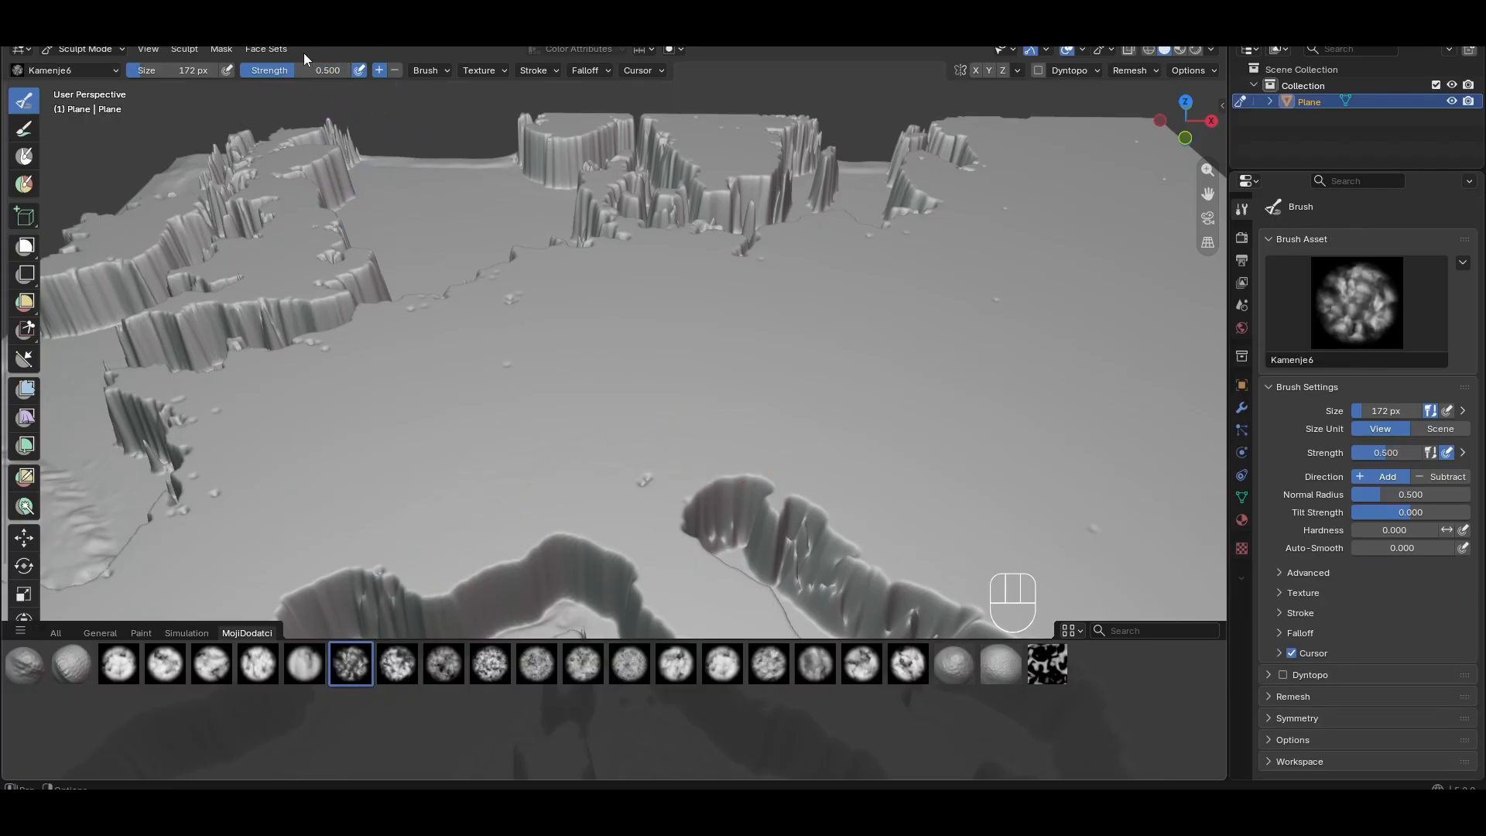
{"action": "left_click_drag", "start_coordinate": [298, 70], "coordinate": [357, 69]}
{"action": "mouse_move", "coordinate": [559, 372]}
{"action": "left_mouse_down"}
{"action": "mouse_move", "coordinate": [545, 364]}
{"action": "mouse_move", "coordinate": [558, 379]}
{"action": "left_mouse_up"}
{"action": "key", "text": "ctrl"}
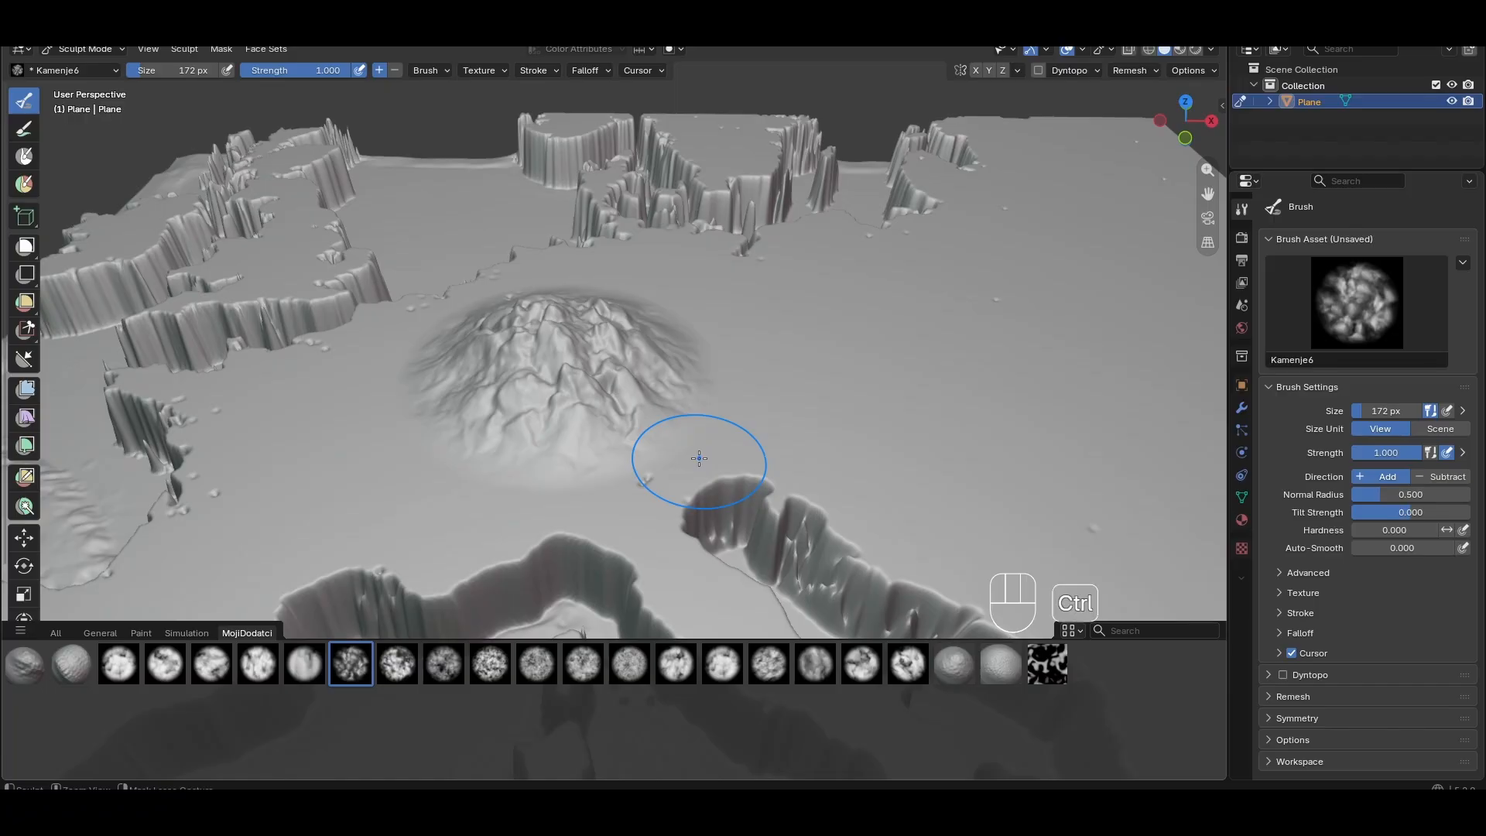
{"action": "key", "text": "ctrl+z"}
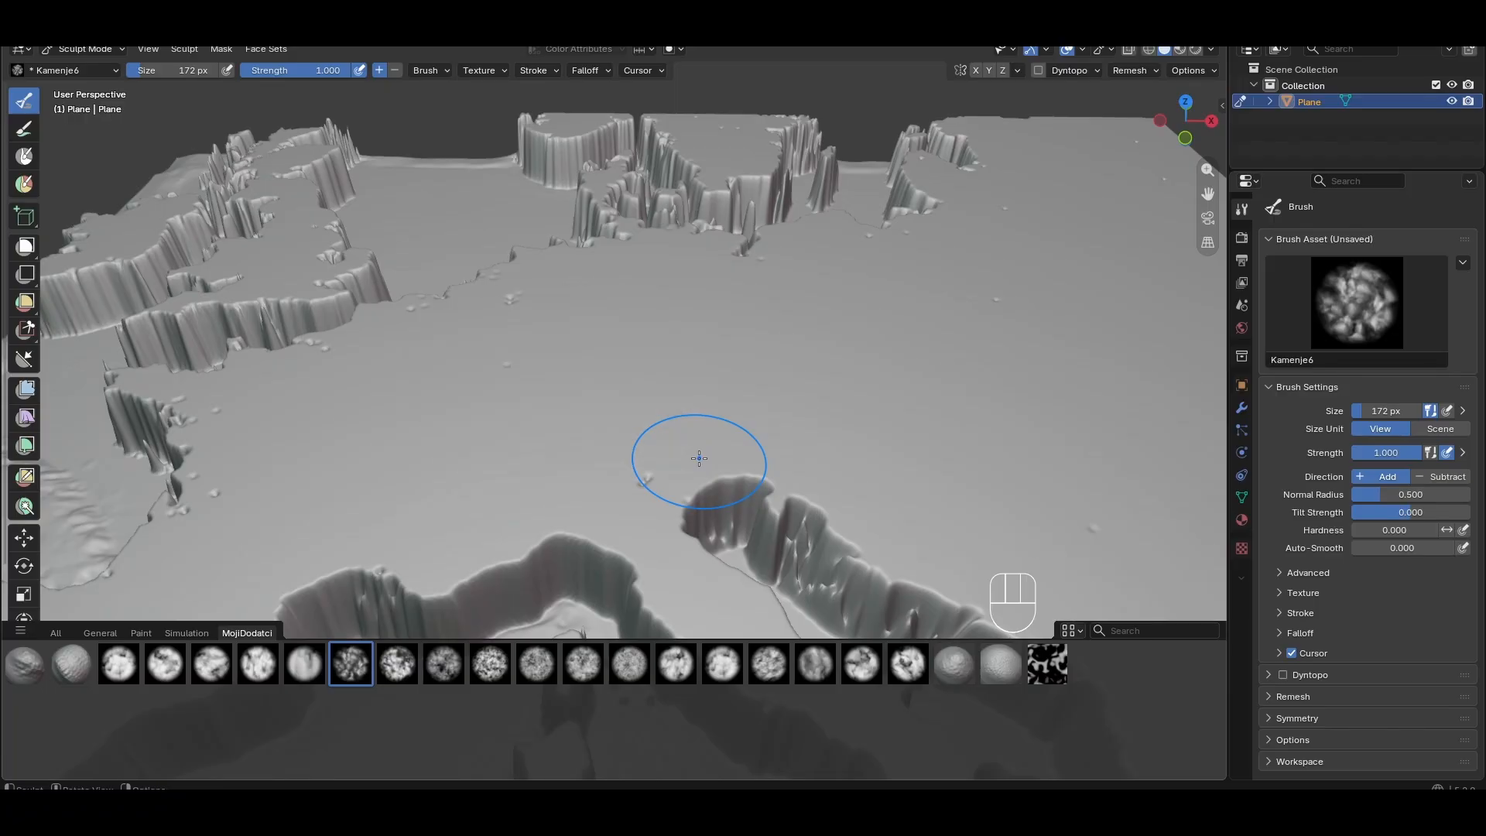
Expand the brush texture settings, compare the textures of several custom brushes and select the VisokePlanine brush
{"action": "mouse_move", "coordinate": [699, 458]}
{"action": "middle_mouse_down"}
{"action": "mouse_move", "coordinate": [889, 448]}
{"action": "mouse_move", "coordinate": [712, 441]}
{"action": "middle_mouse_up"}
{"action": "key", "text": "shift"}
{"action": "middle_click_drag", "start_coordinate": [556, 426], "coordinate": [725, 435], "text": "shift"}
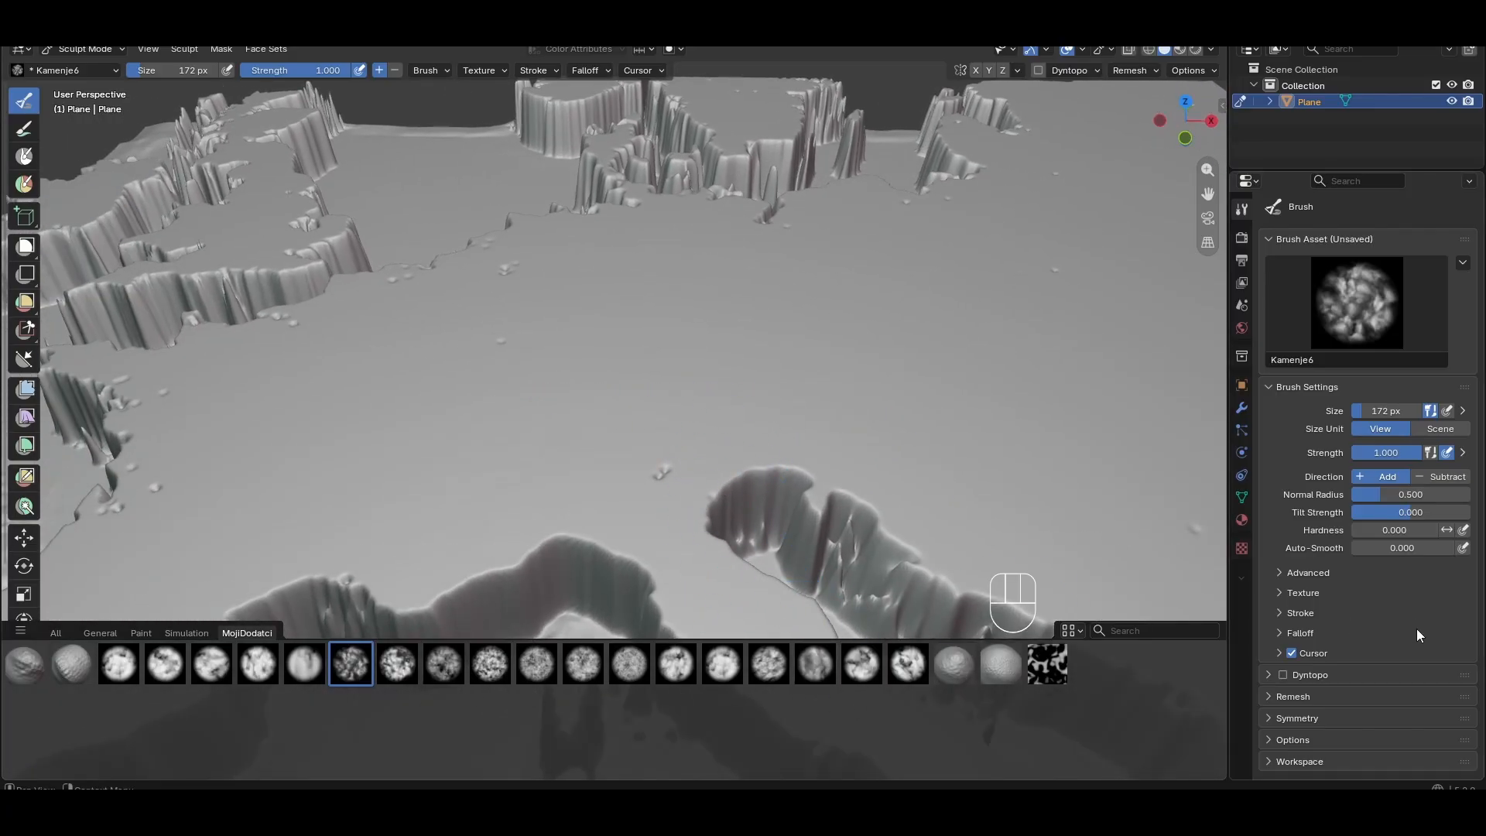
{"action": "left_click", "coordinate": [1285, 592]}
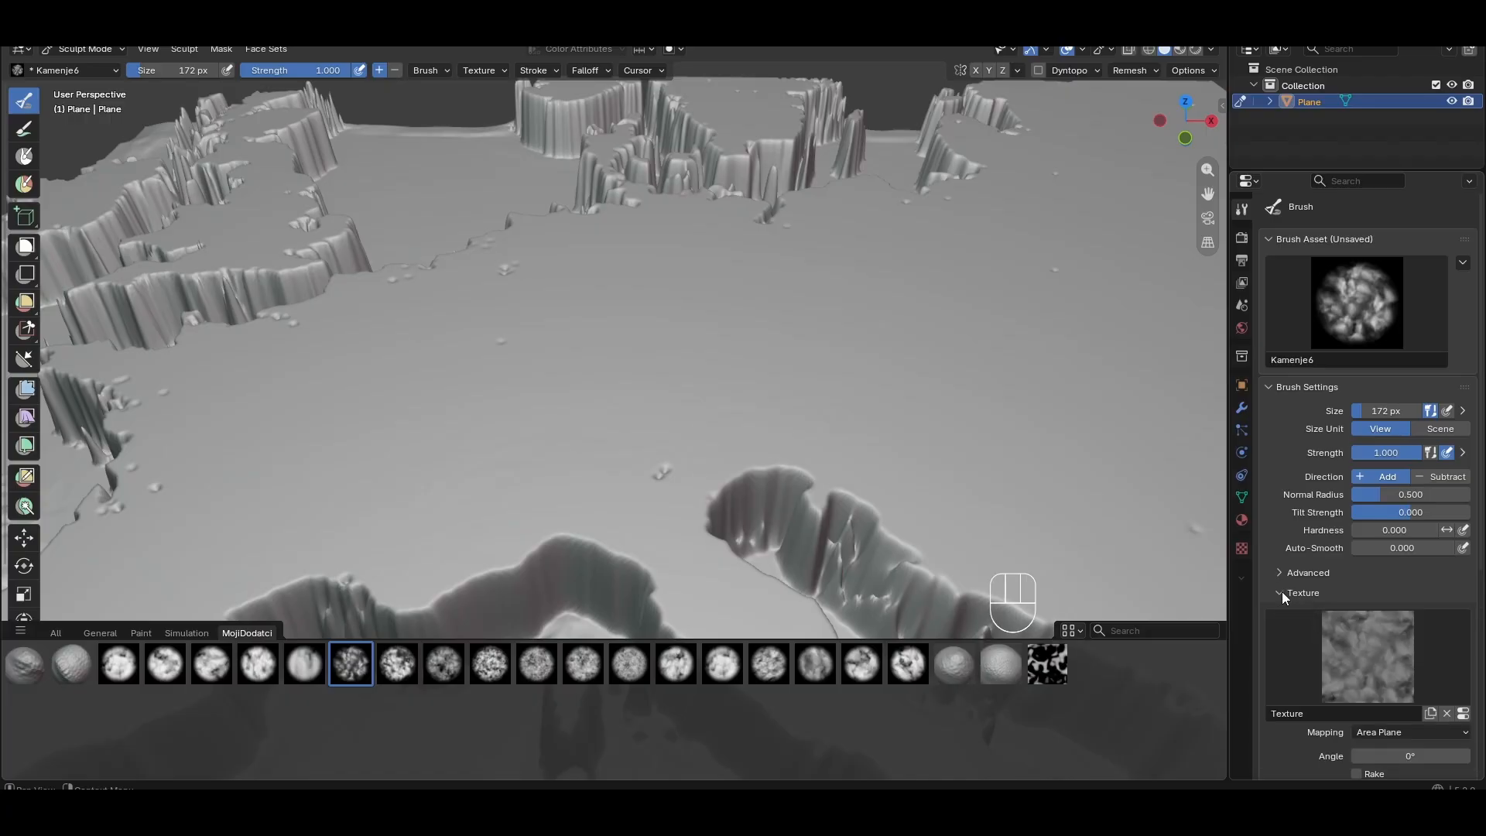
{"action": "scroll", "coordinate": [1354, 557], "scroll_direction": "down", "scroll_amount": 5}
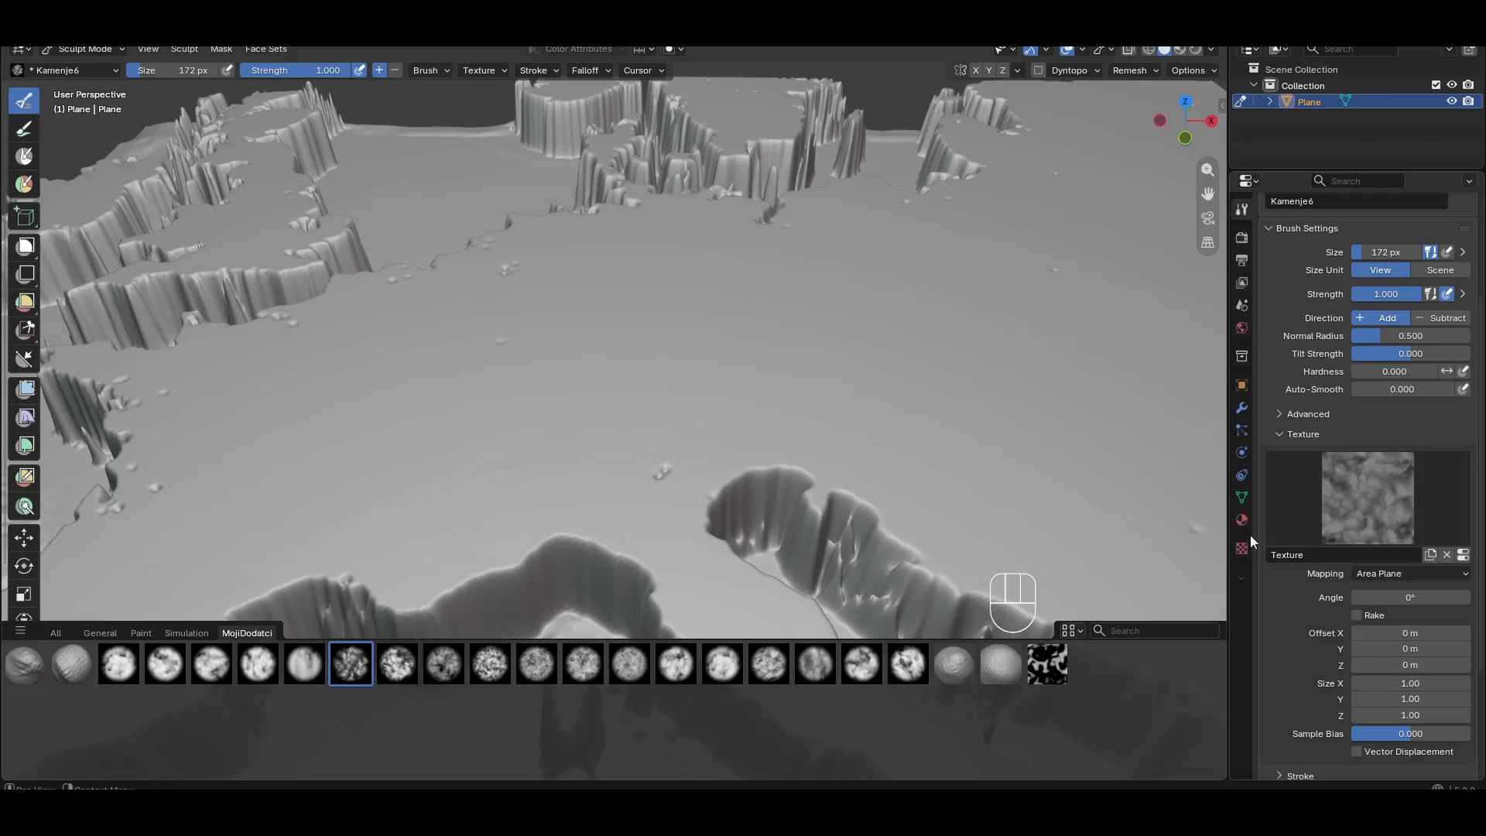
{"action": "left_click", "coordinate": [769, 664]}
{"action": "left_click", "coordinate": [359, 663]}
{"action": "left_click", "coordinate": [1047, 663]}
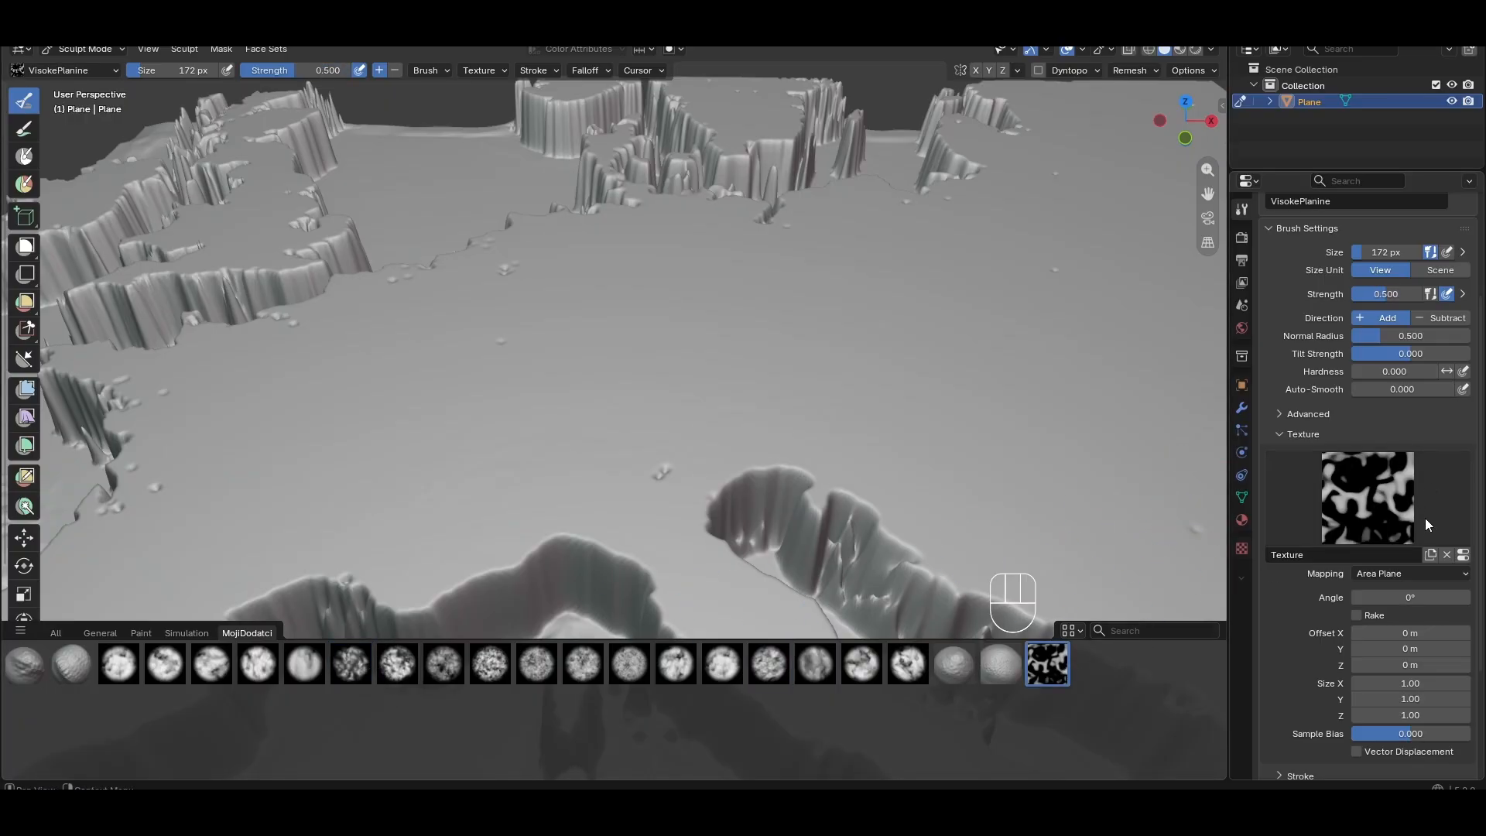
Open the VisokePlanine brush's texture properties and review the available texture types, keeping Distorted Noise
{"action": "left_click", "coordinate": [1463, 555]}
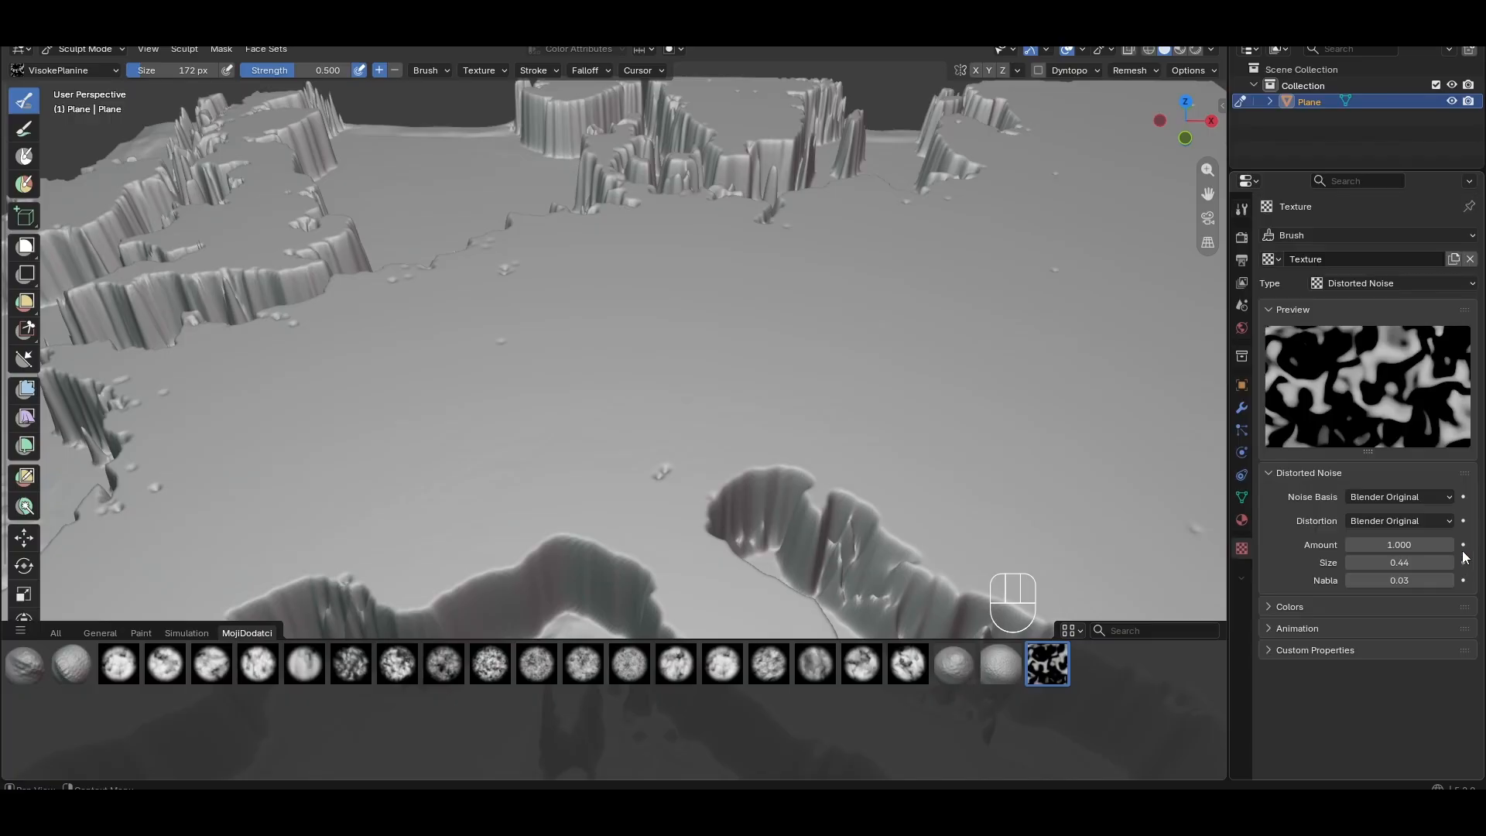
{"action": "left_click", "coordinate": [1376, 285]}
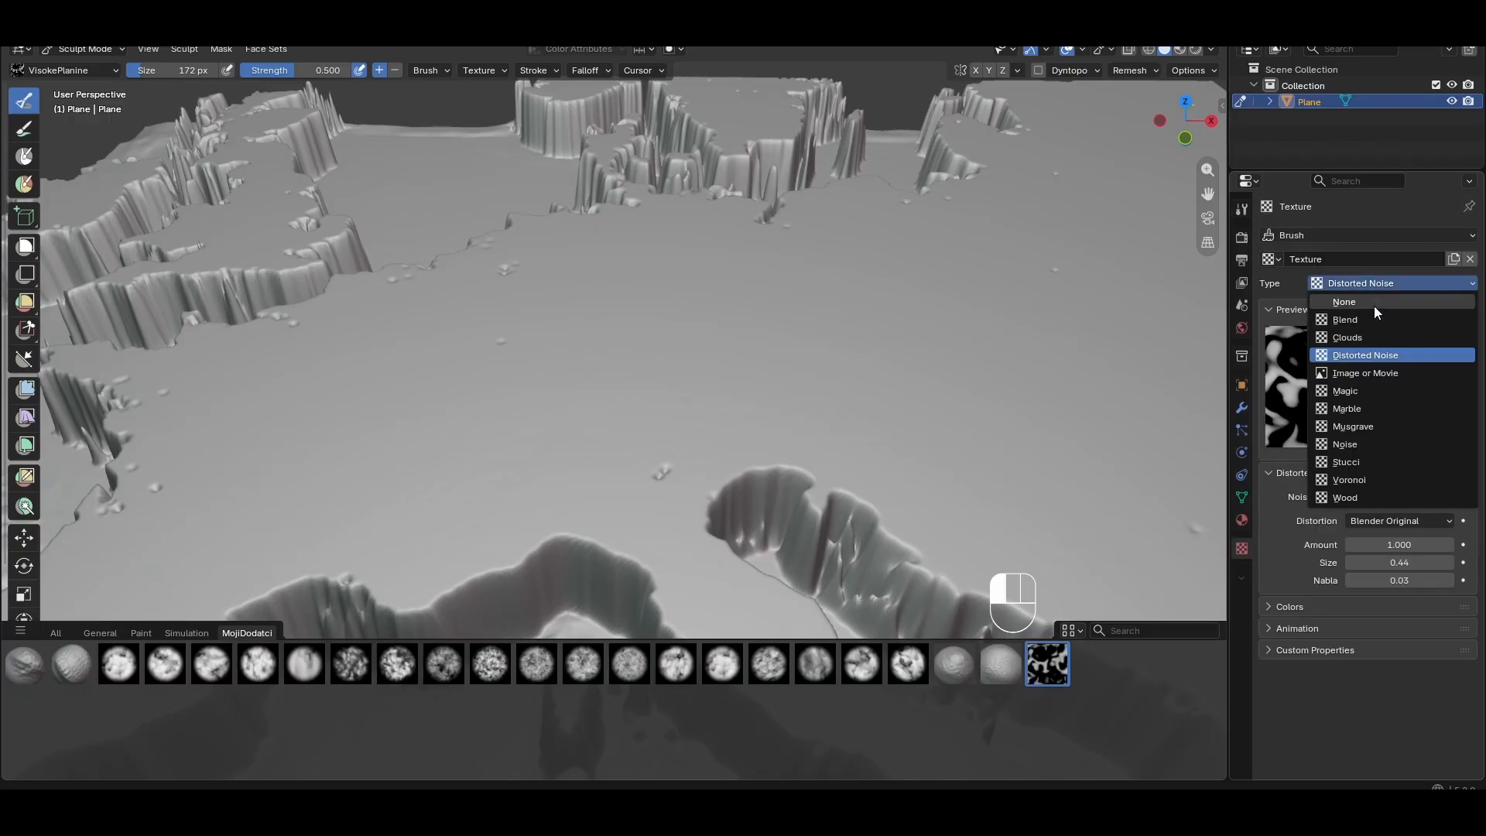
{"action": "left_click", "coordinate": [1372, 319]}
{"action": "left_click", "coordinate": [1353, 286]}
{"action": "left_click", "coordinate": [1365, 339]}
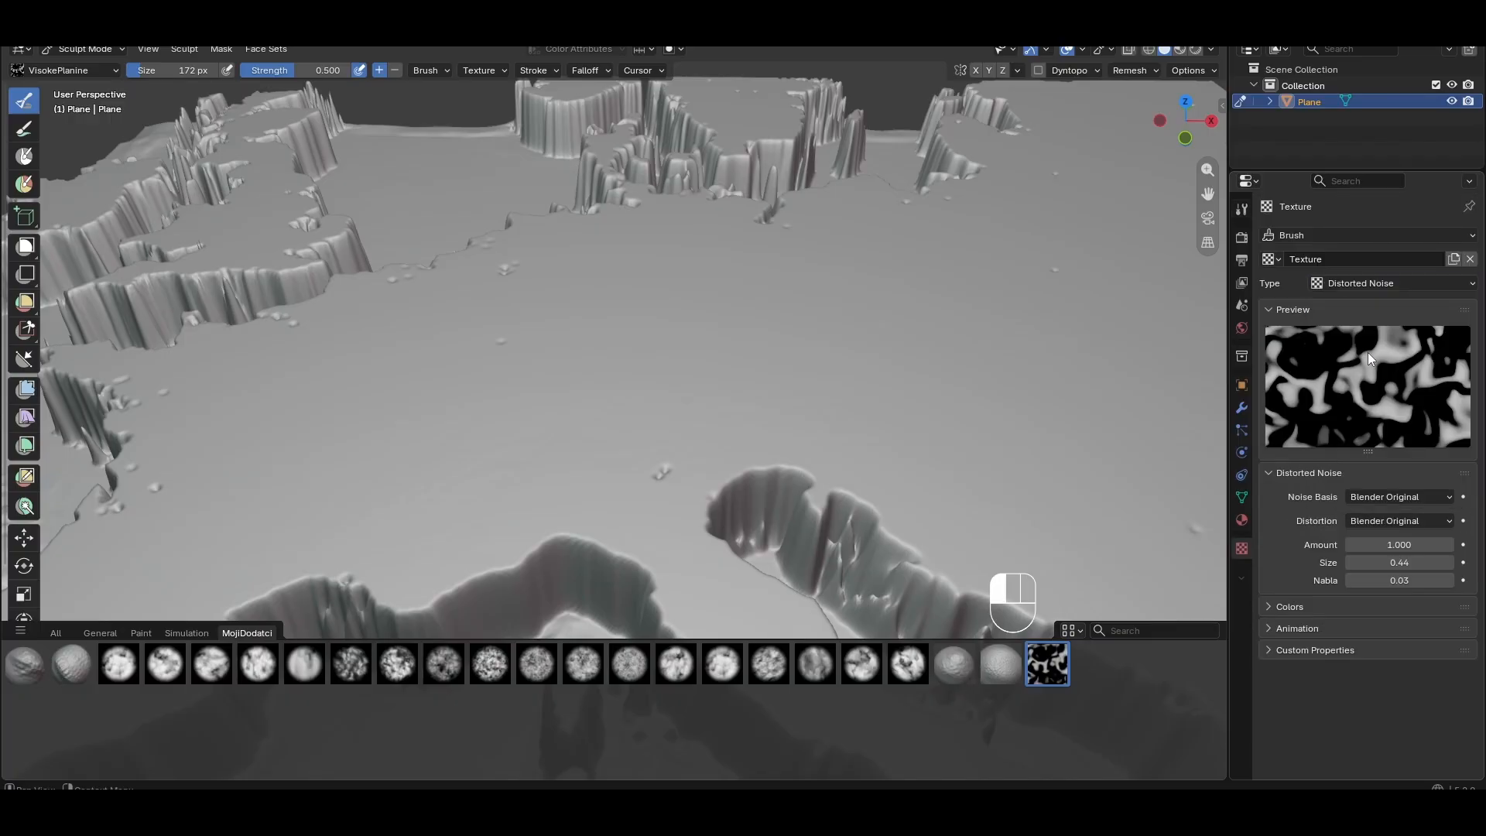
{"action": "left_click", "coordinate": [1240, 210]}
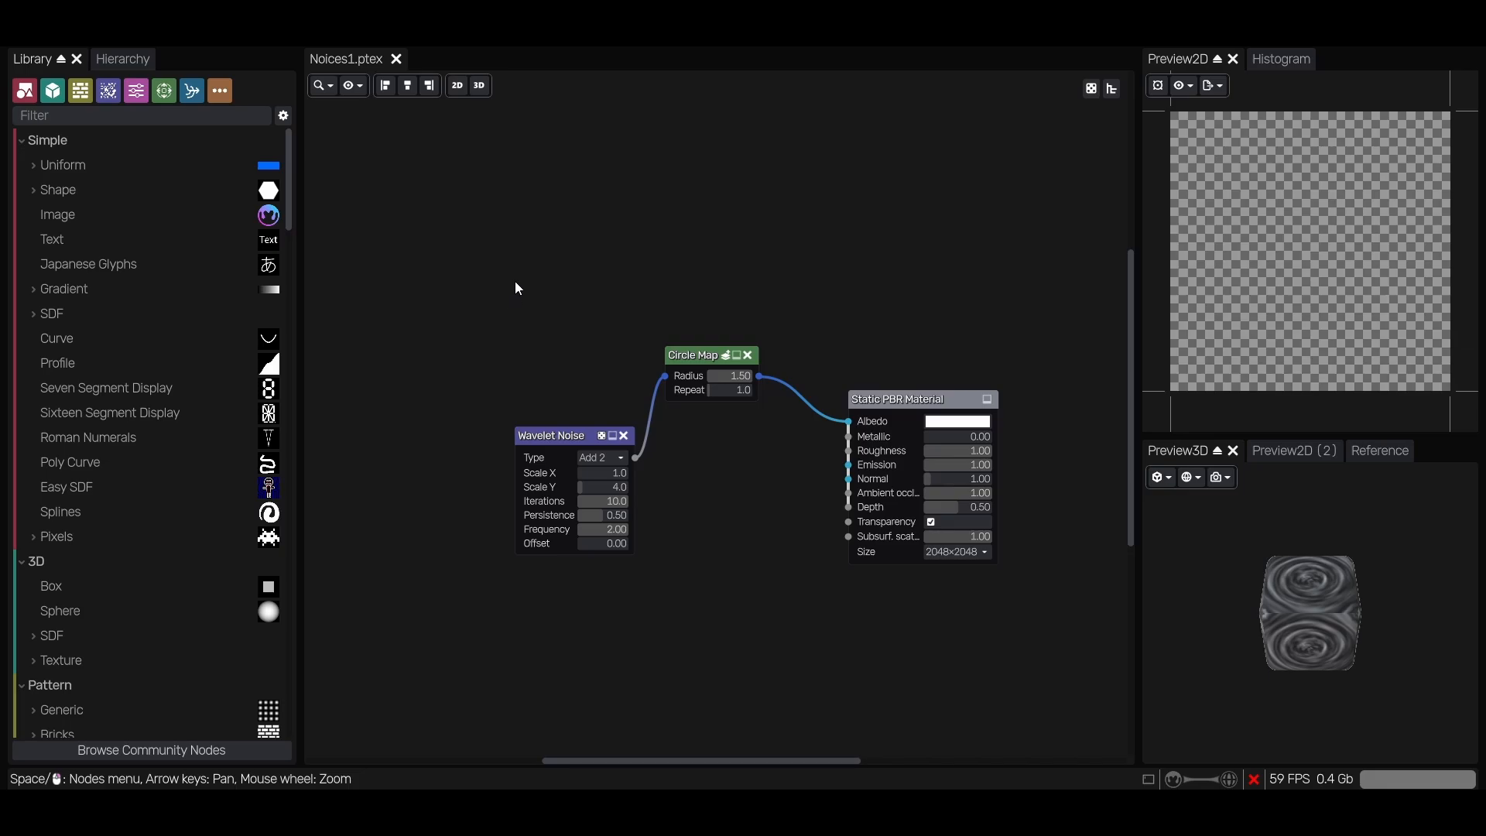
Switch to Material Maker and add a second Wavelet Noise node to the Noices1.ptex graph, above the existing one
{"action": "middle_click_drag", "start_coordinate": [517, 288], "coordinate": [557, 308]}
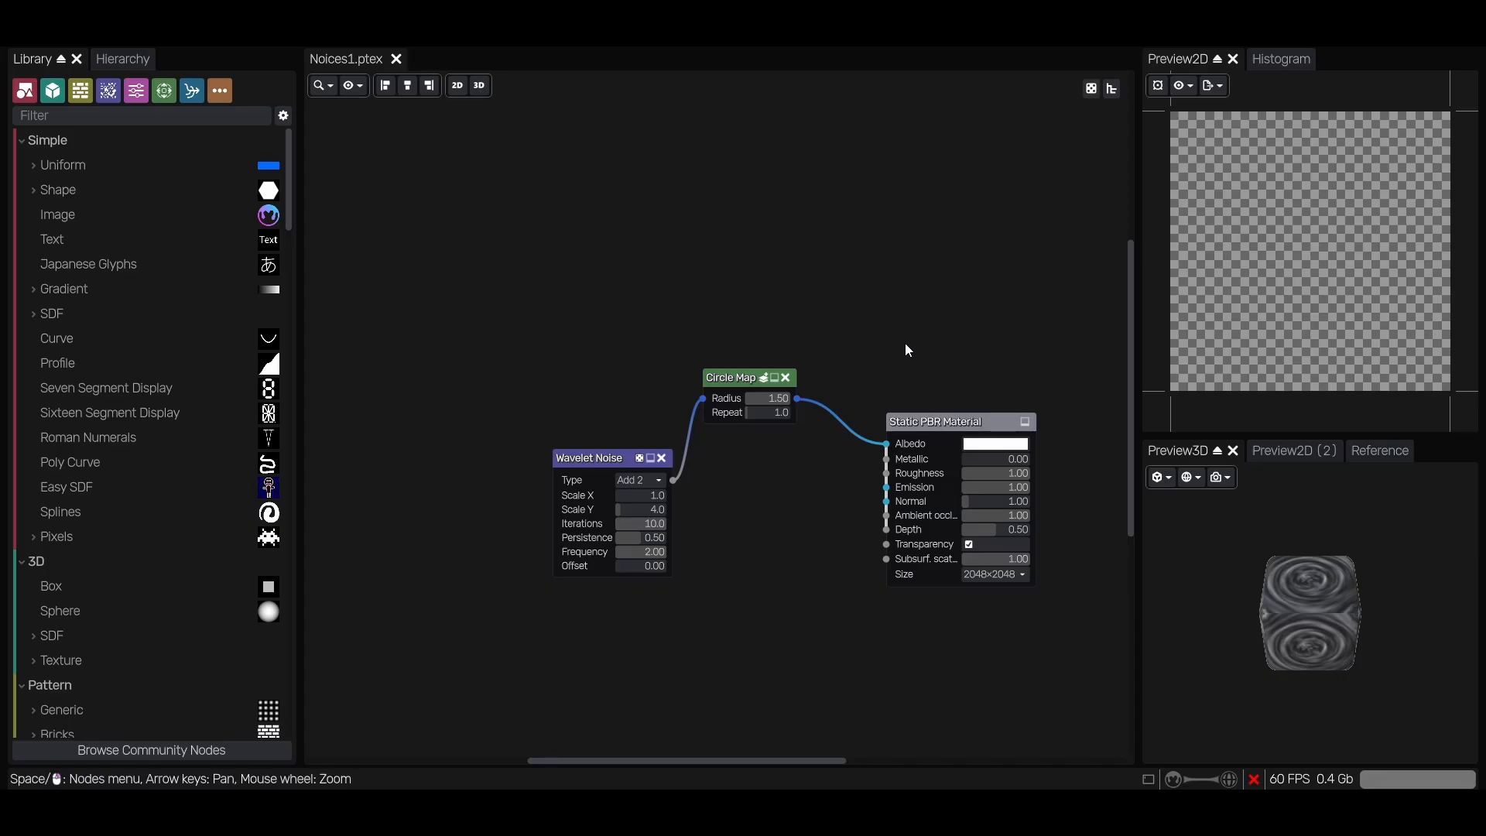
{"action": "scroll", "coordinate": [908, 350], "scroll_direction": "up", "scroll_amount": 1}
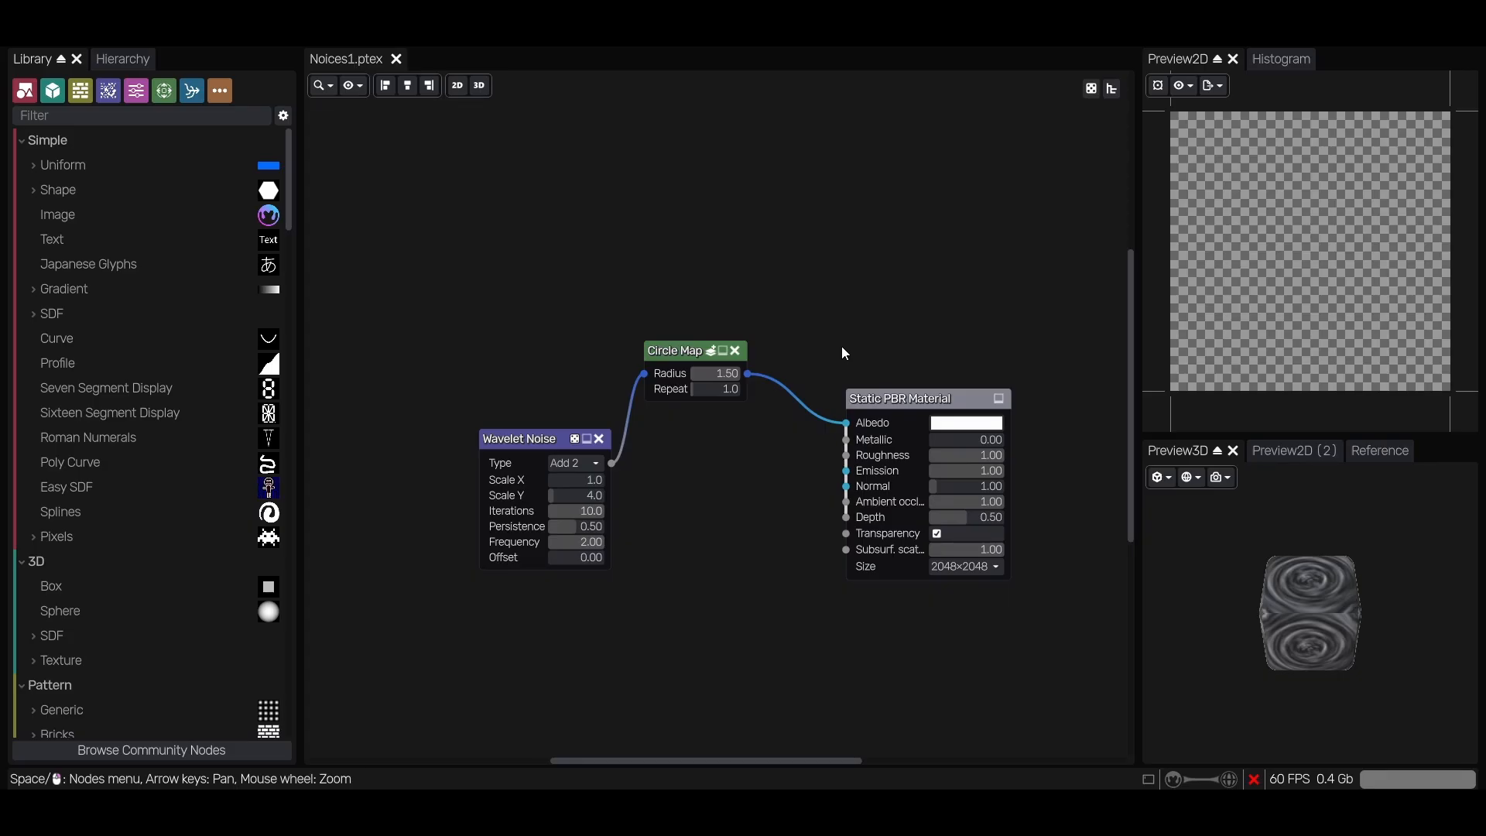
{"action": "scroll", "coordinate": [553, 293], "scroll_direction": "down", "scroll_amount": 1}
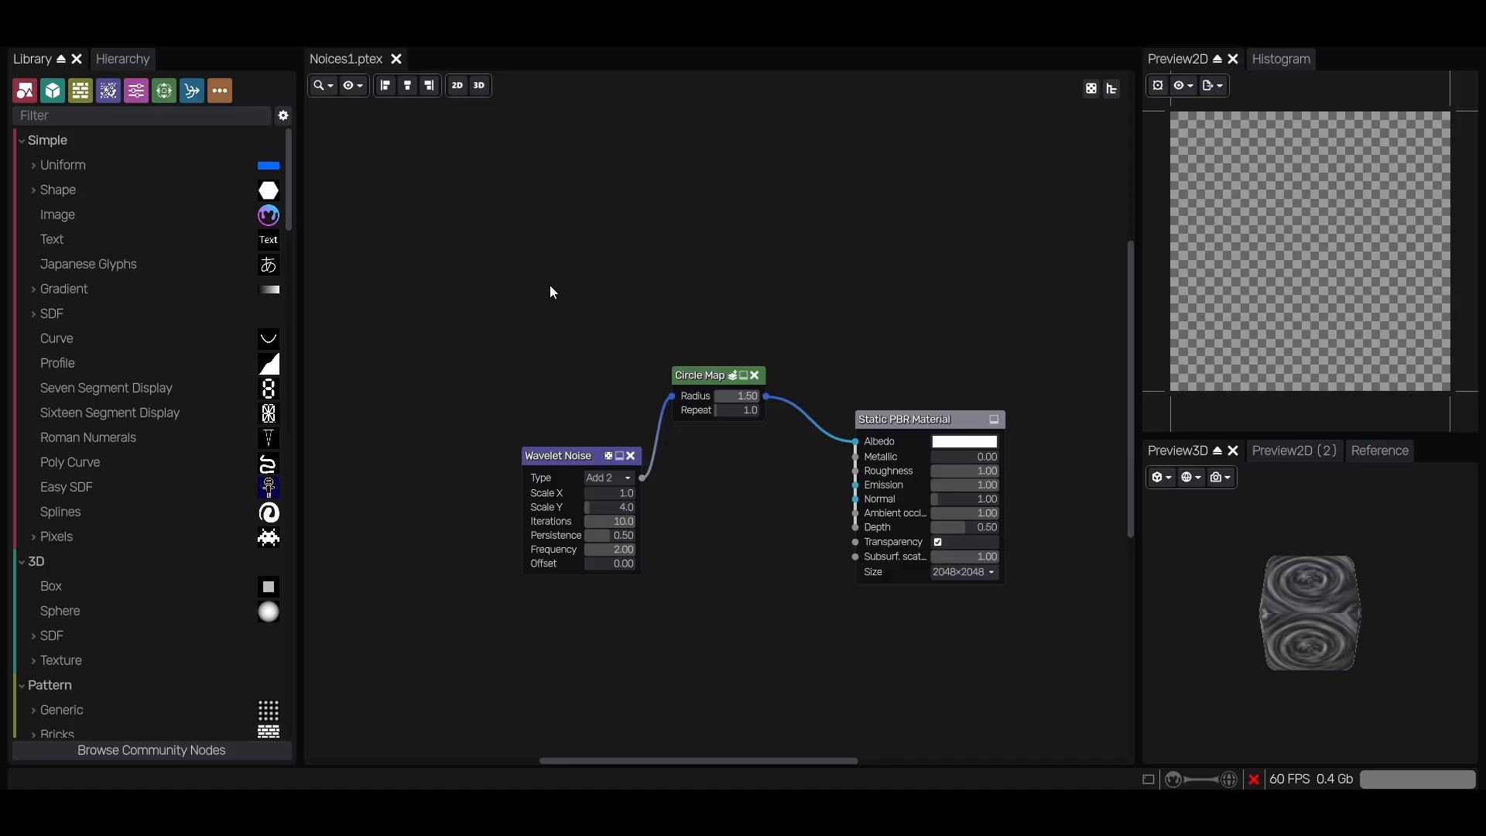
{"action": "middle_click_drag", "start_coordinate": [540, 287], "coordinate": [566, 304]}
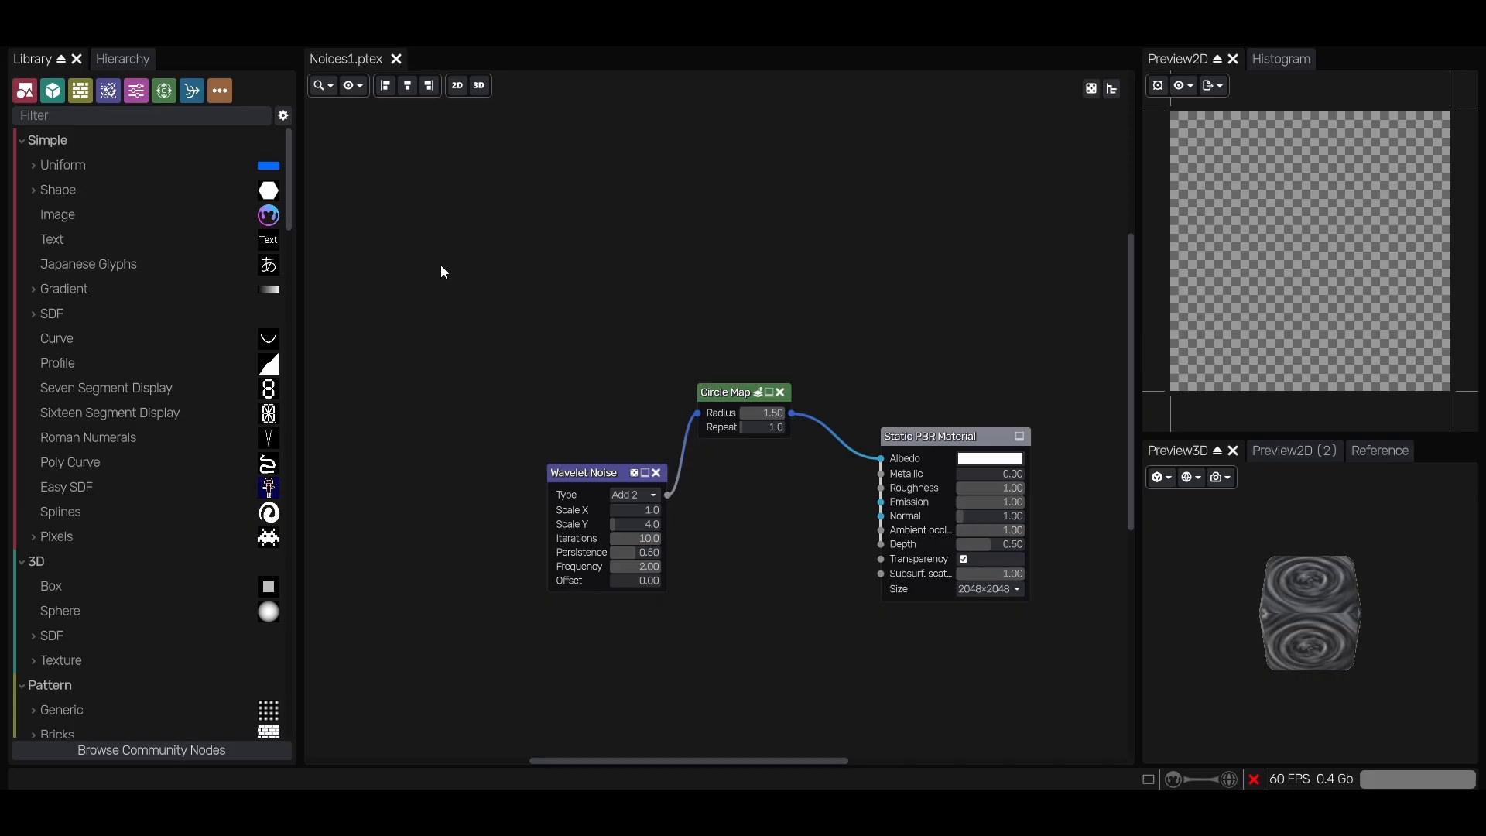
{"action": "left_click", "coordinate": [108, 94]}
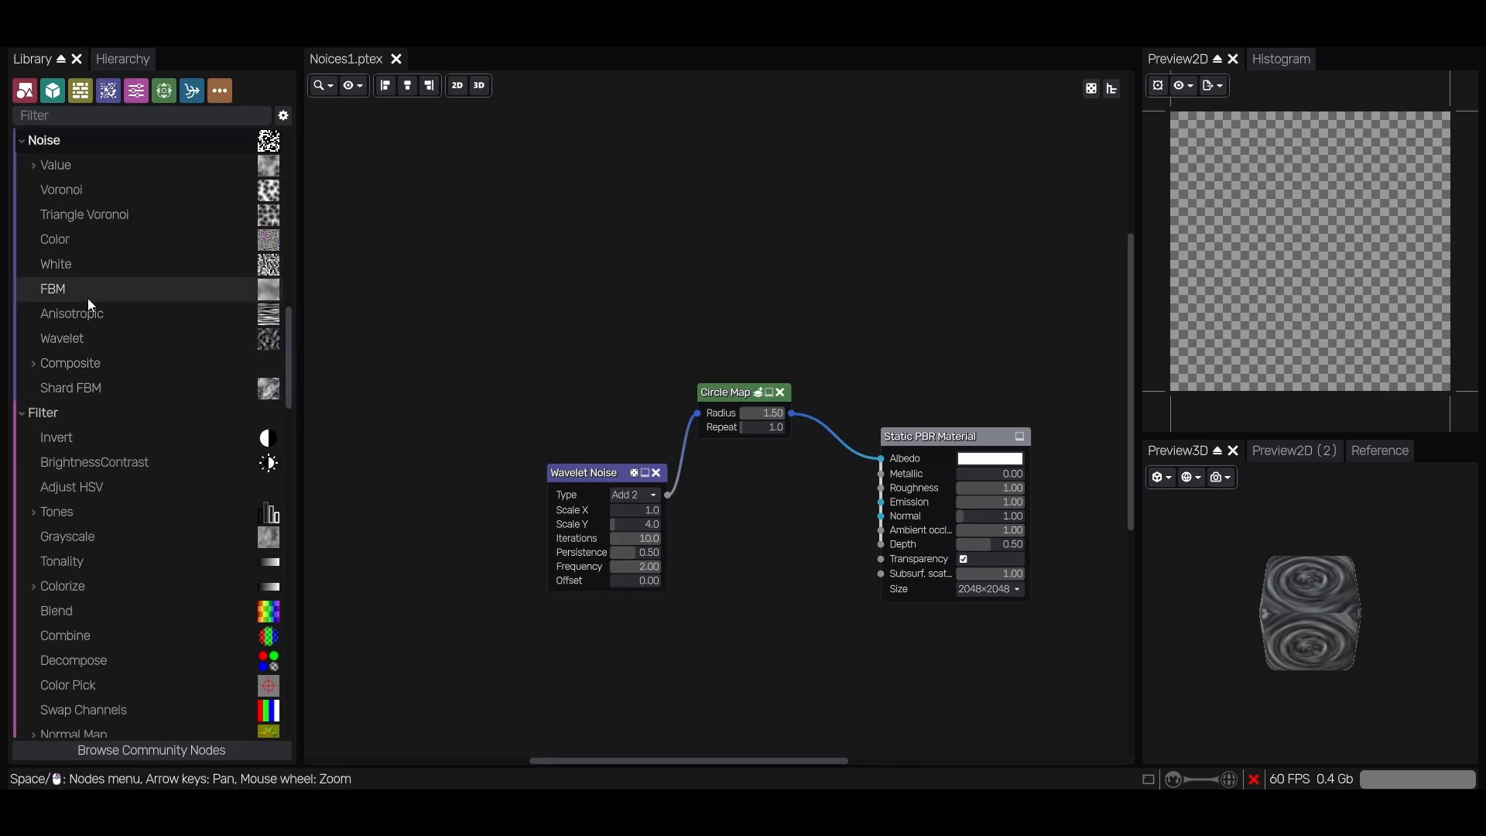
{"action": "left_click_drag", "start_coordinate": [84, 340], "coordinate": [467, 259]}
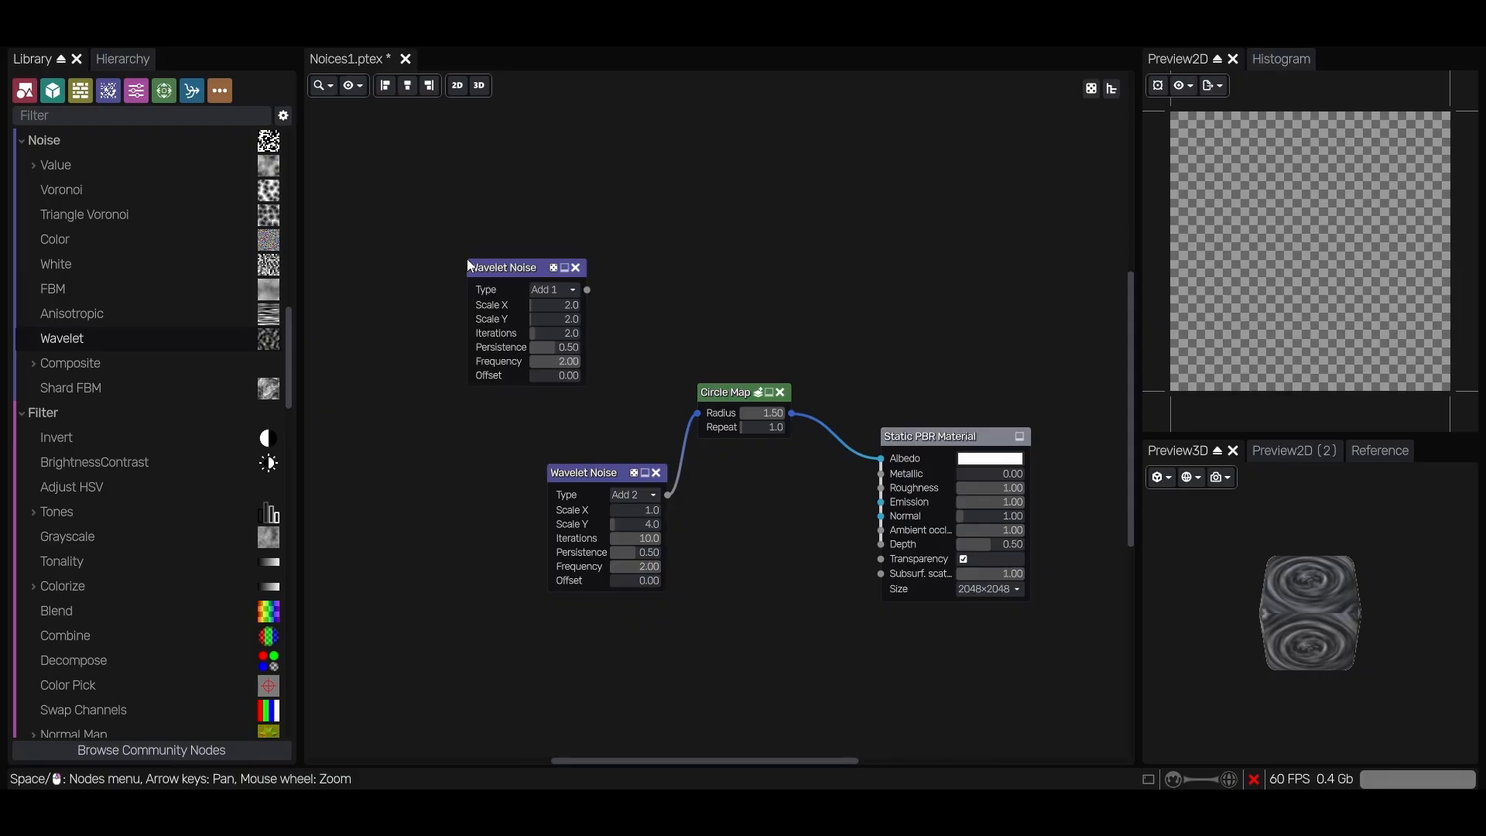
Move the new Wavelet Noise node further away and place a copy of the Circle Map node beside it
{"action": "middle_click_drag", "start_coordinate": [712, 332], "coordinate": [754, 369]}
{"action": "left_click", "coordinate": [544, 304]}
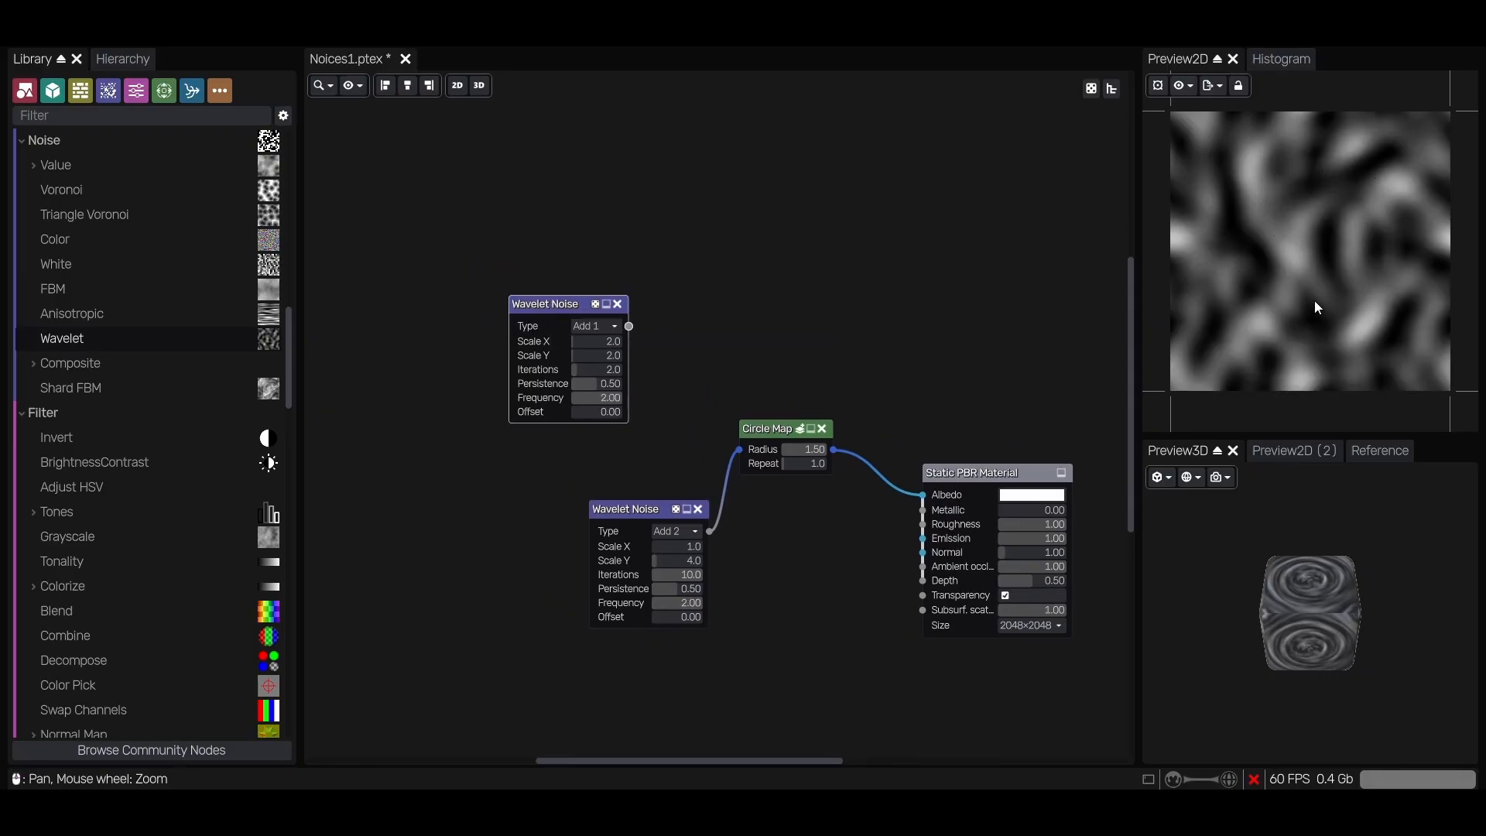
{"action": "left_click_drag", "start_coordinate": [557, 308], "coordinate": [524, 306]}
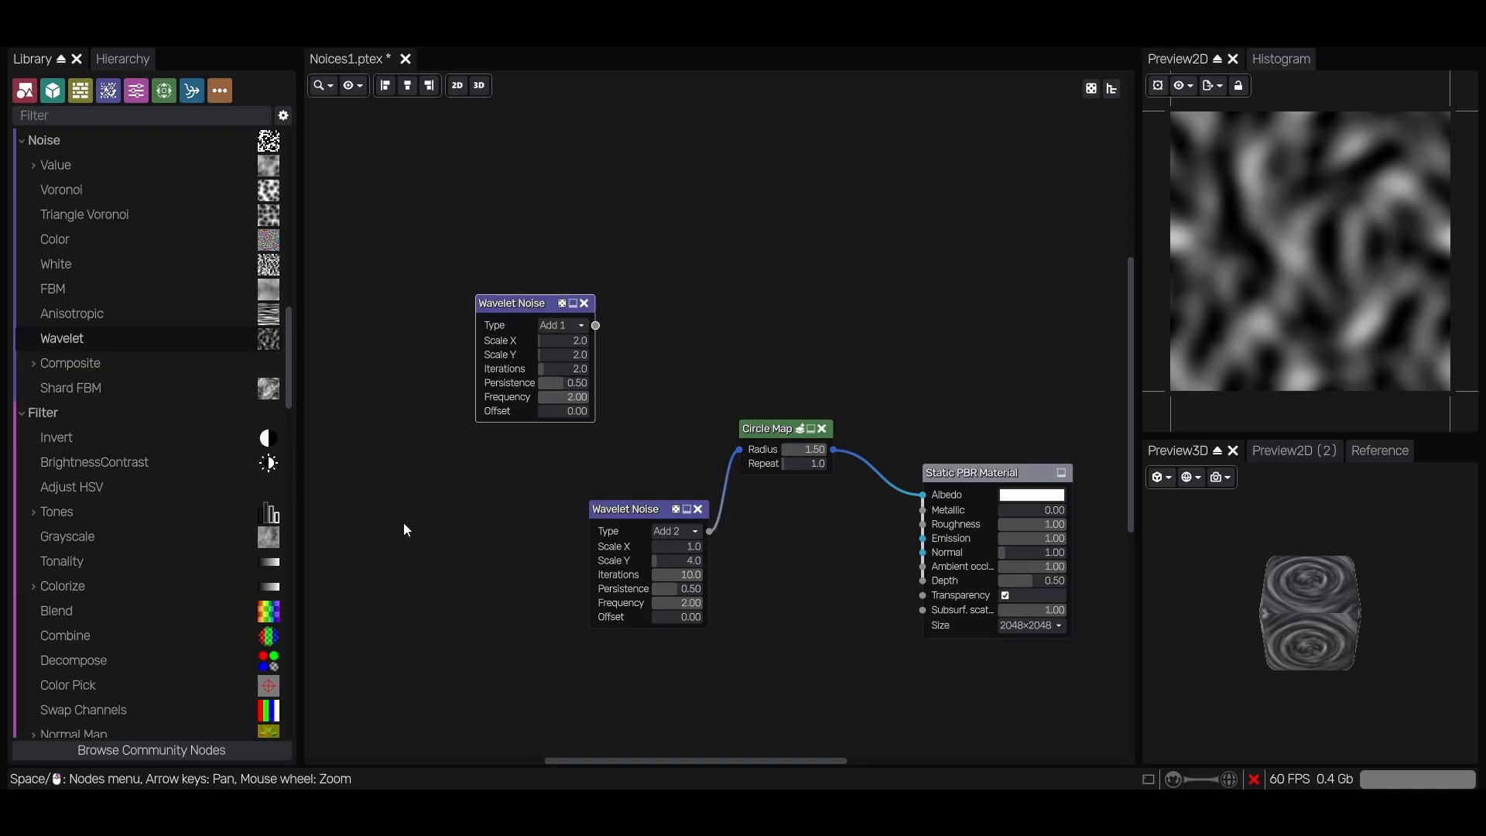
{"action": "left_click", "coordinate": [771, 435]}
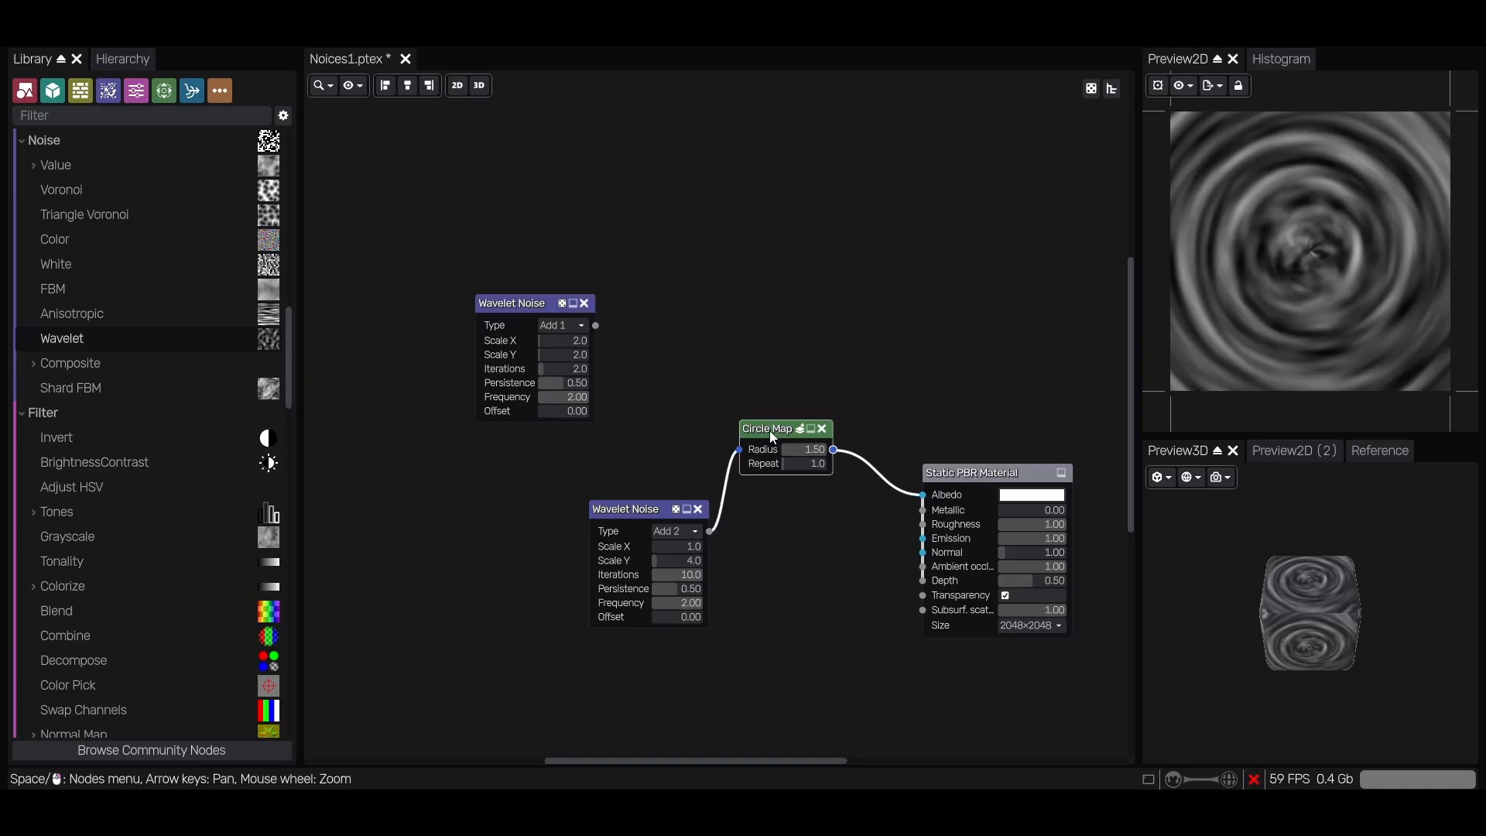
{"action": "key", "text": "ctrl+v"}
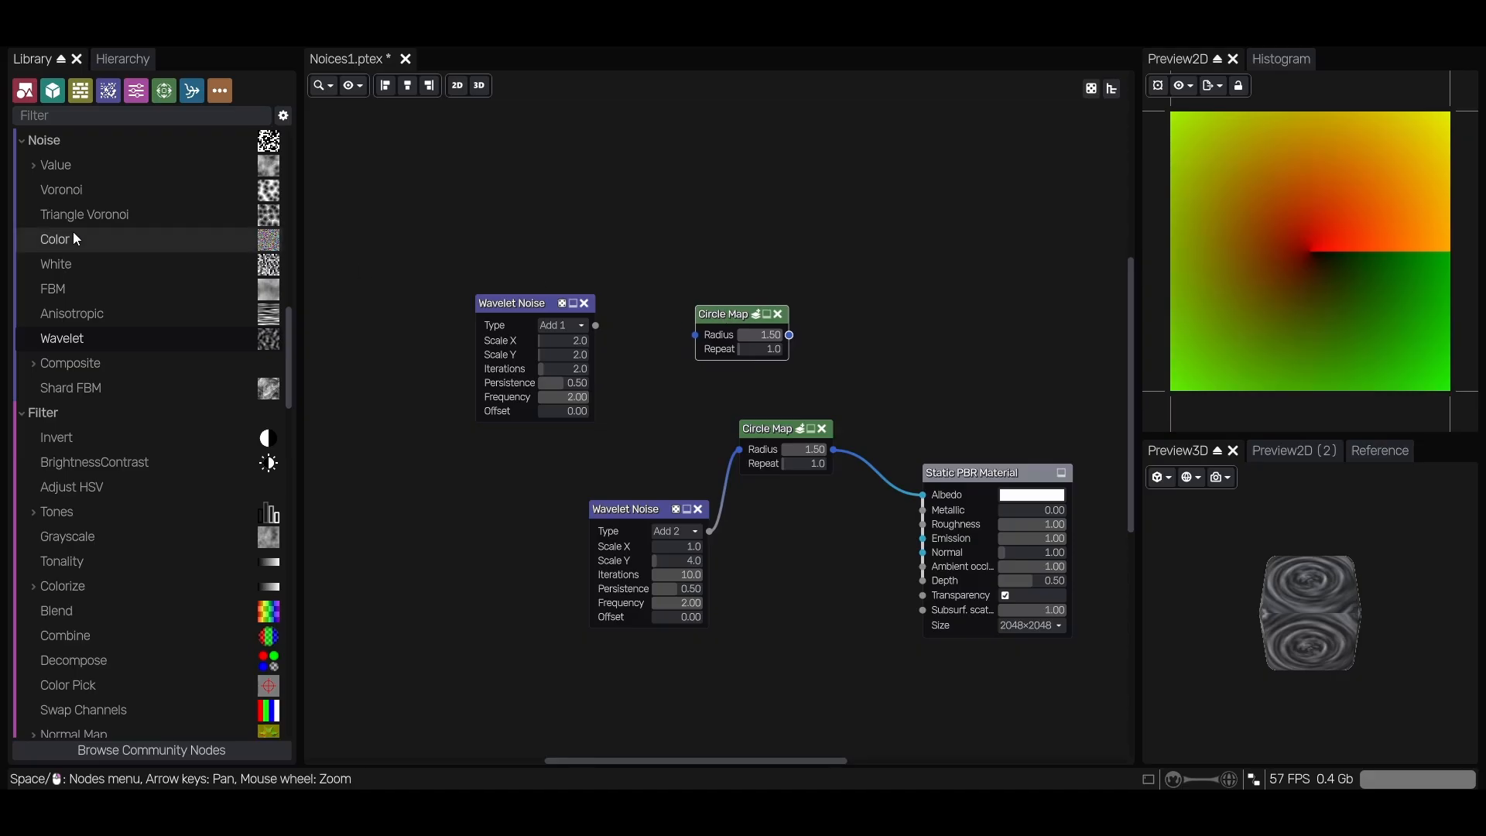
Connect the upper Wavelet Noise output to the copied Circle Map's Radius input and compare the previews of both Circle Maps
{"action": "left_click", "coordinate": [519, 307]}
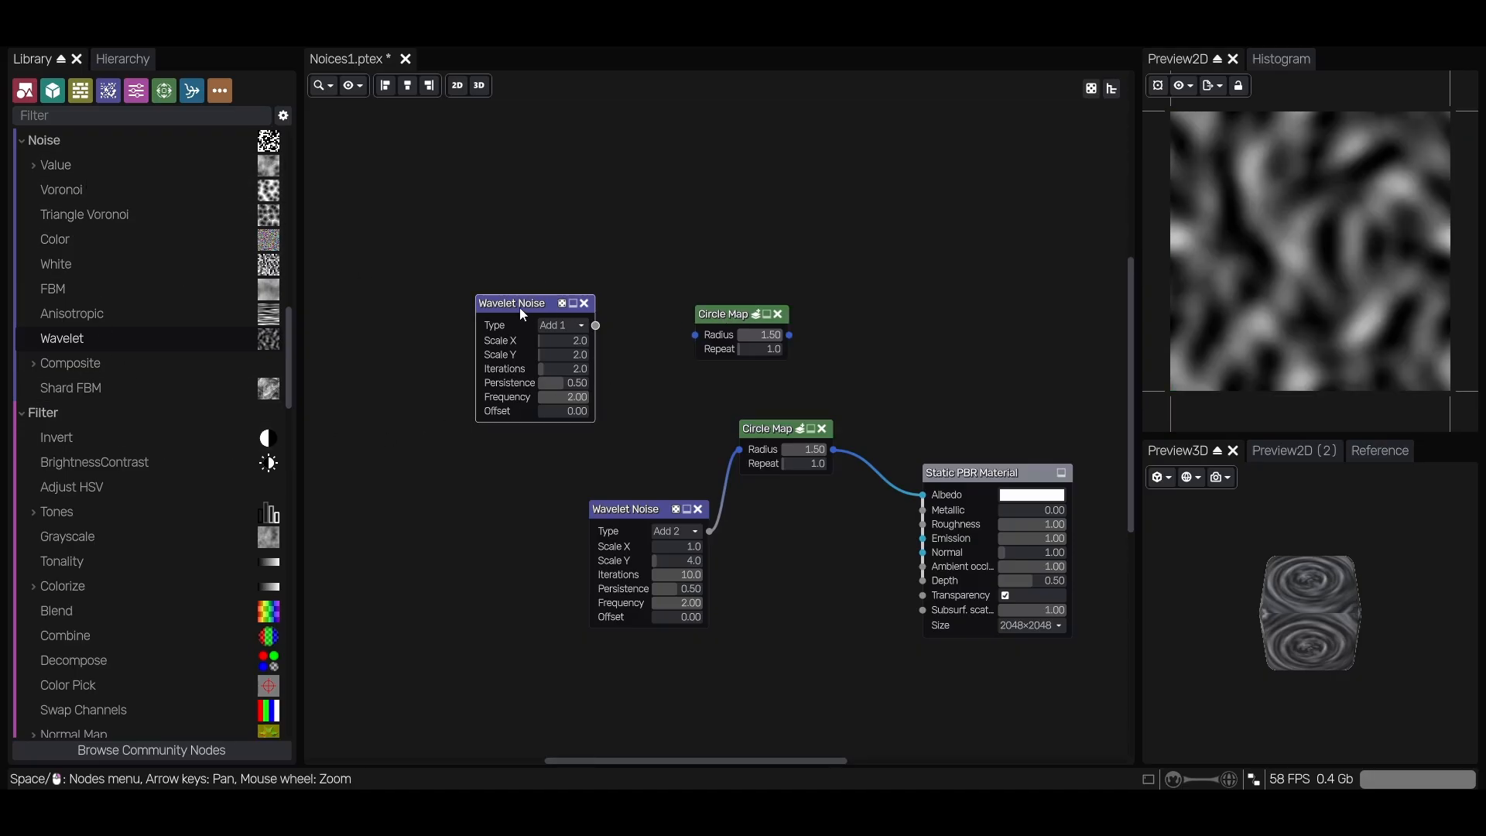
{"action": "left_click_drag", "start_coordinate": [595, 326], "coordinate": [694, 334]}
{"action": "left_click", "coordinate": [730, 319]}
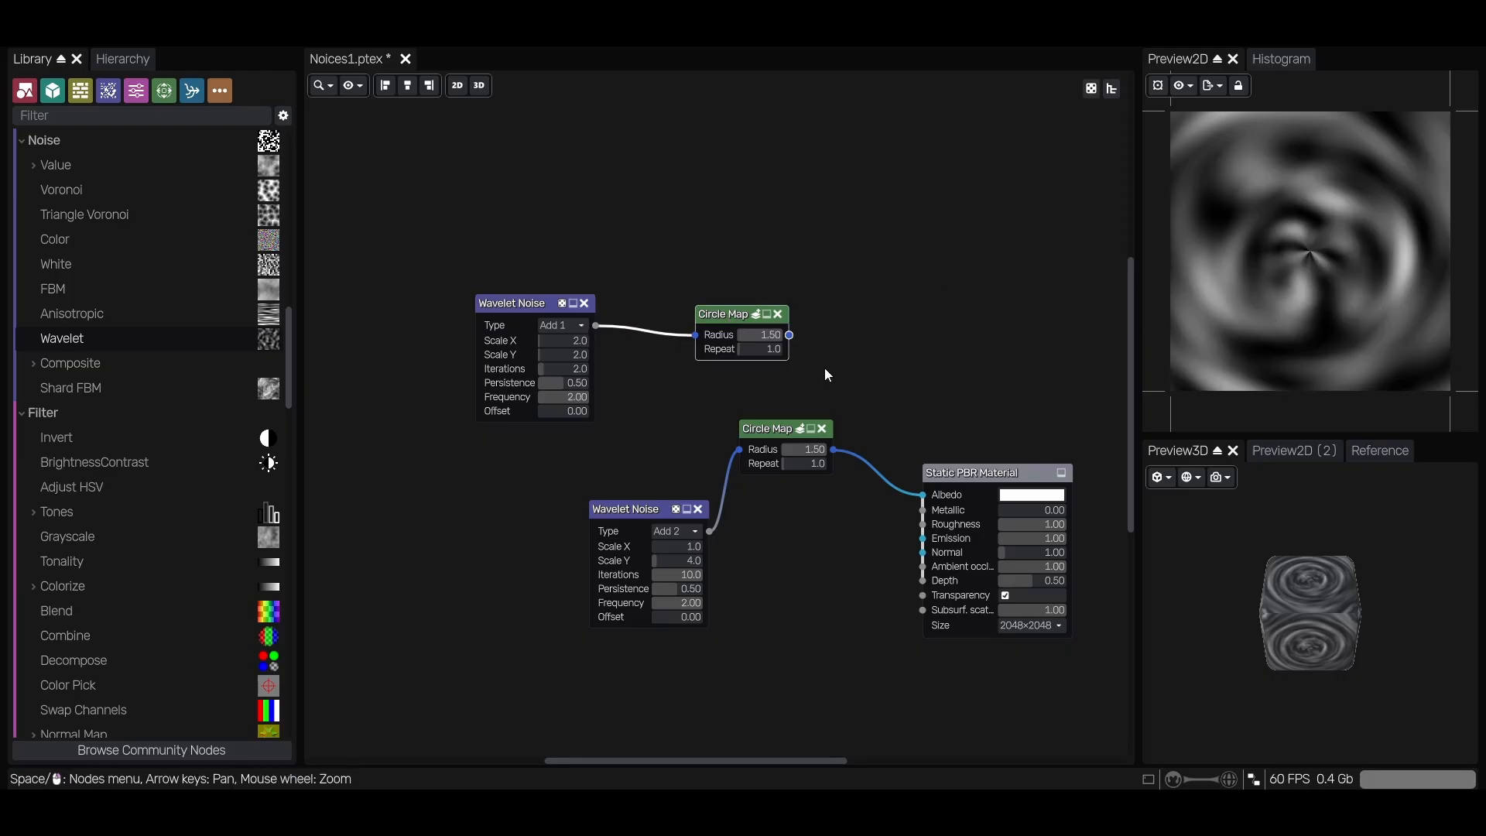
{"action": "left_click", "coordinate": [775, 431]}
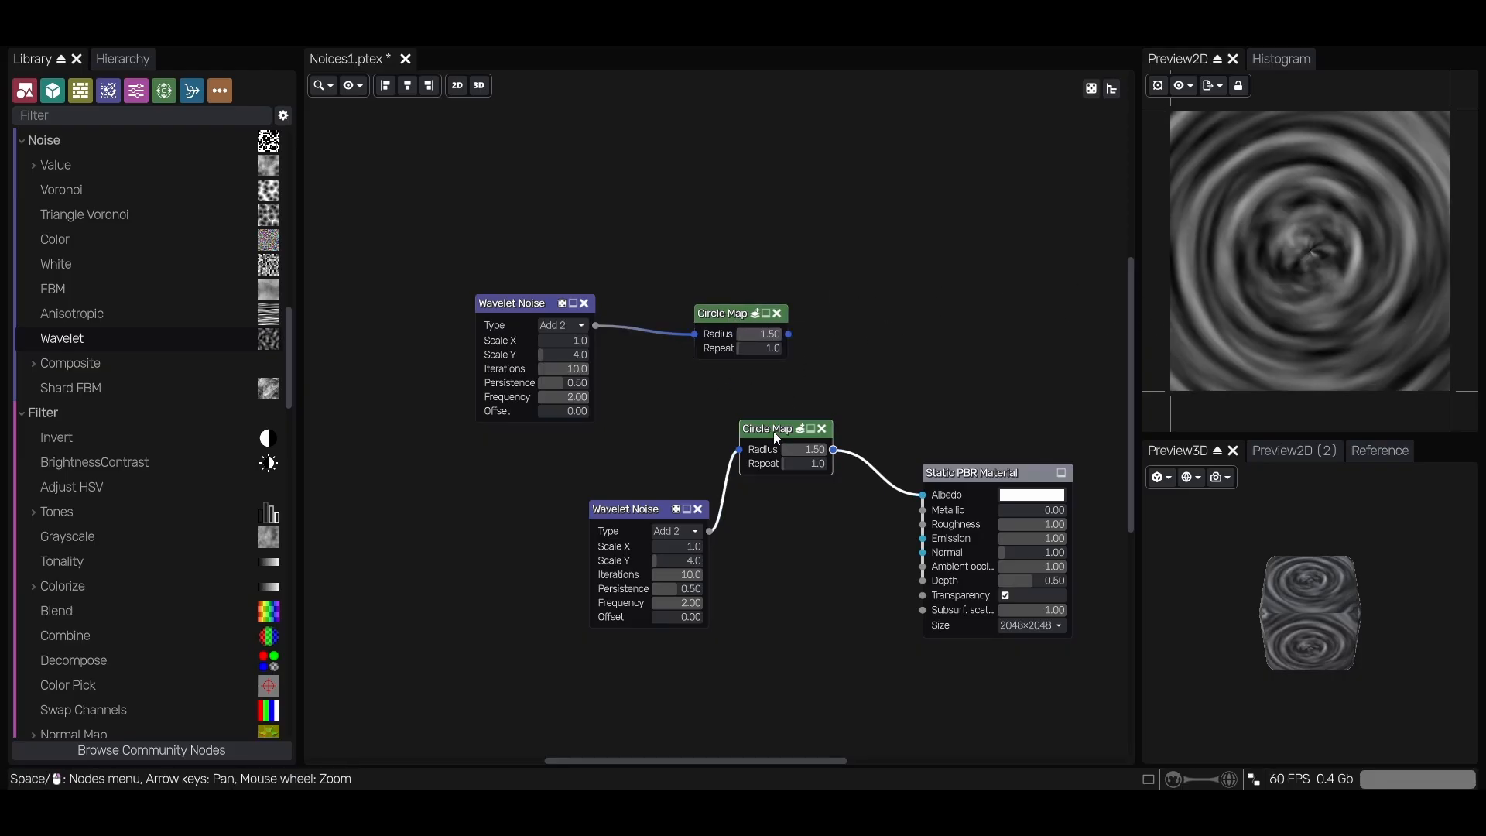
{"action": "left_click", "coordinate": [745, 316]}
Feed the upper Circle Map into the Static PBR Material's Albedo and move the lower Circle Map beside its Wavelet Noise node
{"action": "middle_click_drag", "start_coordinate": [891, 363], "coordinate": [847, 345]}
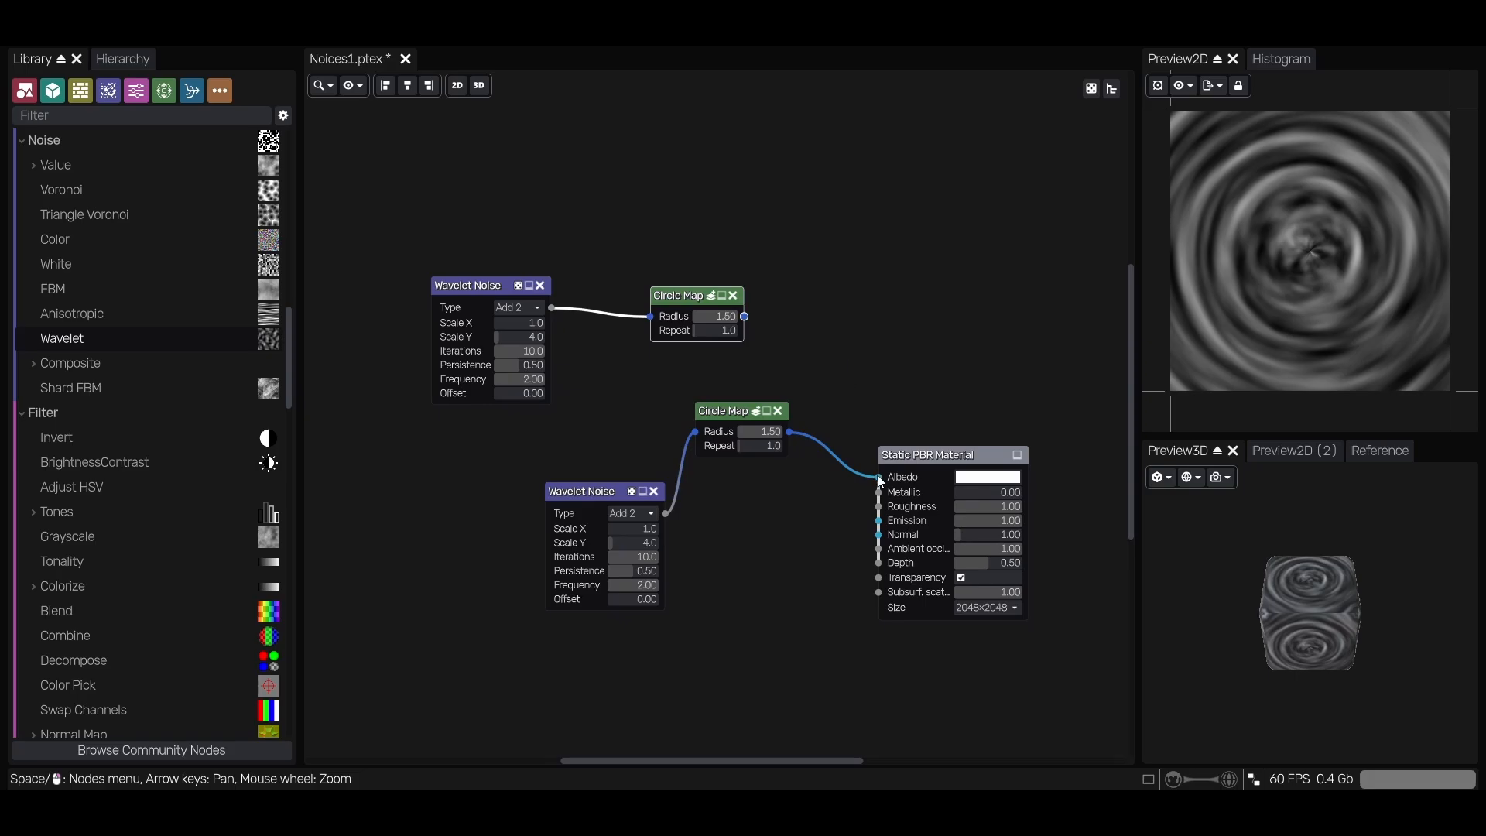
{"action": "mouse_move", "coordinate": [881, 478]}
{"action": "left_mouse_down"}
{"action": "mouse_move", "coordinate": [781, 479]}
{"action": "mouse_move", "coordinate": [751, 328]}
{"action": "mouse_move", "coordinate": [890, 439]}
{"action": "mouse_move", "coordinate": [881, 477]}
{"action": "left_mouse_up"}
{"action": "left_click_drag", "start_coordinate": [716, 428], "coordinate": [611, 524]}
{"action": "middle_click_drag", "start_coordinate": [951, 407], "coordinate": [883, 335]}
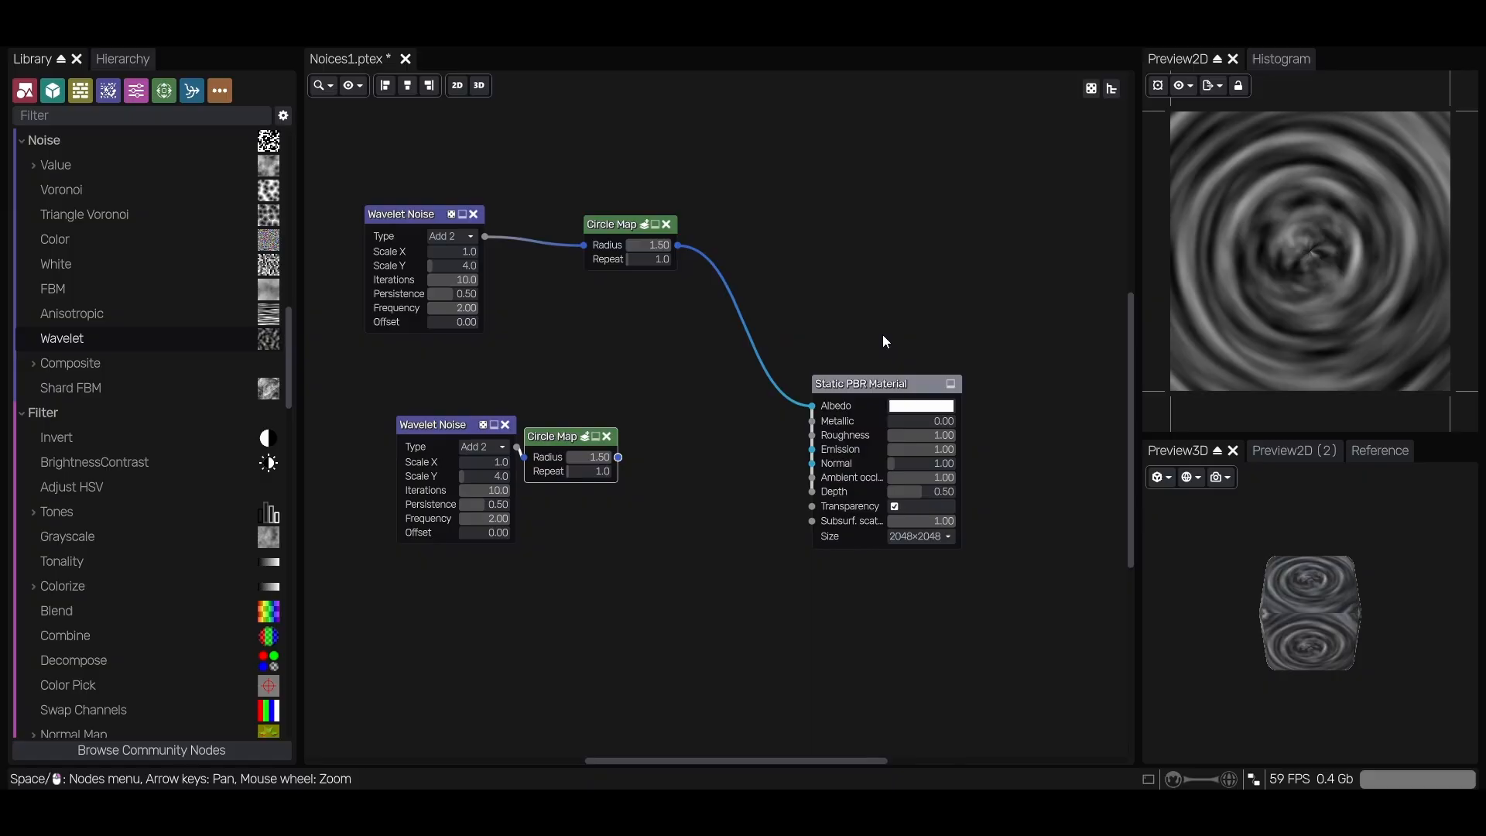
Open the Blender export for the Static PBR Material and cancel it without saving
{"action": "left_click", "coordinate": [882, 384]}
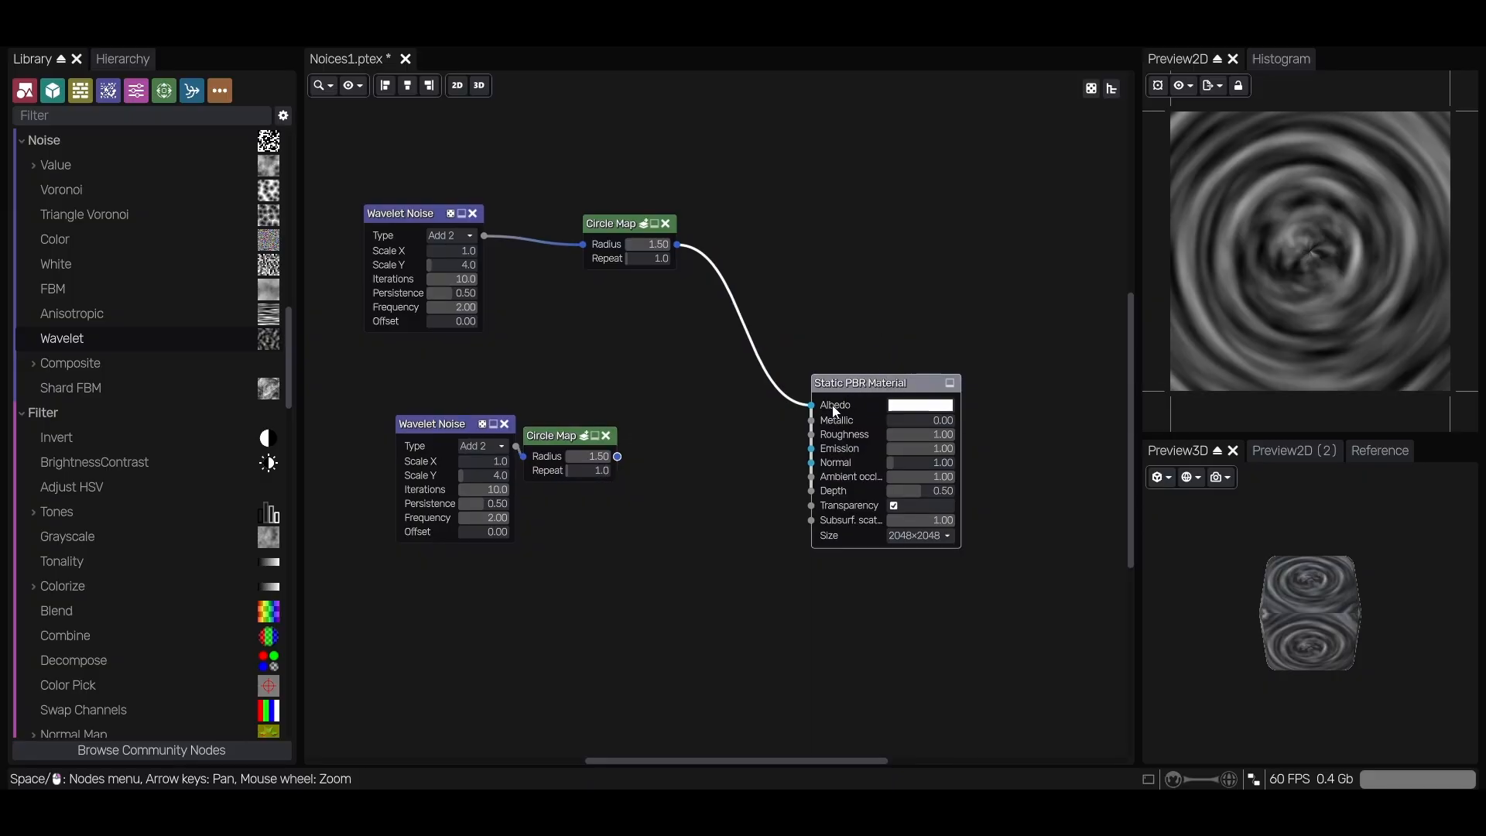
{"action": "left_click", "coordinate": [25, 47]}
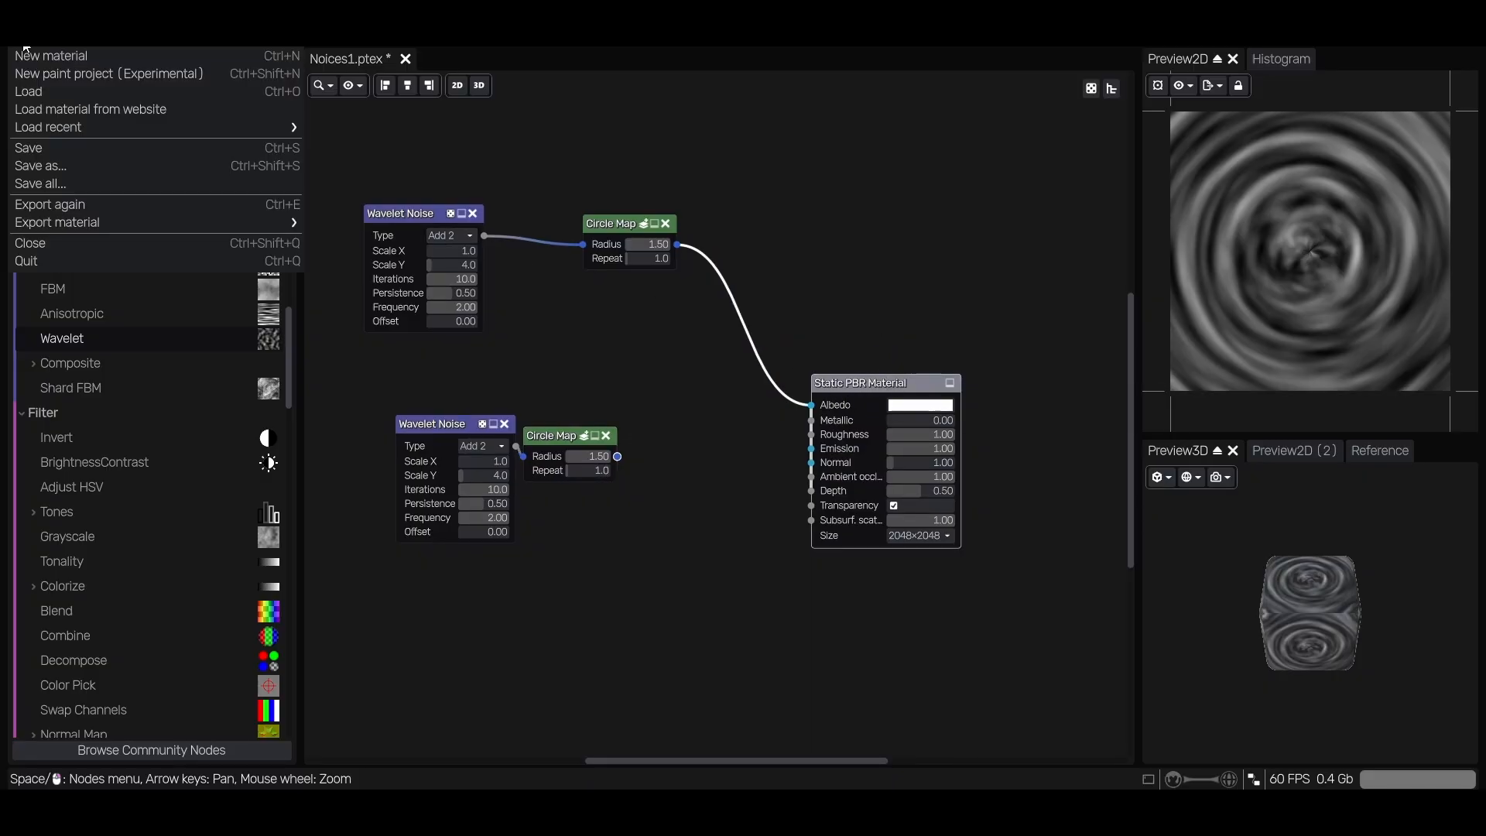
{"action": "mouse_move", "coordinate": [101, 224]}
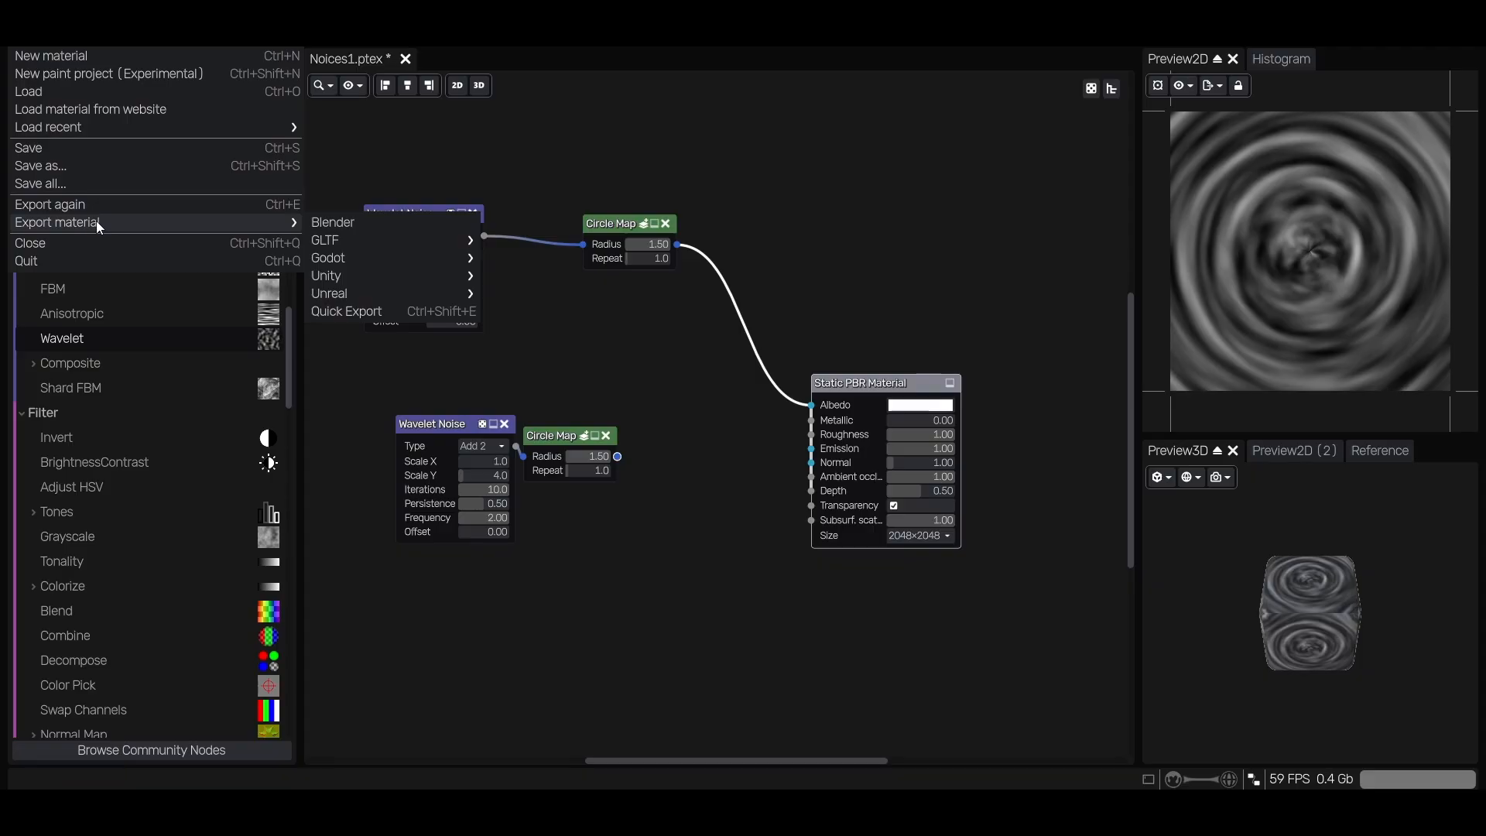
{"action": "left_click", "coordinate": [345, 226]}
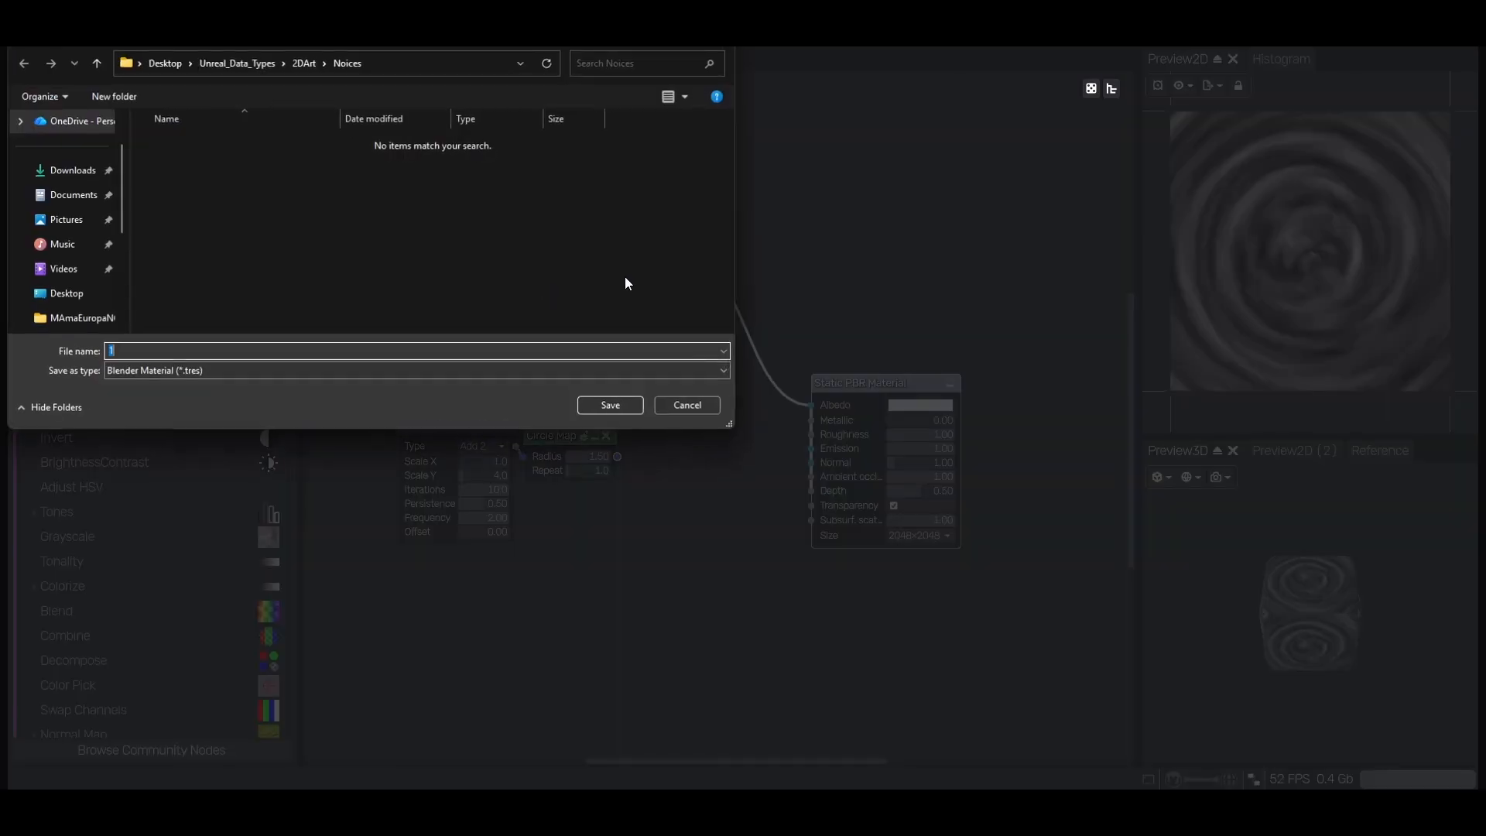
{"action": "left_click", "coordinate": [684, 406]}
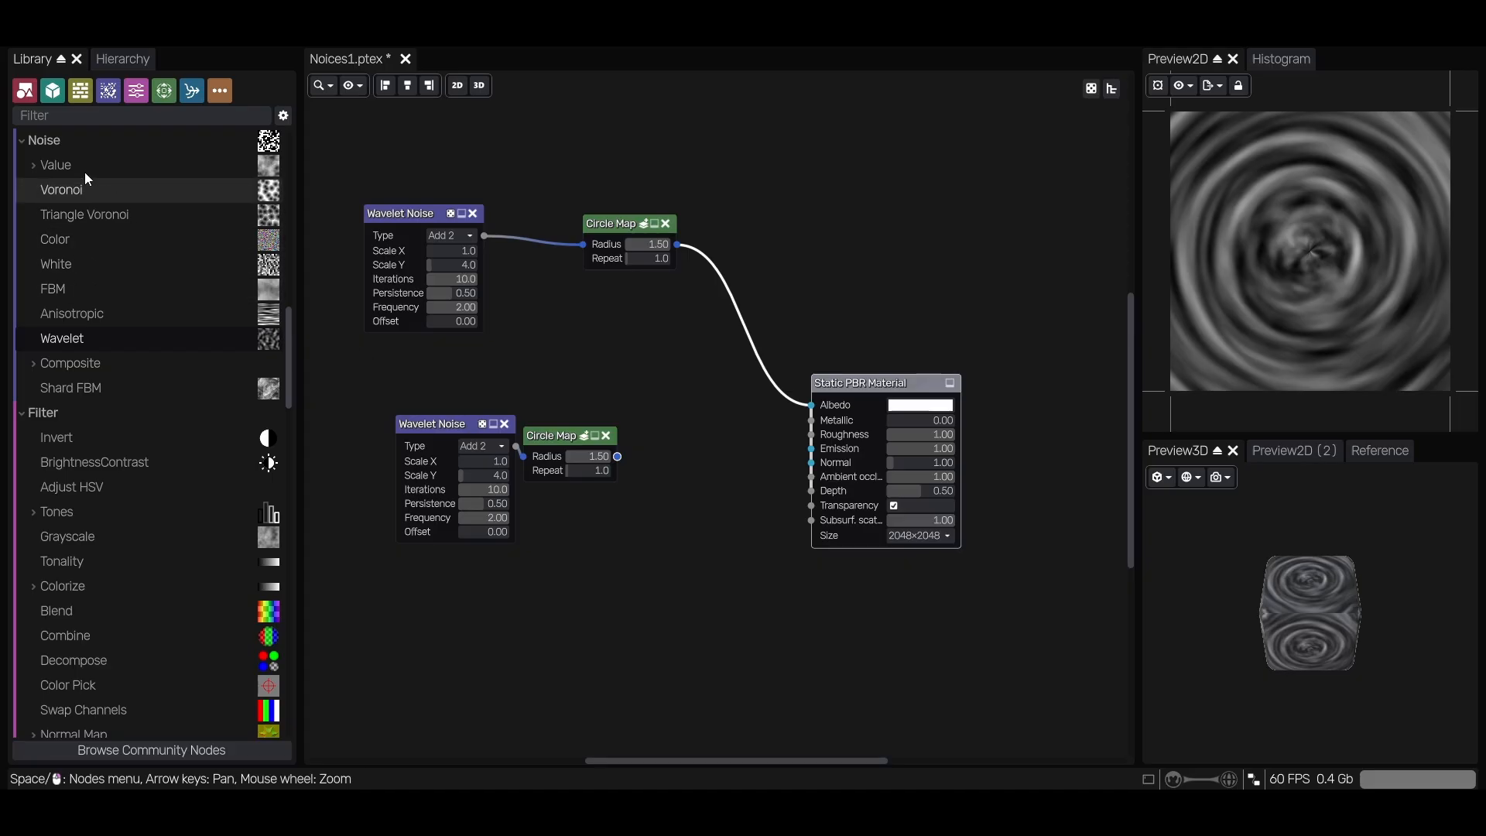
Add a White Noise node and a Shard FBM Noise node to the graph around the Static PBR Material
{"action": "left_click", "coordinate": [77, 210]}
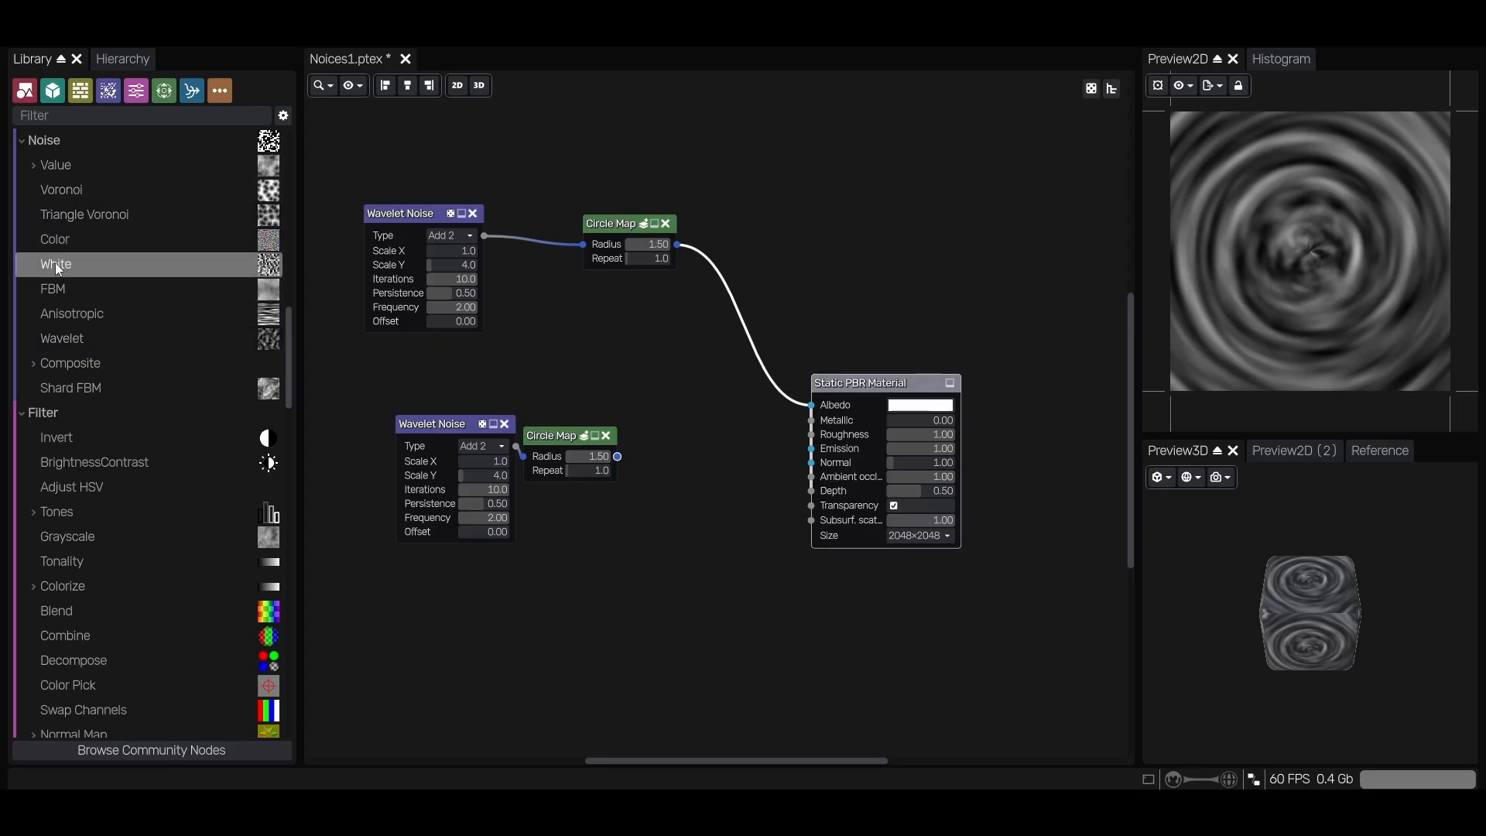
{"action": "left_click_drag", "start_coordinate": [54, 262], "coordinate": [628, 337]}
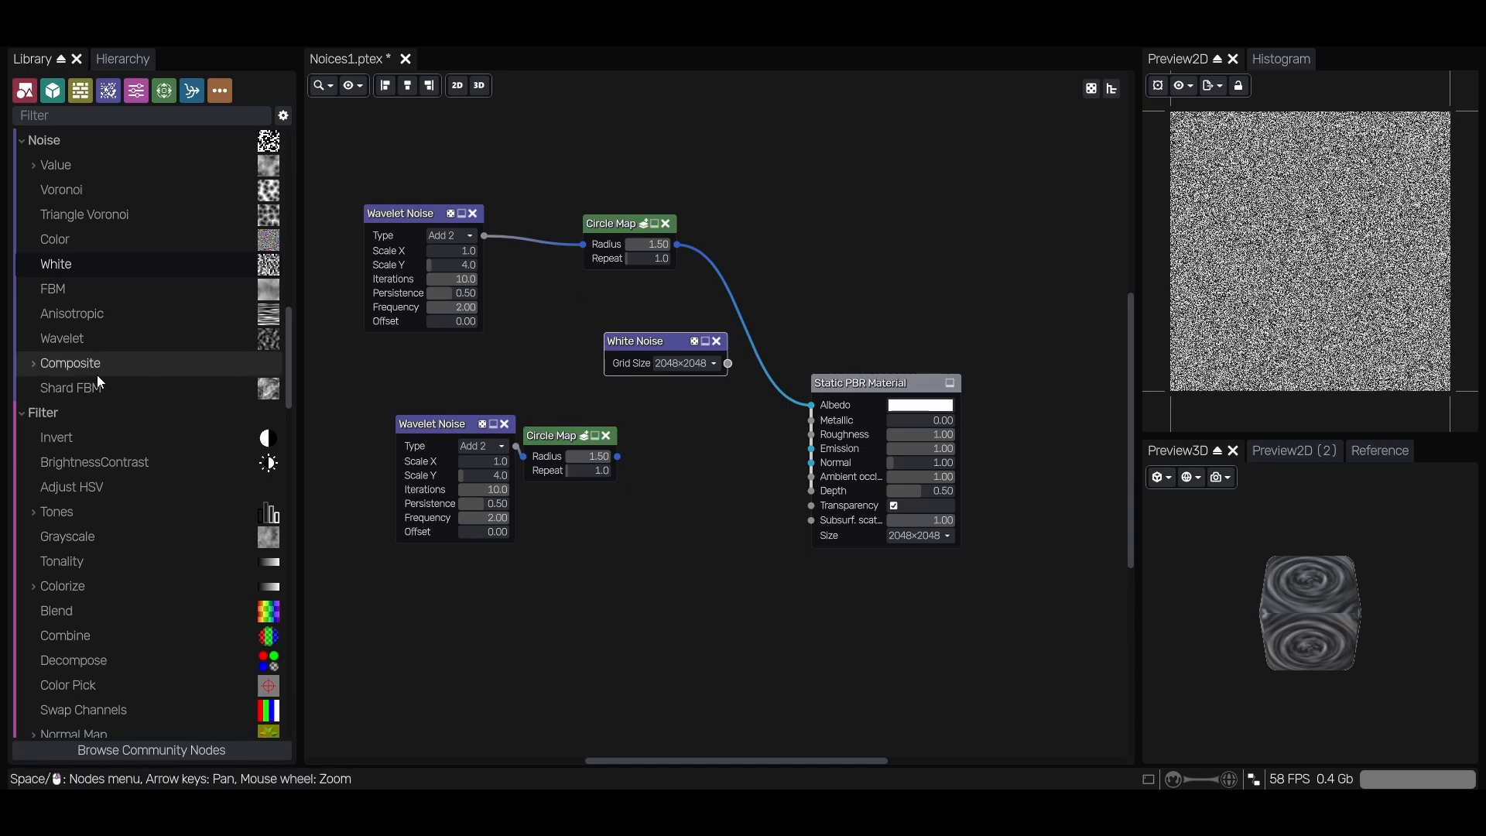
{"action": "left_click_drag", "start_coordinate": [81, 388], "coordinate": [834, 215]}
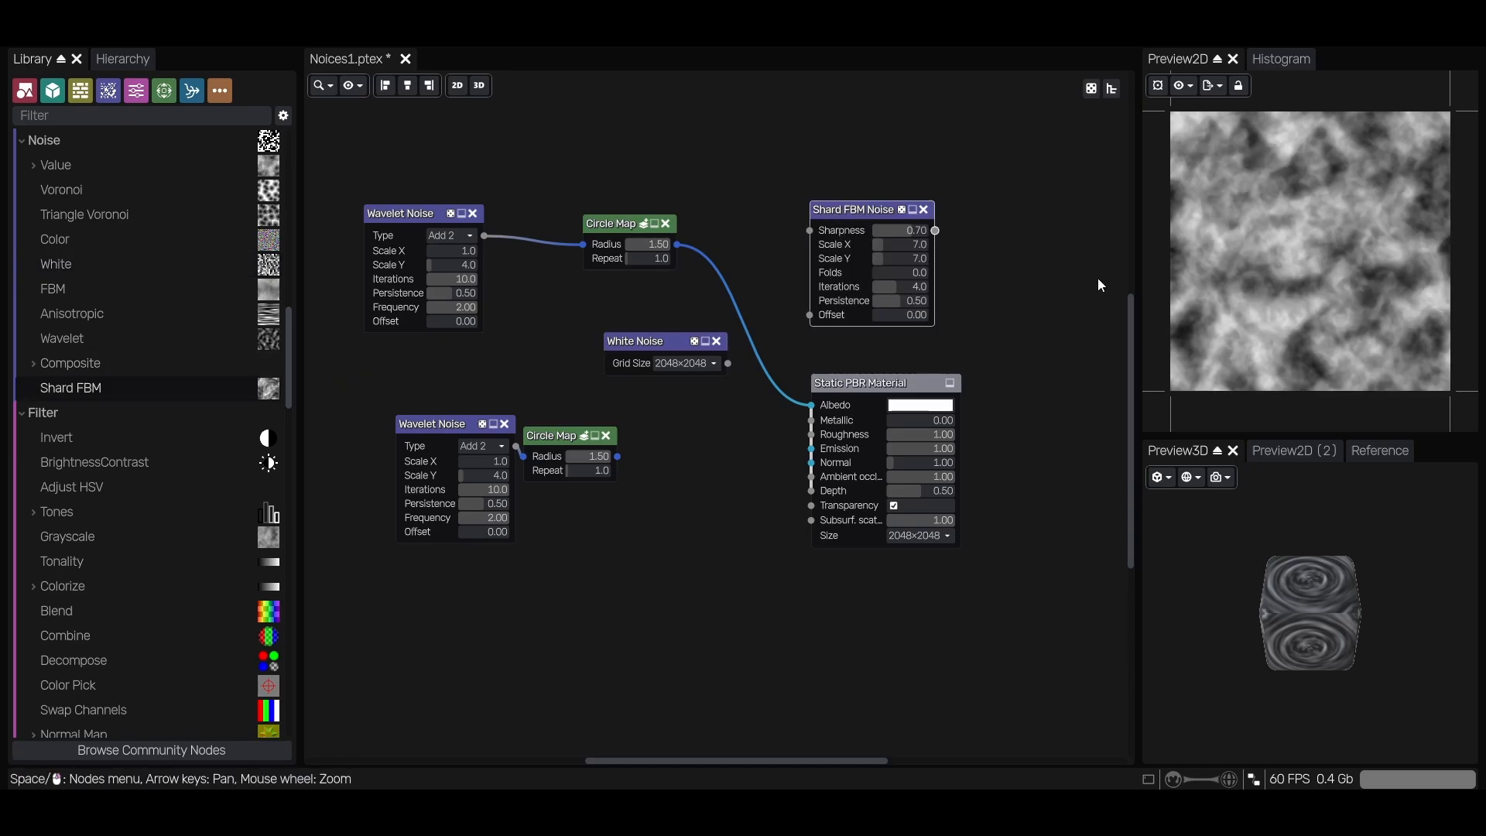
{"action": "middle_click_drag", "start_coordinate": [1098, 277], "coordinate": [950, 286]}
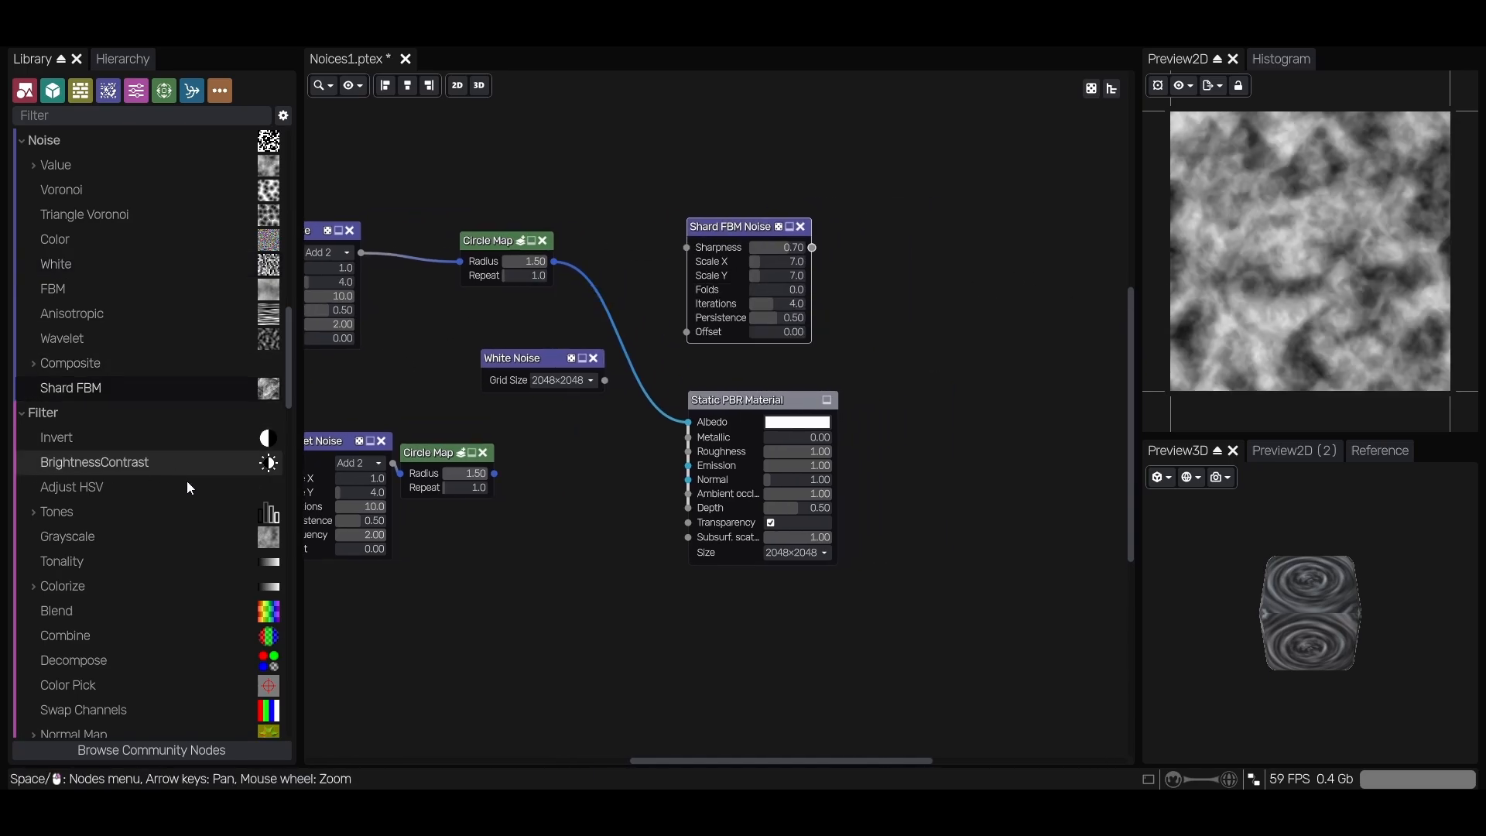
{"action": "middle_click_drag", "start_coordinate": [672, 365], "coordinate": [732, 372]}
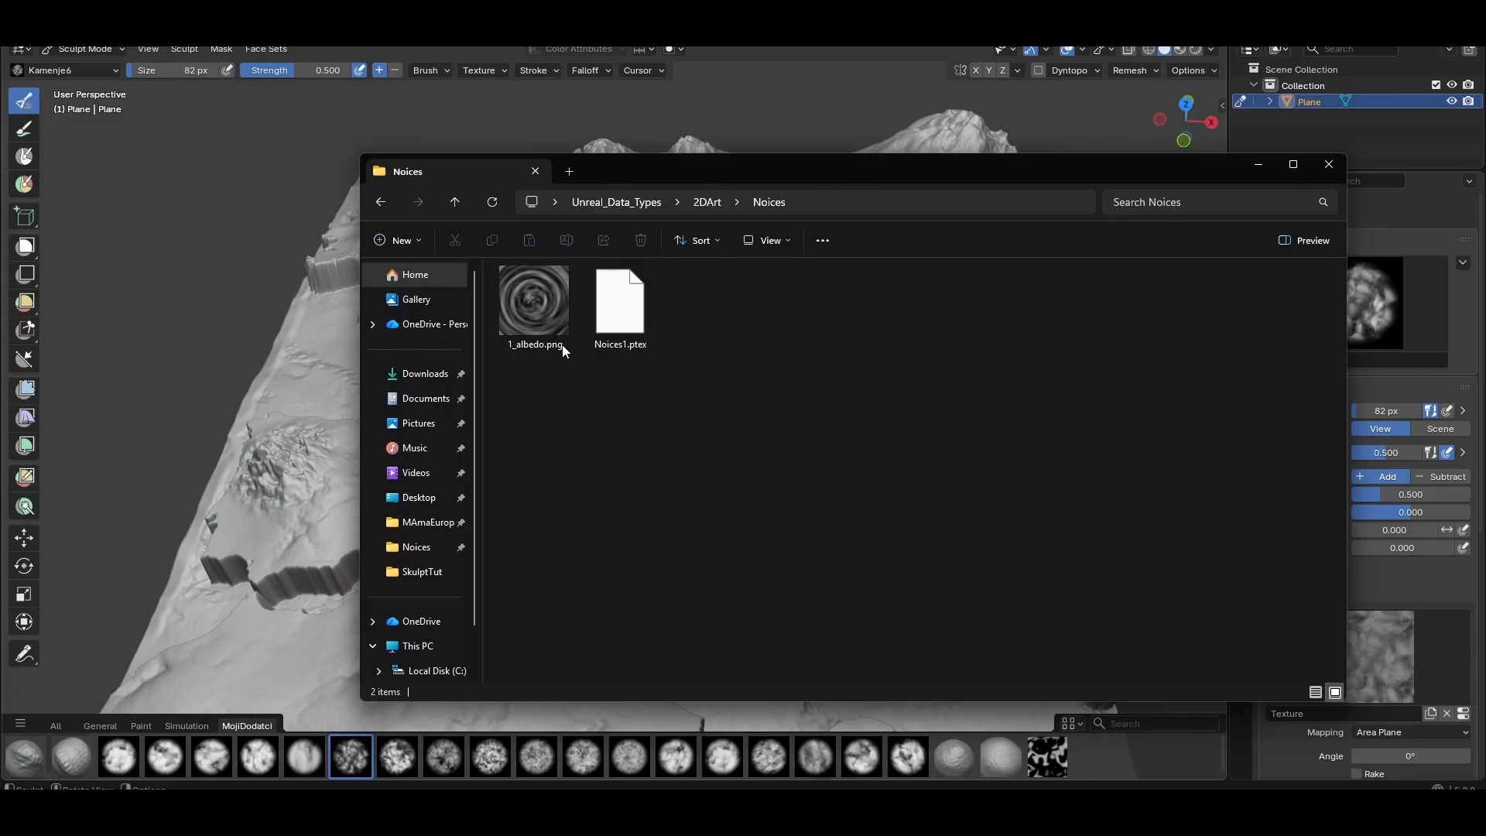
Switch to the Noices folder in File Explorer, view the exported 1_albedo.png image, and close both windows
{"action": "left_click", "coordinate": [556, 340]}
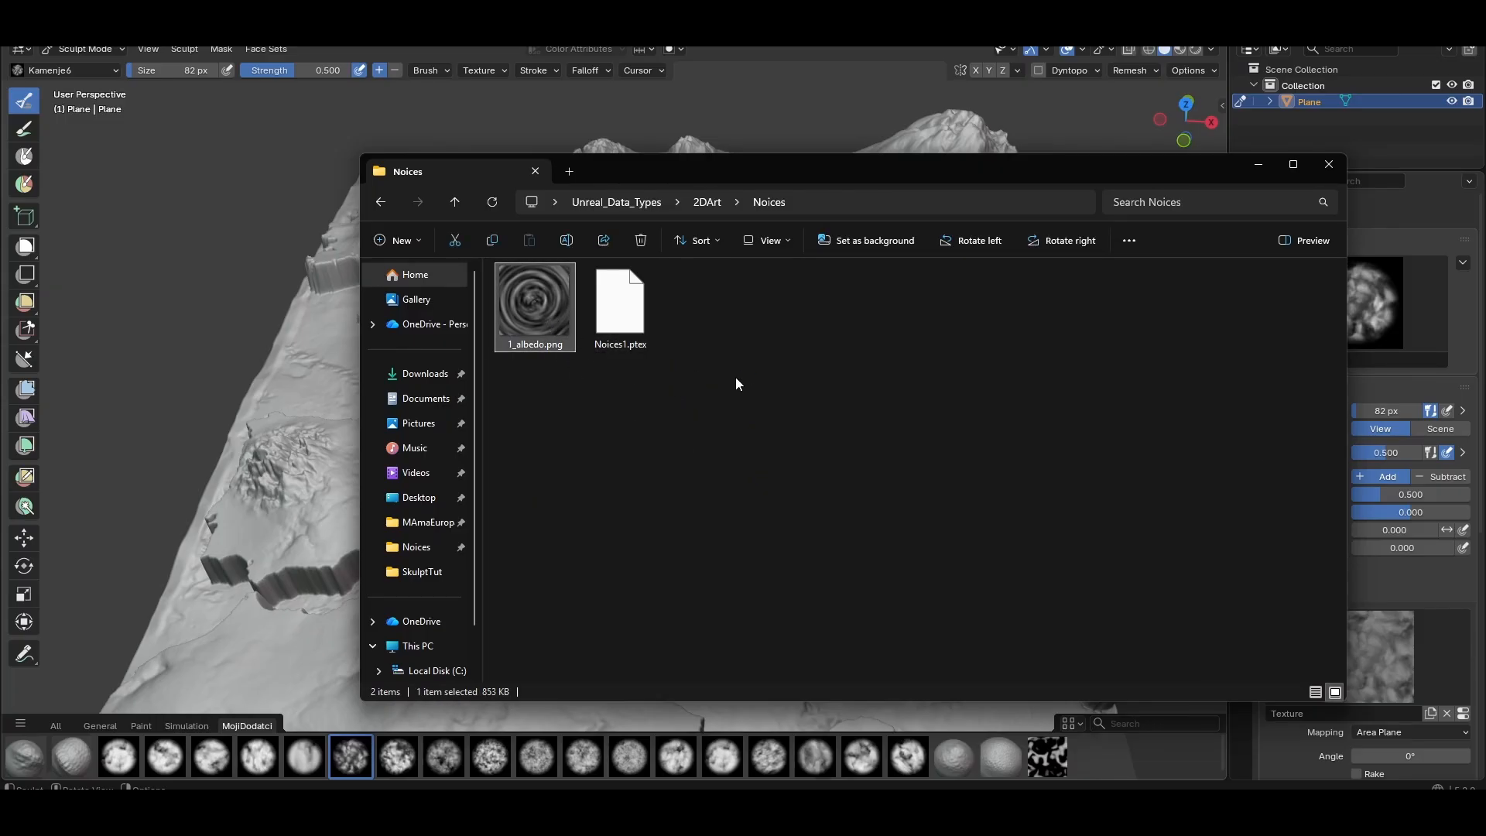
{"action": "key", "text": "Return"}
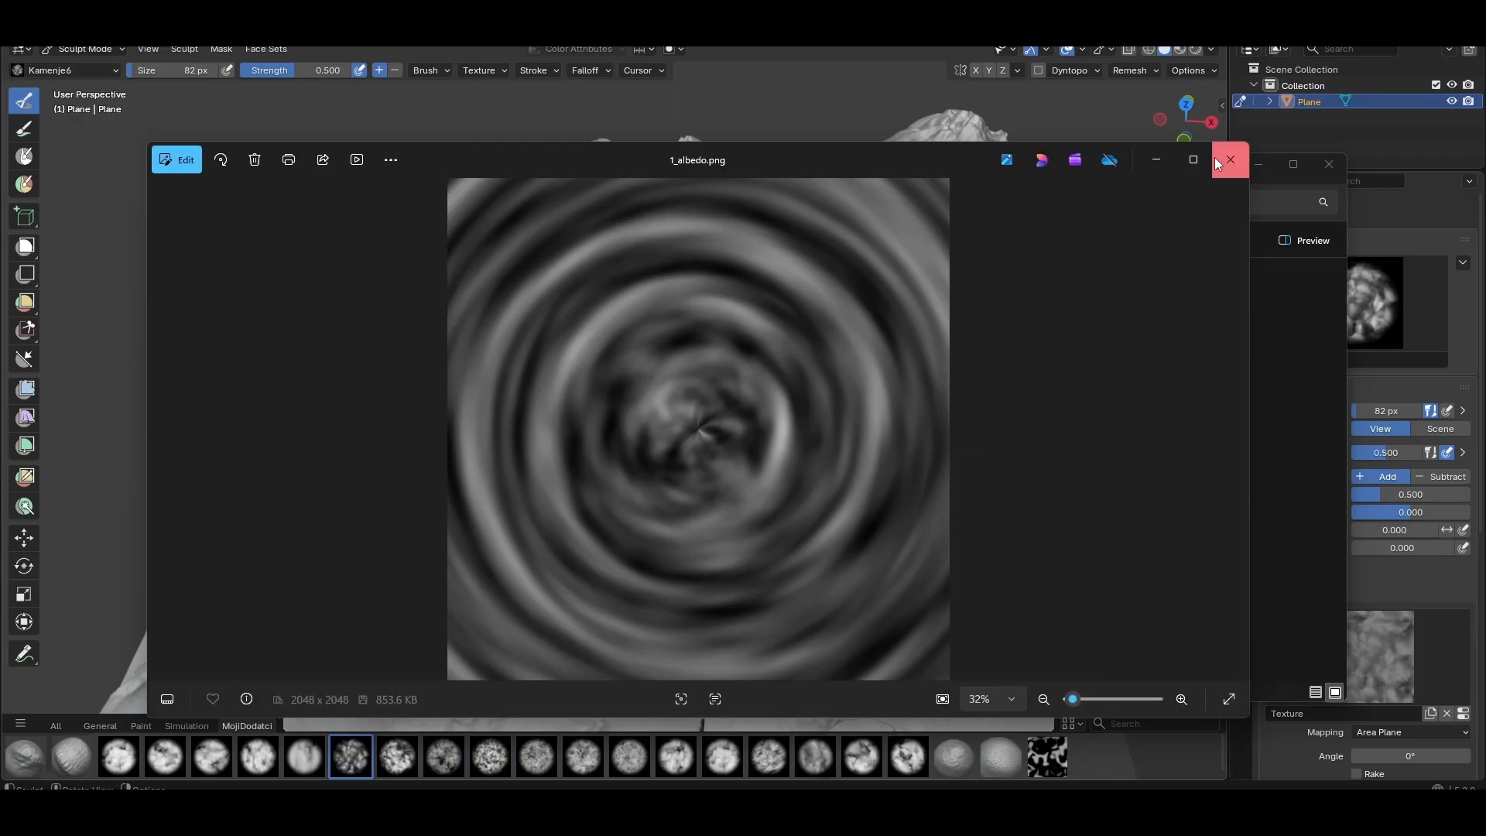
{"action": "left_click", "coordinate": [1230, 160]}
{"action": "left_click", "coordinate": [1329, 164]}
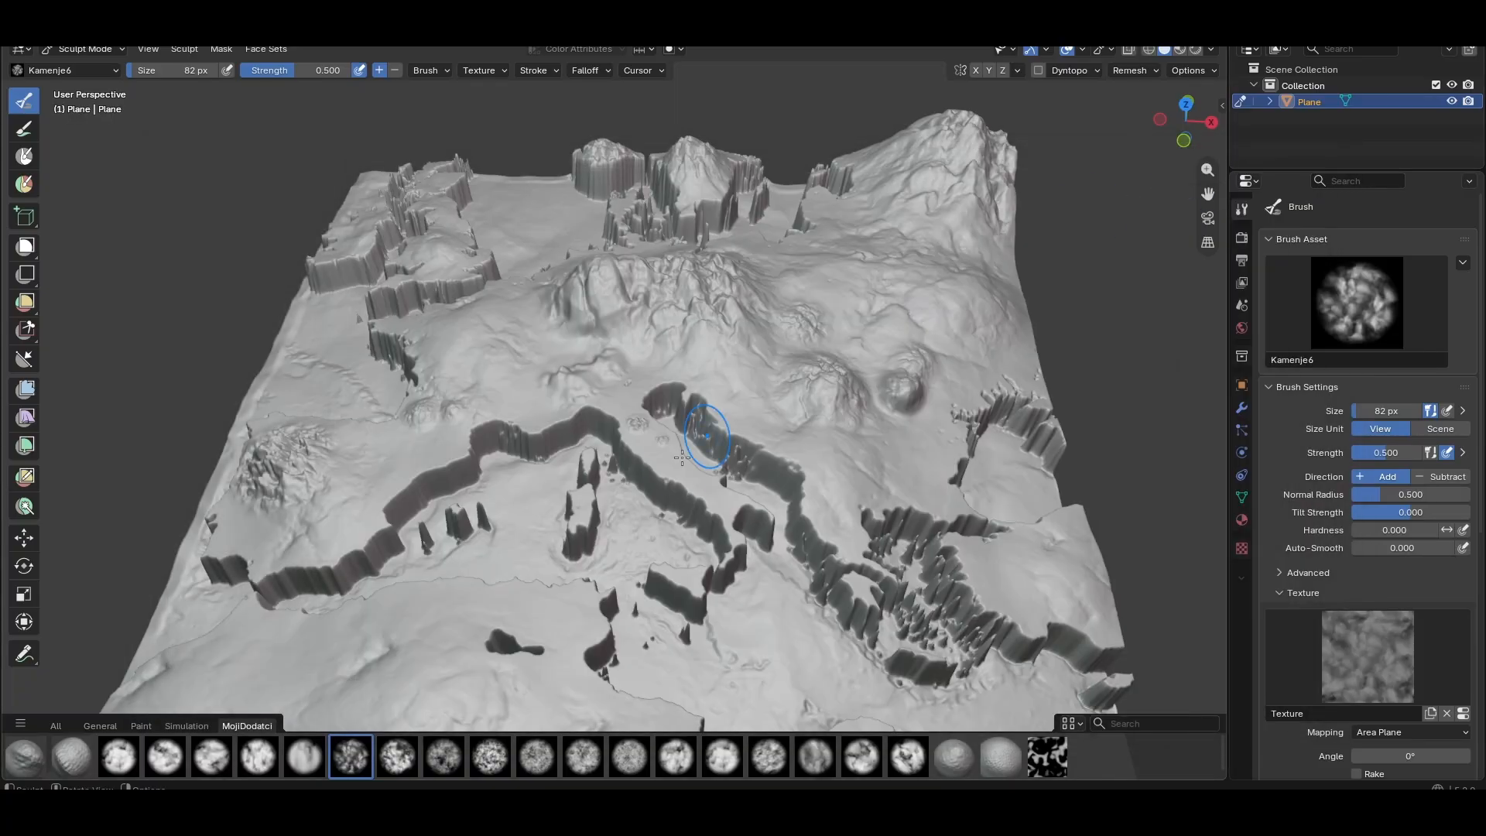
Select the VisokePlanine brush in Blender, inspect its Distorted Noise texture properties and return to the brush settings
{"action": "left_click", "coordinate": [1051, 769]}
{"action": "scroll", "coordinate": [1302, 648], "scroll_direction": "down", "scroll_amount": 2}
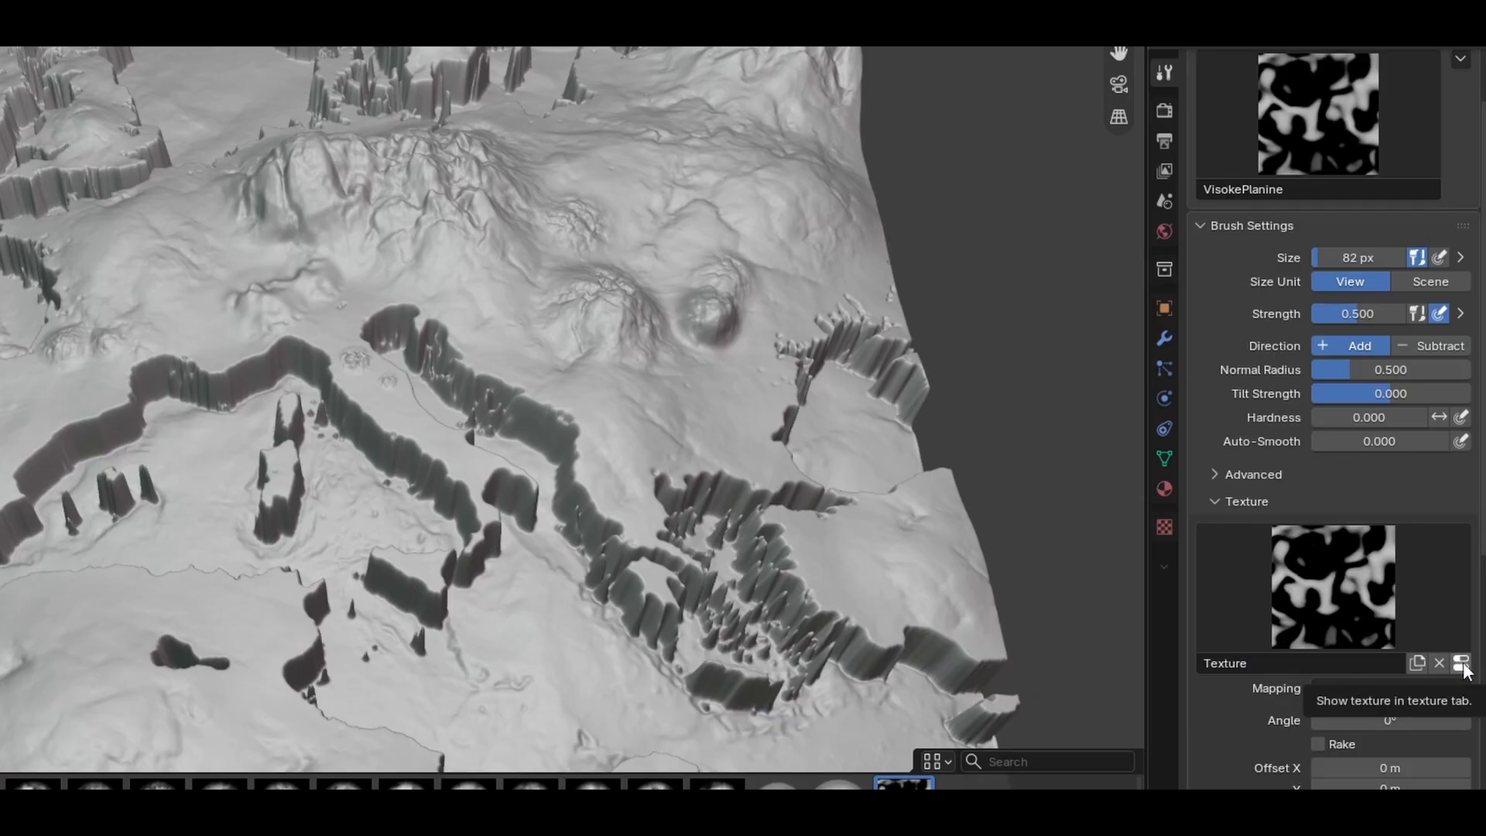
{"action": "left_click", "coordinate": [1461, 663]}
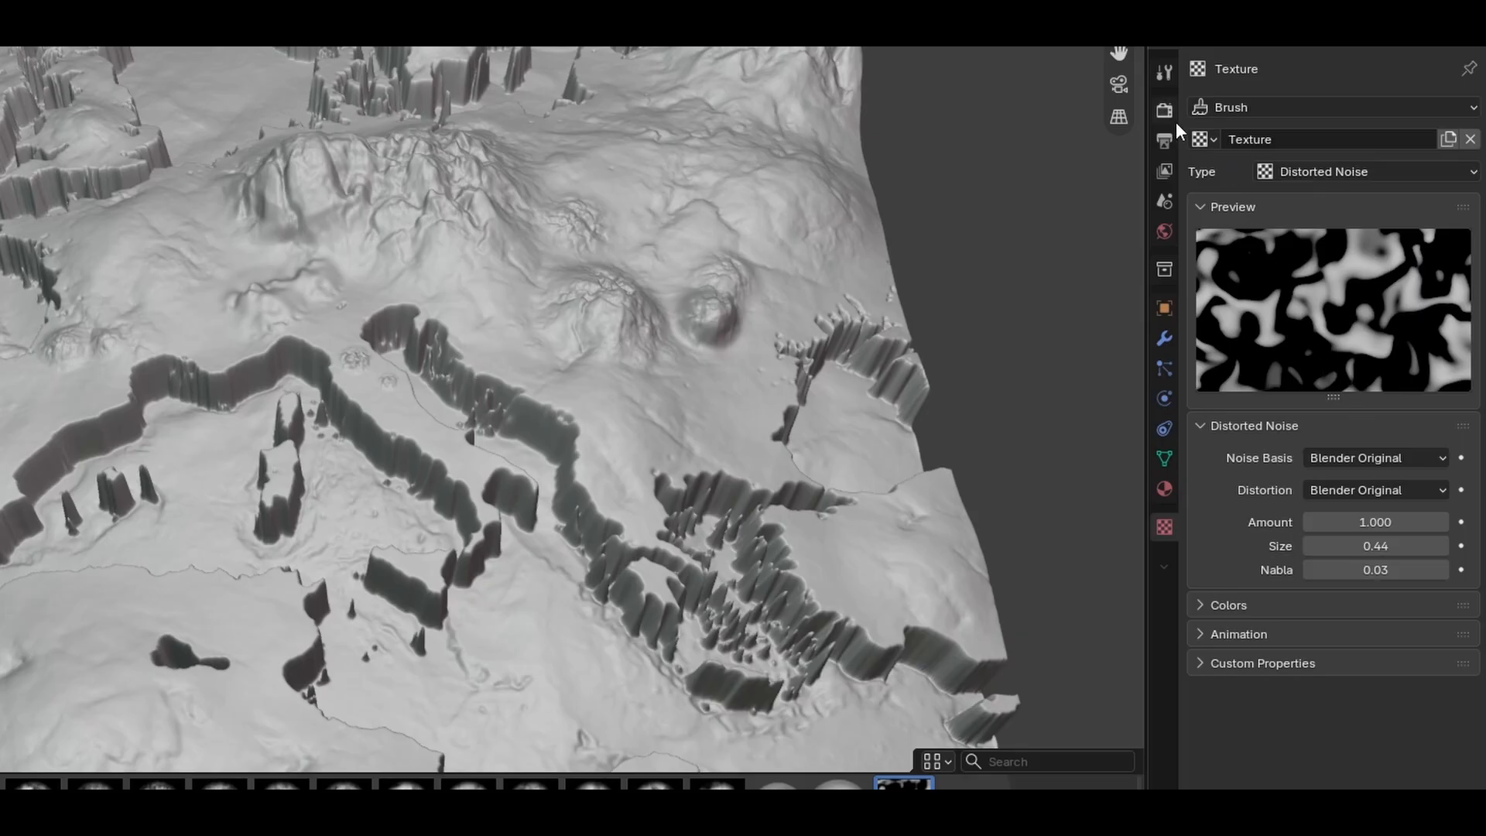
{"action": "left_click", "coordinate": [1163, 73]}
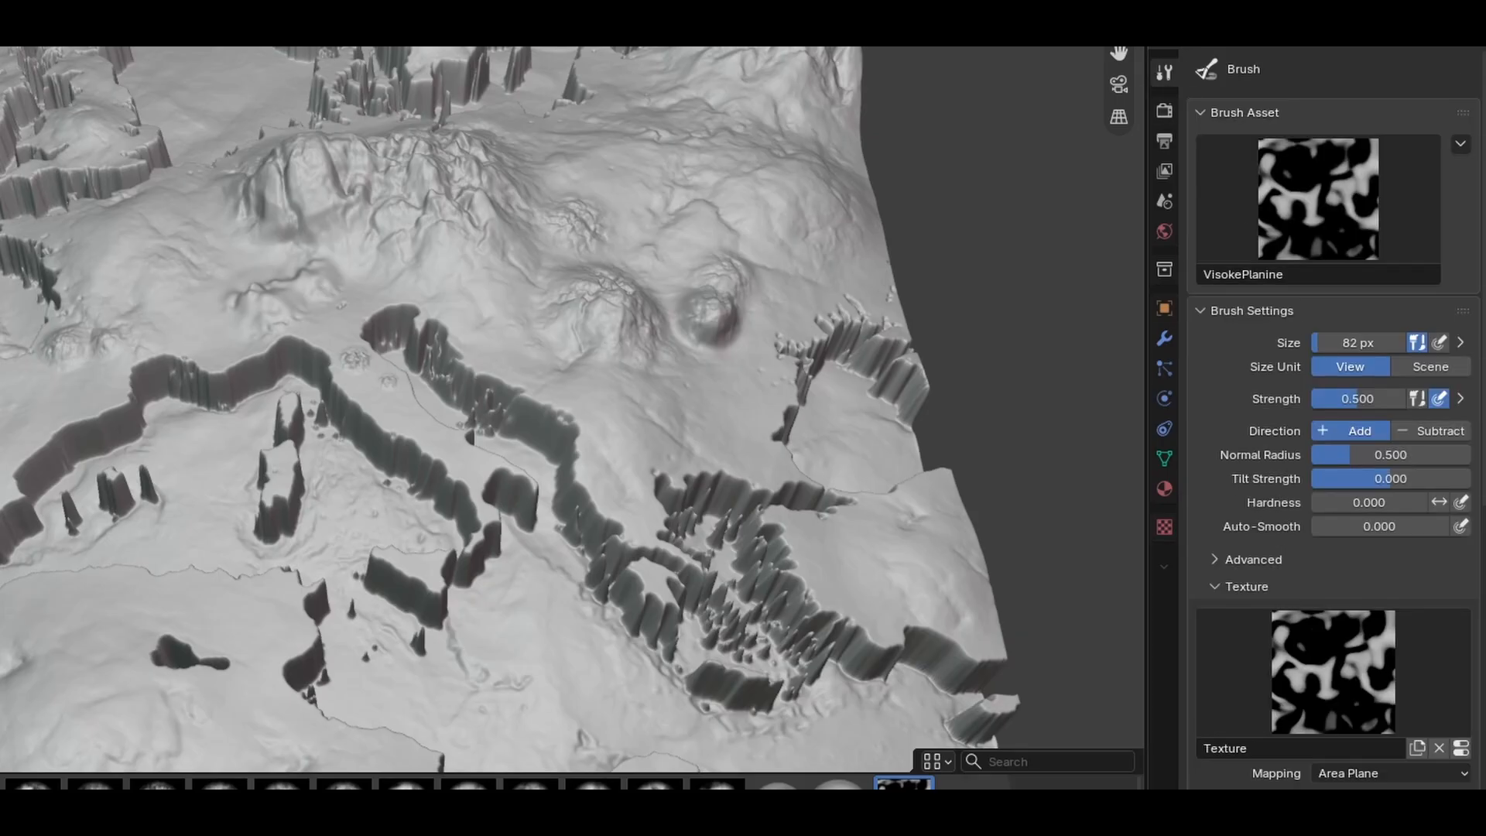
Replace the VisokePlanine brush's texture with a new Image or Movie texture that uses 1_albedo.png from the Noices folder
{"action": "left_click", "coordinate": [1438, 748]}
{"action": "scroll", "coordinate": [1377, 619], "scroll_direction": "down", "scroll_amount": 3}
{"action": "left_click", "coordinate": [1355, 662]}
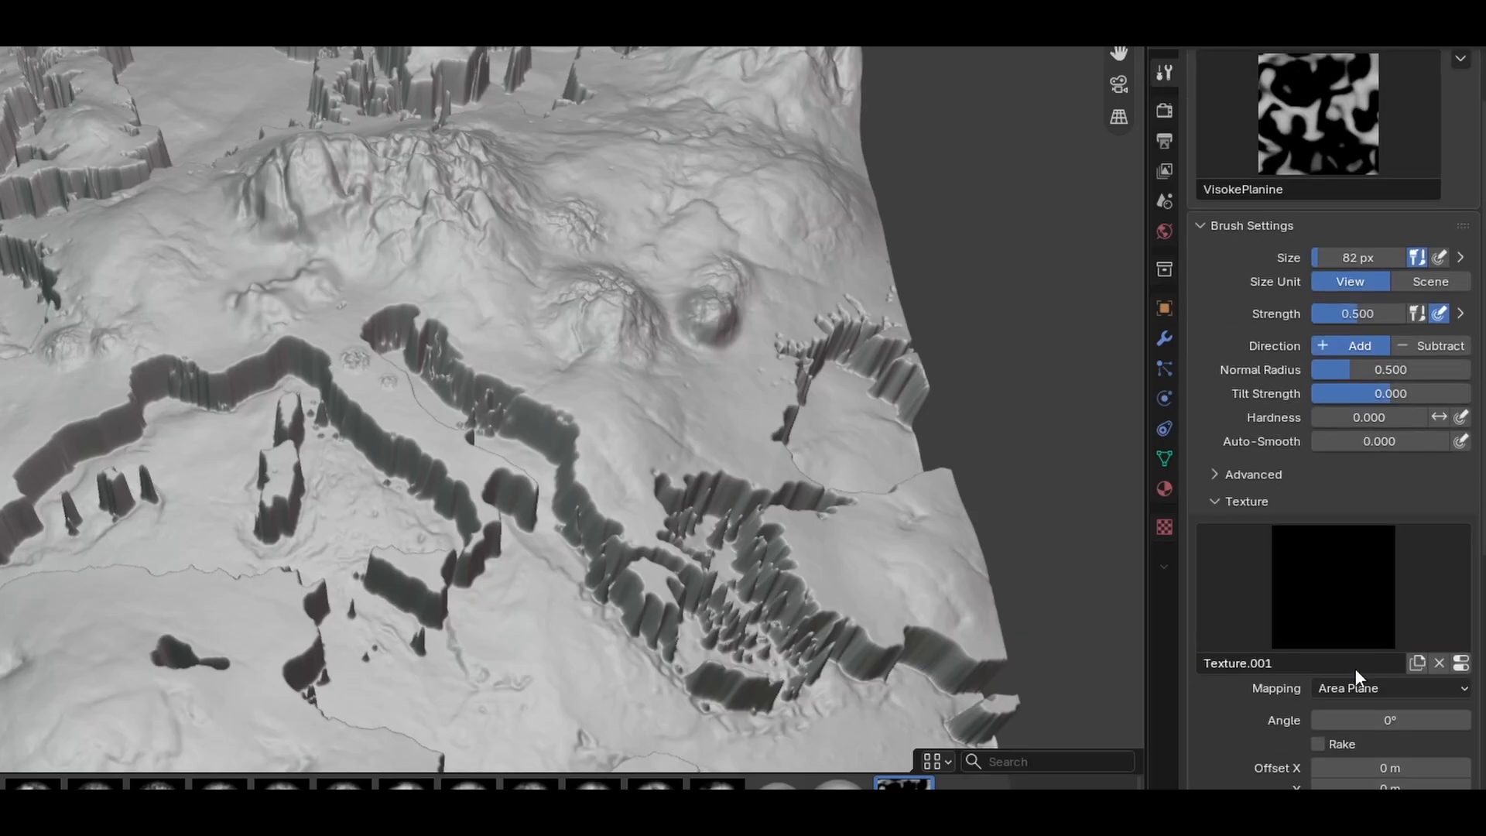
{"action": "left_click", "coordinate": [1461, 665]}
{"action": "left_click", "coordinate": [1424, 488]}
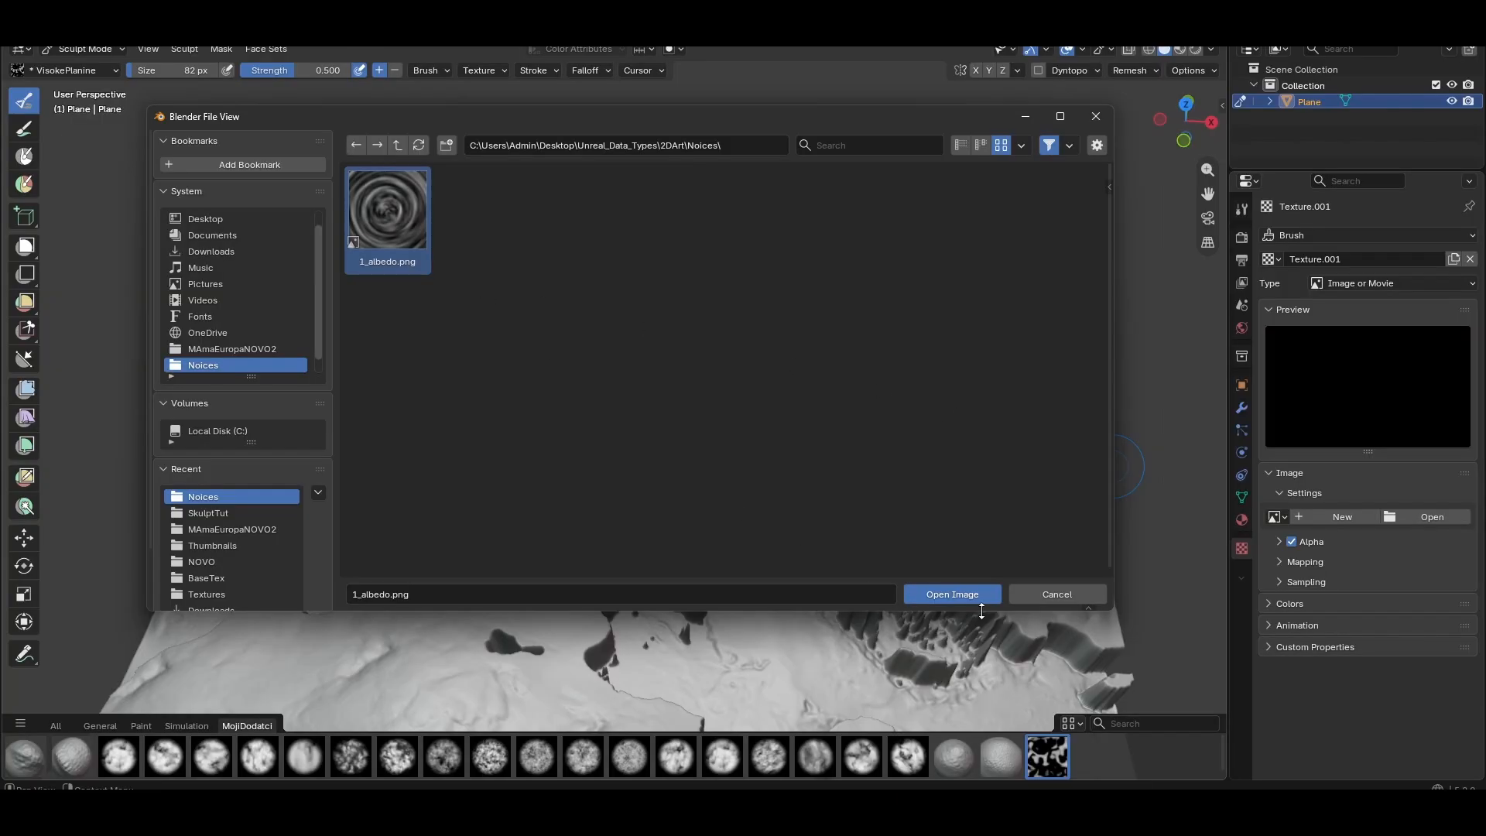
{"action": "left_click", "coordinate": [805, 594]}
Set the brush size to 260 px and sculpt ring-patterned relief on the smooth land along the terrain's front edge
{"action": "middle_click_drag", "start_coordinate": [757, 528], "coordinate": [805, 256], "text": "shift"}
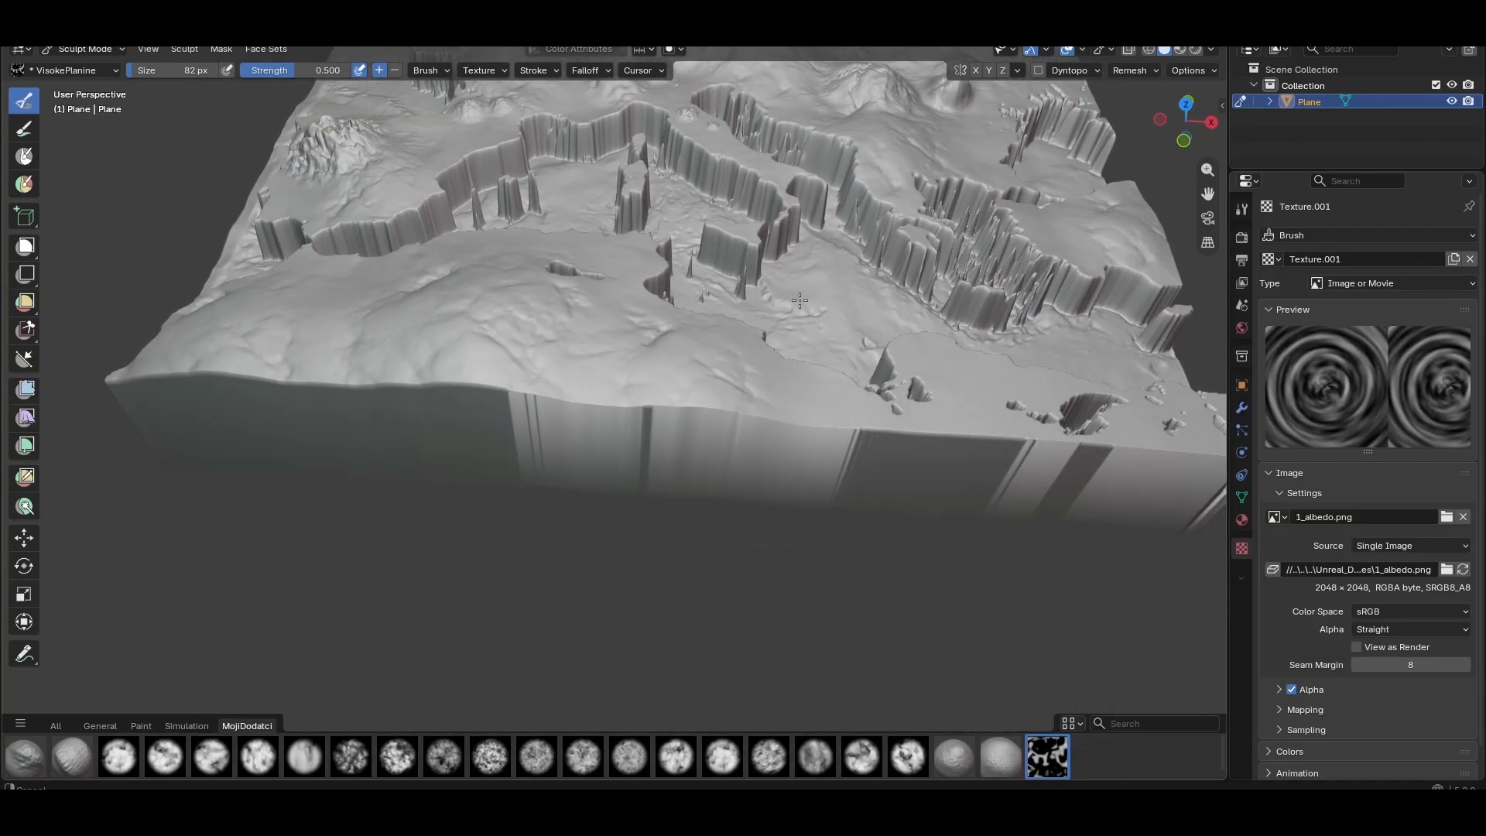
{"action": "scroll", "coordinate": [690, 428], "scroll_direction": "up", "scroll_amount": 2}
{"action": "middle_click_drag", "start_coordinate": [623, 406], "coordinate": [680, 441], "text": "shift"}
{"action": "key", "text": "f"}
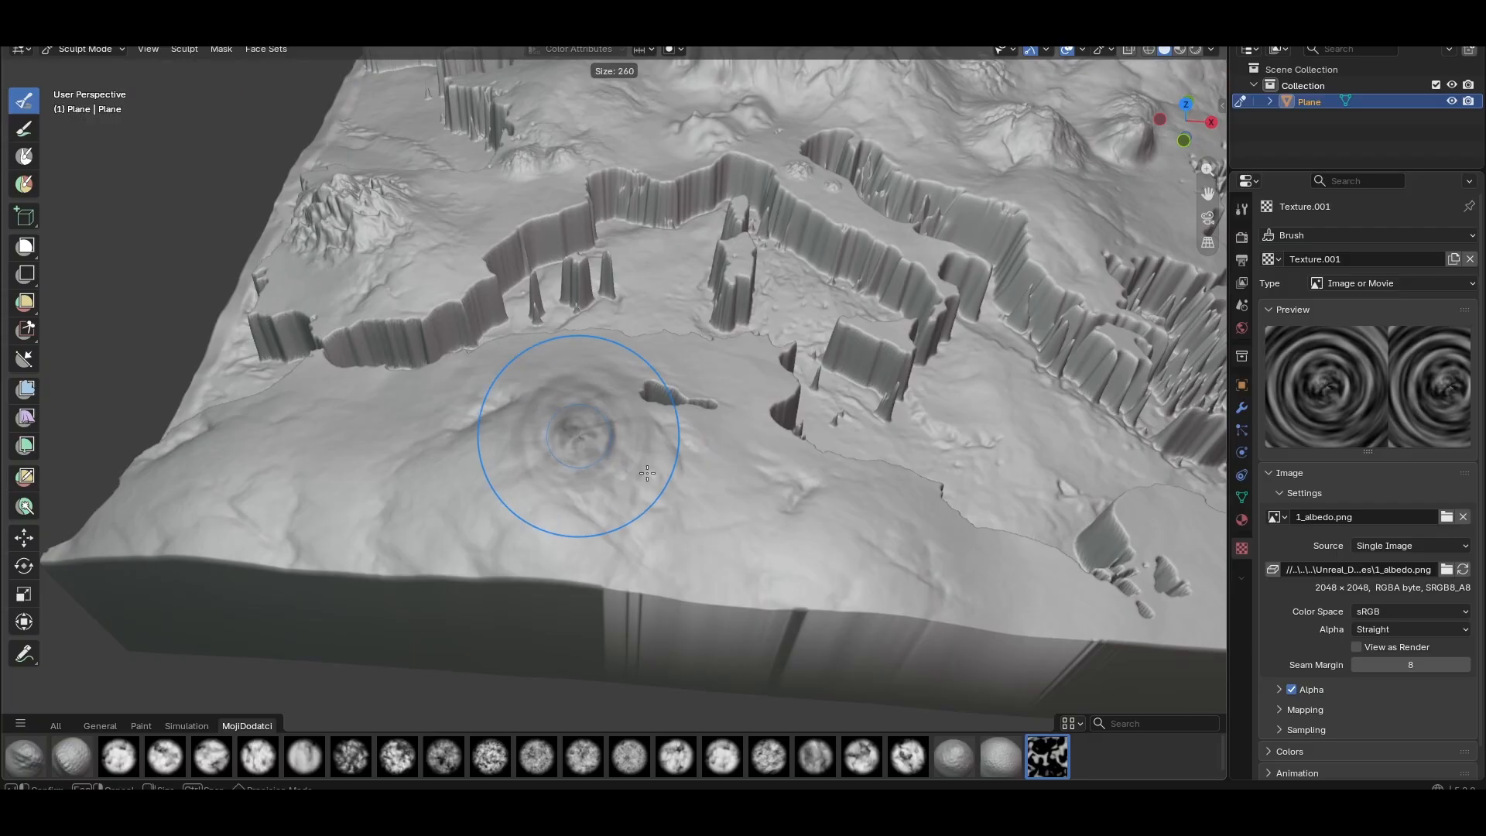
{"action": "left_click", "coordinate": [678, 436]}
{"action": "left_click_drag", "start_coordinate": [512, 455], "coordinate": [681, 512]}
{"action": "scroll", "coordinate": [842, 474], "scroll_direction": "up", "scroll_amount": 2}
{"action": "middle_click_drag", "start_coordinate": [778, 526], "coordinate": [581, 474], "text": "shift"}
{"action": "left_click_drag", "start_coordinate": [489, 446], "coordinate": [628, 472]}
{"action": "middle_click_drag", "start_coordinate": [588, 466], "coordinate": [952, 506], "text": "shift"}
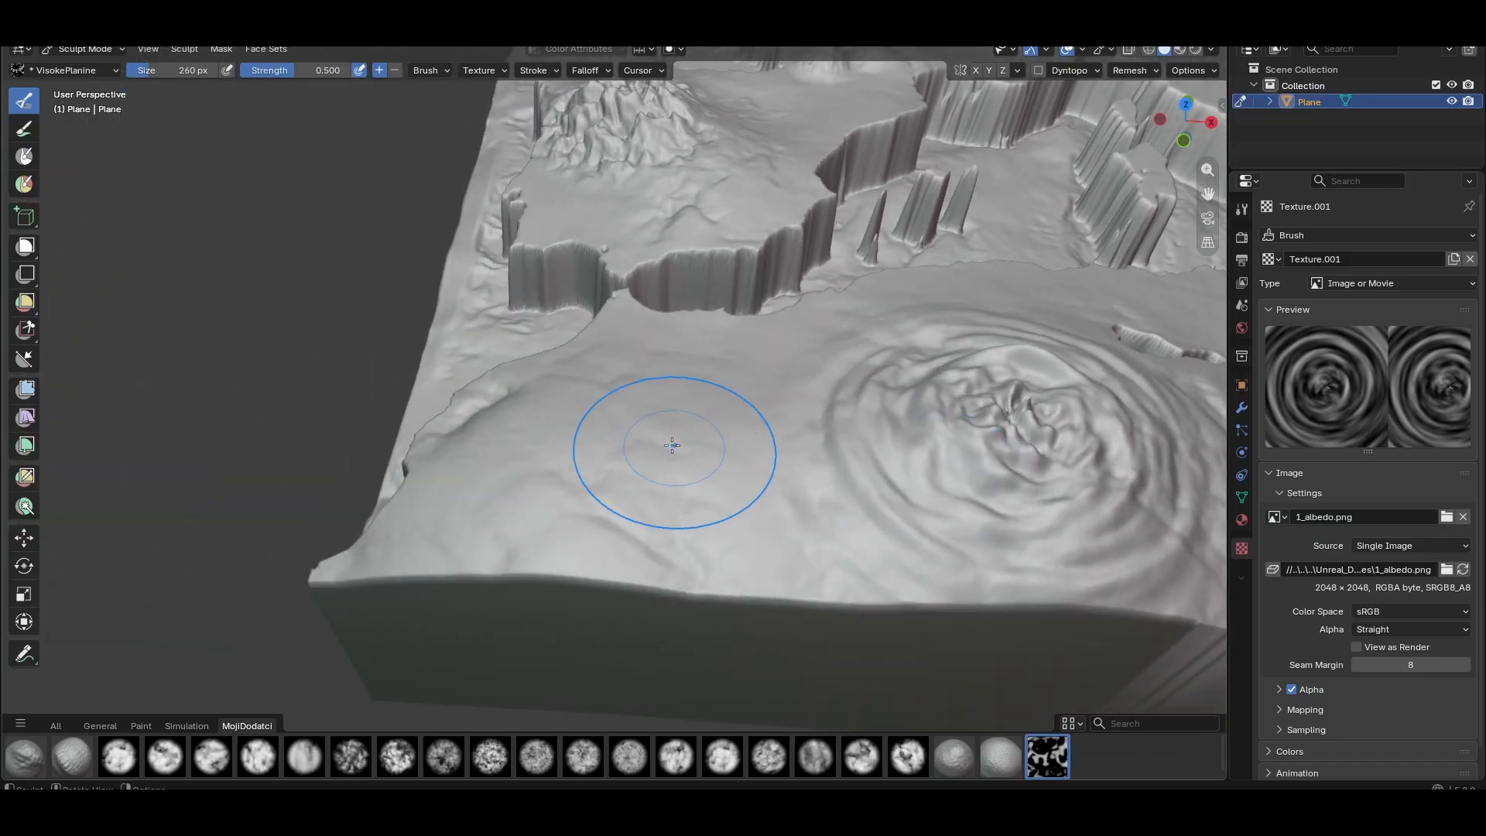
{"action": "left_click_drag", "start_coordinate": [672, 446], "coordinate": [850, 514]}
{"action": "middle_click_drag", "start_coordinate": [850, 514], "coordinate": [612, 496], "text": "shift"}
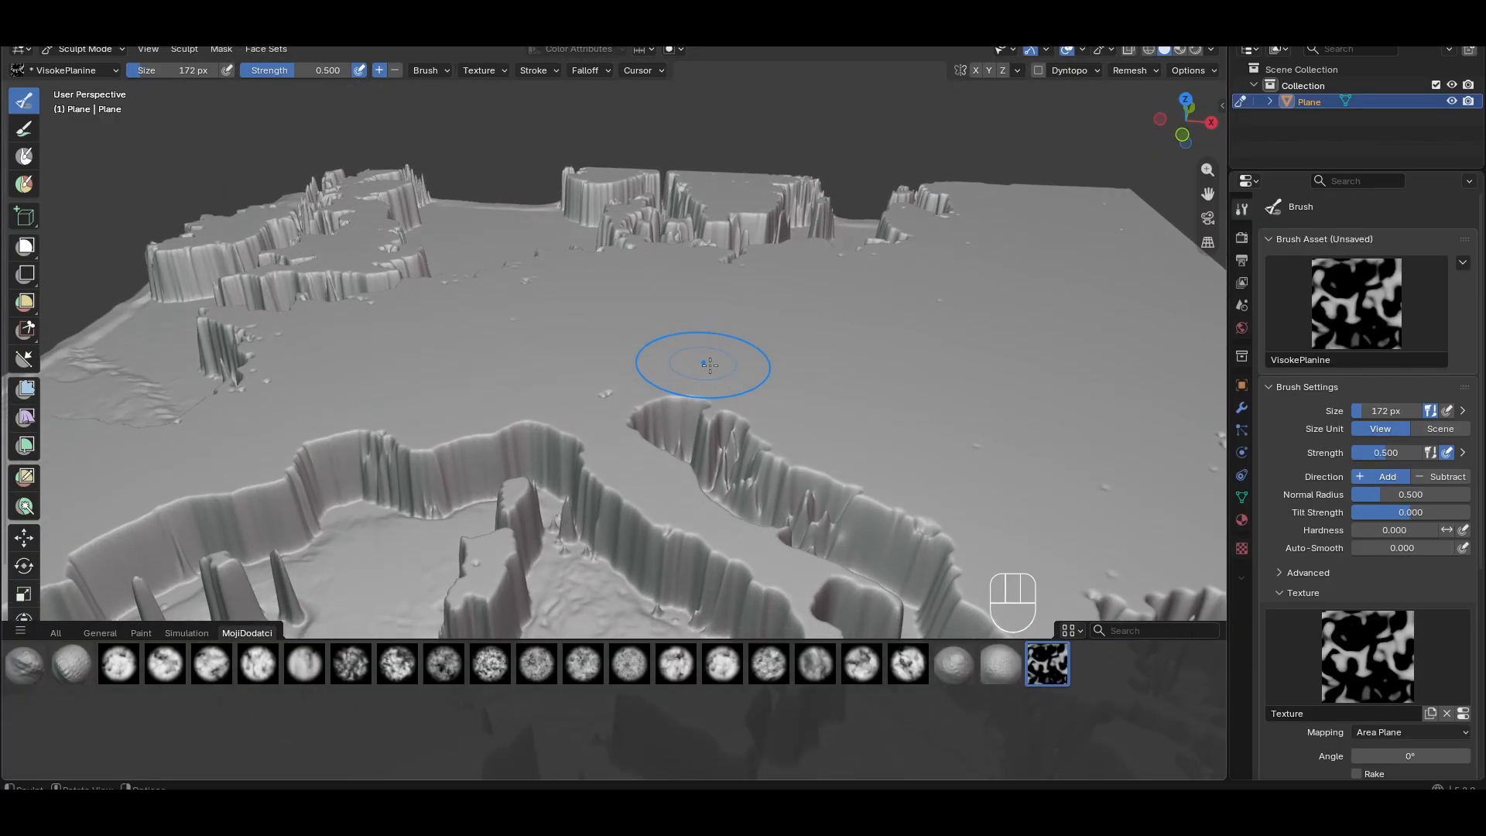
Inspect the flat central European land from several angles, ending in the top orthographic view
{"action": "mouse_move", "coordinate": [687, 365]}
{"action": "middle_mouse_down"}
{"action": "mouse_move", "coordinate": [769, 382]}
{"action": "mouse_move", "coordinate": [778, 416]}
{"action": "mouse_move", "coordinate": [793, 411]}
{"action": "mouse_move", "coordinate": [747, 398]}
{"action": "mouse_move", "coordinate": [689, 433]}
{"action": "mouse_move", "coordinate": [557, 404]}
{"action": "mouse_move", "coordinate": [749, 400]}
{"action": "mouse_move", "coordinate": [764, 444]}
{"action": "mouse_move", "coordinate": [714, 366]}
{"action": "middle_mouse_up"}
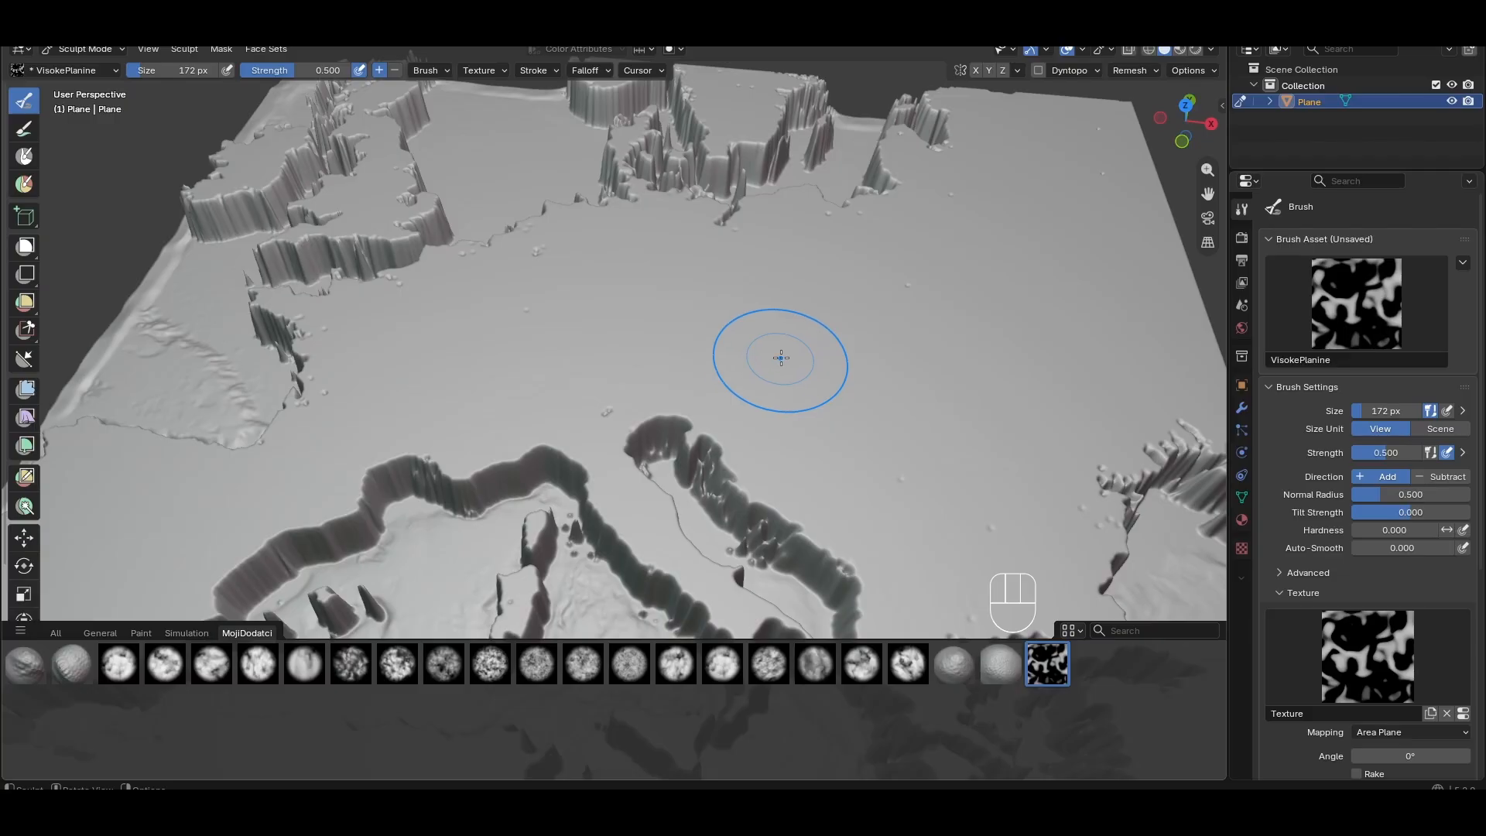
{"action": "middle_click_drag", "start_coordinate": [773, 316], "coordinate": [873, 393], "text": "shift"}
{"action": "scroll", "coordinate": [850, 441], "scroll_direction": "up", "scroll_amount": 3}
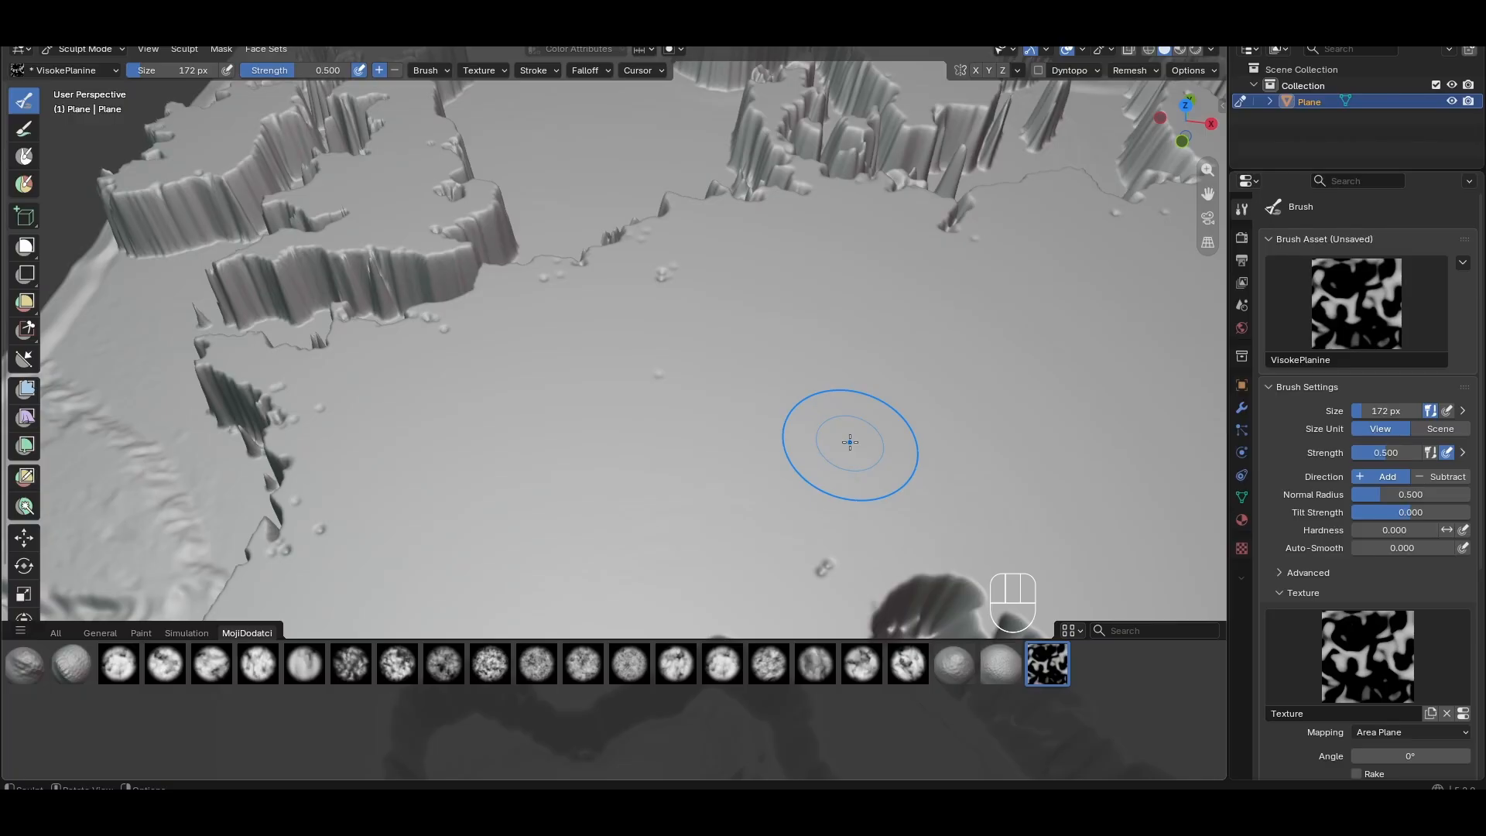
{"action": "scroll", "coordinate": [850, 442], "scroll_direction": "down", "scroll_amount": 3}
{"action": "middle_click_drag", "start_coordinate": [772, 415], "coordinate": [736, 342]}
{"action": "scroll", "coordinate": [833, 441], "scroll_direction": "down", "scroll_amount": 4}
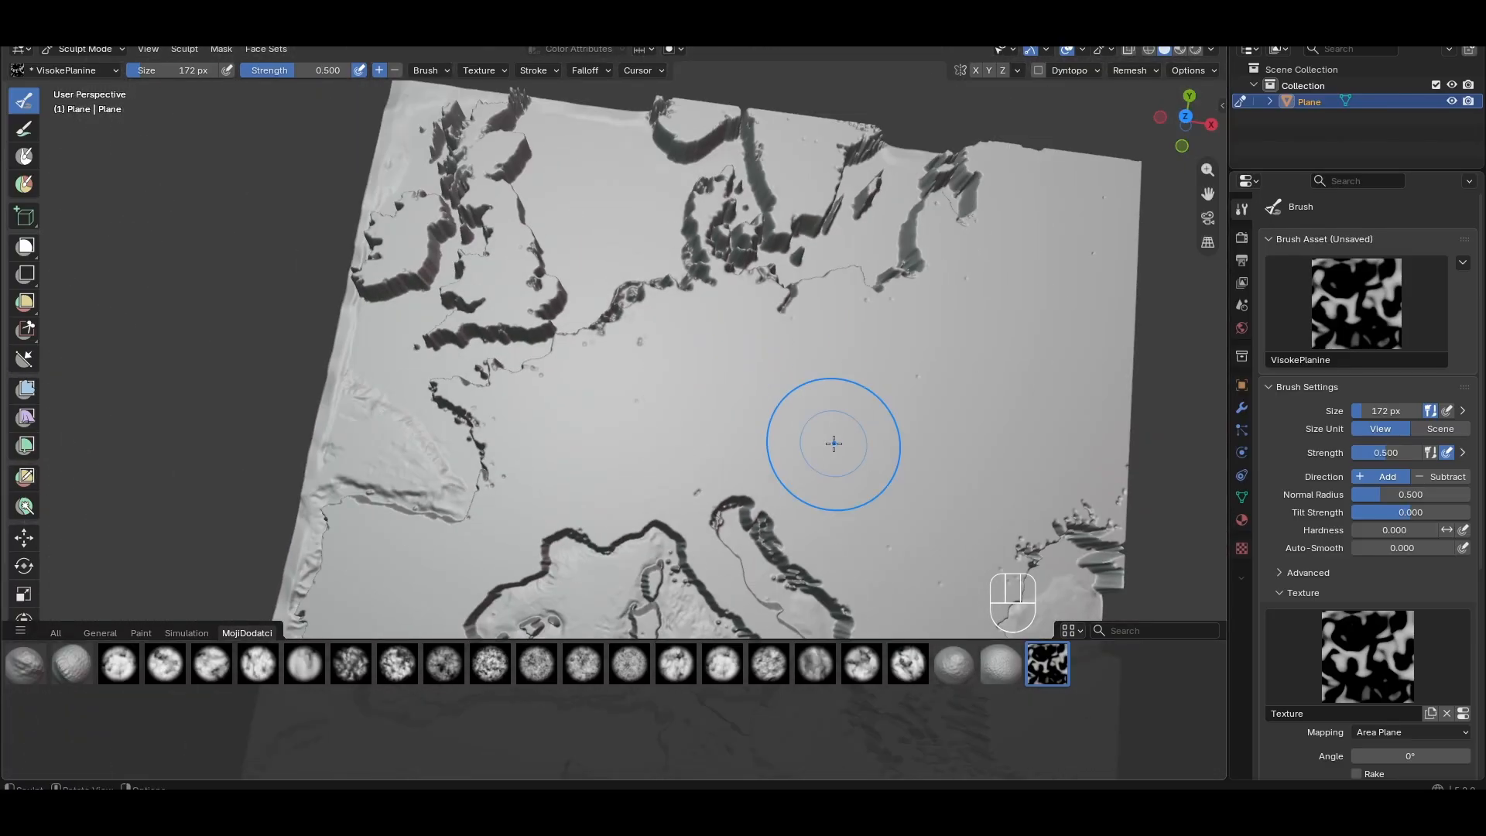
{"action": "key", "text": "KP_7"}
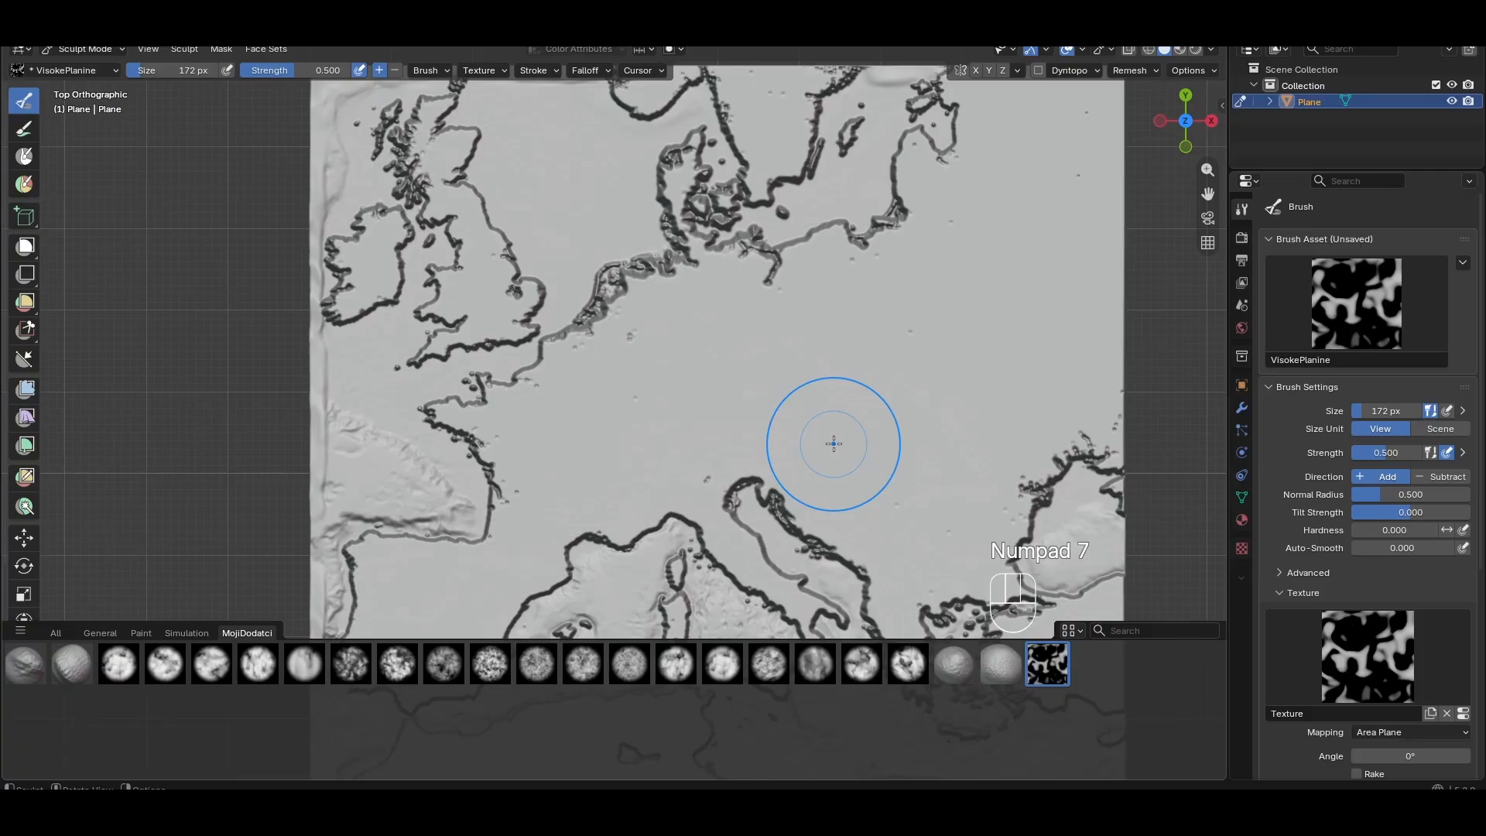
Examine the flat central European land from the top view and in angled perspective, at close and wide range
{"action": "scroll", "coordinate": [834, 443], "scroll_direction": "down", "scroll_amount": 3}
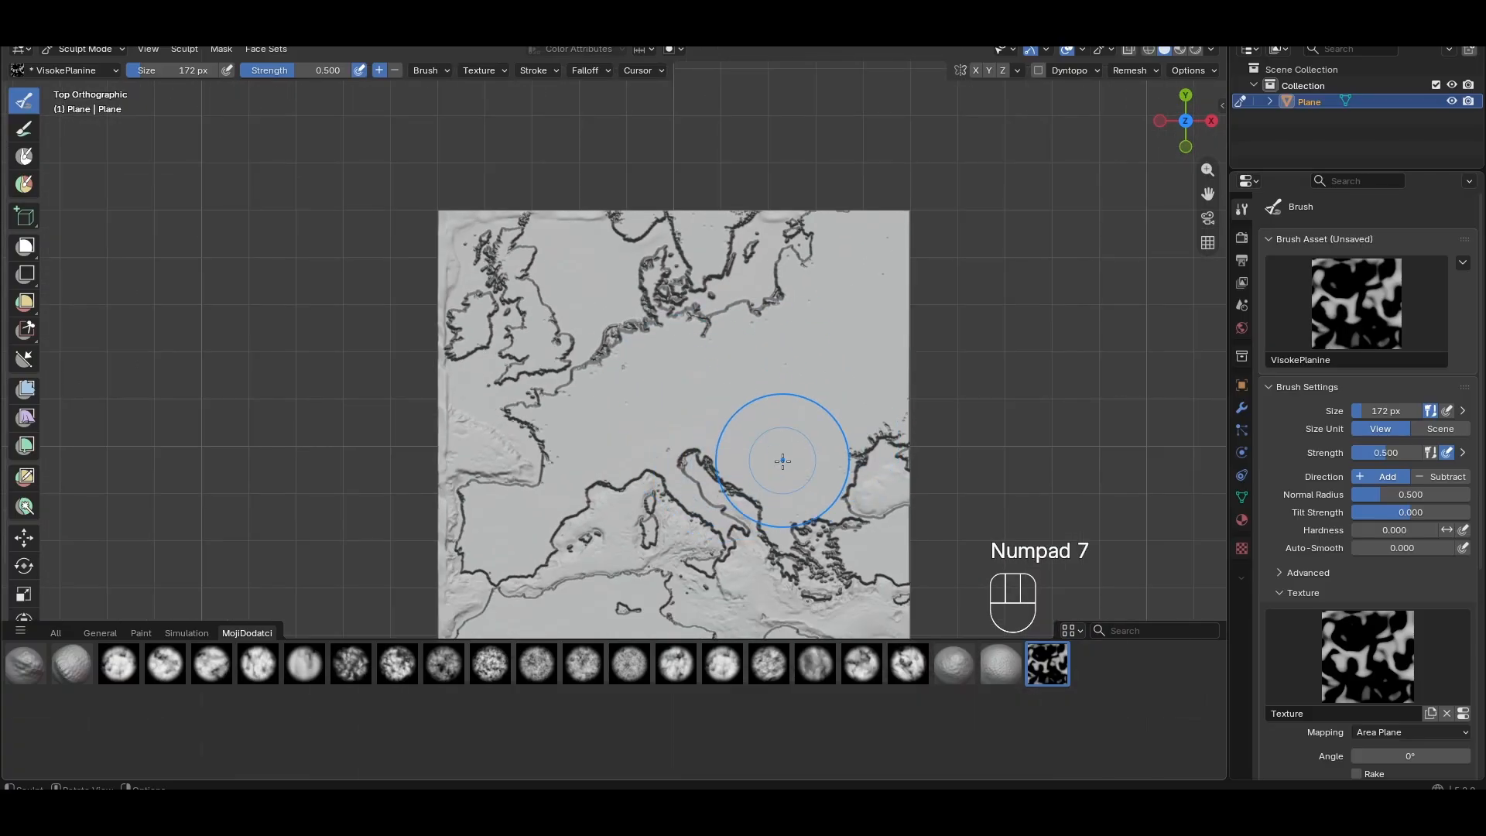
{"action": "scroll", "coordinate": [783, 461], "scroll_direction": "up", "scroll_amount": 4}
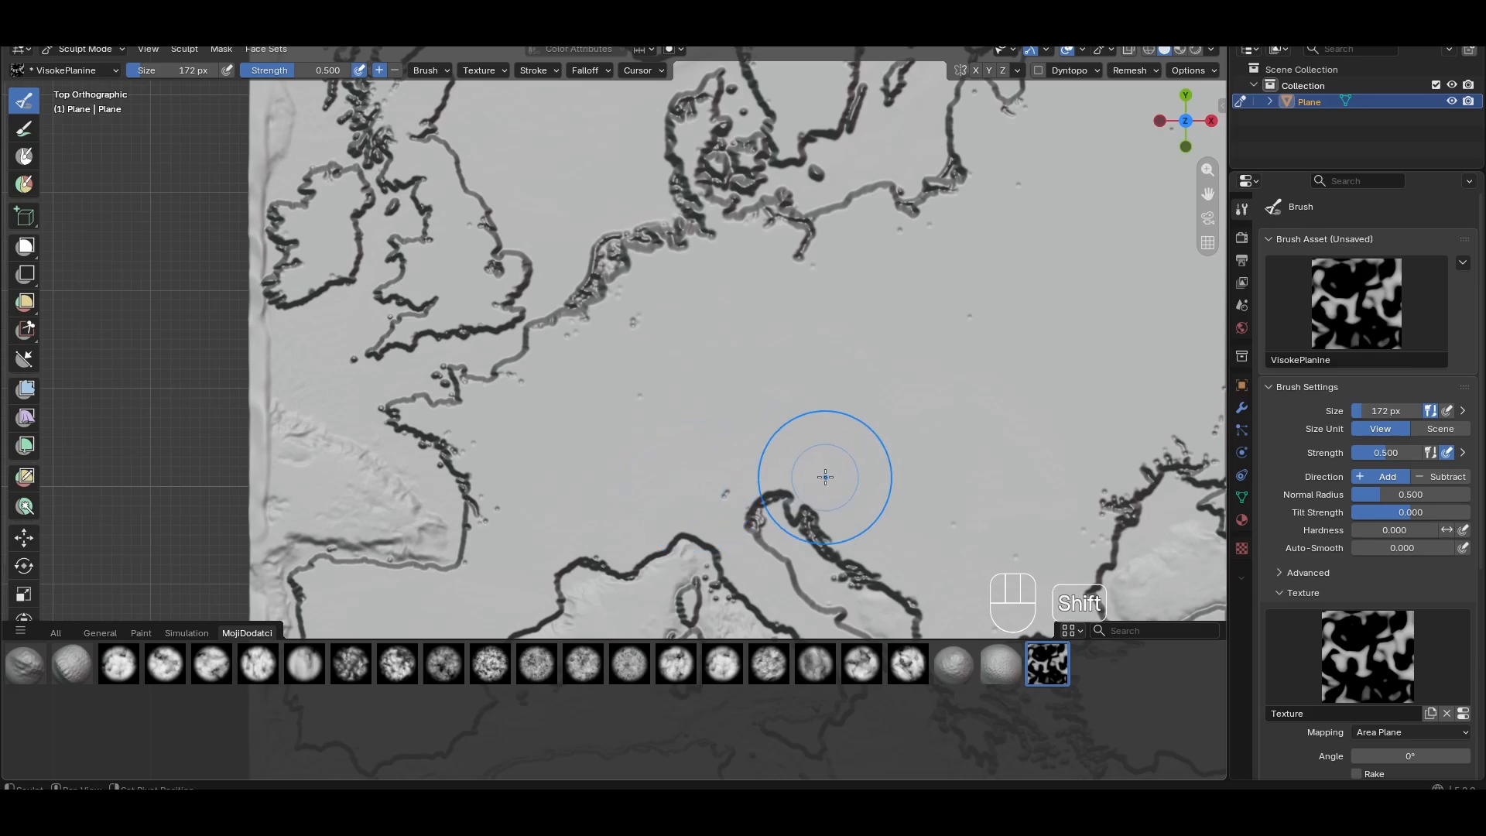
{"action": "middle_click_drag", "start_coordinate": [823, 475], "coordinate": [713, 368], "text": "shift"}
{"action": "mouse_move", "coordinate": [894, 410]}
{"action": "middle_mouse_down", "text": "shift"}
{"action": "mouse_move", "coordinate": [729, 433]}
{"action": "mouse_move", "coordinate": [620, 425]}
{"action": "mouse_move", "coordinate": [550, 342]}
{"action": "mouse_move", "coordinate": [800, 435]}
{"action": "middle_mouse_up", "text": "shift"}
{"action": "scroll", "coordinate": [550, 342], "scroll_direction": "down", "scroll_amount": 2}
{"action": "scroll", "coordinate": [732, 402], "scroll_direction": "up", "scroll_amount": 2}
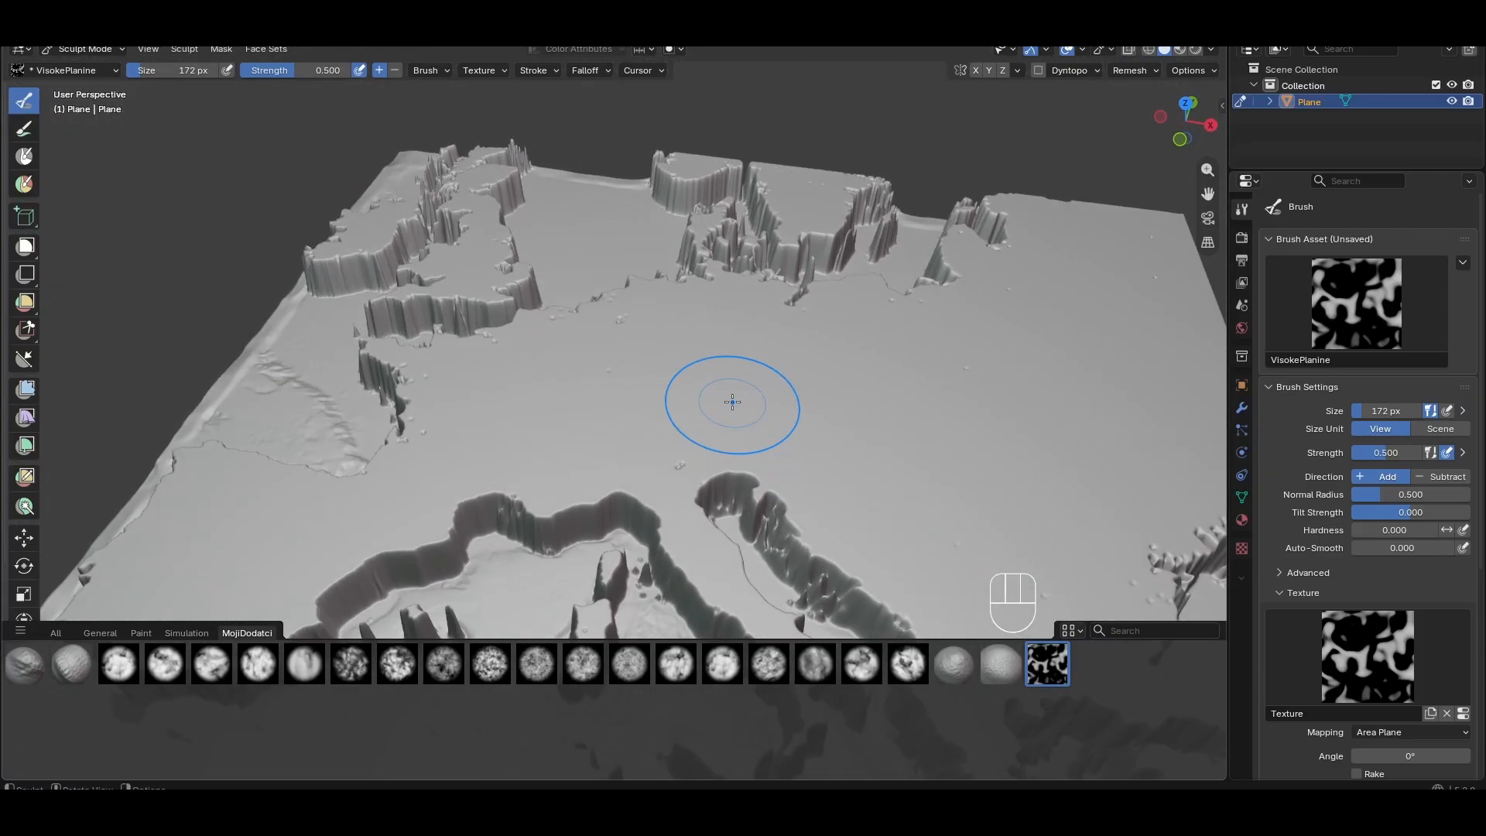
{"action": "mouse_move", "coordinate": [799, 383]}
{"action": "middle_mouse_down", "text": "shift"}
{"action": "mouse_move", "coordinate": [870, 431]}
{"action": "mouse_move", "coordinate": [792, 461]}
{"action": "mouse_move", "coordinate": [920, 488]}
{"action": "mouse_move", "coordinate": [846, 392]}
{"action": "mouse_move", "coordinate": [607, 325]}
{"action": "middle_mouse_up", "text": "shift"}
{"action": "scroll", "coordinate": [901, 475], "scroll_direction": "up", "scroll_amount": 2}
{"action": "scroll", "coordinate": [901, 475], "scroll_direction": "down", "scroll_amount": 3}
{"action": "scroll", "coordinate": [684, 369], "scroll_direction": "down", "scroll_amount": 1}
{"action": "middle_click_drag", "start_coordinate": [851, 417], "coordinate": [824, 394], "text": "shift"}
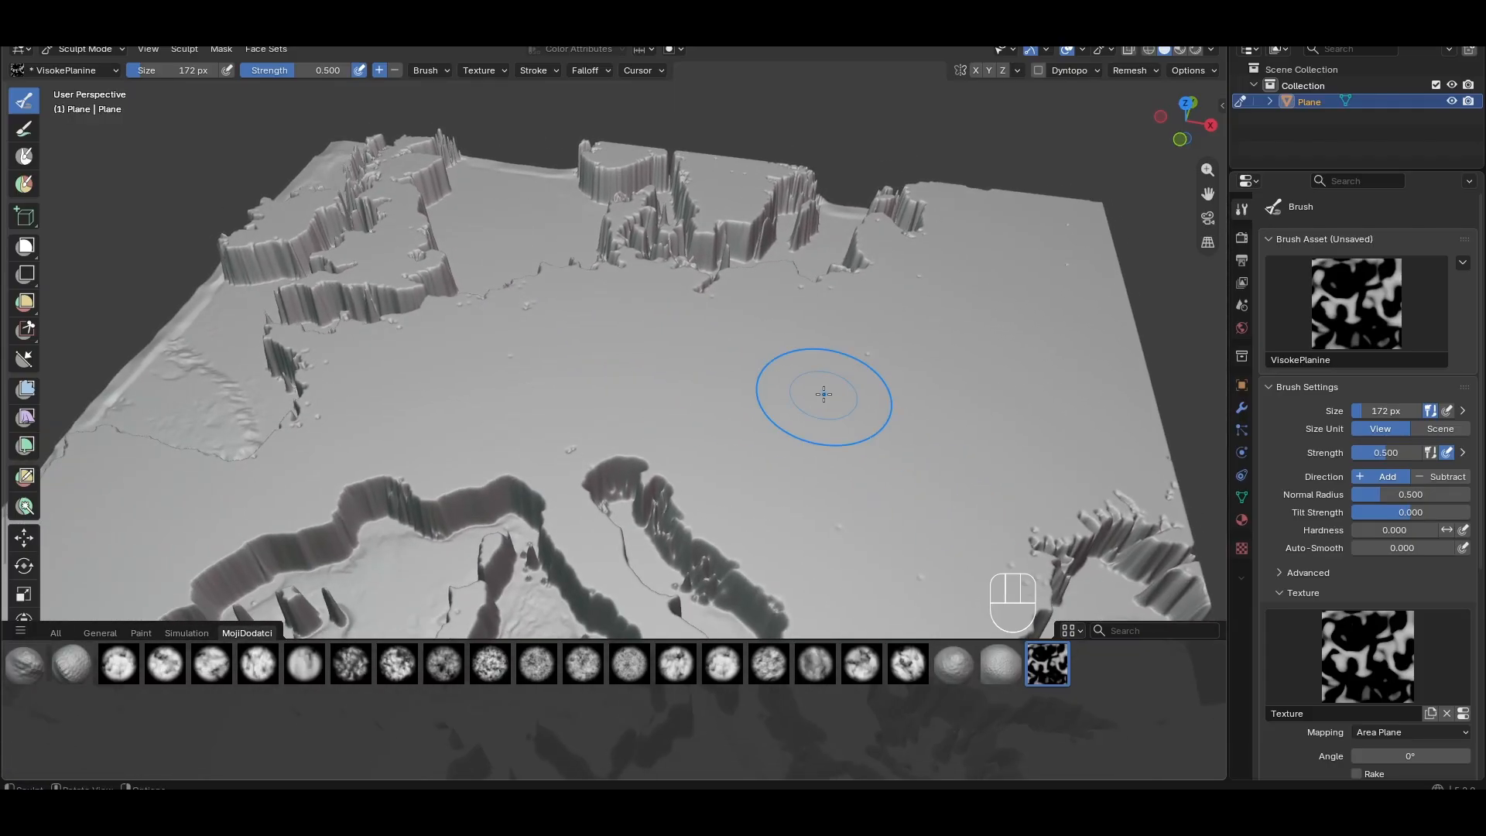
{"action": "scroll", "coordinate": [823, 394], "scroll_direction": "up", "scroll_amount": 2}
{"action": "middle_click_drag", "start_coordinate": [658, 402], "coordinate": [739, 489], "text": "shift"}
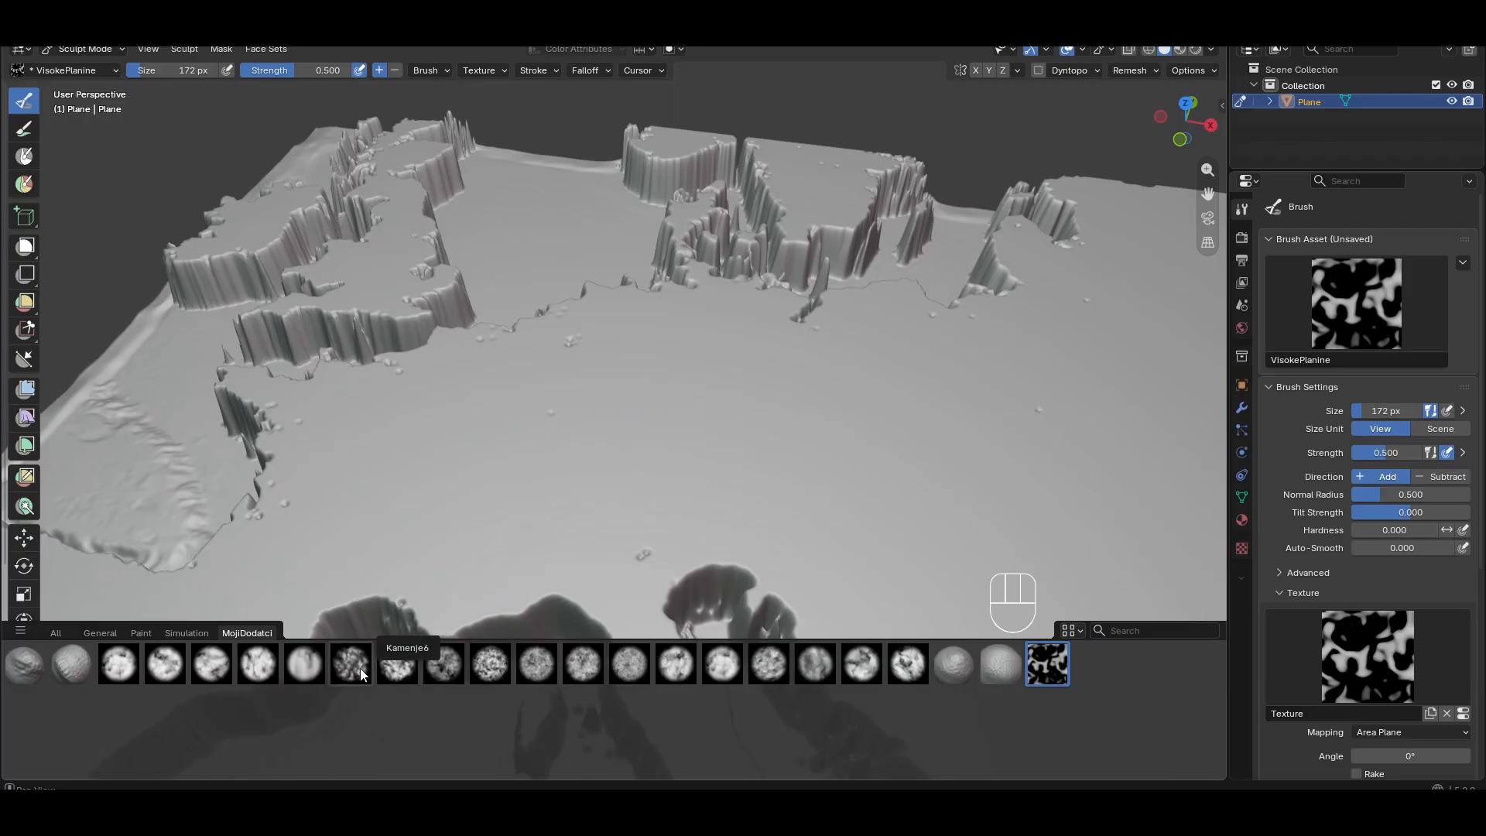
Switch to the Kamenje6 brush, frame the central land, and open the brush strength for editing
{"action": "left_click", "coordinate": [338, 665]}
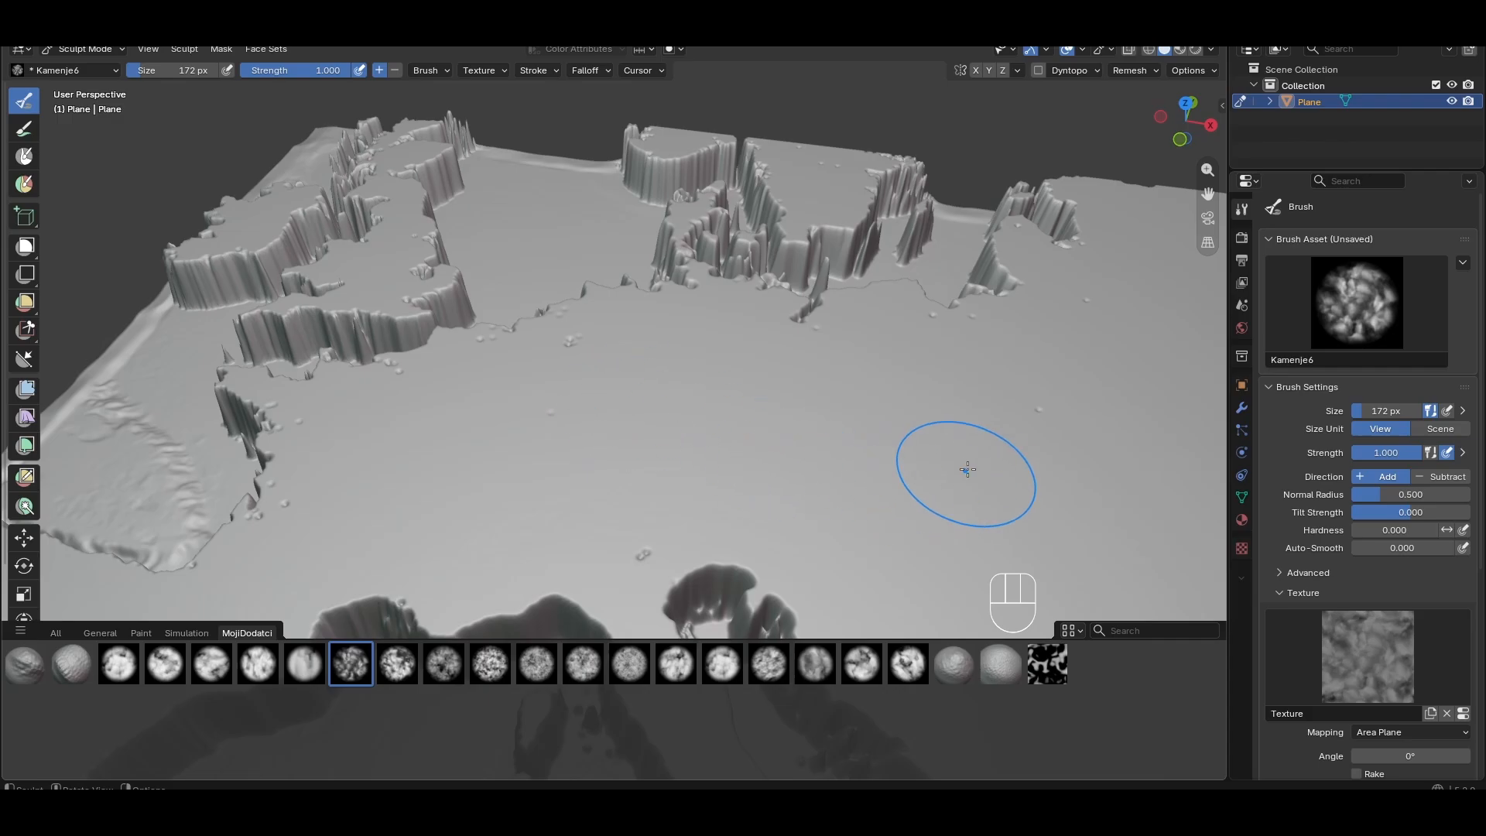
{"action": "mouse_move", "coordinate": [962, 467]}
{"action": "middle_mouse_down", "text": "shift"}
{"action": "mouse_move", "coordinate": [897, 315]}
{"action": "mouse_move", "coordinate": [889, 359]}
{"action": "middle_mouse_up", "text": "shift"}
{"action": "middle_click_drag", "start_coordinate": [630, 341], "coordinate": [597, 309], "text": "shift"}
{"action": "mouse_move", "coordinate": [701, 421]}
{"action": "middle_mouse_down", "text": "shift"}
{"action": "mouse_move", "coordinate": [665, 362]}
{"action": "mouse_move", "coordinate": [707, 431]}
{"action": "middle_mouse_up", "text": "shift"}
{"action": "scroll", "coordinate": [643, 348], "scroll_direction": "up", "scroll_amount": 2}
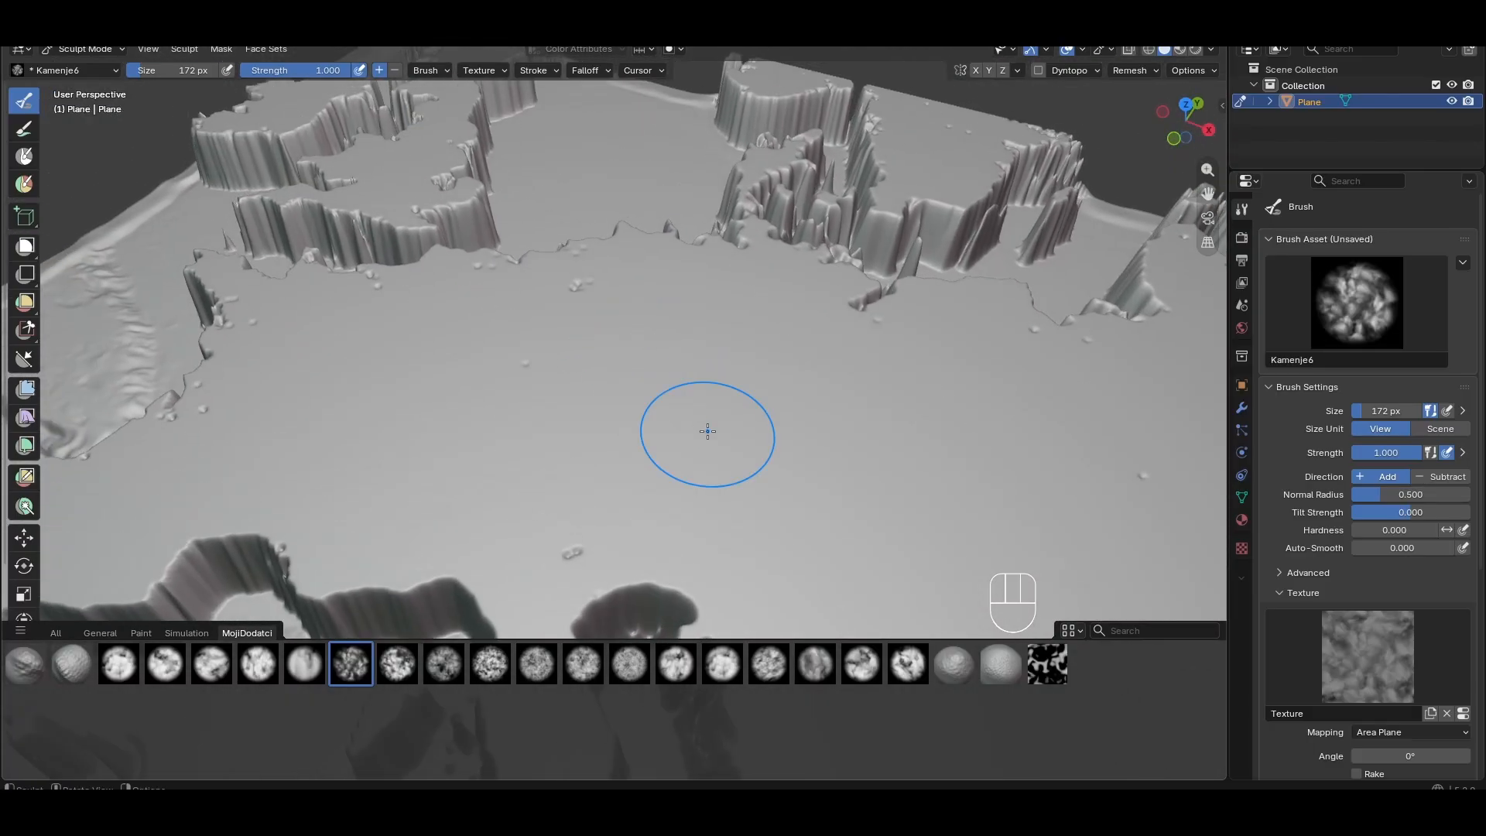
{"action": "left_click", "coordinate": [277, 70]}
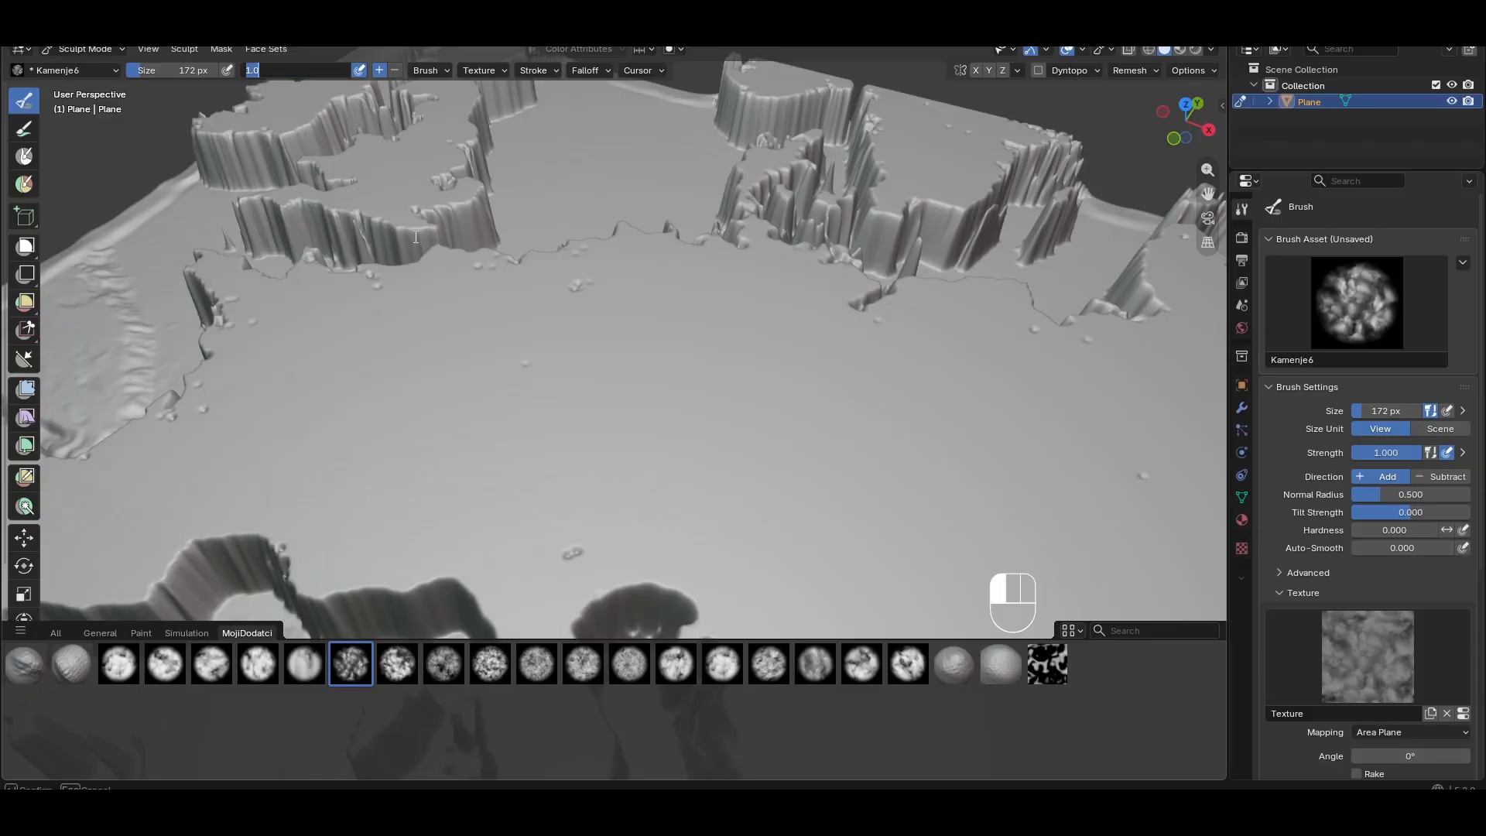
{"action": "left_click", "coordinate": [704, 424]}
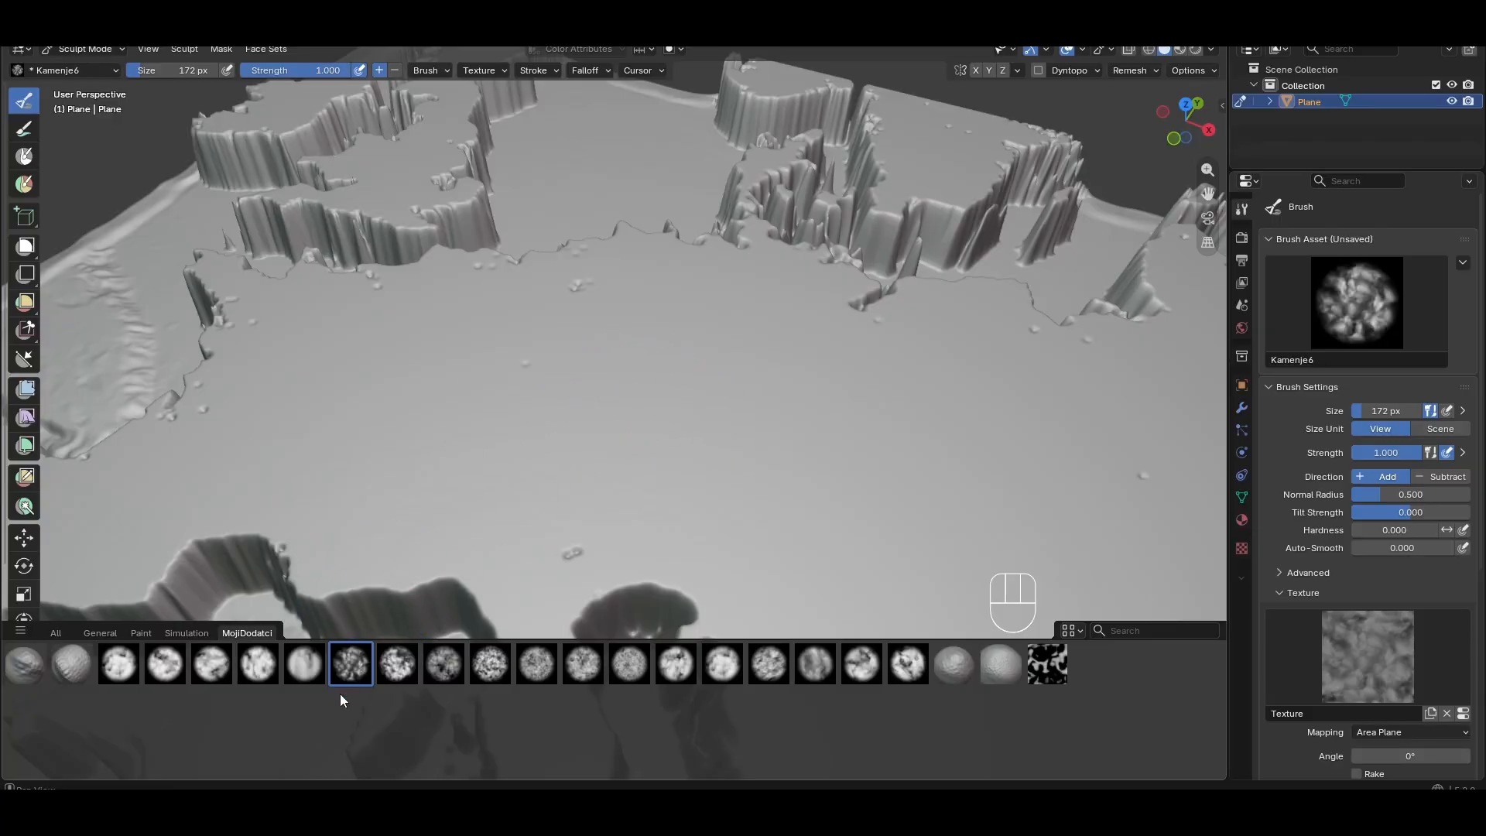
Try sculpting a rocky mound on the central land with the Kamenje2 brush, and undo the stroke
{"action": "left_click", "coordinate": [165, 663]}
{"action": "left_click_drag", "start_coordinate": [743, 398], "coordinate": [863, 460]}
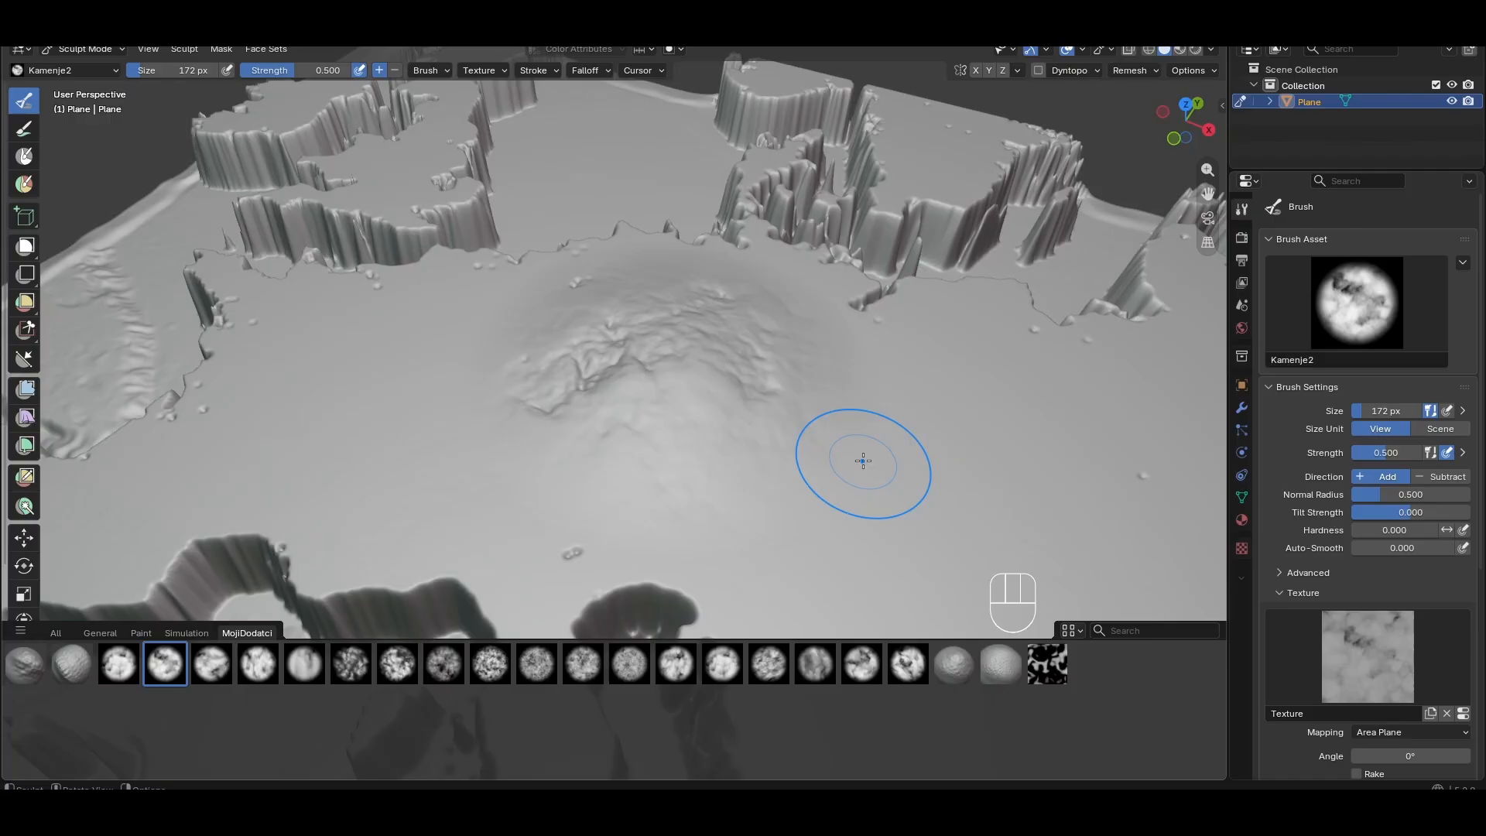
{"action": "key", "text": "ctrl+z"}
{"action": "left_click", "coordinate": [260, 677]}
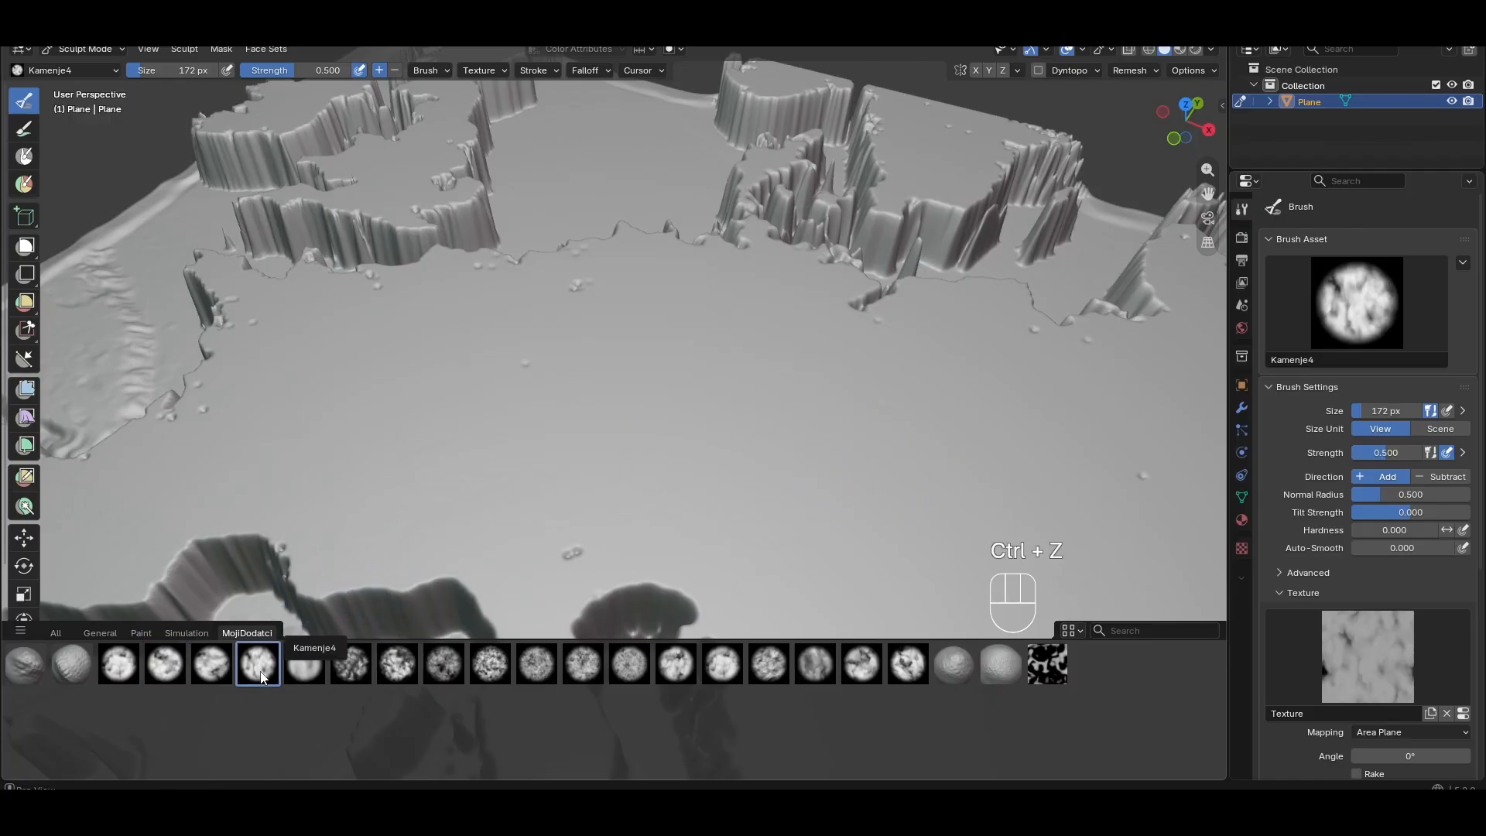
Set the Kamenje2 brush strength to 1.000, try a tall rocky mountain on the central land, and undo it
{"action": "left_click", "coordinate": [161, 665]}
{"action": "left_click_drag", "start_coordinate": [320, 72], "coordinate": [364, 72]}
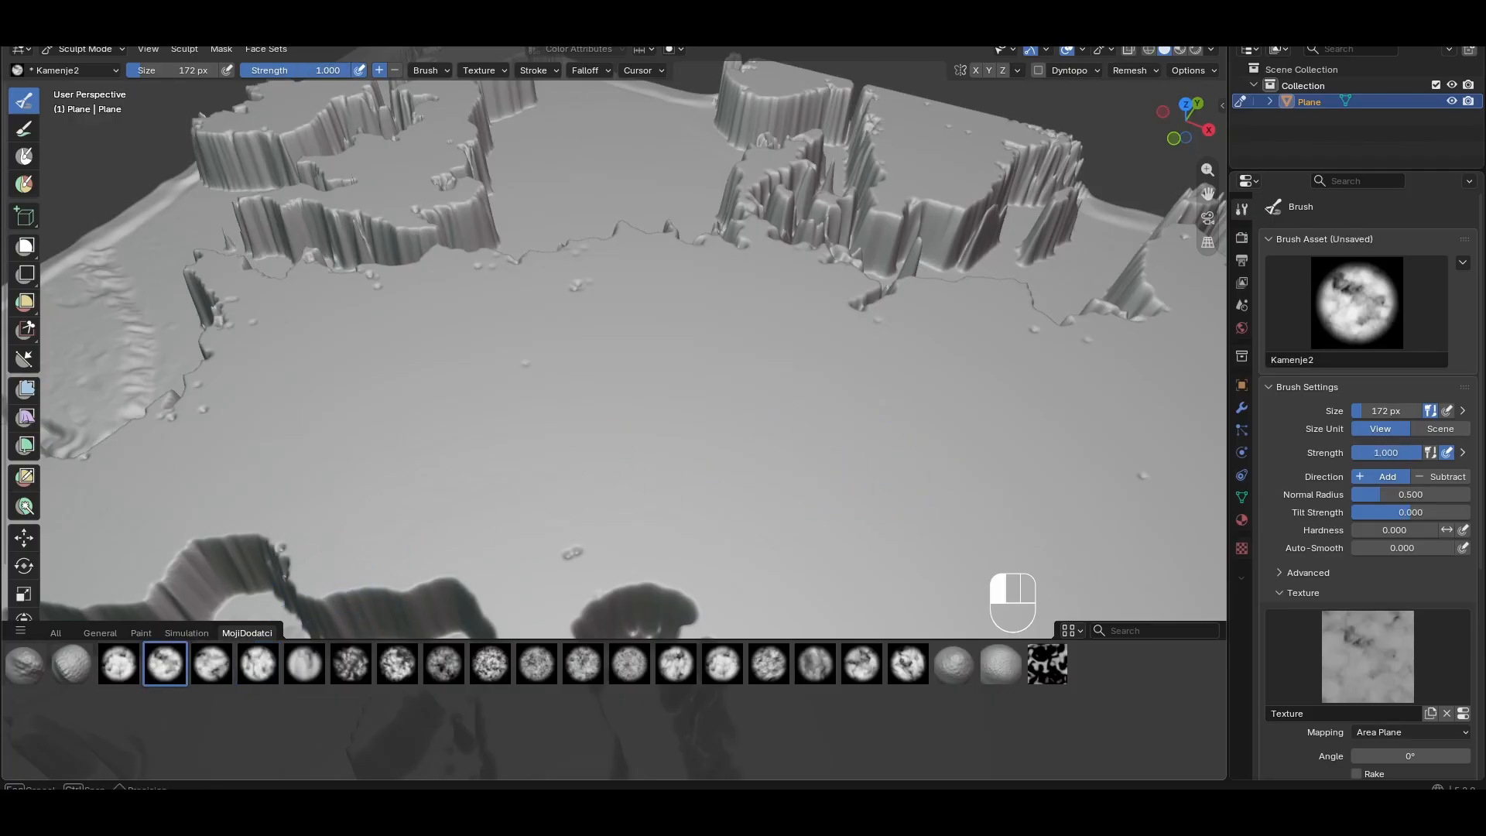
{"action": "left_click_drag", "start_coordinate": [673, 365], "coordinate": [832, 457]}
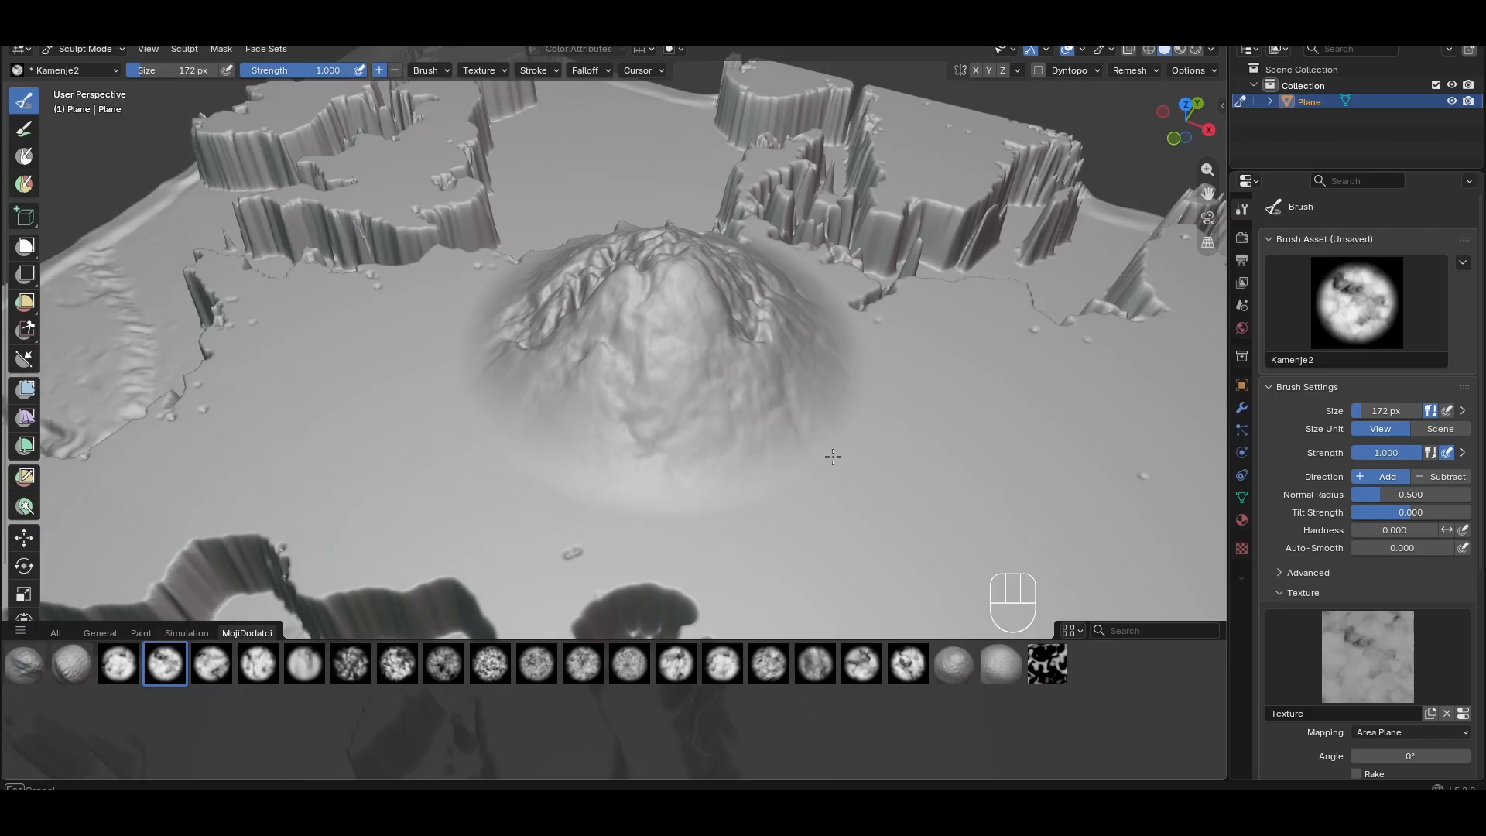
{"action": "scroll", "coordinate": [763, 445], "scroll_direction": "down", "scroll_amount": 2}
{"action": "mouse_move", "coordinate": [833, 456]}
{"action": "middle_mouse_down"}
{"action": "mouse_move", "coordinate": [763, 444]}
{"action": "mouse_move", "coordinate": [753, 601]}
{"action": "mouse_move", "coordinate": [975, 475]}
{"action": "mouse_move", "coordinate": [823, 317]}
{"action": "middle_mouse_up"}
{"action": "scroll", "coordinate": [763, 445], "scroll_direction": "up", "scroll_amount": 3}
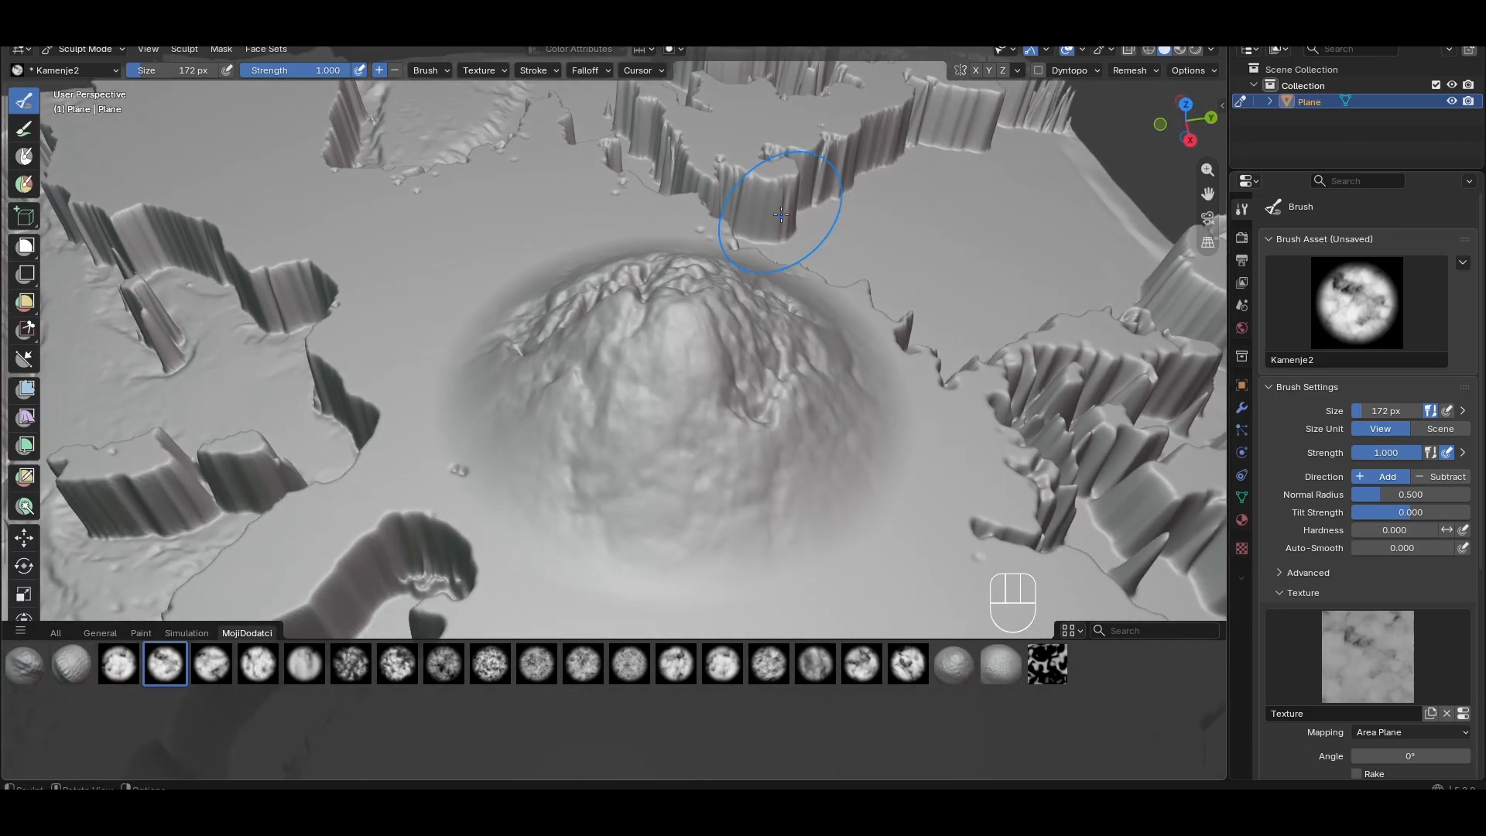
{"action": "key", "text": "ctrl+z"}
{"action": "key", "text": "ctrl+z"}
Try a mountain stroke with the Kamenje9 brush at strength 1.000 on the central land, and undo it
{"action": "left_click", "coordinate": [351, 664]}
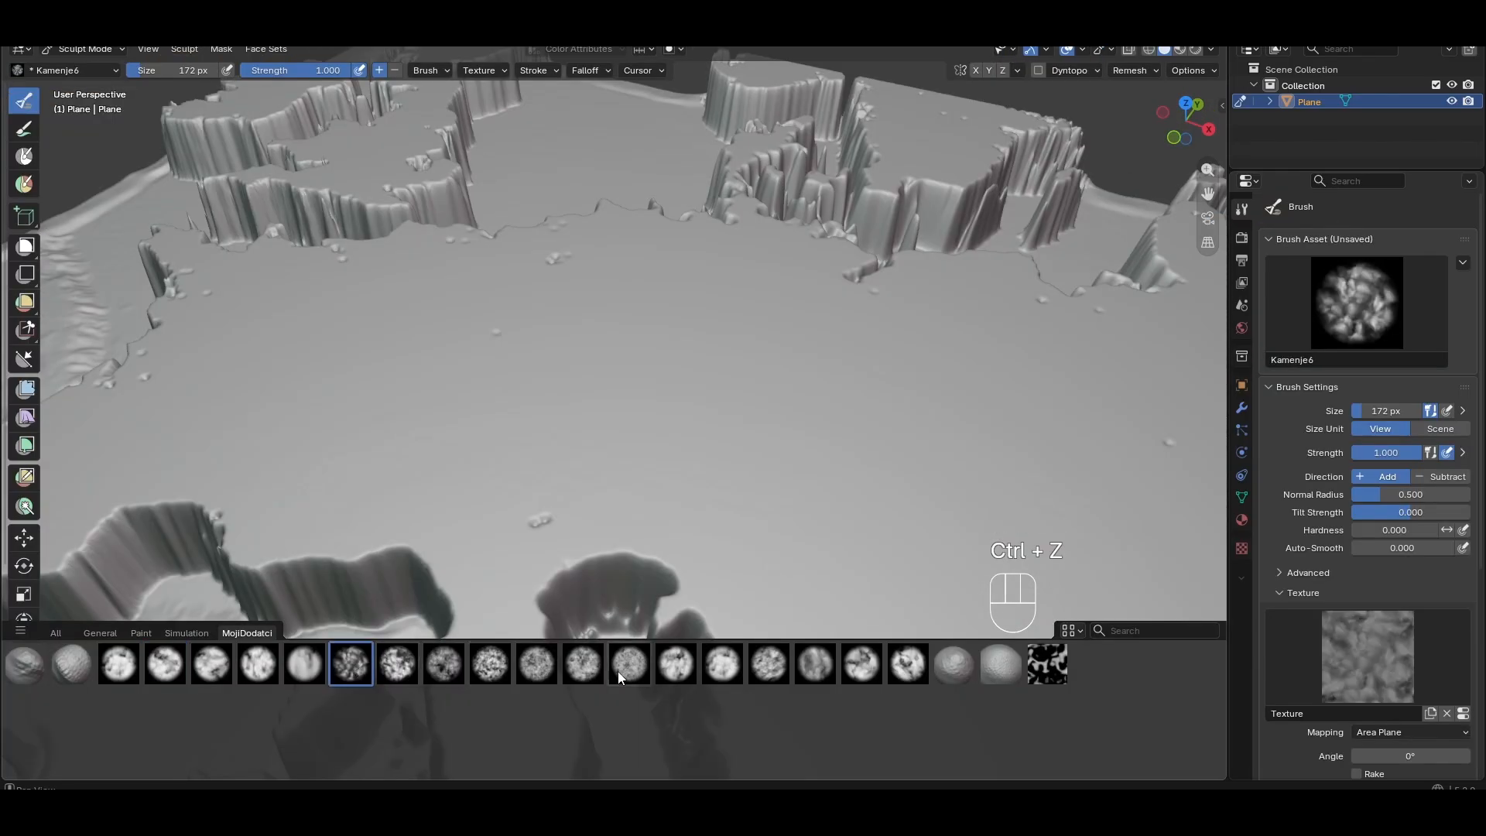
{"action": "left_click", "coordinate": [490, 663]}
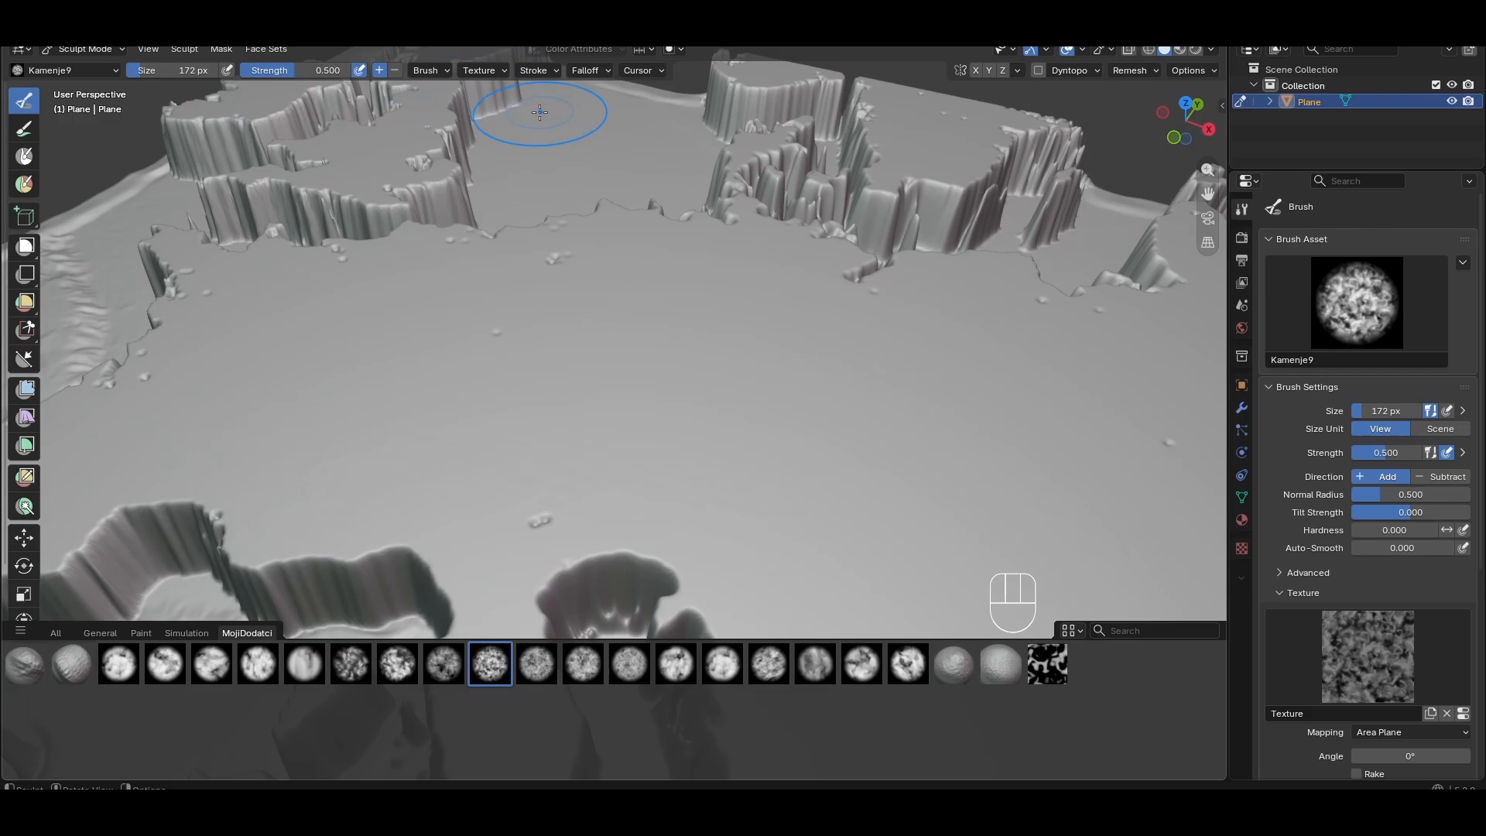
{"action": "left_click_drag", "start_coordinate": [270, 67], "coordinate": [352, 68]}
{"action": "left_click_drag", "start_coordinate": [615, 392], "coordinate": [816, 464]}
{"action": "mouse_move", "coordinate": [816, 464]}
{"action": "middle_mouse_down"}
{"action": "mouse_move", "coordinate": [328, 287]}
{"action": "mouse_move", "coordinate": [299, 293]}
{"action": "middle_mouse_up"}
{"action": "key", "text": "ctrl+z"}
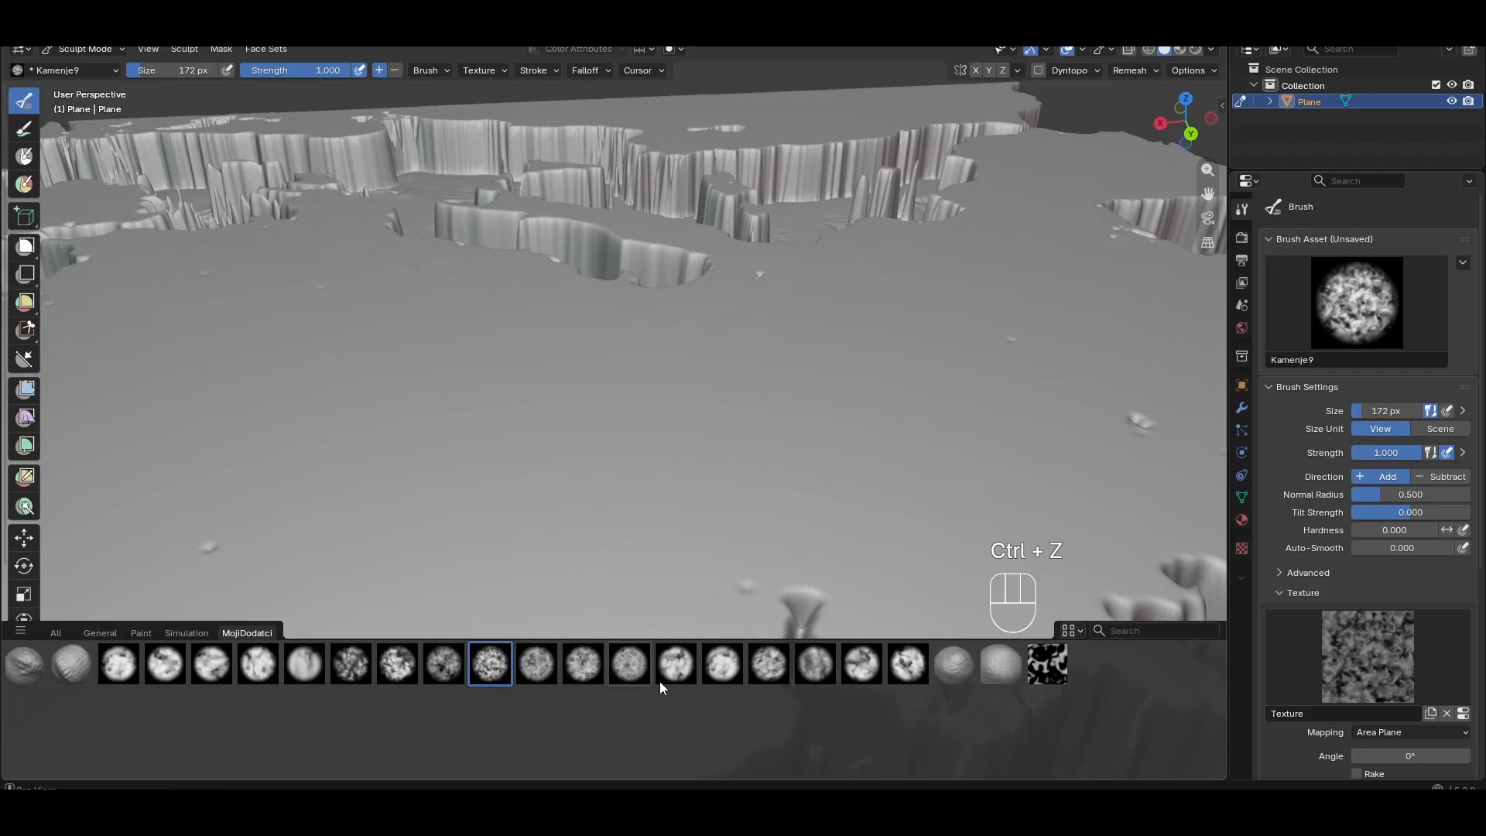
Try a mountain stroke with the vertically streaked rock brush at raised strength, and undo it
{"action": "left_click", "coordinate": [814, 664]}
{"action": "left_click_drag", "start_coordinate": [334, 70], "coordinate": [391, 70]}
{"action": "scroll", "coordinate": [481, 292], "scroll_direction": "down", "scroll_amount": 4}
{"action": "middle_click_drag", "start_coordinate": [482, 292], "coordinate": [699, 368]}
{"action": "scroll", "coordinate": [699, 368], "scroll_direction": "up", "scroll_amount": 2}
{"action": "left_click_drag", "start_coordinate": [725, 279], "coordinate": [872, 398]}
{"action": "key", "text": "ctrl+z"}
Try a mountain stroke with the Kamenje3 brush at raised strength on the central land, and undo it
{"action": "left_click", "coordinate": [206, 676]}
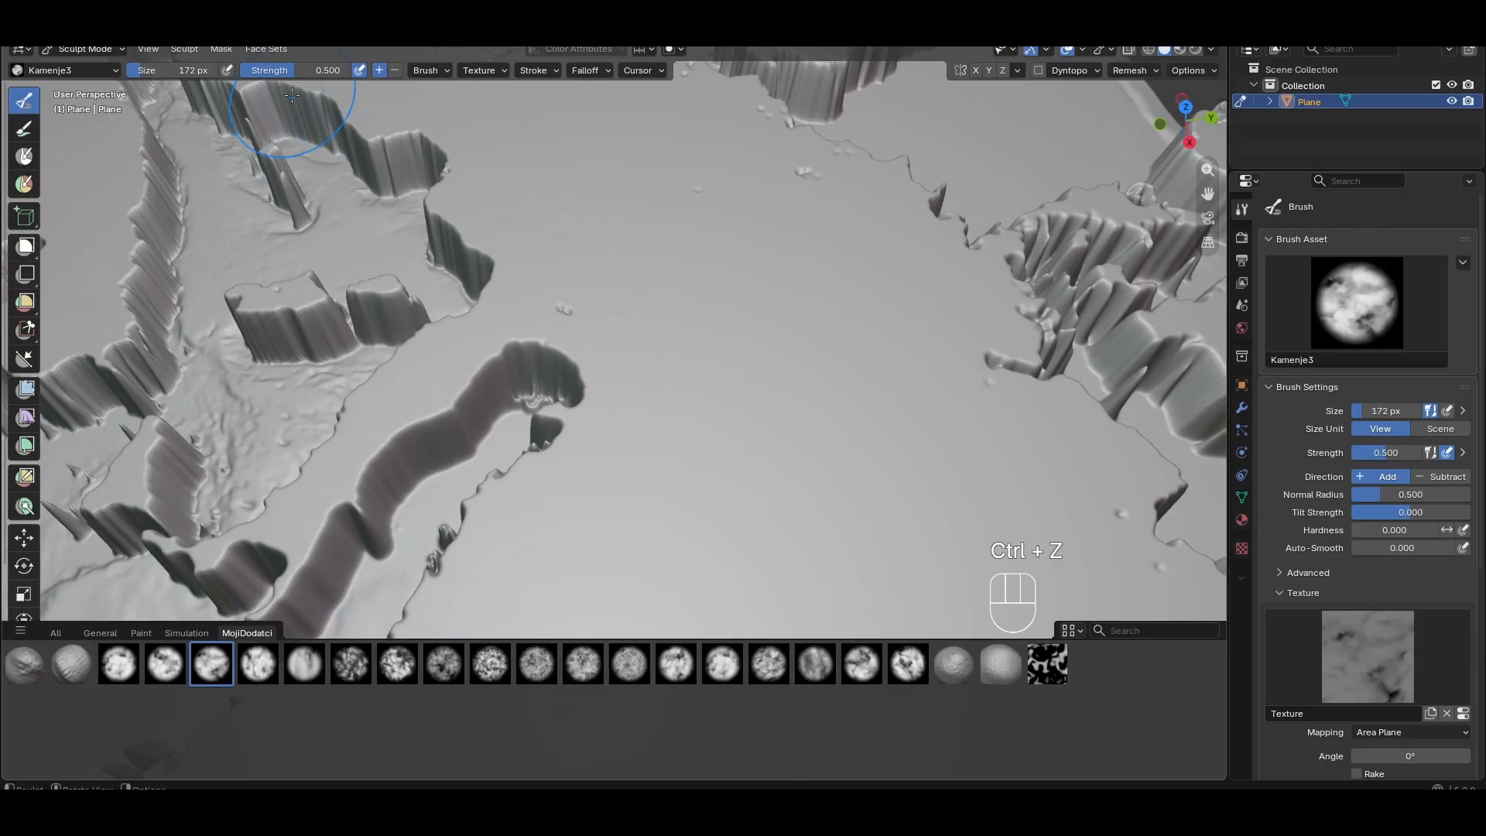
{"action": "left_click_drag", "start_coordinate": [334, 70], "coordinate": [390, 70]}
{"action": "left_click_drag", "start_coordinate": [597, 258], "coordinate": [842, 355]}
{"action": "key", "text": "ctrl+z"}
Sculpt a tall rocky mountain on the central land with the Kamenje4 brush at strength 1.000
{"action": "left_click", "coordinate": [257, 664]}
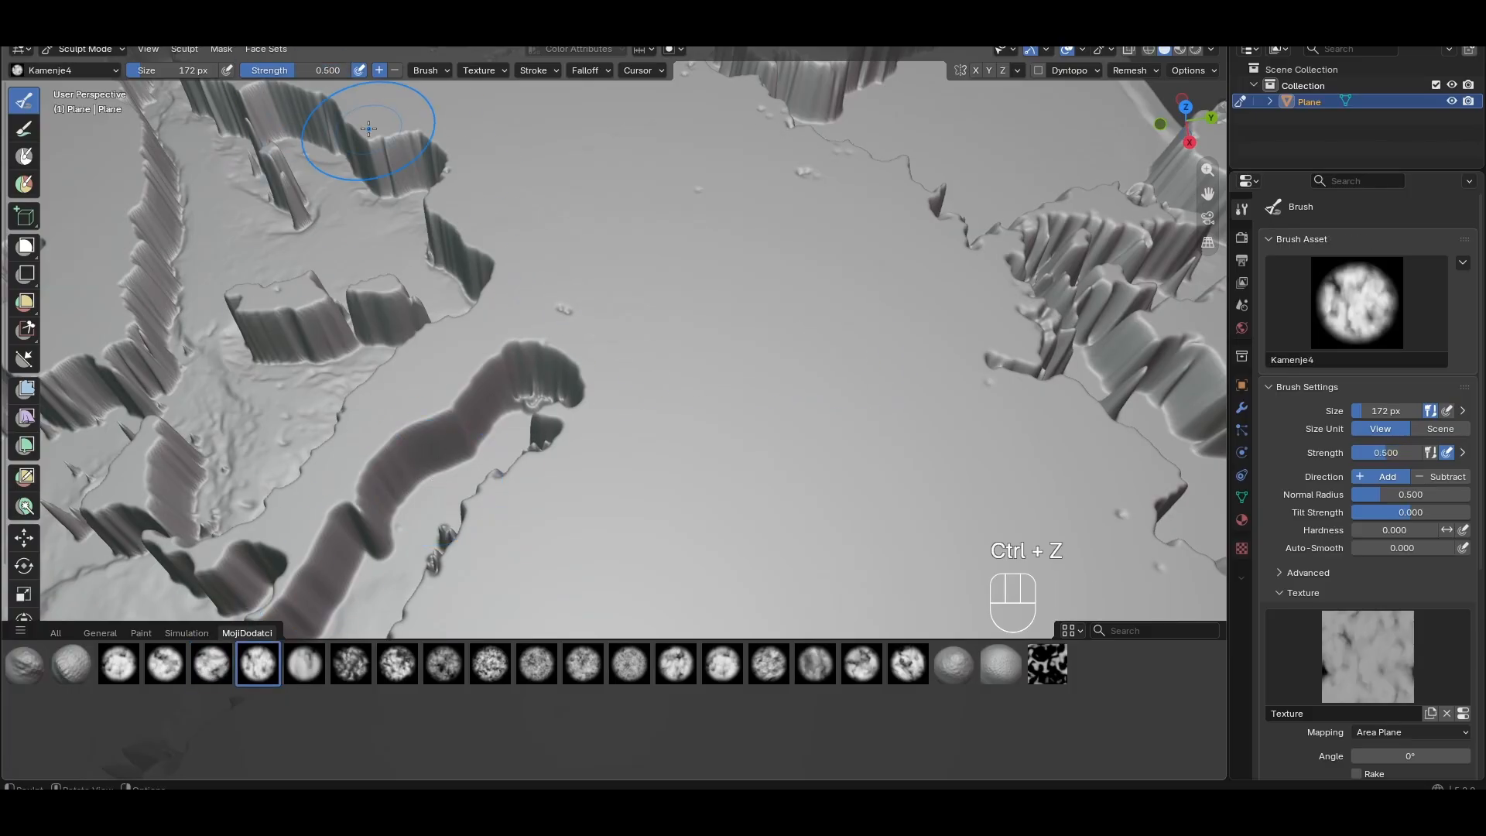
{"action": "left_click_drag", "start_coordinate": [619, 232], "coordinate": [842, 414]}
{"action": "middle_click_drag", "start_coordinate": [841, 414], "coordinate": [647, 391]}
{"action": "key", "text": "ctrl+z"}
{"action": "left_click_drag", "start_coordinate": [669, 468], "coordinate": [636, 438]}
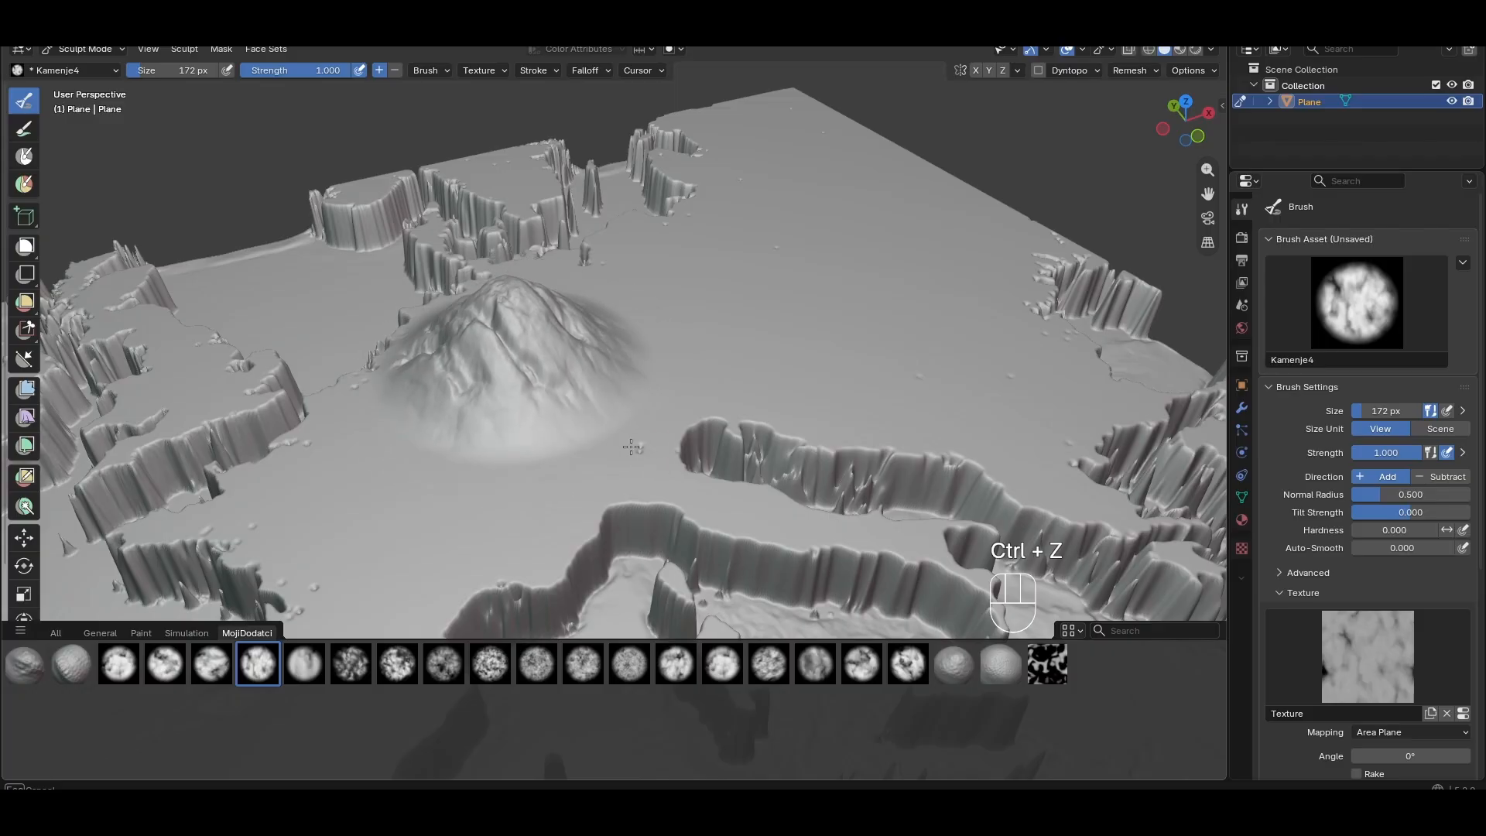
{"action": "middle_click_drag", "start_coordinate": [558, 398], "coordinate": [387, 387]}
{"action": "mouse_move", "coordinate": [693, 229]}
{"action": "middle_mouse_down", "text": "shift"}
{"action": "mouse_move", "coordinate": [702, 326]}
{"action": "mouse_move", "coordinate": [677, 375]}
{"action": "mouse_move", "coordinate": [531, 299]}
{"action": "mouse_move", "coordinate": [596, 332]}
{"action": "mouse_move", "coordinate": [666, 325]}
{"action": "middle_mouse_up", "text": "shift"}
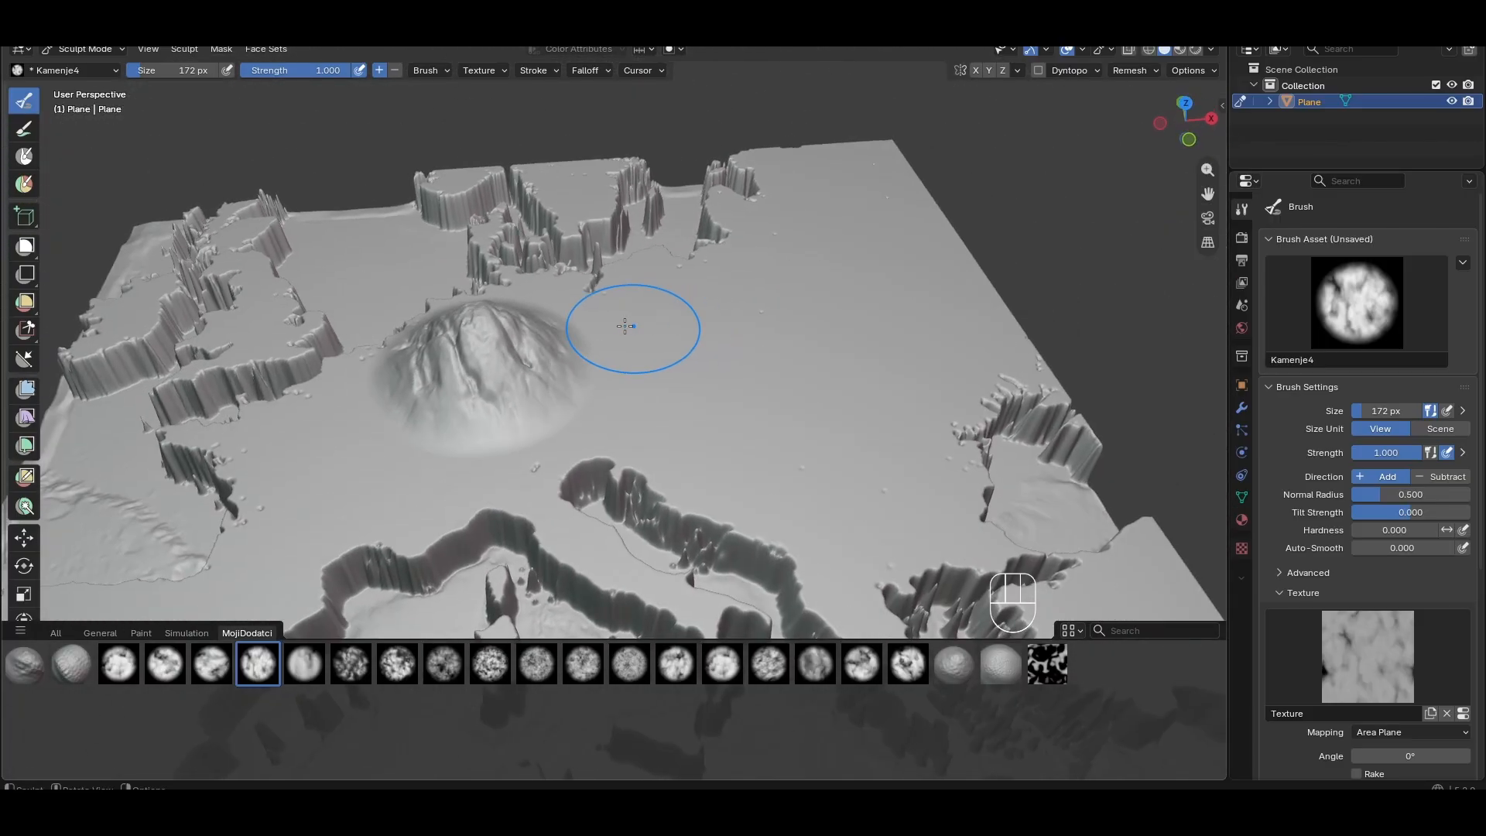
{"action": "mouse_move", "coordinate": [542, 348]}
{"action": "left_mouse_down"}
{"action": "mouse_move", "coordinate": [465, 388]}
{"action": "mouse_move", "coordinate": [524, 448]}
{"action": "mouse_move", "coordinate": [504, 415]}
{"action": "left_mouse_up"}
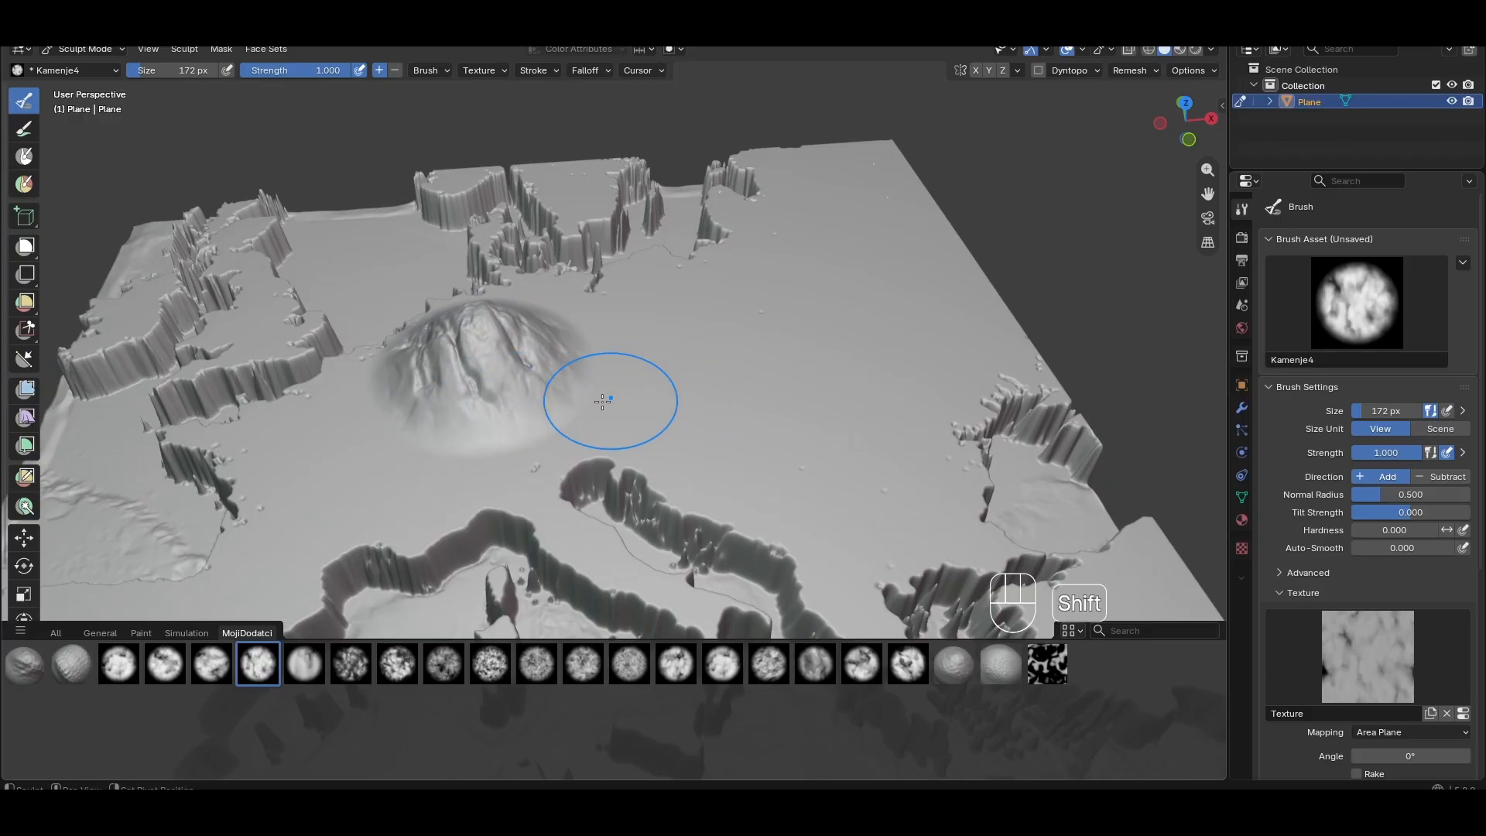
Examine the new mountain and the surrounding land from close up and from a wide view of the whole map
{"action": "middle_click_drag", "start_coordinate": [610, 398], "coordinate": [979, 425], "text": "shift"}
{"action": "middle_click_drag", "start_coordinate": [690, 457], "coordinate": [488, 464], "text": "shift"}
{"action": "scroll", "coordinate": [939, 355], "scroll_direction": "up", "scroll_amount": 1}
{"action": "mouse_move", "coordinate": [939, 355]}
{"action": "middle_mouse_down", "text": "shift"}
{"action": "mouse_move", "coordinate": [732, 274]}
{"action": "mouse_move", "coordinate": [695, 204]}
{"action": "mouse_move", "coordinate": [746, 405]}
{"action": "mouse_move", "coordinate": [797, 258]}
{"action": "mouse_move", "coordinate": [746, 415]}
{"action": "middle_mouse_up", "text": "shift"}
{"action": "scroll", "coordinate": [745, 297], "scroll_direction": "down", "scroll_amount": 2}
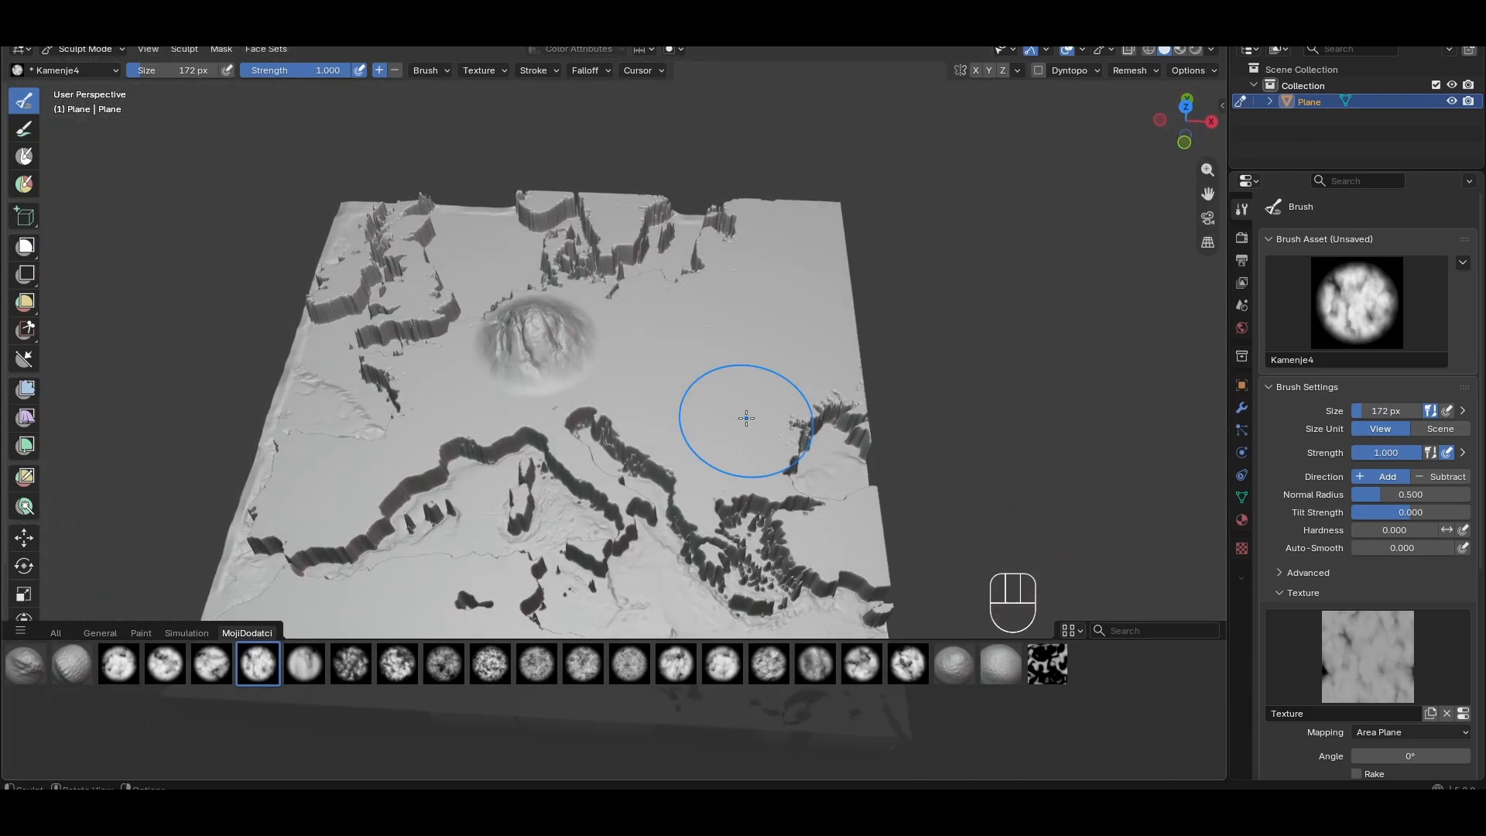
{"action": "scroll", "coordinate": [746, 418], "scroll_direction": "up", "scroll_amount": 3}
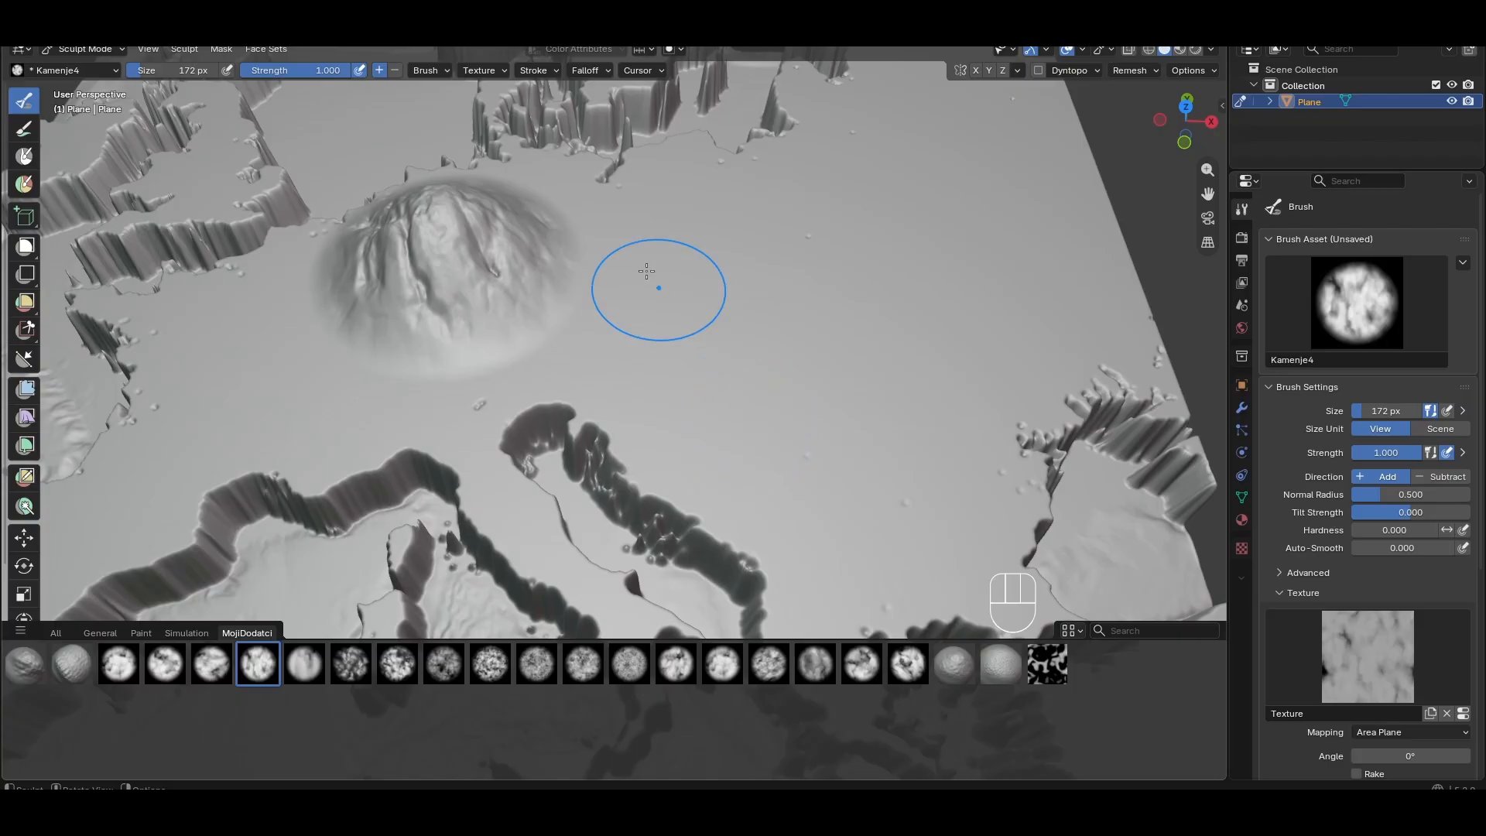
{"action": "left_click", "coordinate": [1083, 50]}
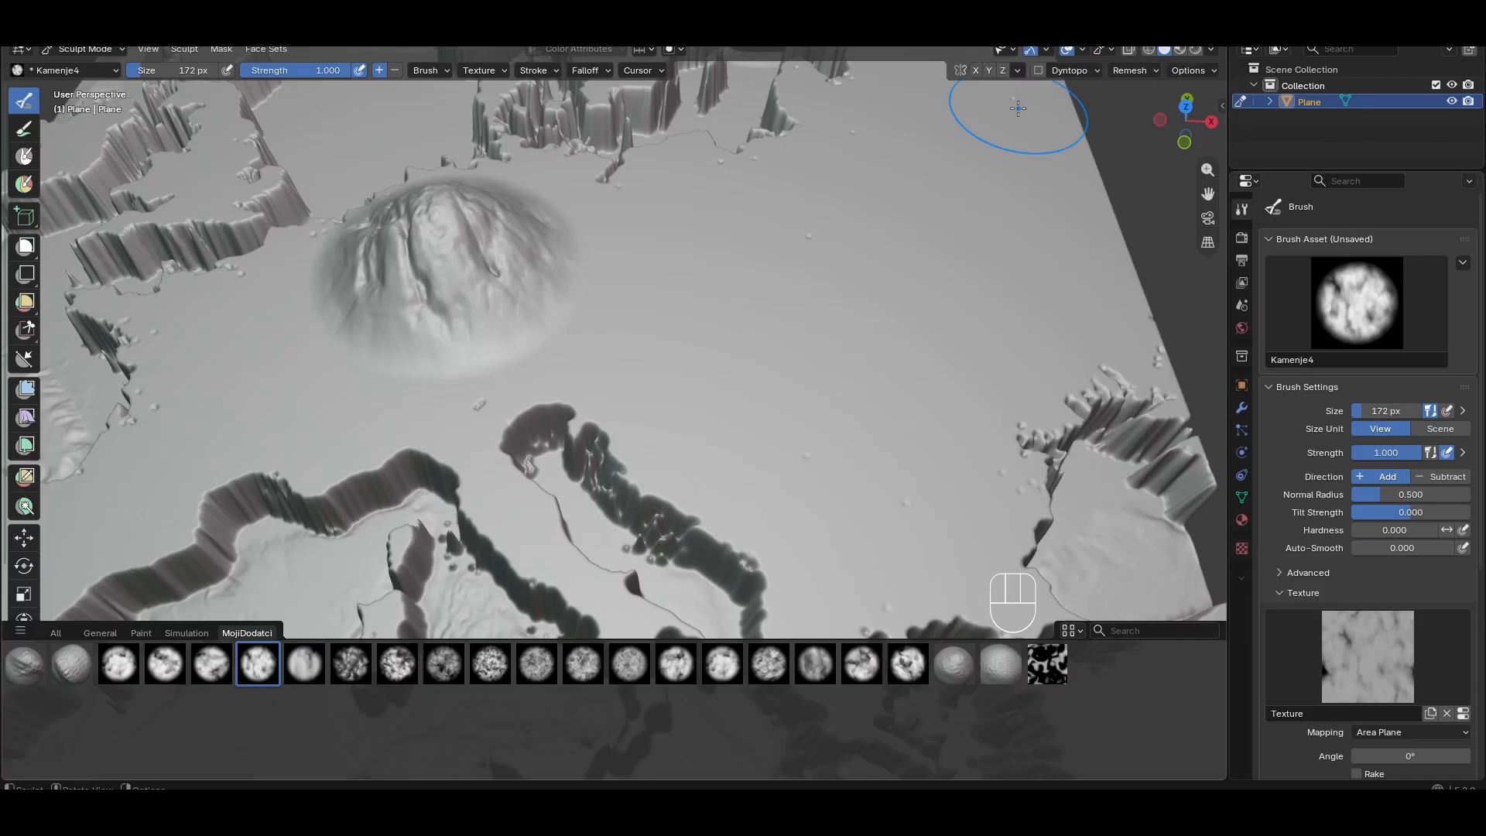
{"action": "scroll", "coordinate": [747, 332], "scroll_direction": "down", "scroll_amount": 4}
{"action": "middle_click_drag", "start_coordinate": [746, 332], "coordinate": [850, 404], "text": "shift"}
{"action": "scroll", "coordinate": [849, 404], "scroll_direction": "up", "scroll_amount": 5}
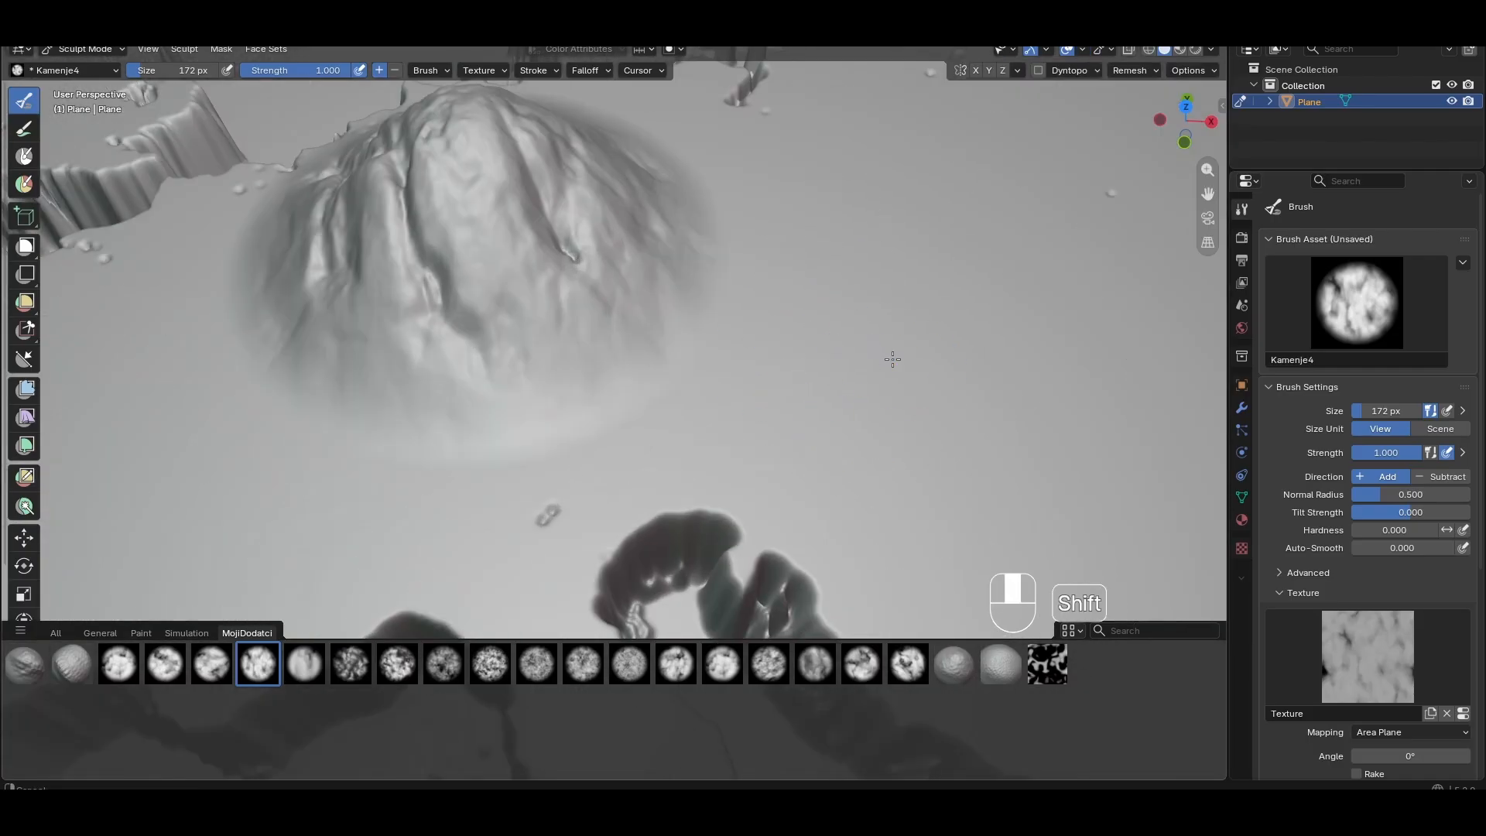
{"action": "middle_click_drag", "start_coordinate": [889, 358], "coordinate": [673, 425], "text": "shift"}
{"action": "scroll", "coordinate": [926, 278], "scroll_direction": "down", "scroll_amount": 2}
{"action": "scroll", "coordinate": [928, 282], "scroll_direction": "down", "scroll_amount": 3}
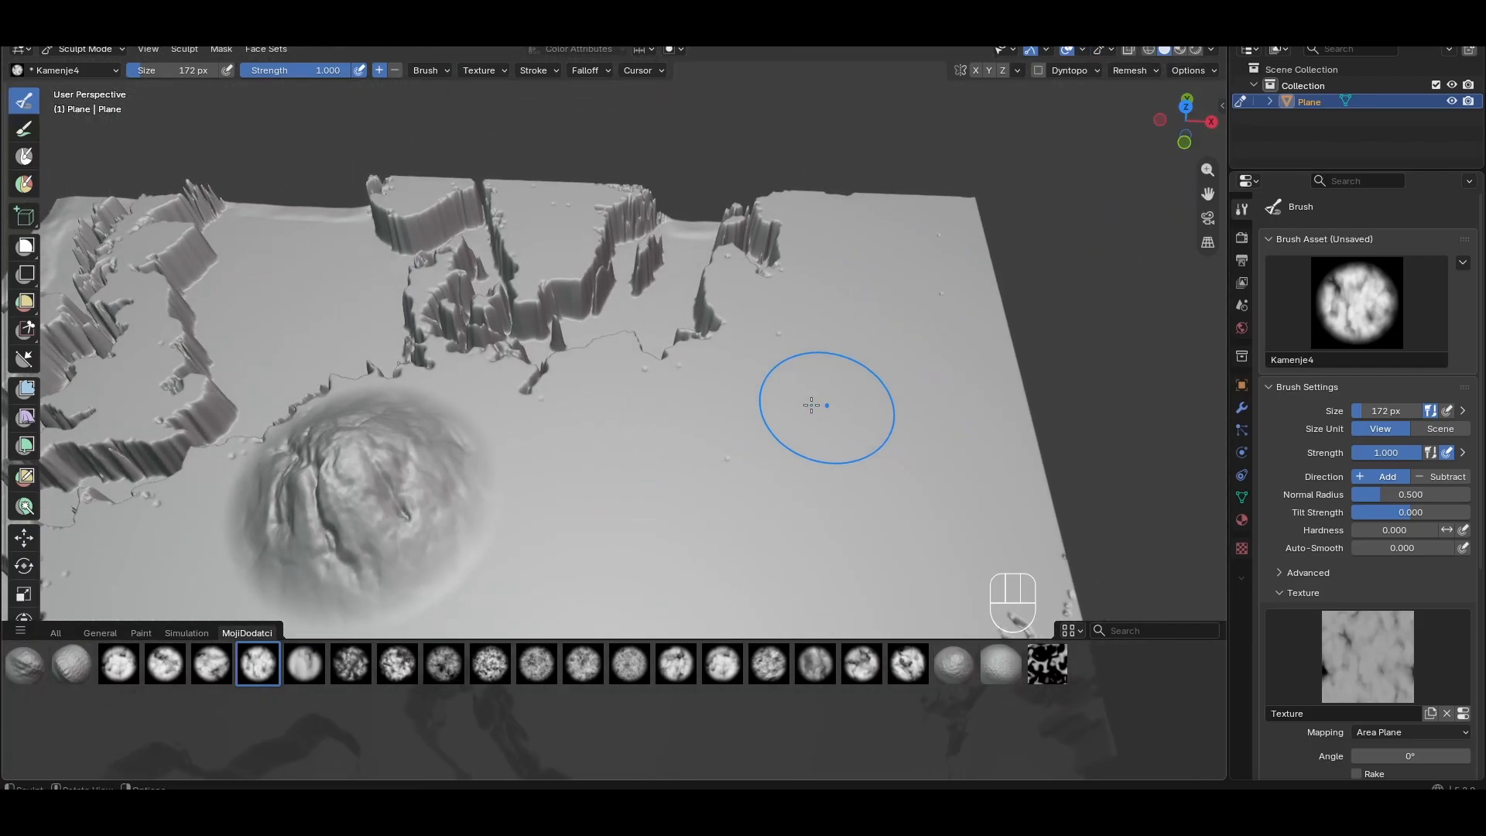
{"action": "scroll", "coordinate": [968, 395], "scroll_direction": "up", "scroll_amount": 2}
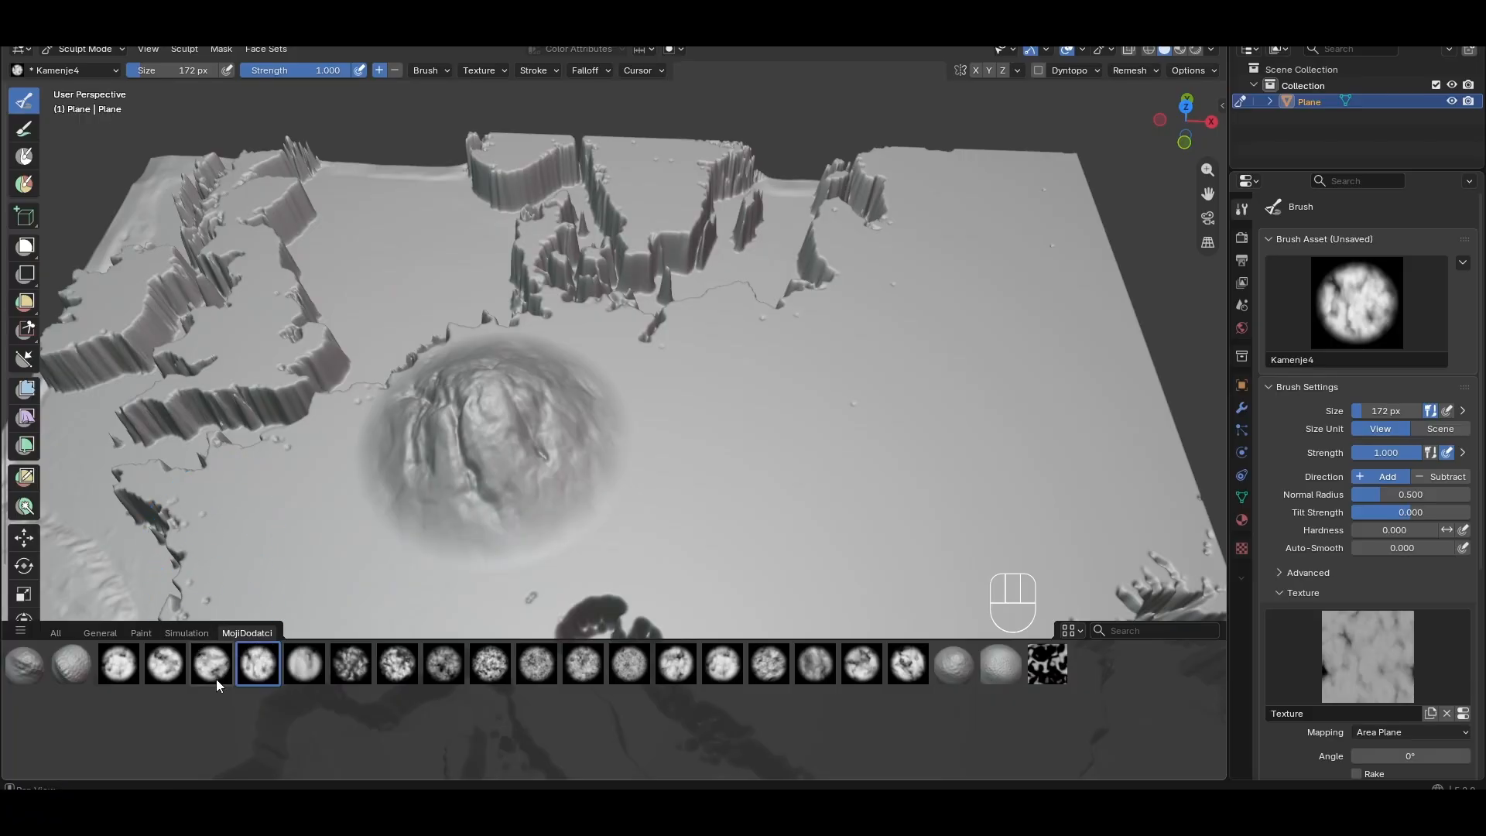
Select the standard Draw brush from the full brush catalog and set its Sculpt Plane to Z Plane
{"action": "left_click", "coordinate": [56, 633]}
{"action": "left_click", "coordinate": [532, 666]}
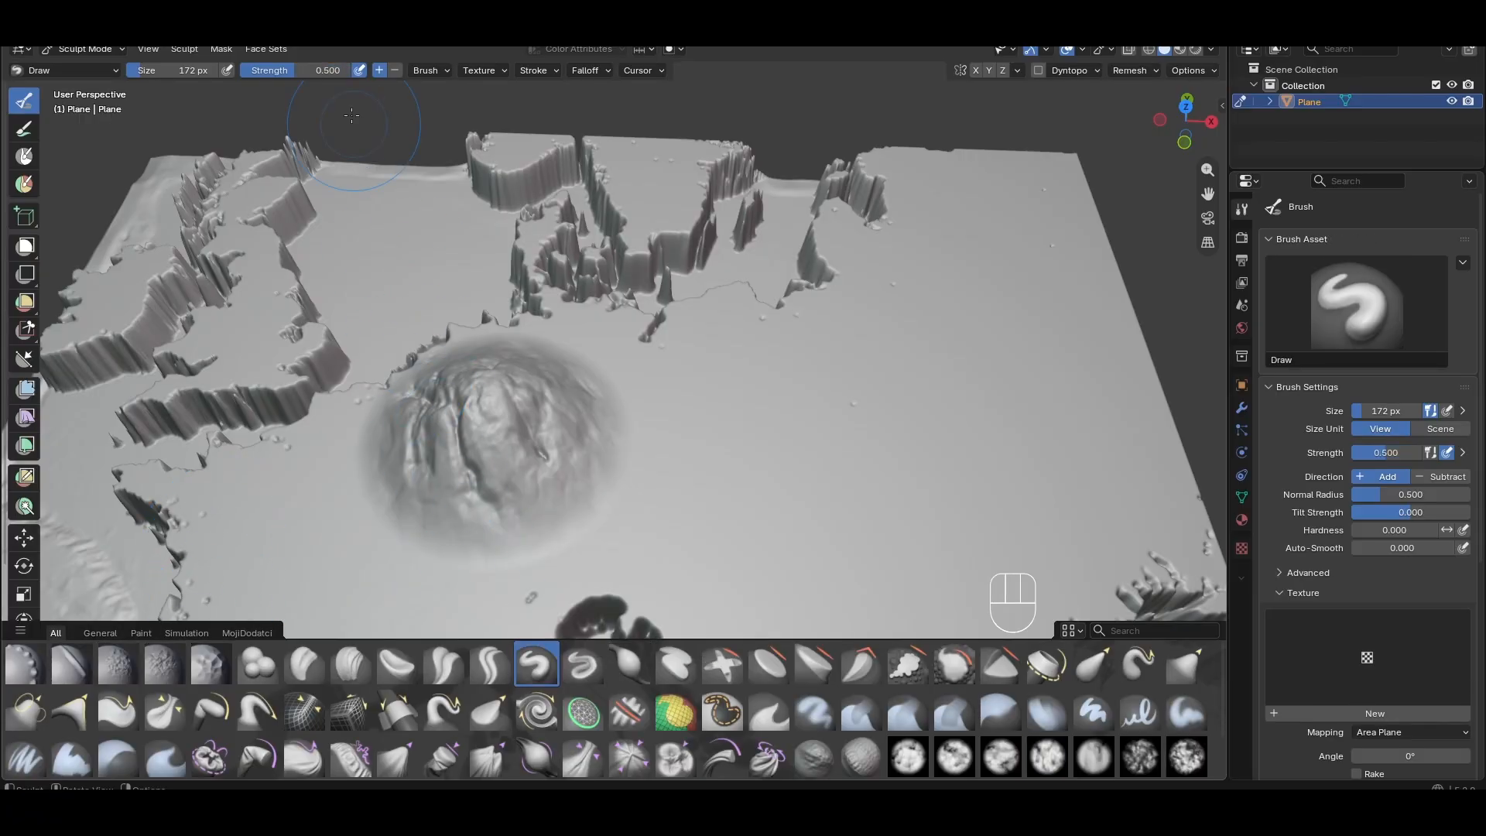
{"action": "left_click", "coordinate": [428, 74]}
{"action": "left_click", "coordinate": [468, 282]}
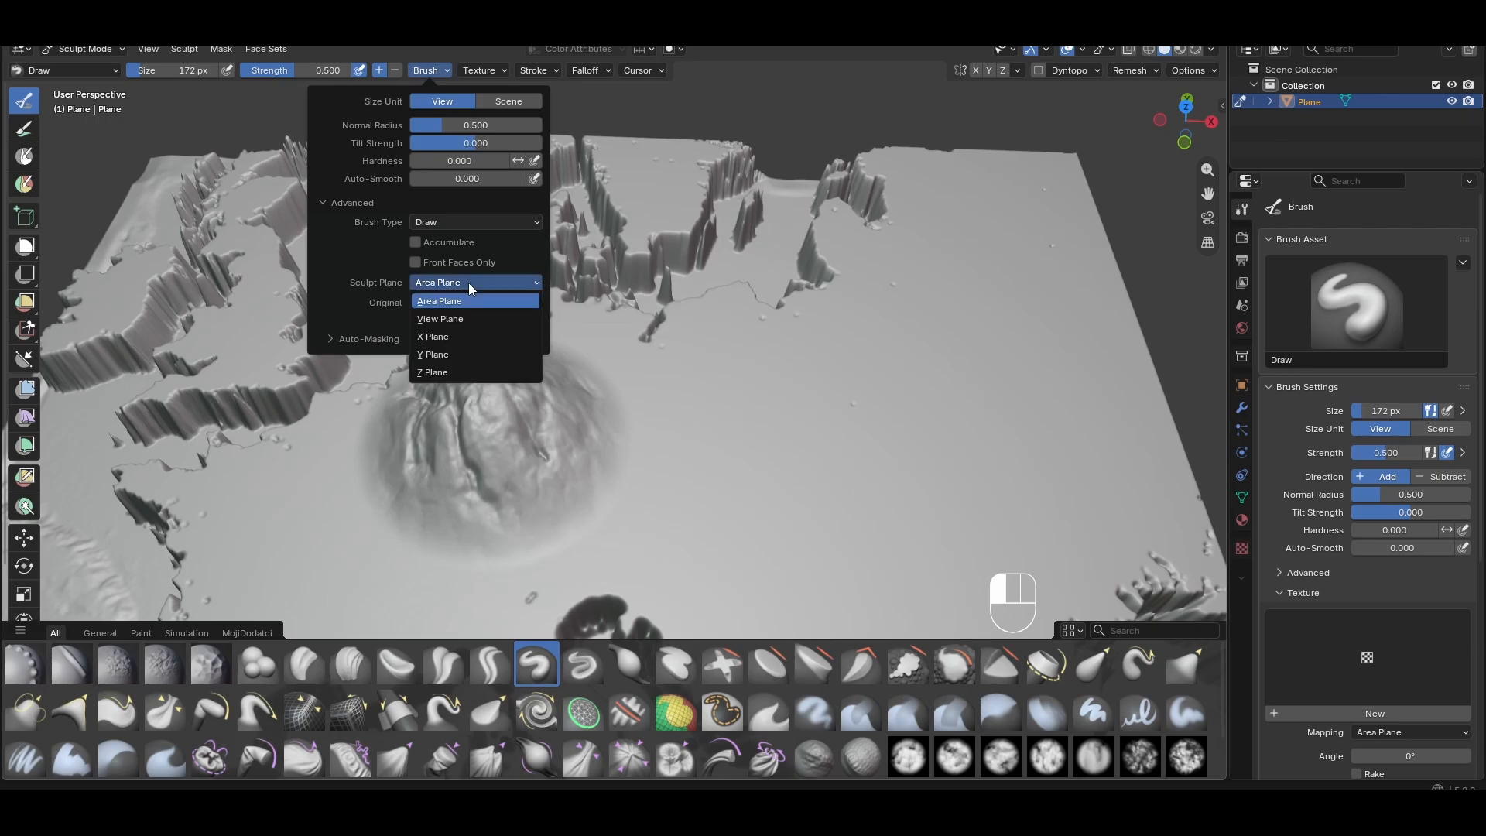
{"action": "left_click", "coordinate": [449, 372]}
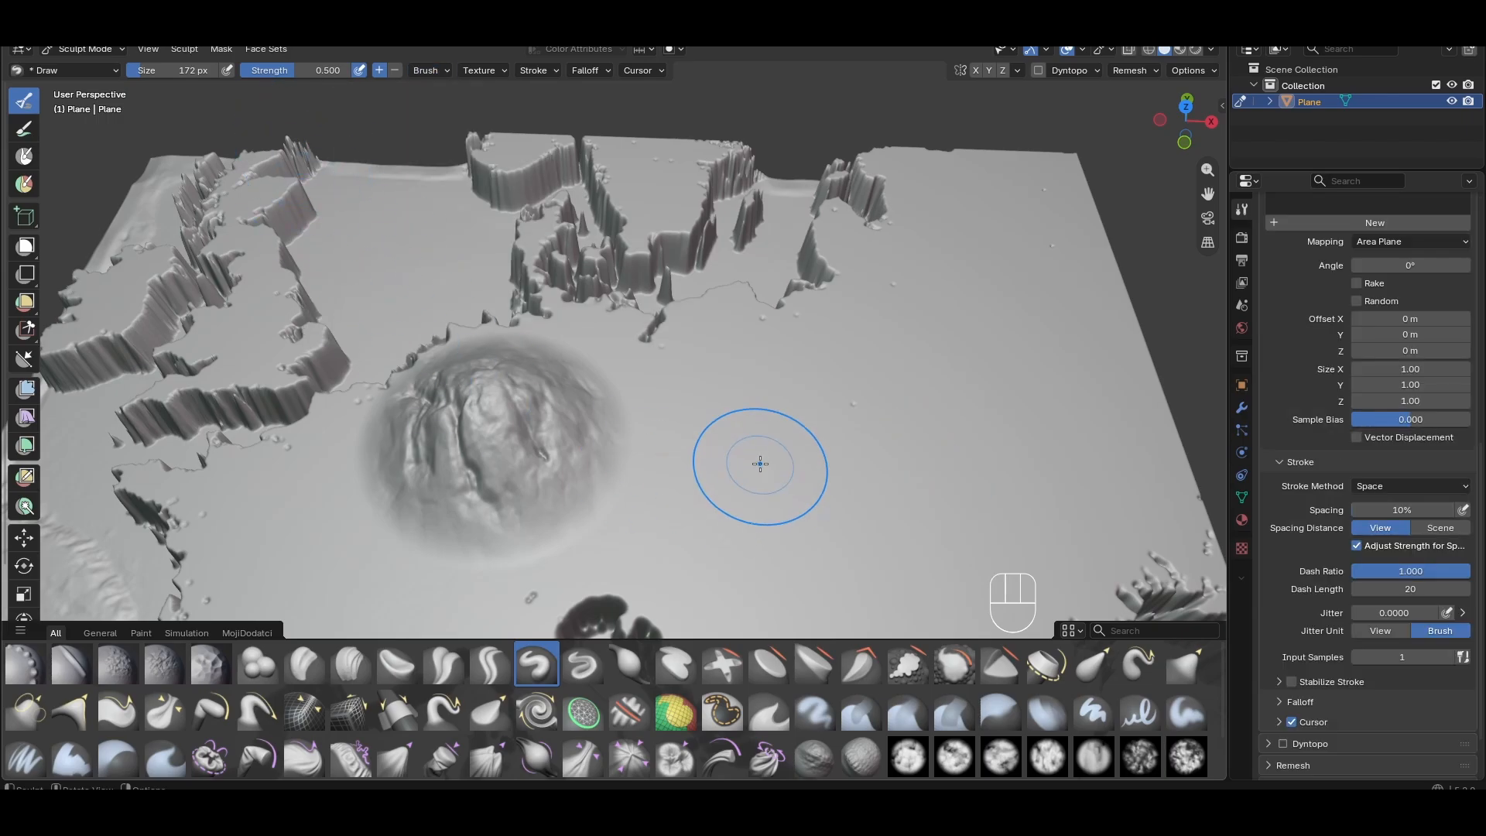
Sculpt a smooth bulge at the mountain's lower eastern slope with the Draw brush at strength 0.500
{"action": "scroll", "coordinate": [756, 458], "scroll_direction": "down", "scroll_amount": 3}
{"action": "scroll", "coordinate": [647, 465], "scroll_direction": "up", "scroll_amount": 3}
{"action": "mouse_move", "coordinate": [647, 465]}
{"action": "middle_mouse_down", "text": "shift"}
{"action": "mouse_move", "coordinate": [805, 446]}
{"action": "mouse_move", "coordinate": [607, 206]}
{"action": "middle_mouse_up", "text": "shift"}
{"action": "scroll", "coordinate": [805, 446], "scroll_direction": "up", "scroll_amount": 5}
{"action": "left_click_drag", "start_coordinate": [726, 347], "coordinate": [691, 363]}
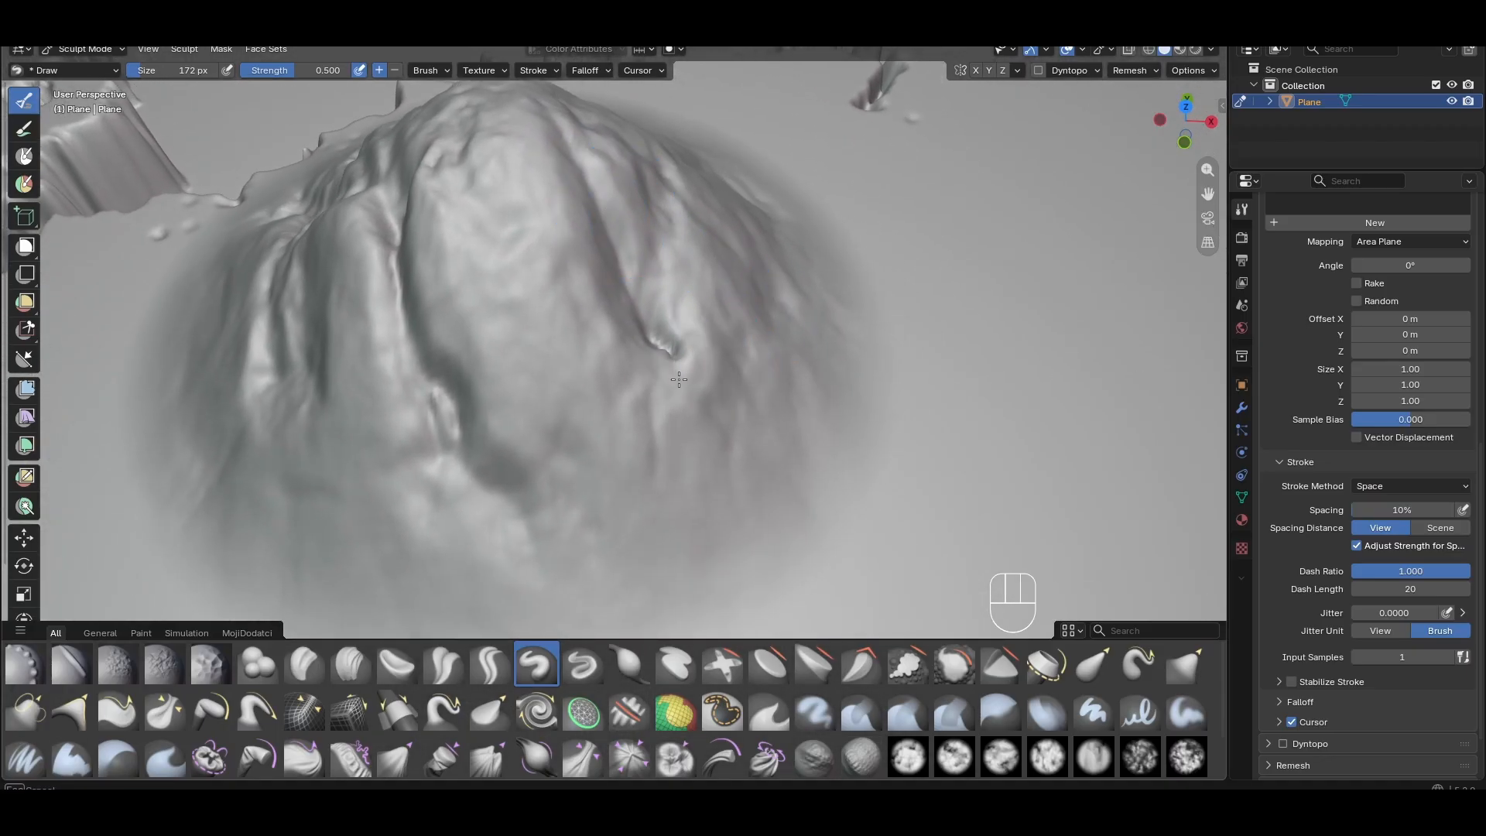
{"action": "scroll", "coordinate": [754, 401], "scroll_direction": "down", "scroll_amount": 4}
{"action": "middle_click_drag", "start_coordinate": [755, 401], "coordinate": [742, 438]}
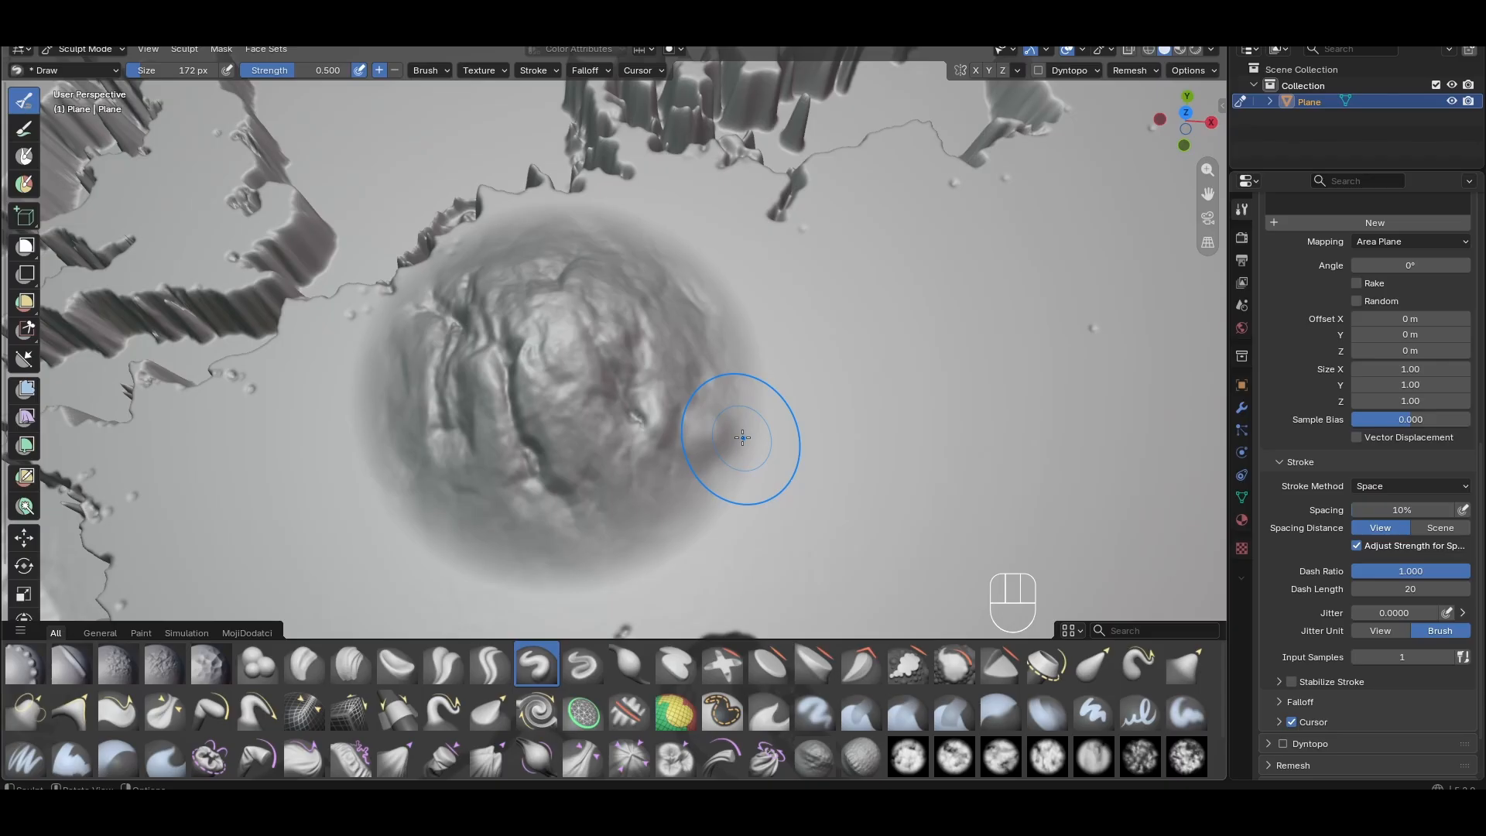
Examine the mesh grid density around the mountain in Edit Mode from a close top view
{"action": "key", "text": "Tab"}
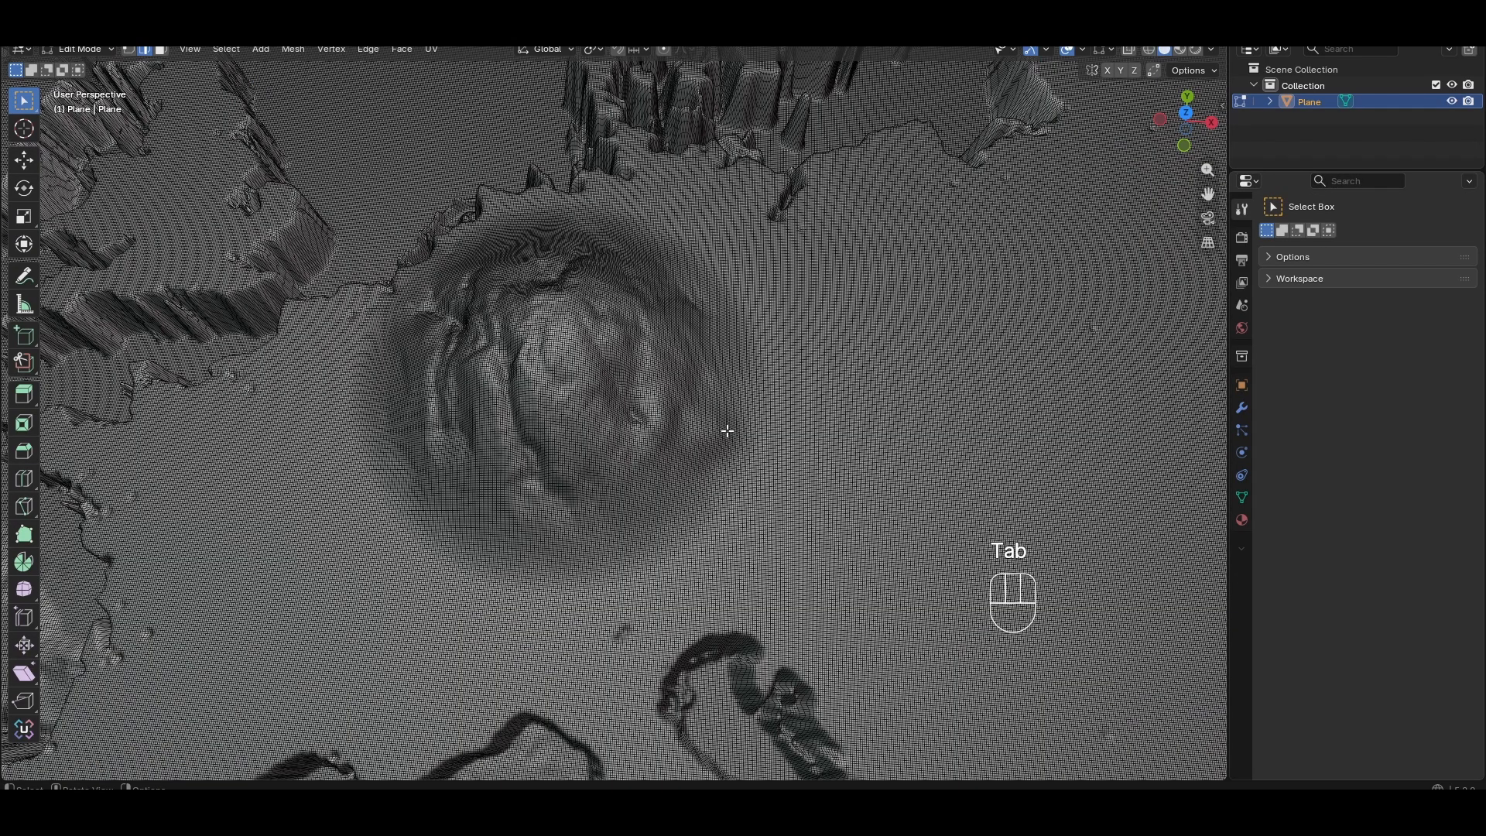
{"action": "key", "text": "KP_7"}
{"action": "scroll", "coordinate": [727, 431], "scroll_direction": "up", "scroll_amount": 6}
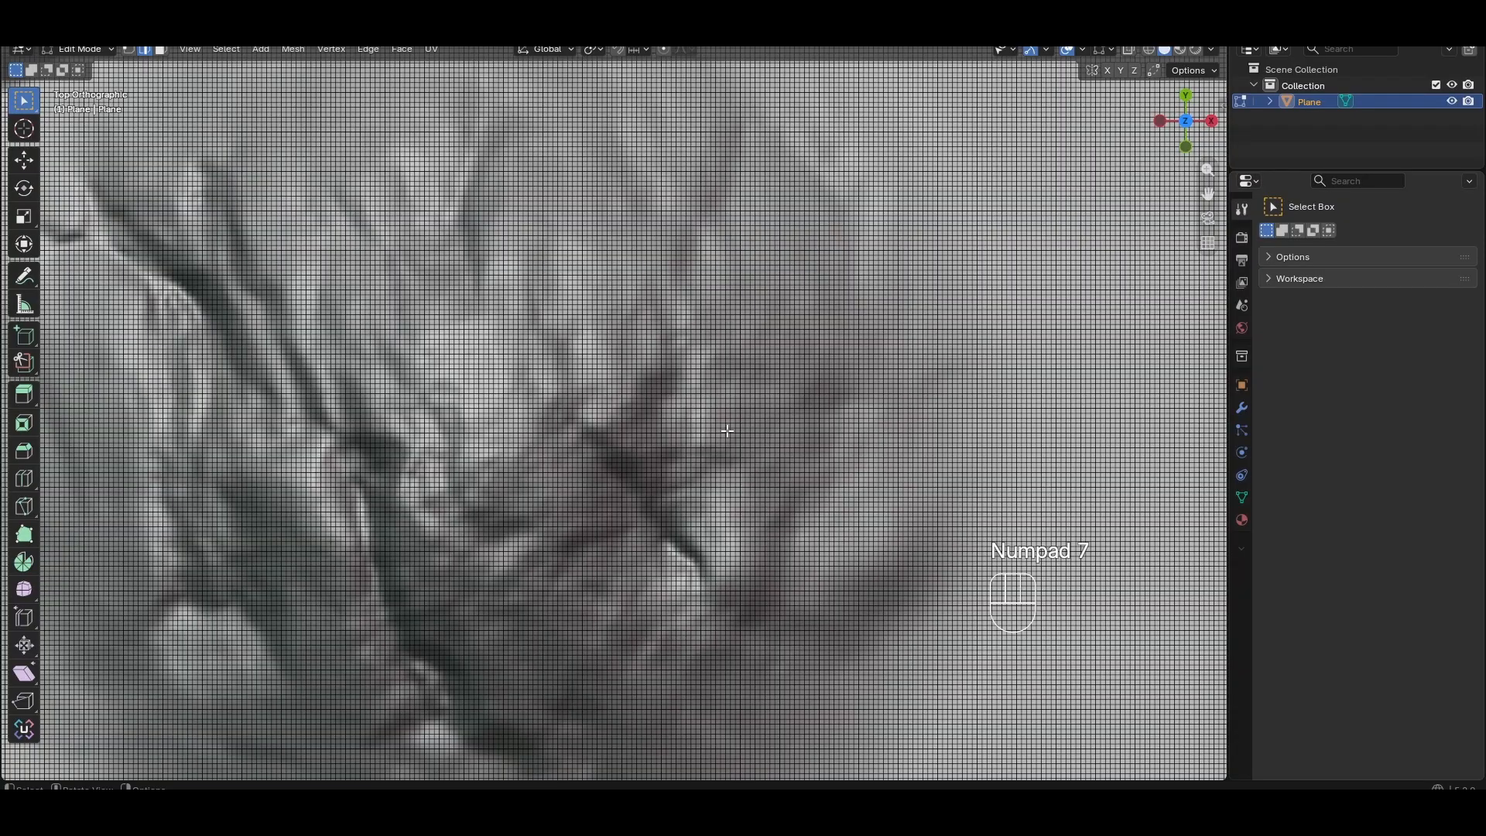
Check the mesh grid over the mountain from above and return the terrain to Sculpt Mode
{"action": "scroll", "coordinate": [727, 431], "scroll_direction": "down", "scroll_amount": 4}
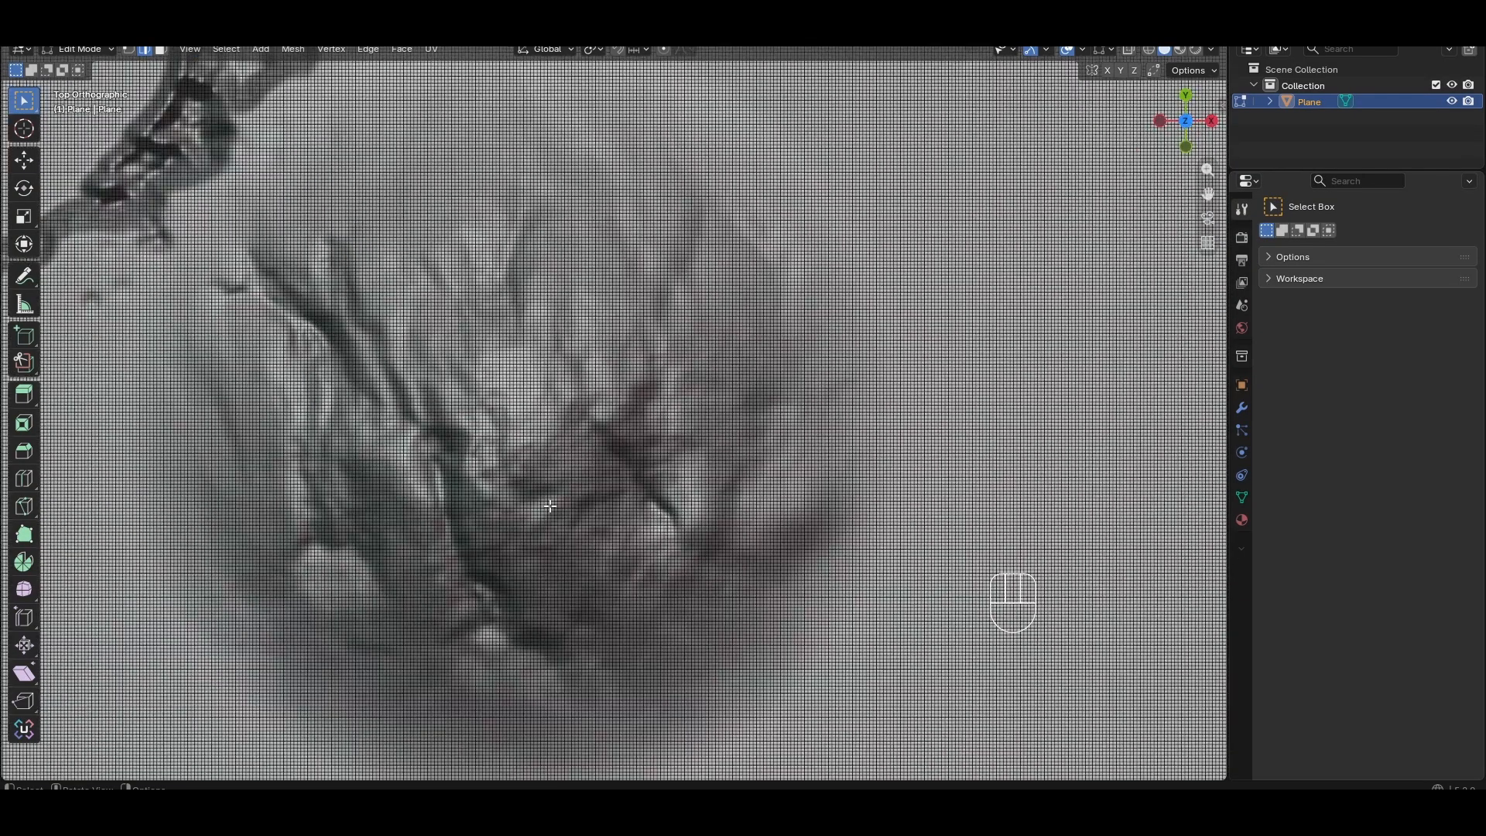
{"action": "scroll", "coordinate": [703, 555], "scroll_direction": "up", "scroll_amount": 2}
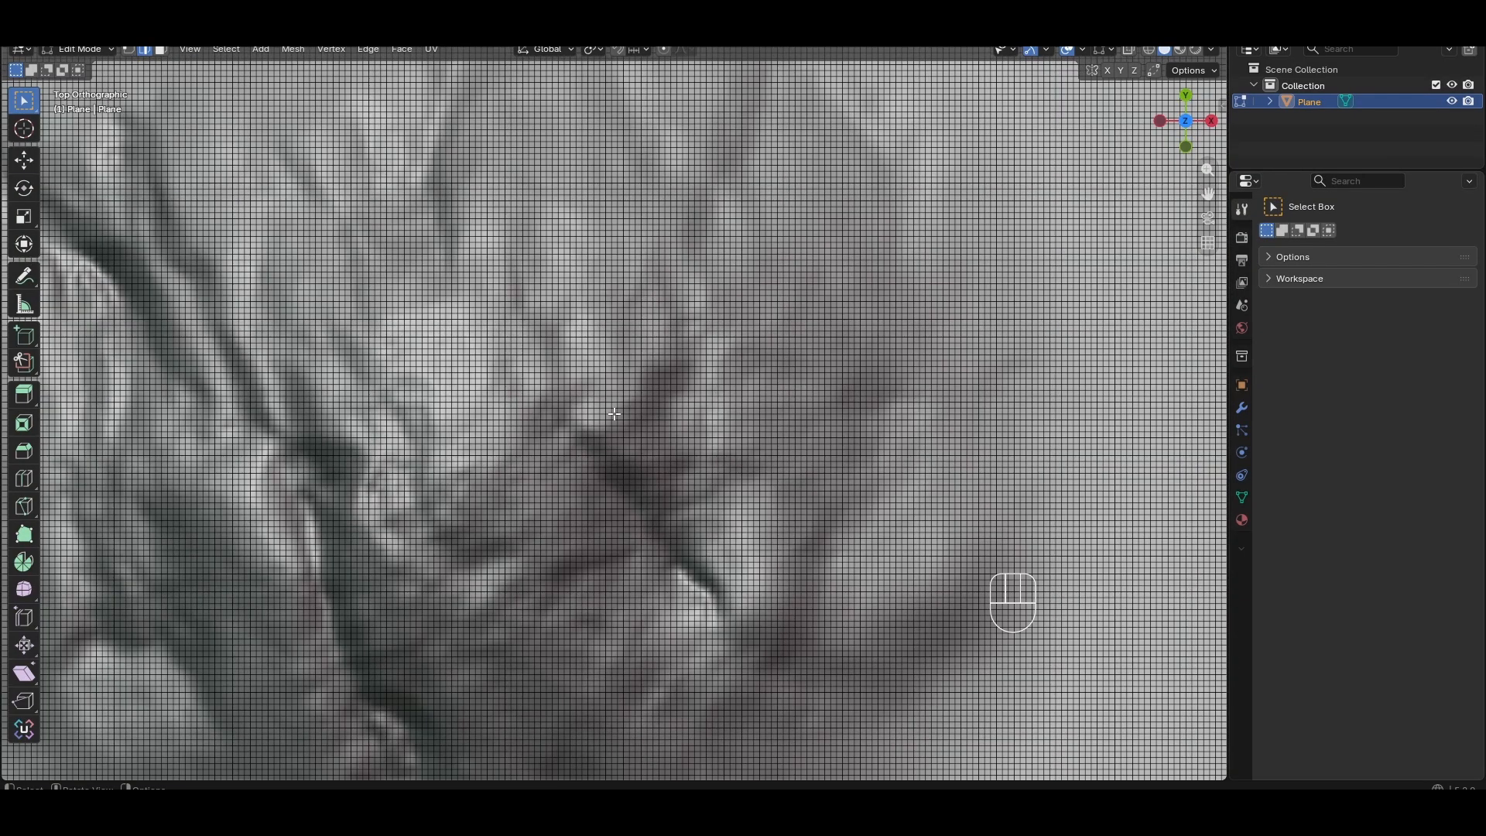
{"action": "key", "text": "Tab"}
Select the custom Kamenje8 brush for the flat land east of the mountain and set its direction to Subtract
{"action": "mouse_move", "coordinate": [856, 491]}
{"action": "middle_mouse_down"}
{"action": "mouse_move", "coordinate": [769, 332]}
{"action": "mouse_move", "coordinate": [746, 332]}
{"action": "mouse_move", "coordinate": [777, 491]}
{"action": "middle_mouse_up"}
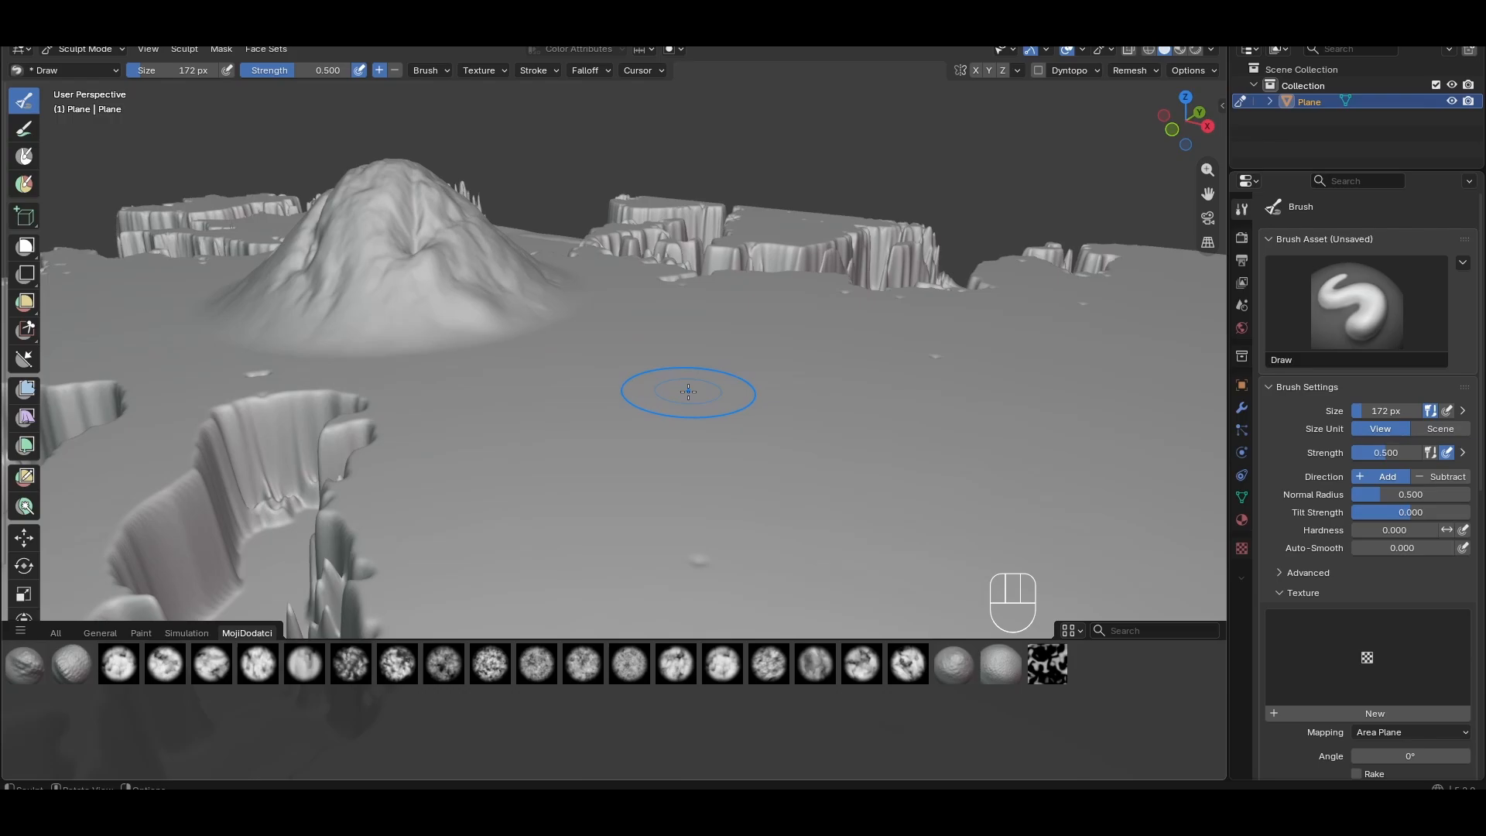
{"action": "mouse_move", "coordinate": [681, 388]}
{"action": "middle_mouse_down"}
{"action": "mouse_move", "coordinate": [815, 418]}
{"action": "mouse_move", "coordinate": [486, 426]}
{"action": "mouse_move", "coordinate": [451, 463]}
{"action": "middle_mouse_up"}
{"action": "middle_click_drag", "start_coordinate": [531, 463], "coordinate": [570, 434], "text": "shift"}
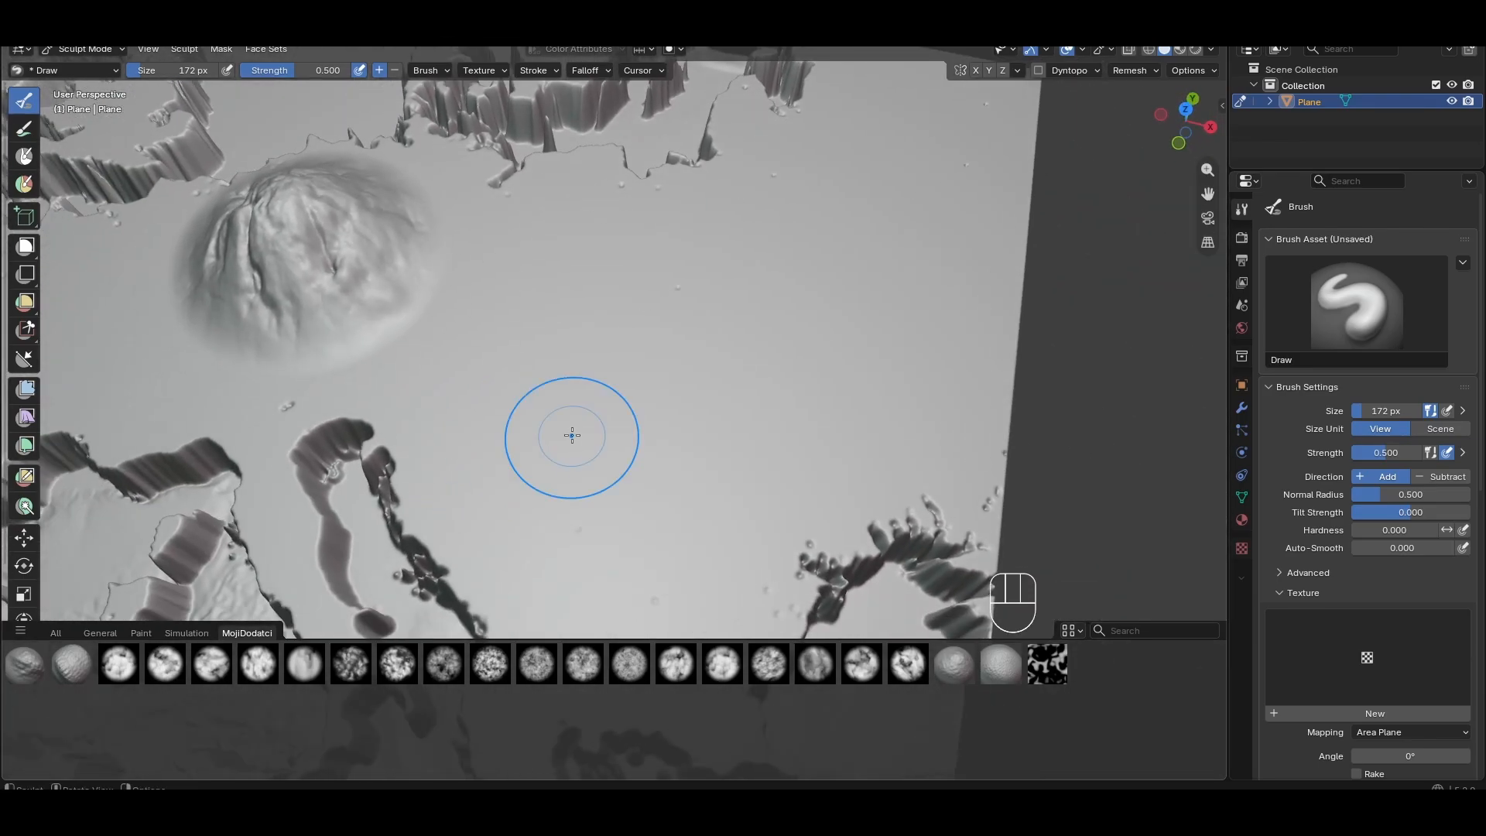
{"action": "scroll", "coordinate": [629, 404], "scroll_direction": "up", "scroll_amount": 3}
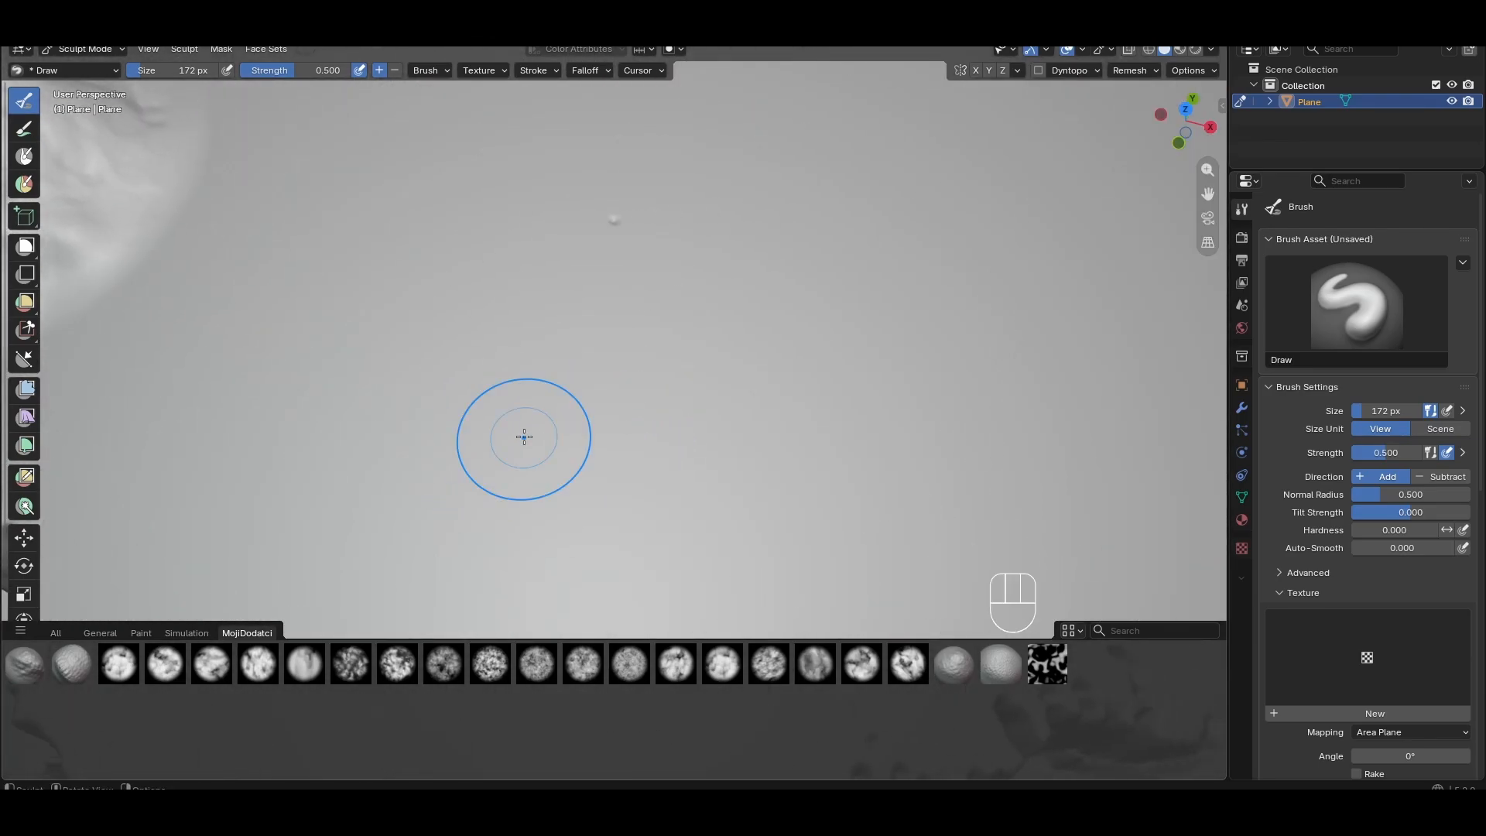
{"action": "scroll", "coordinate": [496, 542], "scroll_direction": "down", "scroll_amount": 3}
{"action": "left_click", "coordinate": [448, 667]}
{"action": "middle_click_drag", "start_coordinate": [601, 404], "coordinate": [601, 363]}
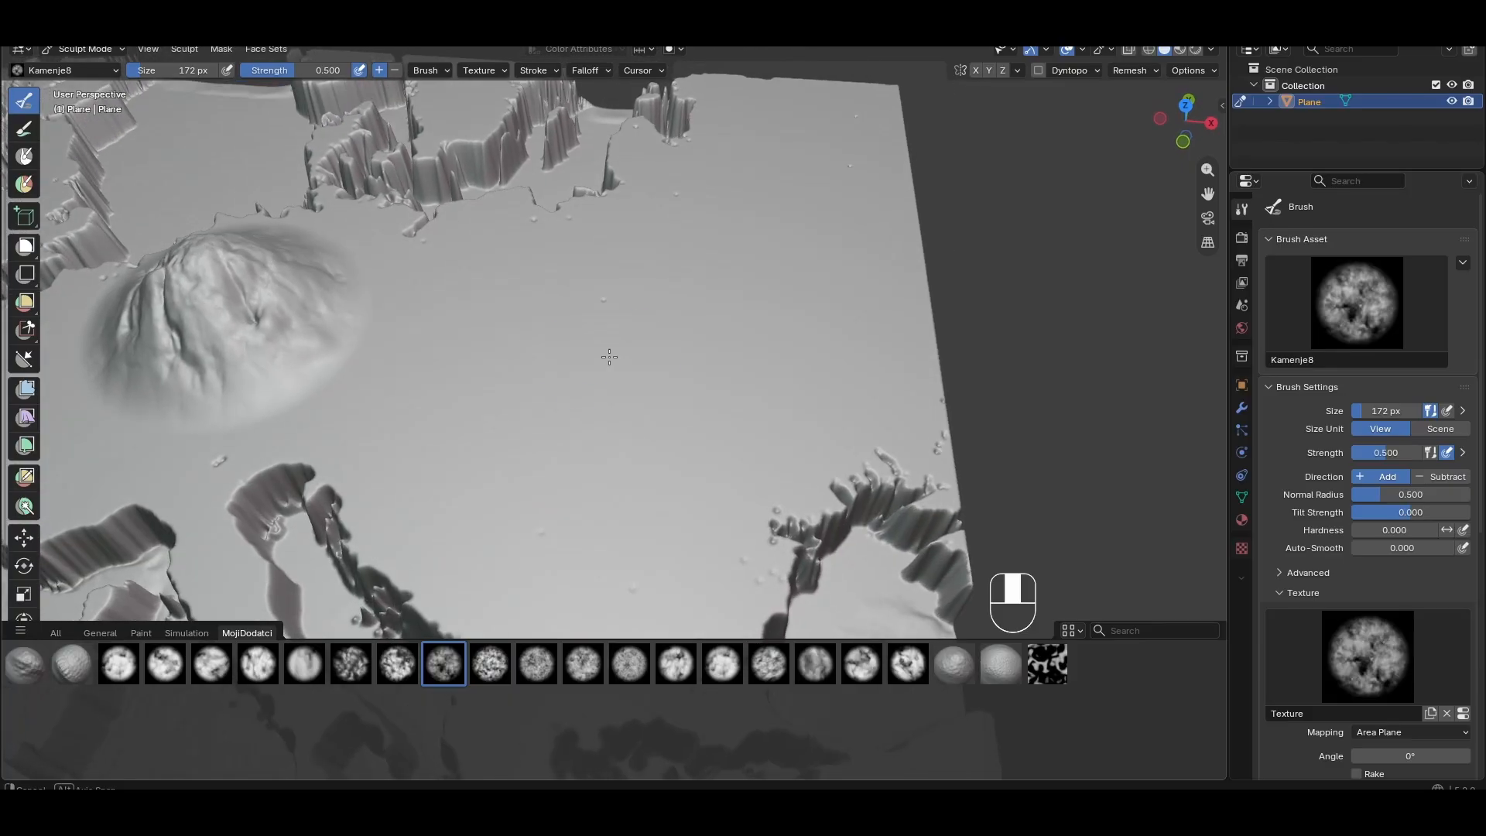
{"action": "scroll", "coordinate": [601, 359], "scroll_direction": "up", "scroll_amount": 3}
{"action": "scroll", "coordinate": [606, 356], "scroll_direction": "down", "scroll_amount": 2}
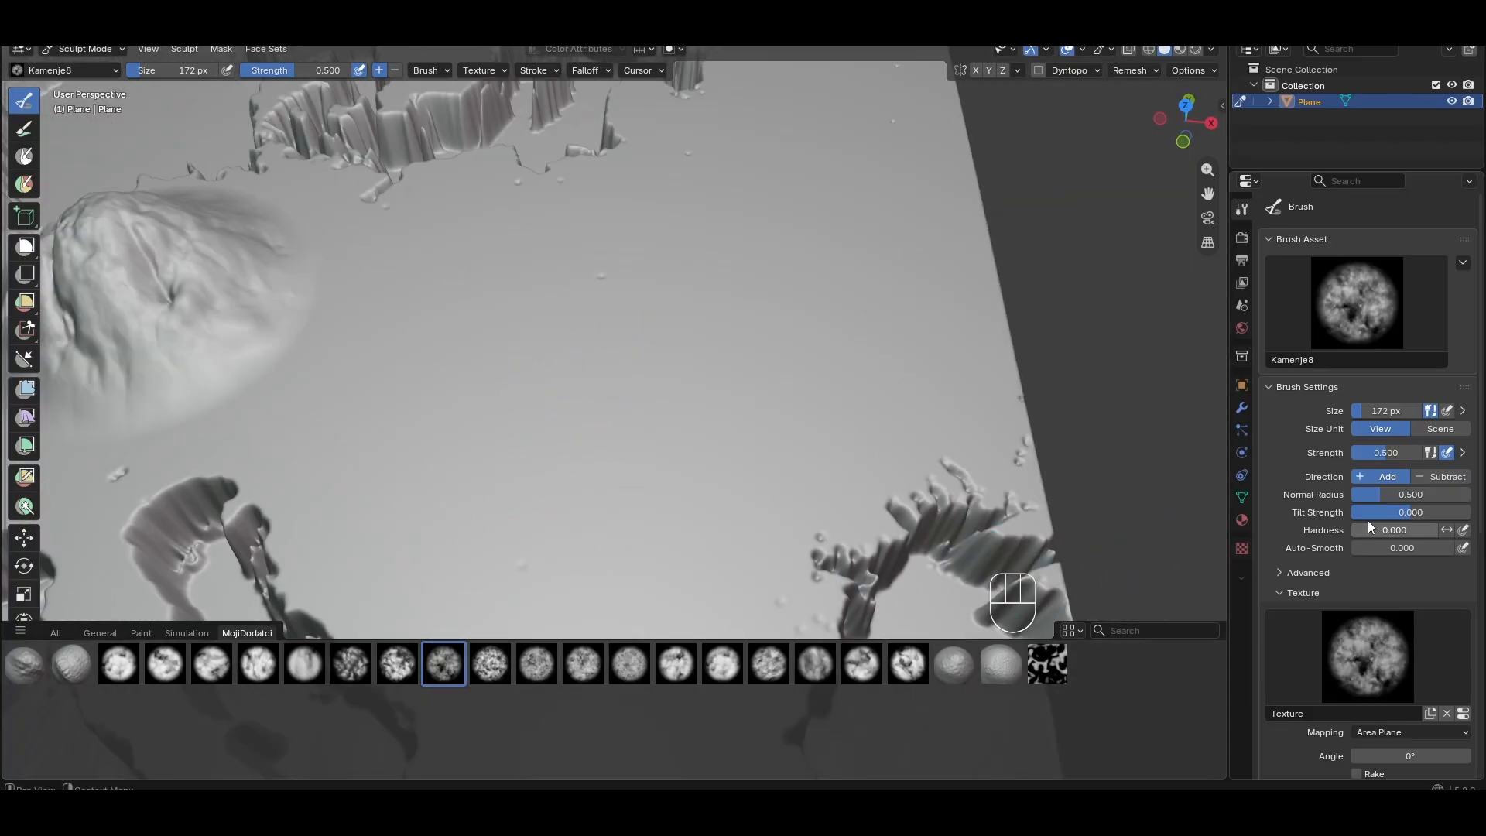
{"action": "left_click", "coordinate": [1453, 481]}
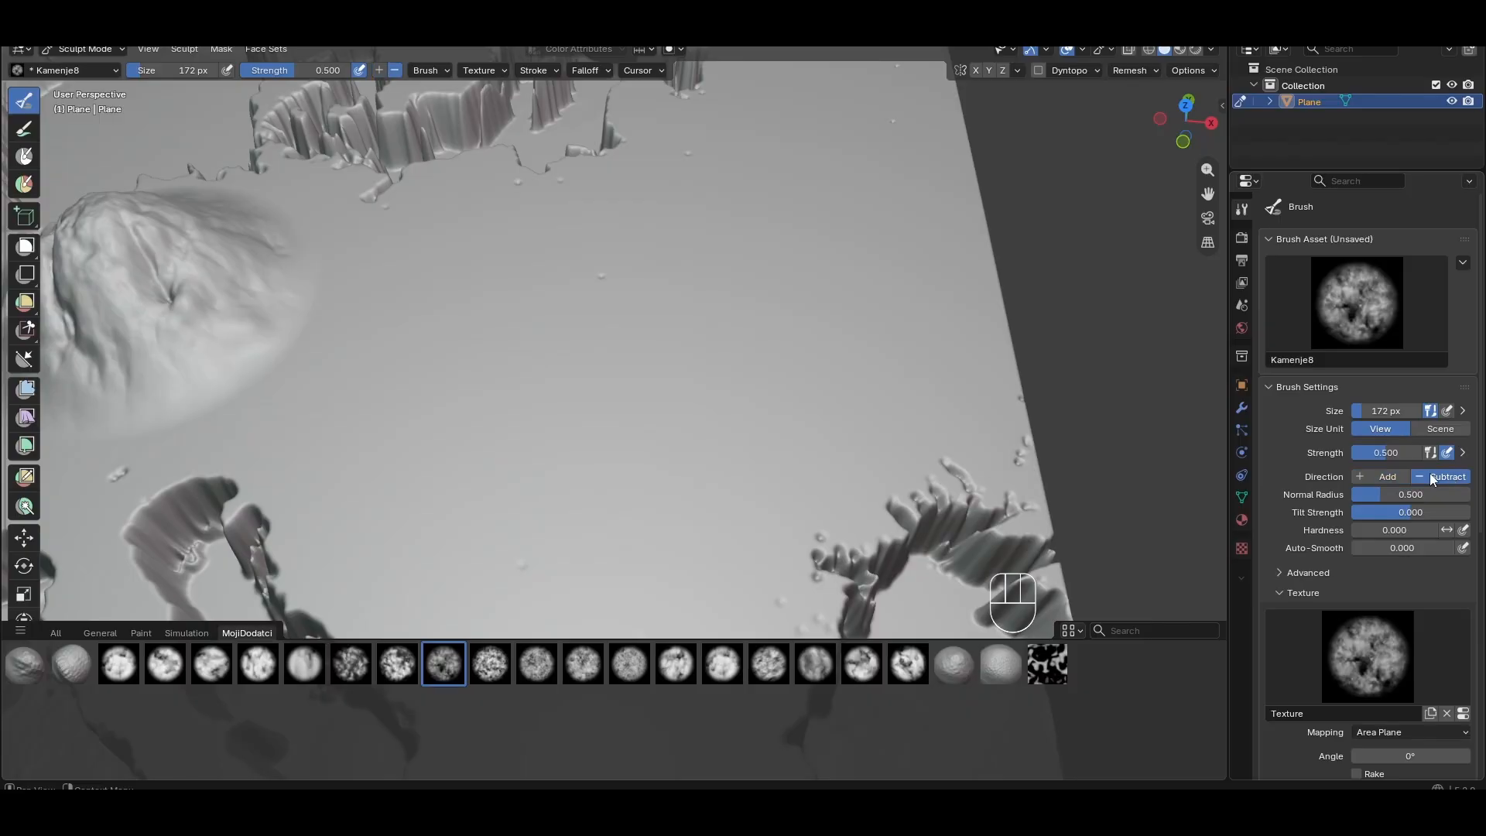
Try carving a rough depression in the flat land east of the mountain at strength 0.500, inspect it and undo it
{"action": "left_click", "coordinate": [570, 360]}
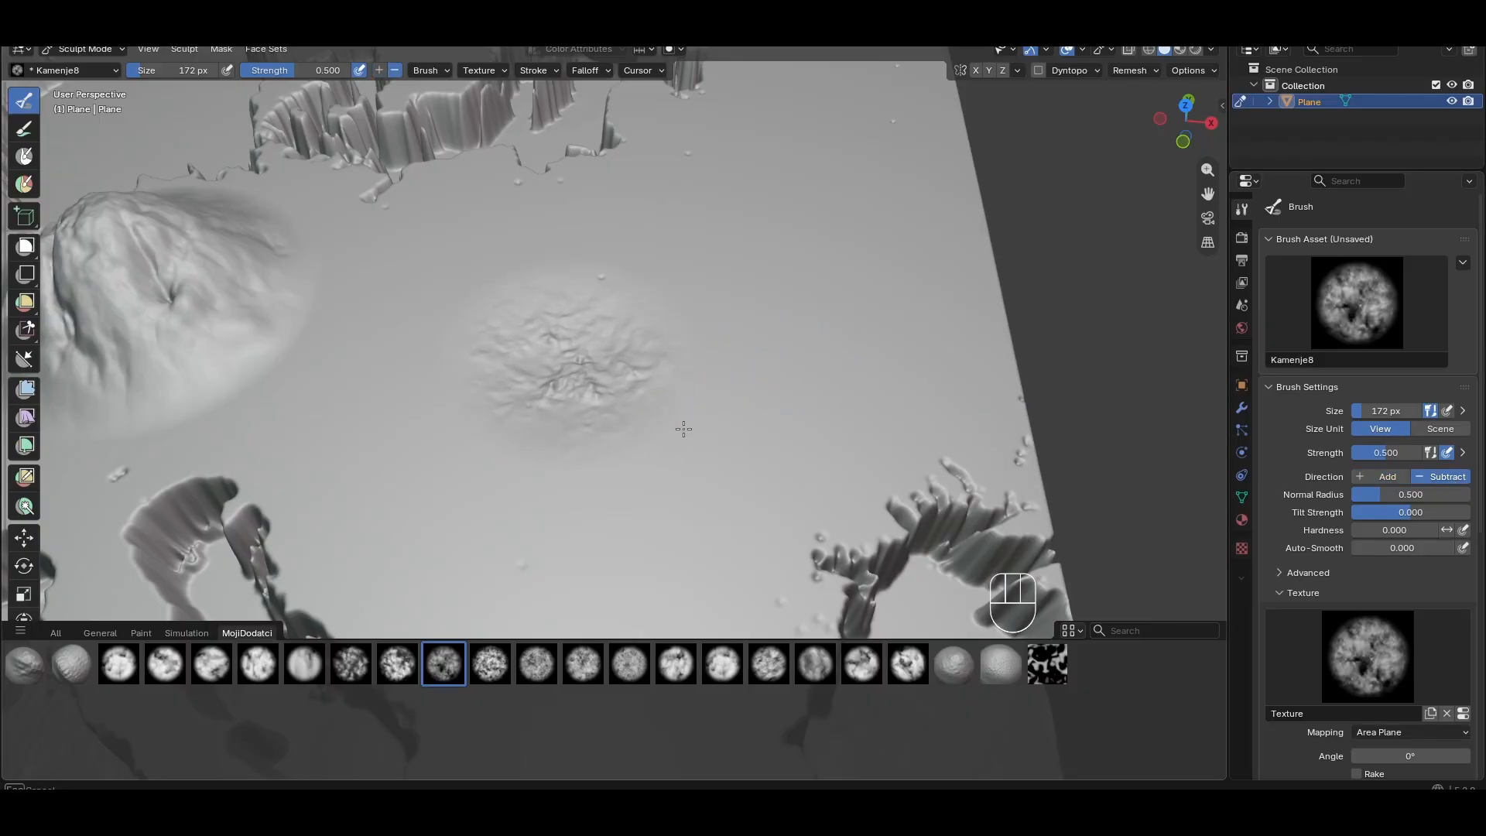
{"action": "scroll", "coordinate": [653, 455], "scroll_direction": "up", "scroll_amount": 3}
{"action": "mouse_move", "coordinate": [653, 454]}
{"action": "middle_mouse_down"}
{"action": "mouse_move", "coordinate": [750, 377]}
{"action": "mouse_move", "coordinate": [619, 309]}
{"action": "middle_mouse_up"}
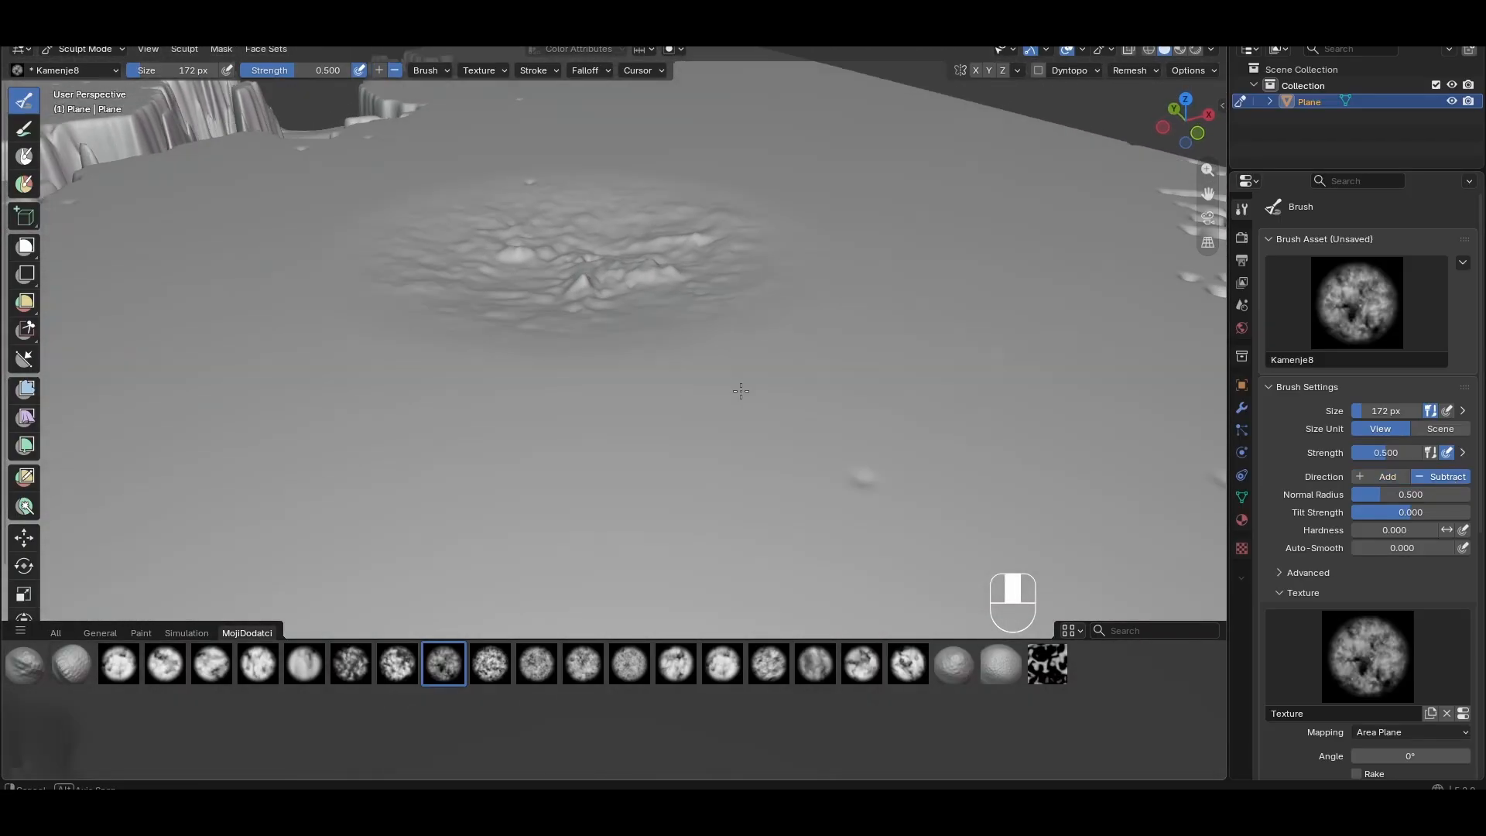
{"action": "key", "text": "ctrl+z"}
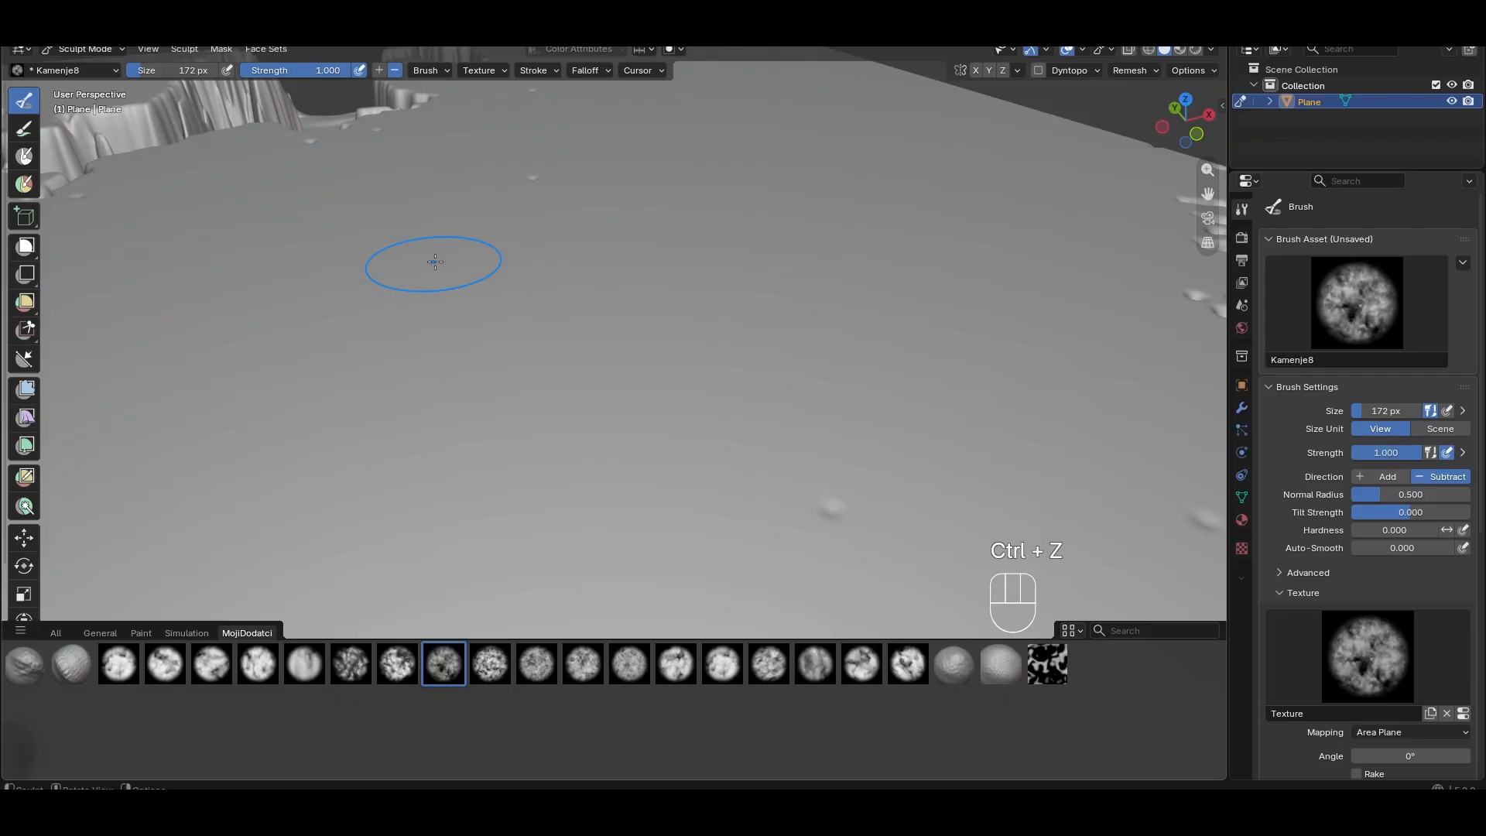
Set the Kamenje8 brush strength to 1.000 and carve a deep rocky crater in the flat land east of the mountain
{"action": "middle_click_drag", "start_coordinate": [435, 262], "coordinate": [581, 309]}
{"action": "left_click_drag", "start_coordinate": [580, 309], "coordinate": [588, 372]}
{"action": "mouse_move", "coordinate": [588, 372]}
{"action": "middle_mouse_down"}
{"action": "mouse_move", "coordinate": [552, 391]}
{"action": "mouse_move", "coordinate": [581, 395]}
{"action": "middle_mouse_up"}
{"action": "scroll", "coordinate": [737, 409], "scroll_direction": "down", "scroll_amount": 4}
{"action": "middle_click_drag", "start_coordinate": [722, 427], "coordinate": [780, 461]}
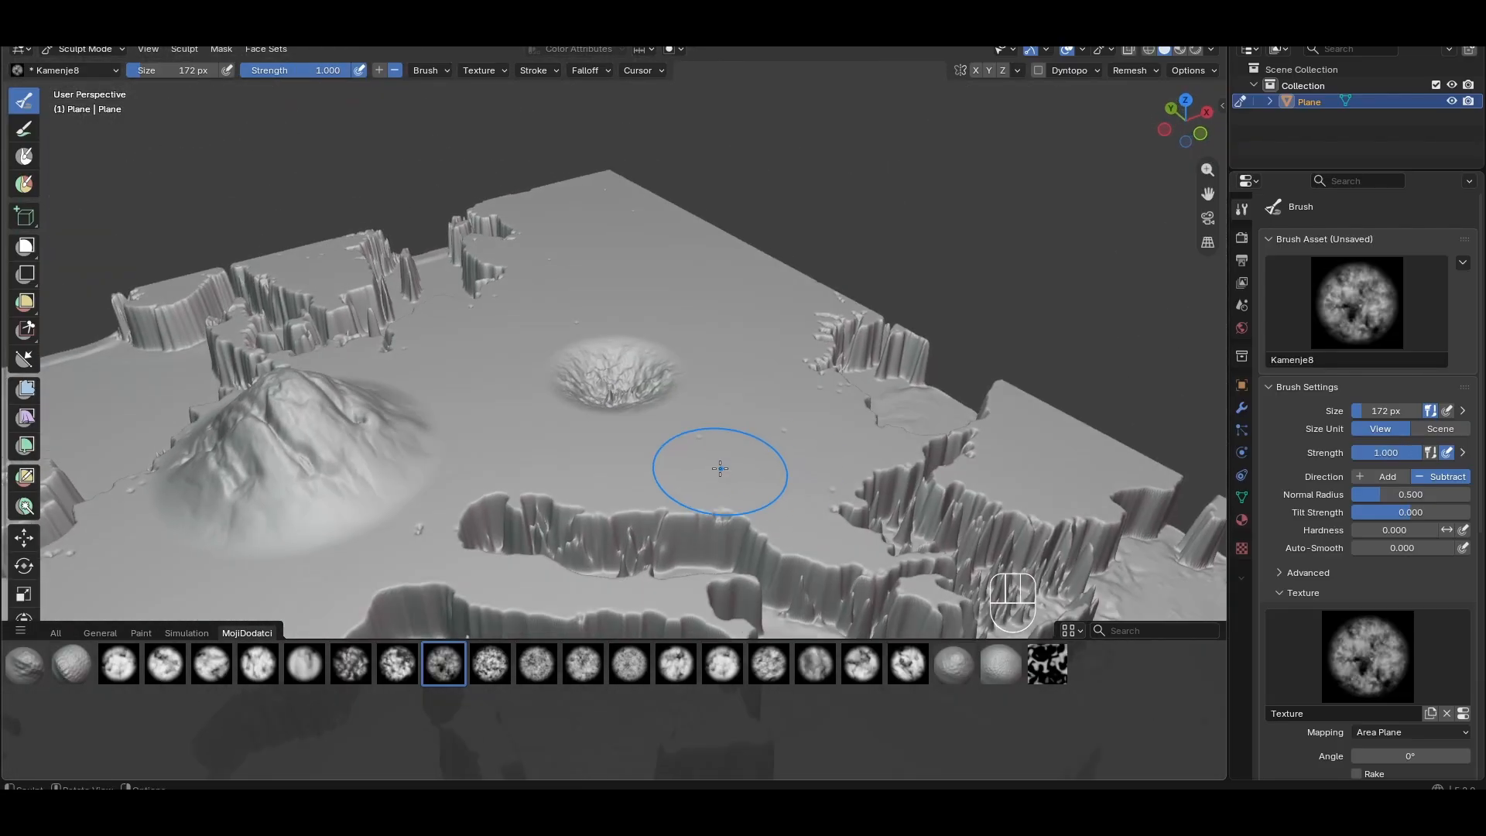
{"action": "scroll", "coordinate": [720, 469], "scroll_direction": "up", "scroll_amount": 5}
{"action": "mouse_move", "coordinate": [689, 411]}
{"action": "middle_mouse_down"}
{"action": "mouse_move", "coordinate": [708, 439]}
{"action": "mouse_move", "coordinate": [714, 403]}
{"action": "mouse_move", "coordinate": [676, 445]}
{"action": "middle_mouse_up"}
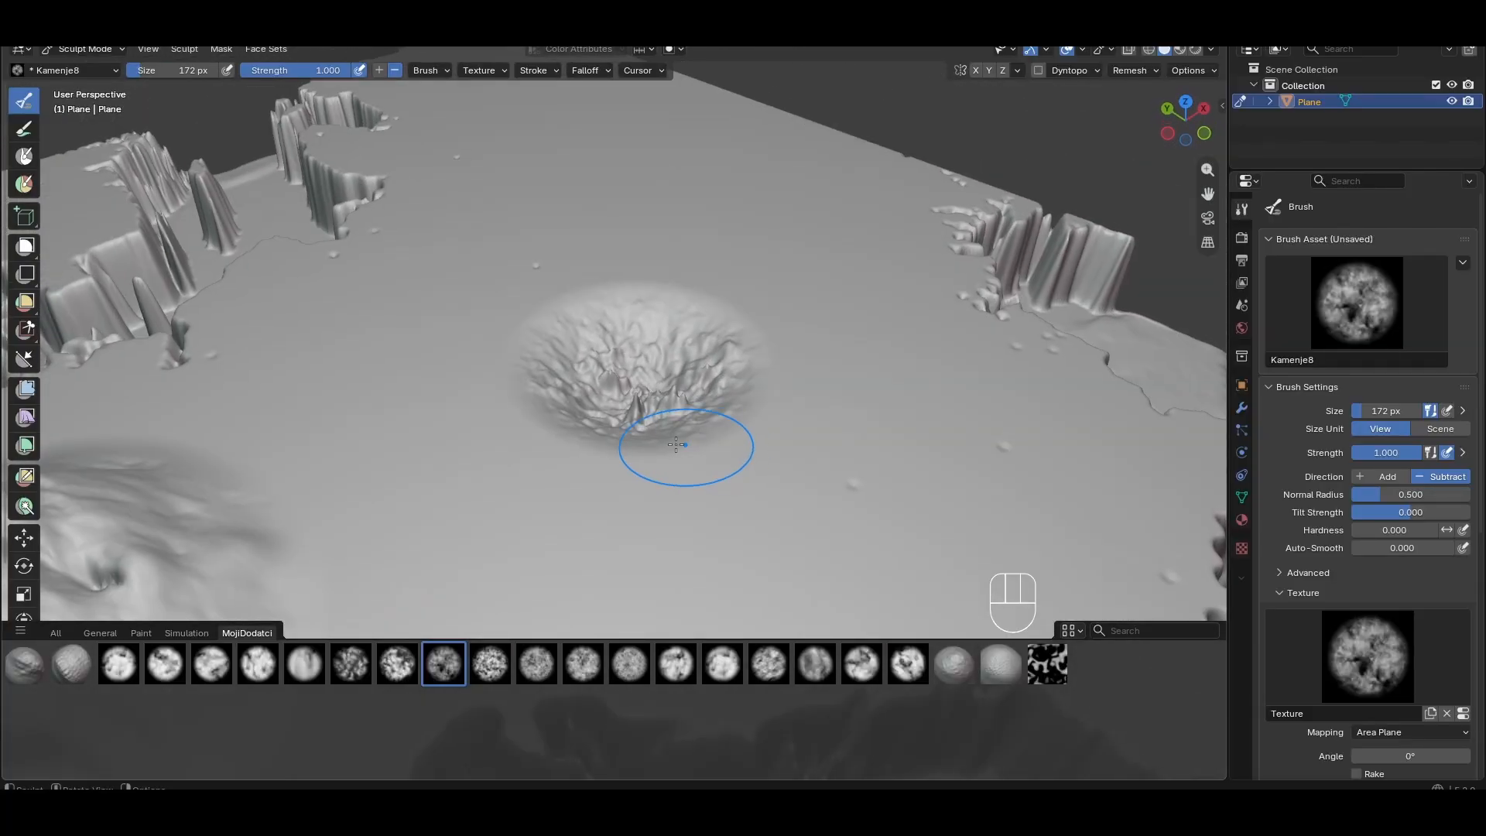
Select the standard Draw brush from the full brush catalog, try a smooth bulge beside the crater and undo it
{"action": "left_click", "coordinate": [58, 633]}
{"action": "left_click", "coordinate": [536, 664]}
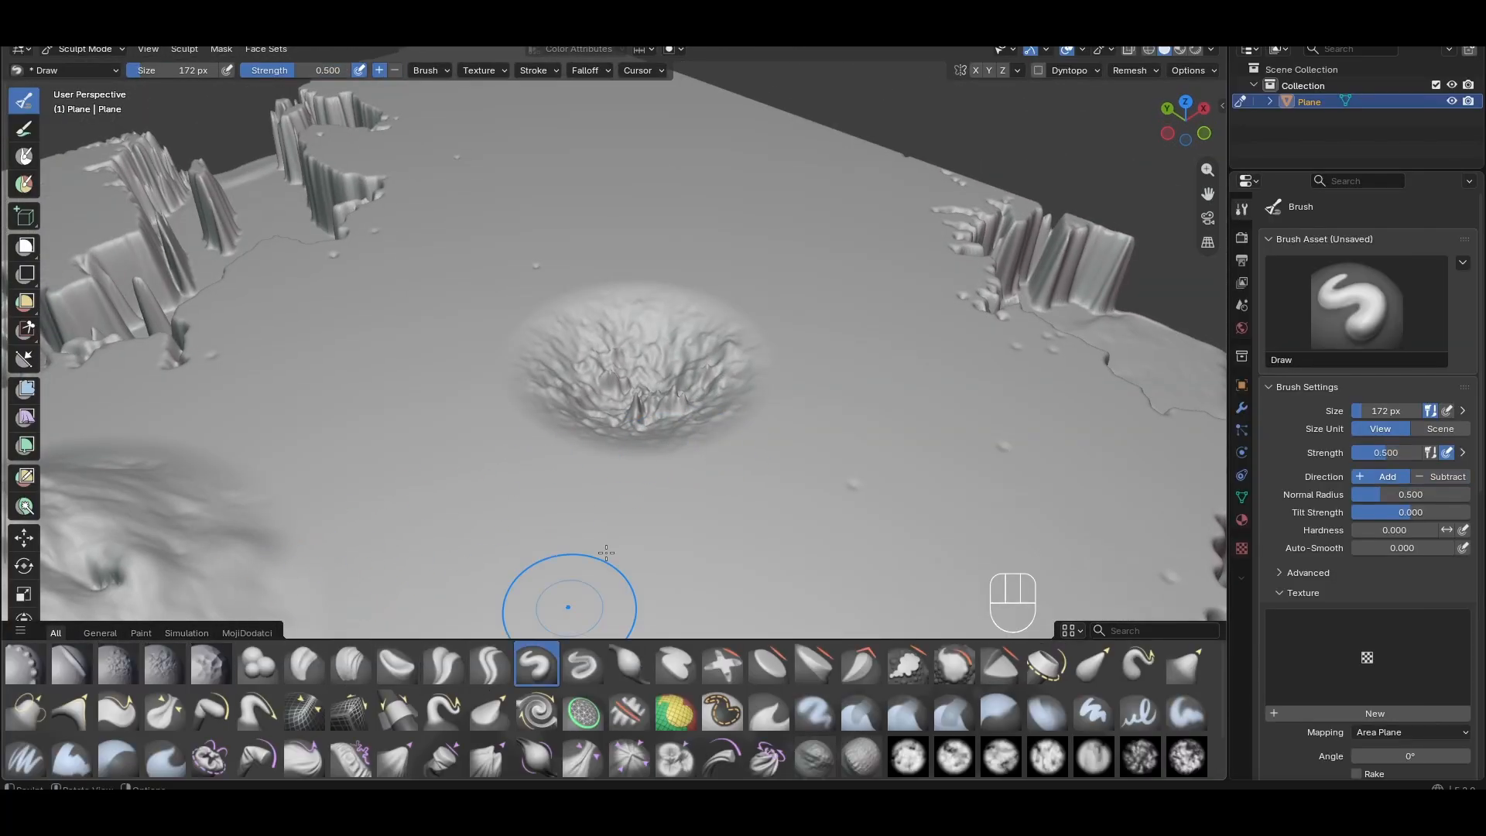
{"action": "mouse_move", "coordinate": [939, 441]}
{"action": "left_mouse_down"}
{"action": "mouse_move", "coordinate": [932, 488]}
{"action": "mouse_move", "coordinate": [957, 453]}
{"action": "left_mouse_up"}
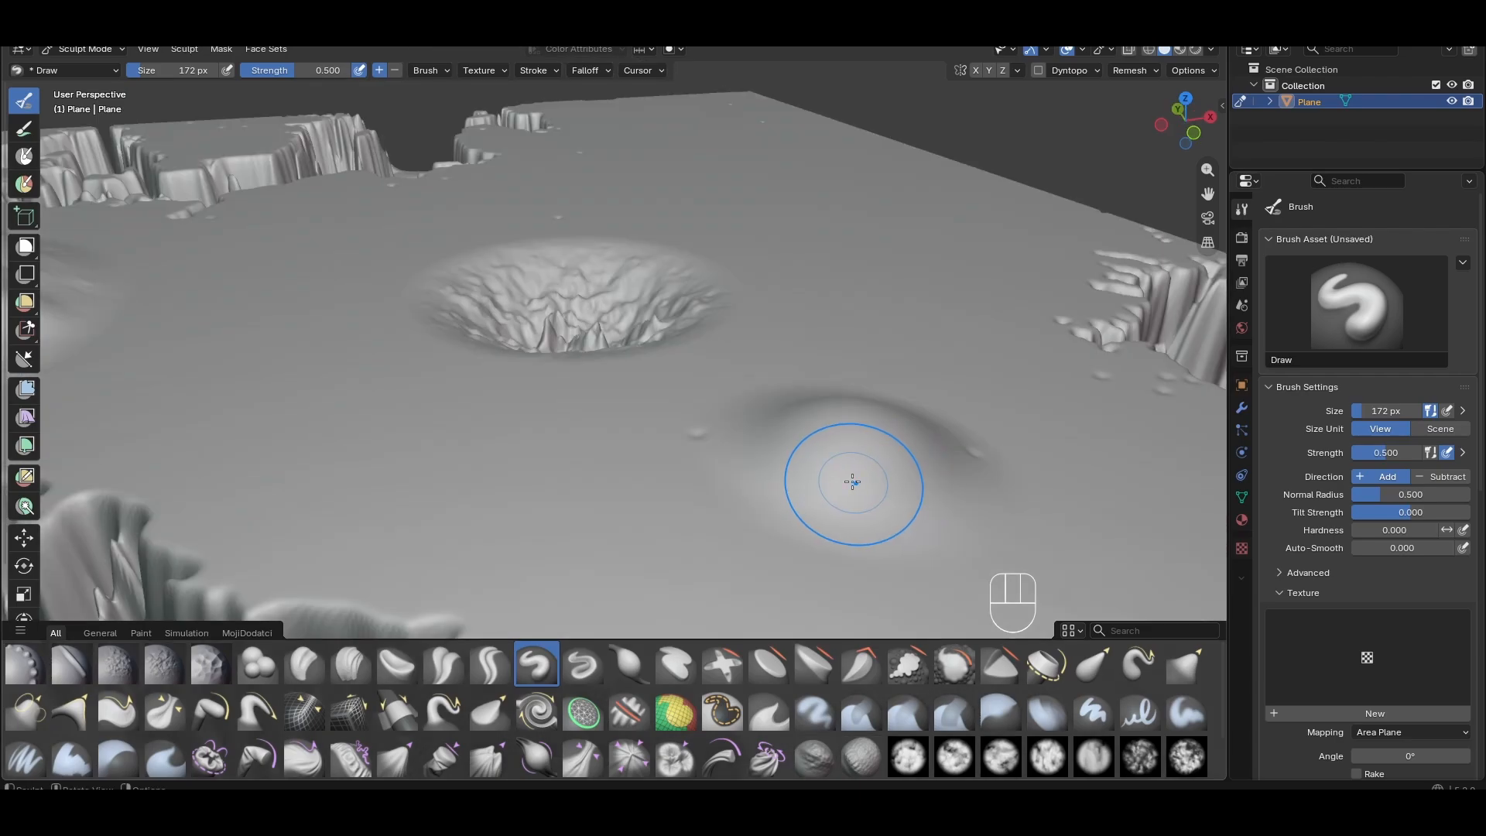
{"action": "key", "text": "ctrl+z"}
{"action": "middle_click_drag", "start_coordinate": [772, 384], "coordinate": [692, 458]}
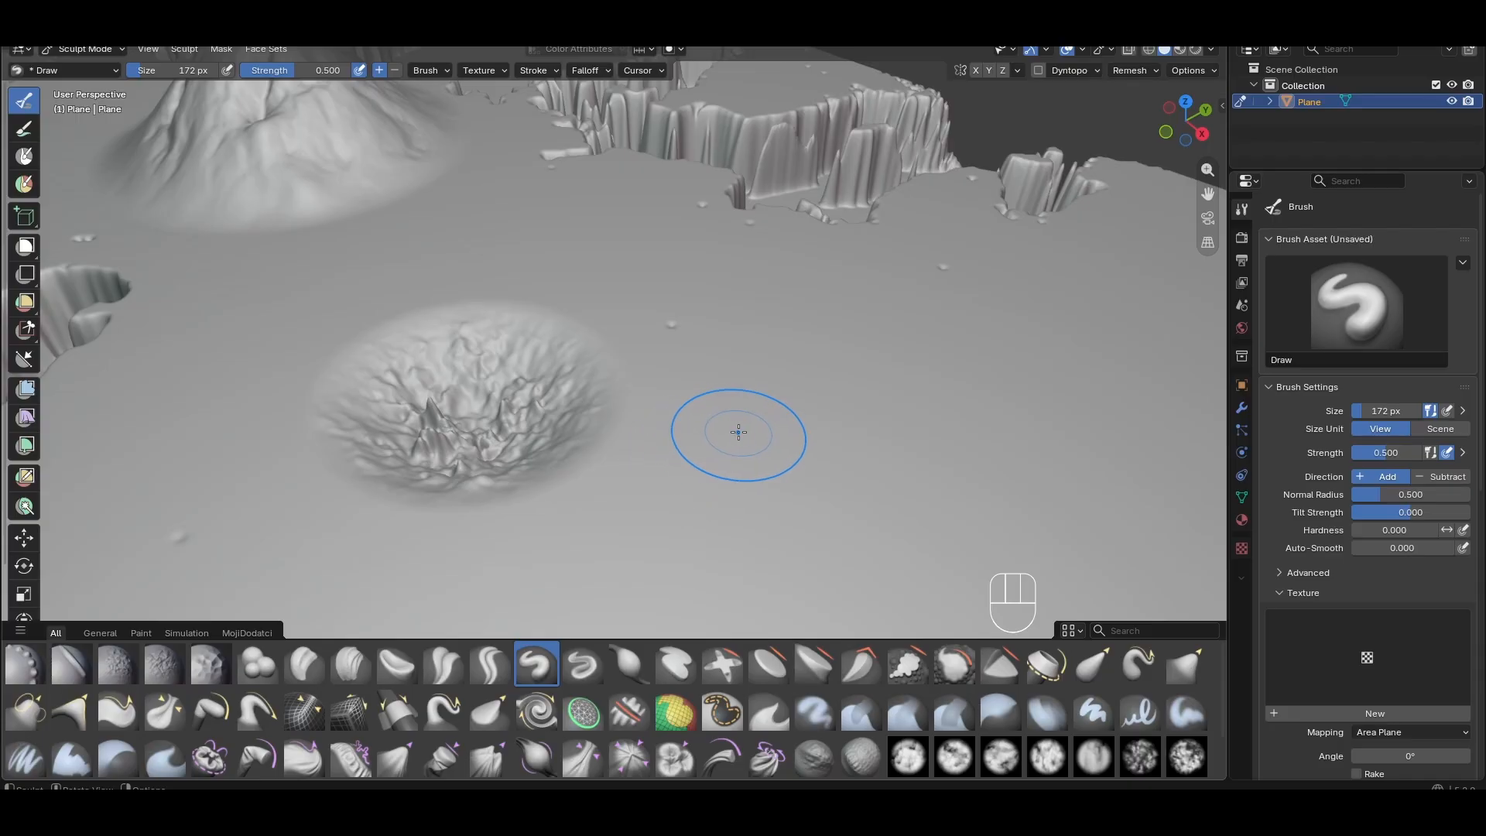
Switch the brush shelf back to the MojiDodatci catalog and look over the crater and the mountain
{"action": "left_click", "coordinate": [252, 634]}
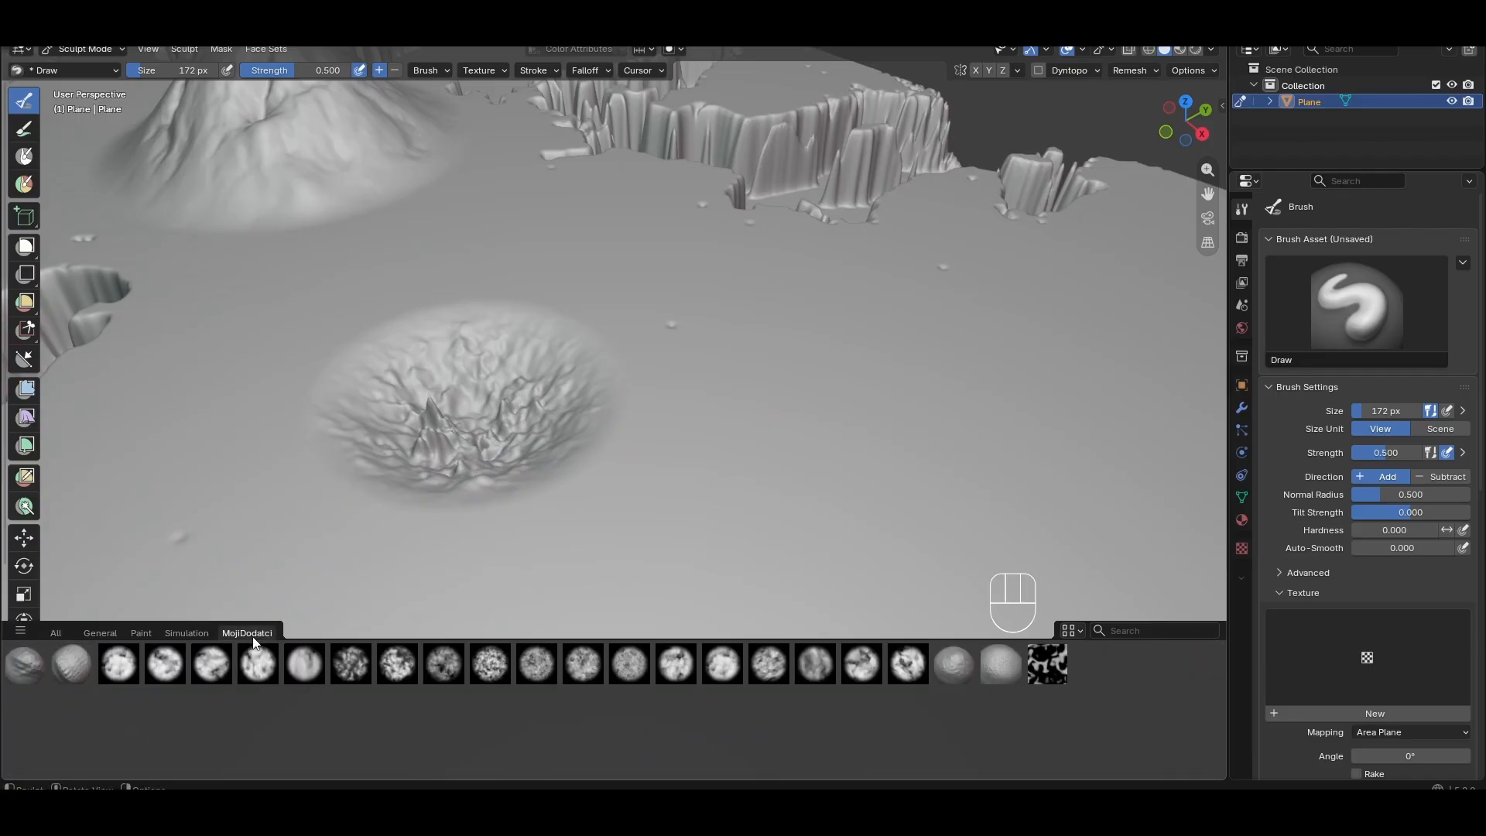
{"action": "middle_click_drag", "start_coordinate": [829, 461], "coordinate": [743, 465], "text": "shift"}
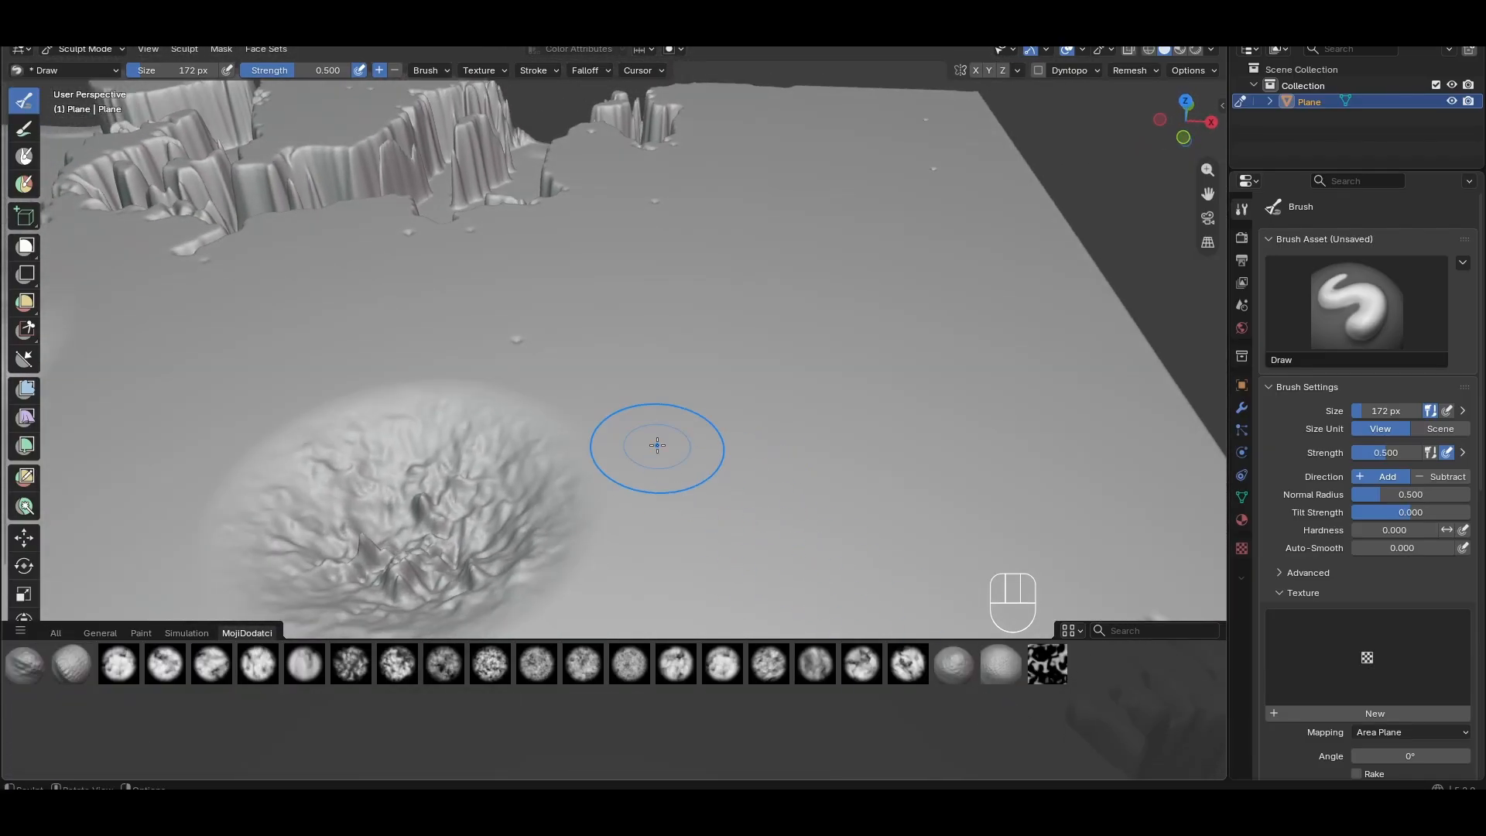
{"action": "scroll", "coordinate": [657, 445], "scroll_direction": "down", "scroll_amount": 3}
{"action": "middle_click_drag", "start_coordinate": [623, 449], "coordinate": [819, 369], "text": "shift"}
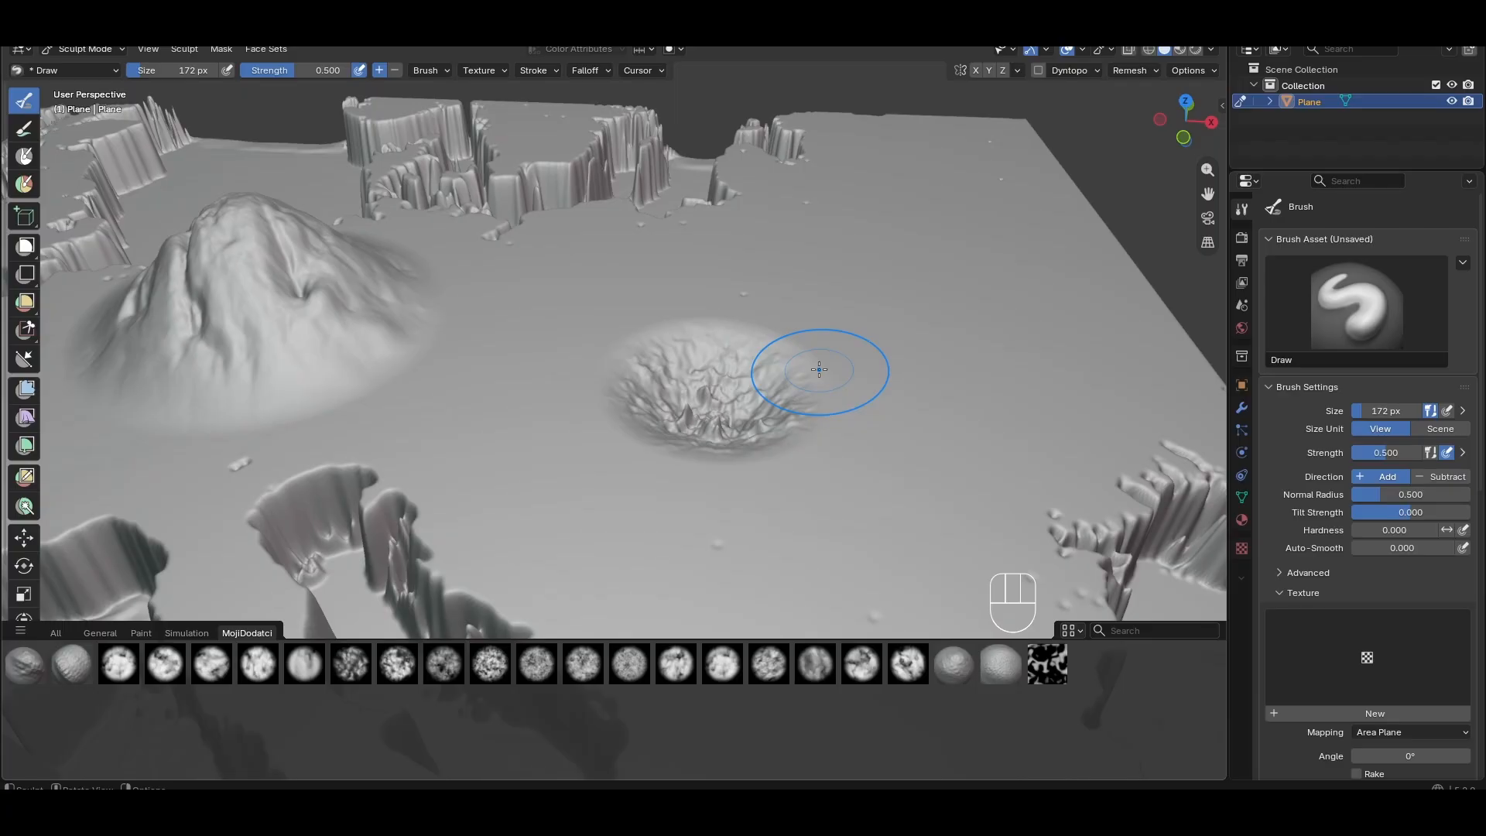
{"action": "middle_click_drag", "start_coordinate": [819, 369], "coordinate": [797, 449]}
{"action": "scroll", "coordinate": [671, 398], "scroll_direction": "up", "scroll_amount": 4}
Examine the raised land and cliffs of the British Isles from close up and from a distance
{"action": "mouse_move", "coordinate": [670, 398]}
{"action": "middle_mouse_down", "text": "shift"}
{"action": "mouse_move", "coordinate": [881, 414]}
{"action": "mouse_move", "coordinate": [774, 371]}
{"action": "mouse_move", "coordinate": [756, 346]}
{"action": "mouse_move", "coordinate": [789, 325]}
{"action": "mouse_move", "coordinate": [846, 393]}
{"action": "mouse_move", "coordinate": [670, 449]}
{"action": "middle_mouse_up", "text": "shift"}
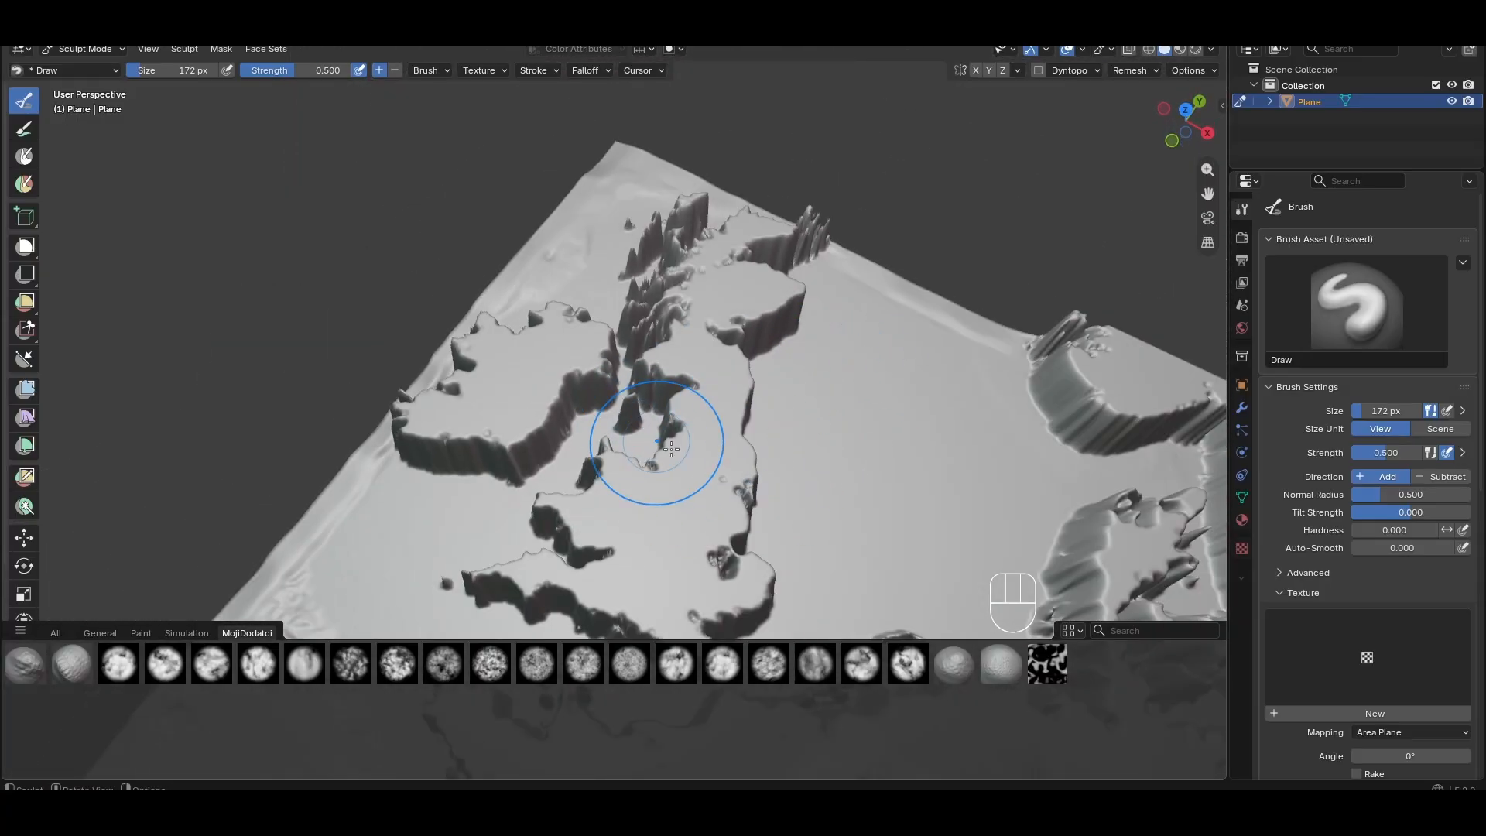
{"action": "mouse_move", "coordinate": [830, 422]}
{"action": "middle_mouse_down"}
{"action": "mouse_move", "coordinate": [630, 441]}
{"action": "mouse_move", "coordinate": [681, 454]}
{"action": "mouse_move", "coordinate": [708, 430]}
{"action": "mouse_move", "coordinate": [659, 425]}
{"action": "mouse_move", "coordinate": [640, 398]}
{"action": "mouse_move", "coordinate": [691, 425]}
{"action": "middle_mouse_up"}
{"action": "scroll", "coordinate": [691, 424], "scroll_direction": "up", "scroll_amount": 3}
{"action": "scroll", "coordinate": [694, 427], "scroll_direction": "up", "scroll_amount": 7}
{"action": "scroll", "coordinate": [774, 440], "scroll_direction": "down", "scroll_amount": 5}
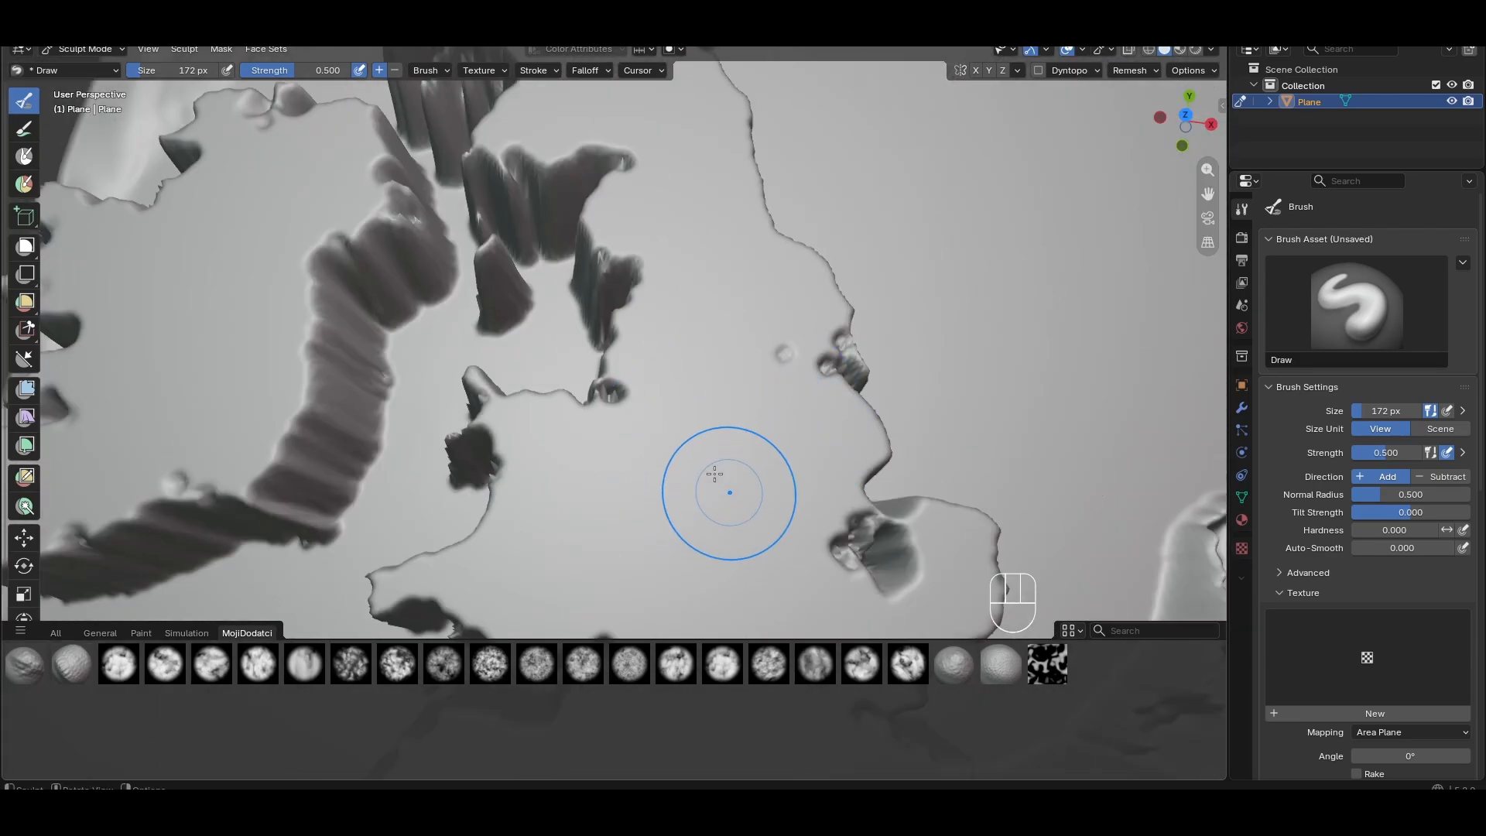
{"action": "middle_click_drag", "start_coordinate": [716, 478], "coordinate": [696, 417]}
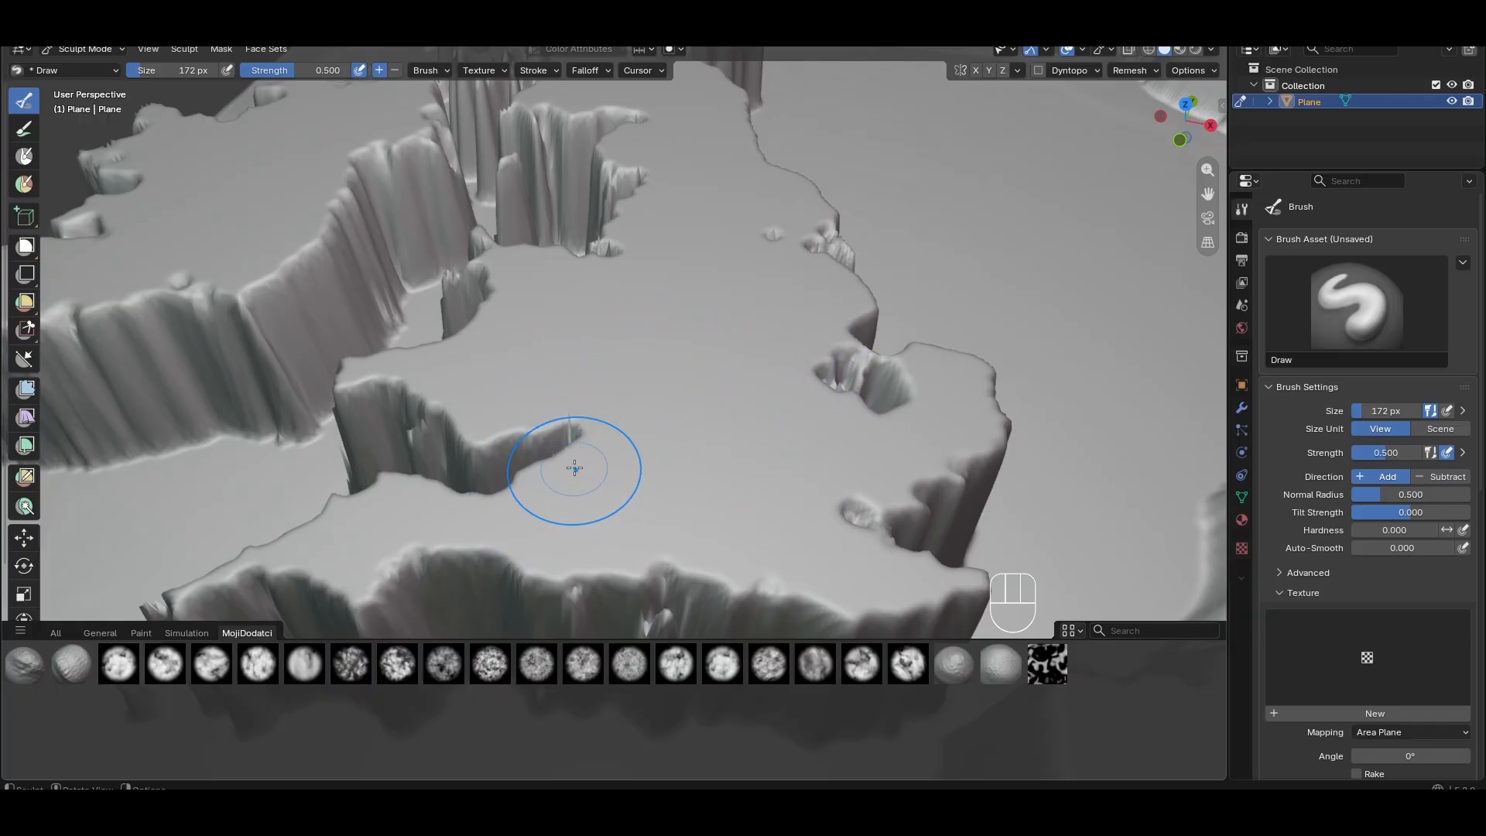
{"action": "scroll", "coordinate": [574, 467], "scroll_direction": "down", "scroll_amount": 4}
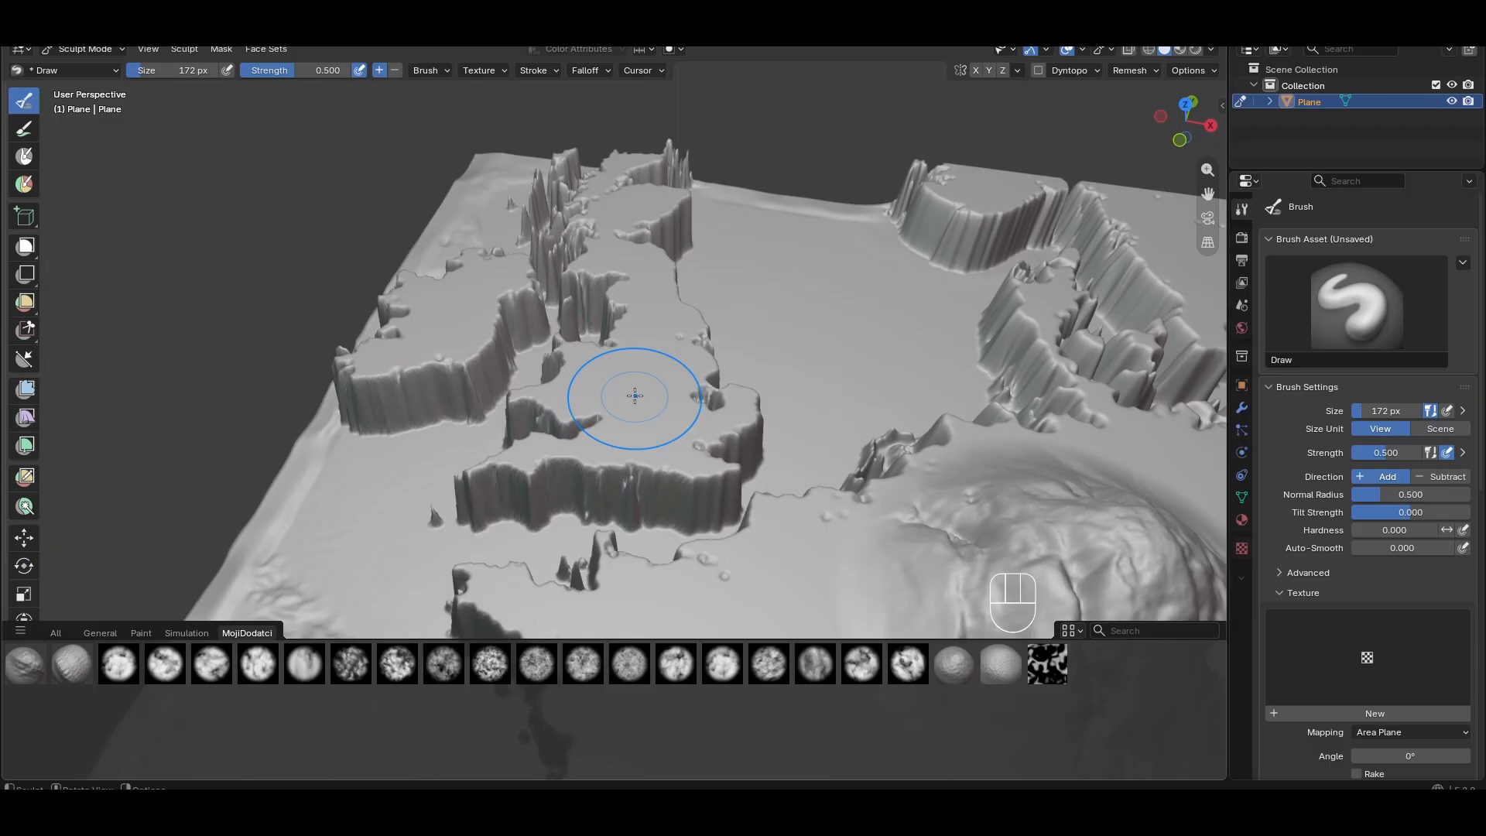
Set the Draw brush size to 406 px and its strength to 0.293 over a top view of the British Isles
{"action": "key", "text": "KP_7"}
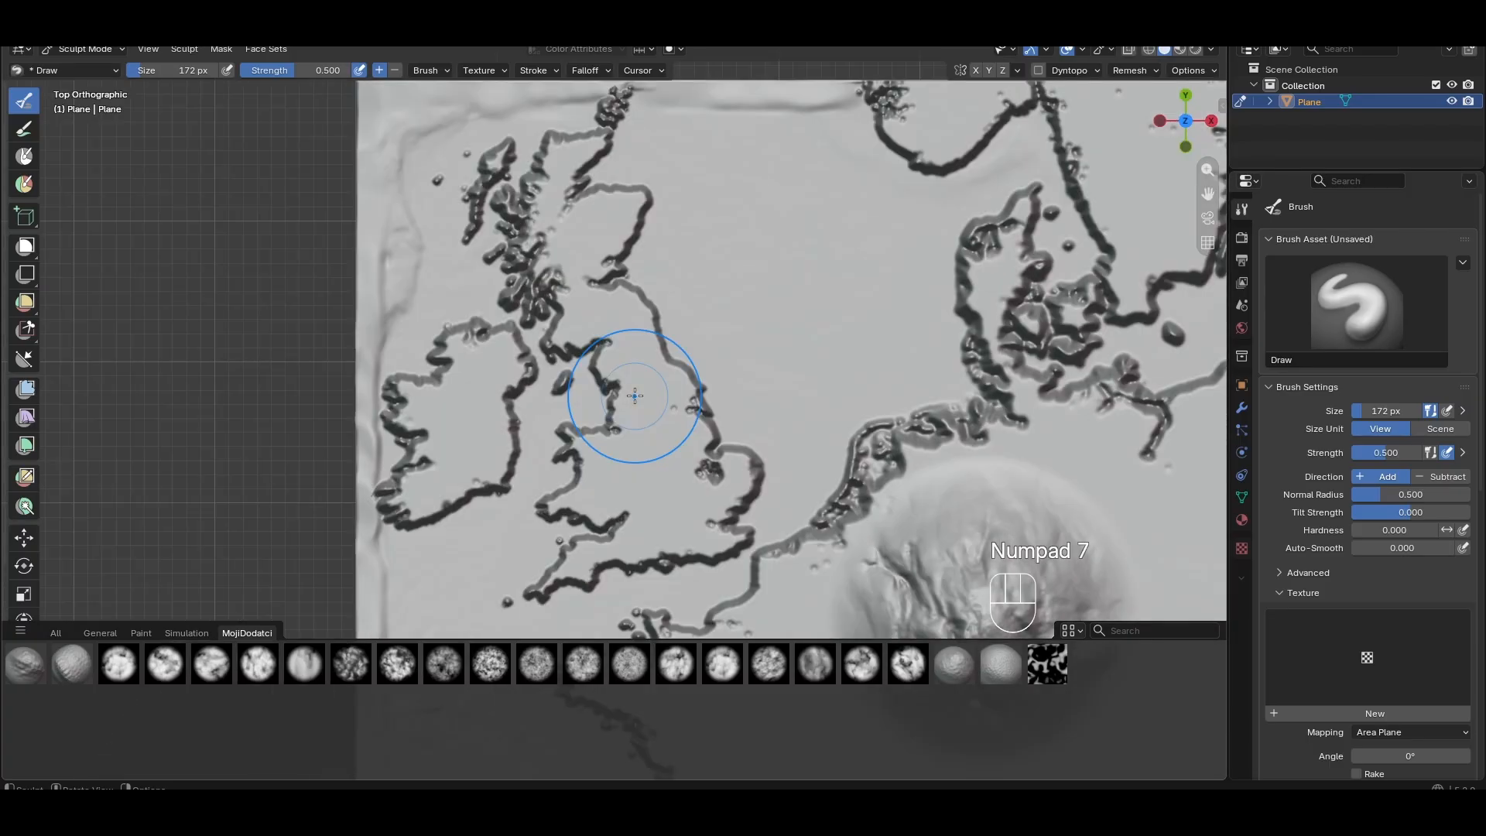
{"action": "scroll", "coordinate": [641, 387], "scroll_direction": "down", "scroll_amount": 2}
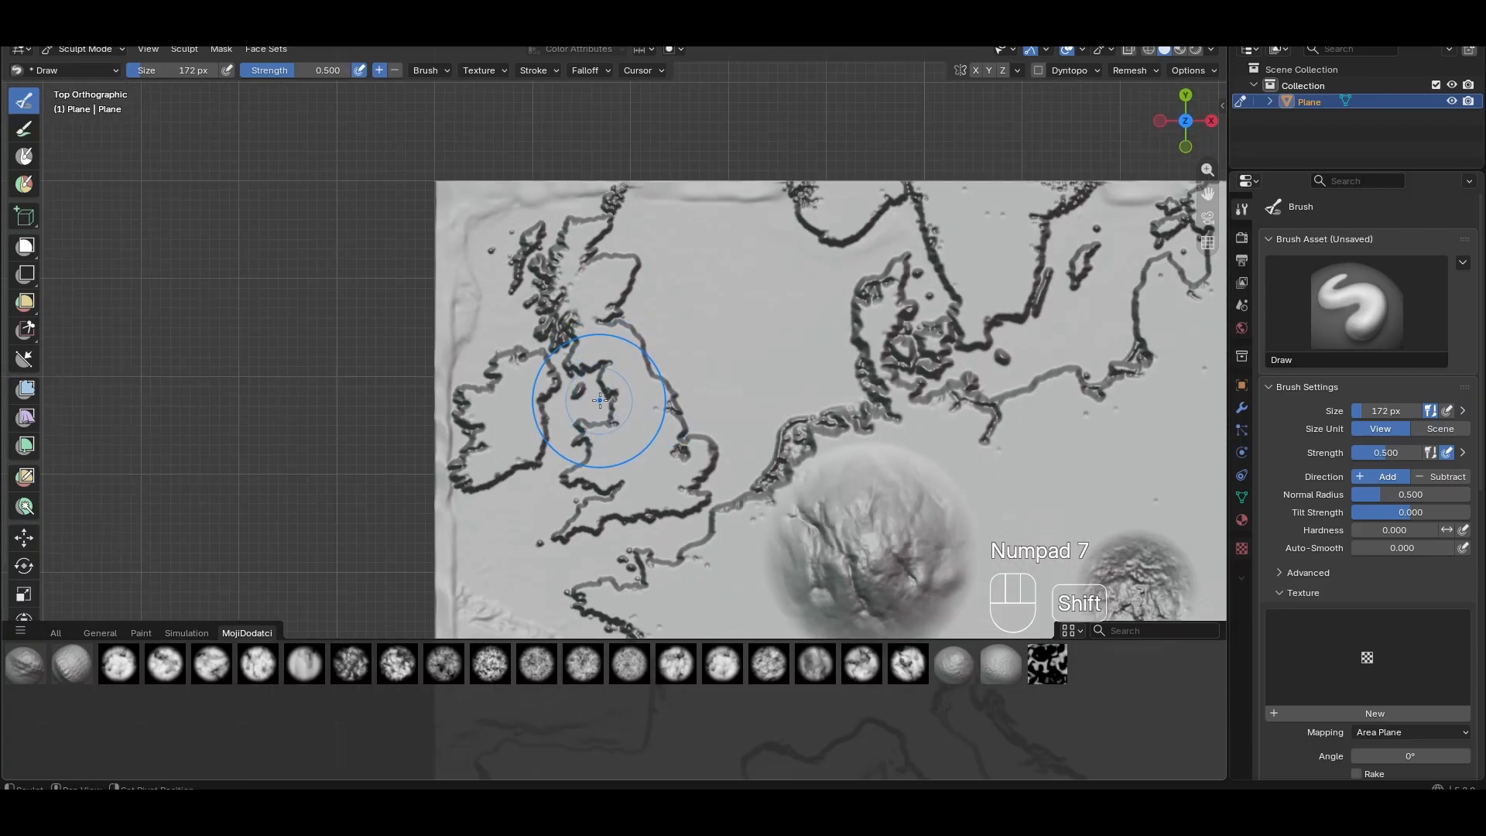
{"action": "scroll", "coordinate": [605, 384], "scroll_direction": "down", "scroll_amount": 1}
{"action": "key", "text": "f"}
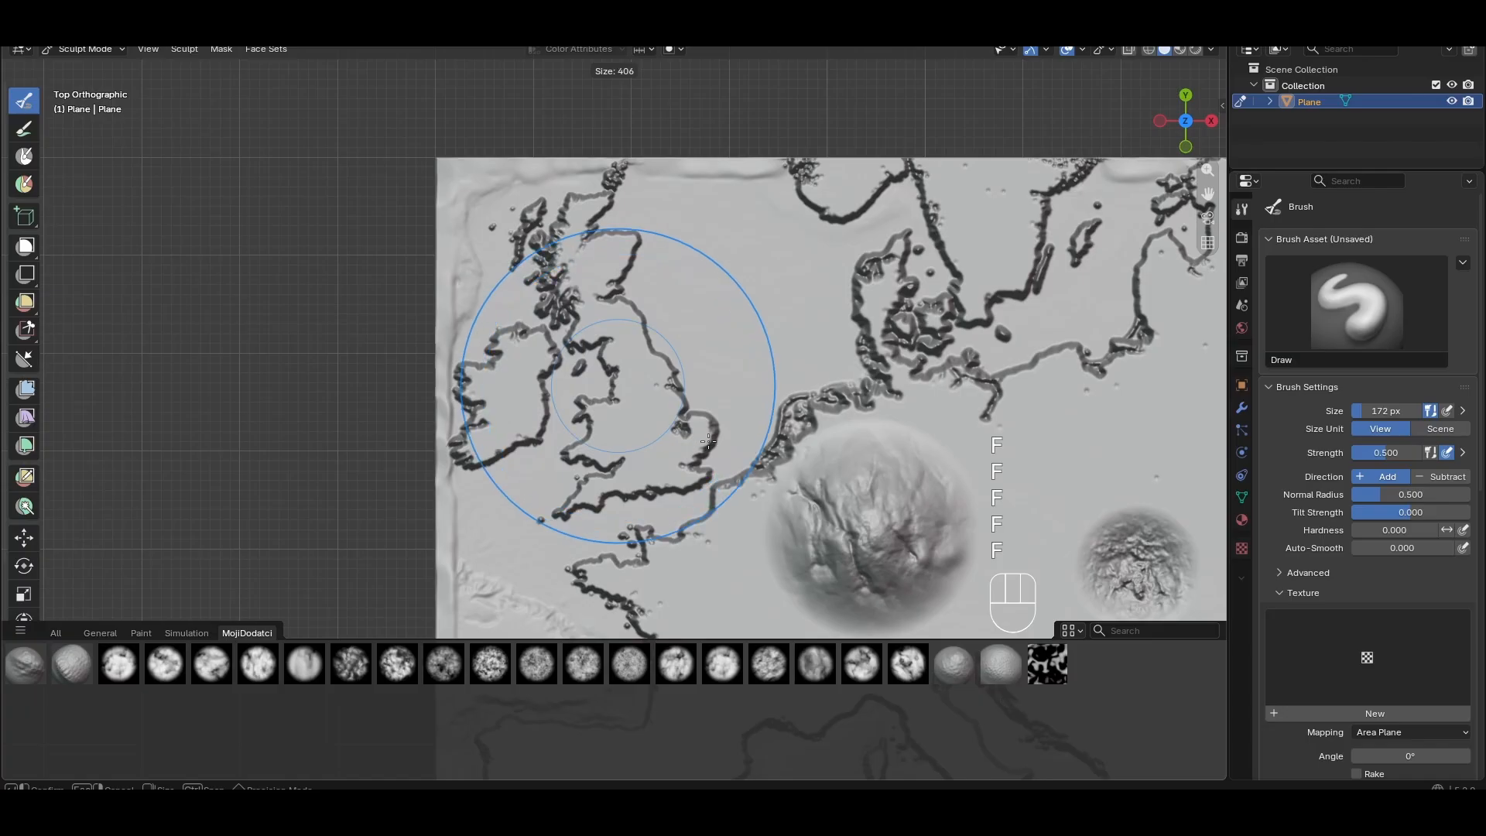
{"action": "left_click", "coordinate": [681, 398]}
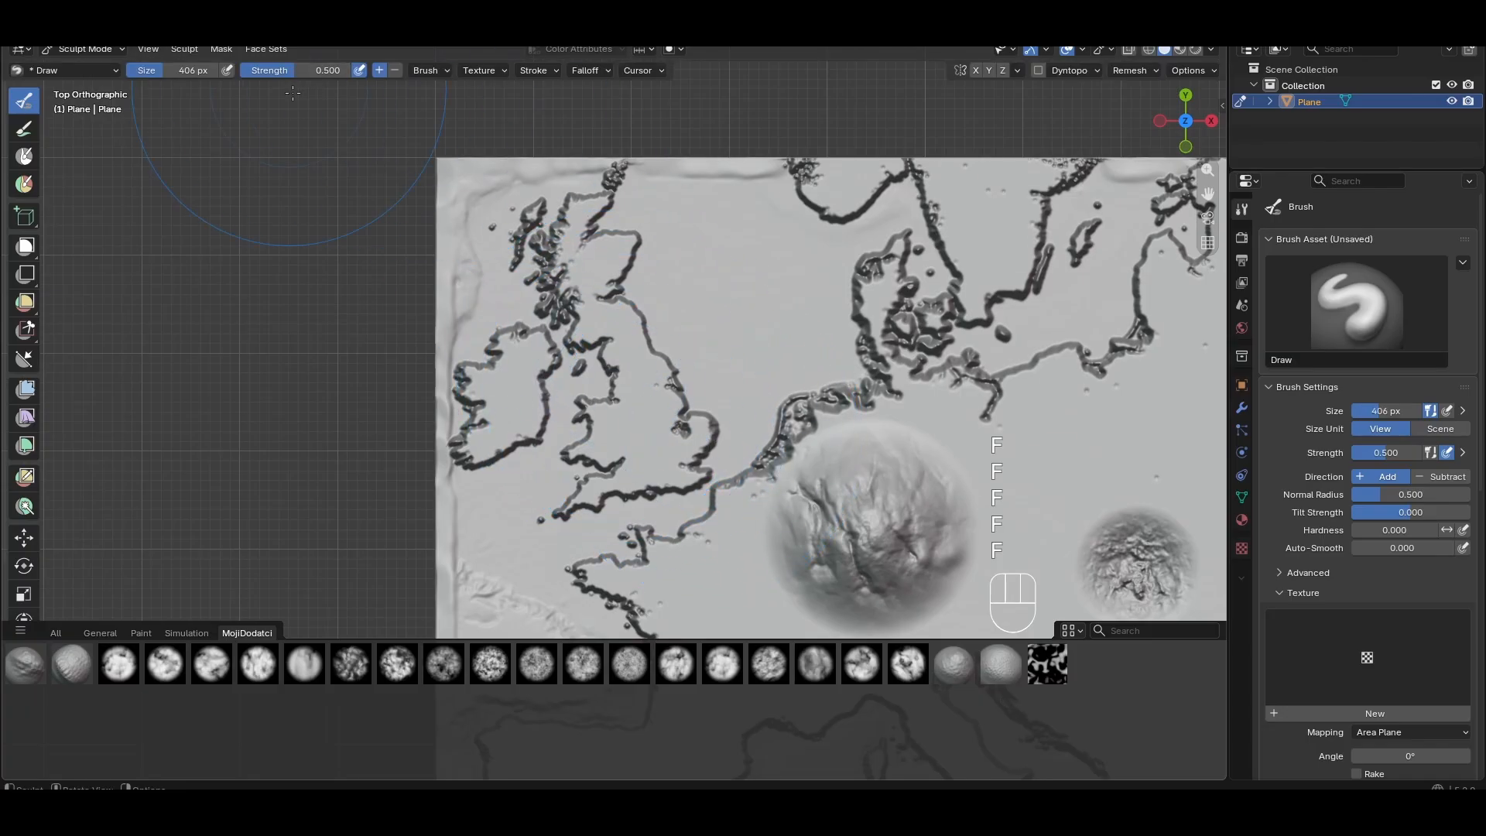
{"action": "left_click_drag", "start_coordinate": [282, 73], "coordinate": [272, 71]}
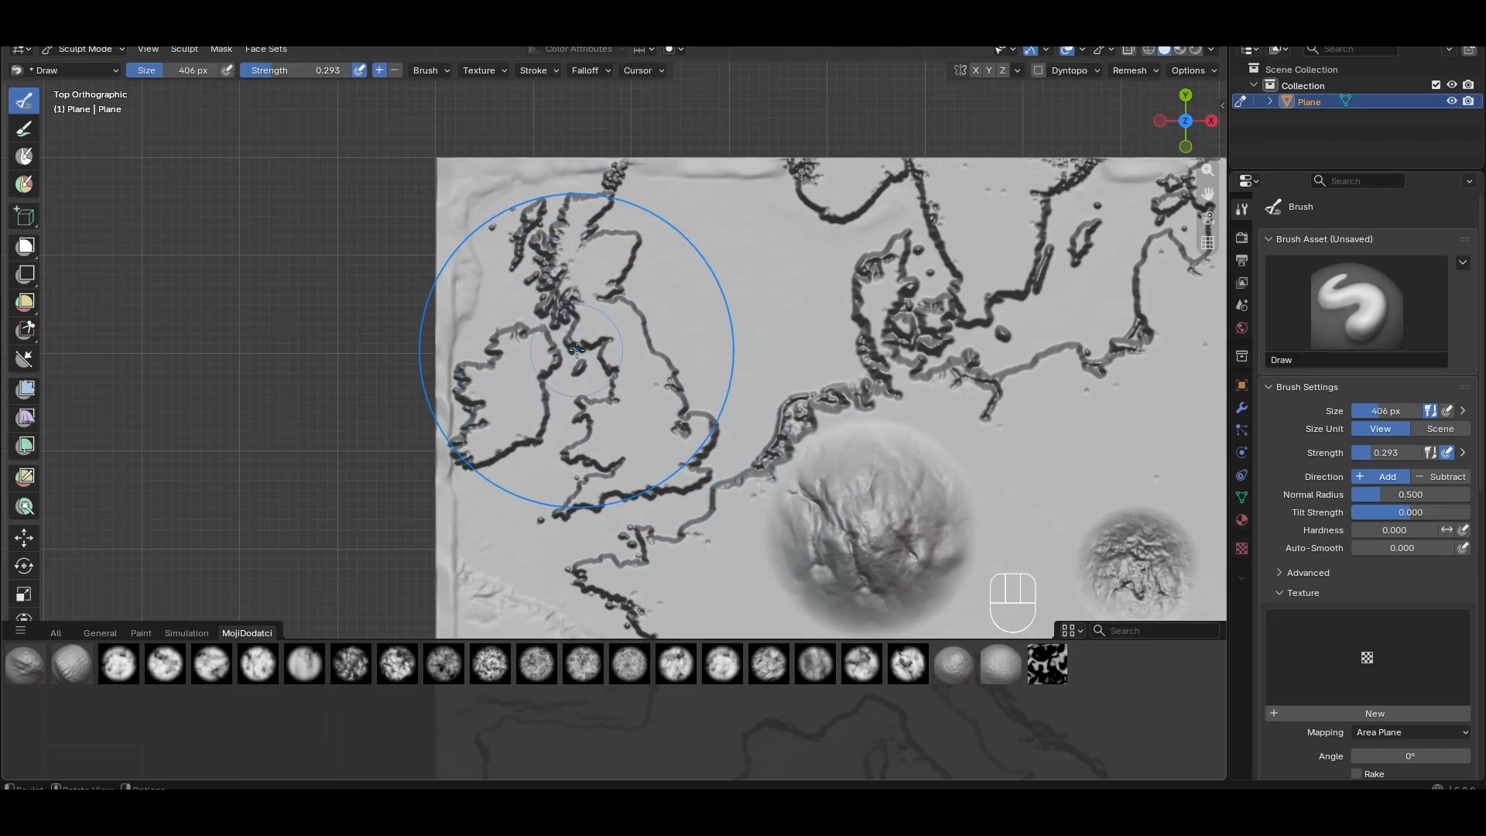
Try broad, soft Draw strokes over Great Britain and undo them together with the rocky crater
{"action": "left_click_drag", "start_coordinate": [608, 382], "coordinate": [609, 381]}
{"action": "left_click_drag", "start_coordinate": [689, 439], "coordinate": [688, 440]}
{"action": "middle_click_drag", "start_coordinate": [689, 386], "coordinate": [751, 333]}
{"action": "left_click_drag", "start_coordinate": [594, 340], "coordinate": [649, 360]}
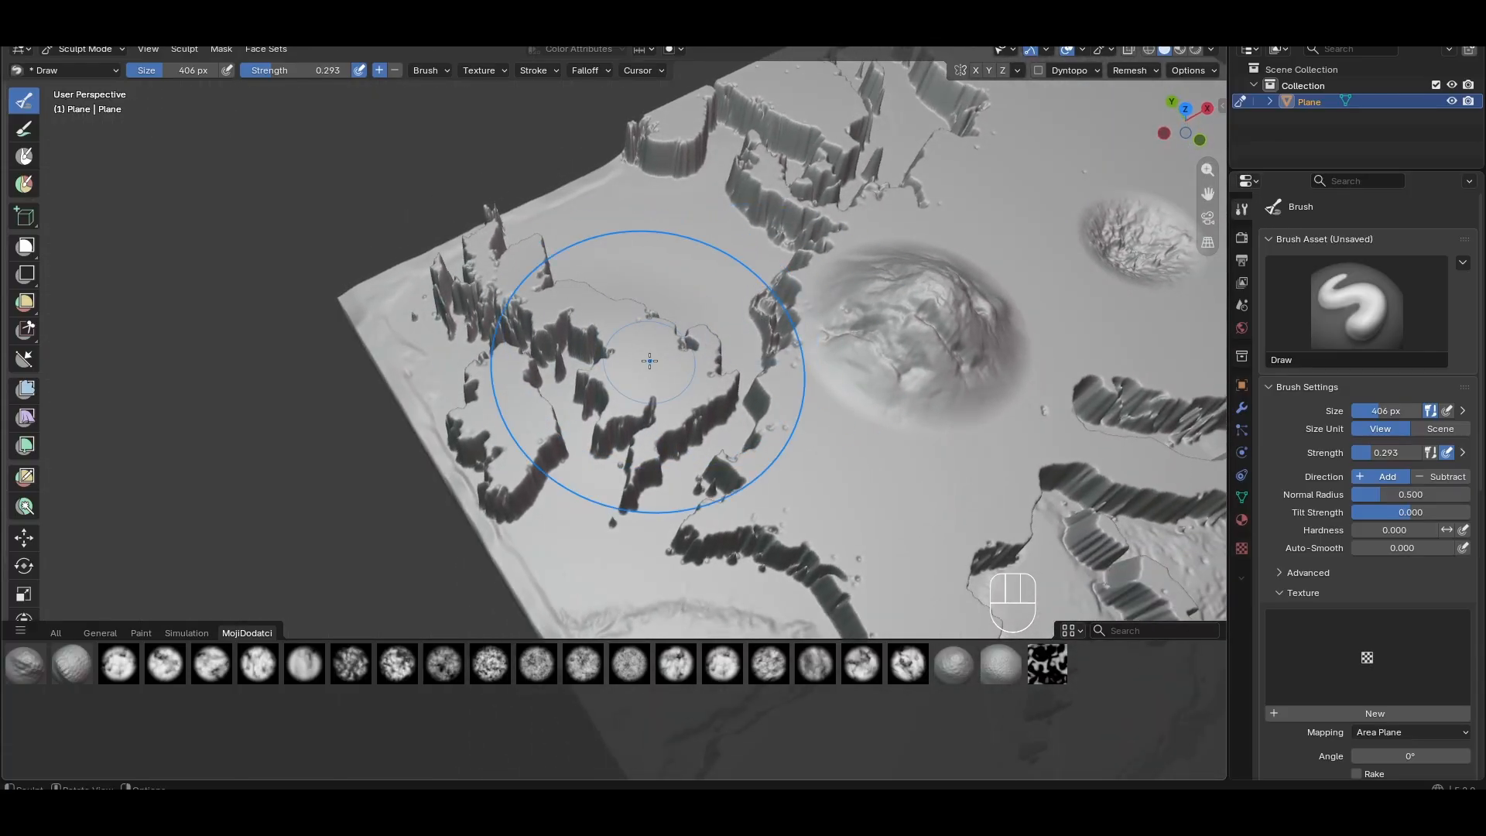
{"action": "key", "text": "ctrl+z"}
{"action": "key", "text": "ctrl+z"}
{"action": "key", "text": "ctrl+z"}
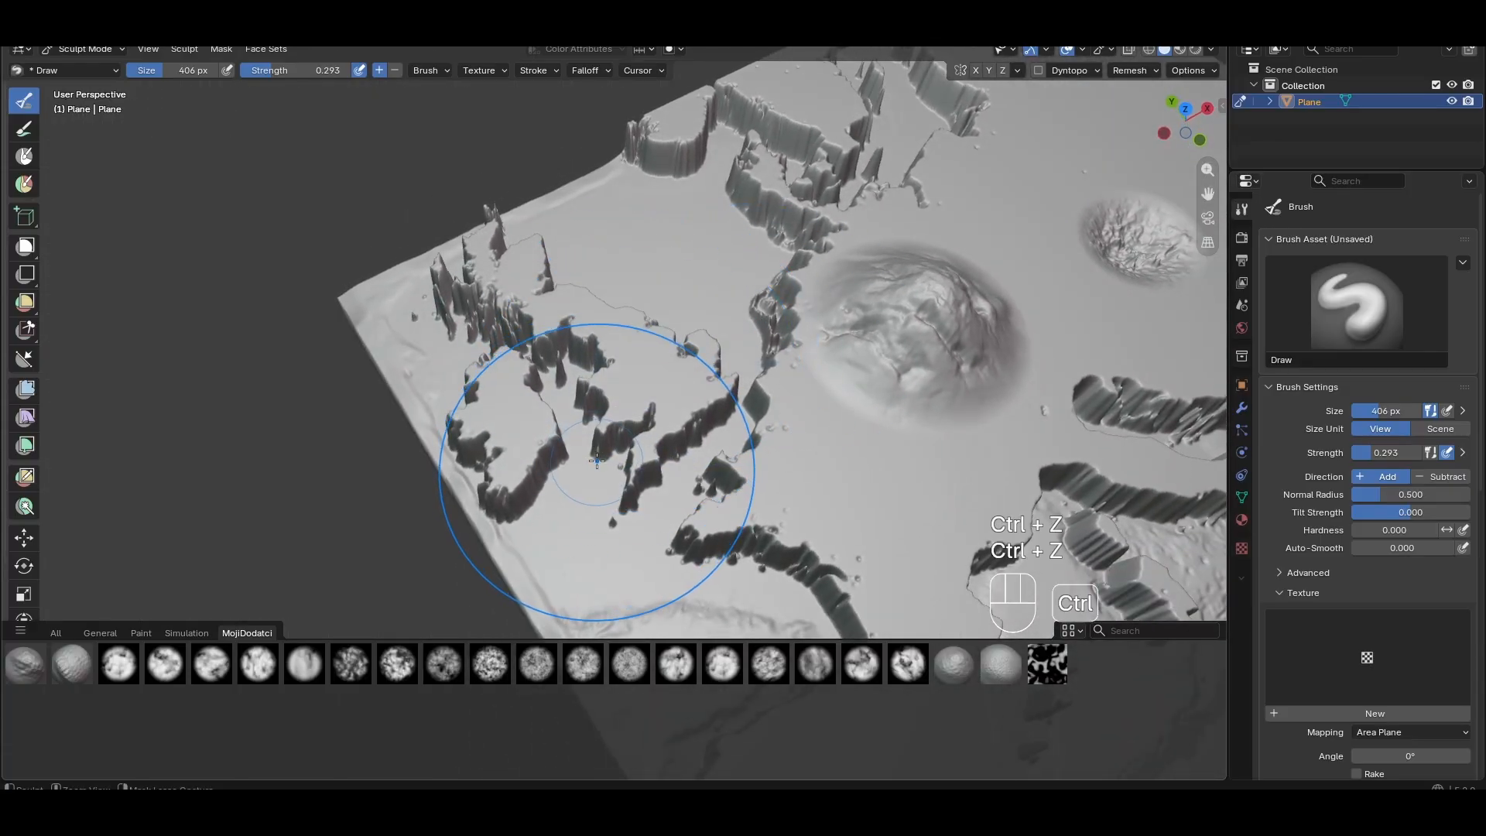
Select the Kamenje8 brush for the British Isles and set its strength to 0.234
{"action": "left_click", "coordinate": [444, 664]}
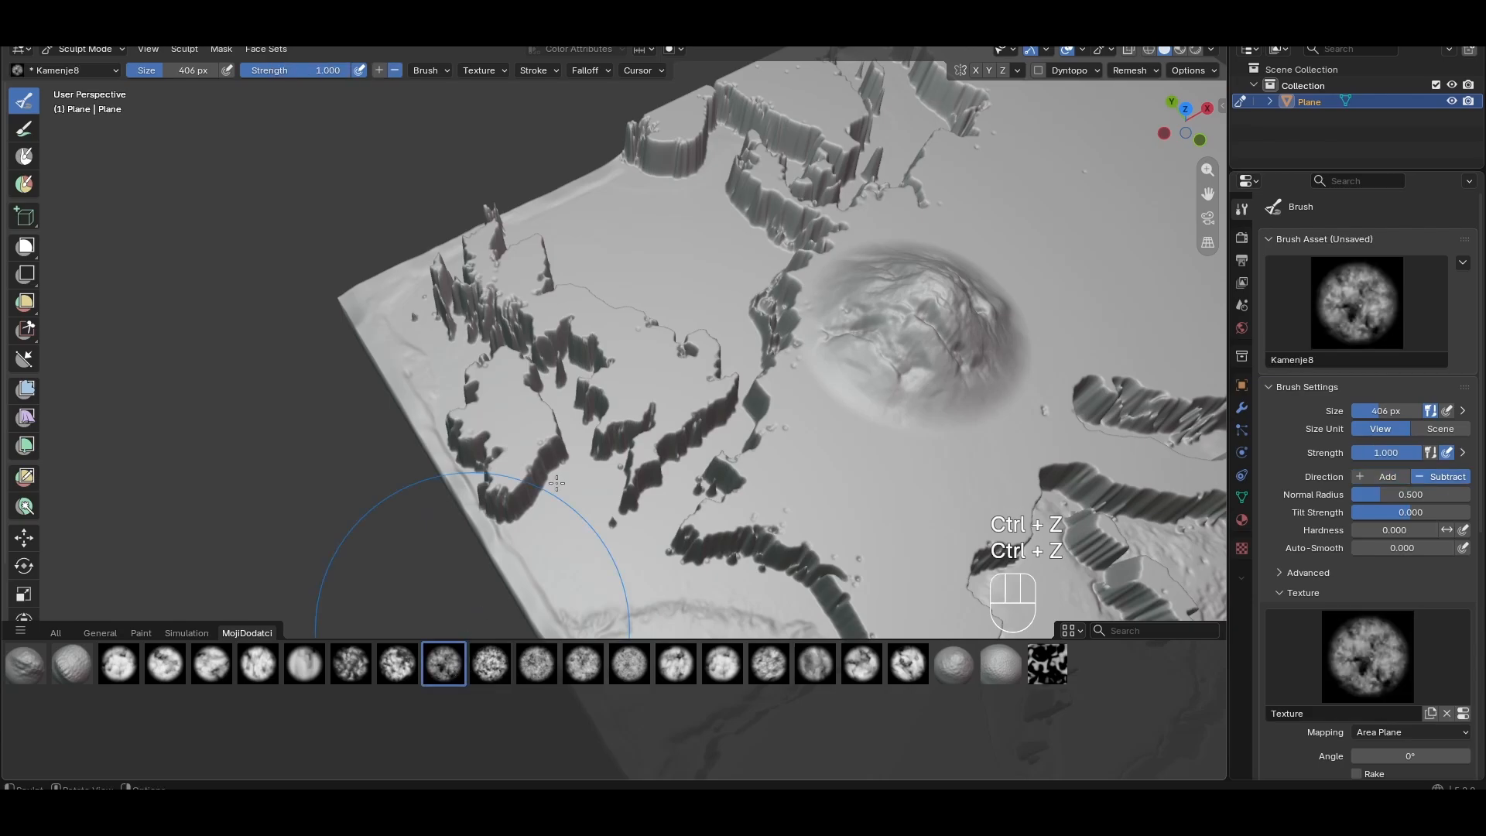
{"action": "scroll", "coordinate": [613, 398], "scroll_direction": "up", "scroll_amount": 2}
{"action": "left_click_drag", "start_coordinate": [339, 69], "coordinate": [265, 70]}
{"action": "scroll", "coordinate": [617, 272], "scroll_direction": "down", "scroll_amount": 1}
{"action": "middle_click_drag", "start_coordinate": [614, 286], "coordinate": [347, 118]}
{"action": "scroll", "coordinate": [613, 366], "scroll_direction": "up", "scroll_amount": 5}
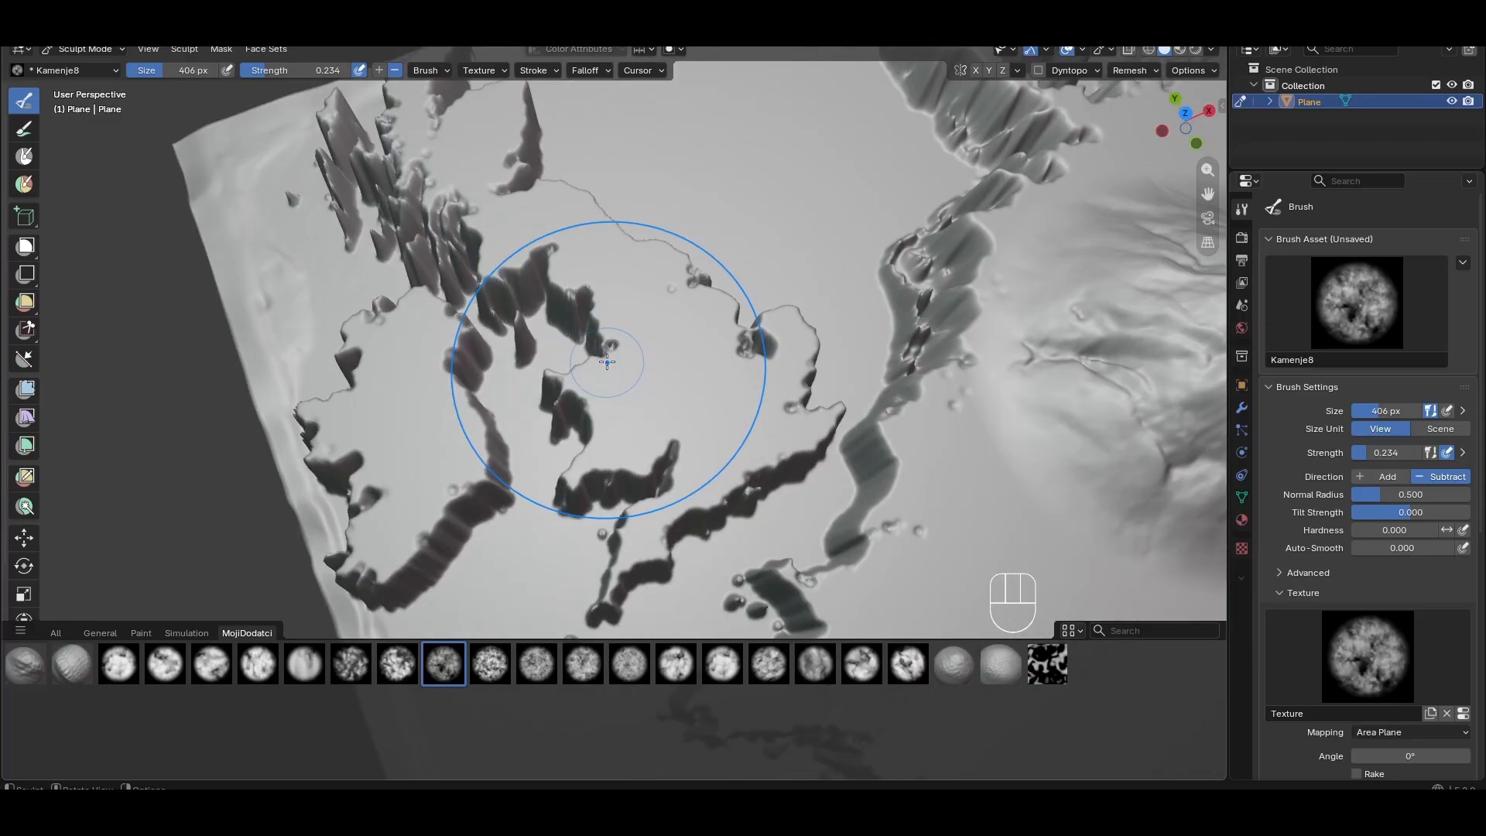
Roughen the British Isles and surrounding seabed with subtle Kamenje8 strokes at 406 px and inspect the surface up close
{"action": "middle_click_drag", "start_coordinate": [607, 371], "coordinate": [580, 368]}
{"action": "scroll", "coordinate": [576, 356], "scroll_direction": "down", "scroll_amount": 3}
{"action": "key", "text": "KP_7"}
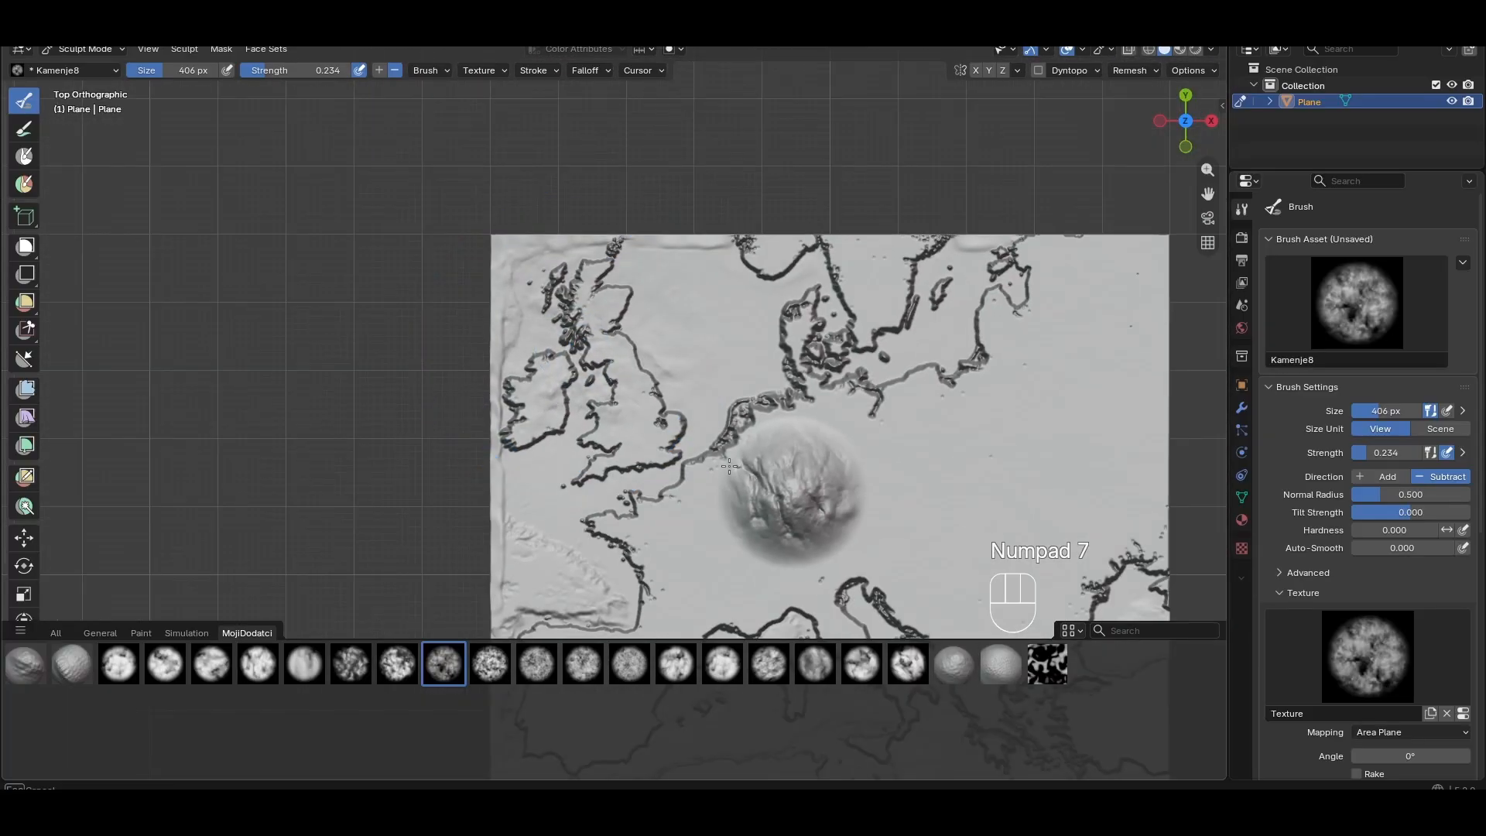
{"action": "scroll", "coordinate": [713, 391], "scroll_direction": "up", "scroll_amount": 5}
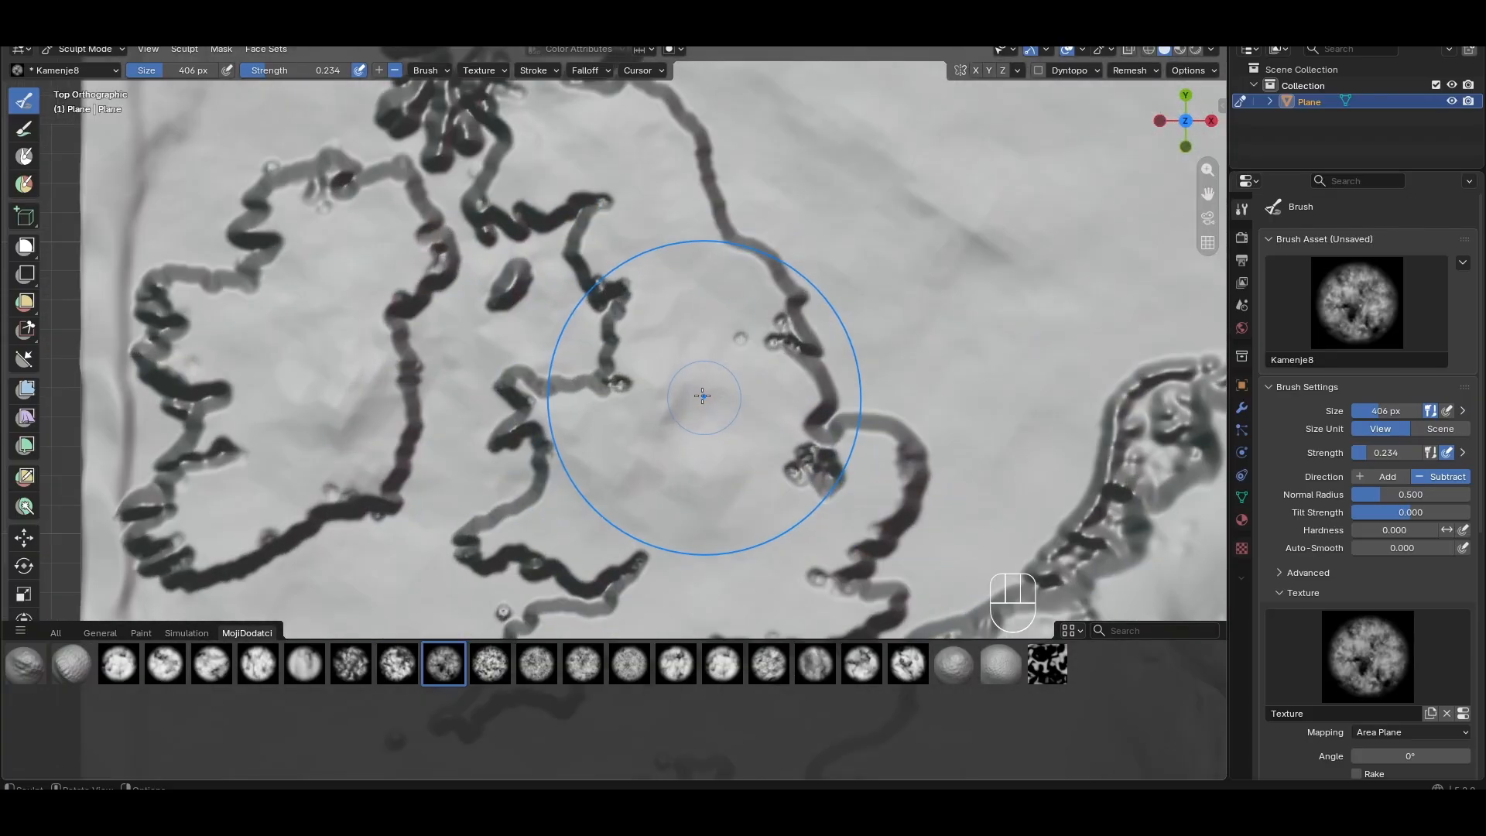
{"action": "mouse_move", "coordinate": [696, 391]}
{"action": "middle_mouse_down"}
{"action": "mouse_move", "coordinate": [626, 304]}
{"action": "mouse_move", "coordinate": [524, 318]}
{"action": "middle_mouse_up"}
{"action": "scroll", "coordinate": [542, 333], "scroll_direction": "down", "scroll_amount": 6}
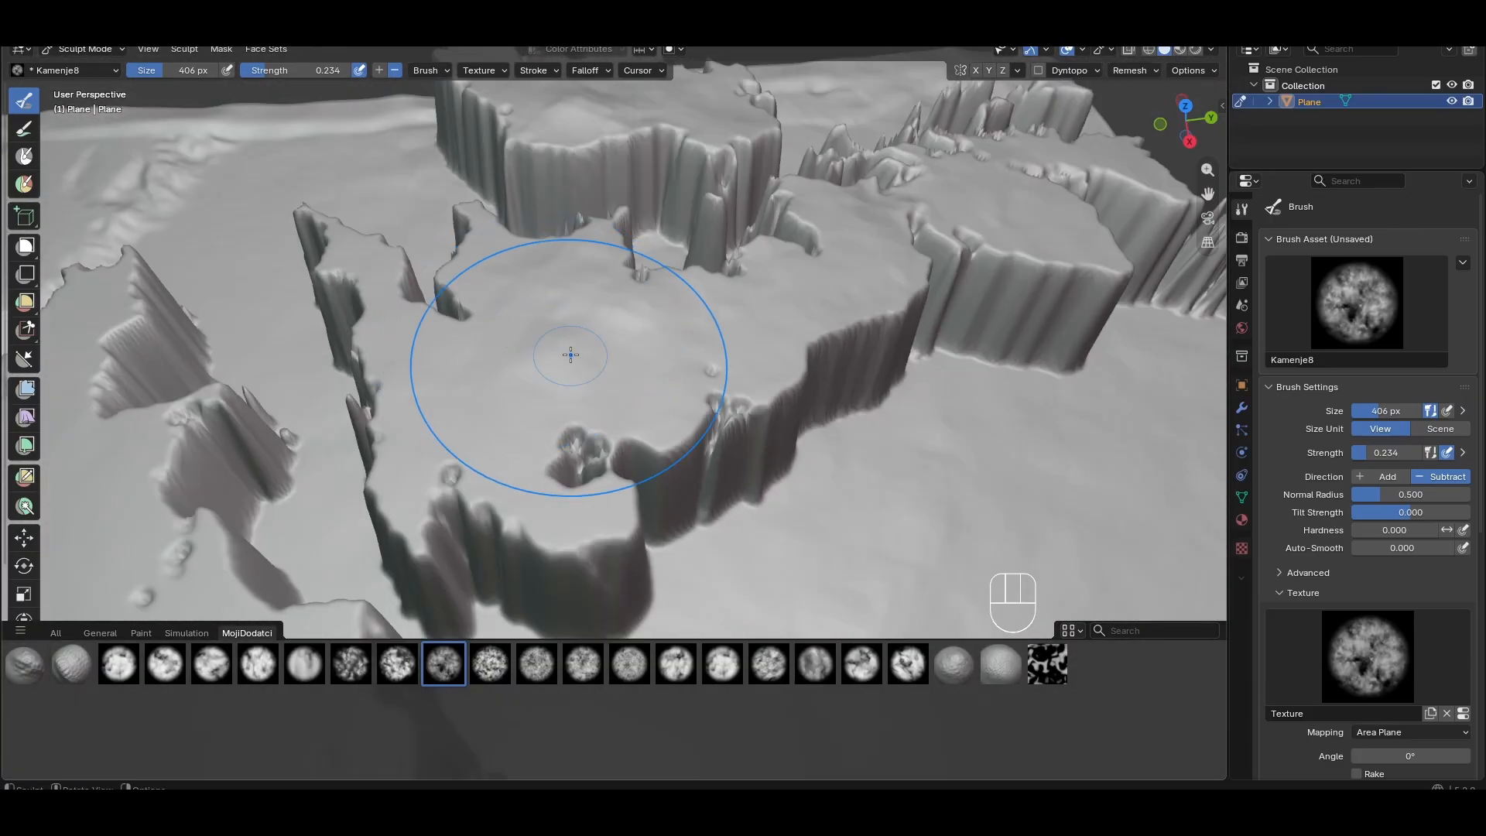
Select the Kamenje6 brush for the British Isles, undo a strong test stroke and reduce the strength to 0.297
{"action": "scroll", "coordinate": [611, 366], "scroll_direction": "down", "scroll_amount": 4}
{"action": "mouse_move", "coordinate": [650, 387]}
{"action": "middle_mouse_down"}
{"action": "mouse_move", "coordinate": [777, 380]}
{"action": "mouse_move", "coordinate": [341, 627]}
{"action": "middle_mouse_up"}
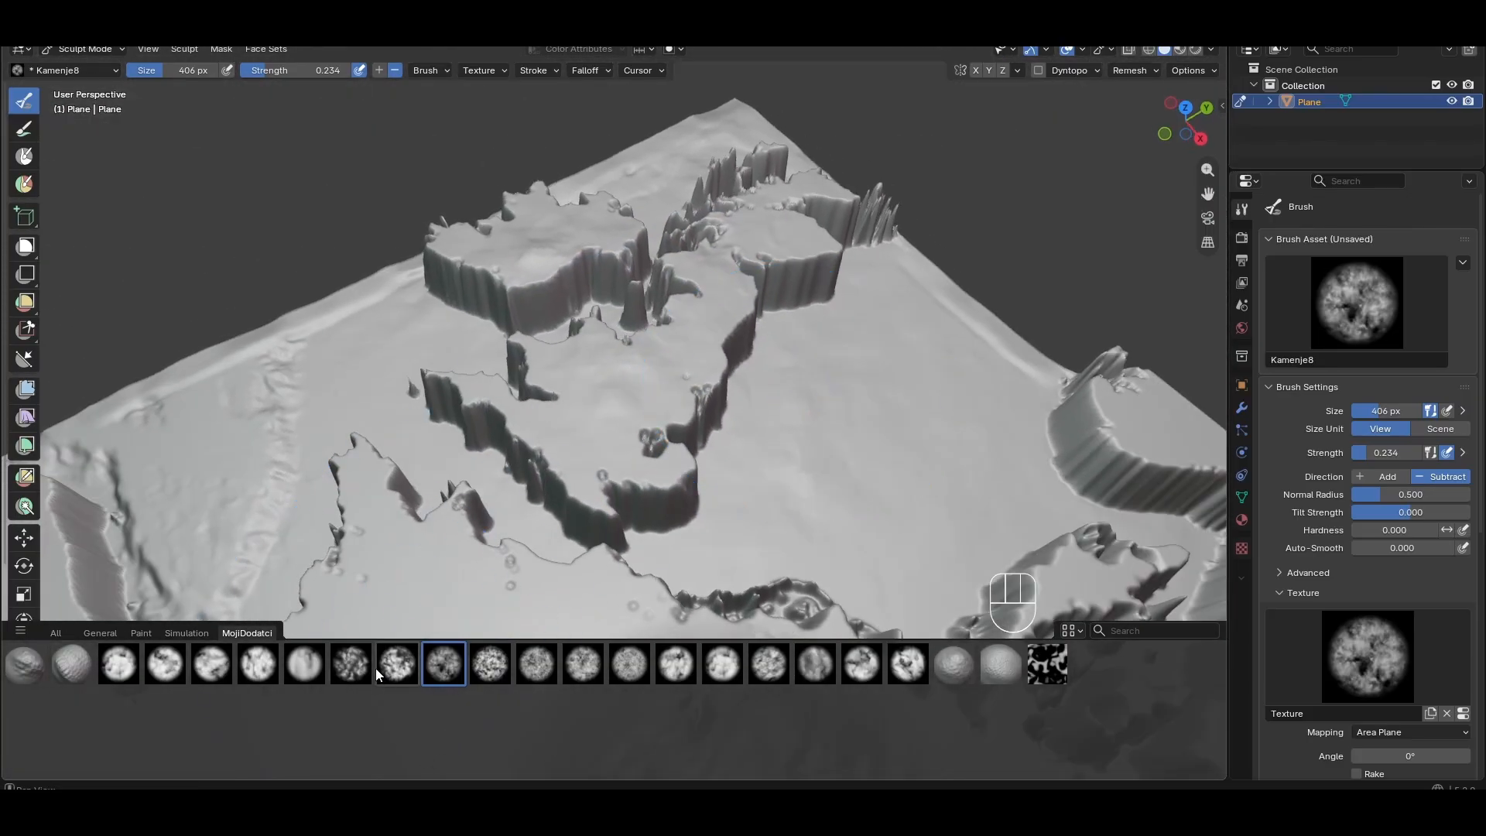
{"action": "left_click", "coordinate": [350, 663]}
{"action": "left_click_drag", "start_coordinate": [338, 71], "coordinate": [296, 70]}
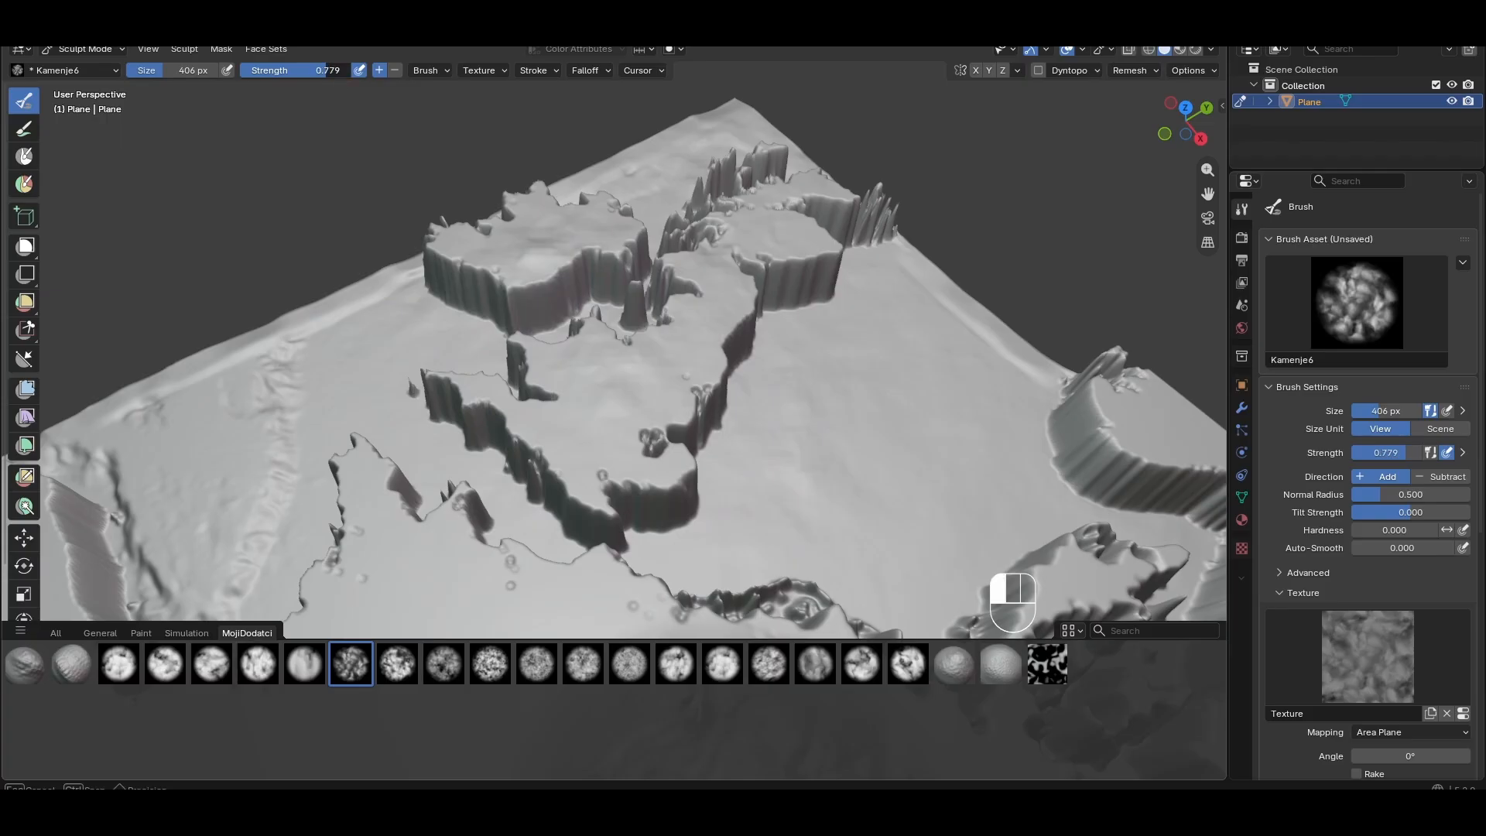
{"action": "key", "text": "KP_7"}
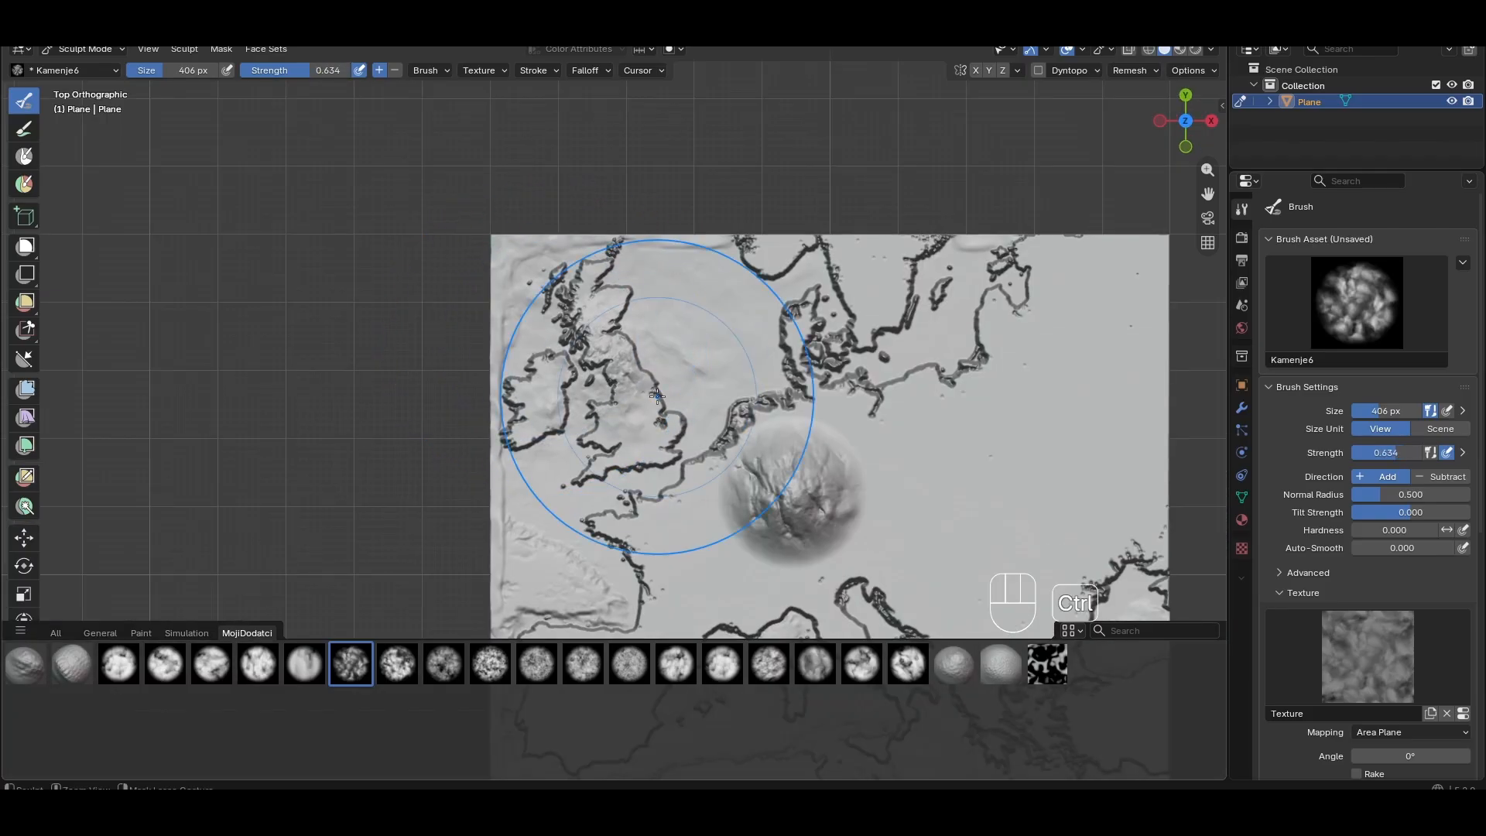
{"action": "key", "text": "ctrl+z"}
{"action": "left_click_drag", "start_coordinate": [333, 71], "coordinate": [295, 71]}
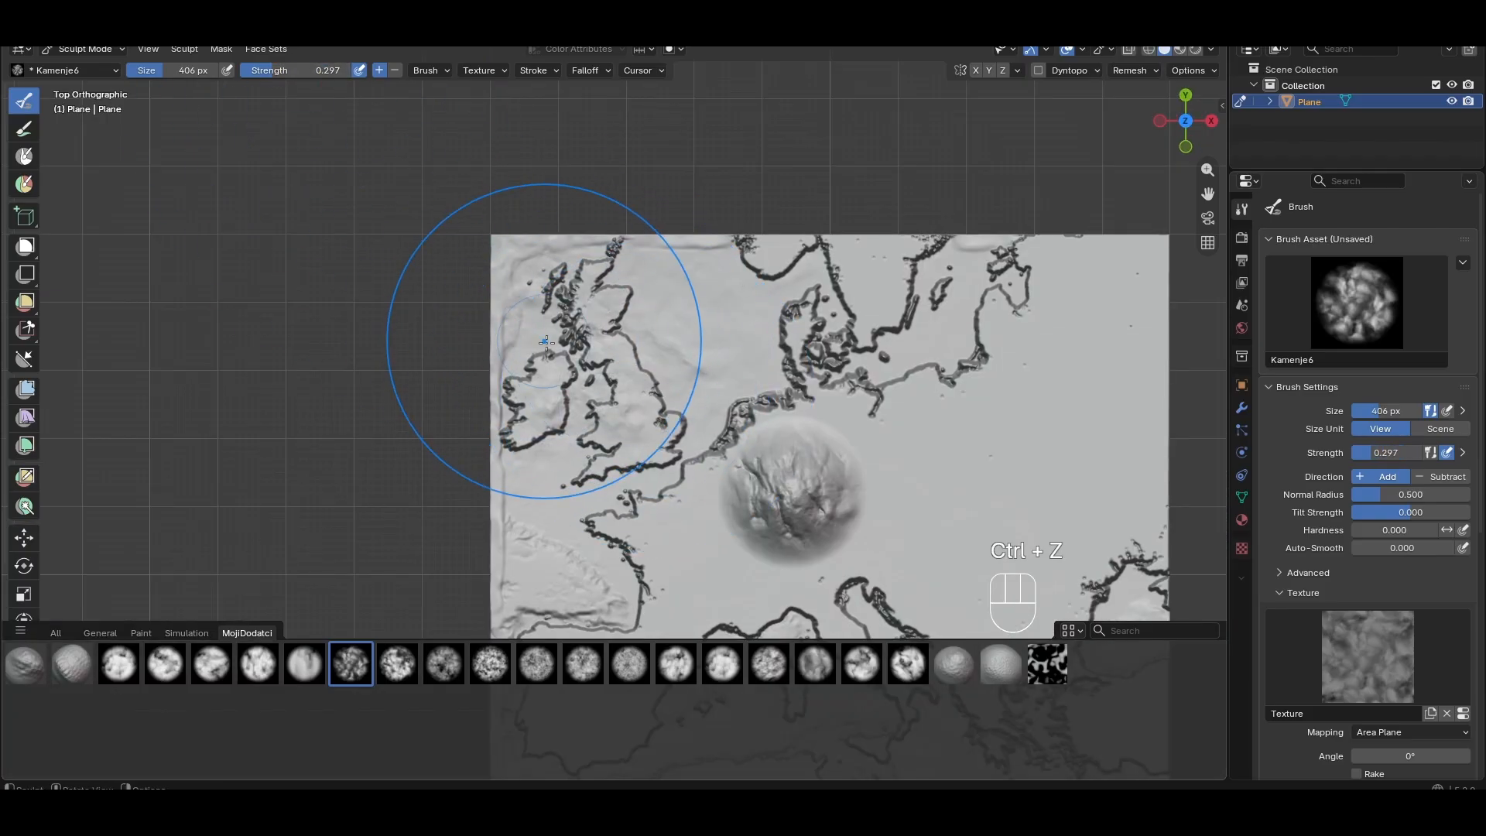
Roughen the British Isles with a subtle Kamenje6 stroke at 406 px and inspect the relief and cliffs up close
{"action": "left_click_drag", "start_coordinate": [608, 408], "coordinate": [609, 409]}
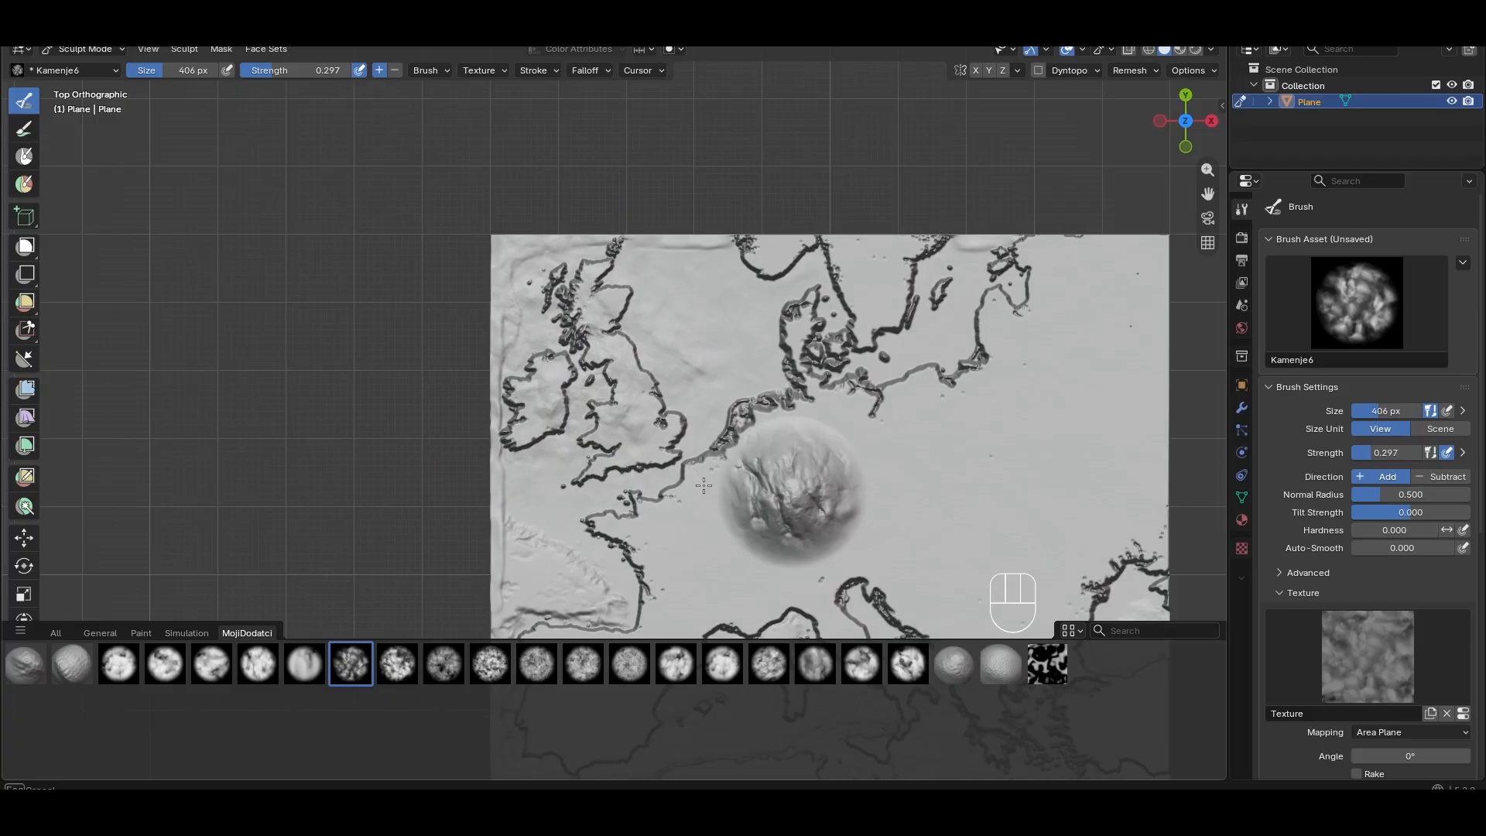
{"action": "scroll", "coordinate": [610, 407], "scroll_direction": "up", "scroll_amount": 6}
{"action": "middle_click_drag", "start_coordinate": [637, 431], "coordinate": [571, 325]}
{"action": "middle_click_drag", "start_coordinate": [611, 232], "coordinate": [632, 434], "text": "shift"}
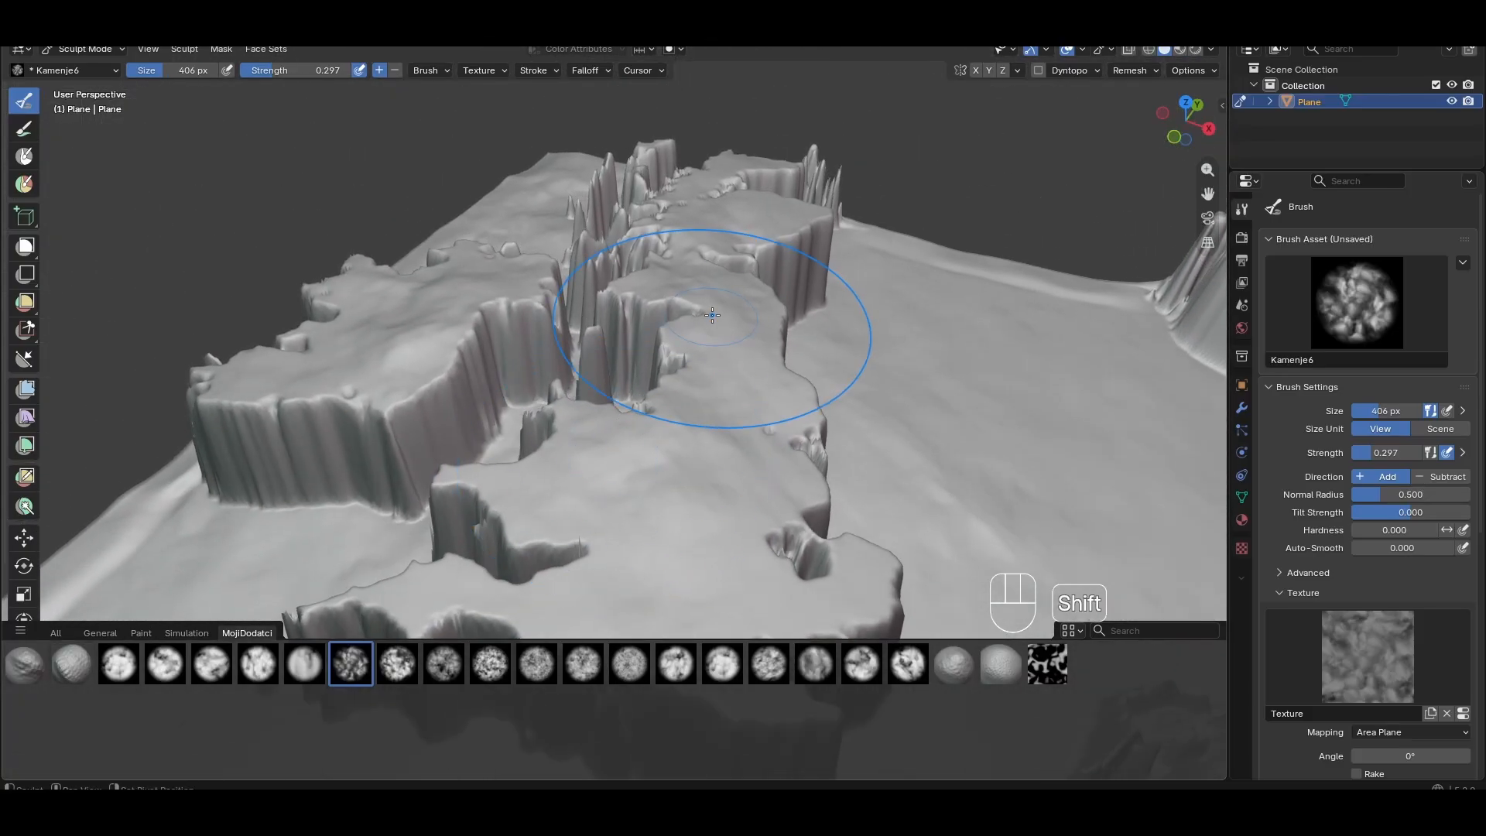
{"action": "middle_click_drag", "start_coordinate": [736, 311], "coordinate": [631, 460], "text": "shift"}
{"action": "scroll", "coordinate": [615, 359], "scroll_direction": "up", "scroll_amount": 3}
{"action": "scroll", "coordinate": [615, 358], "scroll_direction": "down", "scroll_amount": 4}
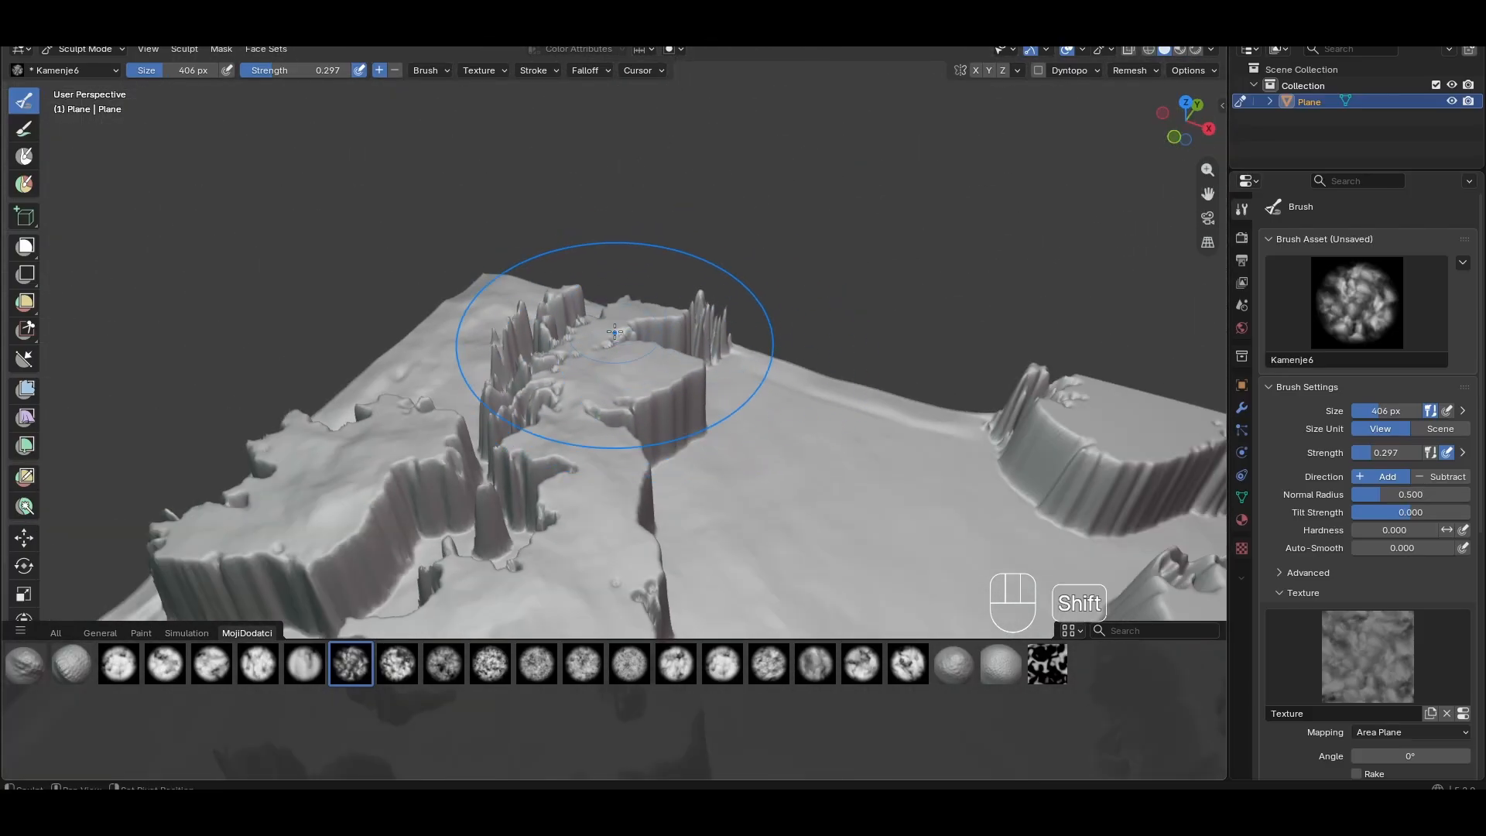
{"action": "middle_click_drag", "start_coordinate": [615, 332], "coordinate": [654, 319], "text": "shift"}
{"action": "middle_click_drag", "start_coordinate": [658, 372], "coordinate": [718, 432]}
{"action": "scroll", "coordinate": [717, 432], "scroll_direction": "down", "scroll_amount": 8}
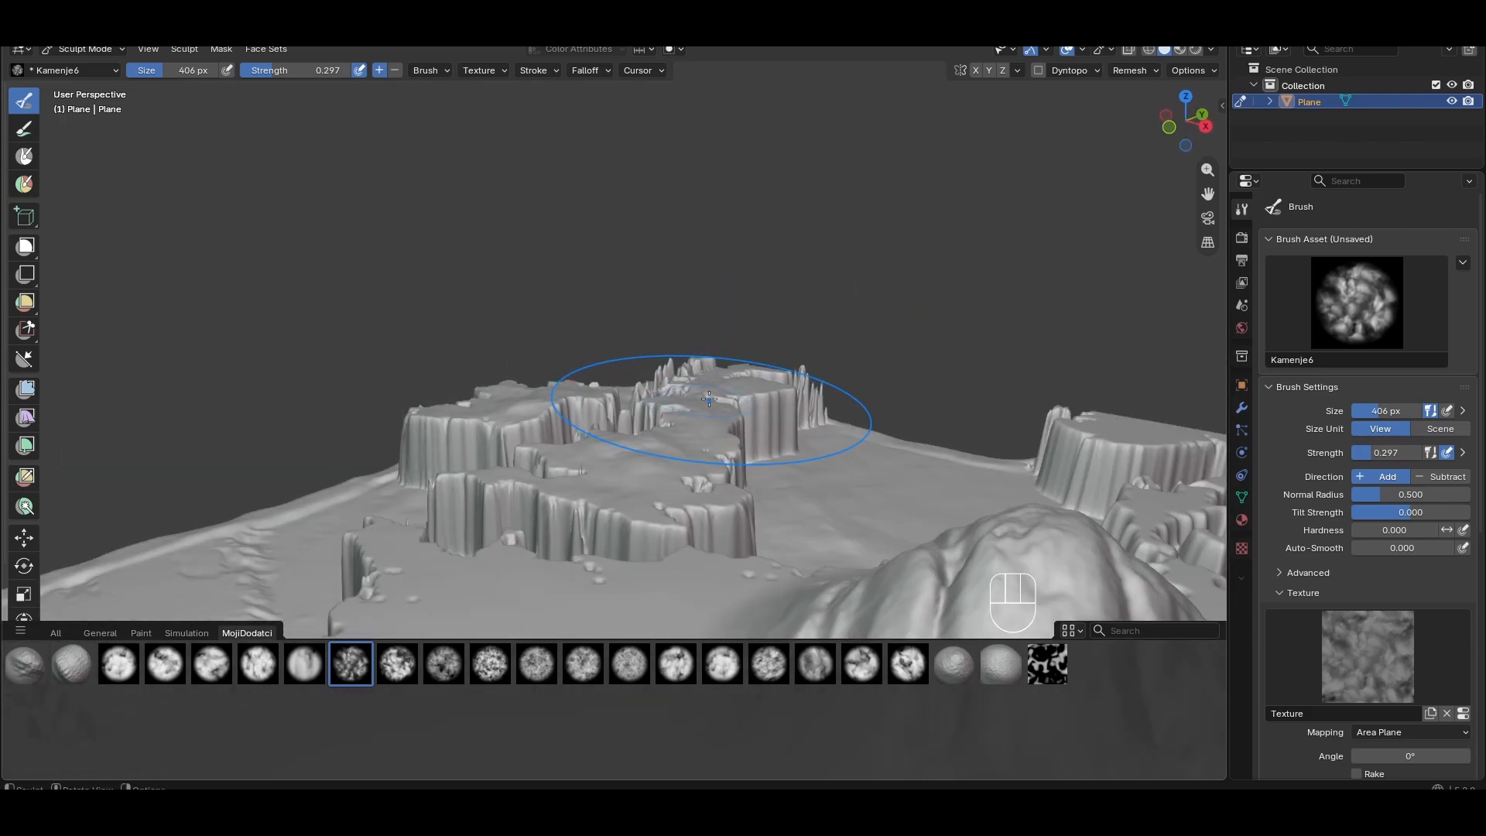
Enlarge the Kamenje6 brush to 1000 px and roughen the whole Europe map from a top view
{"action": "key", "text": "KP_7"}
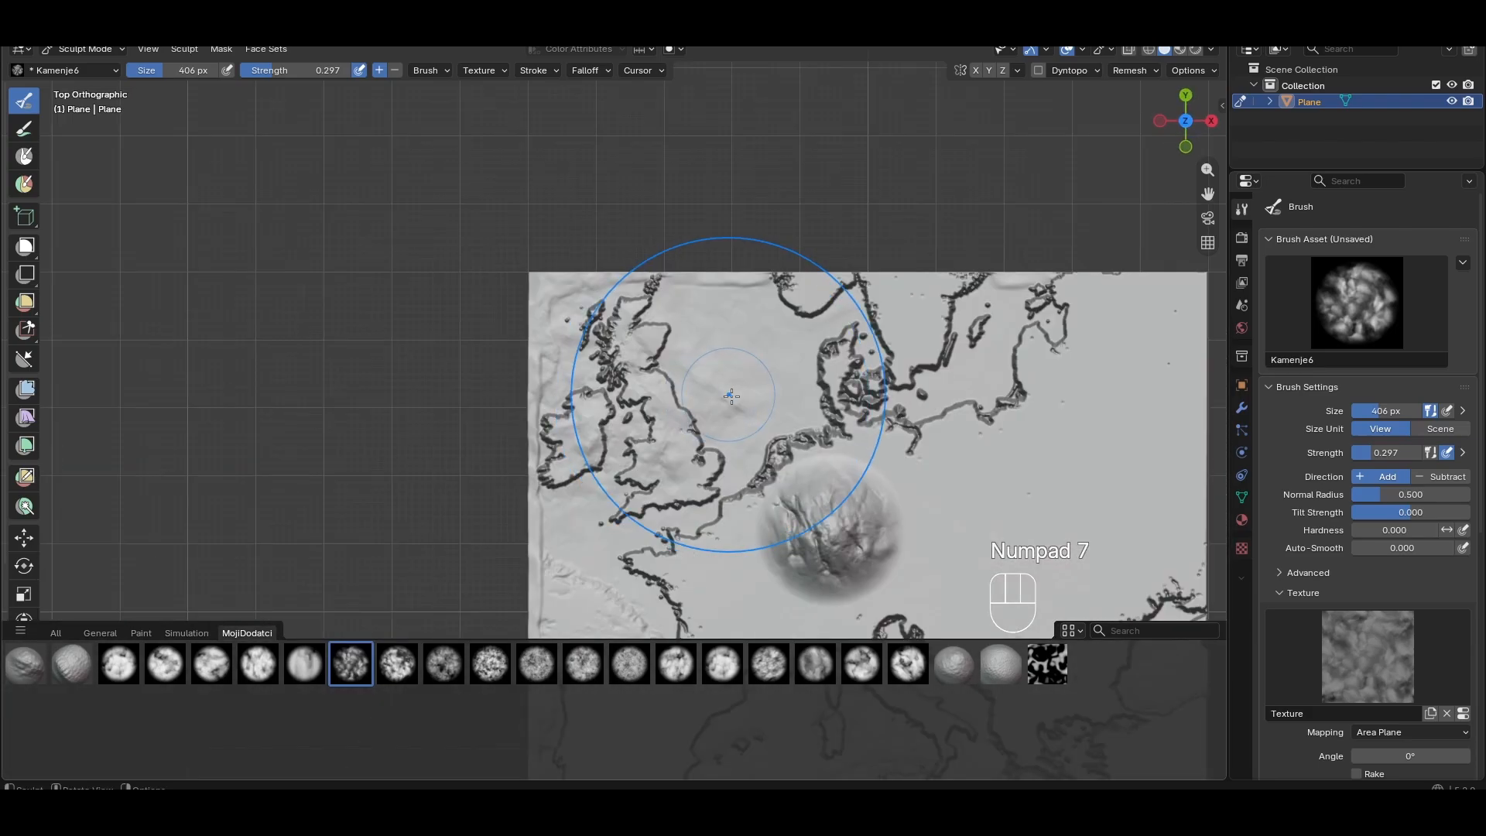
{"action": "middle_click_drag", "start_coordinate": [712, 383], "coordinate": [606, 260]}
{"action": "key", "text": "KP_7"}
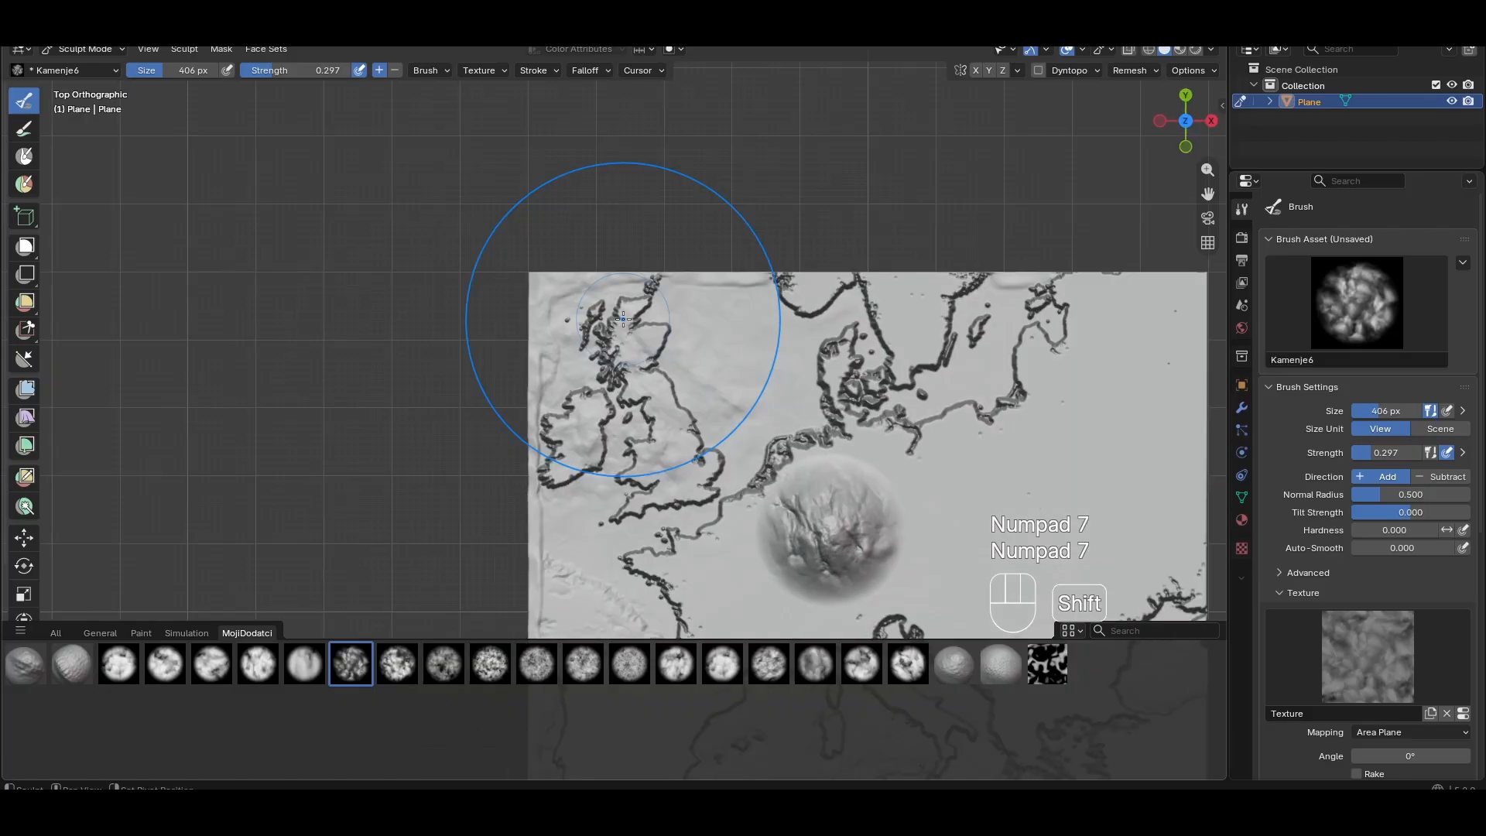
{"action": "scroll", "coordinate": [681, 302], "scroll_direction": "down", "scroll_amount": 2}
{"action": "middle_click_drag", "start_coordinate": [736, 281], "coordinate": [694, 237], "text": "shift"}
{"action": "key", "text": "f"}
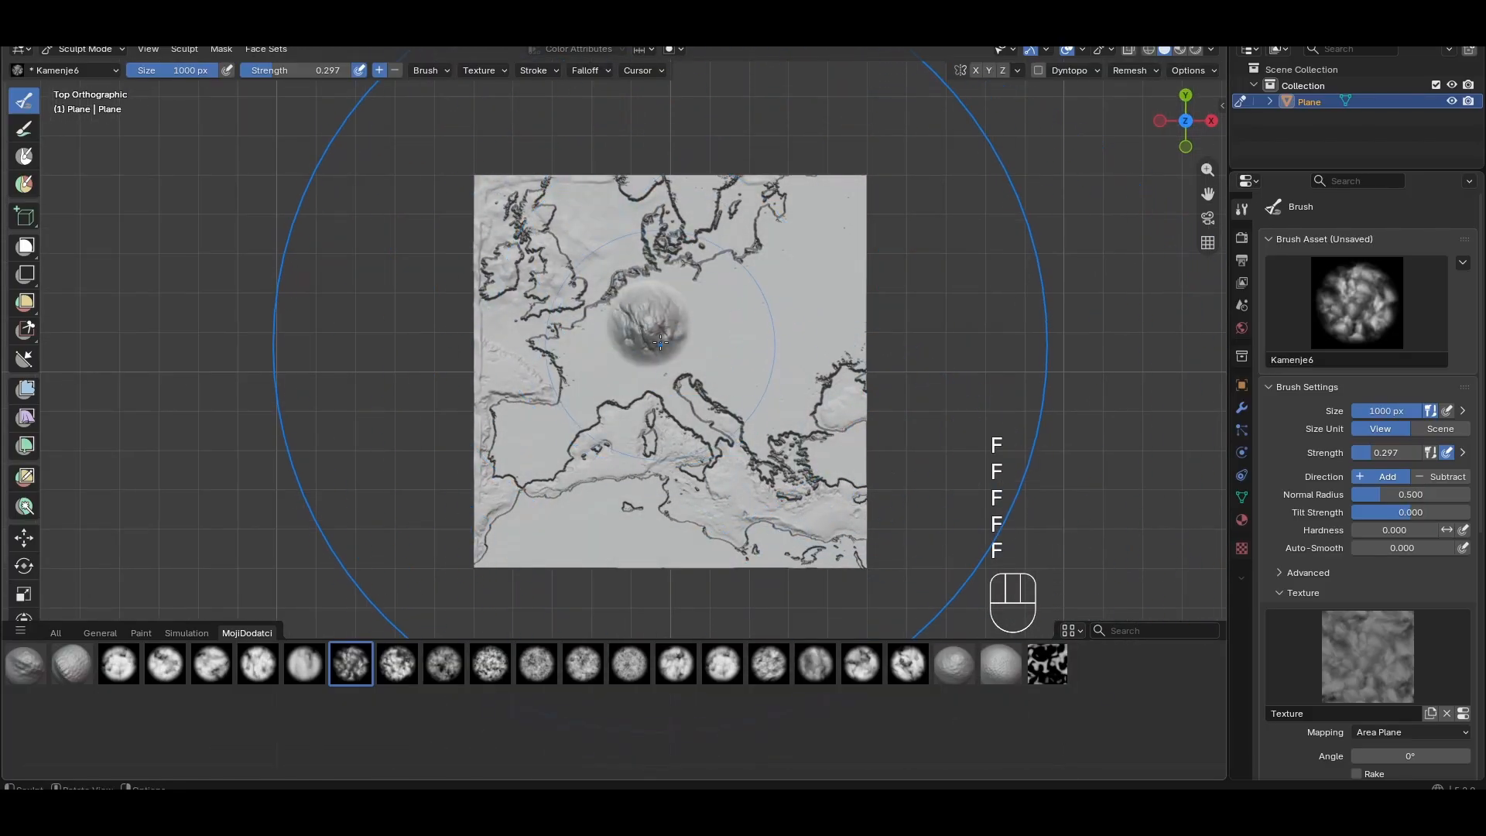
{"action": "left_click", "coordinate": [909, 475]}
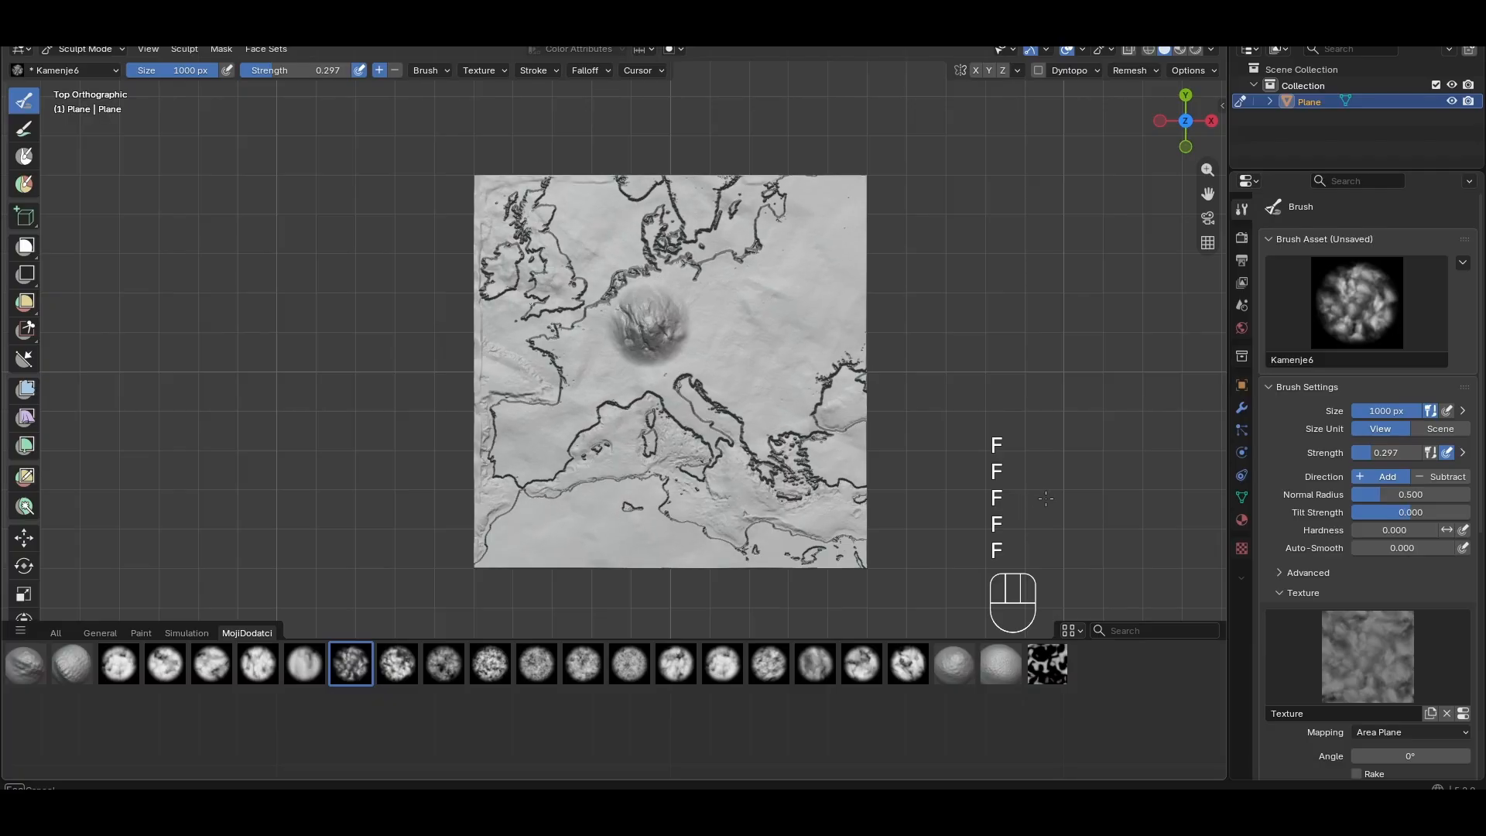
{"action": "scroll", "coordinate": [896, 431], "scroll_direction": "up", "scroll_amount": 5}
{"action": "mouse_move", "coordinate": [895, 431]}
{"action": "middle_mouse_down"}
{"action": "mouse_move", "coordinate": [859, 380]}
{"action": "mouse_move", "coordinate": [604, 364]}
{"action": "mouse_move", "coordinate": [838, 349]}
{"action": "middle_mouse_up"}
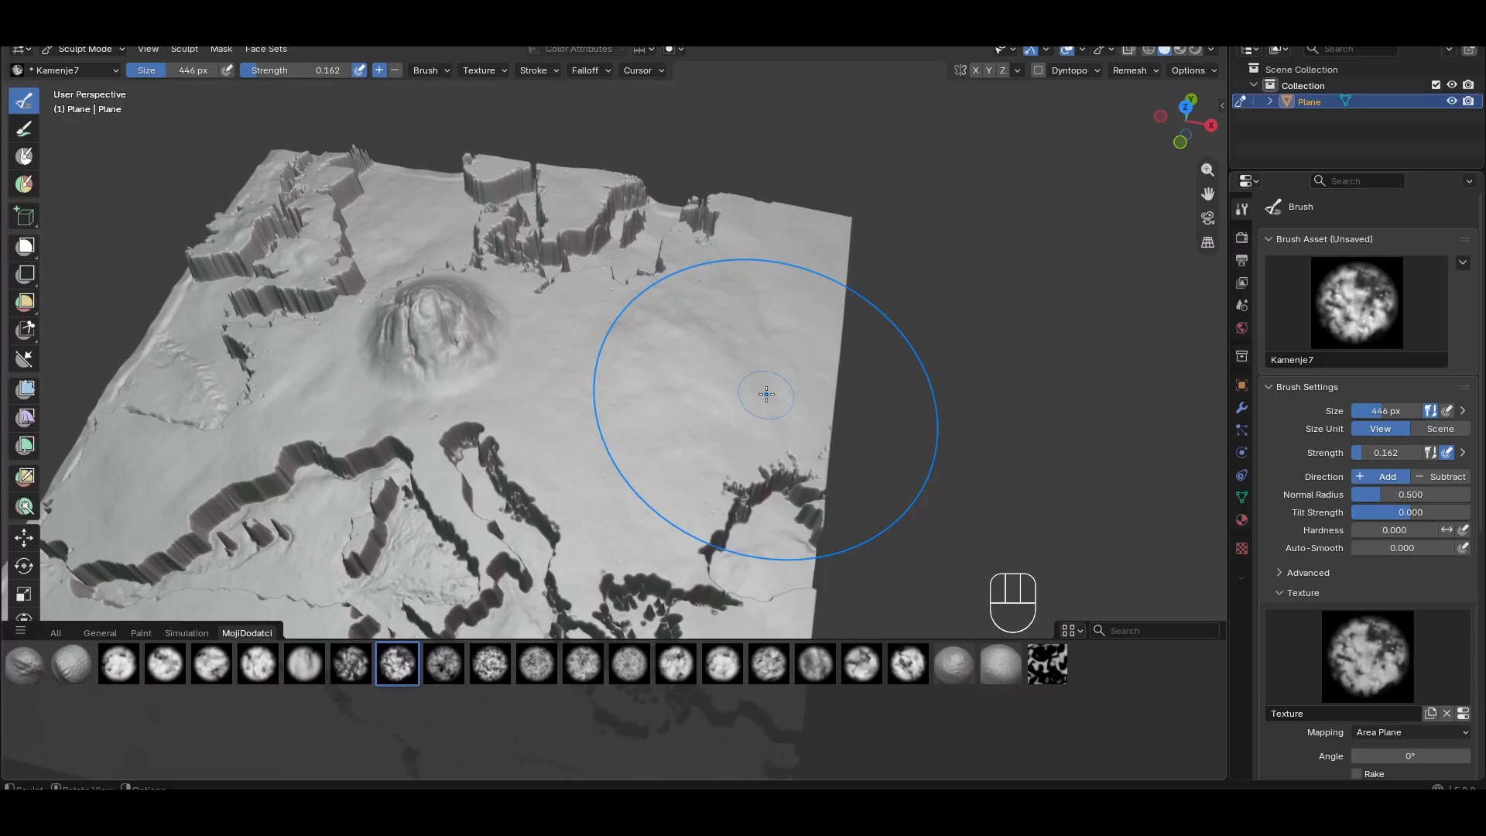
Select the Kamenje14 brush and set its strength to 0.272 for the southern part of the map
{"action": "scroll", "coordinate": [751, 387], "scroll_direction": "down", "scroll_amount": 3}
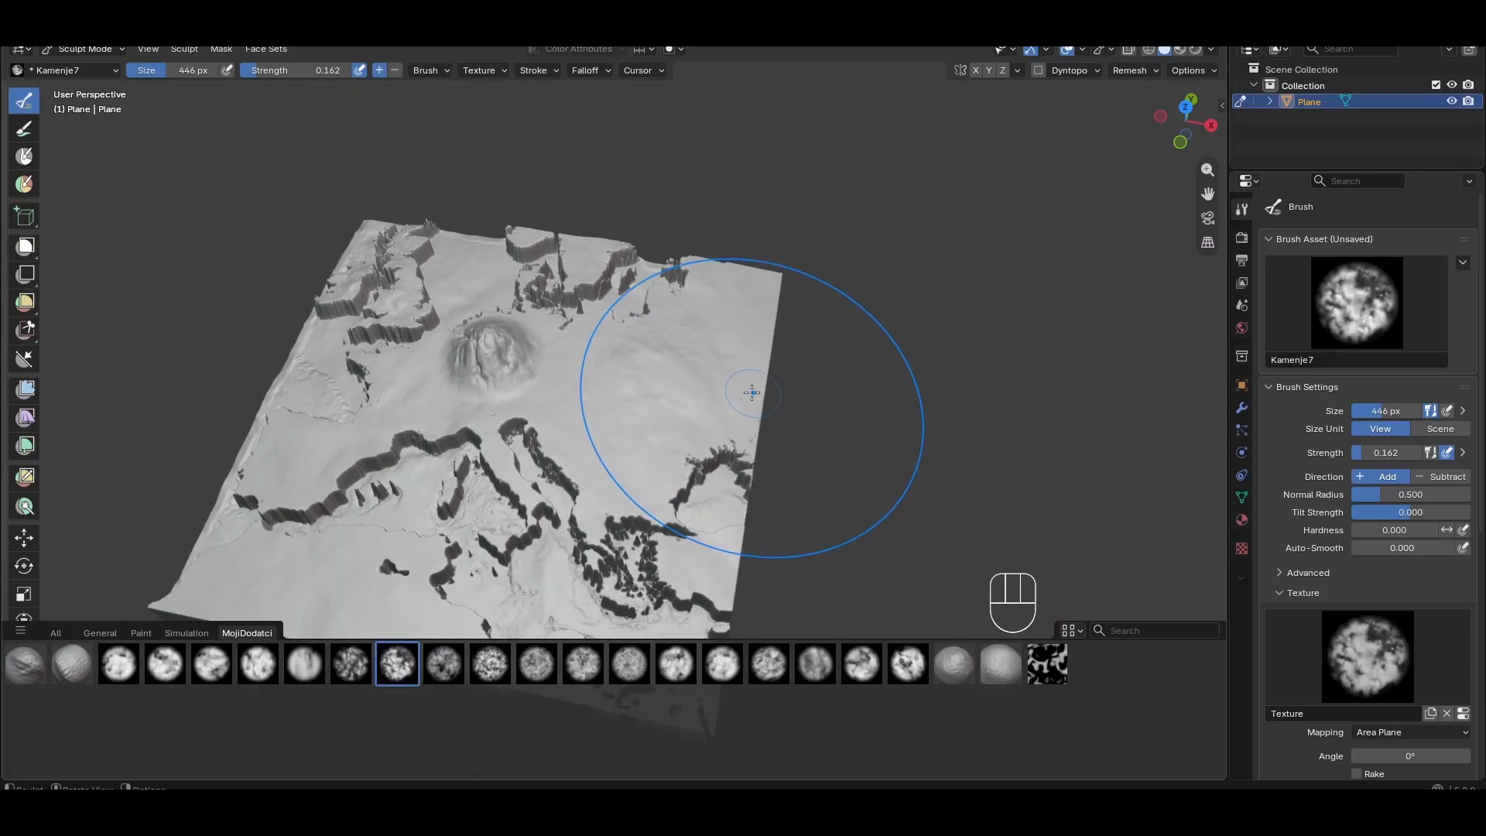
{"action": "left_click", "coordinate": [722, 663]}
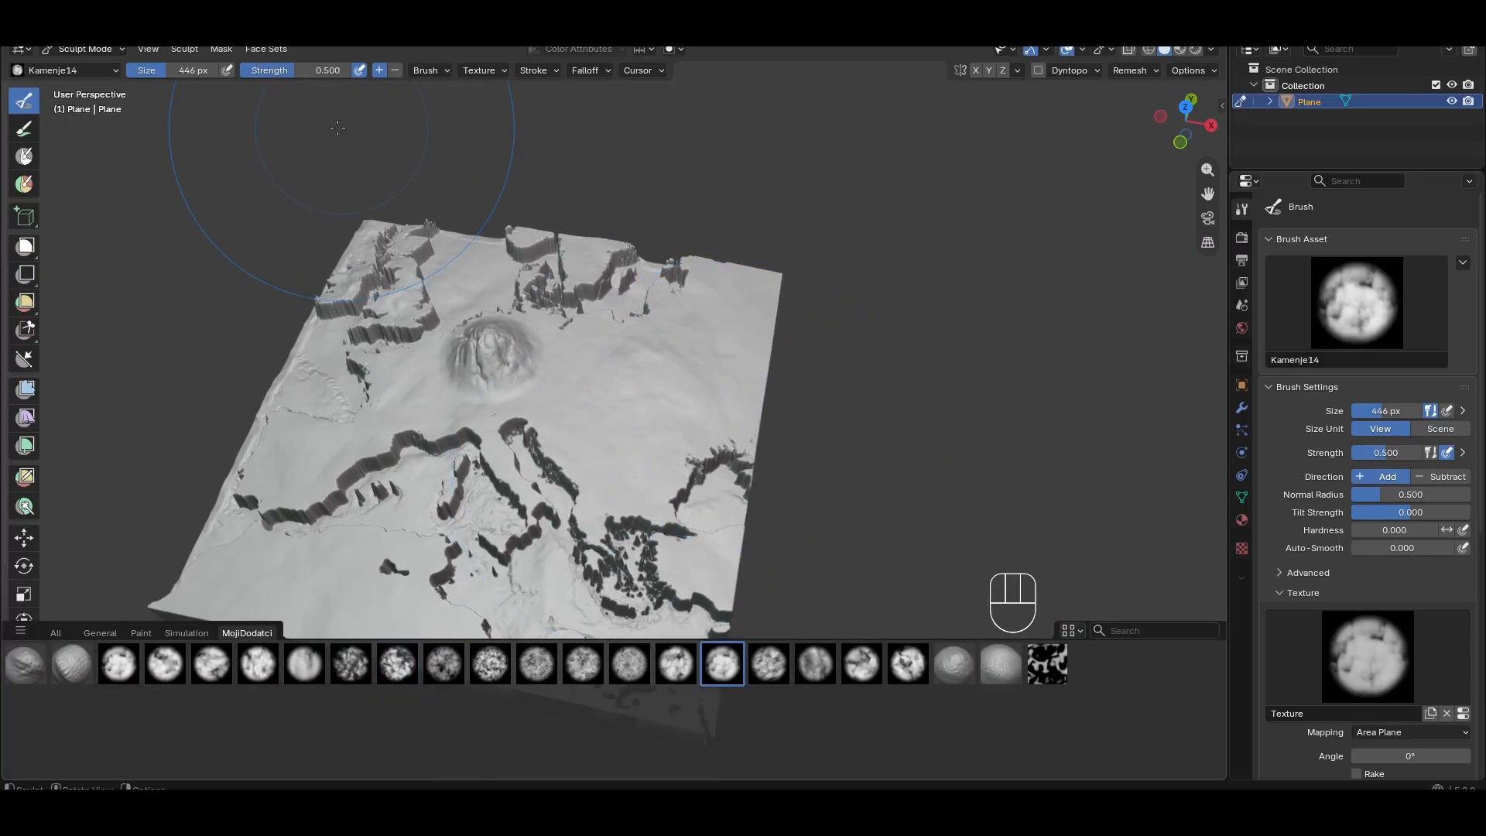
{"action": "left_click_drag", "start_coordinate": [285, 67], "coordinate": [255, 67]}
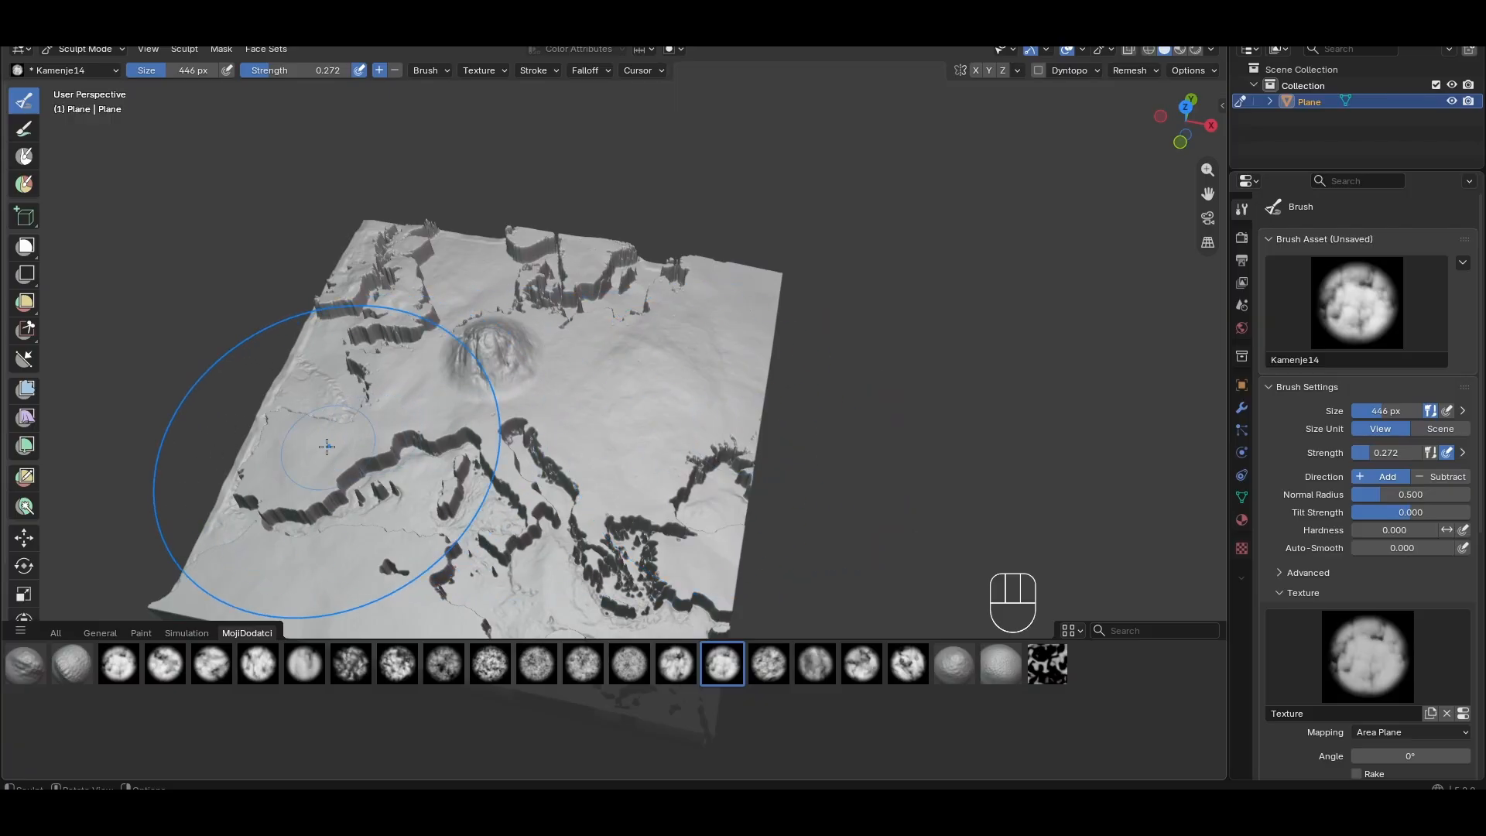
{"action": "middle_click_drag", "start_coordinate": [364, 565], "coordinate": [584, 331], "text": "shift"}
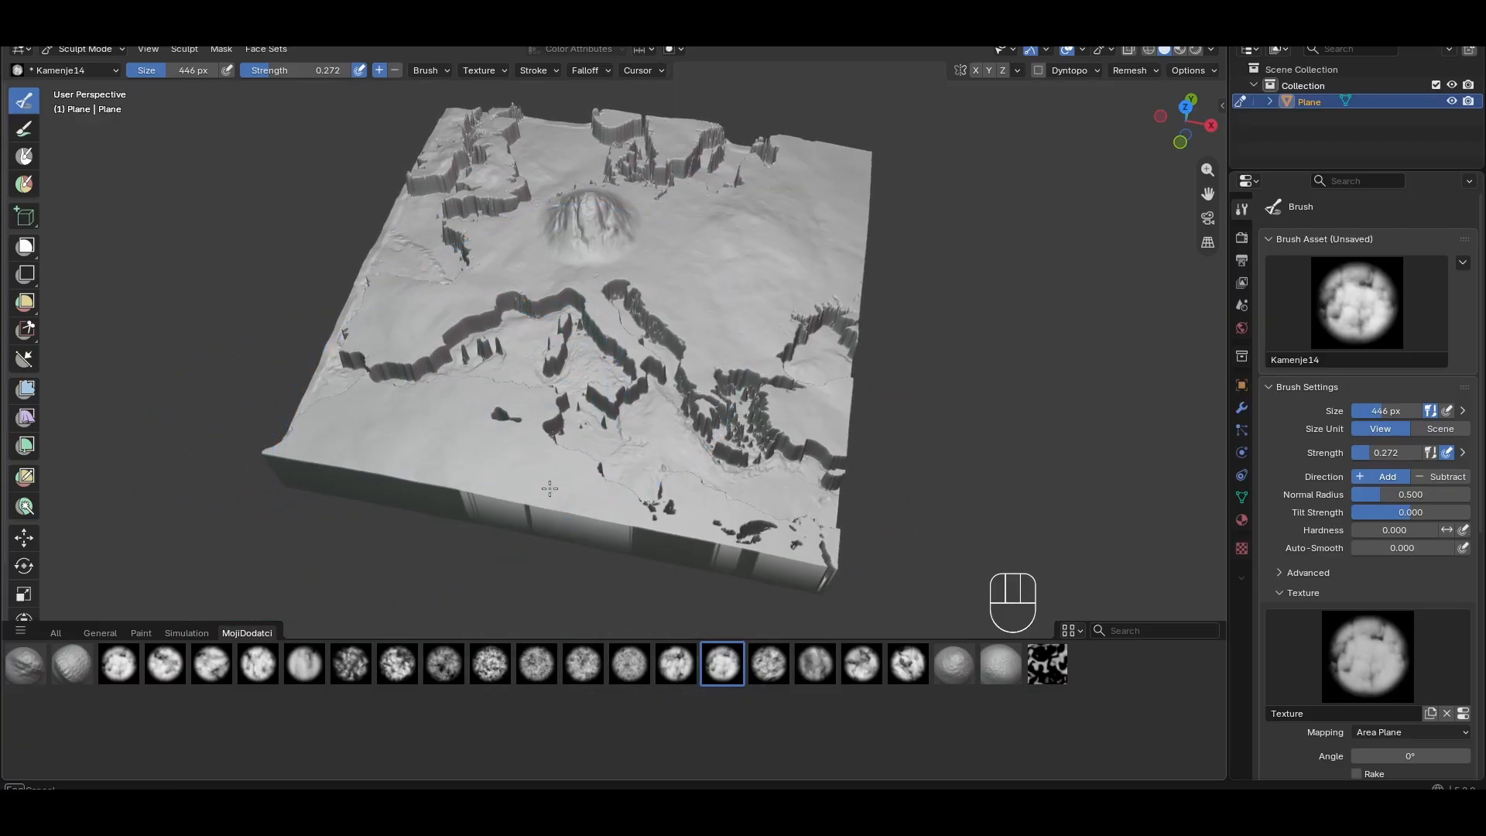
Select the Kamenje18 brush, undo a test dab, set the strength to 0.307 and add subtle relief to North Africa
{"action": "left_click", "coordinate": [906, 659]}
{"action": "left_click", "coordinate": [495, 449]}
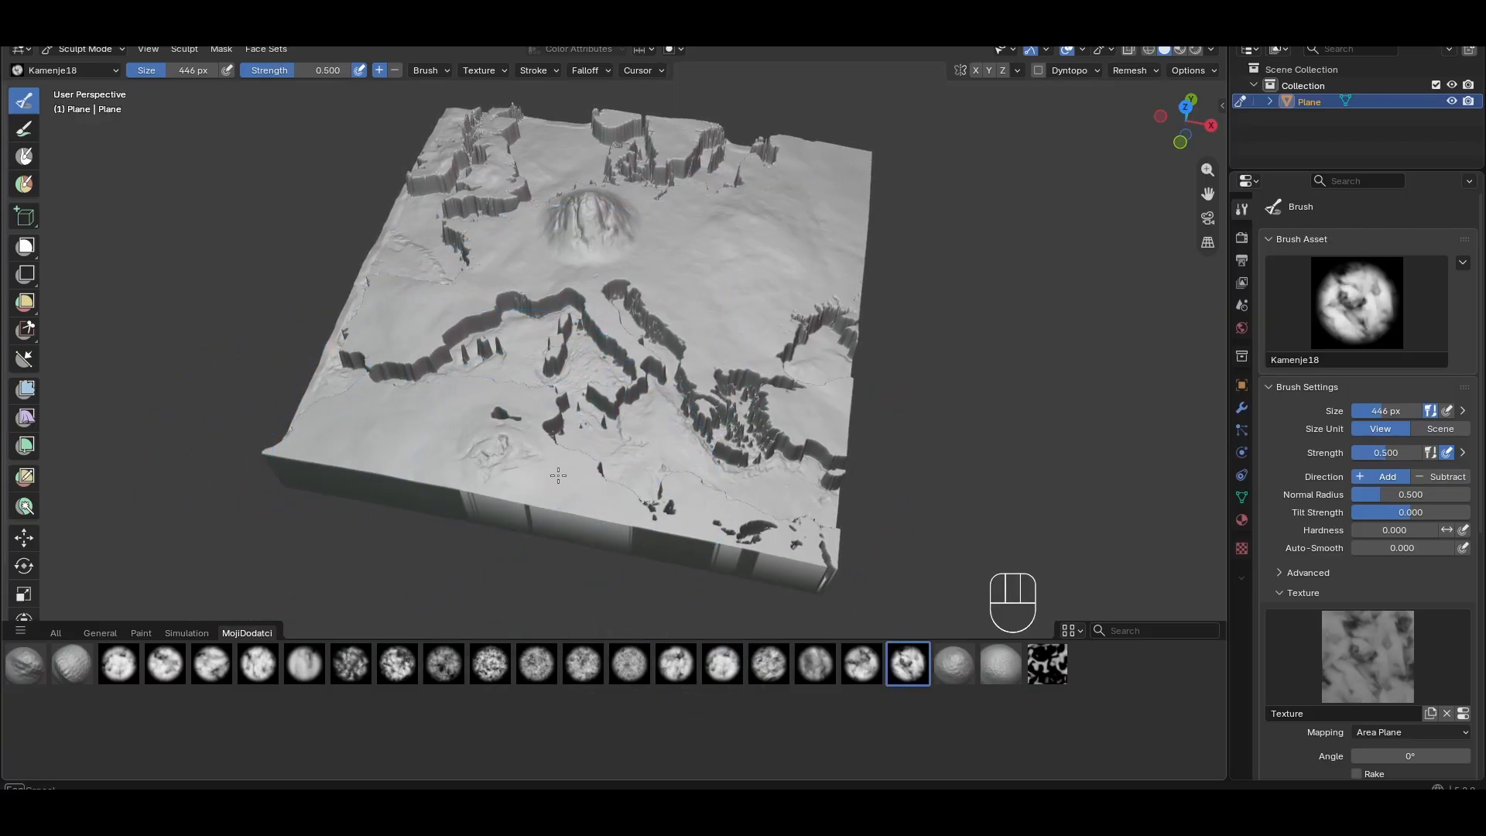
{"action": "key", "text": "ctrl+z"}
{"action": "left_click_drag", "start_coordinate": [311, 70], "coordinate": [289, 69]}
{"action": "left_click_drag", "start_coordinate": [503, 463], "coordinate": [572, 486]}
{"action": "scroll", "coordinate": [578, 484], "scroll_direction": "up", "scroll_amount": 10}
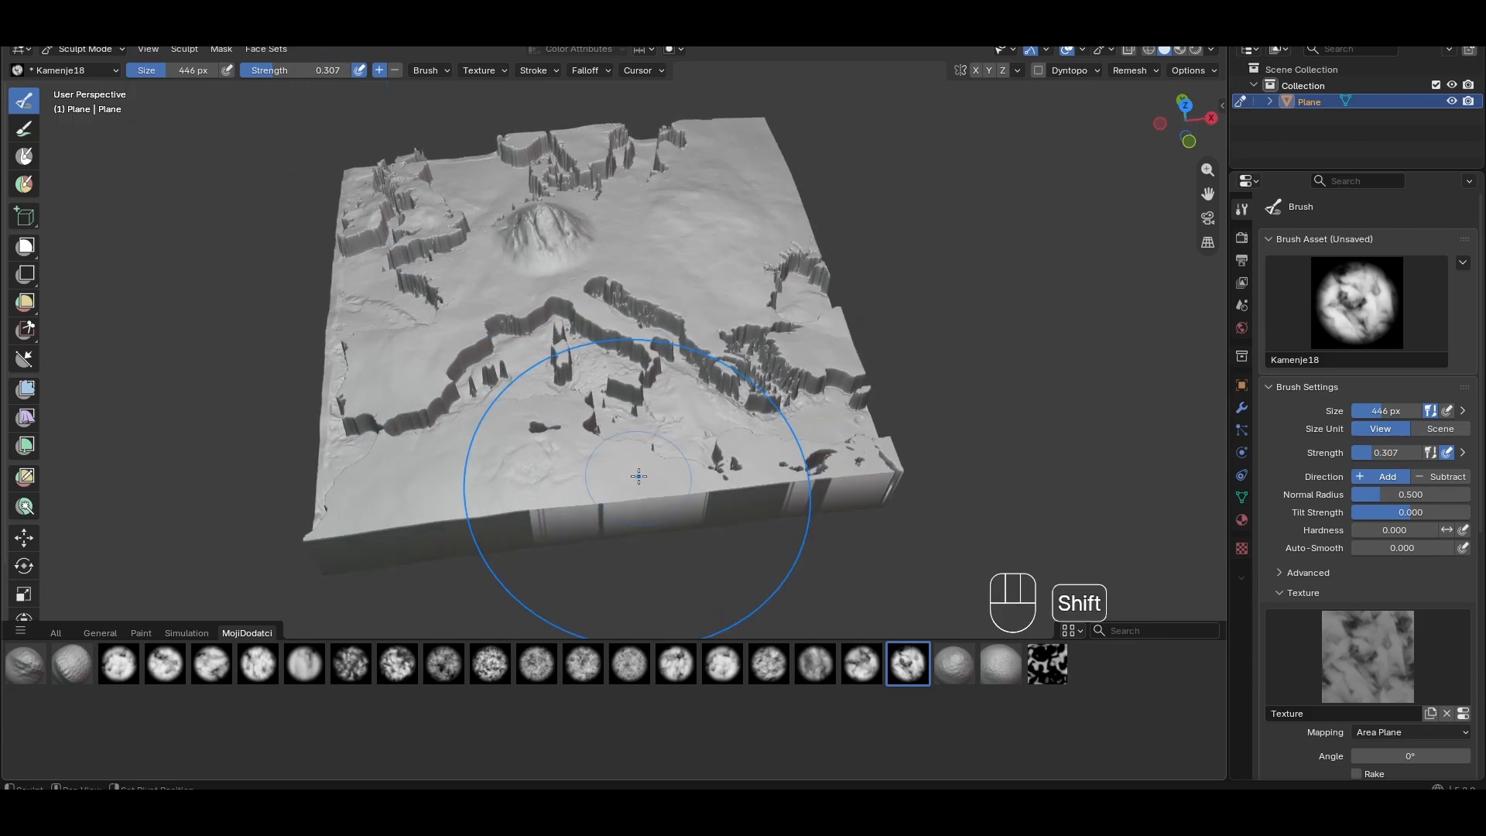
{"action": "scroll", "coordinate": [550, 330], "scroll_direction": "down", "scroll_amount": 6}
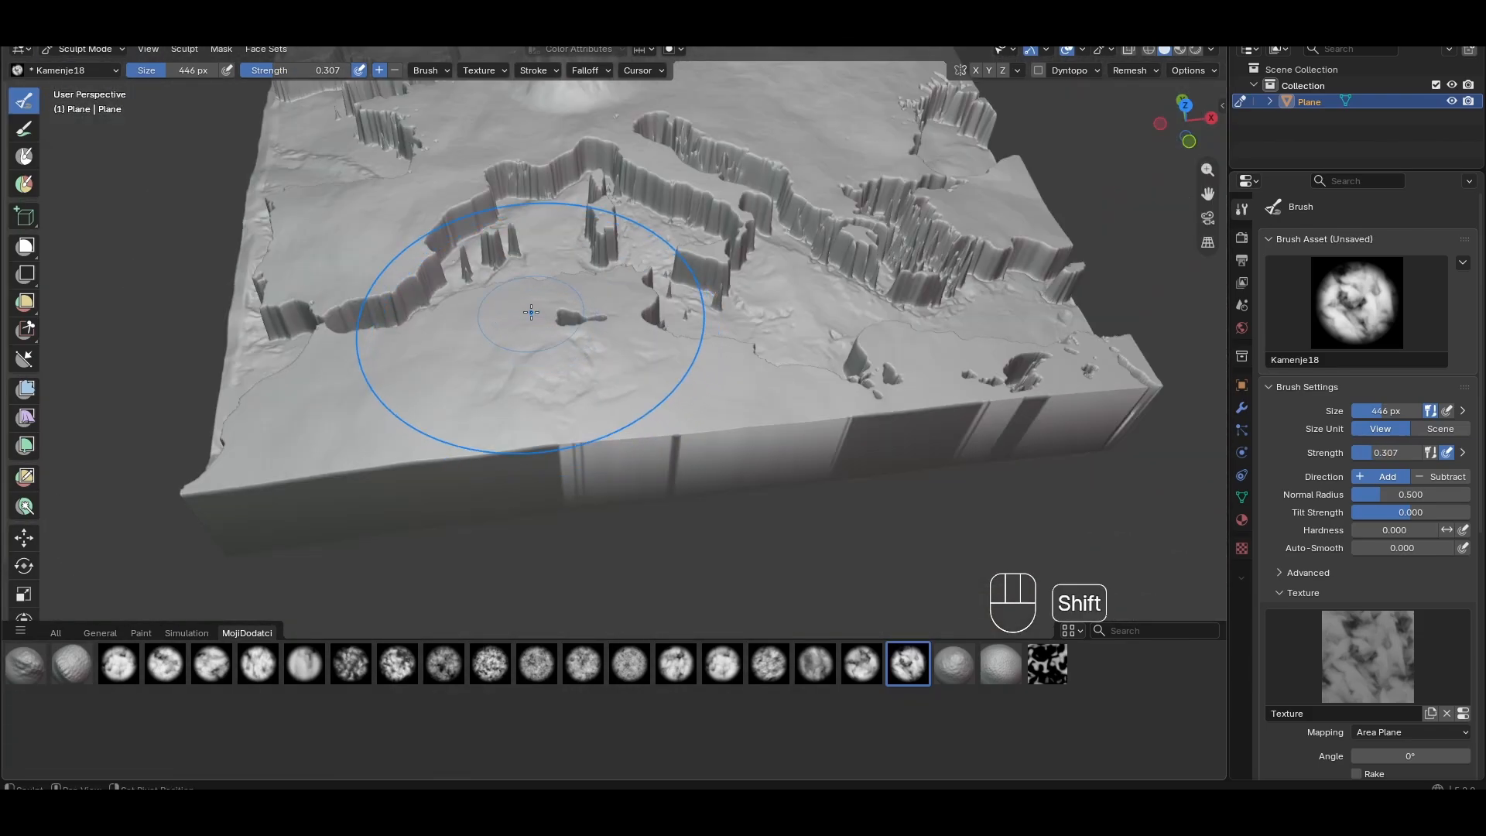
Add subtle Kamenje18 relief to the northeastern plain near the map's edge
{"action": "middle_click_drag", "start_coordinate": [534, 319], "coordinate": [472, 515], "text": "shift"}
{"action": "middle_click_drag", "start_coordinate": [808, 240], "coordinate": [624, 417], "text": "shift"}
{"action": "scroll", "coordinate": [624, 416], "scroll_direction": "up", "scroll_amount": 4}
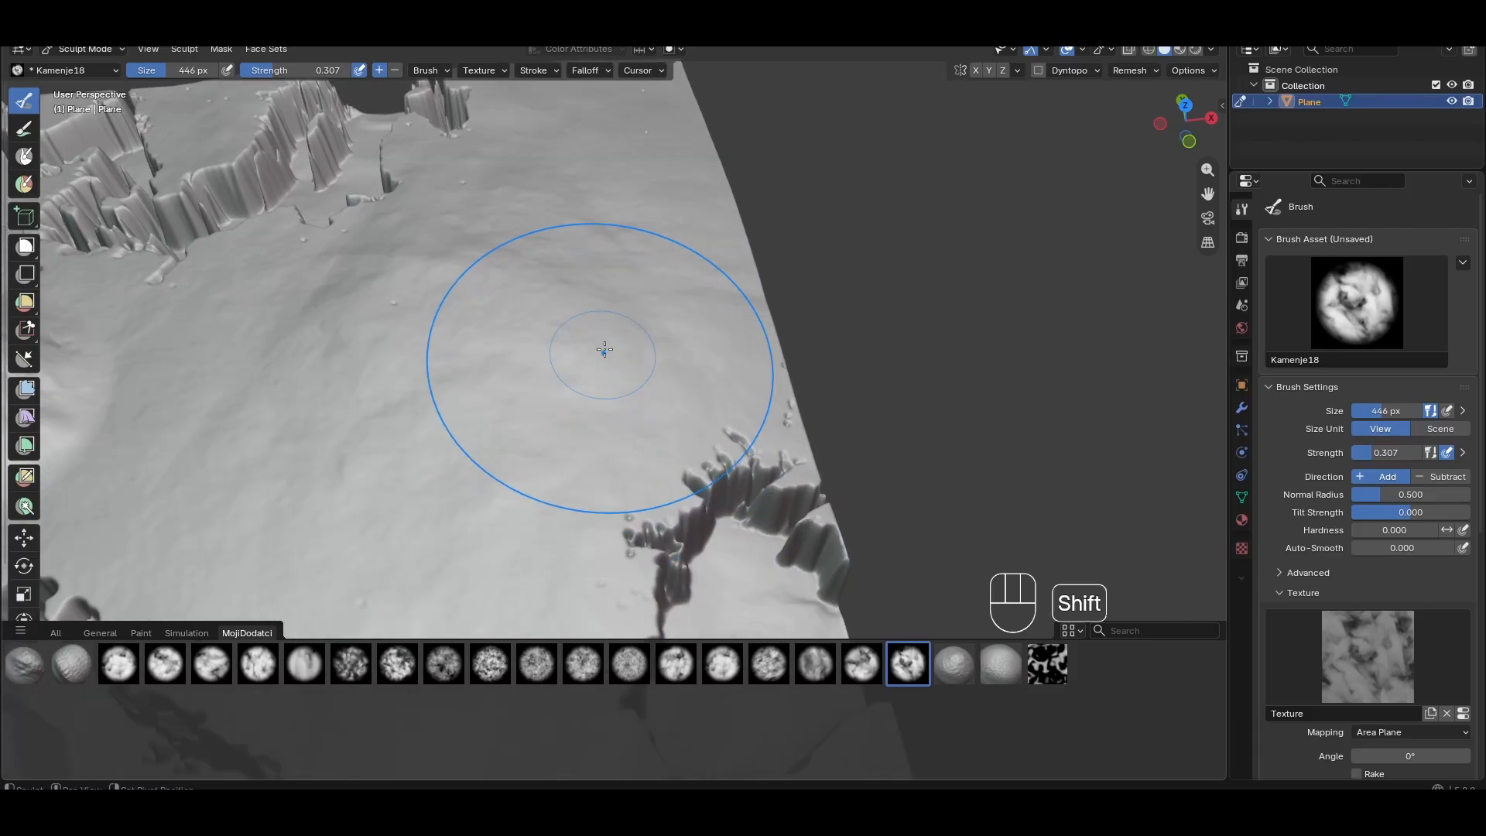
{"action": "middle_click_drag", "start_coordinate": [604, 351], "coordinate": [544, 408], "text": "shift"}
{"action": "scroll", "coordinate": [544, 408], "scroll_direction": "down", "scroll_amount": 4}
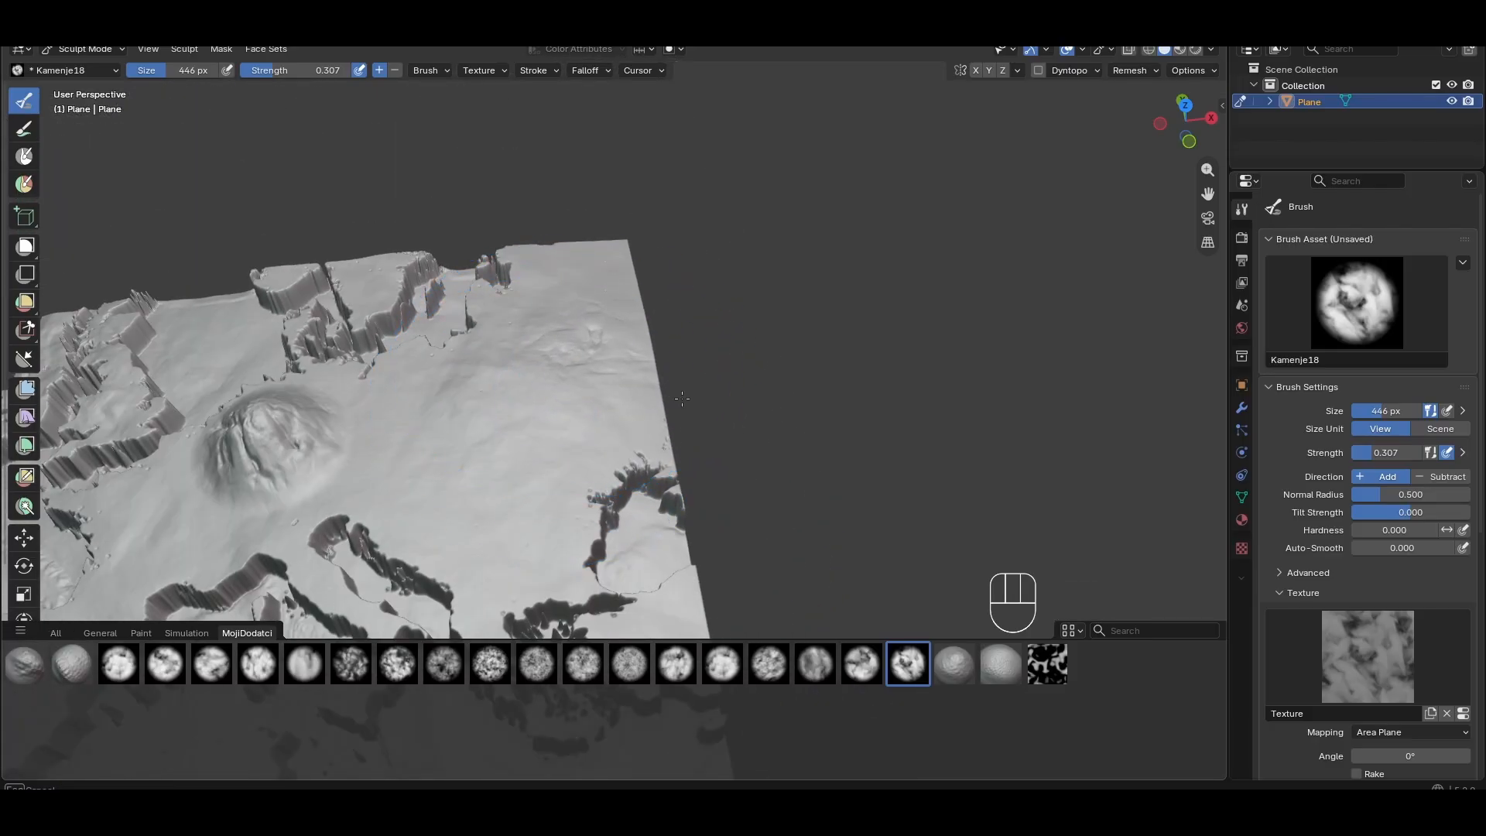
Examine the surface of Iberia, the area around the mountain and the eastern plain for spots that are still smooth
{"action": "middle_click_drag", "start_coordinate": [339, 430], "coordinate": [730, 391], "text": "shift"}
{"action": "middle_click_drag", "start_coordinate": [657, 425], "coordinate": [723, 225], "text": "shift"}
{"action": "scroll", "coordinate": [511, 371], "scroll_direction": "up", "scroll_amount": 3}
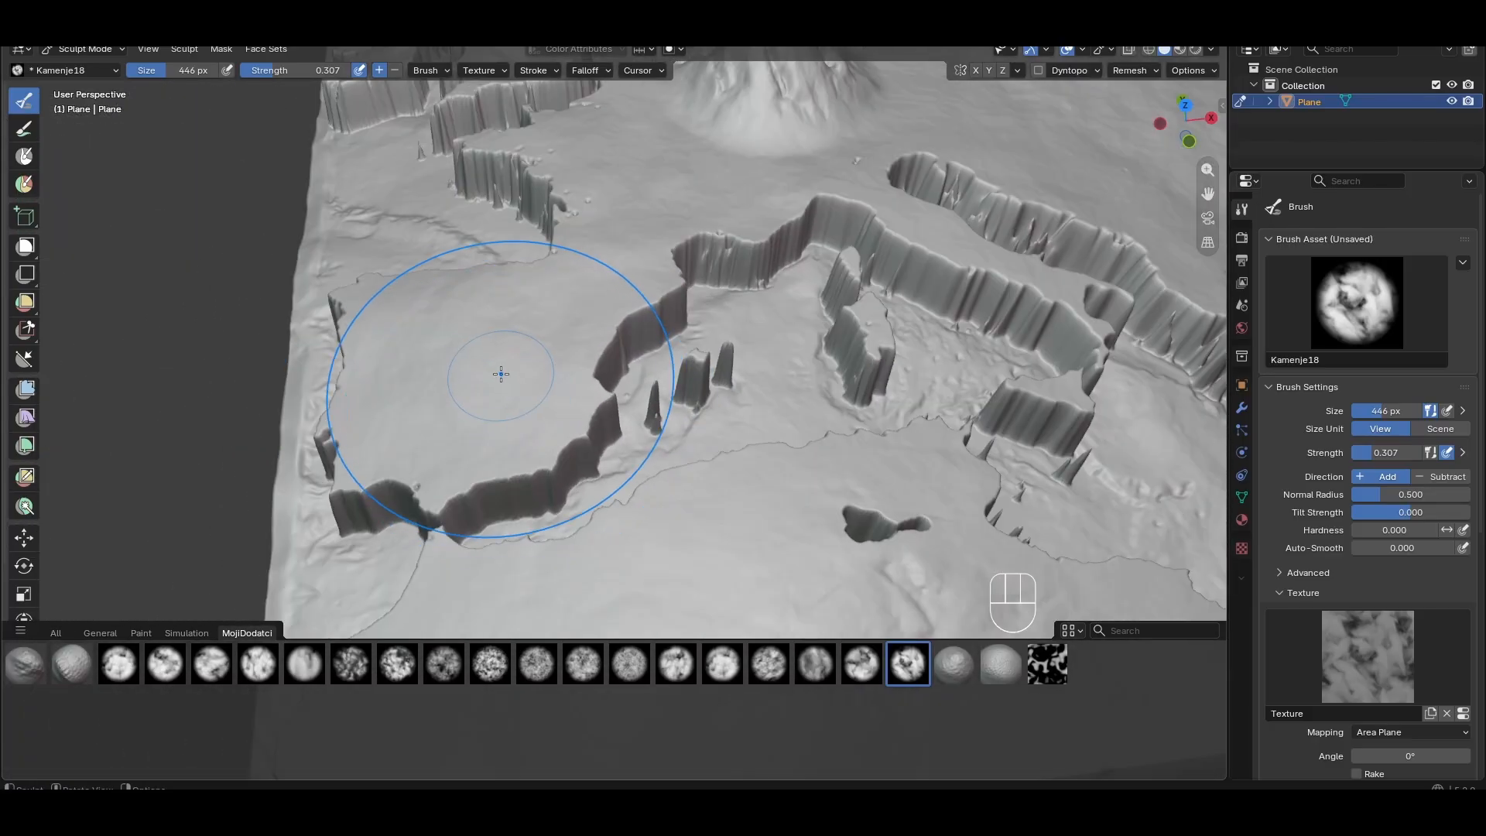
{"action": "middle_click_drag", "start_coordinate": [843, 331], "coordinate": [611, 497], "text": "shift"}
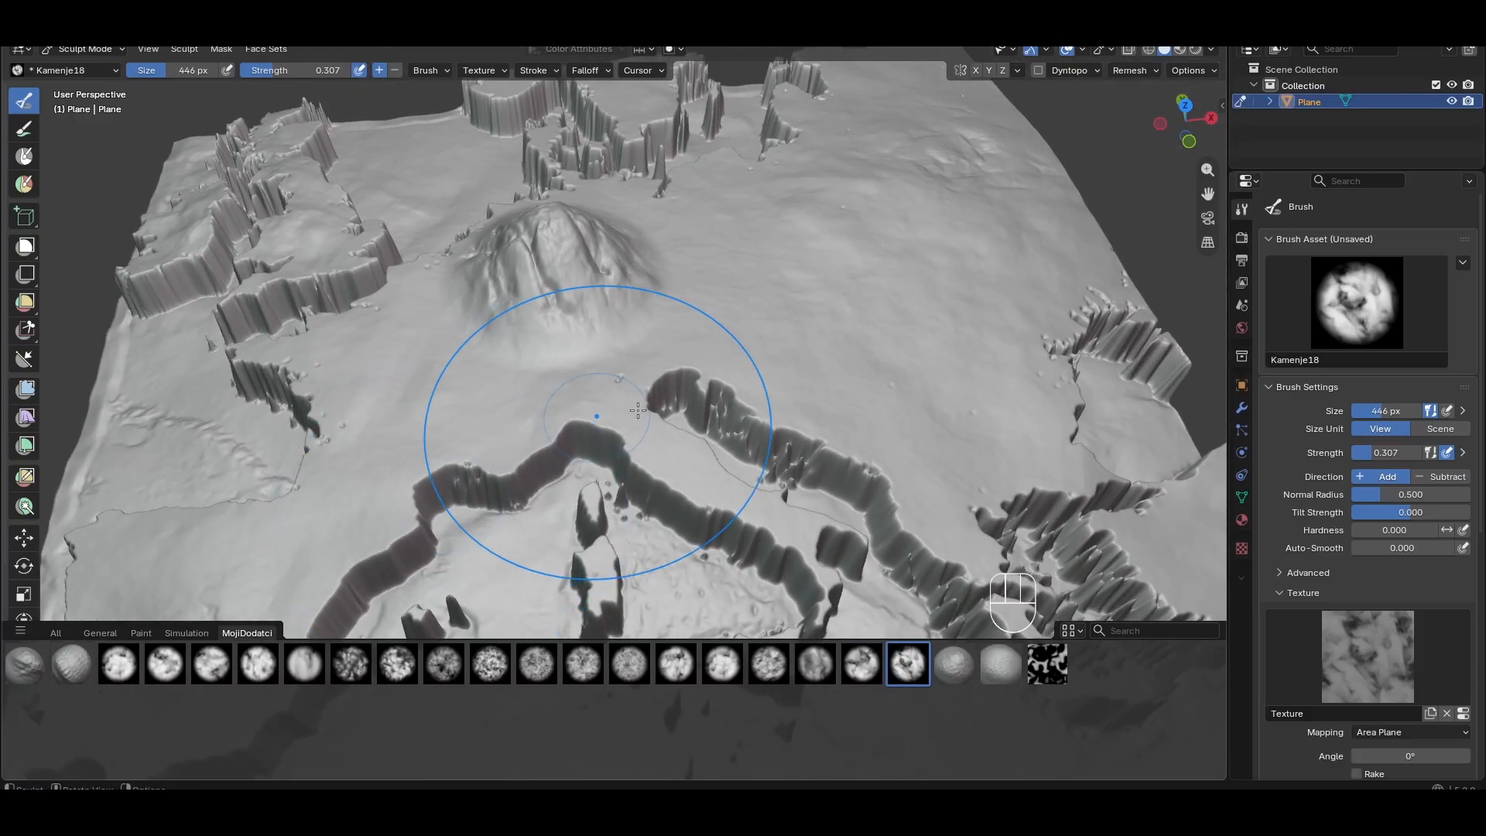
{"action": "mouse_move", "coordinate": [956, 333]}
{"action": "middle_mouse_down", "text": "shift"}
{"action": "mouse_move", "coordinate": [712, 361]}
{"action": "mouse_move", "coordinate": [632, 345]}
{"action": "middle_mouse_up", "text": "shift"}
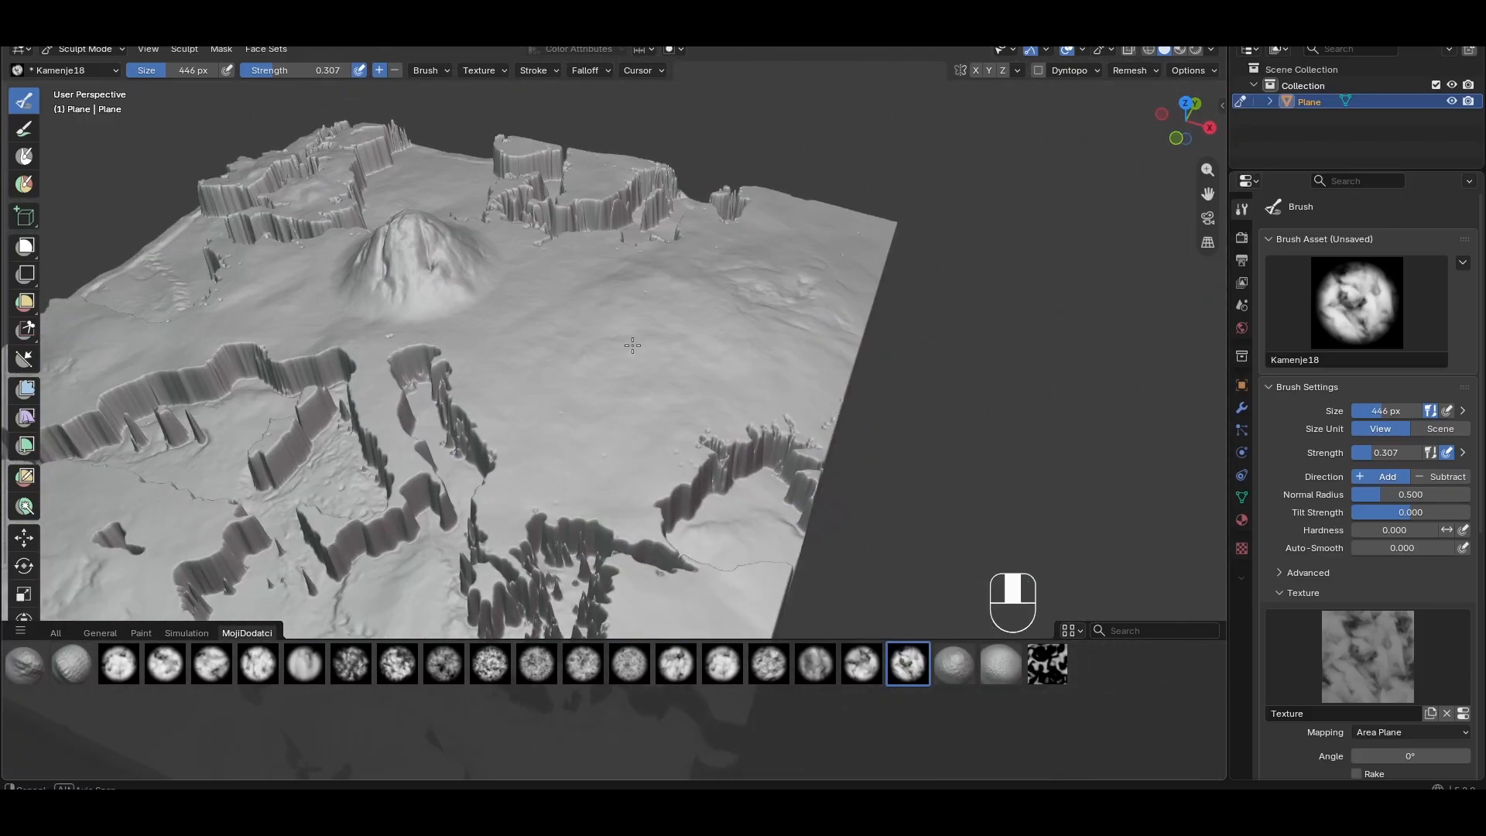
{"action": "scroll", "coordinate": [599, 402], "scroll_direction": "up", "scroll_amount": 3}
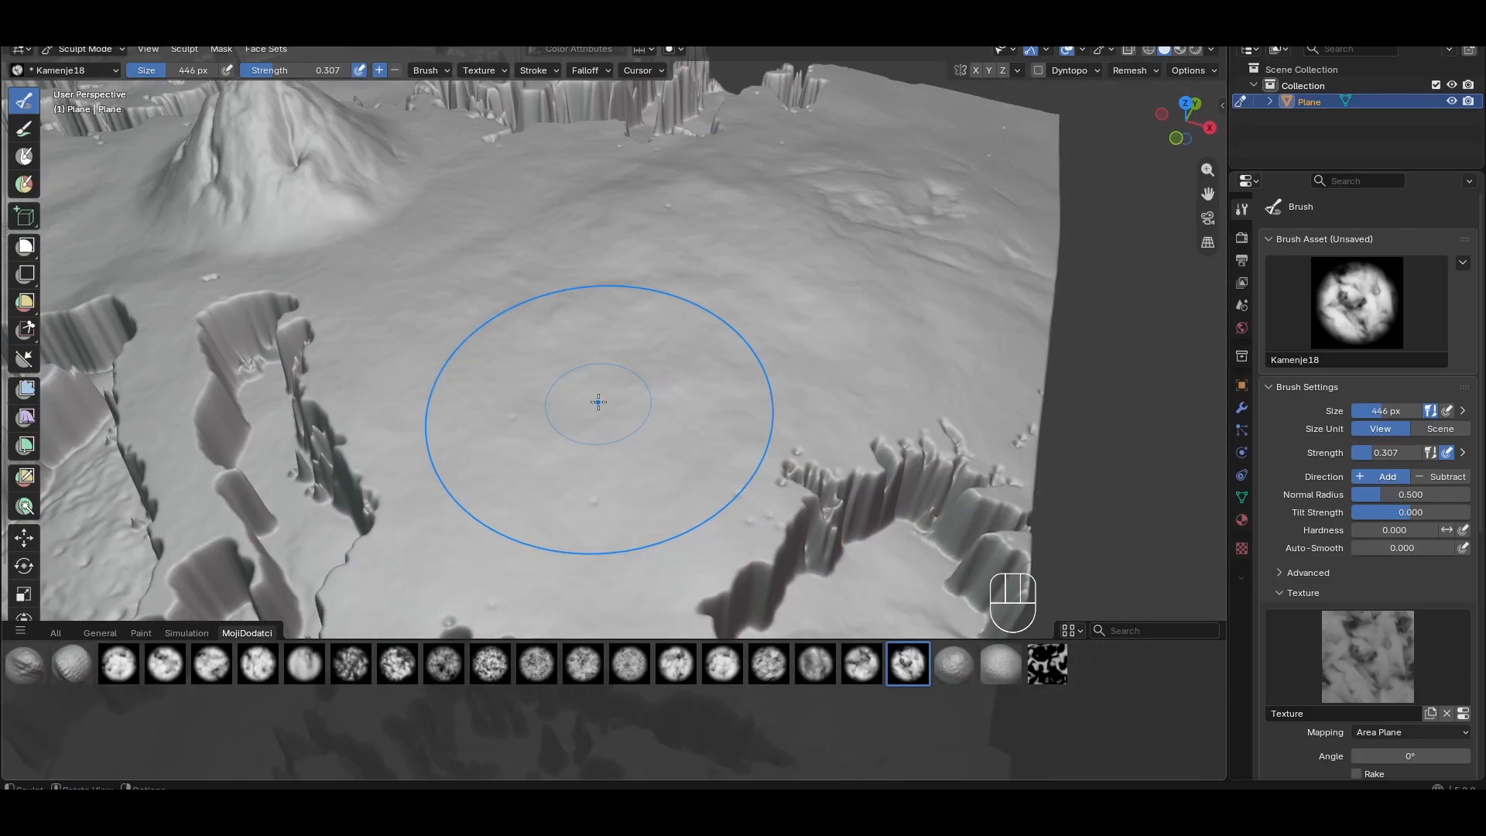
{"action": "scroll", "coordinate": [598, 402], "scroll_direction": "down", "scroll_amount": 3}
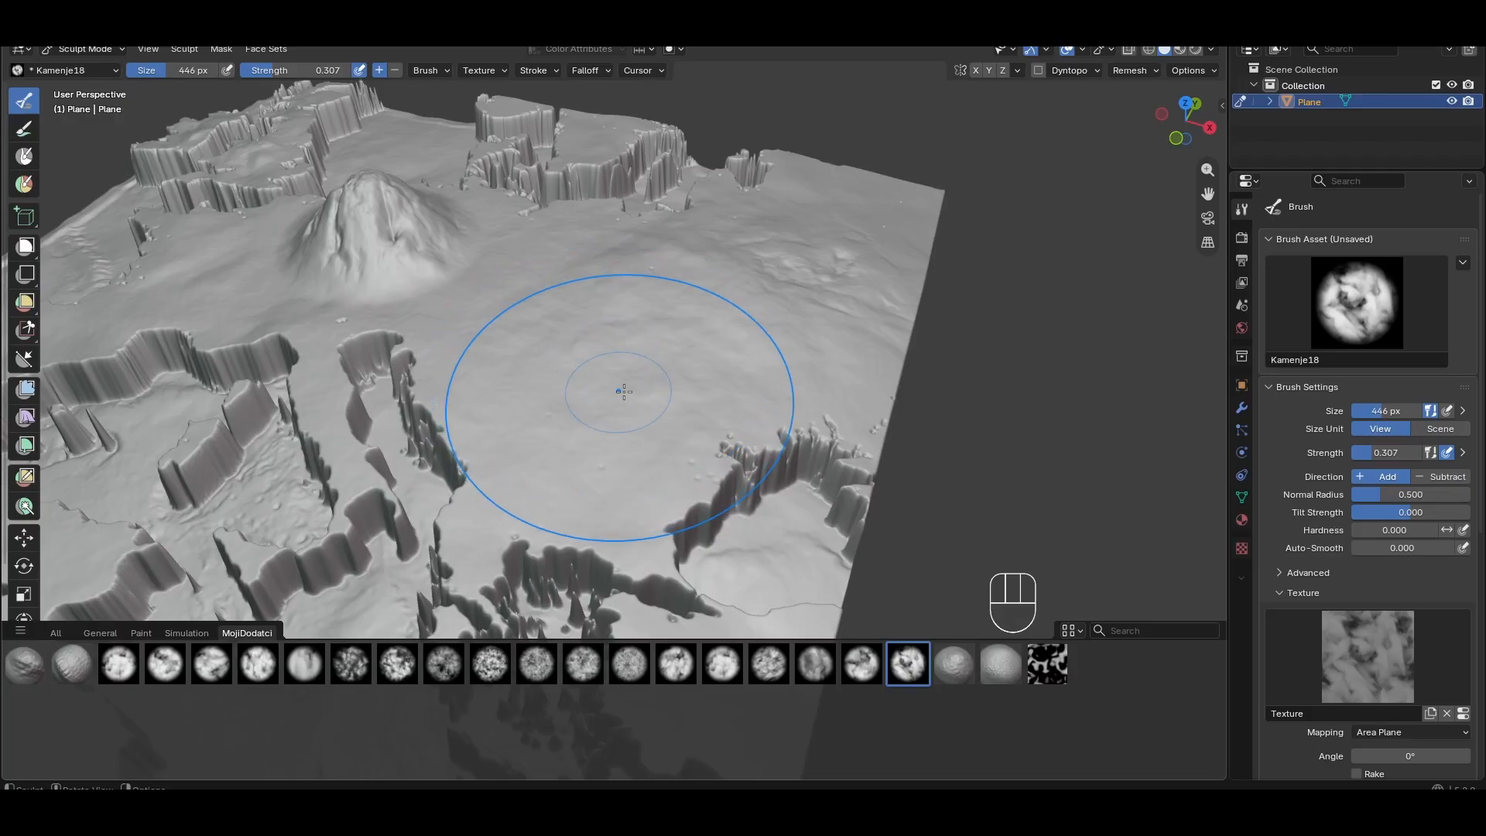
{"action": "scroll", "coordinate": [610, 411], "scroll_direction": "up", "scroll_amount": 5}
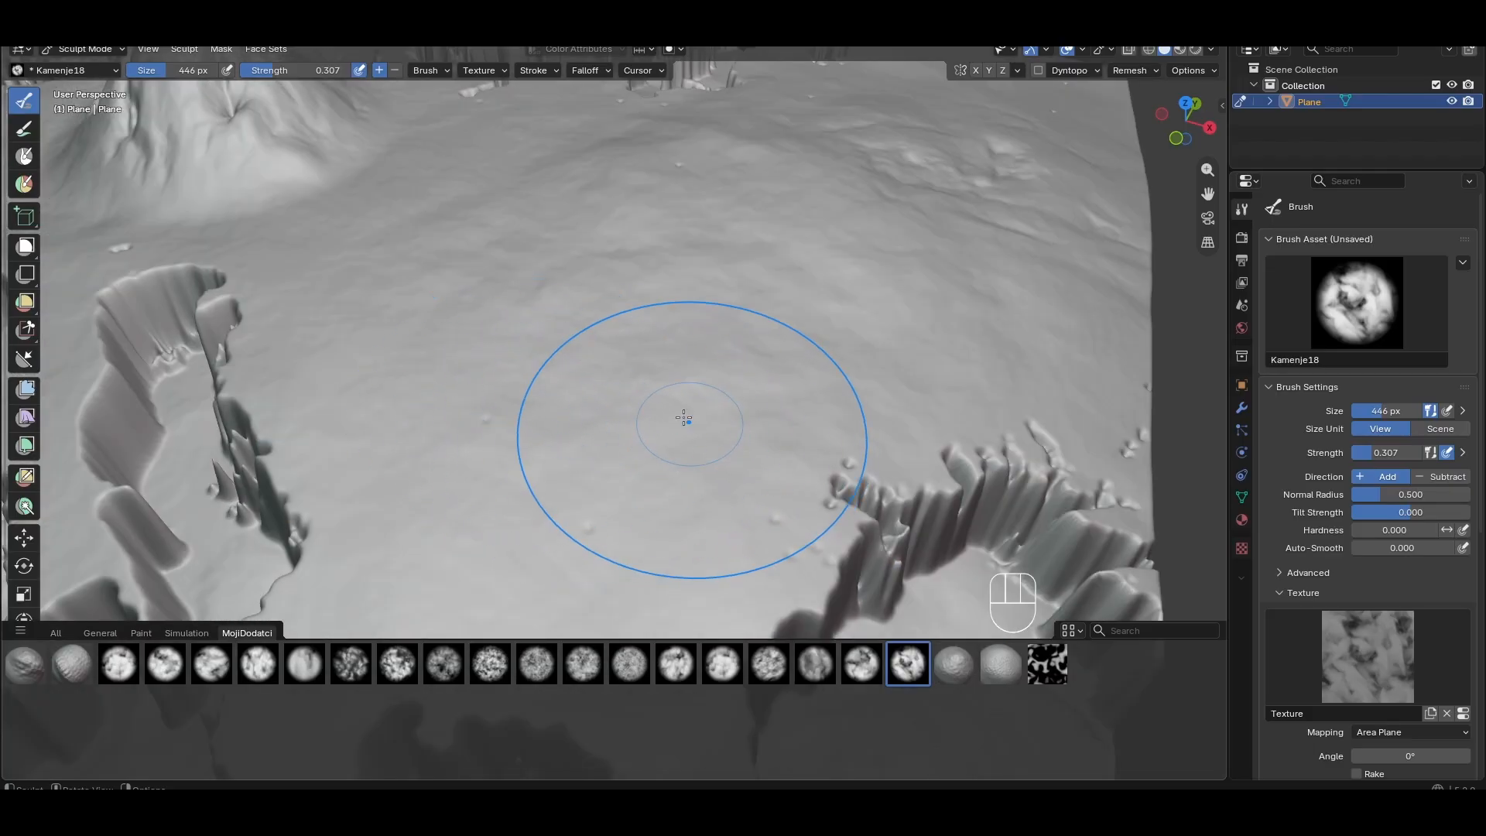
Roughen the plain east of the mountain with several Kamenje18 strokes at 446 px
{"action": "middle_click_drag", "start_coordinate": [686, 408], "coordinate": [694, 389]}
{"action": "left_click_drag", "start_coordinate": [695, 389], "coordinate": [551, 311]}
{"action": "left_click_drag", "start_coordinate": [597, 381], "coordinate": [808, 282]}
{"action": "left_click_drag", "start_coordinate": [381, 345], "coordinate": [364, 330]}
{"action": "left_click_drag", "start_coordinate": [623, 457], "coordinate": [674, 441]}
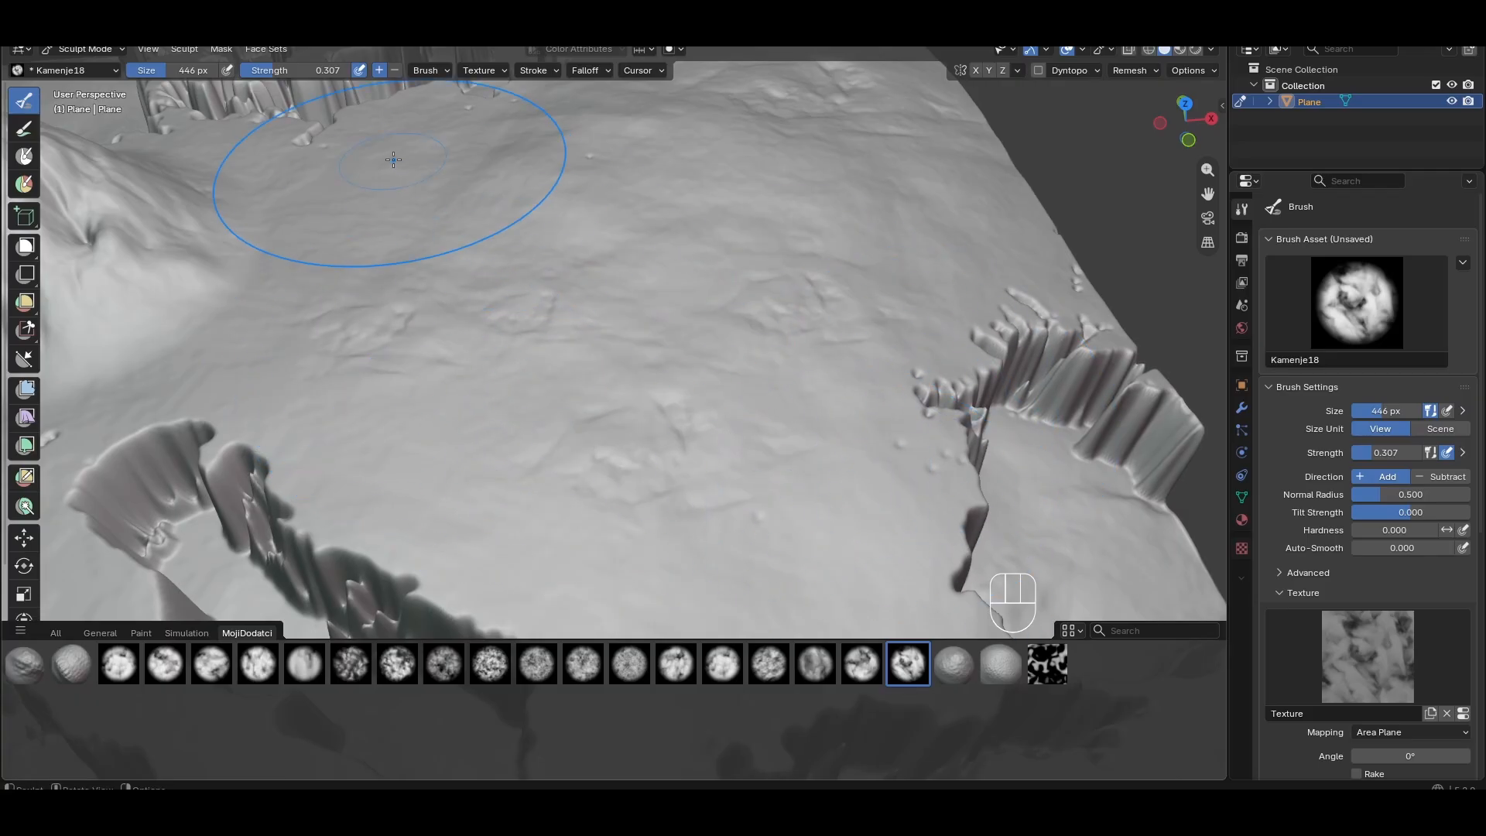
{"action": "scroll", "coordinate": [801, 329], "scroll_direction": "down", "scroll_amount": 5}
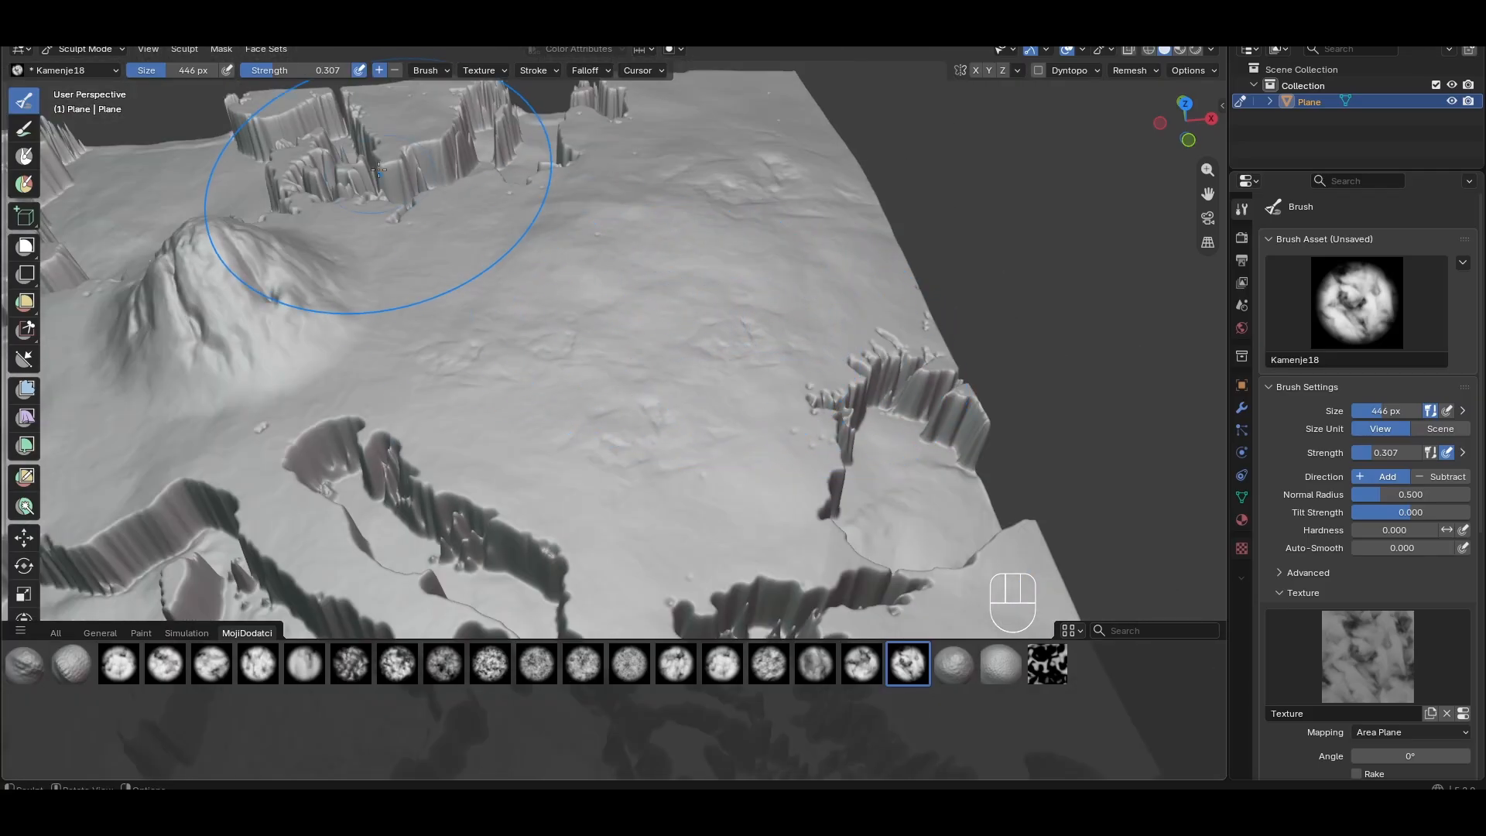
Switch the Kamenje18 brush direction to Subtract and carve shallow irregularities into the plains around the mountain
{"action": "left_click", "coordinate": [1437, 477]}
{"action": "scroll", "coordinate": [730, 348], "scroll_direction": "up", "scroll_amount": 4}
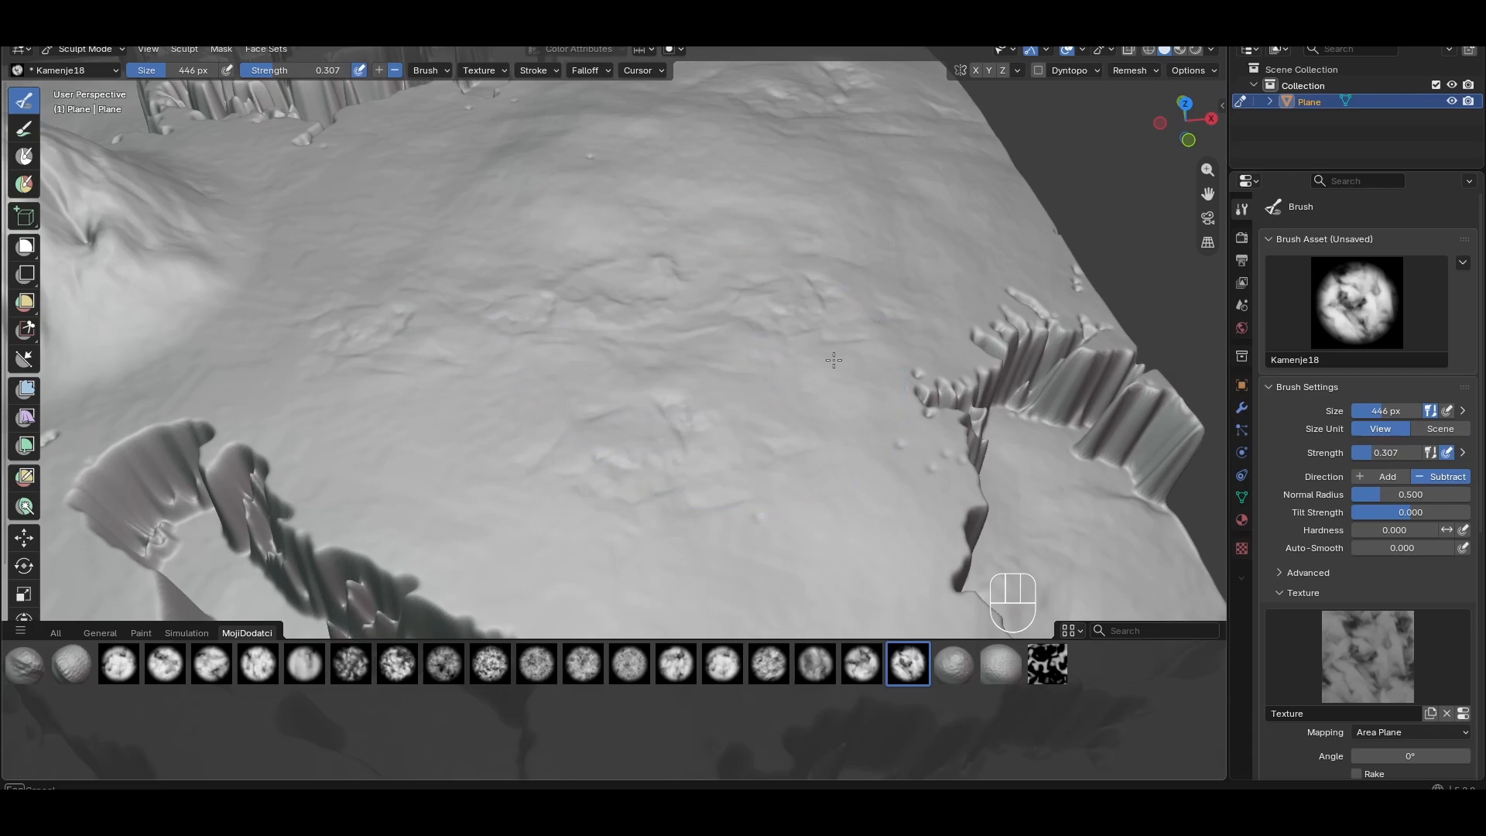
{"action": "mouse_move", "coordinate": [805, 333]}
{"action": "middle_mouse_down"}
{"action": "mouse_move", "coordinate": [688, 428]}
{"action": "mouse_move", "coordinate": [691, 245]}
{"action": "middle_mouse_up"}
{"action": "key", "text": "KP_7"}
{"action": "scroll", "coordinate": [557, 271], "scroll_direction": "down", "scroll_amount": 3}
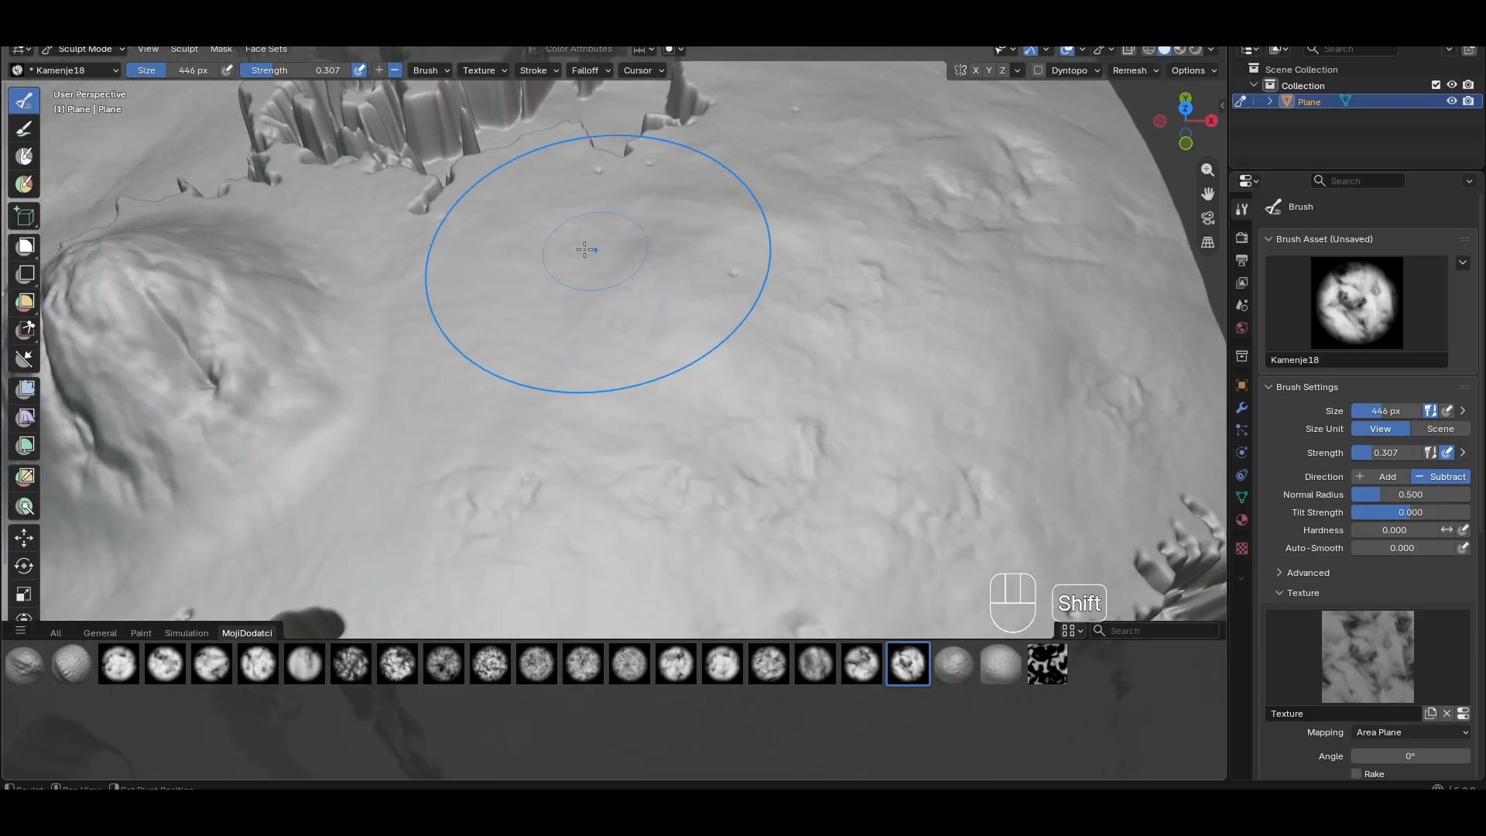
{"action": "middle_click_drag", "start_coordinate": [660, 333], "coordinate": [537, 381], "text": "shift"}
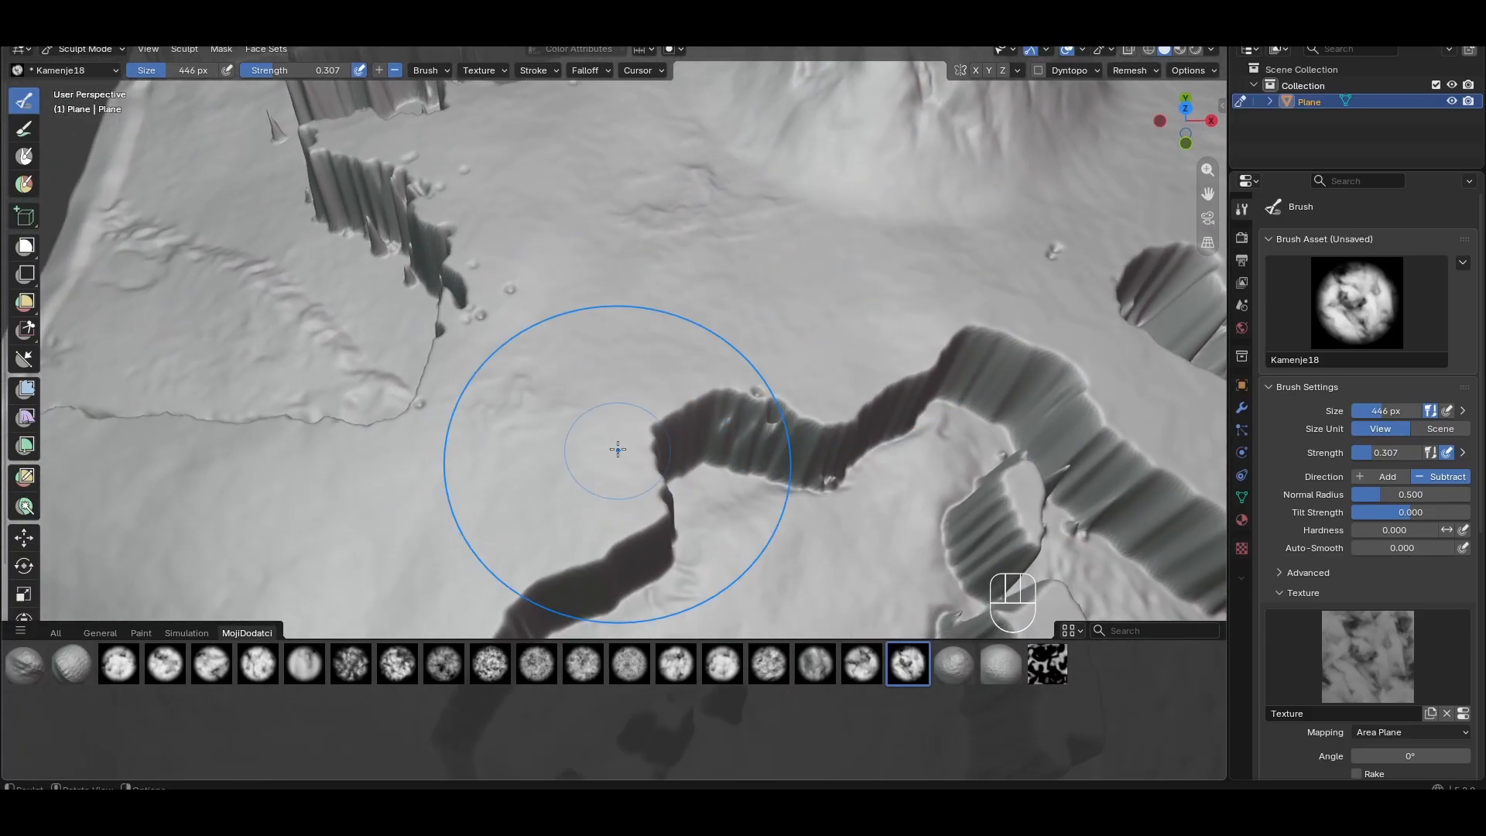
Stamp a Kamenje9 rock mound at 282 px and strength 1.000 onto central Great Britain
{"action": "middle_click_drag", "start_coordinate": [617, 445], "coordinate": [782, 309], "text": "shift"}
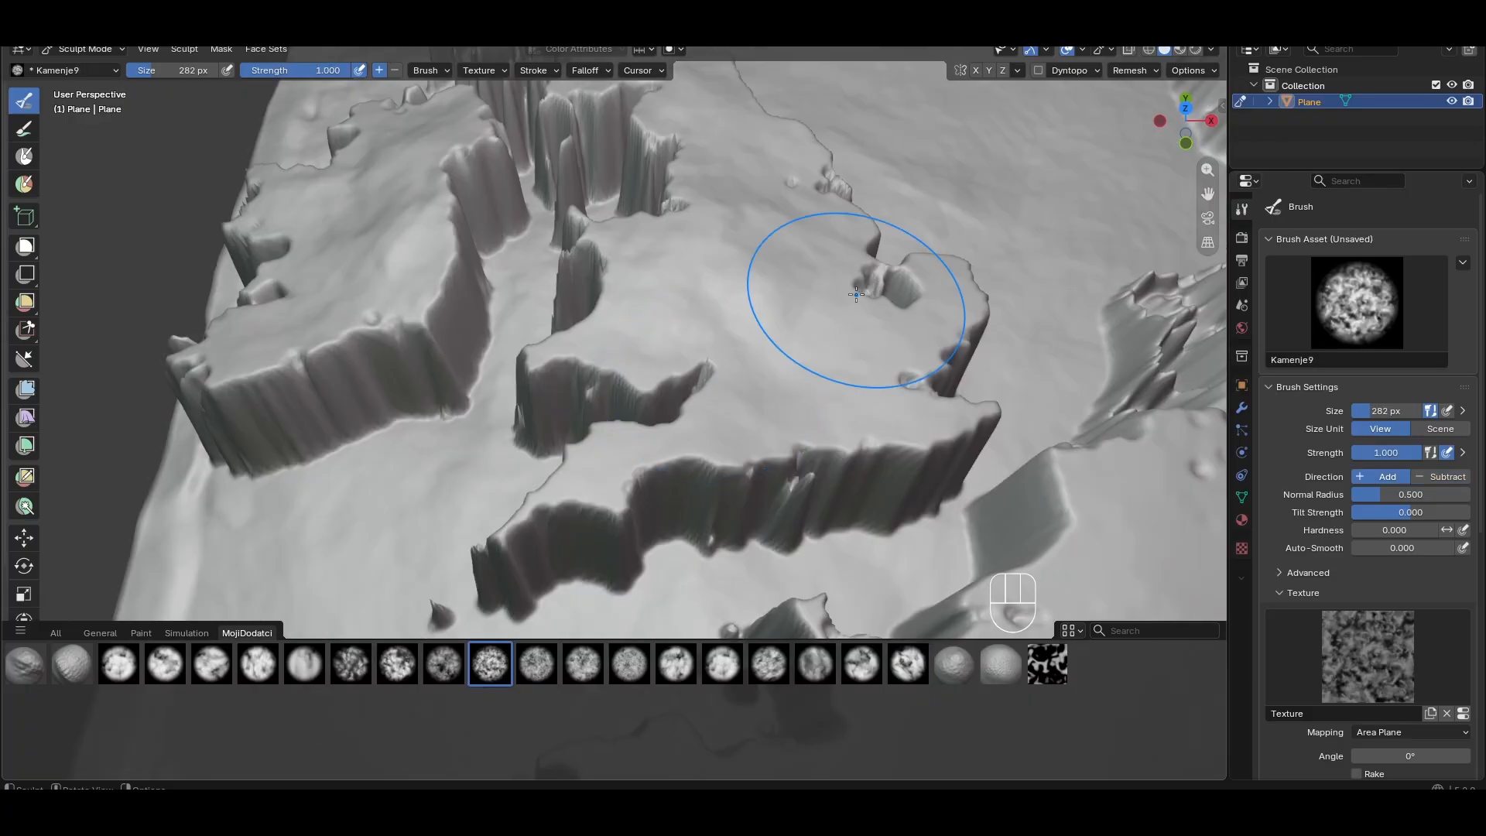
{"action": "mouse_move", "coordinate": [856, 305]}
{"action": "middle_mouse_down"}
{"action": "mouse_move", "coordinate": [787, 425]}
{"action": "mouse_move", "coordinate": [707, 421]}
{"action": "mouse_move", "coordinate": [620, 390]}
{"action": "mouse_move", "coordinate": [257, 726]}
{"action": "middle_mouse_up"}
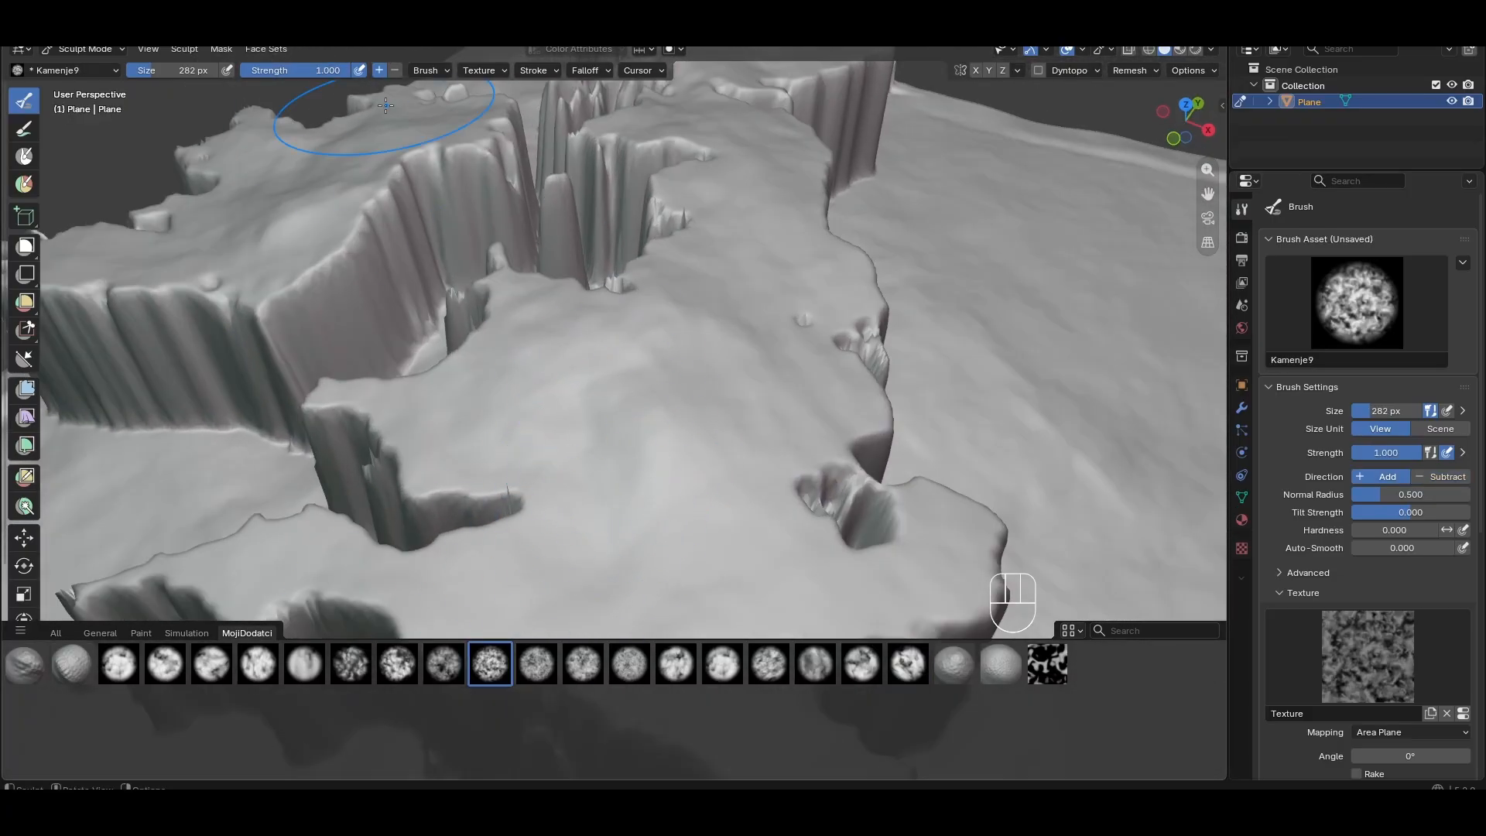
{"action": "left_click_drag", "start_coordinate": [585, 350], "coordinate": [600, 362]}
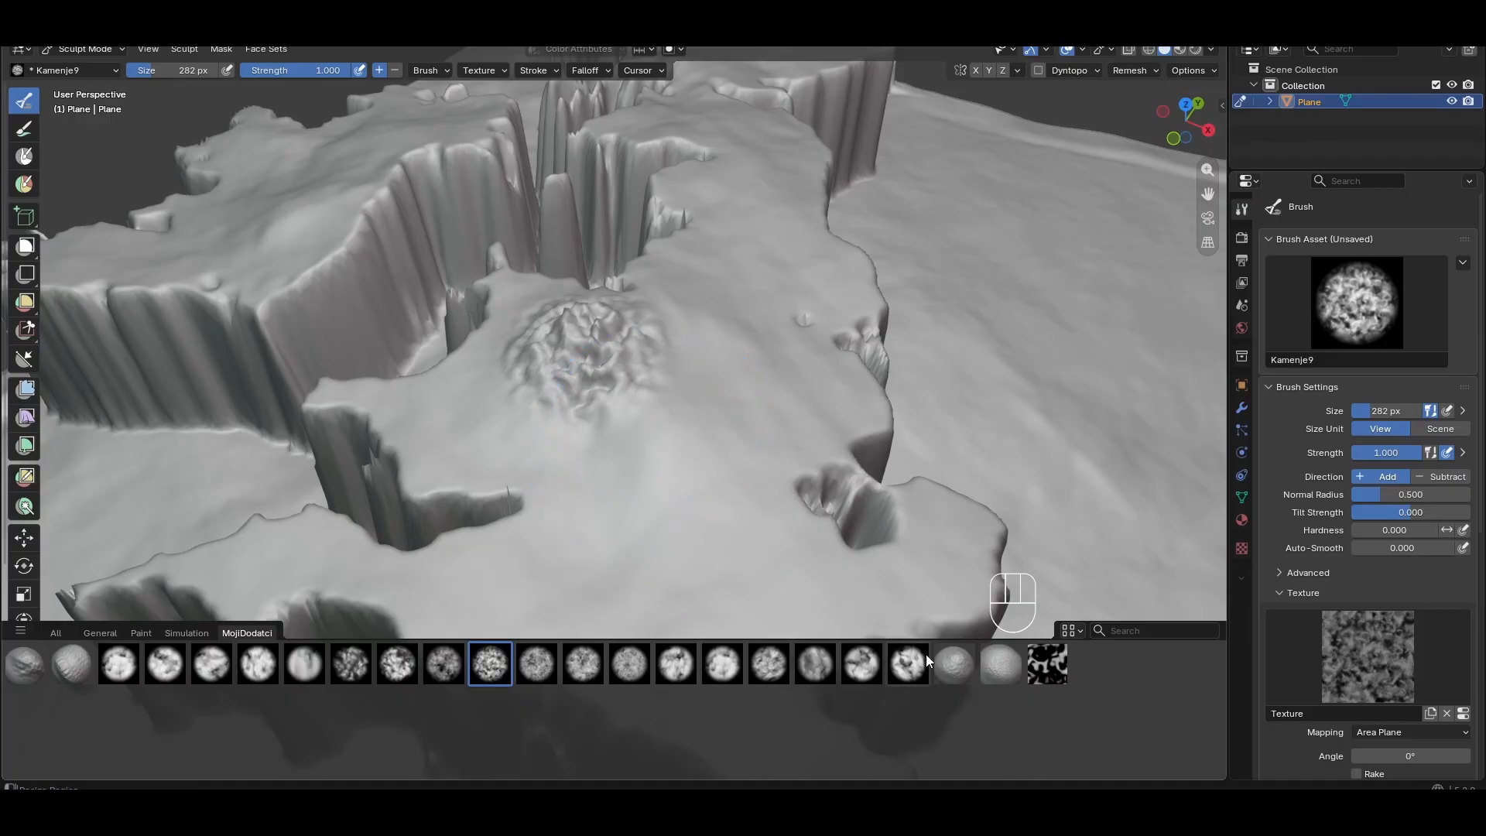
Try a VisokePlanine stamp at strength 0.500 beside the new mound on Great Britain and undo it
{"action": "left_click", "coordinate": [1048, 663]}
{"action": "left_click_drag", "start_coordinate": [732, 274], "coordinate": [758, 251]}
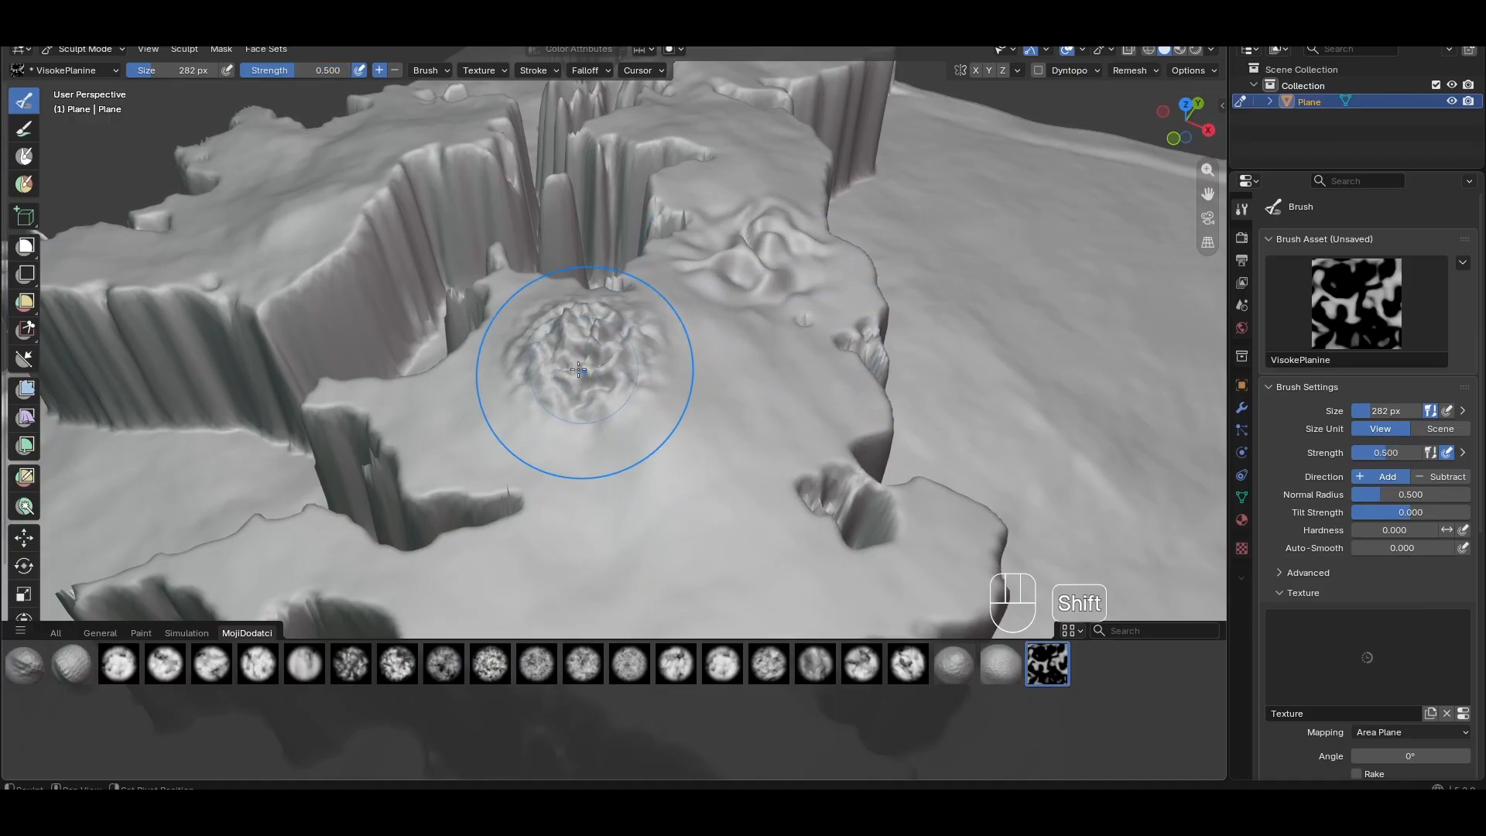
{"action": "middle_click_drag", "start_coordinate": [579, 369], "coordinate": [787, 431], "text": "shift"}
{"action": "key", "text": "ctrl+z"}
Test rock brushes such as Kamenje7, undo the rejected stamps and keep a Kamenje9 peak in northern Ireland
{"action": "left_click", "coordinate": [911, 672]}
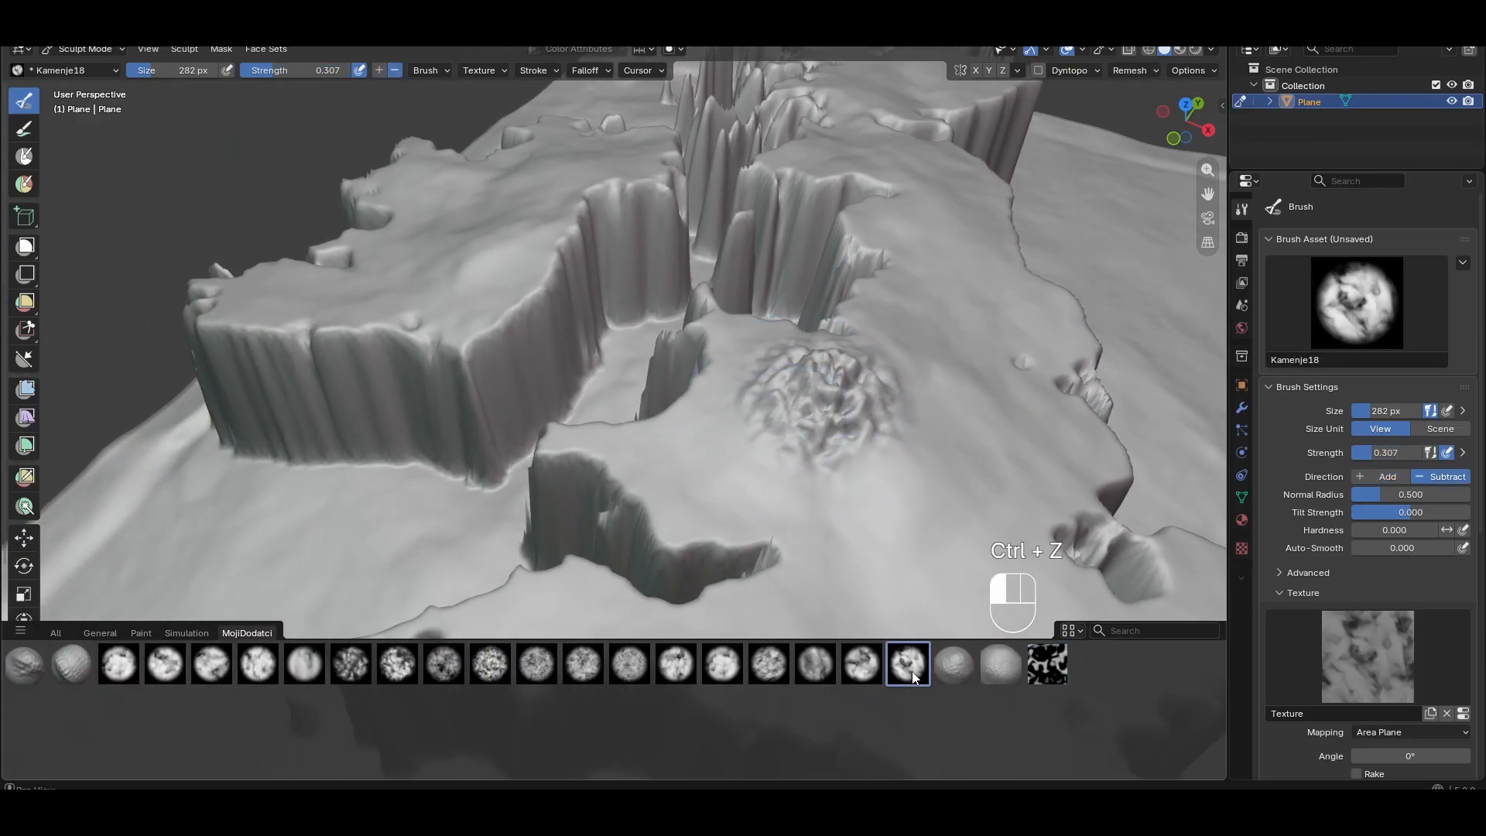
{"action": "key", "text": "ctrl+z"}
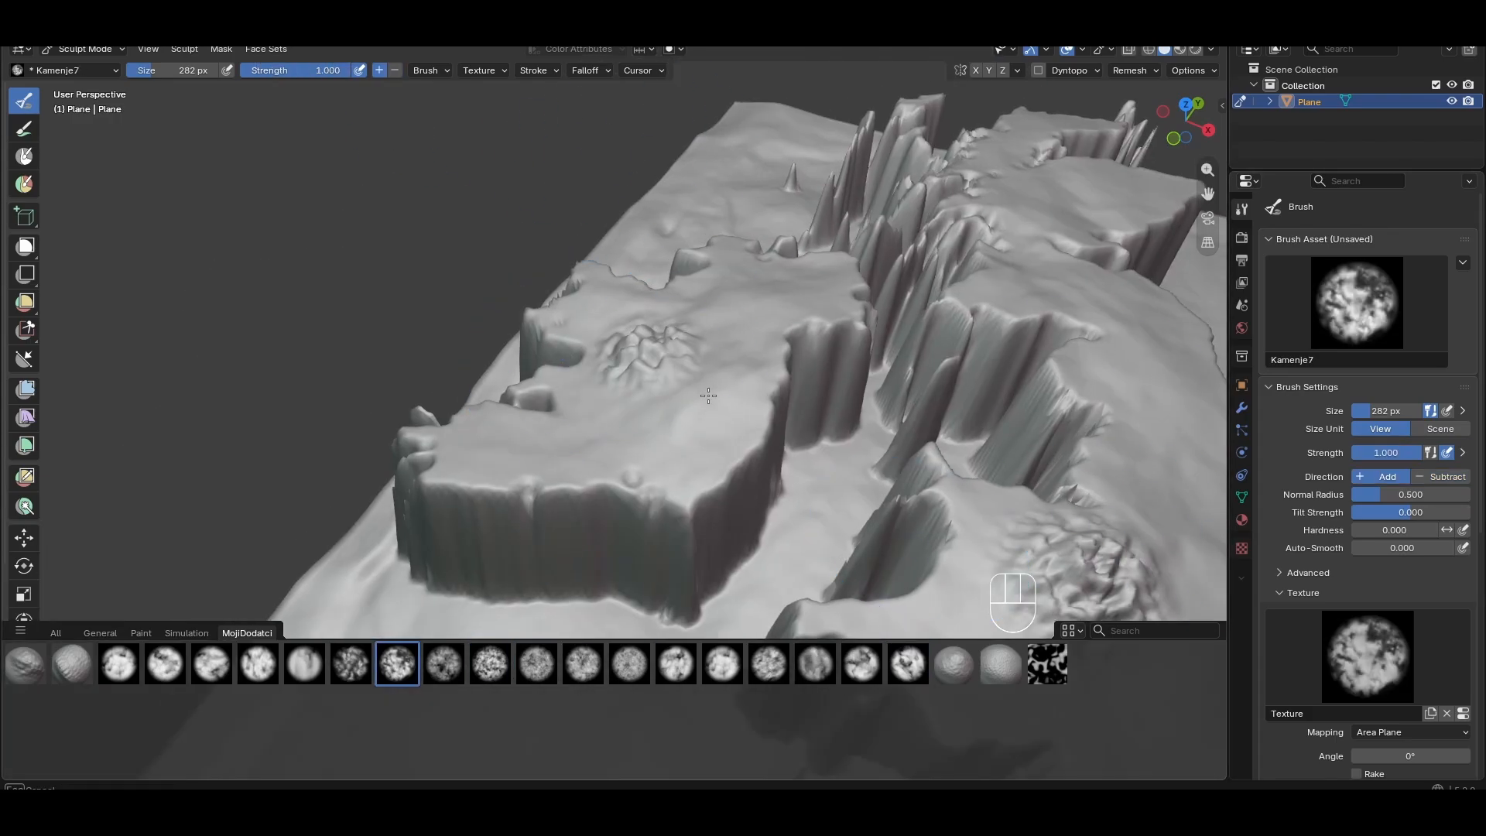
{"action": "key", "text": "ctrl+z"}
{"action": "key", "text": "ctrl+z"}
{"action": "key", "text": "ctrl+z"}
{"action": "key", "text": "ctrl+z"}
{"action": "key", "text": "ctrl+z"}
{"action": "key", "text": "ctrl+z"}
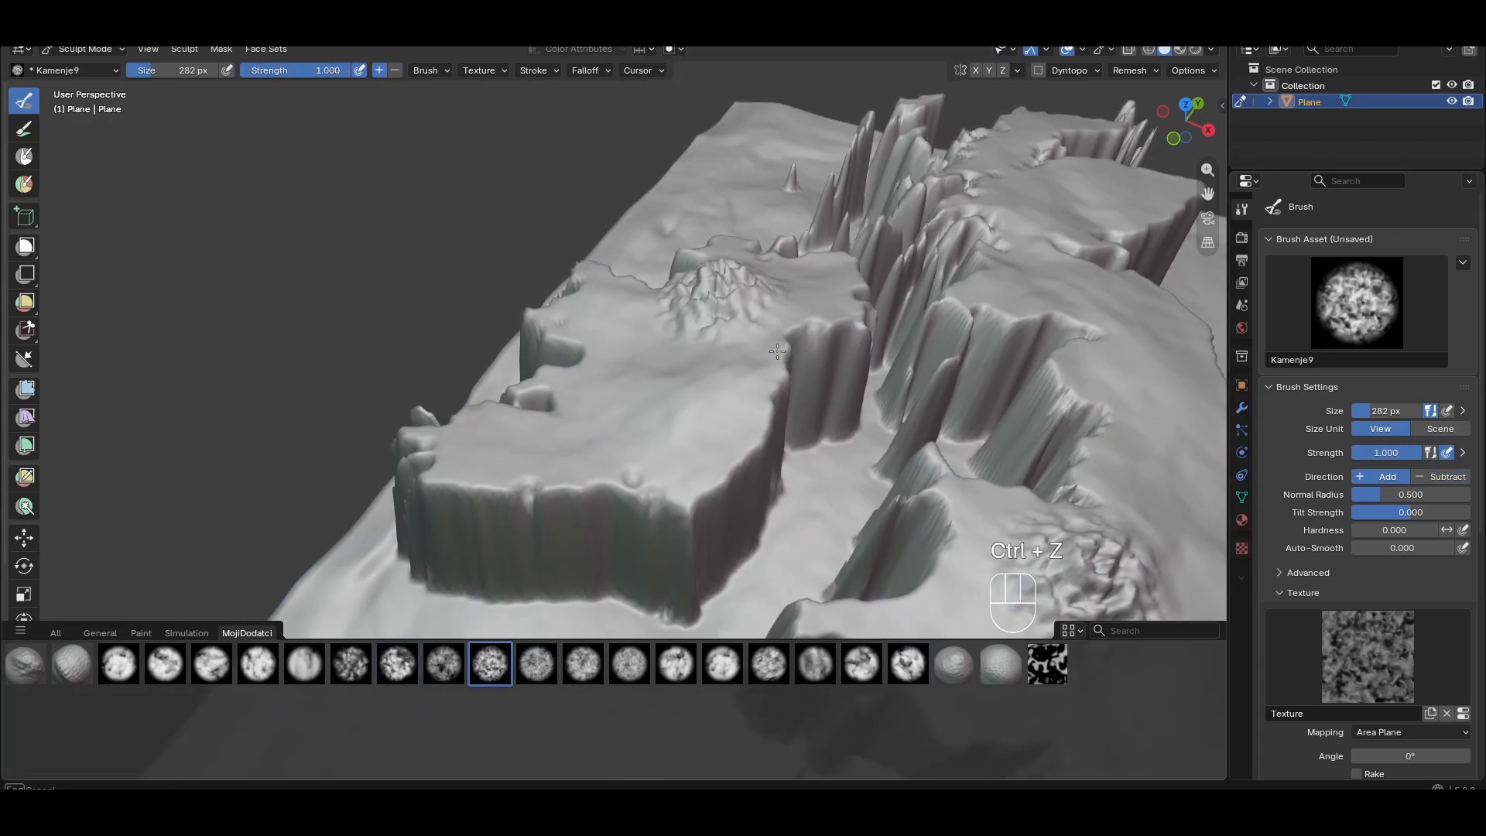
Extend the uplands on Great Britain eastward from the rock mound with Kamenje6 stamps at strength 1.000
{"action": "mouse_move", "coordinate": [708, 395]}
{"action": "middle_mouse_down", "text": "shift"}
{"action": "mouse_move", "coordinate": [475, 375]}
{"action": "mouse_move", "coordinate": [403, 390]}
{"action": "middle_mouse_up", "text": "shift"}
{"action": "middle_click_drag", "start_coordinate": [823, 387], "coordinate": [635, 295], "text": "shift"}
{"action": "scroll", "coordinate": [726, 494], "scroll_direction": "up", "scroll_amount": 1}
{"action": "middle_click_drag", "start_coordinate": [697, 472], "coordinate": [636, 383], "text": "shift"}
{"action": "left_click", "coordinate": [630, 425]}
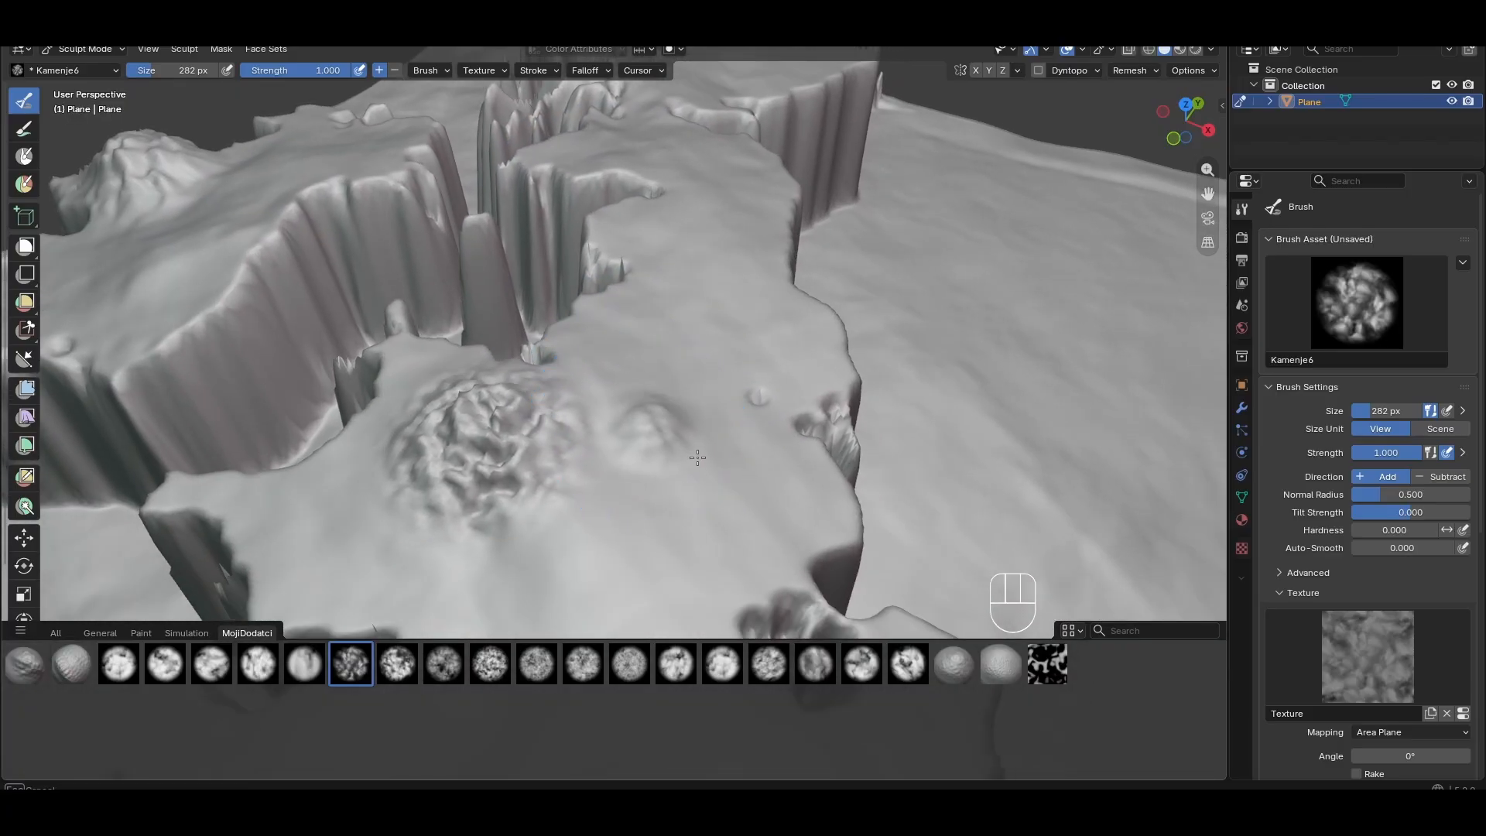
{"action": "left_click", "coordinate": [667, 407]}
{"action": "left_click_drag", "start_coordinate": [761, 461], "coordinate": [785, 433]}
{"action": "scroll", "coordinate": [786, 431], "scroll_direction": "down", "scroll_amount": 3}
{"action": "middle_click_drag", "start_coordinate": [787, 428], "coordinate": [452, 270], "text": "shift"}
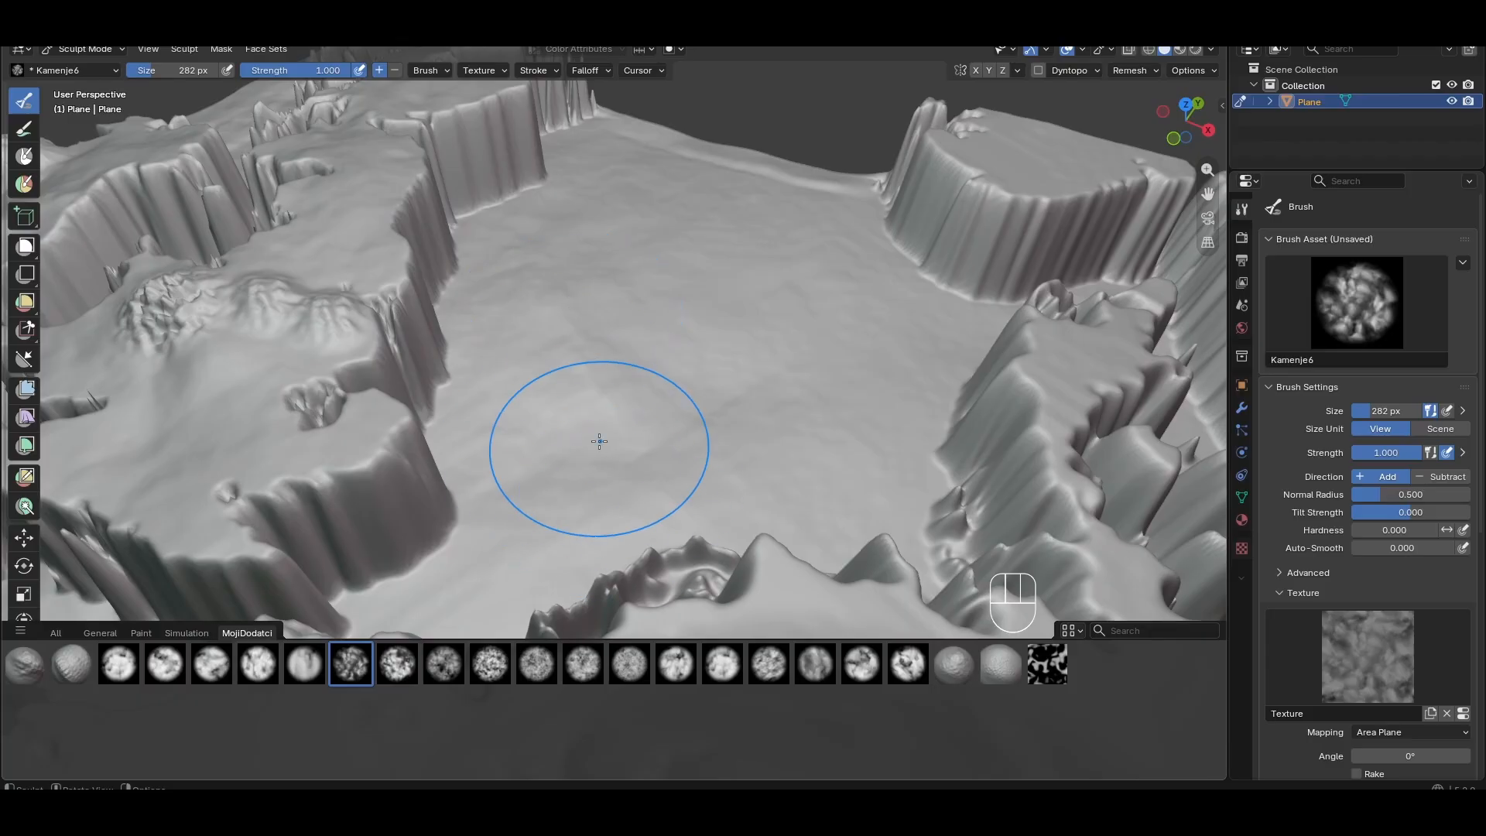
Switch to the Clay Strips brush and check its Sculpt Plane options
{"action": "middle_click_drag", "start_coordinate": [578, 418], "coordinate": [541, 295], "text": "shift"}
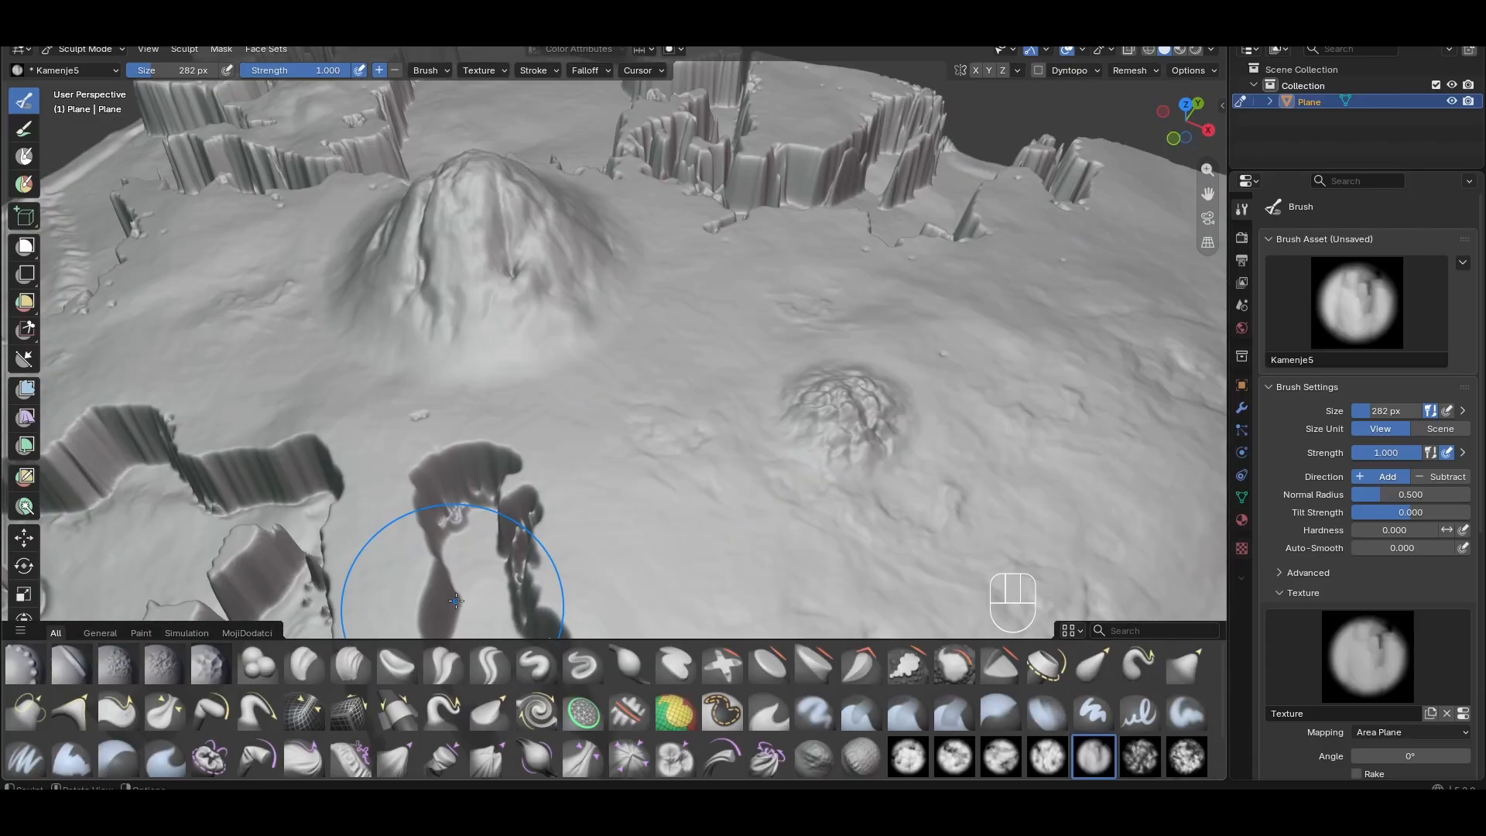
{"action": "left_click", "coordinate": [365, 657]}
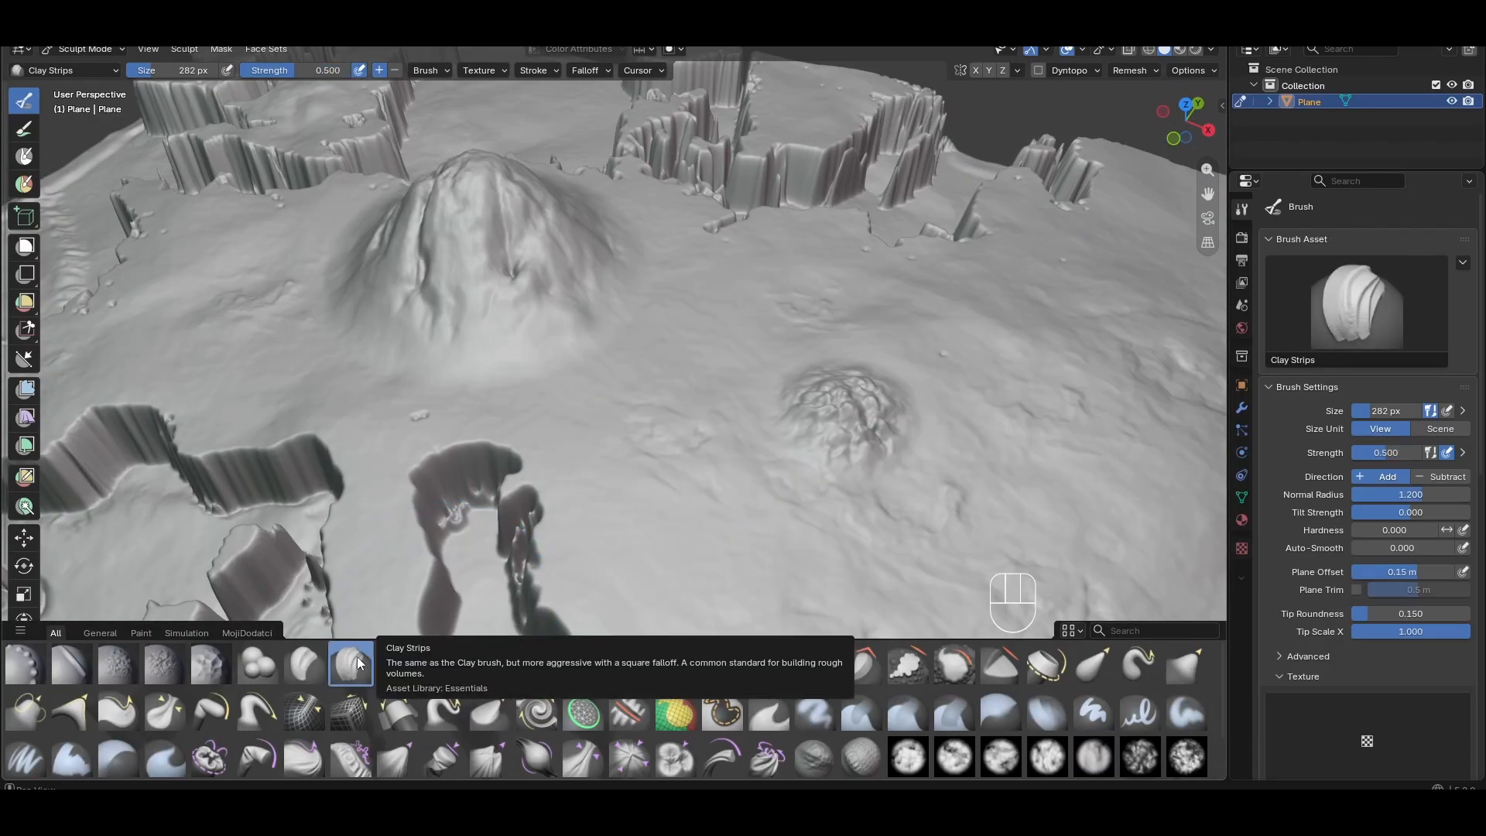
{"action": "left_click", "coordinate": [430, 70]}
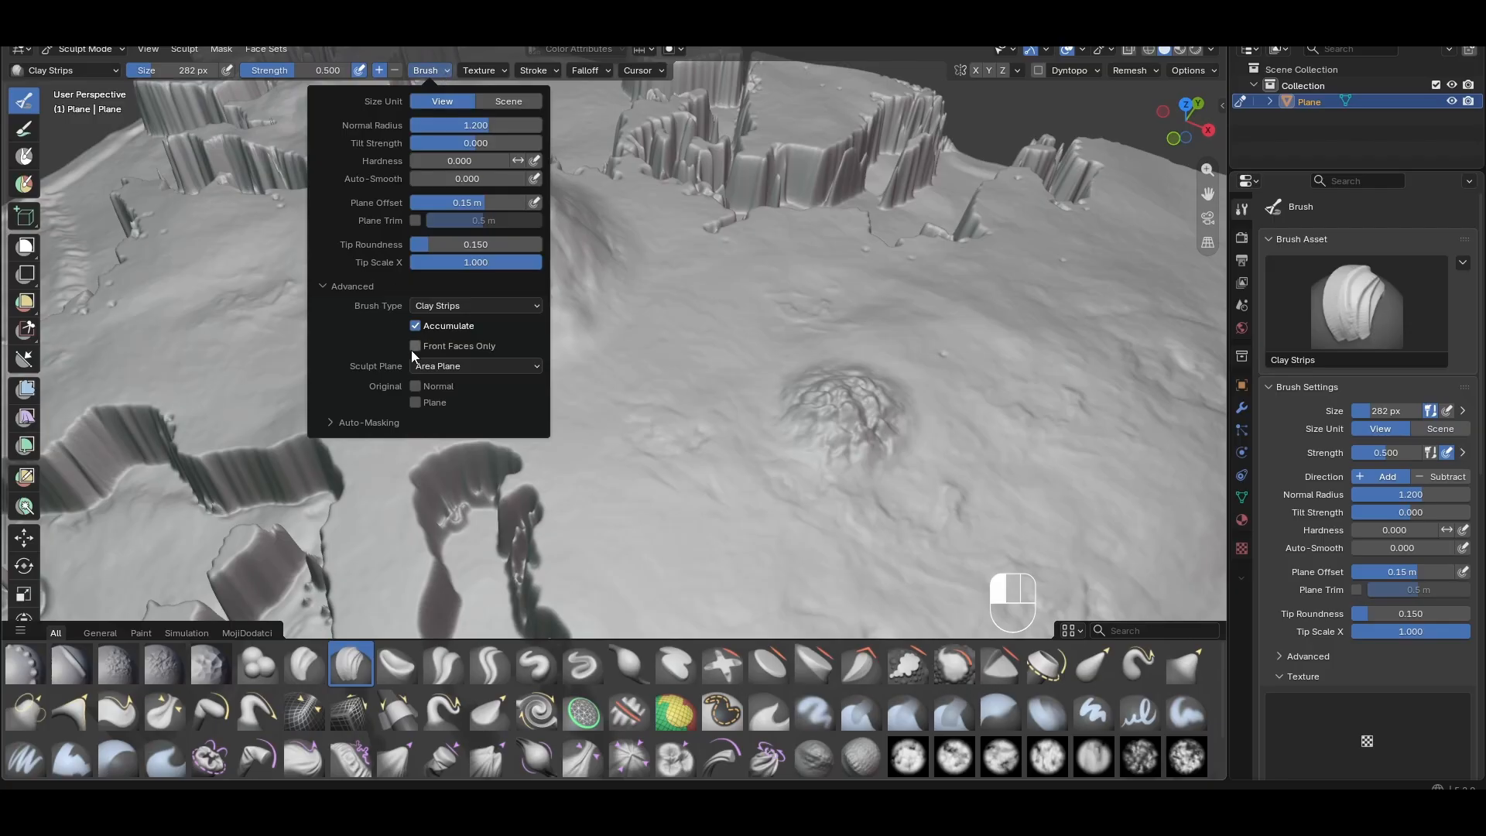
{"action": "left_click", "coordinate": [434, 371]}
{"action": "left_click", "coordinate": [448, 452]}
Set the Clay Strips strength to 0.369 and its texture mapping to Random
{"action": "mouse_move", "coordinate": [636, 322]}
{"action": "middle_mouse_down", "text": "shift"}
{"action": "mouse_move", "coordinate": [708, 425]}
{"action": "mouse_move", "coordinate": [662, 345]}
{"action": "middle_mouse_up", "text": "shift"}
{"action": "scroll", "coordinate": [712, 424], "scroll_direction": "up", "scroll_amount": 3}
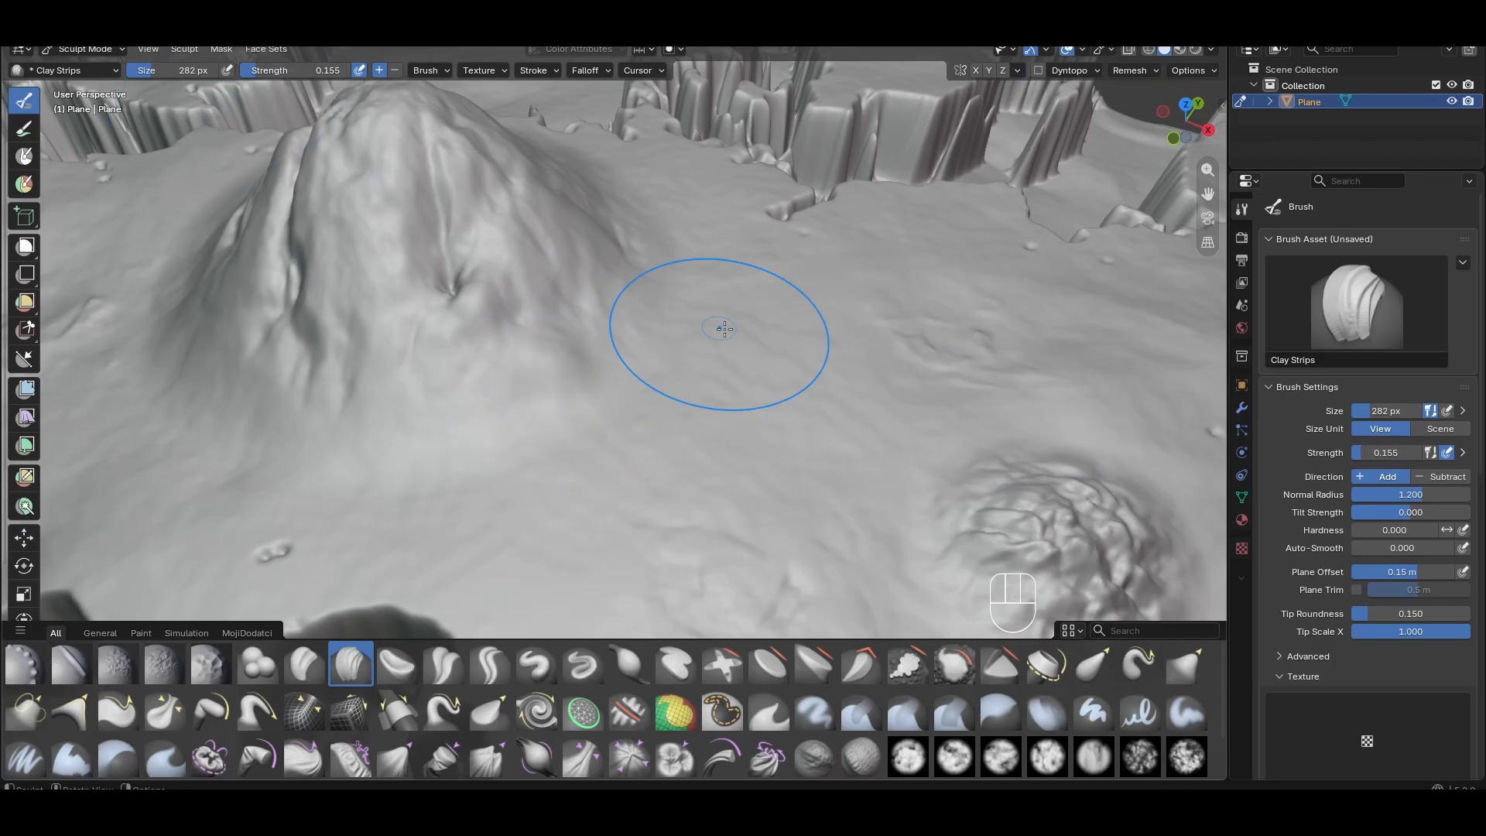
{"action": "scroll", "coordinate": [1389, 556], "scroll_direction": "down", "scroll_amount": 8}
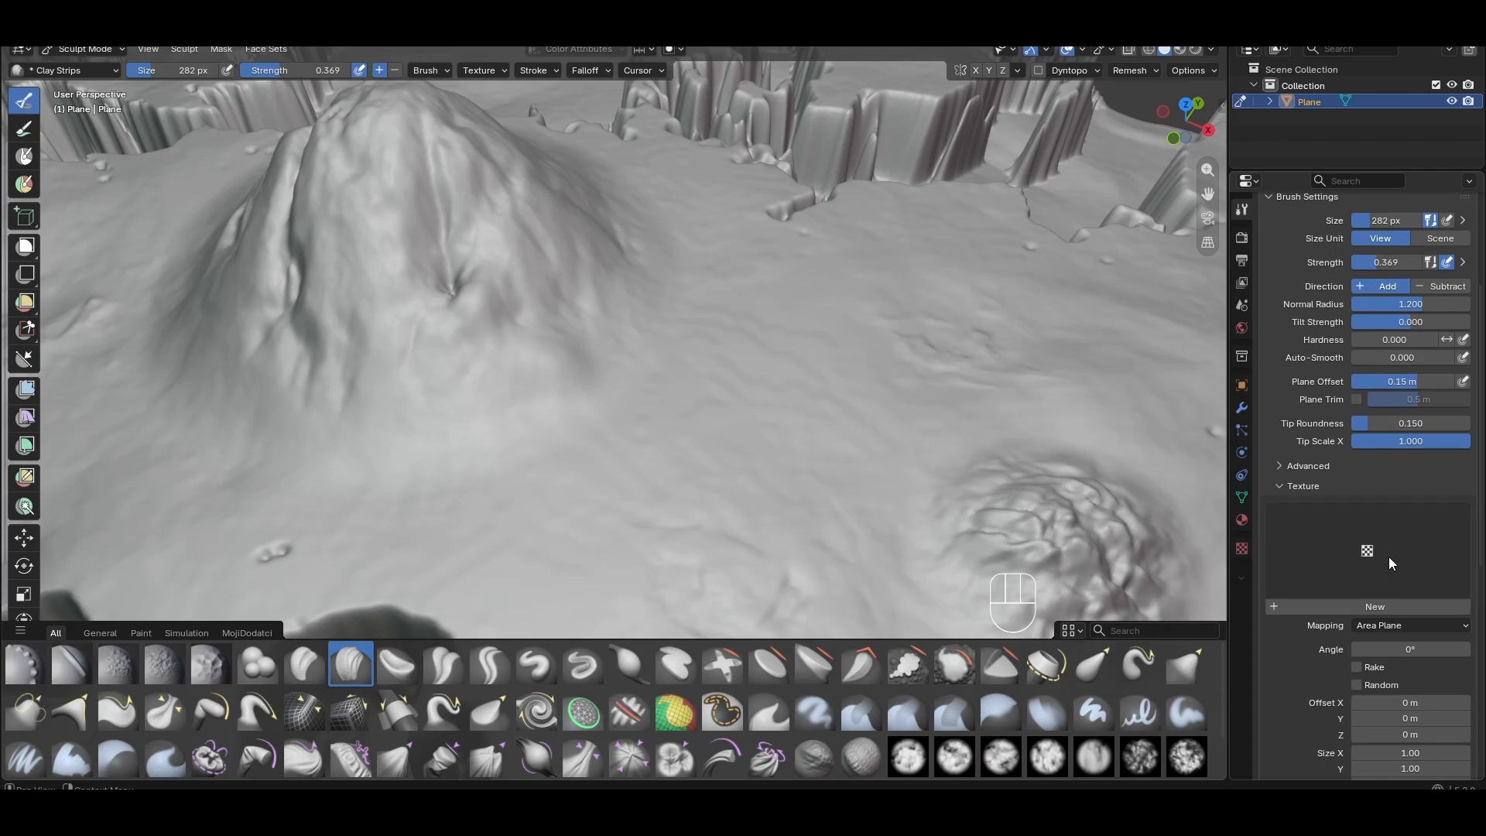
{"action": "scroll", "coordinate": [1388, 562], "scroll_direction": "down", "scroll_amount": 2}
{"action": "left_click", "coordinate": [1372, 500]}
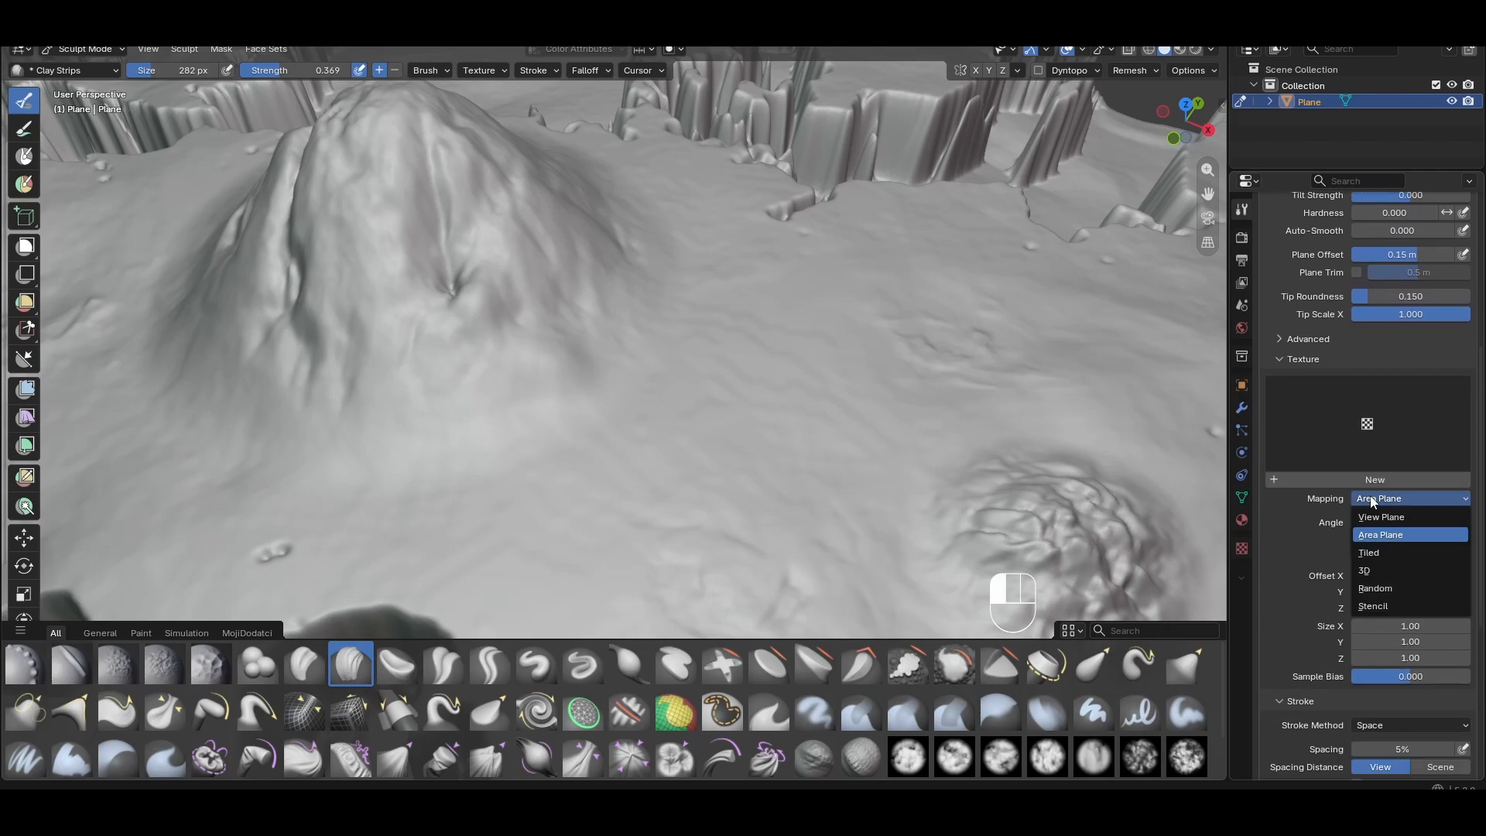
{"action": "left_click", "coordinate": [1395, 589]}
Build up the foot of the large mountain with Clay Strips and smooth the strokes into the surrounding plain
{"action": "mouse_move", "coordinate": [650, 330]}
{"action": "left_mouse_down"}
{"action": "mouse_move", "coordinate": [581, 341]}
{"action": "mouse_move", "coordinate": [647, 370]}
{"action": "left_mouse_up"}
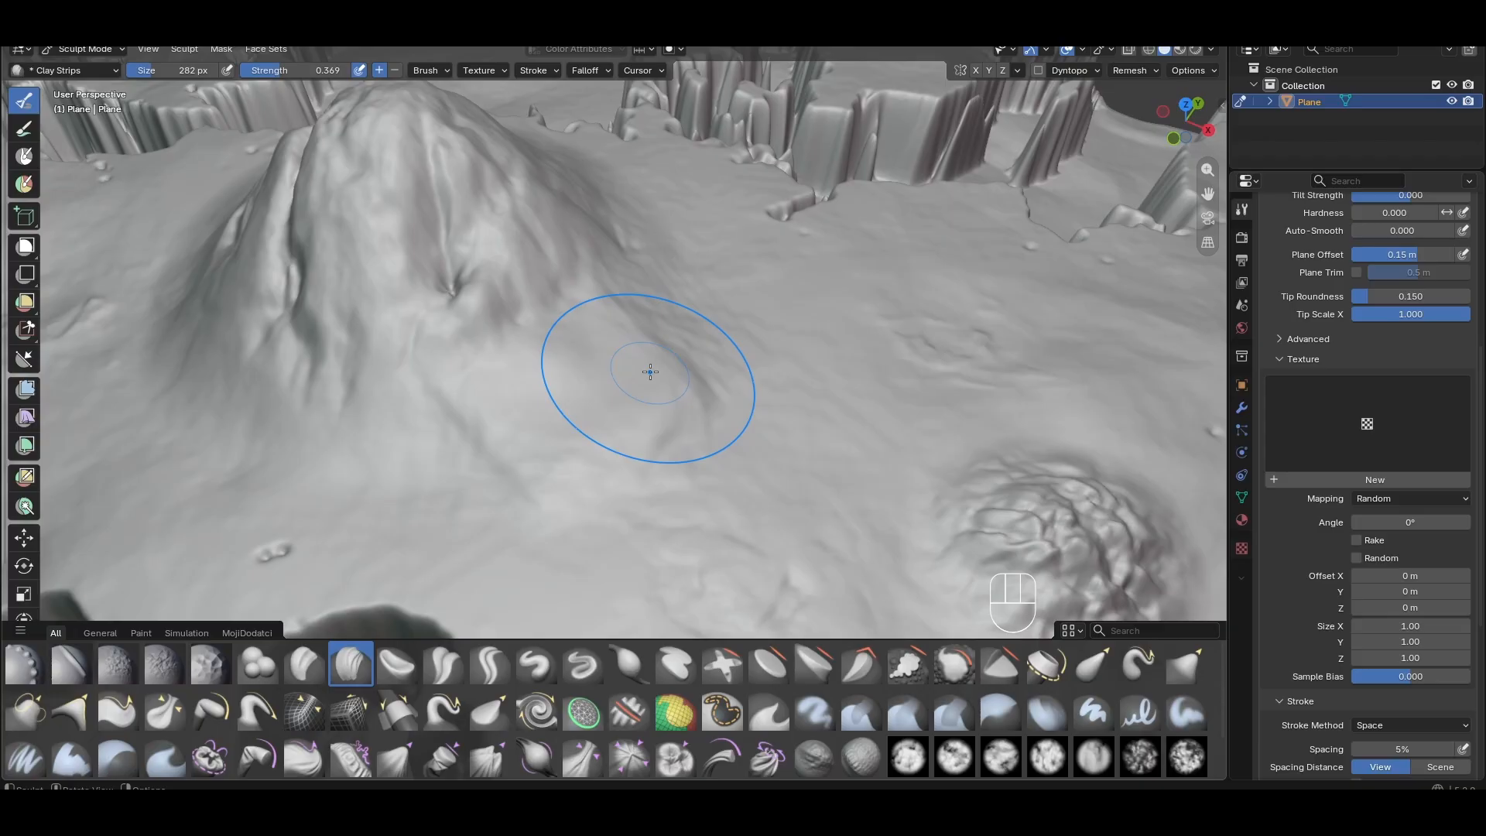
{"action": "mouse_move", "coordinate": [706, 333]}
{"action": "left_mouse_down"}
{"action": "mouse_move", "coordinate": [663, 332]}
{"action": "mouse_move", "coordinate": [581, 411]}
{"action": "mouse_move", "coordinate": [653, 292]}
{"action": "mouse_move", "coordinate": [612, 331]}
{"action": "left_mouse_up"}
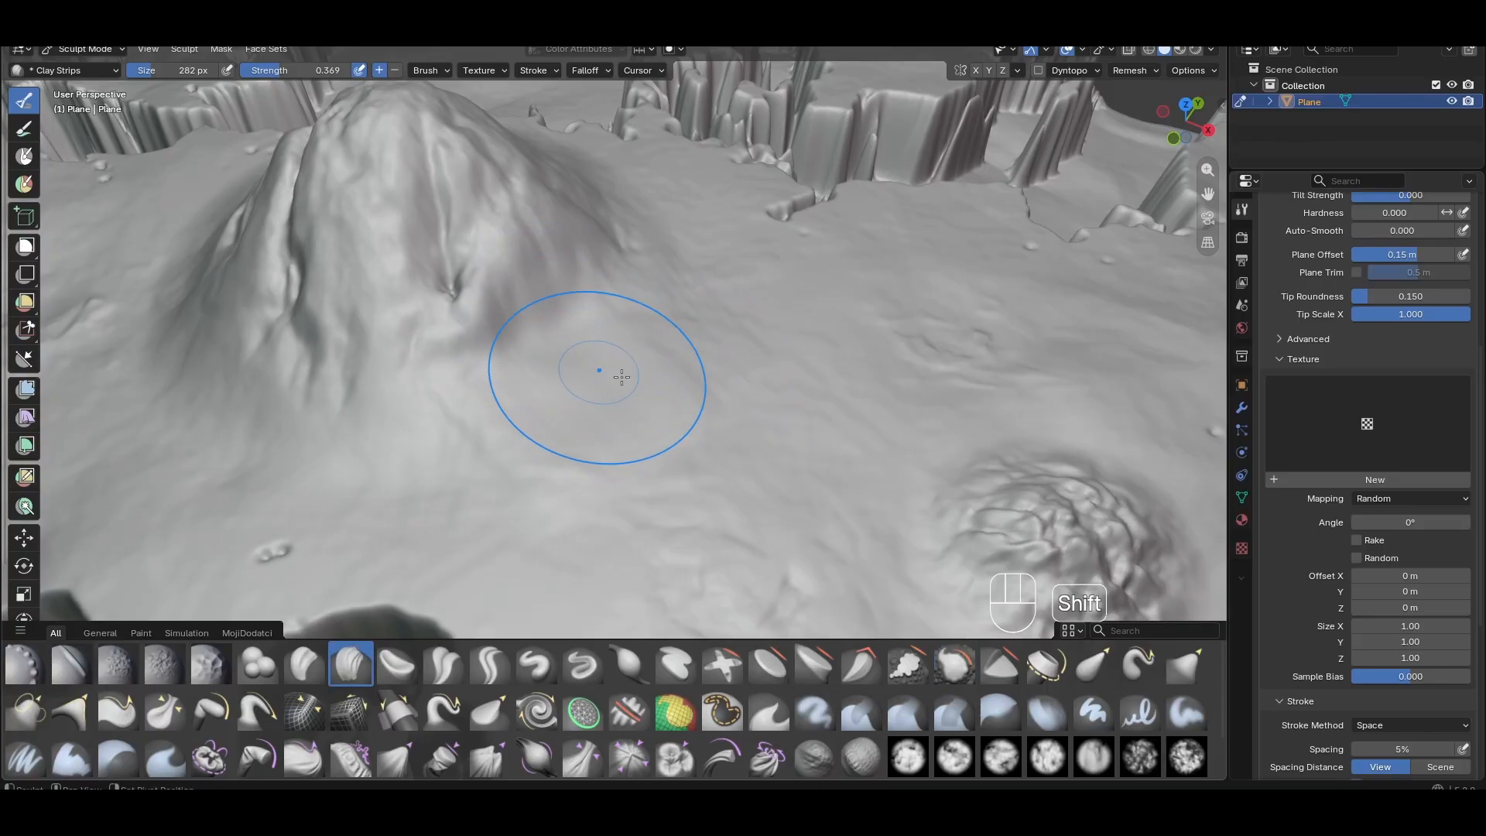
{"action": "middle_click_drag", "start_coordinate": [471, 425], "coordinate": [829, 454], "text": "shift"}
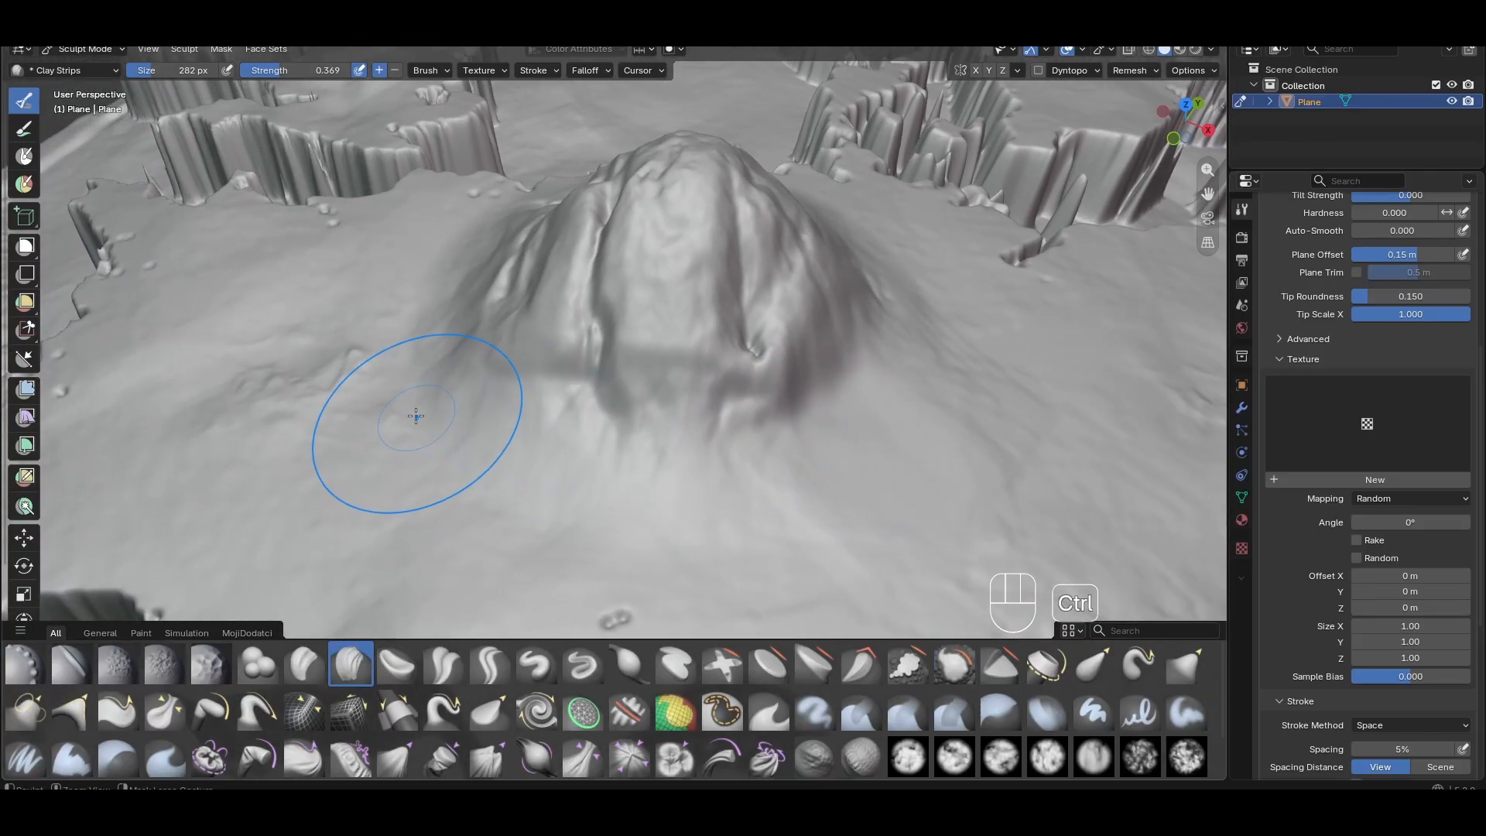
{"action": "middle_click_drag", "start_coordinate": [486, 412], "coordinate": [797, 472]}
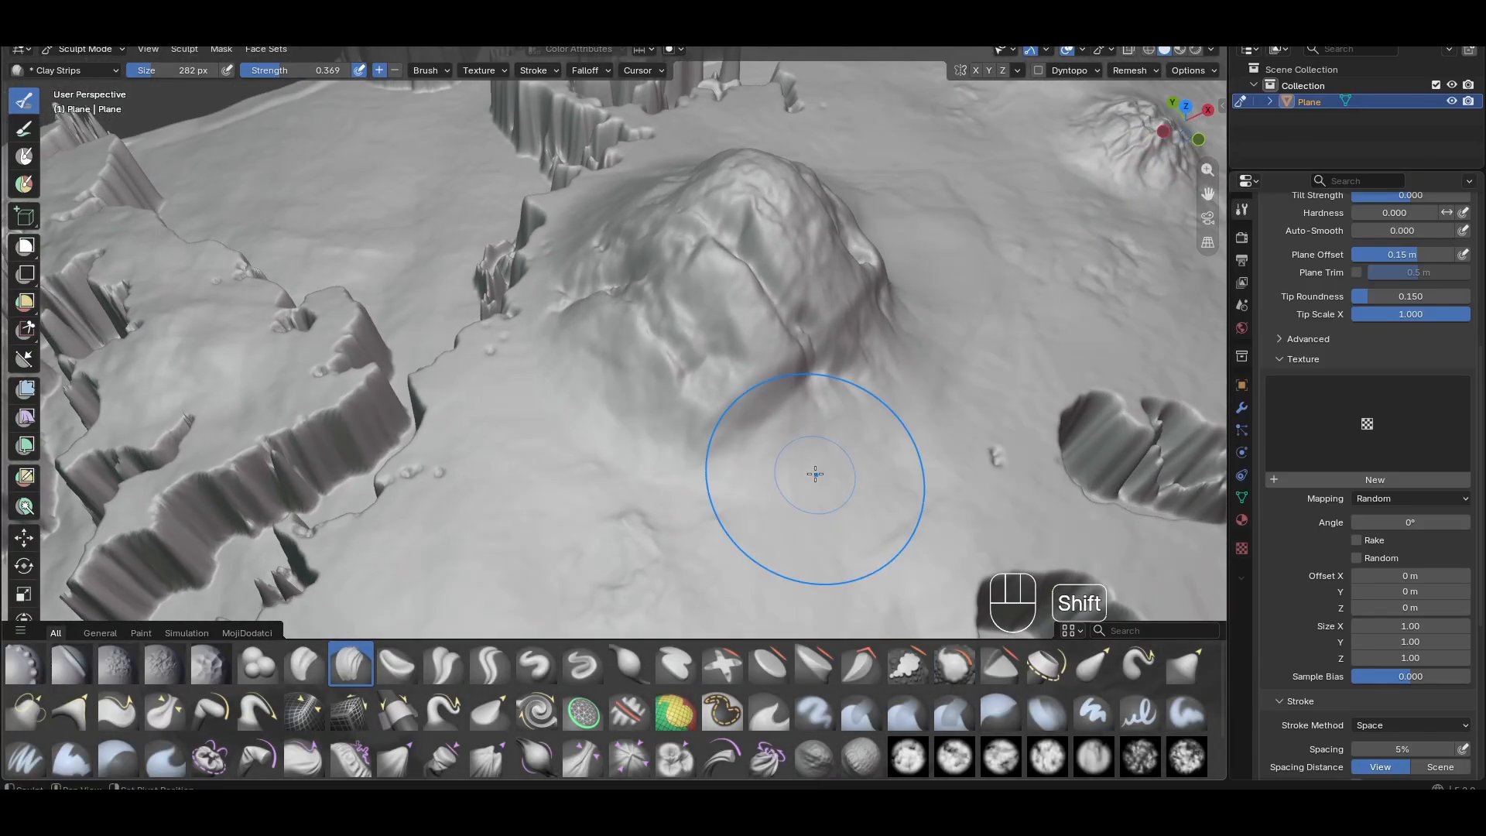
{"action": "middle_click_drag", "start_coordinate": [790, 411], "coordinate": [586, 428]}
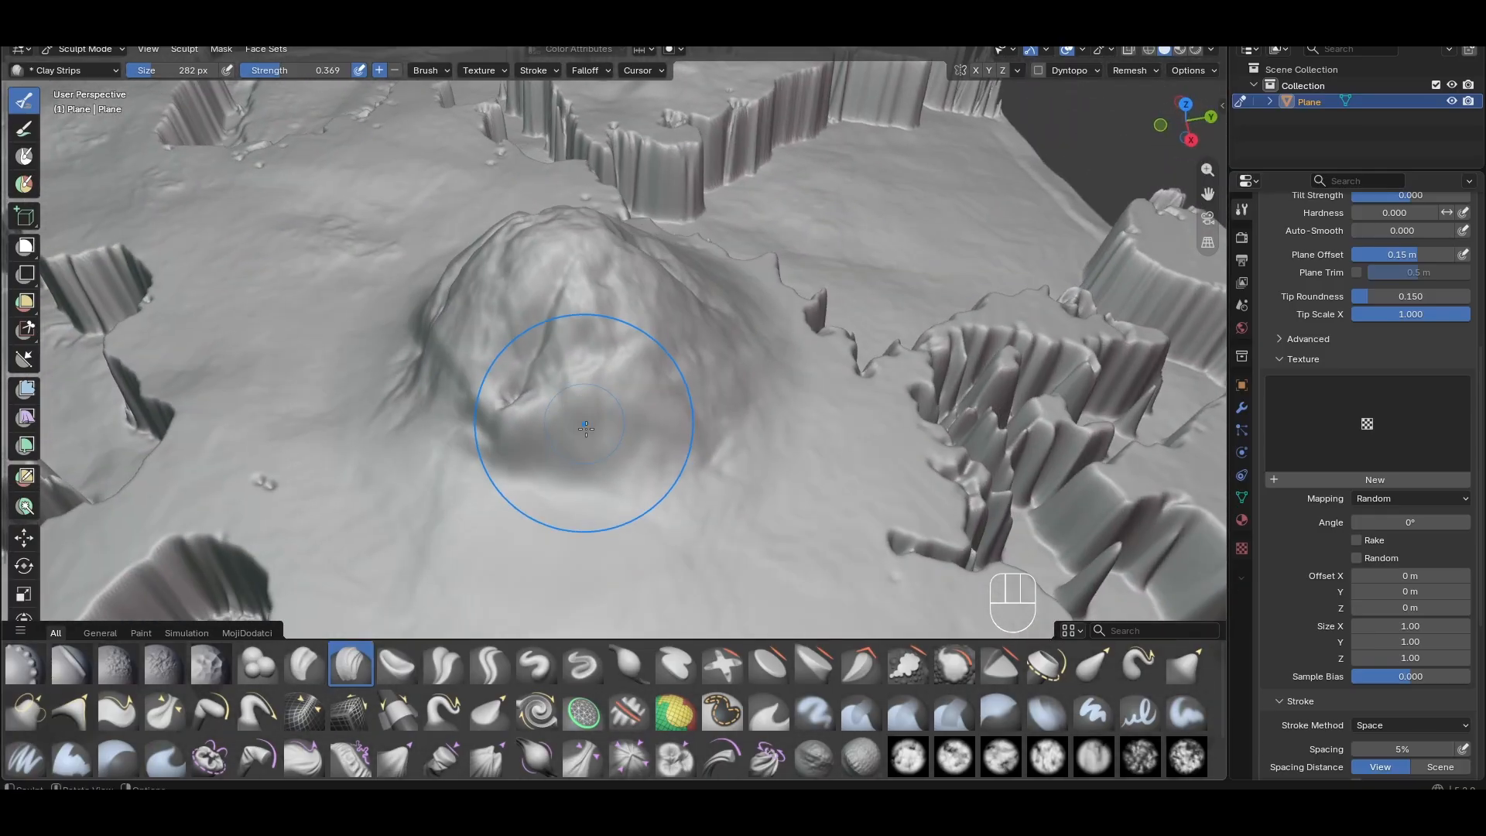
{"action": "middle_click_drag", "start_coordinate": [775, 369], "coordinate": [675, 271]}
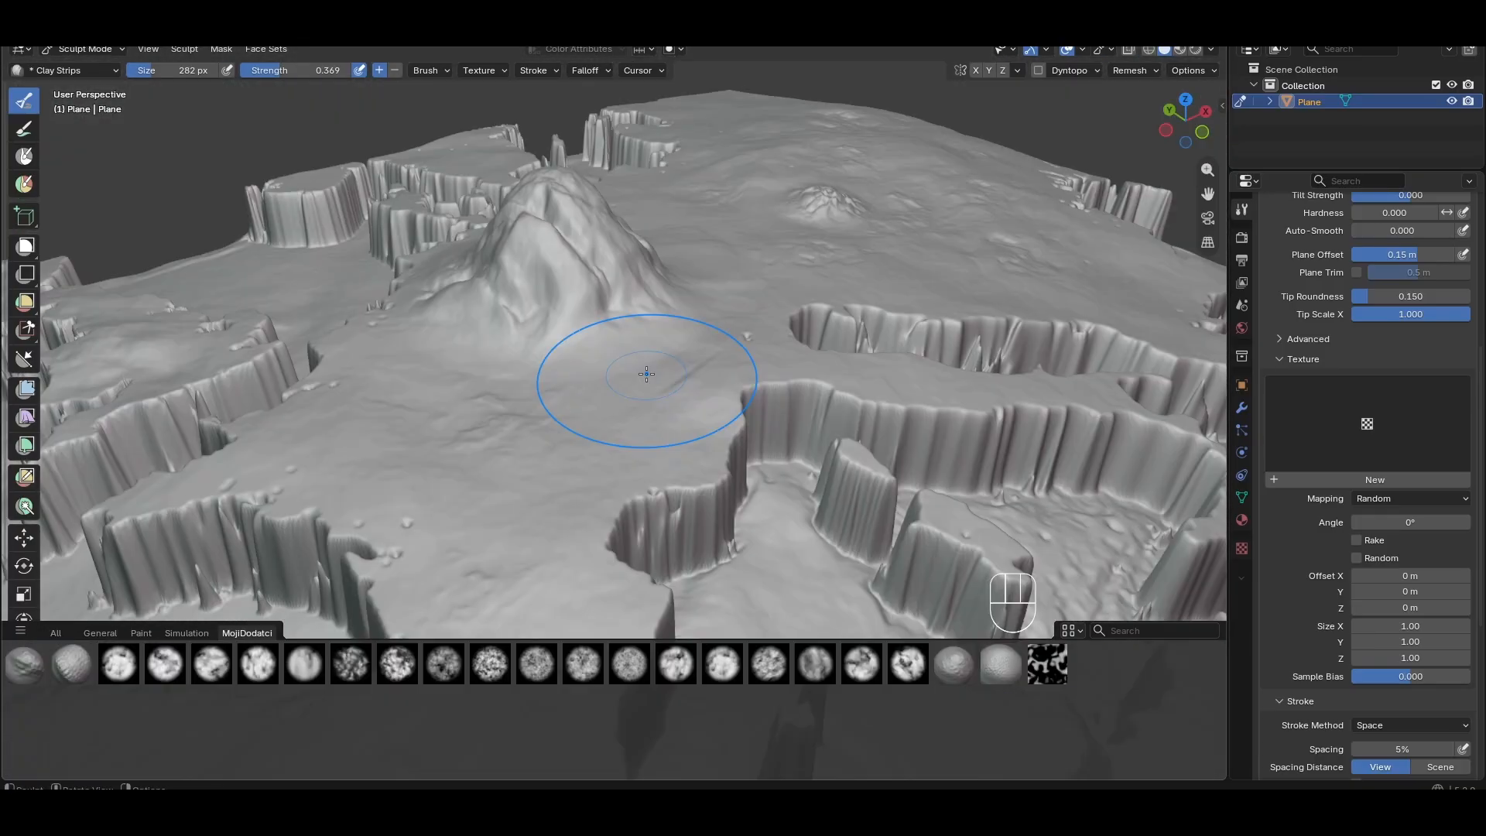
Examine the large mountain from several angles and the plains around it for remaining flat areas
{"action": "middle_click_drag", "start_coordinate": [630, 374], "coordinate": [690, 374]}
{"action": "scroll", "coordinate": [739, 289], "scroll_direction": "up", "scroll_amount": 2}
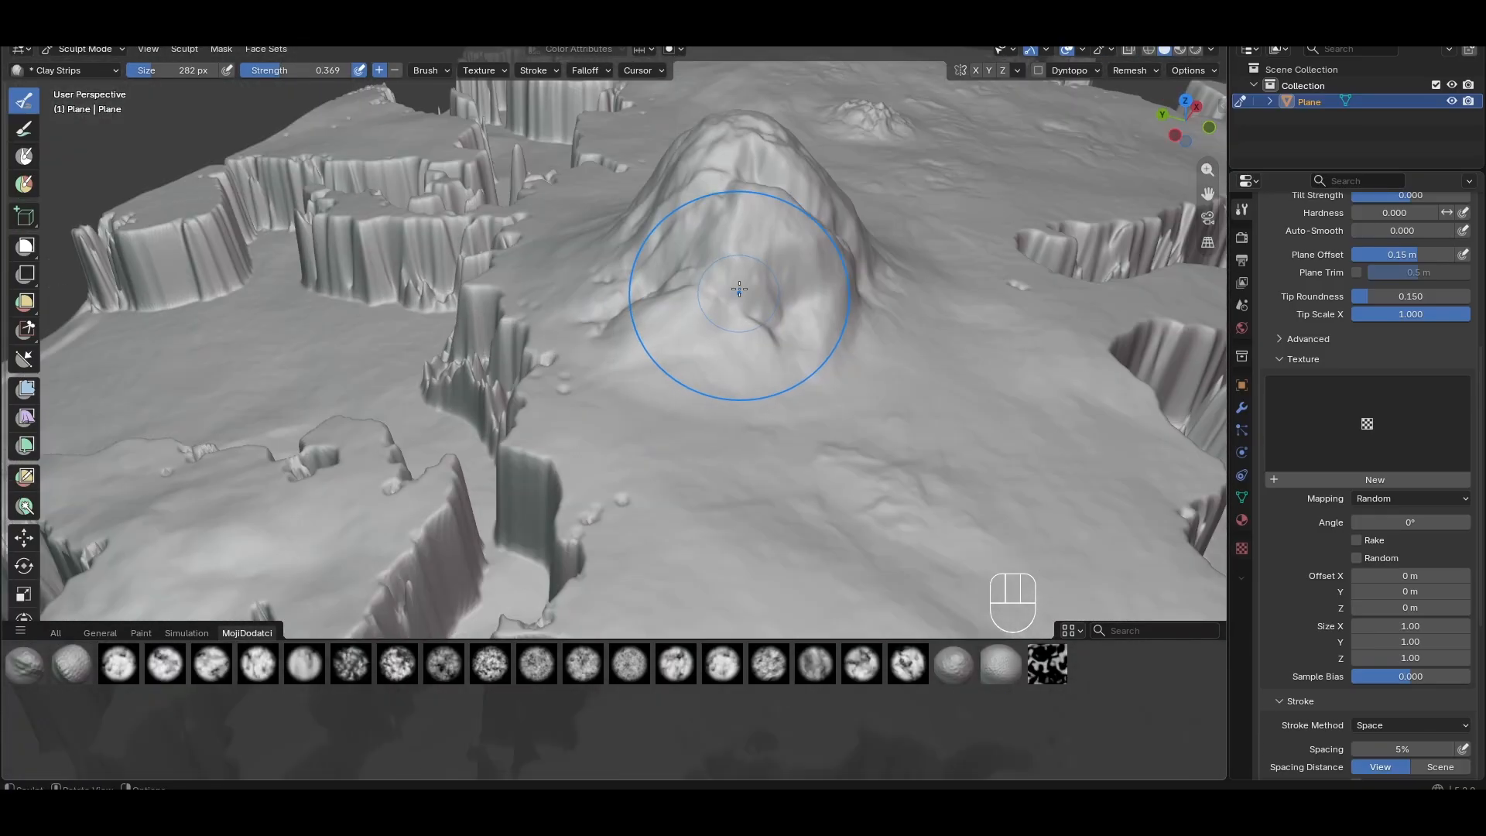
{"action": "scroll", "coordinate": [754, 291], "scroll_direction": "down", "scroll_amount": 3}
{"action": "middle_click_drag", "start_coordinate": [749, 302], "coordinate": [517, 411]}
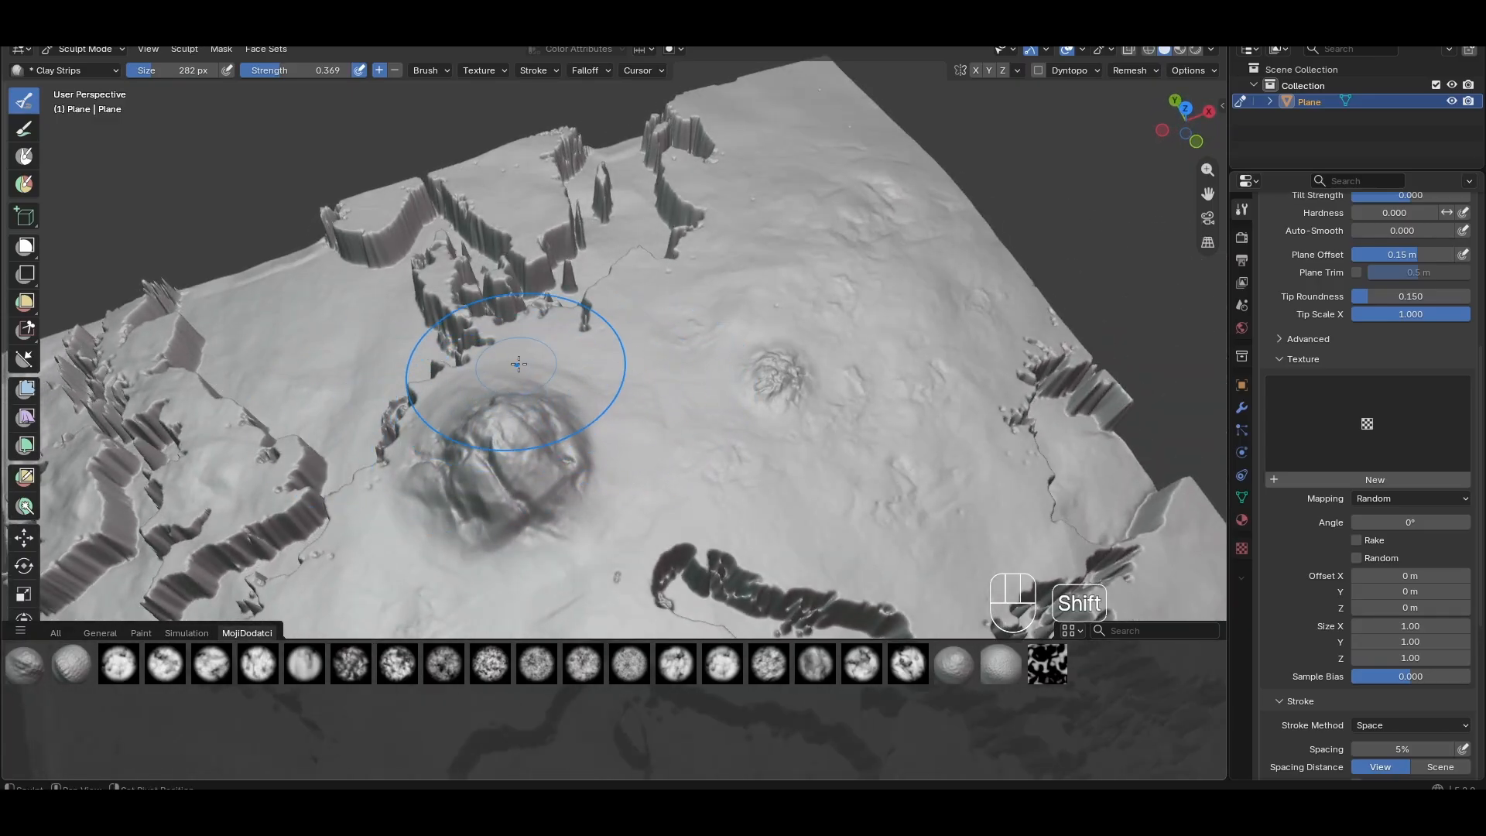
{"action": "middle_click_drag", "start_coordinate": [505, 473], "coordinate": [476, 341], "text": "shift"}
{"action": "middle_click_drag", "start_coordinate": [914, 474], "coordinate": [707, 441], "text": "shift"}
{"action": "mouse_move", "coordinate": [670, 185]}
{"action": "middle_mouse_down", "text": "shift"}
{"action": "mouse_move", "coordinate": [531, 389]}
{"action": "mouse_move", "coordinate": [681, 360]}
{"action": "mouse_move", "coordinate": [992, 355]}
{"action": "mouse_move", "coordinate": [554, 381]}
{"action": "mouse_move", "coordinate": [1174, 306]}
{"action": "middle_mouse_up", "text": "shift"}
{"action": "scroll", "coordinate": [760, 332], "scroll_direction": "up", "scroll_amount": 4}
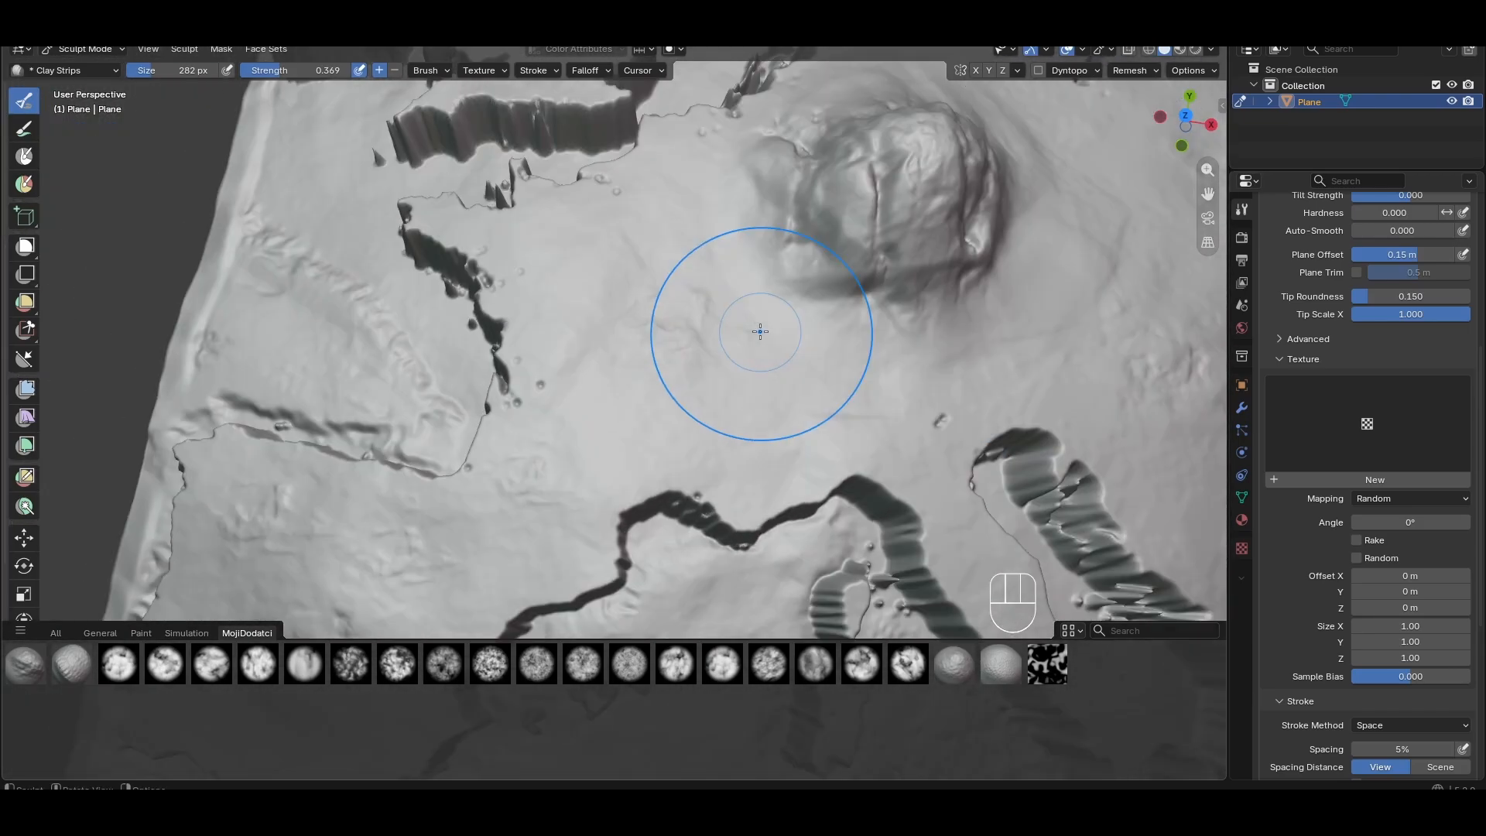
Examine the terrain from the mountain's western foot down to Iberia and the Mediterranean coast
{"action": "middle_click_drag", "start_coordinate": [654, 248], "coordinate": [763, 327], "text": "shift"}
{"action": "scroll", "coordinate": [767, 341], "scroll_direction": "down", "scroll_amount": 6}
{"action": "mouse_move", "coordinate": [636, 532]}
{"action": "middle_mouse_down", "text": "shift"}
{"action": "mouse_move", "coordinate": [676, 411]}
{"action": "mouse_move", "coordinate": [687, 299]}
{"action": "mouse_move", "coordinate": [654, 468]}
{"action": "middle_mouse_up", "text": "shift"}
{"action": "scroll", "coordinate": [675, 411], "scroll_direction": "up", "scroll_amount": 4}
{"action": "scroll", "coordinate": [696, 430], "scroll_direction": "down", "scroll_amount": 4}
{"action": "scroll", "coordinate": [453, 300], "scroll_direction": "up", "scroll_amount": 4}
{"action": "scroll", "coordinate": [654, 466], "scroll_direction": "down", "scroll_amount": 3}
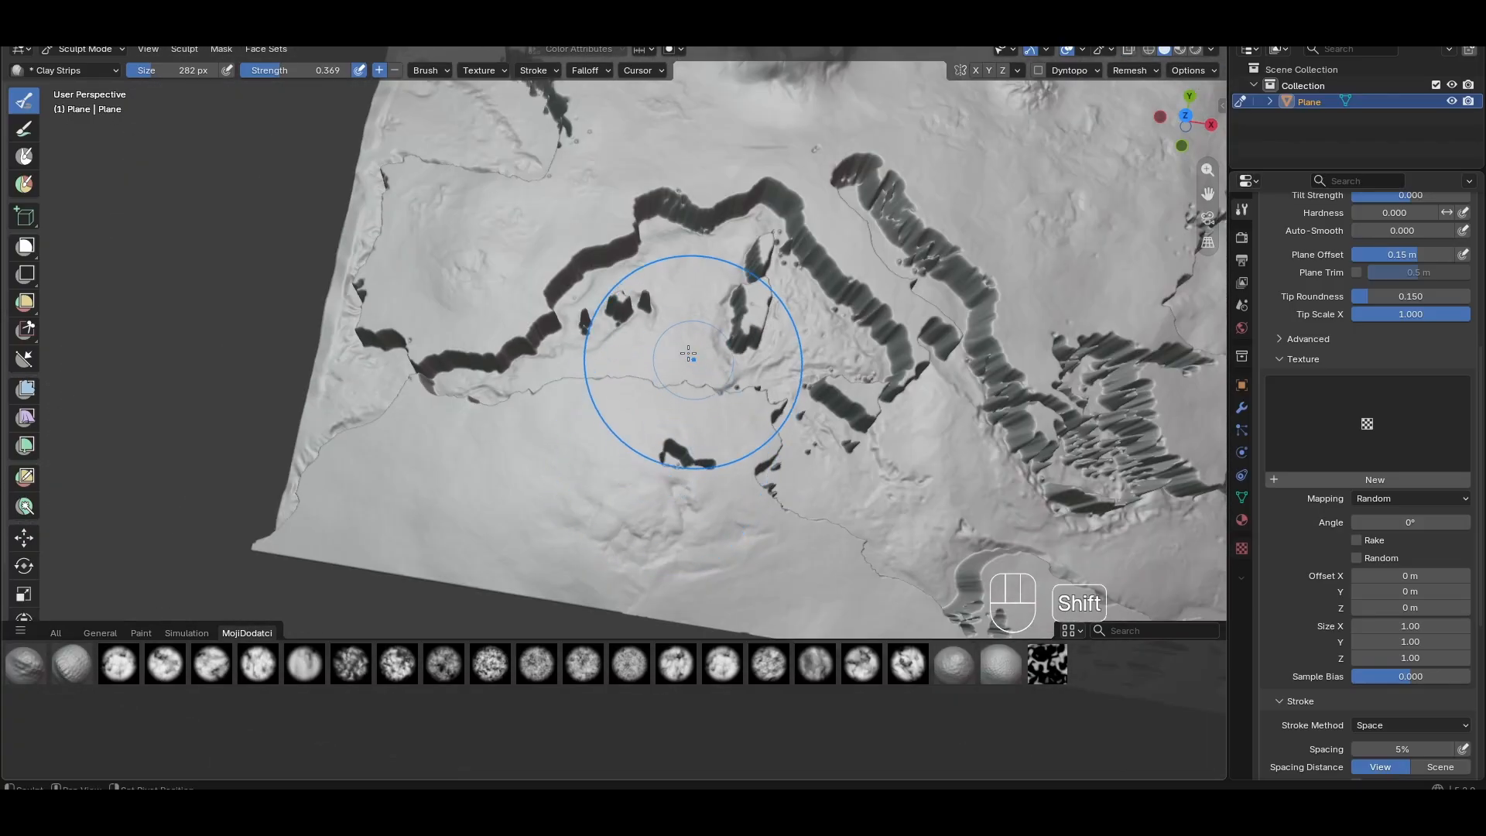
{"action": "middle_click_drag", "start_coordinate": [690, 350], "coordinate": [747, 447], "text": "shift"}
Select the Kamenje17 brush and inspect the whole map and the northeastern plain
{"action": "scroll", "coordinate": [604, 447], "scroll_direction": "up", "scroll_amount": 5}
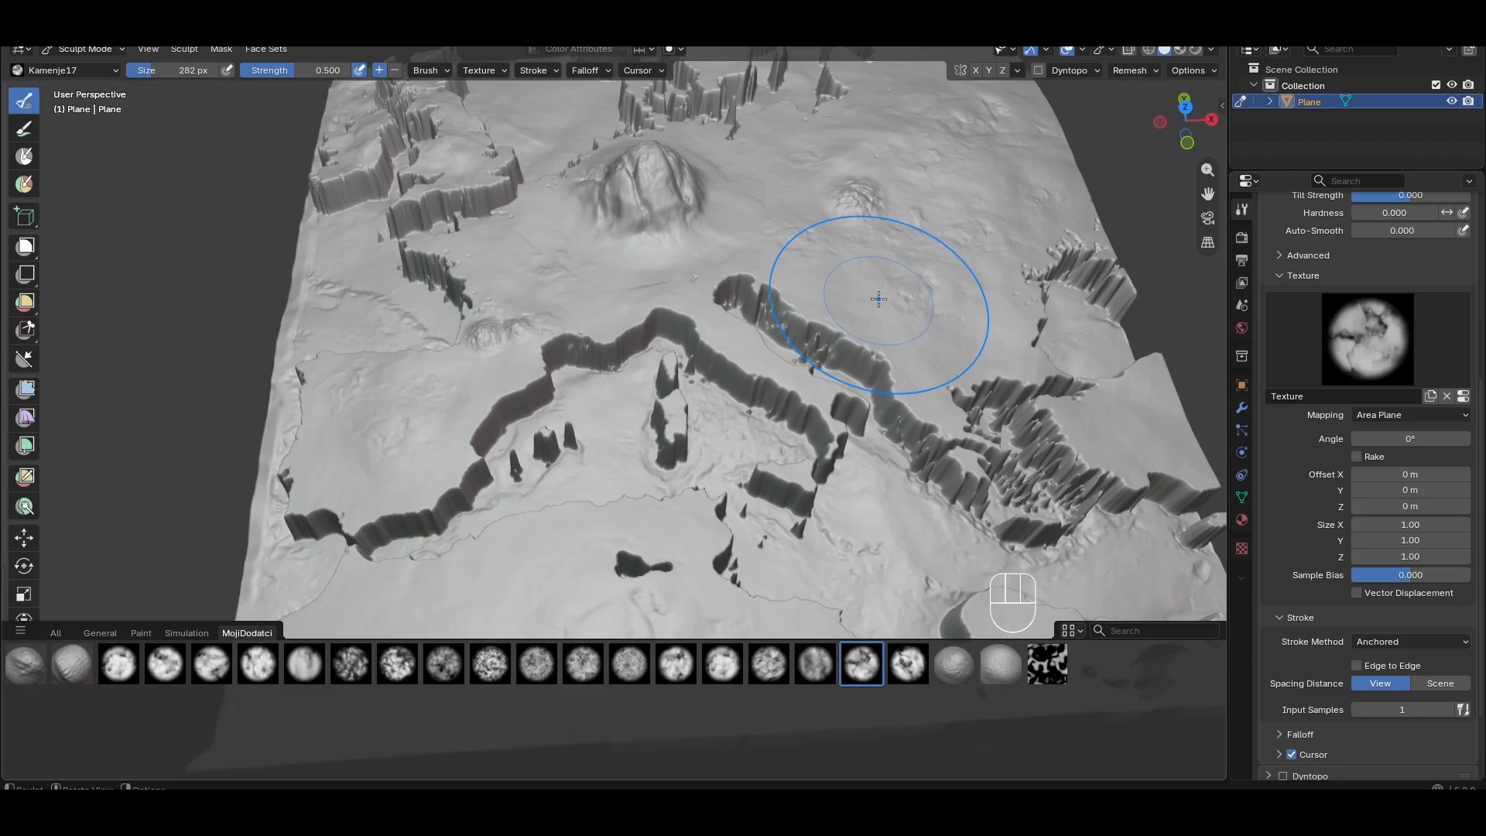
{"action": "scroll", "coordinate": [879, 291], "scroll_direction": "down", "scroll_amount": 3}
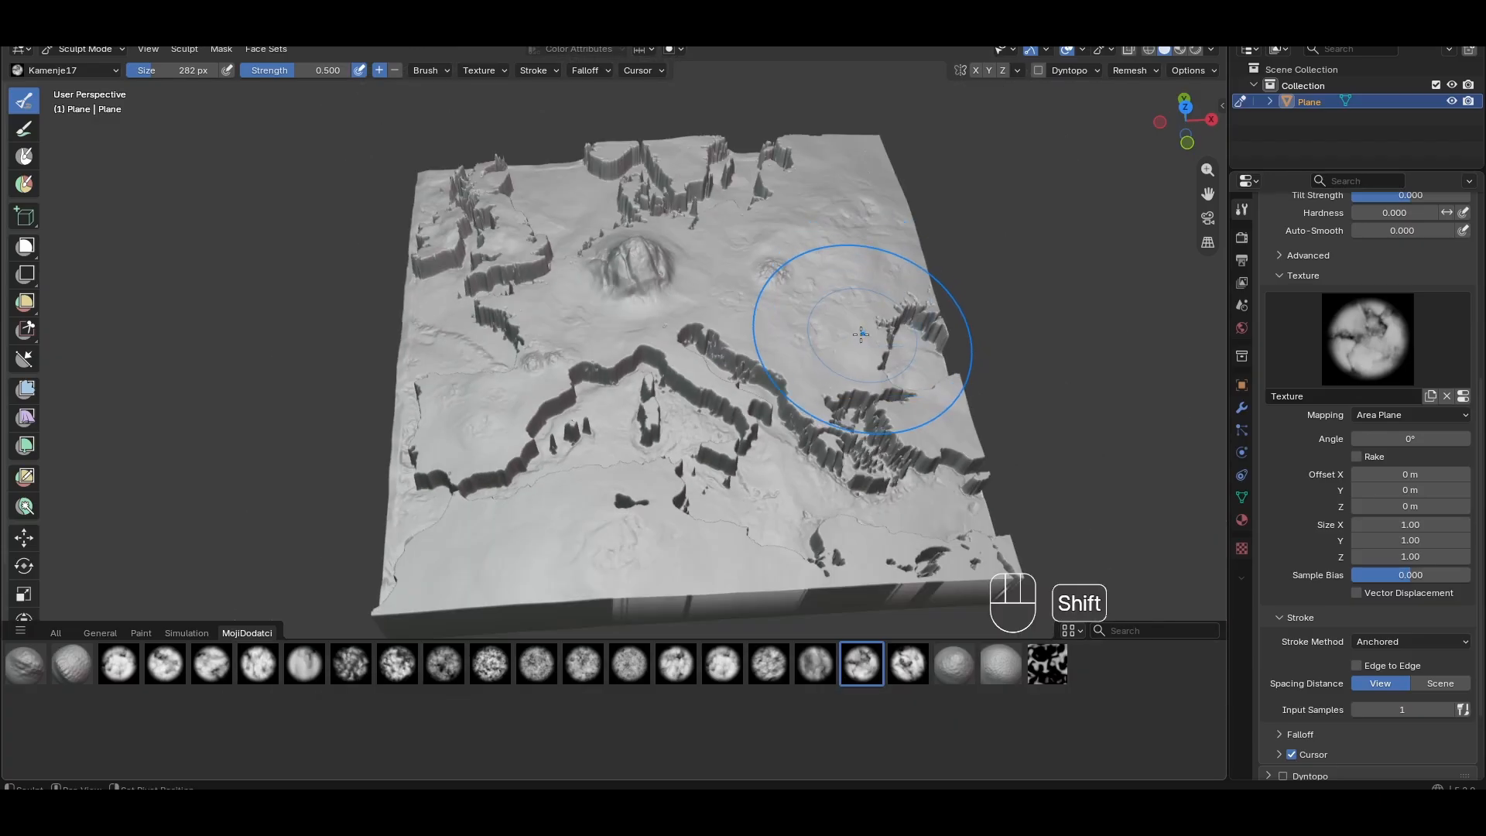
{"action": "middle_click_drag", "start_coordinate": [862, 343], "coordinate": [640, 388], "text": "shift"}
{"action": "scroll", "coordinate": [639, 388], "scroll_direction": "up", "scroll_amount": 4}
{"action": "middle_click_drag", "start_coordinate": [704, 328], "coordinate": [550, 461], "text": "shift"}
{"action": "scroll", "coordinate": [588, 425], "scroll_direction": "up", "scroll_amount": 2}
{"action": "scroll", "coordinate": [591, 421], "scroll_direction": "down", "scroll_amount": 4}
{"action": "scroll", "coordinate": [667, 412], "scroll_direction": "up", "scroll_amount": 2}
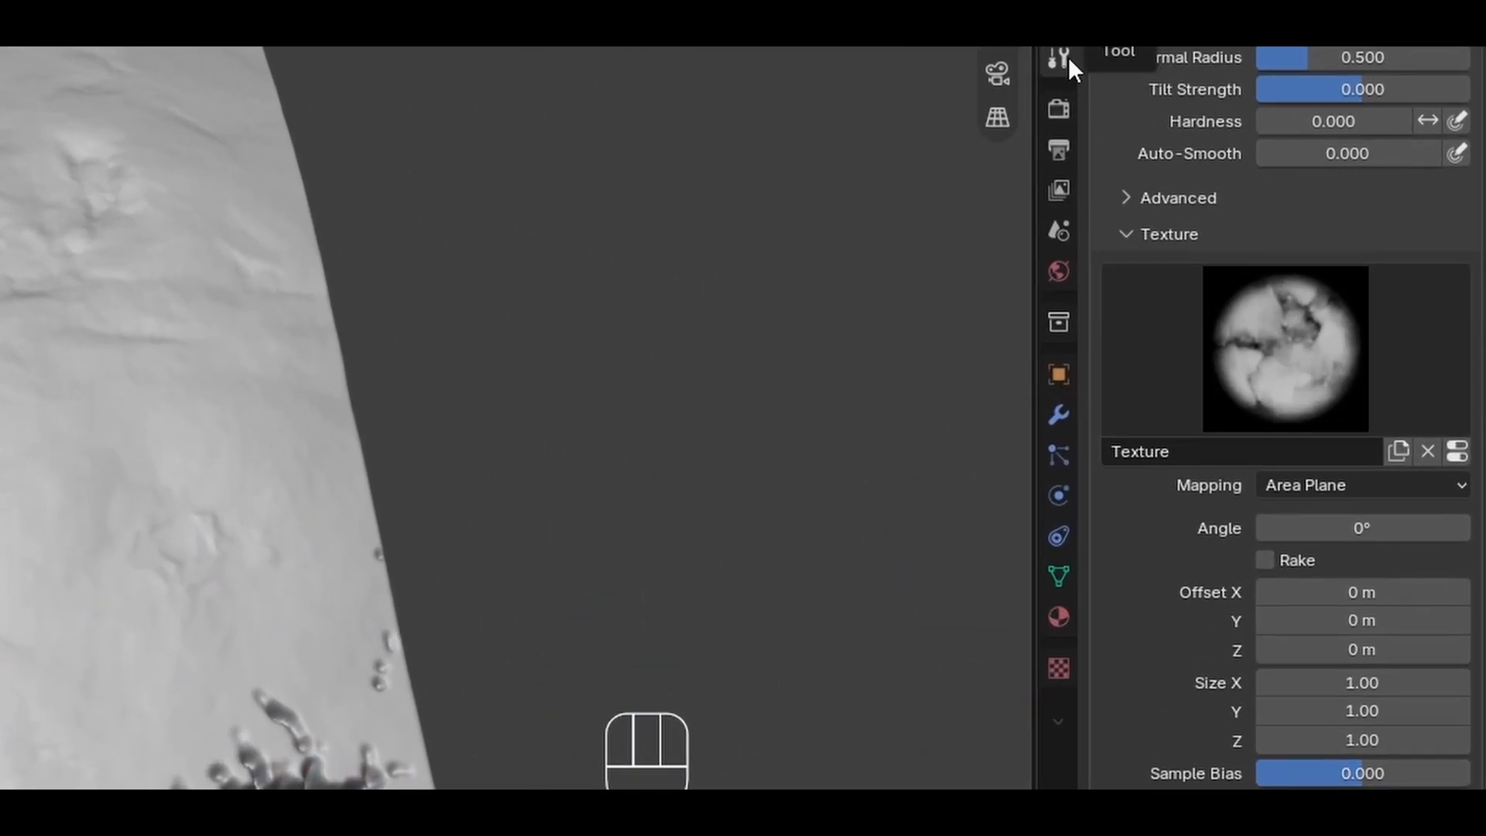
Review the Kamenje17 brush's size, strength, direction, texture mapping and stroke method settings
{"action": "scroll", "coordinate": [1186, 344], "scroll_direction": "up", "scroll_amount": 10}
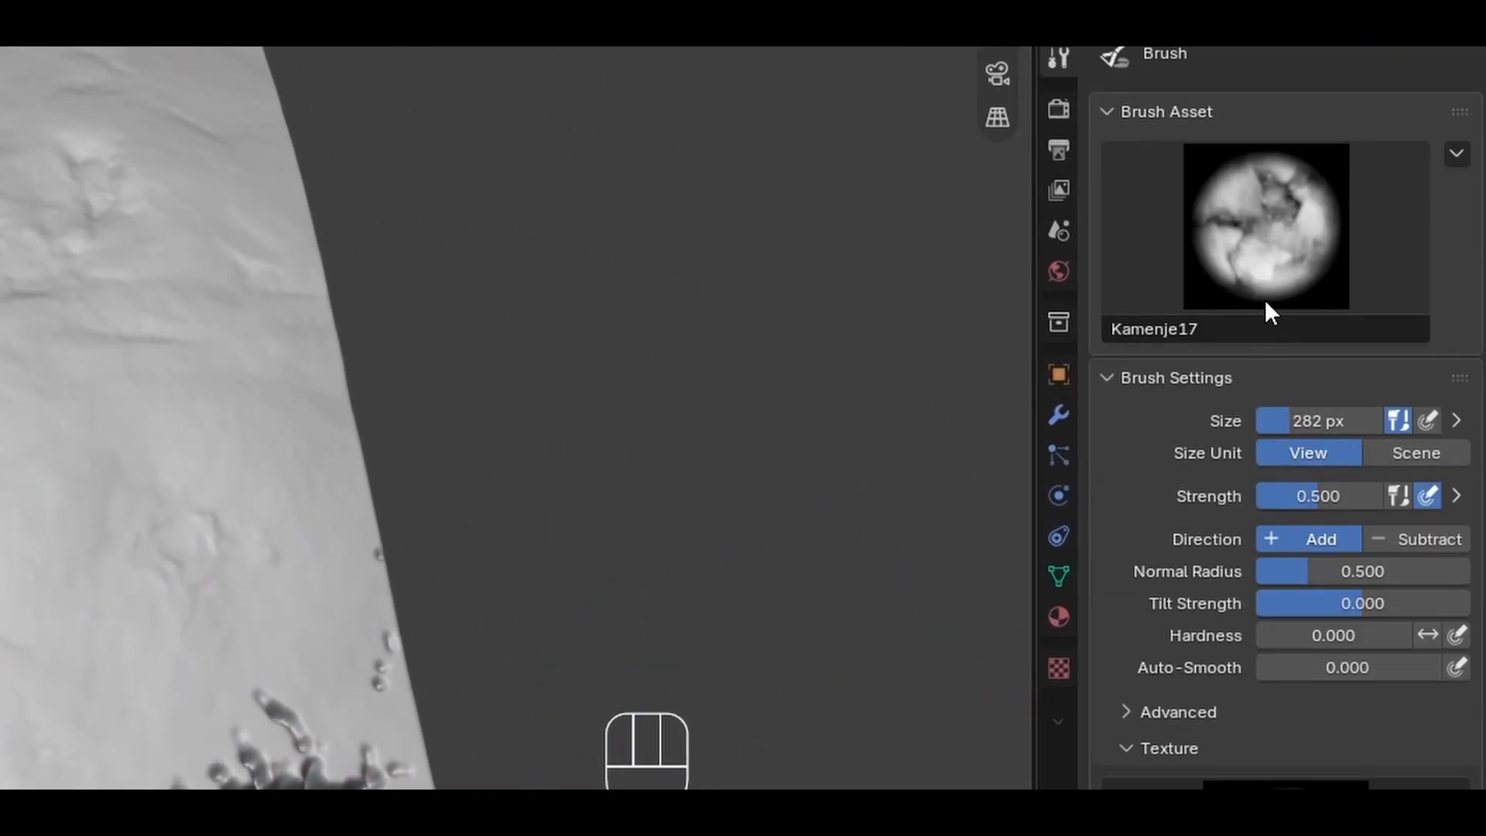
{"action": "scroll", "coordinate": [1230, 482], "scroll_direction": "down", "scroll_amount": 2}
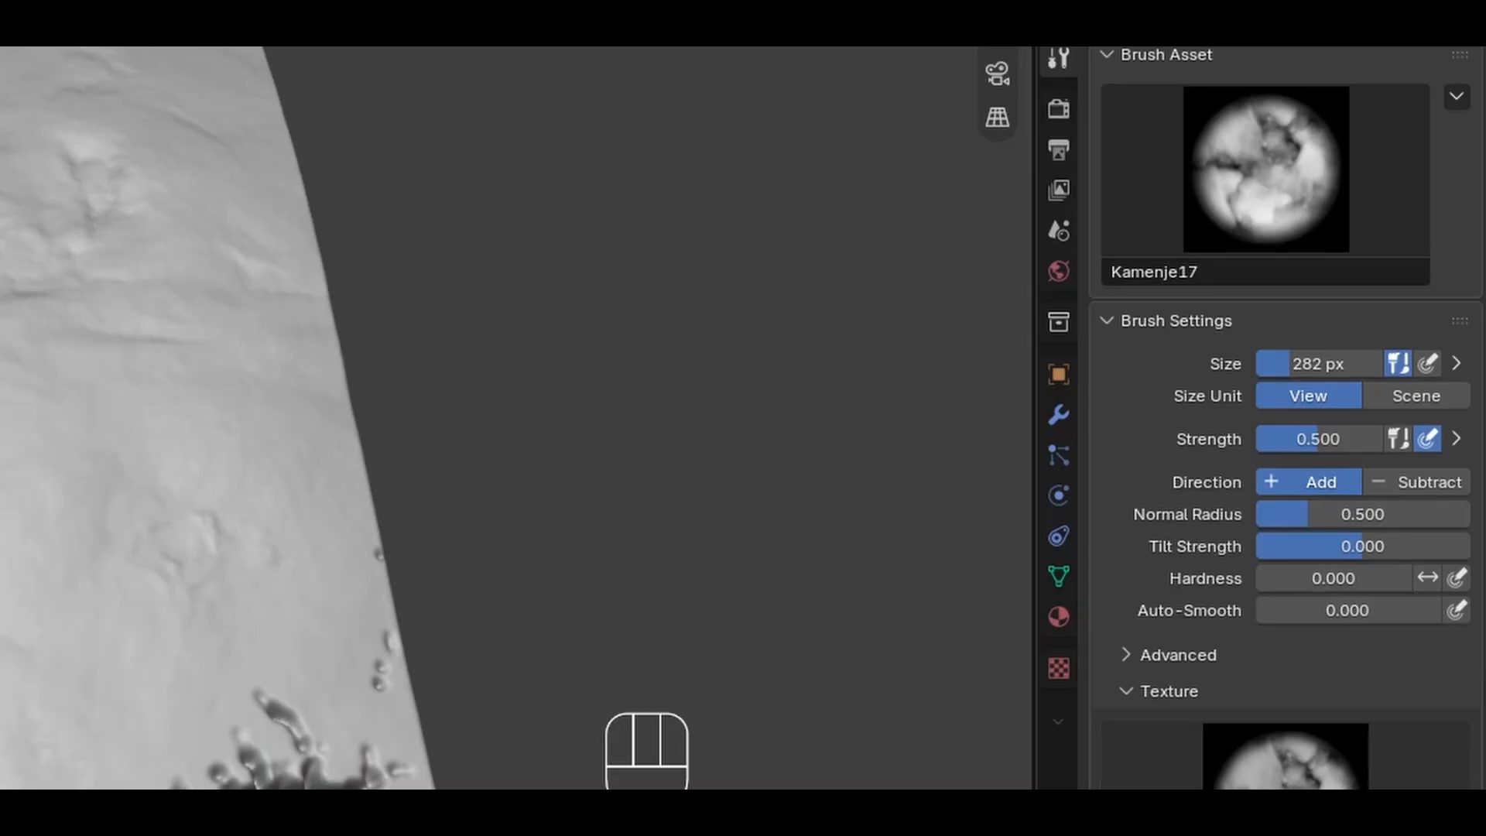
{"action": "scroll", "coordinate": [1336, 666], "scroll_direction": "down", "scroll_amount": 10}
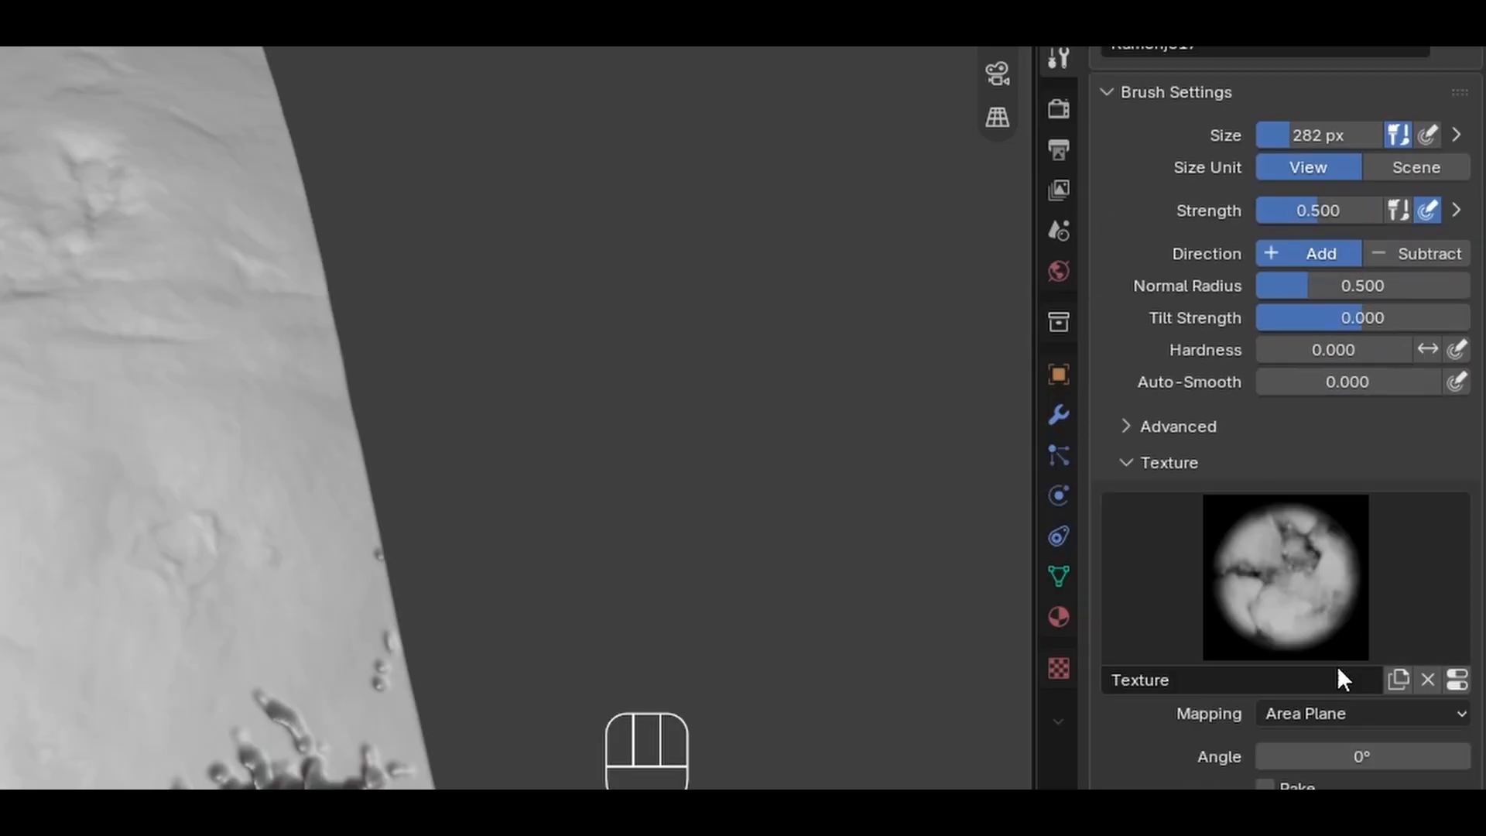
{"action": "scroll", "coordinate": [1336, 666], "scroll_direction": "down", "scroll_amount": 4}
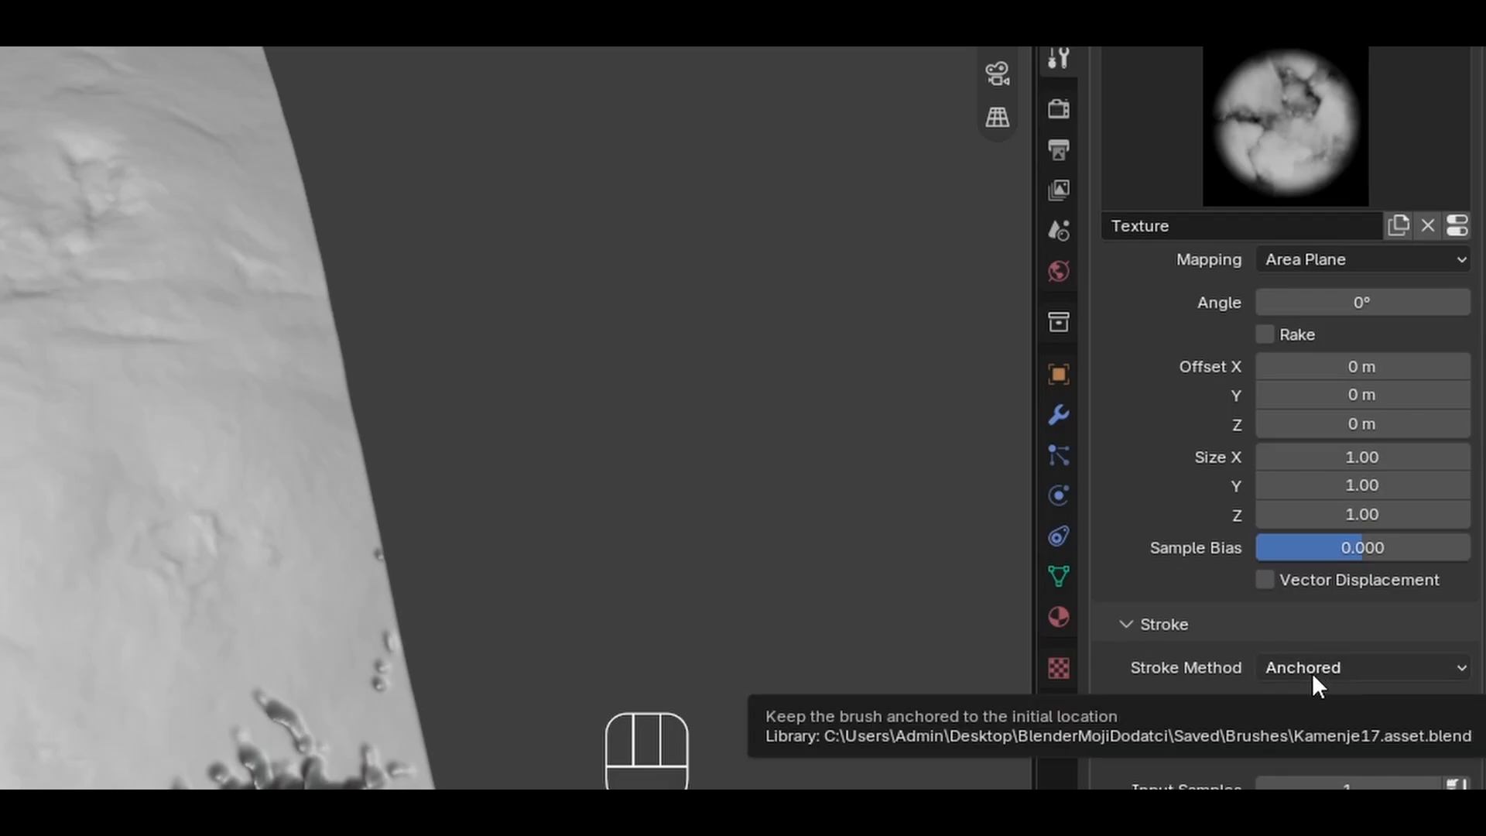
{"action": "left_click", "coordinate": [1129, 620]}
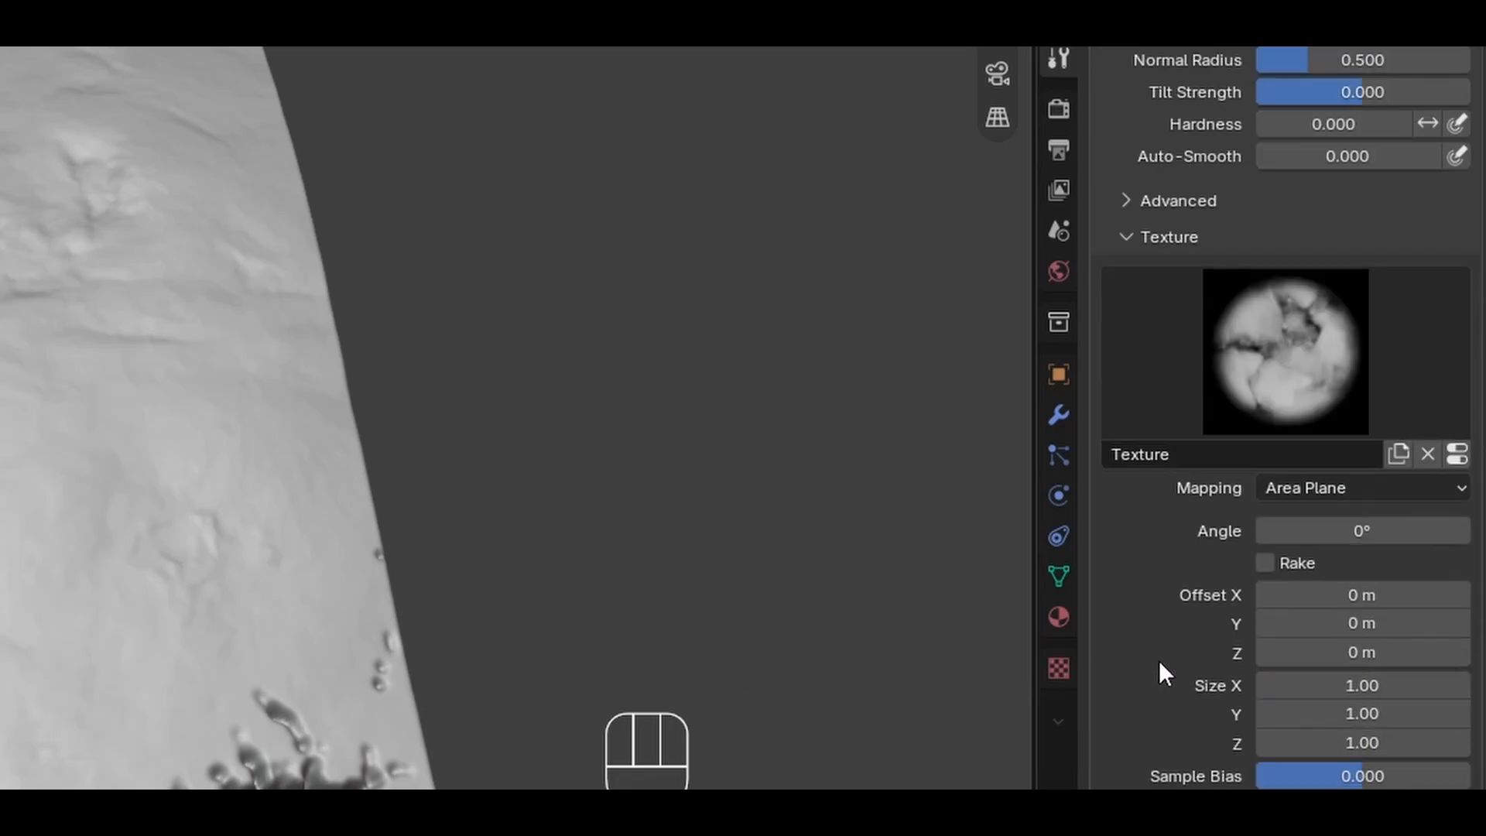
{"action": "scroll", "coordinate": [1146, 592], "scroll_direction": "down", "scroll_amount": 8}
{"action": "scroll", "coordinate": [1113, 650], "scroll_direction": "up", "scroll_amount": 16}
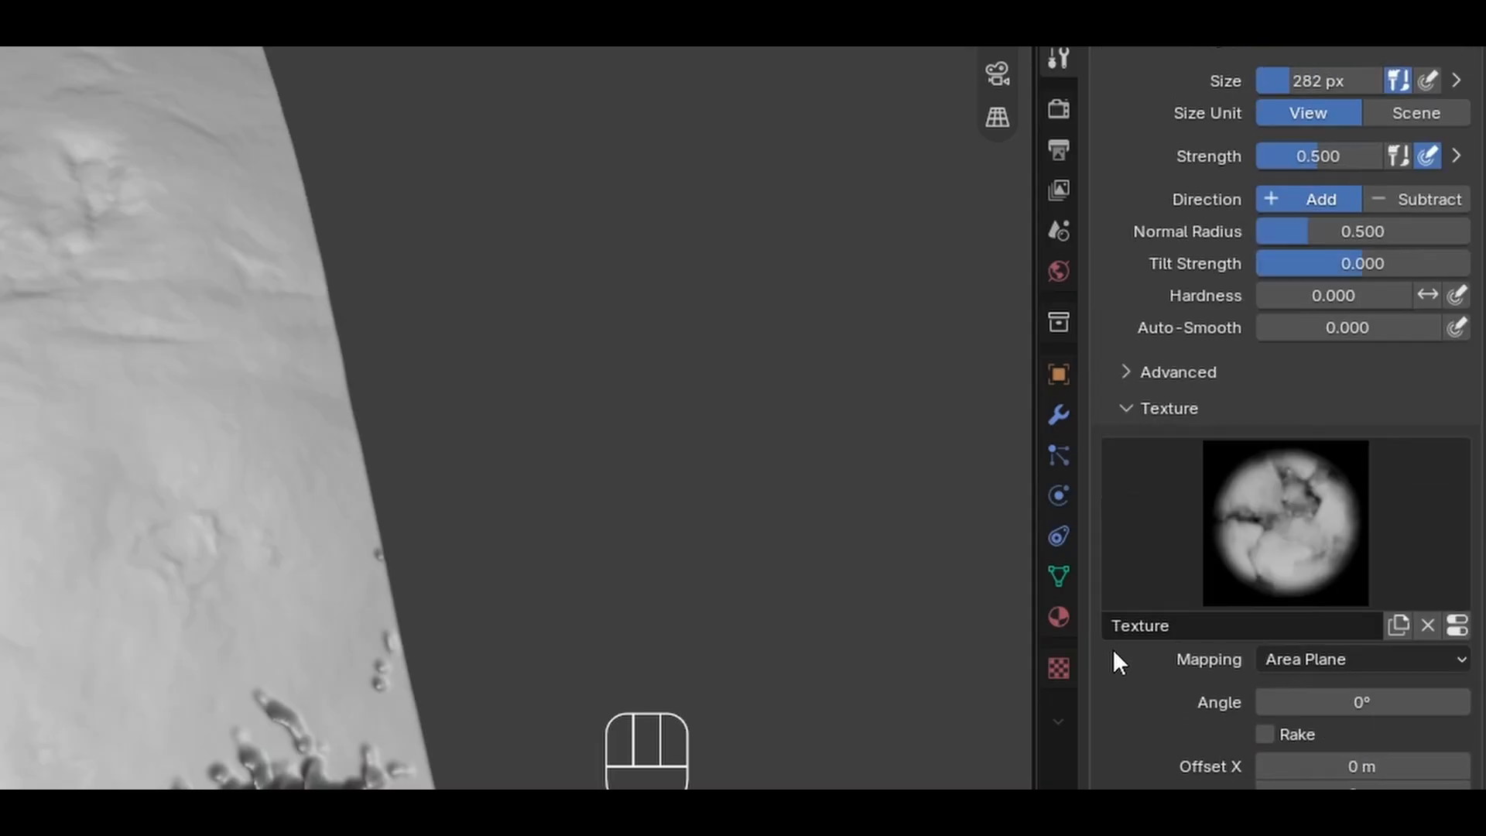
{"action": "scroll", "coordinate": [1270, 466], "scroll_direction": "down", "scroll_amount": 16}
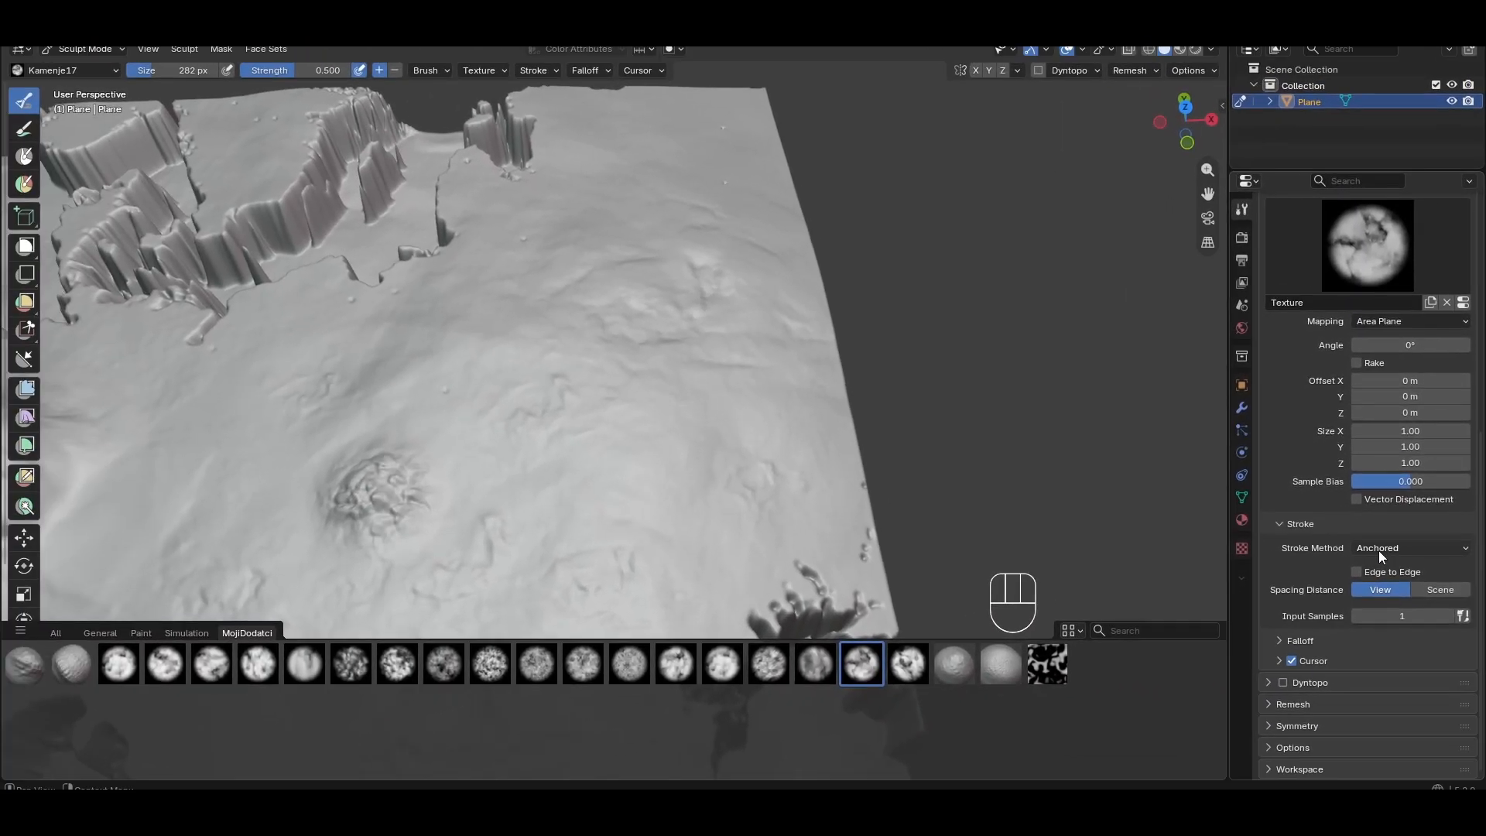
Stamp two large anchored rock reliefs with the Kamenje17 brush across the northeastern plain around the small rocky hill
{"action": "left_click_drag", "start_coordinate": [599, 359], "coordinate": [900, 484]}
{"action": "scroll", "coordinate": [532, 436], "scroll_direction": "down", "scroll_amount": 3}
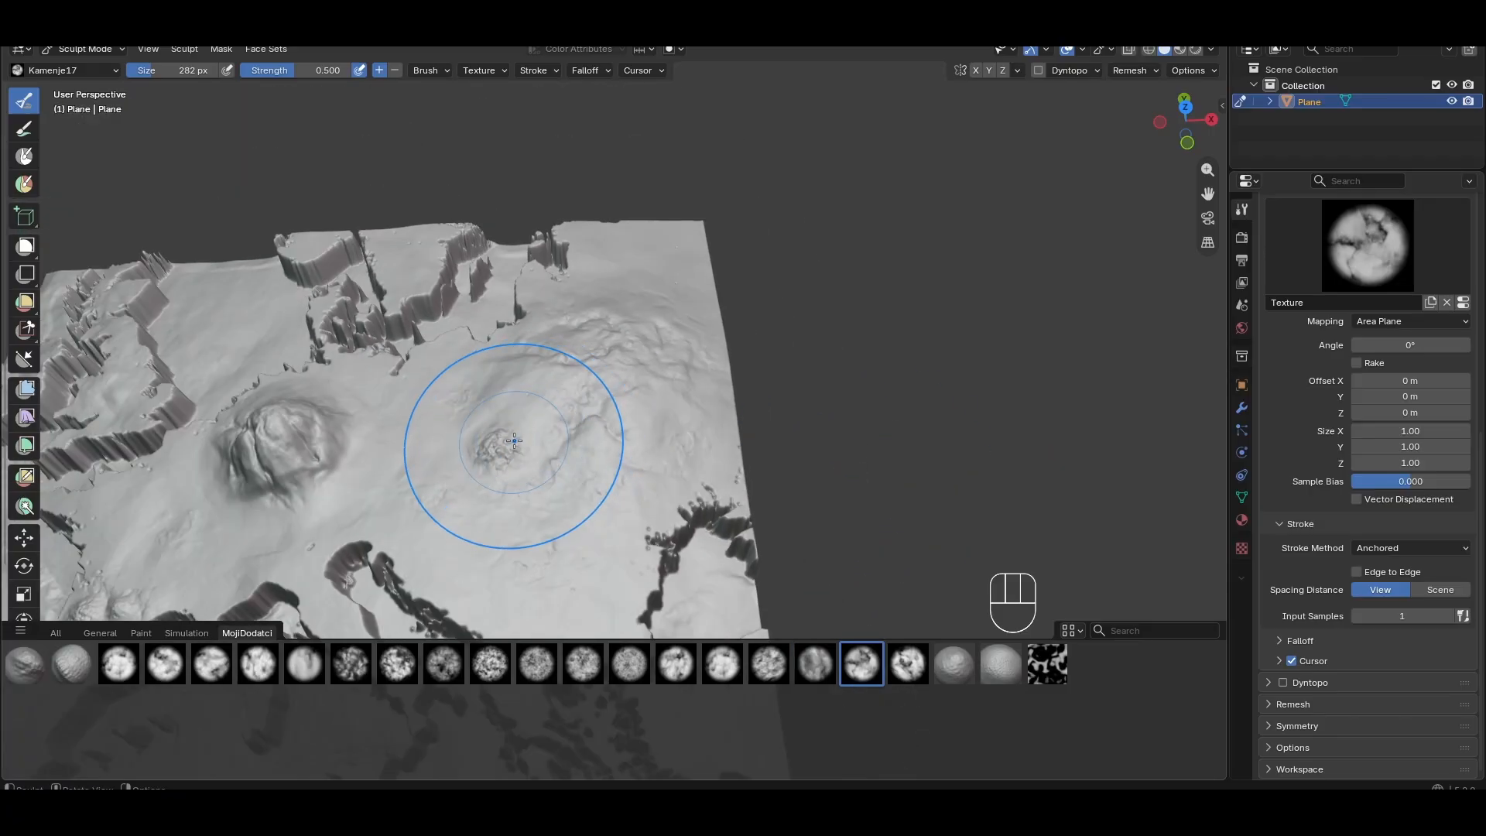
{"action": "middle_click_drag", "start_coordinate": [514, 441], "coordinate": [494, 431]}
{"action": "scroll", "coordinate": [507, 425], "scroll_direction": "up", "scroll_amount": 3}
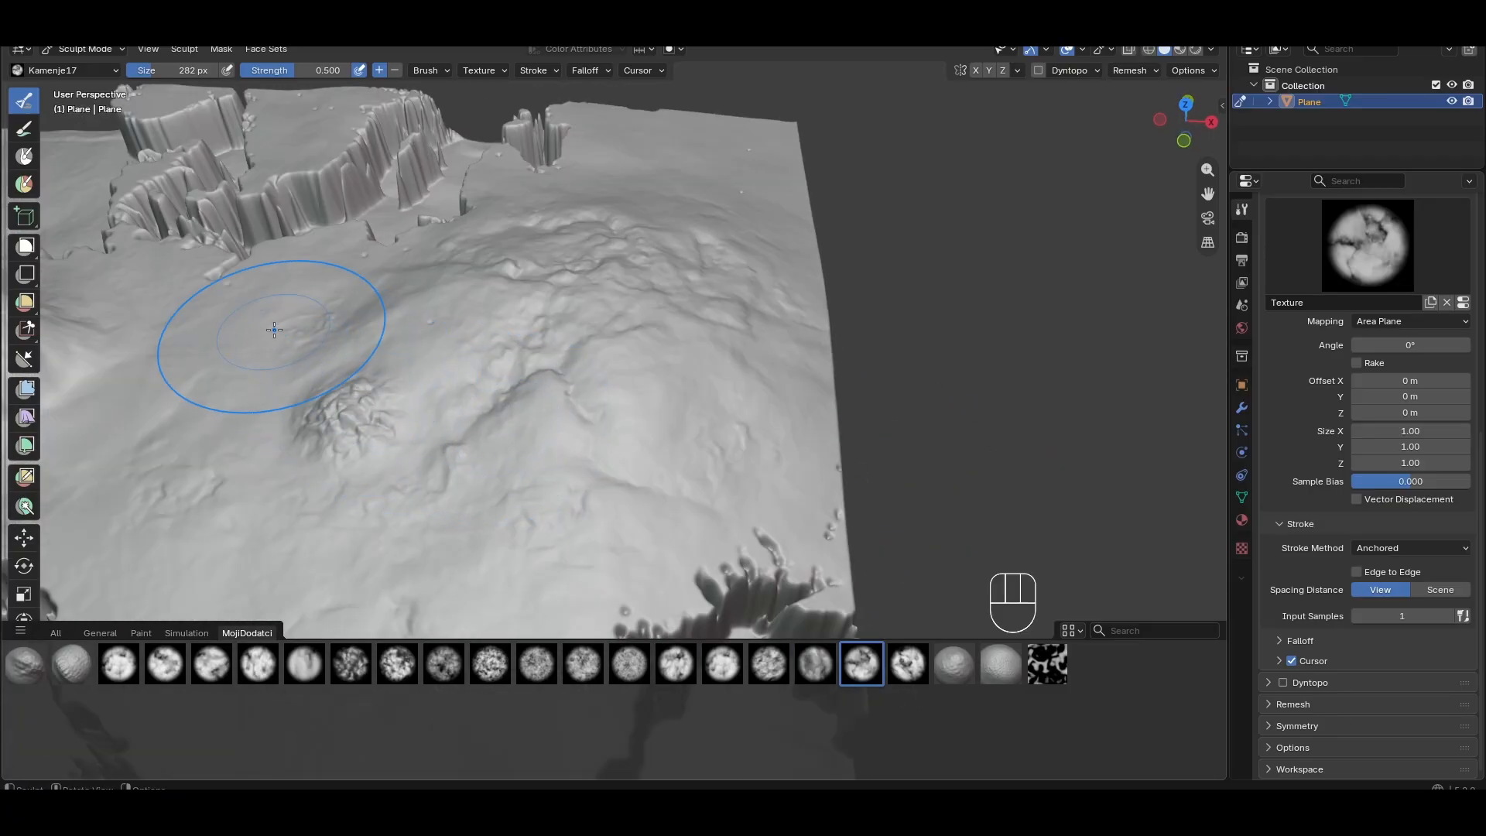
{"action": "left_click_drag", "start_coordinate": [276, 325], "coordinate": [477, 415]}
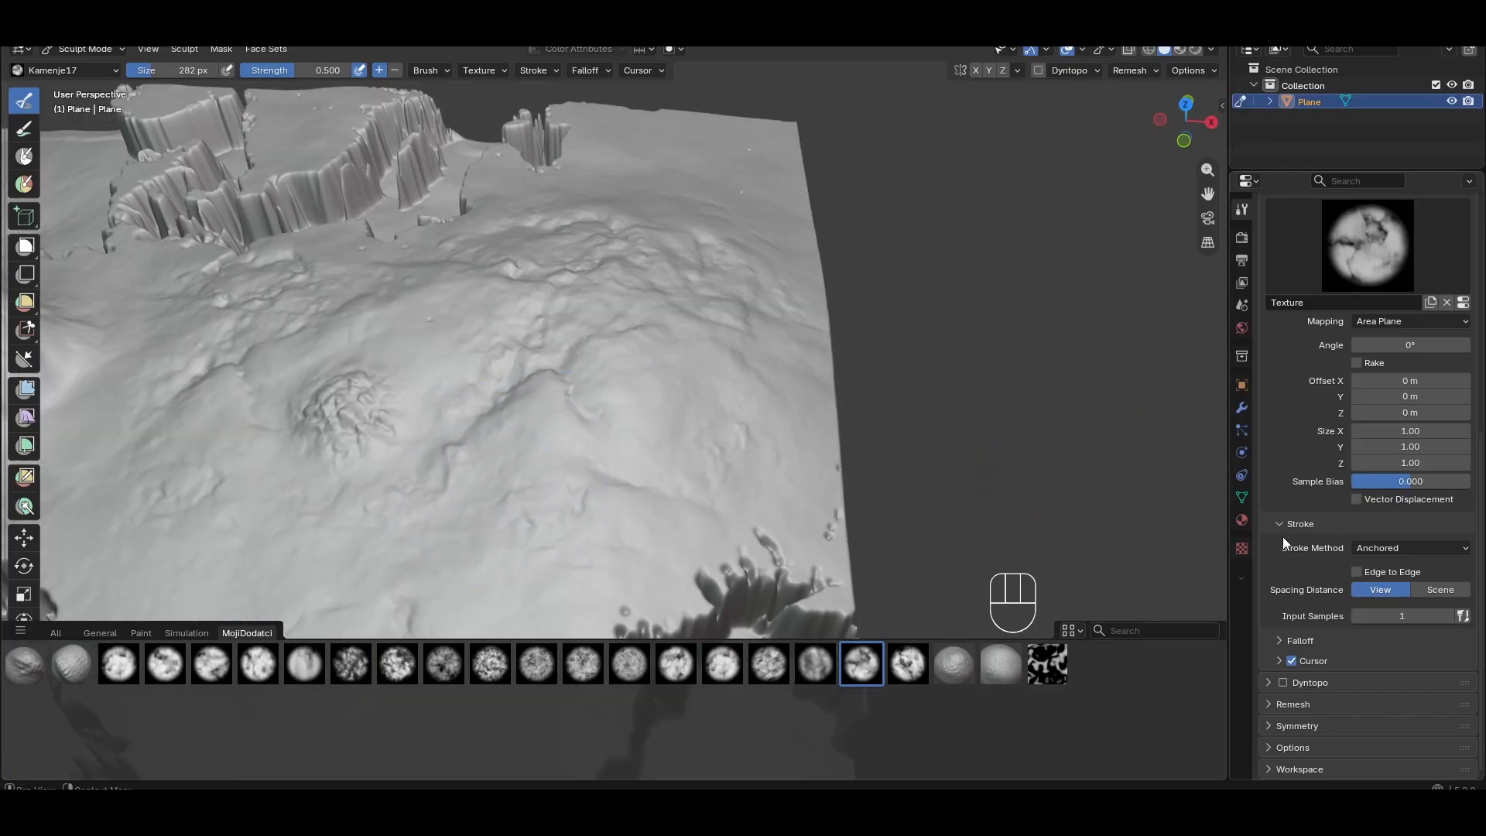
Try the Dots stroke method with the brush at 78 px on the plain south of the small rocky hill, and undo the stroke
{"action": "left_click", "coordinate": [1390, 548]}
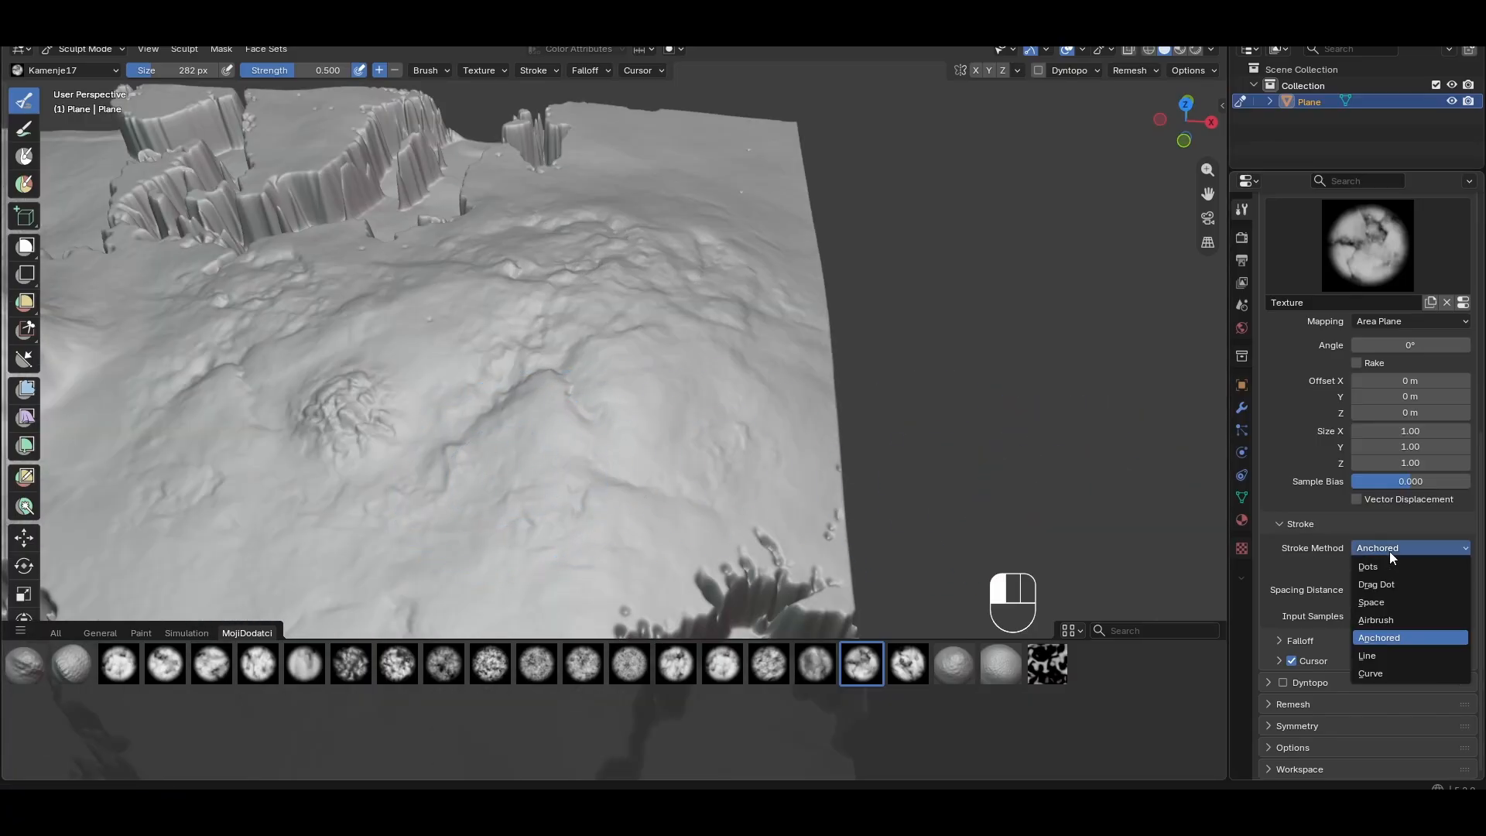
{"action": "left_click", "coordinate": [1390, 565]}
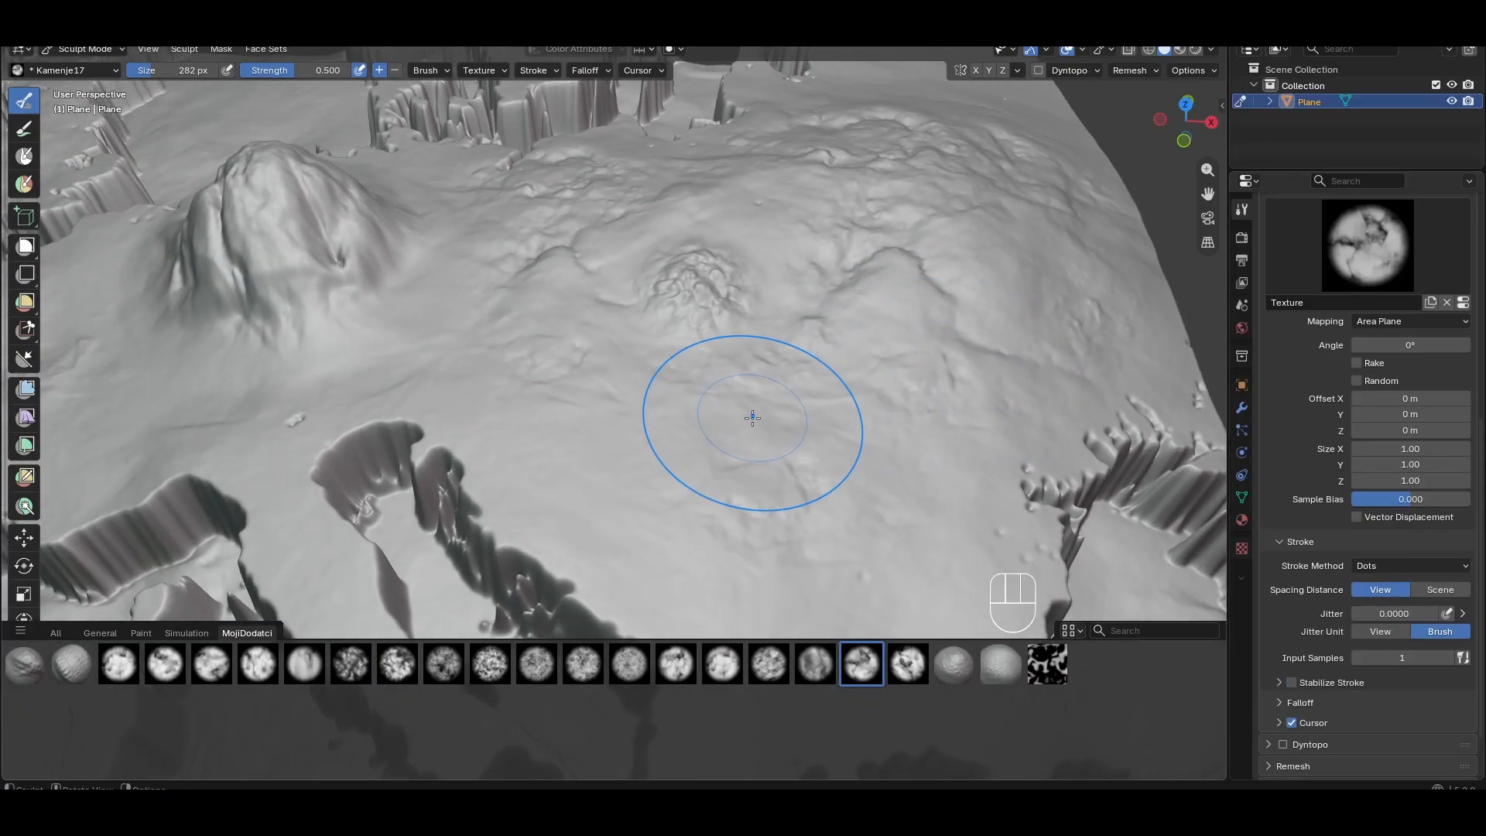
{"action": "key", "text": "f"}
{"action": "left_click", "coordinate": [681, 395]}
{"action": "left_click_drag", "start_coordinate": [681, 394], "coordinate": [945, 482]}
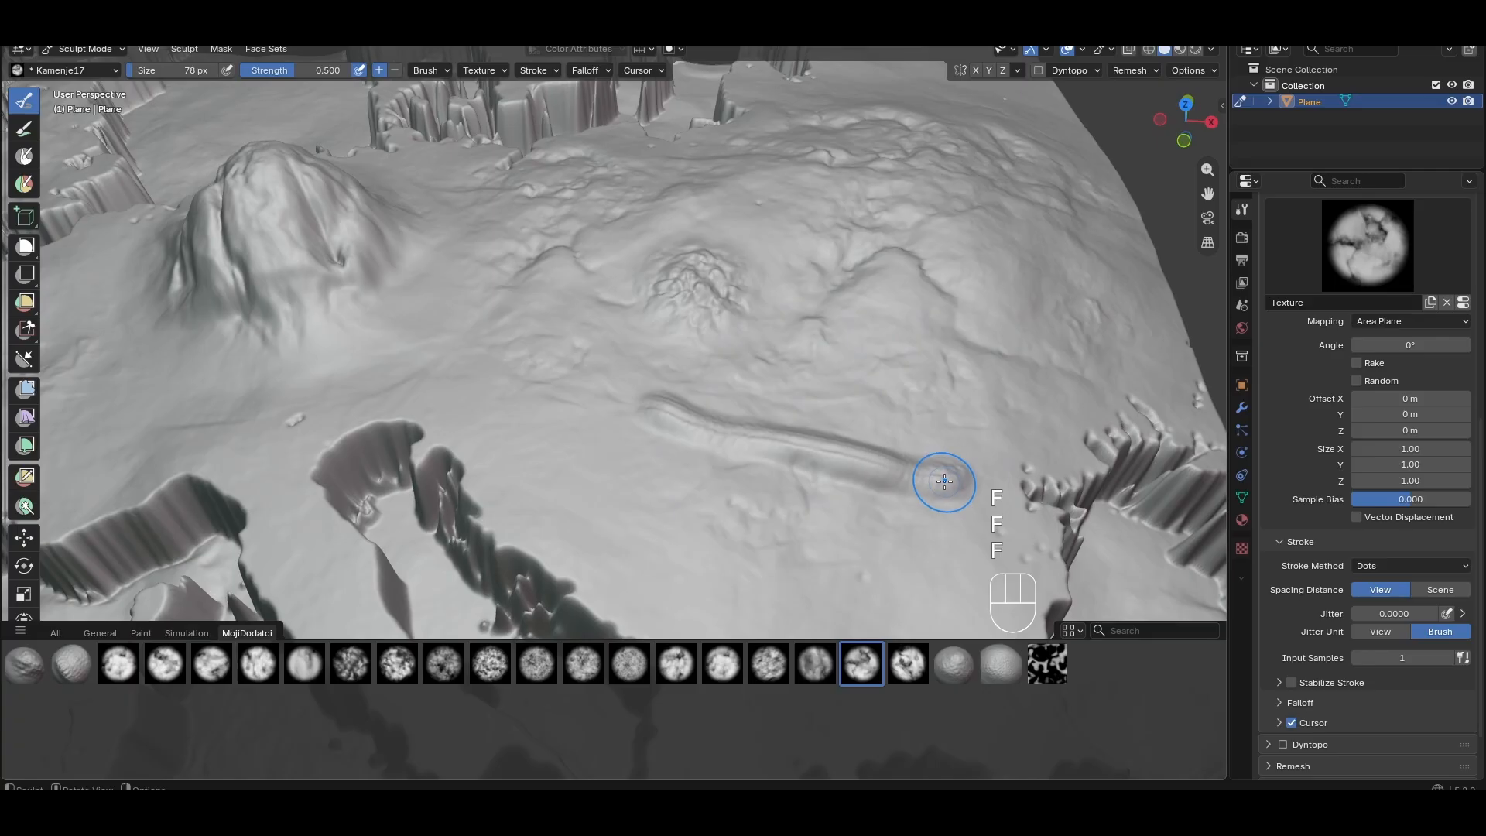
{"action": "key", "text": "ctrl+z"}
Switch the stroke method to Airbrush, set the brush size to 256 px, and build up a mountain south of the small rocky hill
{"action": "left_click", "coordinate": [1398, 565]}
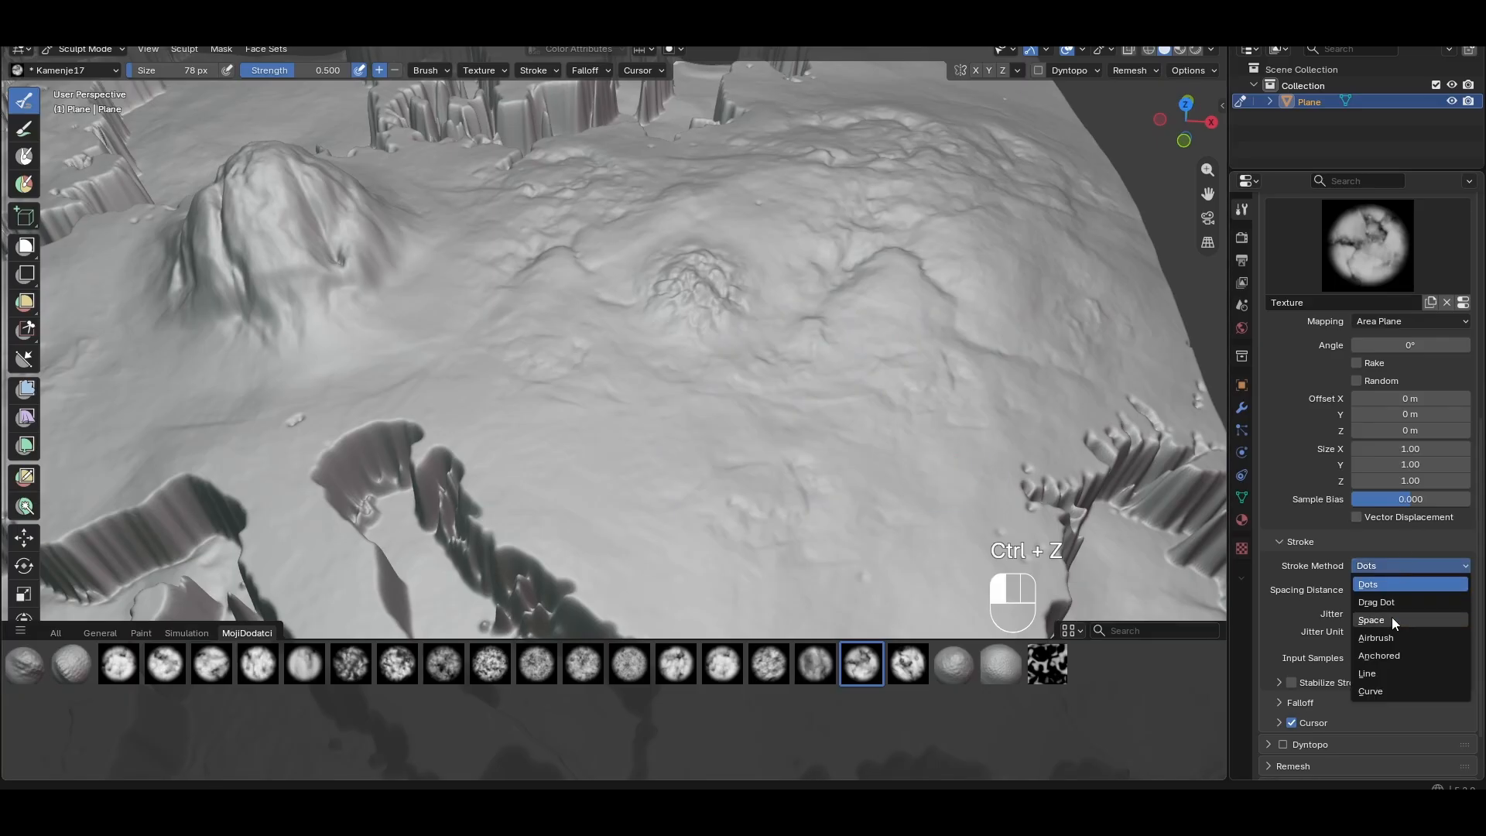
{"action": "left_click", "coordinate": [1386, 637]}
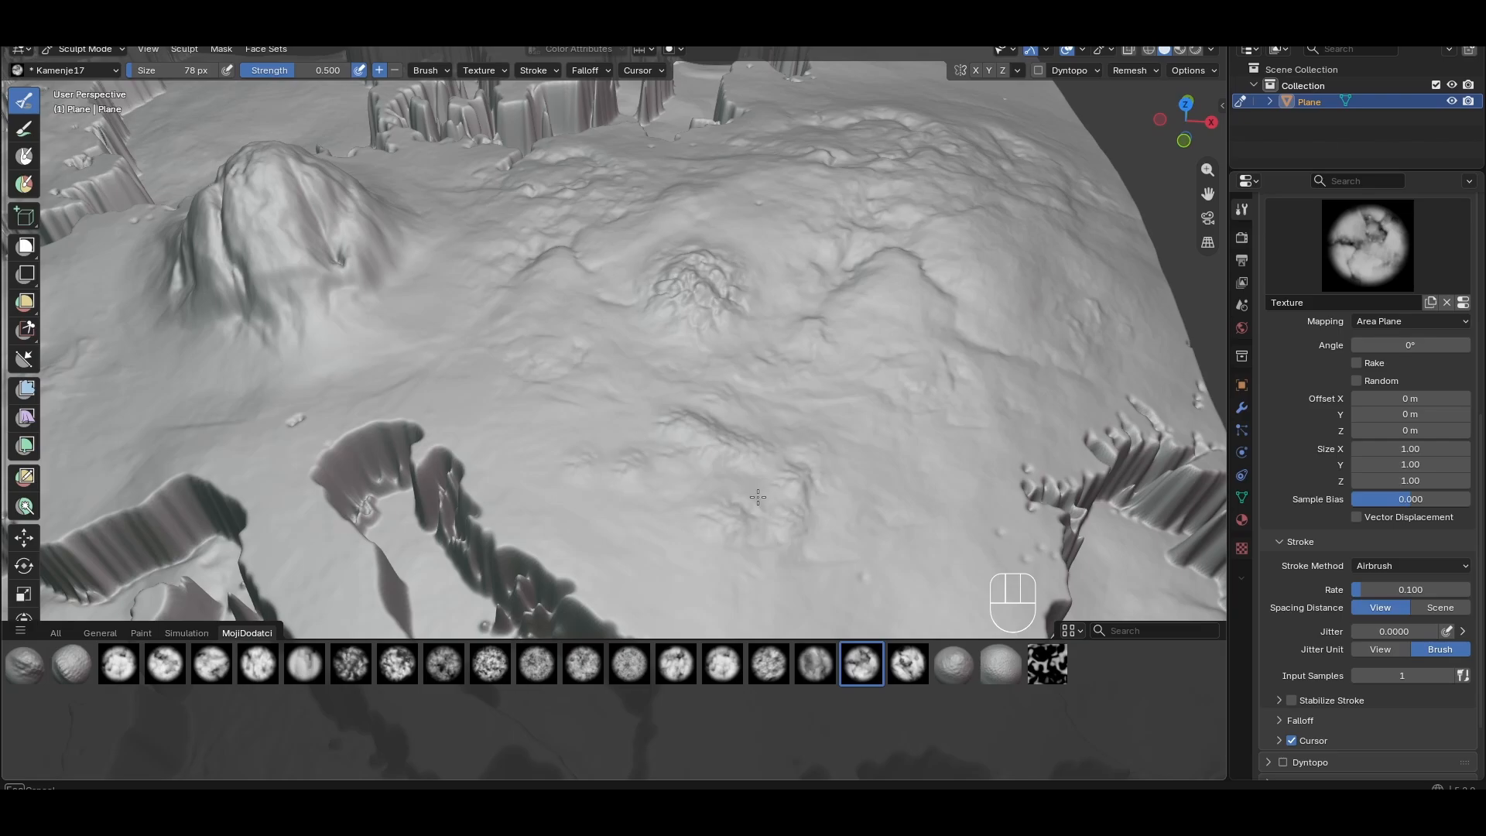
{"action": "scroll", "coordinate": [753, 454], "scroll_direction": "down", "scroll_amount": 2}
{"action": "key", "text": "f"}
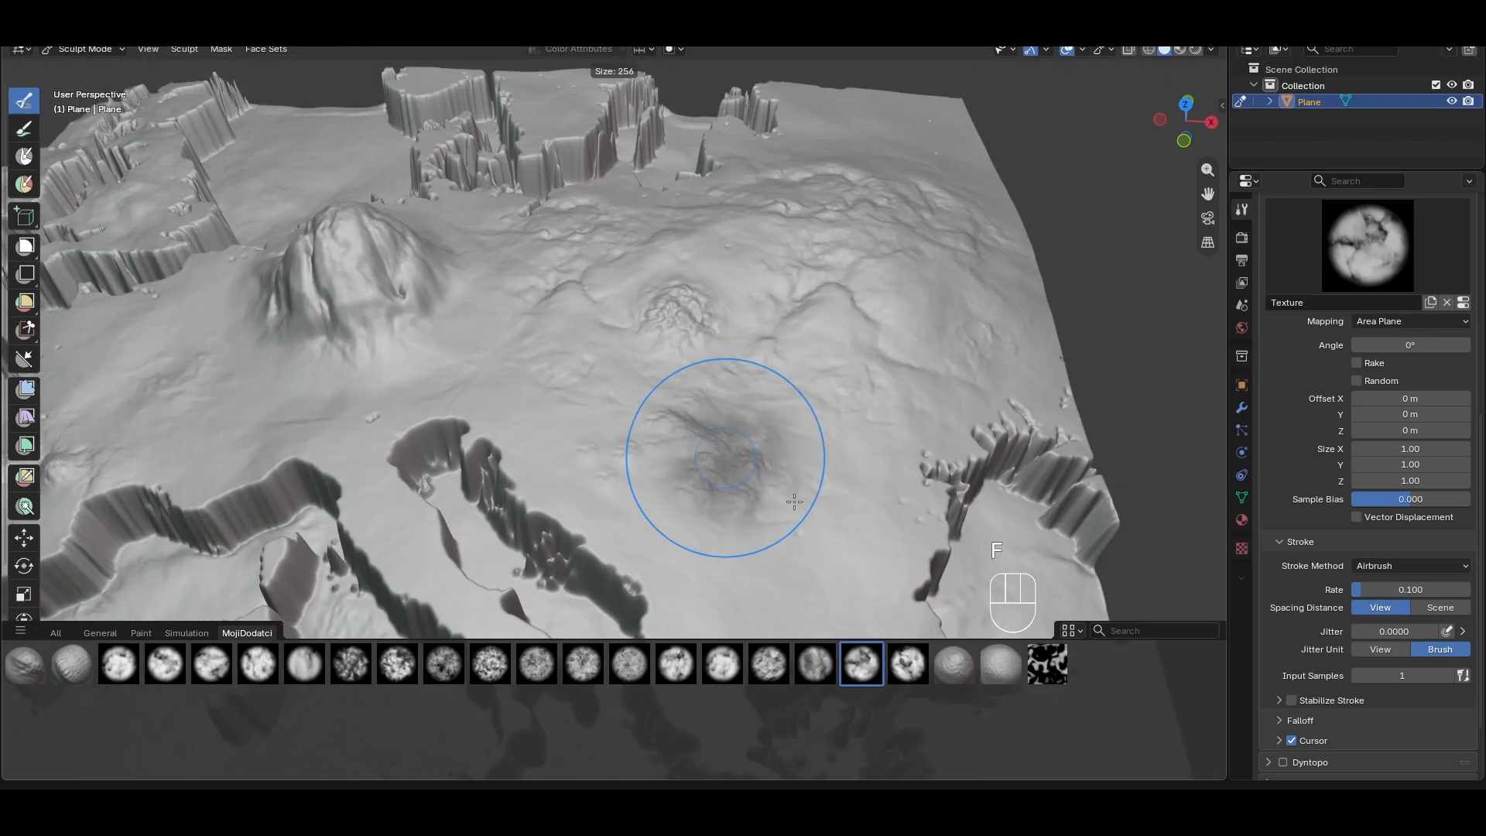
{"action": "left_click", "coordinate": [791, 502]}
{"action": "left_click_drag", "start_coordinate": [701, 431], "coordinate": [704, 430]}
Airbrush a second, smaller mountain just east of the new one and check both from a closer view
{"action": "middle_click_drag", "start_coordinate": [805, 433], "coordinate": [823, 378]}
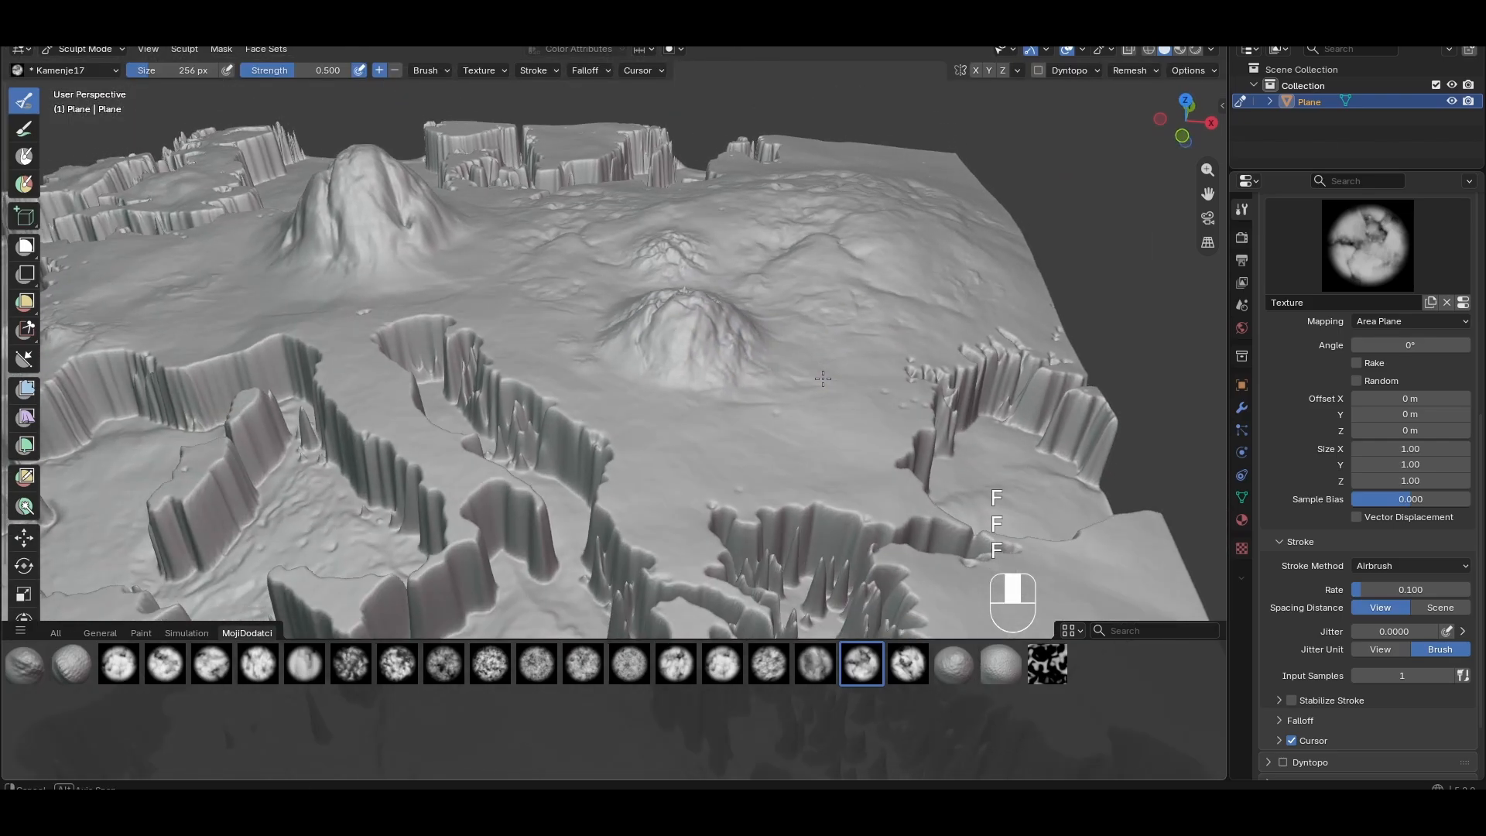
{"action": "scroll", "coordinate": [813, 398], "scroll_direction": "up", "scroll_amount": 2}
{"action": "left_click_drag", "start_coordinate": [821, 429], "coordinate": [822, 420]}
{"action": "scroll", "coordinate": [879, 464], "scroll_direction": "down", "scroll_amount": 4}
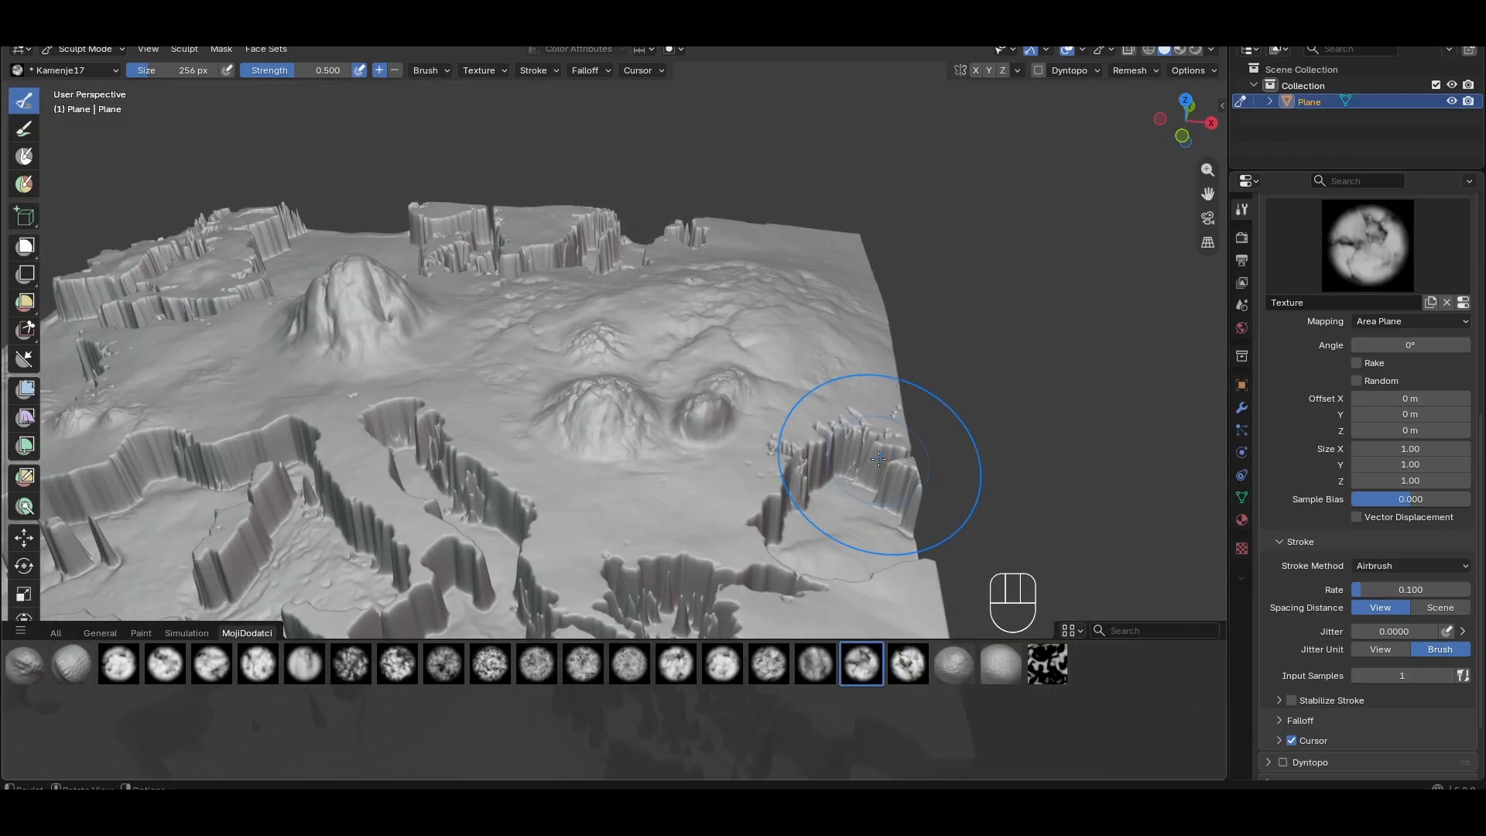
{"action": "mouse_move", "coordinate": [879, 464]}
{"action": "middle_mouse_down"}
{"action": "mouse_move", "coordinate": [928, 434]}
{"action": "mouse_move", "coordinate": [882, 464]}
{"action": "middle_mouse_up"}
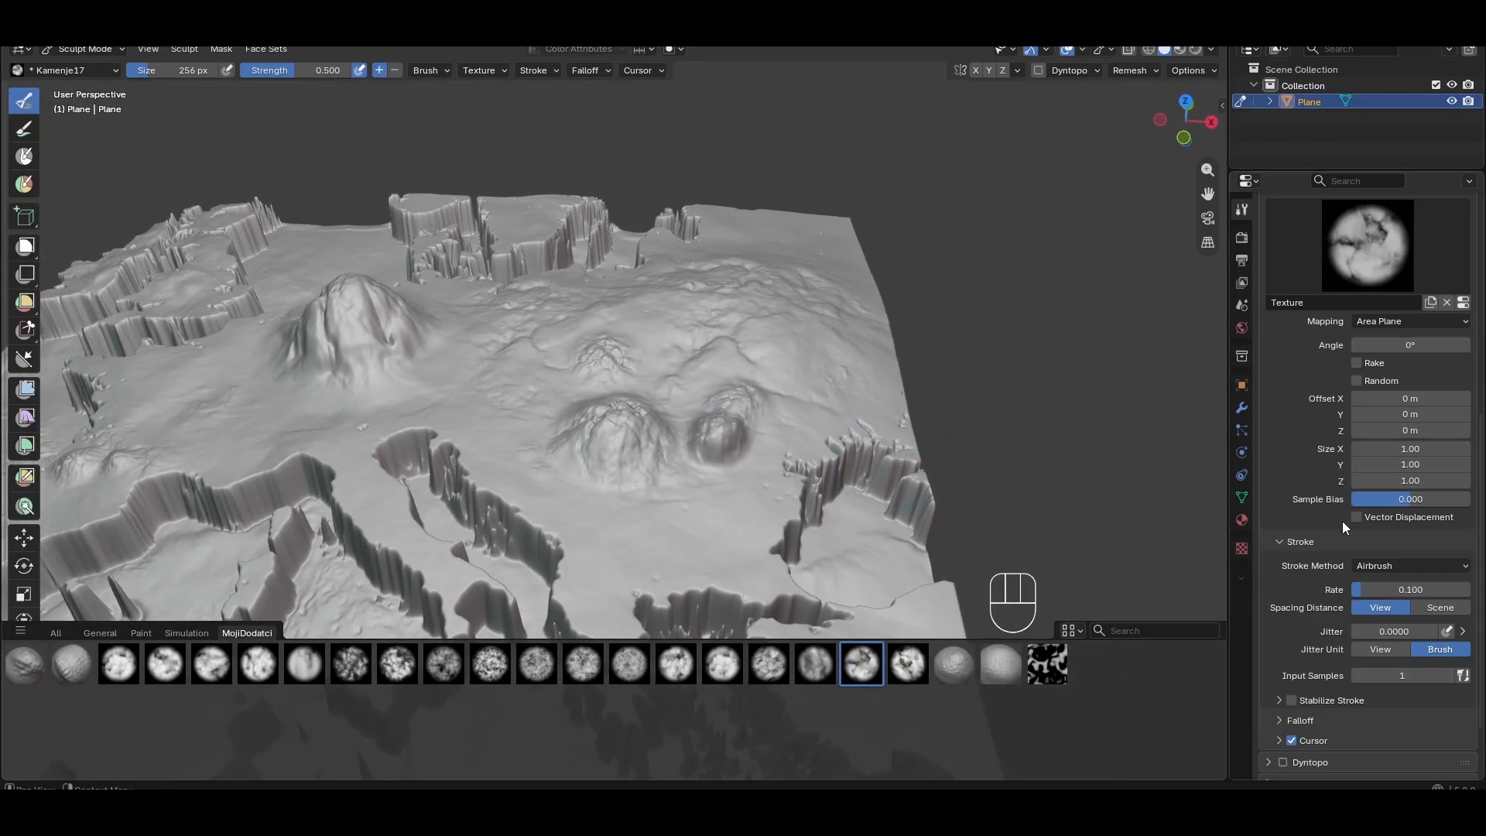
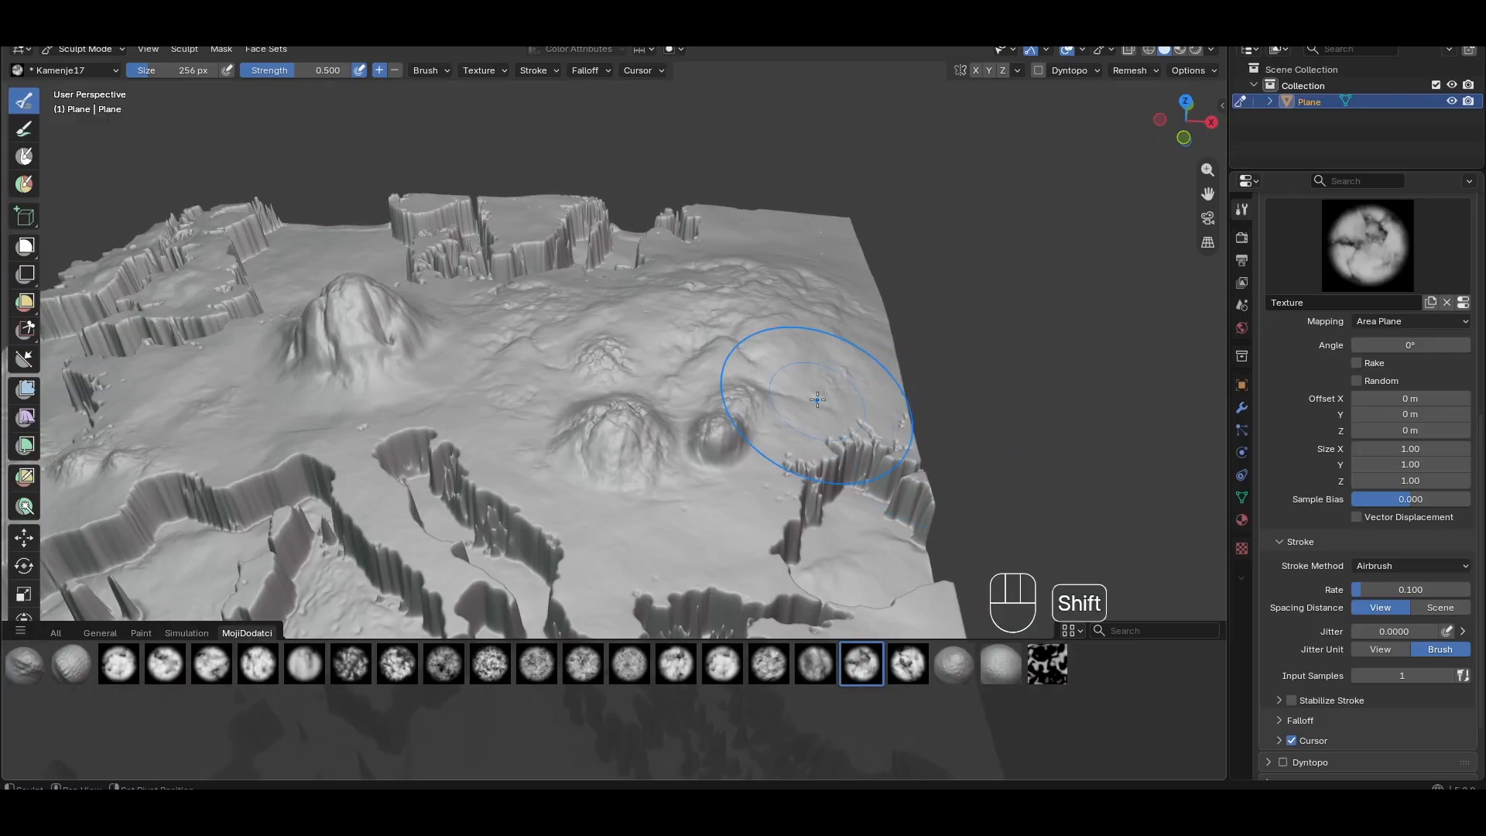
{"action": "mouse_move", "coordinate": [817, 400]}
{"action": "middle_mouse_down", "text": "shift"}
{"action": "mouse_move", "coordinate": [1038, 431]}
{"action": "mouse_move", "coordinate": [676, 504]}
{"action": "middle_mouse_up", "text": "shift"}
{"action": "scroll", "coordinate": [1022, 422], "scroll_direction": "up", "scroll_amount": 3}
{"action": "middle_click_drag", "start_coordinate": [989, 472], "coordinate": [930, 373], "text": "shift"}
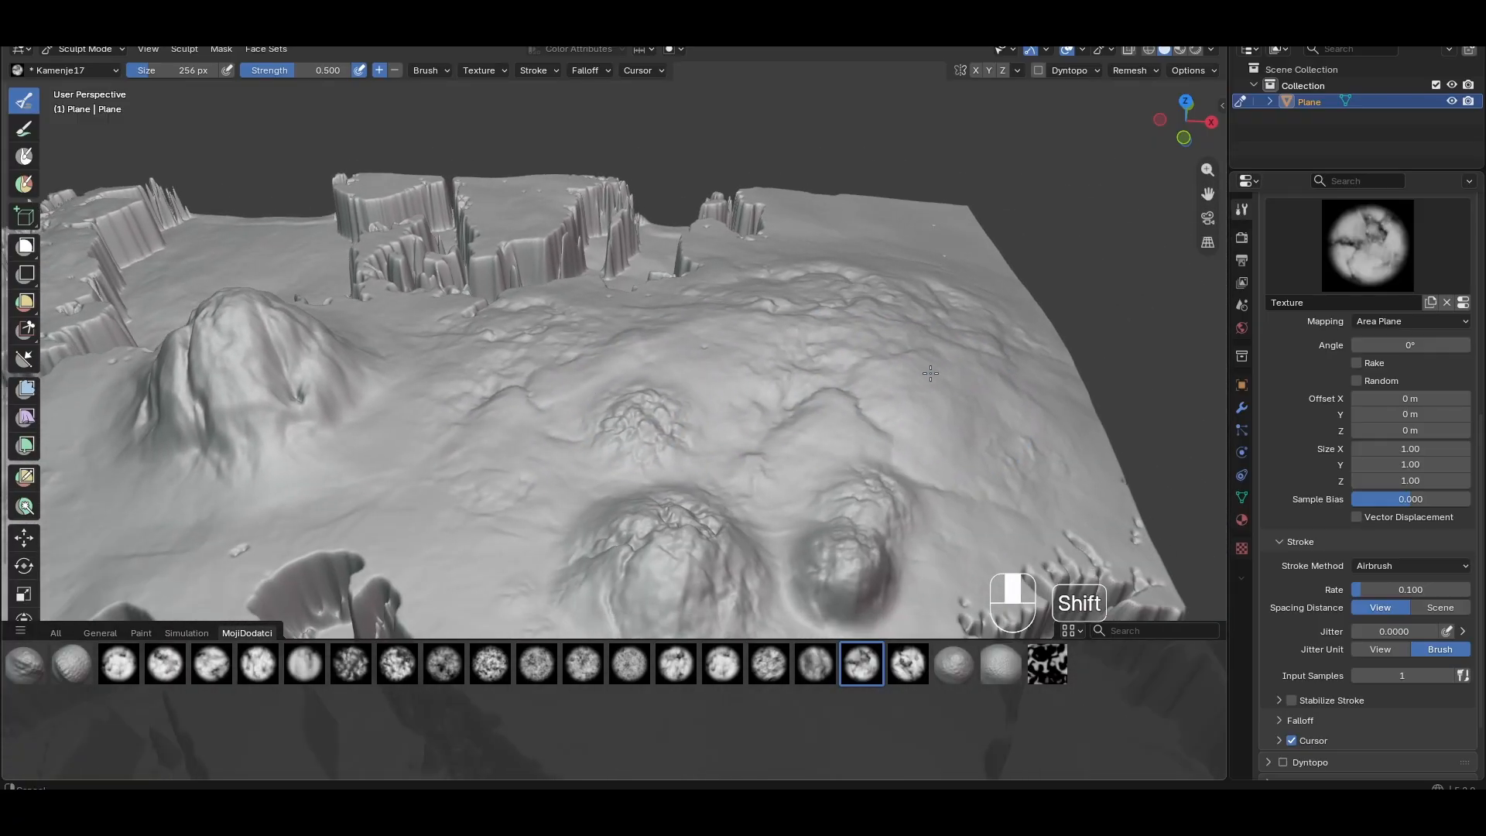
{"action": "middle_click_drag", "start_coordinate": [680, 336], "coordinate": [680, 288], "text": "shift"}
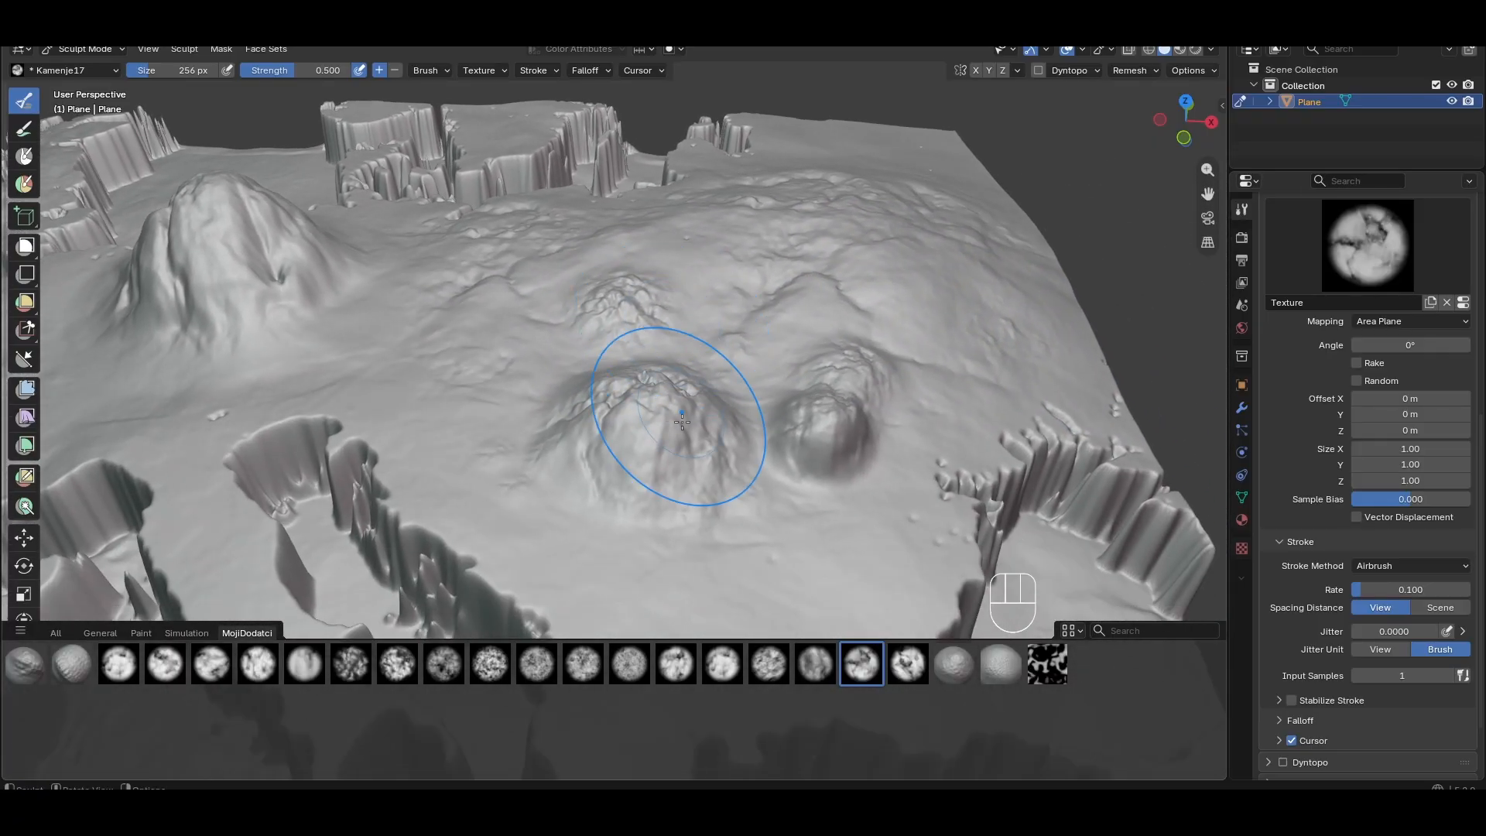
{"action": "middle_click_drag", "start_coordinate": [680, 415], "coordinate": [614, 365], "text": "shift"}
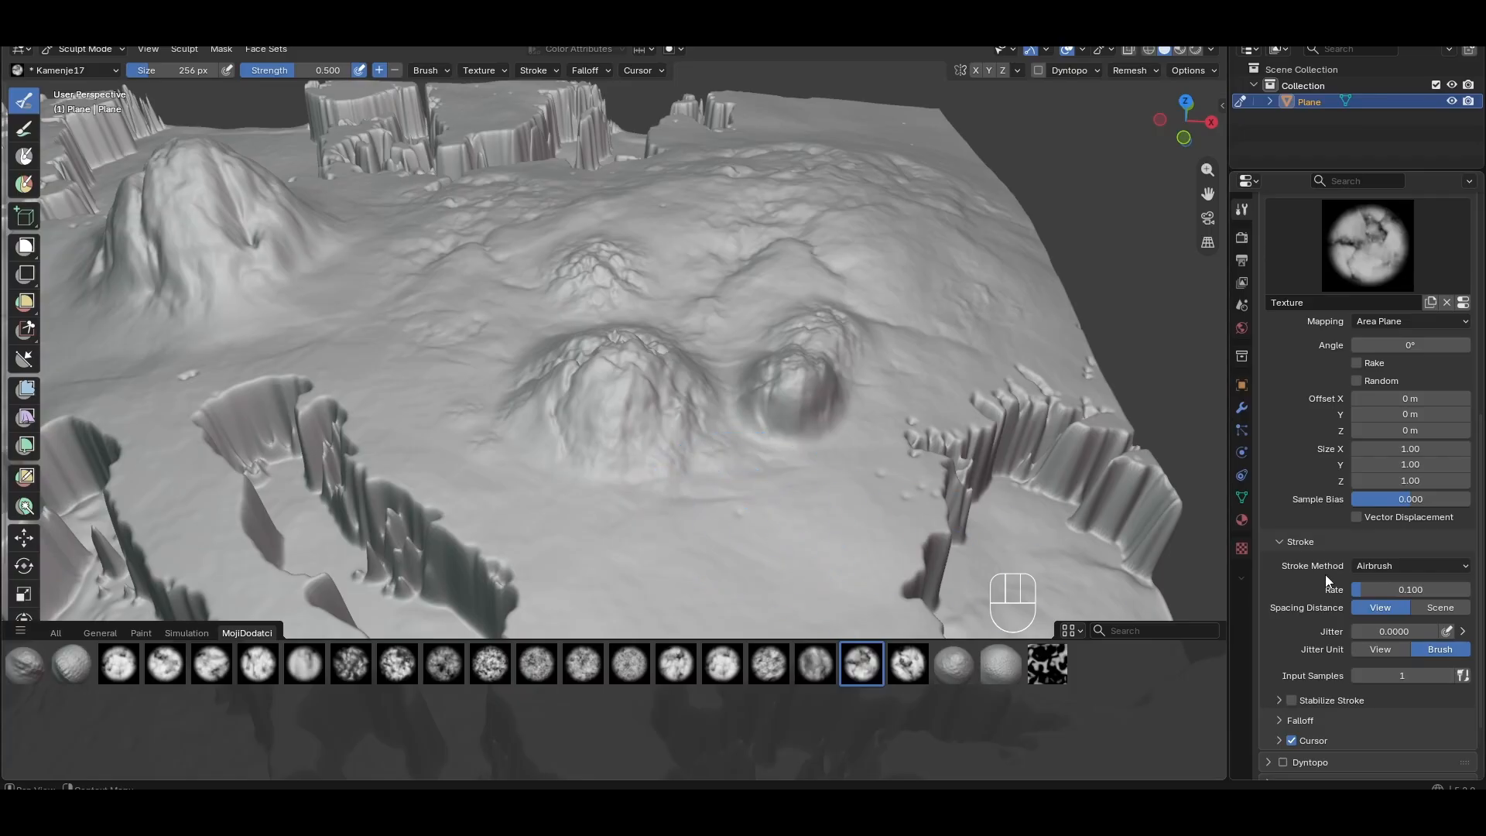
Set the stroke method back to Anchored and stamp a jagged mountain group on Iberia with the Kamenje7 brush
{"action": "left_click", "coordinate": [1413, 565]}
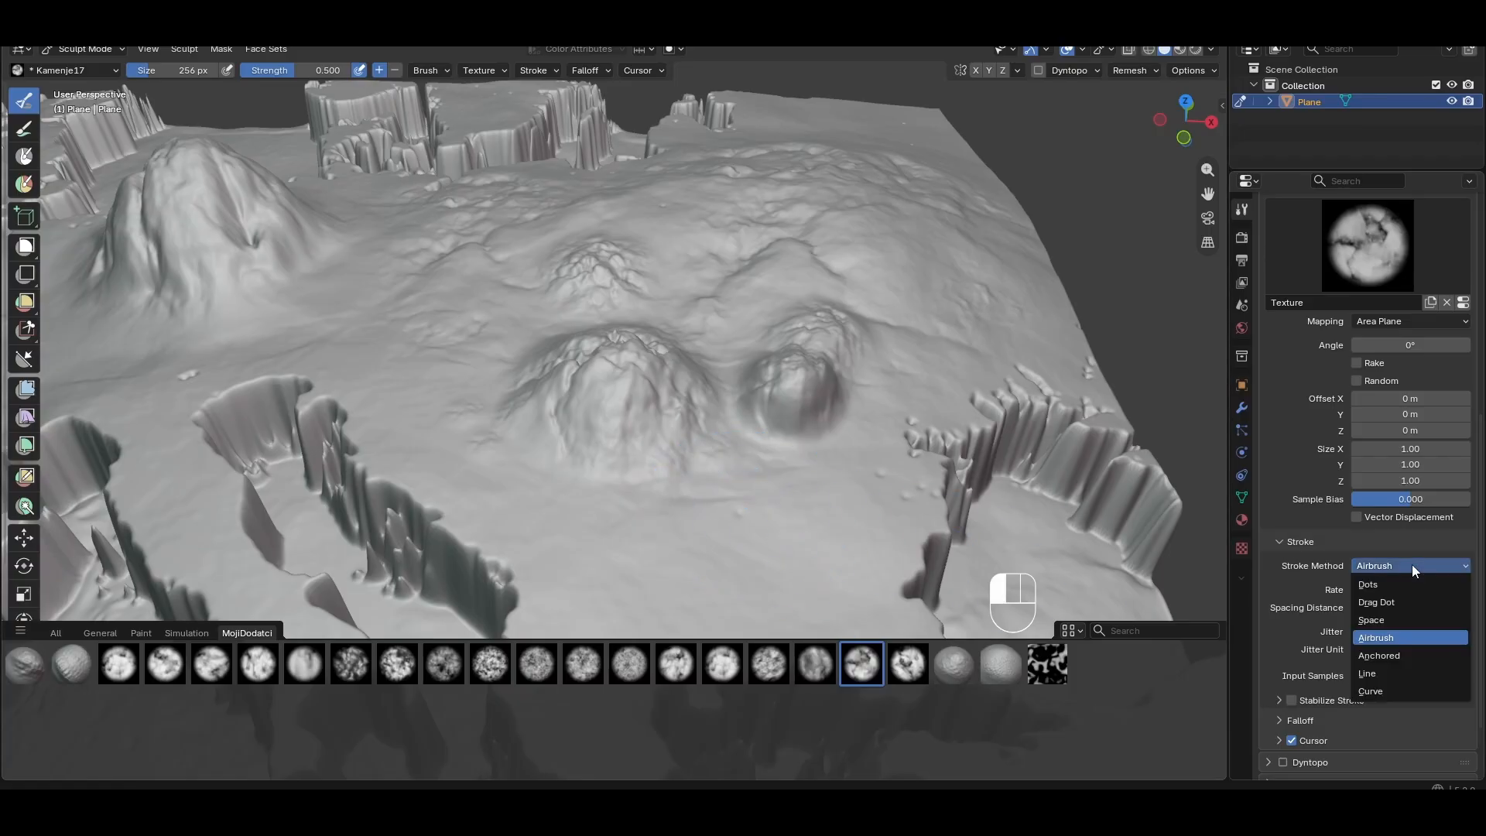
{"action": "left_click", "coordinate": [1404, 658]}
{"action": "middle_click_drag", "start_coordinate": [605, 376], "coordinate": [698, 360], "text": "shift"}
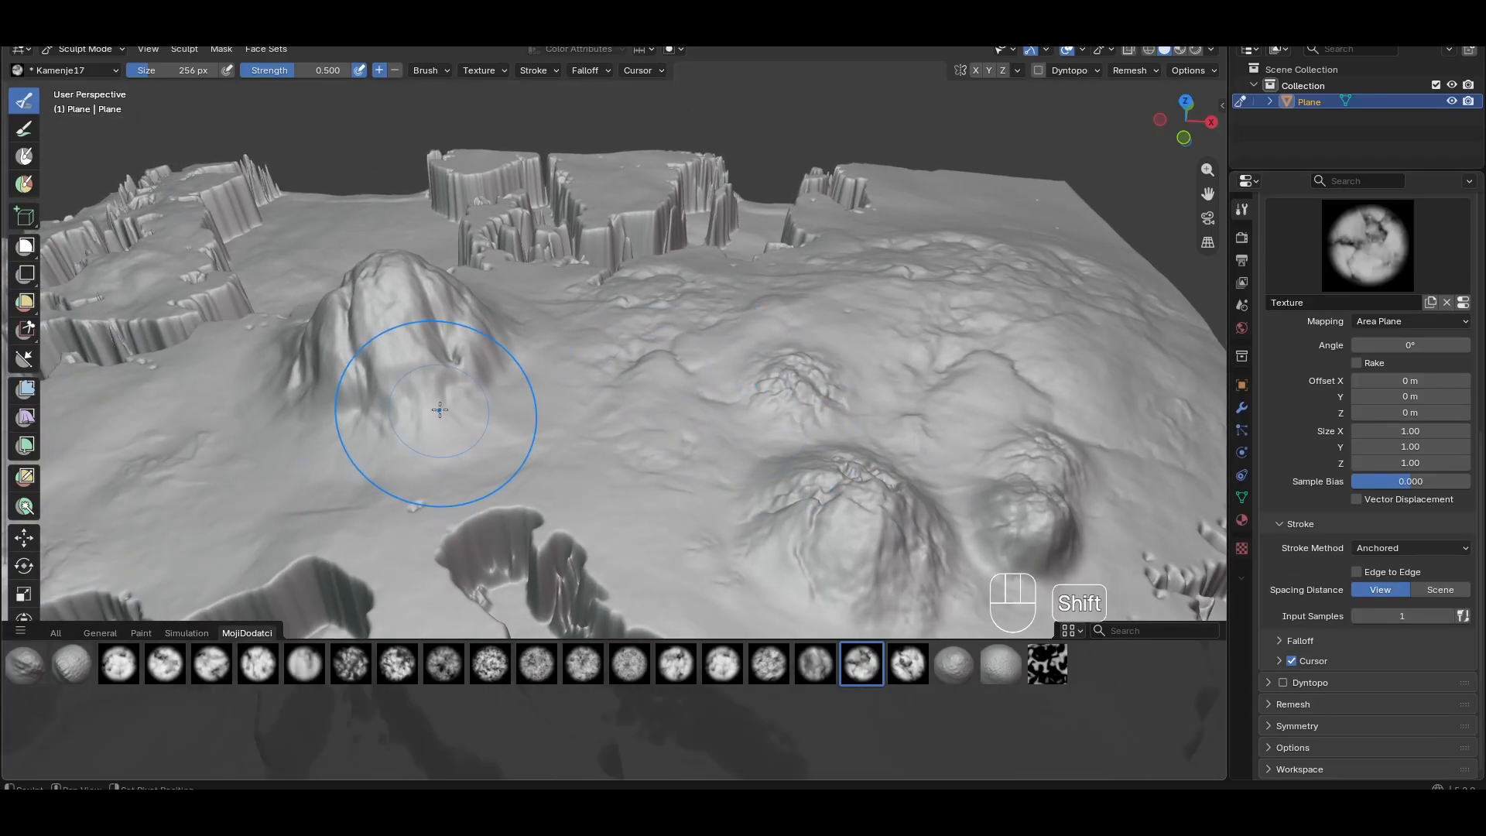
{"action": "mouse_move", "coordinate": [431, 398]}
{"action": "middle_mouse_down"}
{"action": "mouse_move", "coordinate": [464, 441]}
{"action": "mouse_move", "coordinate": [441, 491]}
{"action": "middle_mouse_up"}
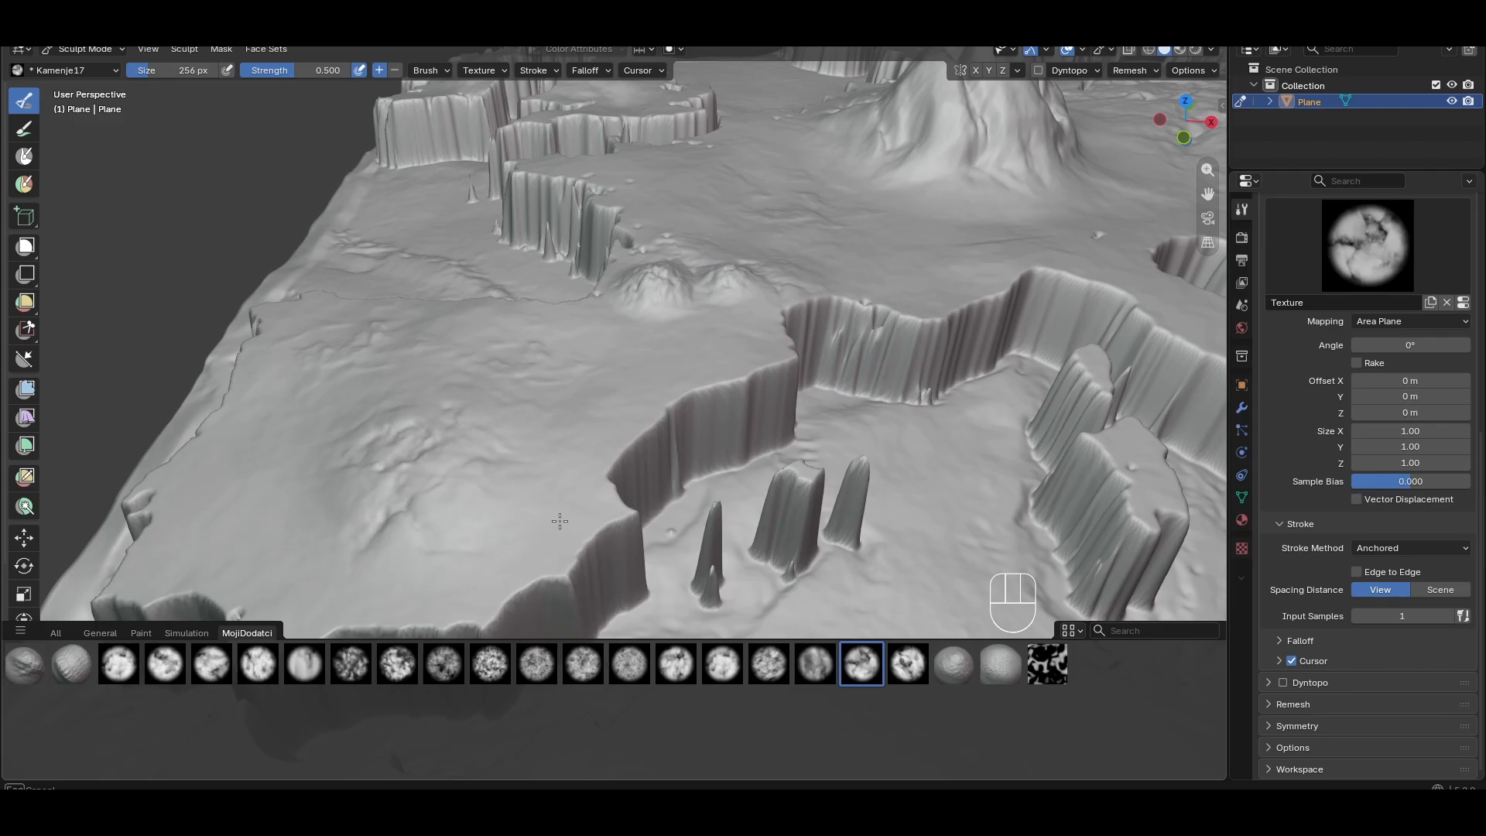
{"action": "mouse_move", "coordinate": [545, 519]}
{"action": "middle_mouse_down", "text": "shift"}
{"action": "mouse_move", "coordinate": [682, 441]}
{"action": "mouse_move", "coordinate": [690, 456]}
{"action": "middle_mouse_up", "text": "shift"}
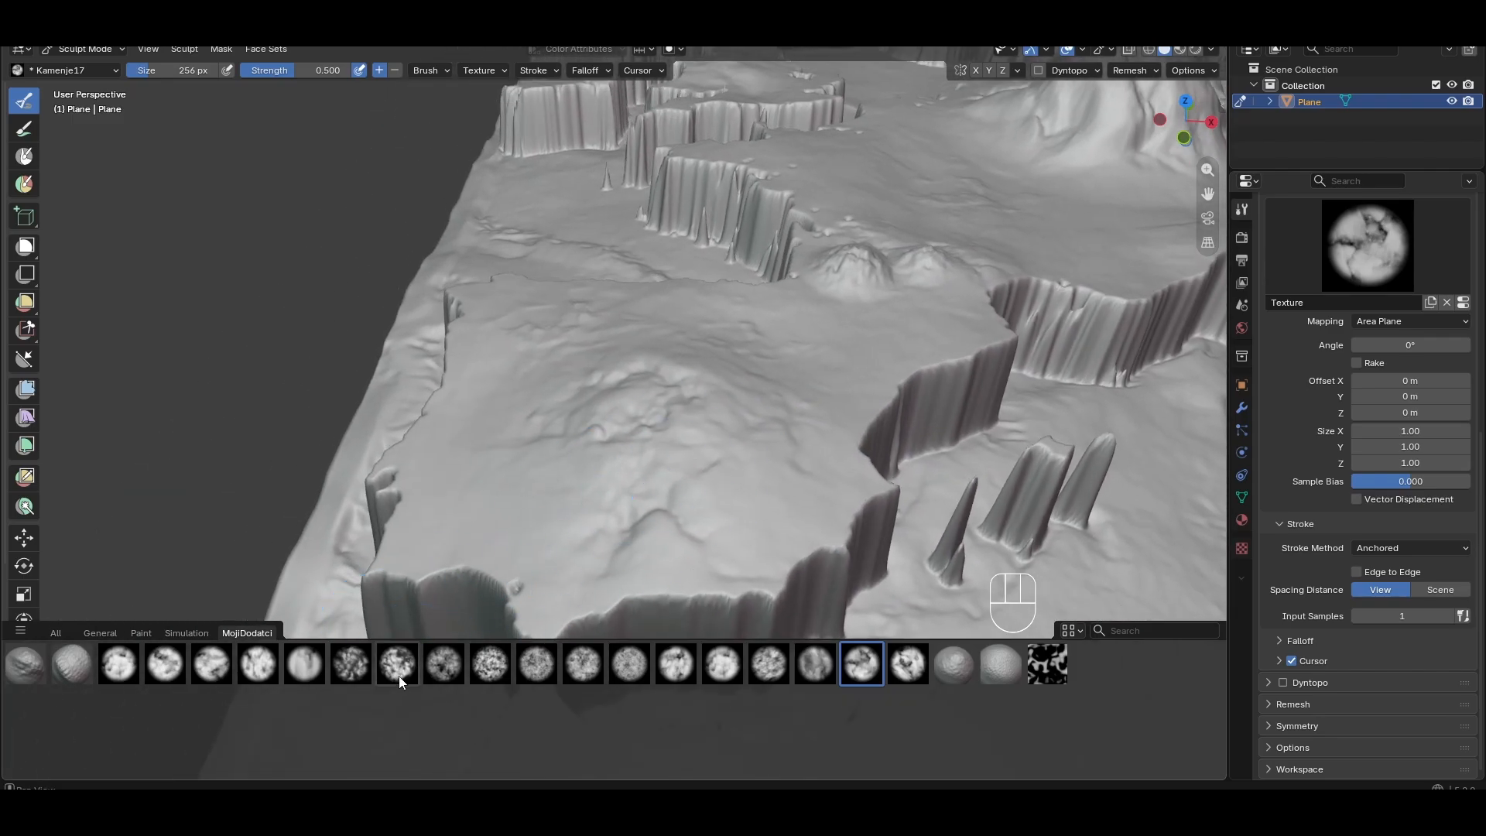
{"action": "left_click", "coordinate": [397, 663]}
{"action": "left_click_drag", "start_coordinate": [568, 375], "coordinate": [702, 459]}
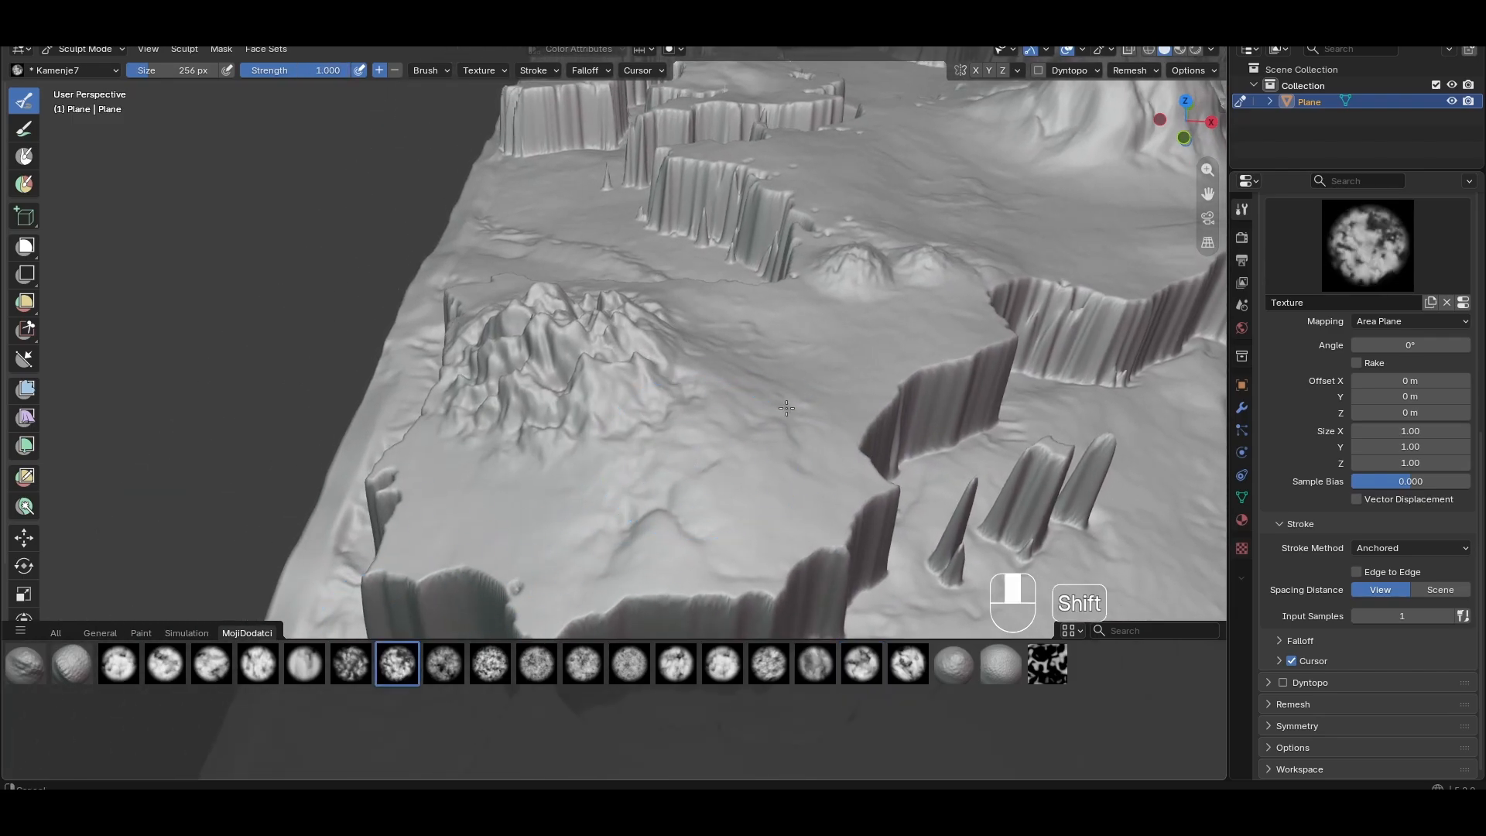
Stamp two small rocky peaks along the Italian peninsula with the Kamenje7 brush
{"action": "mouse_move", "coordinate": [702, 459]}
{"action": "middle_mouse_down", "text": "shift"}
{"action": "mouse_move", "coordinate": [580, 391]}
{"action": "mouse_move", "coordinate": [606, 409]}
{"action": "middle_mouse_up", "text": "shift"}
{"action": "scroll", "coordinate": [607, 408], "scroll_direction": "up", "scroll_amount": 10}
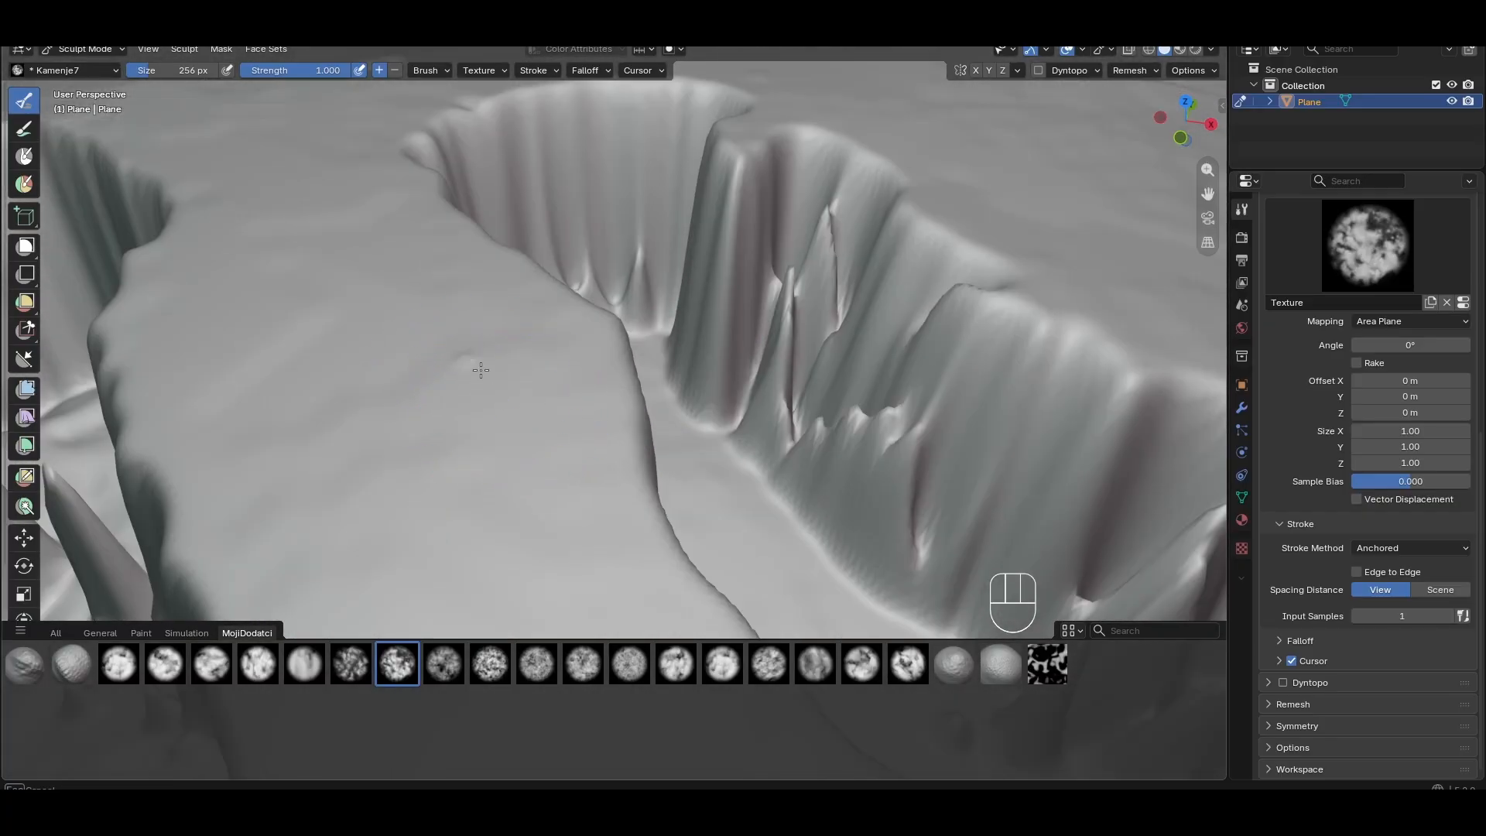
{"action": "left_click_drag", "start_coordinate": [481, 371], "coordinate": [531, 415]}
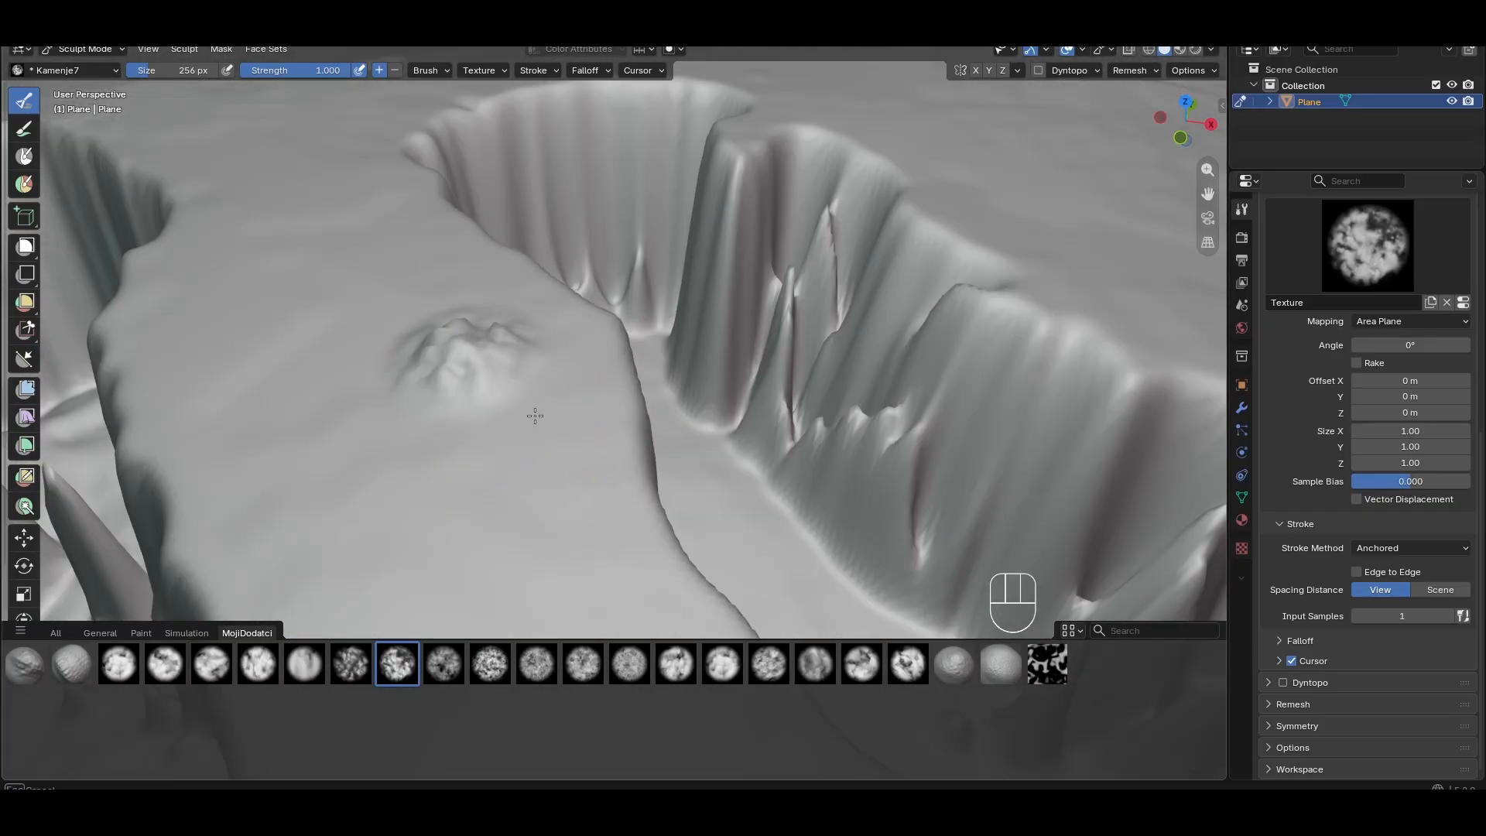
{"action": "left_click_drag", "start_coordinate": [299, 240], "coordinate": [442, 330]}
Stamp a chain of overlapping Kamenje7 peaks between the large mountain and the Italian peninsula to form a mountain range
{"action": "mouse_move", "coordinate": [442, 330]}
{"action": "middle_mouse_down", "text": "shift"}
{"action": "mouse_move", "coordinate": [503, 232]}
{"action": "mouse_move", "coordinate": [507, 370]}
{"action": "mouse_move", "coordinate": [550, 423]}
{"action": "mouse_move", "coordinate": [520, 408]}
{"action": "mouse_move", "coordinate": [583, 407]}
{"action": "mouse_move", "coordinate": [446, 398]}
{"action": "middle_mouse_up", "text": "shift"}
{"action": "scroll", "coordinate": [542, 407], "scroll_direction": "down", "scroll_amount": 3}
{"action": "mouse_move", "coordinate": [446, 398]}
{"action": "left_mouse_down"}
{"action": "mouse_move", "coordinate": [399, 453]}
{"action": "mouse_move", "coordinate": [433, 491]}
{"action": "left_mouse_up"}
{"action": "mouse_move", "coordinate": [619, 333]}
{"action": "left_mouse_down"}
{"action": "mouse_move", "coordinate": [724, 384]}
{"action": "mouse_move", "coordinate": [805, 363]}
{"action": "left_mouse_up"}
{"action": "left_click_drag", "start_coordinate": [883, 402], "coordinate": [936, 364]}
{"action": "scroll", "coordinate": [612, 520], "scroll_direction": "down", "scroll_amount": 3}
{"action": "mouse_move", "coordinate": [712, 542]}
{"action": "middle_mouse_down", "text": "shift"}
{"action": "mouse_move", "coordinate": [604, 507]}
{"action": "mouse_move", "coordinate": [384, 391]}
{"action": "mouse_move", "coordinate": [469, 421]}
{"action": "middle_mouse_up", "text": "shift"}
{"action": "scroll", "coordinate": [385, 391], "scroll_direction": "down", "scroll_amount": 3}
{"action": "scroll", "coordinate": [469, 422], "scroll_direction": "up", "scroll_amount": 3}
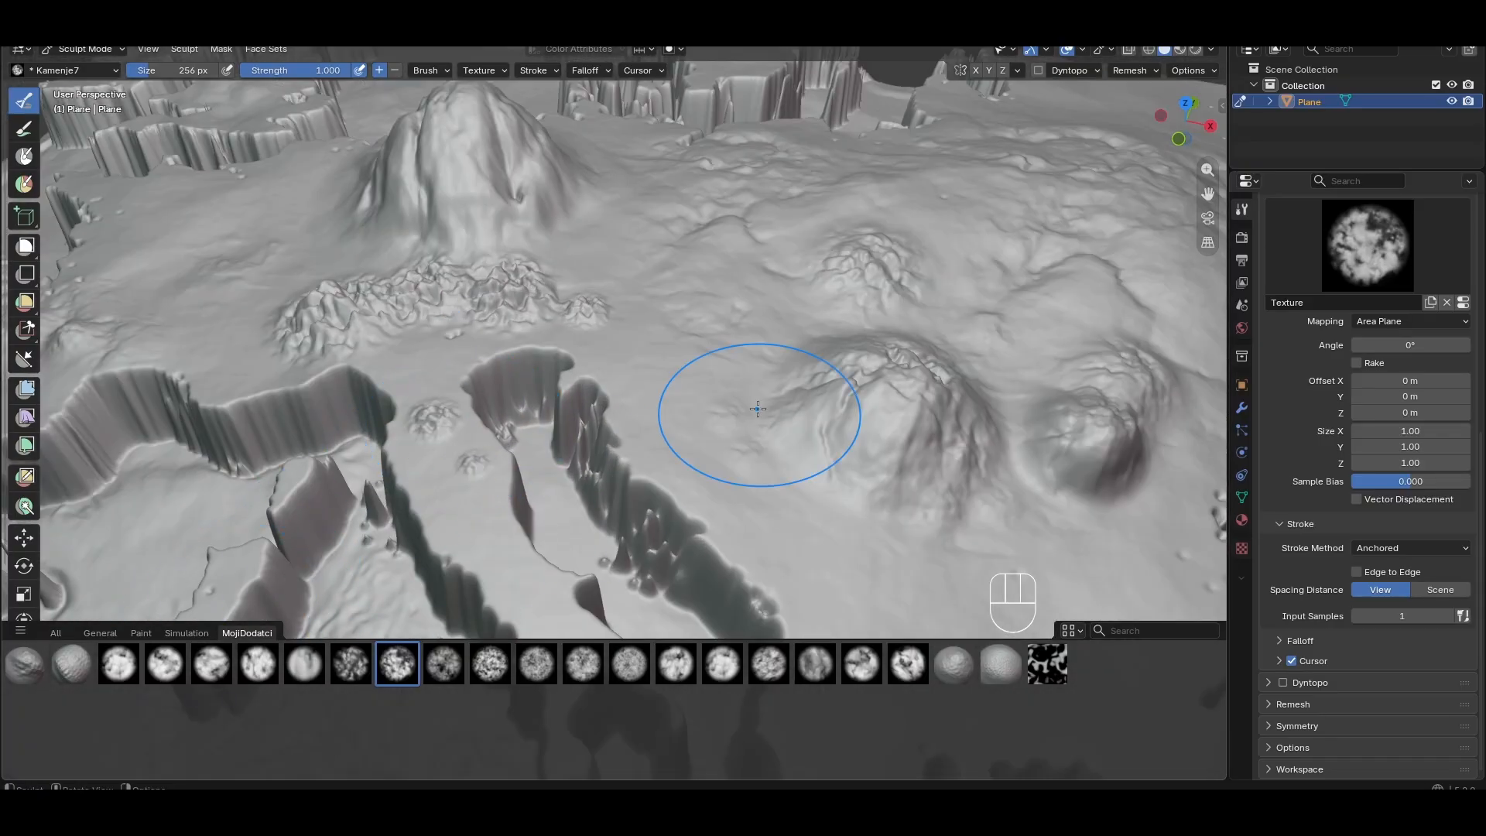
Try an inverted Airbrush stroke at 82 px across the plain and the two airbrushed mountains, and undo it
{"action": "mouse_move", "coordinate": [786, 392]}
{"action": "middle_mouse_down", "text": "shift"}
{"action": "mouse_move", "coordinate": [531, 480]}
{"action": "mouse_move", "coordinate": [541, 456]}
{"action": "mouse_move", "coordinate": [664, 463]}
{"action": "mouse_move", "coordinate": [669, 480]}
{"action": "mouse_move", "coordinate": [694, 349]}
{"action": "mouse_move", "coordinate": [675, 335]}
{"action": "mouse_move", "coordinate": [746, 458]}
{"action": "middle_mouse_up", "text": "shift"}
{"action": "scroll", "coordinate": [746, 457], "scroll_direction": "up", "scroll_amount": 3}
{"action": "left_click", "coordinate": [1368, 548]}
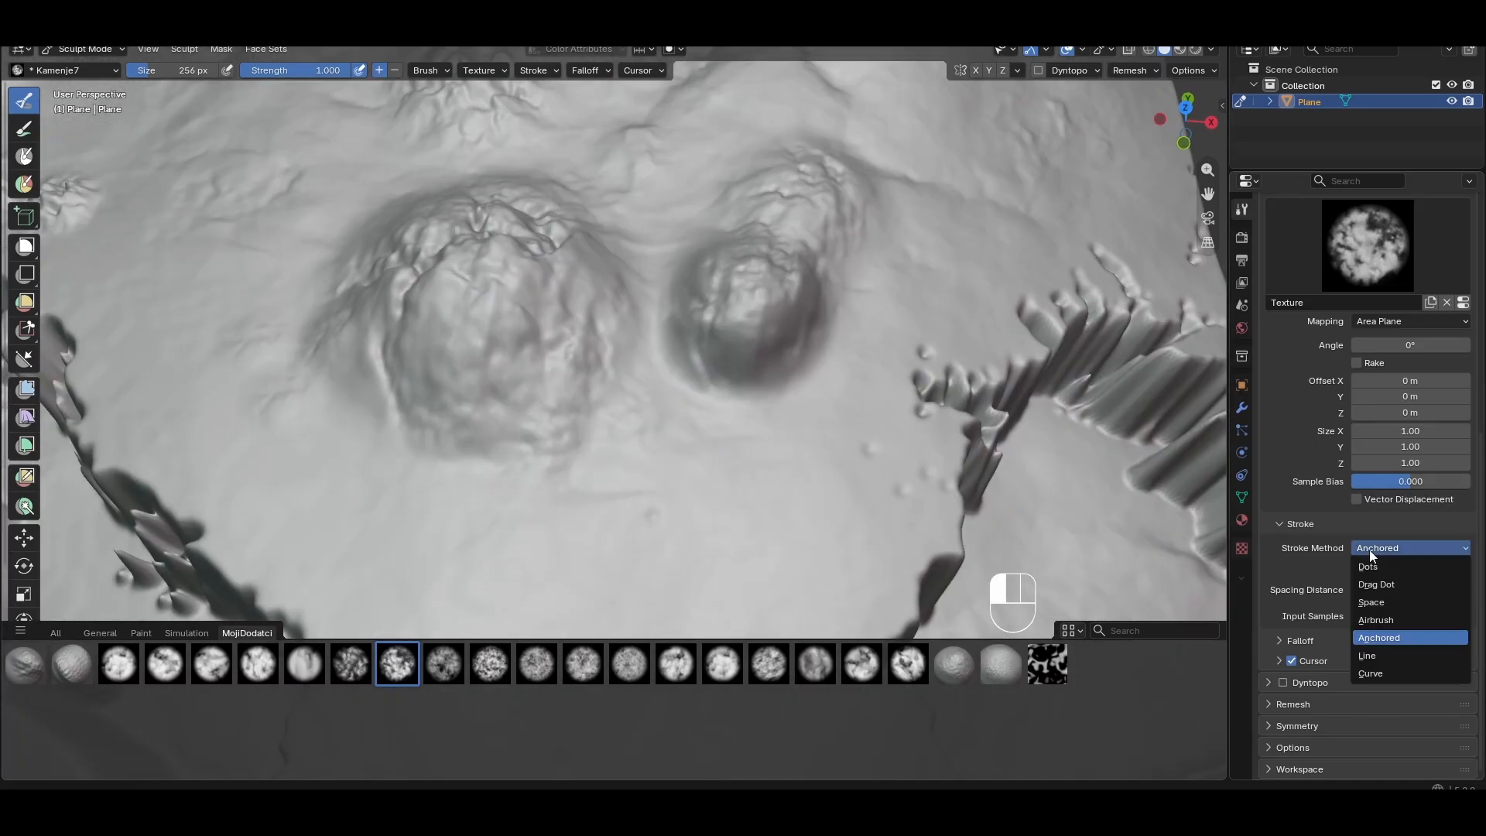
{"action": "left_click", "coordinate": [1397, 618]}
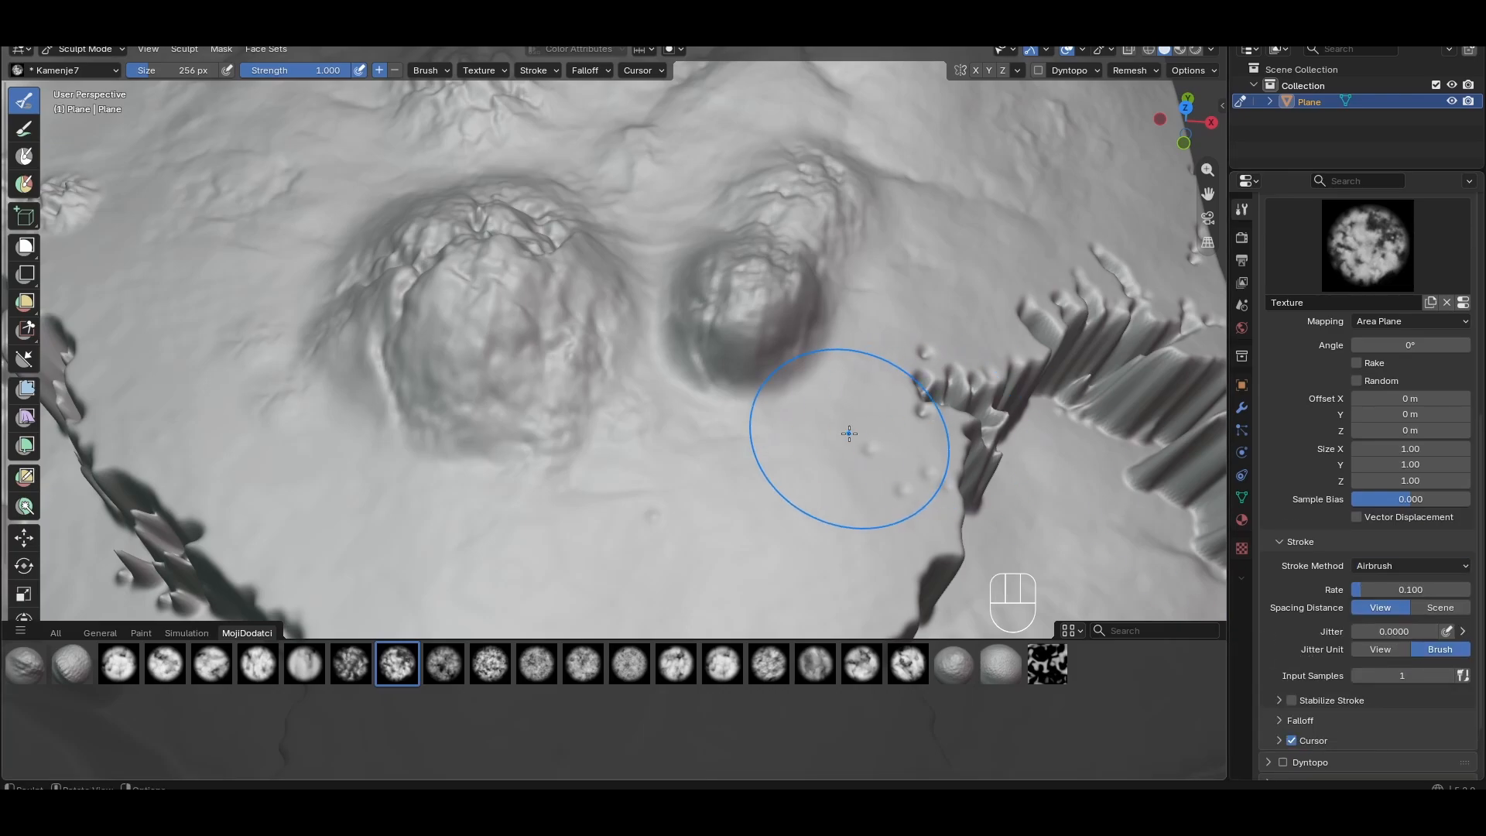
{"action": "key", "text": "f"}
{"action": "left_click", "coordinate": [822, 425]}
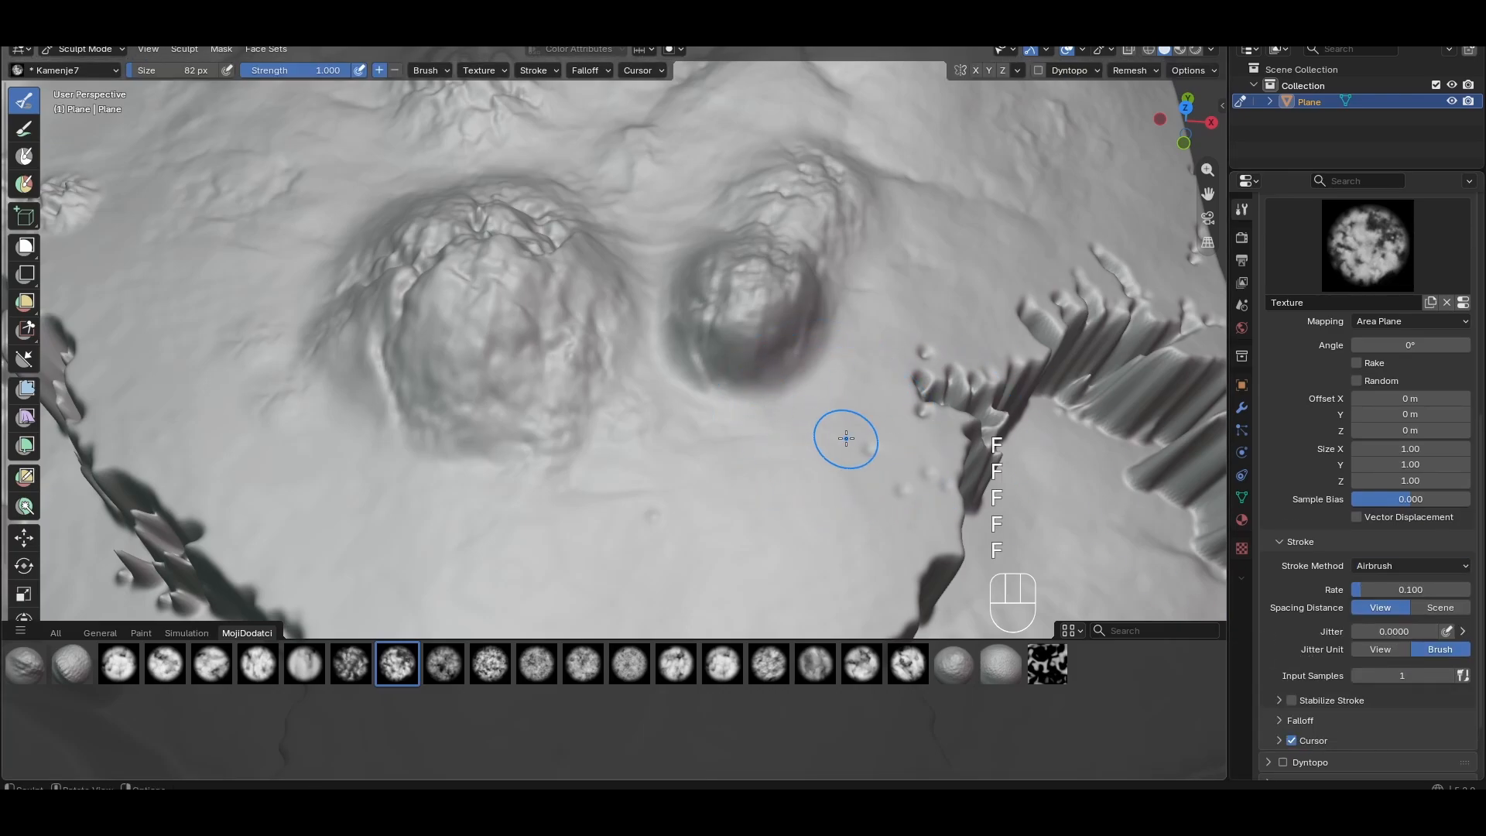
{"action": "mouse_move", "coordinate": [937, 474]}
{"action": "left_mouse_down", "text": "ctrl"}
{"action": "mouse_move", "coordinate": [806, 441]}
{"action": "mouse_move", "coordinate": [302, 382]}
{"action": "left_mouse_up", "text": "ctrl"}
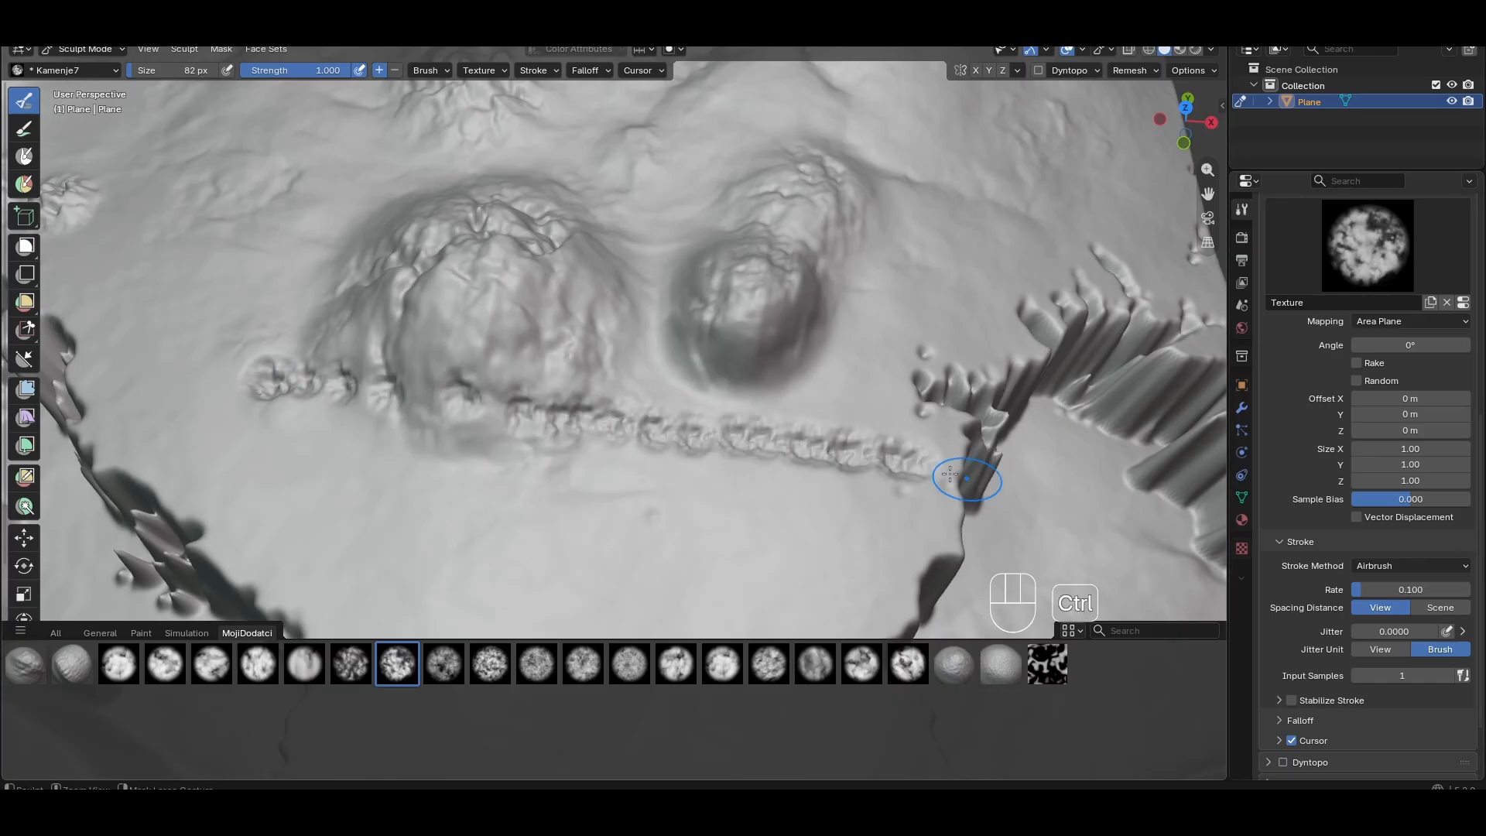
{"action": "key", "text": "ctrl+z"}
Try the Line stroke method by carving three overlapping straight grooves through the large airbrushed mountain, and undo all three
{"action": "left_click", "coordinate": [1415, 565]}
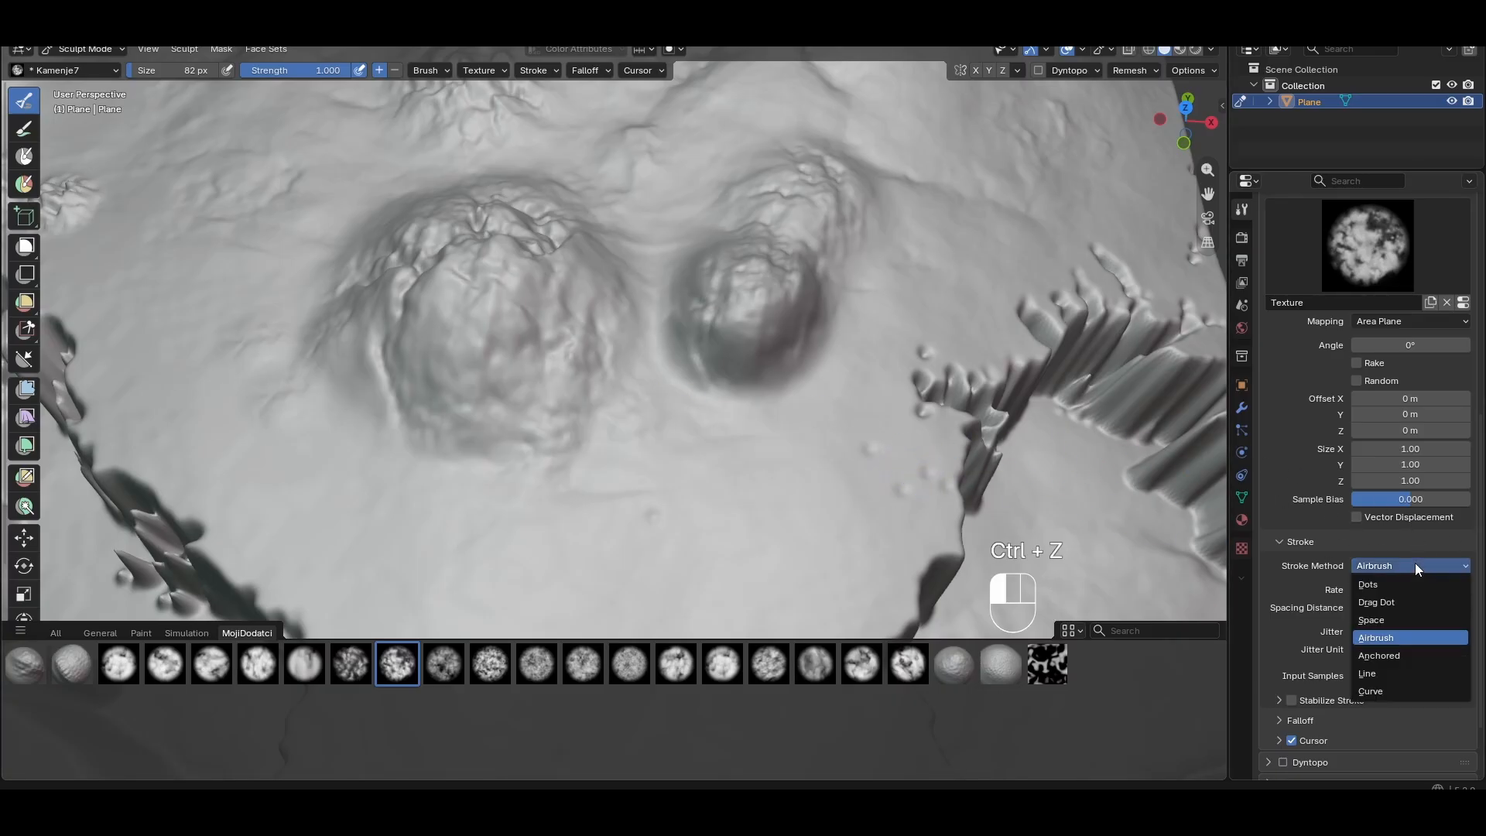
{"action": "left_click", "coordinate": [1398, 672]}
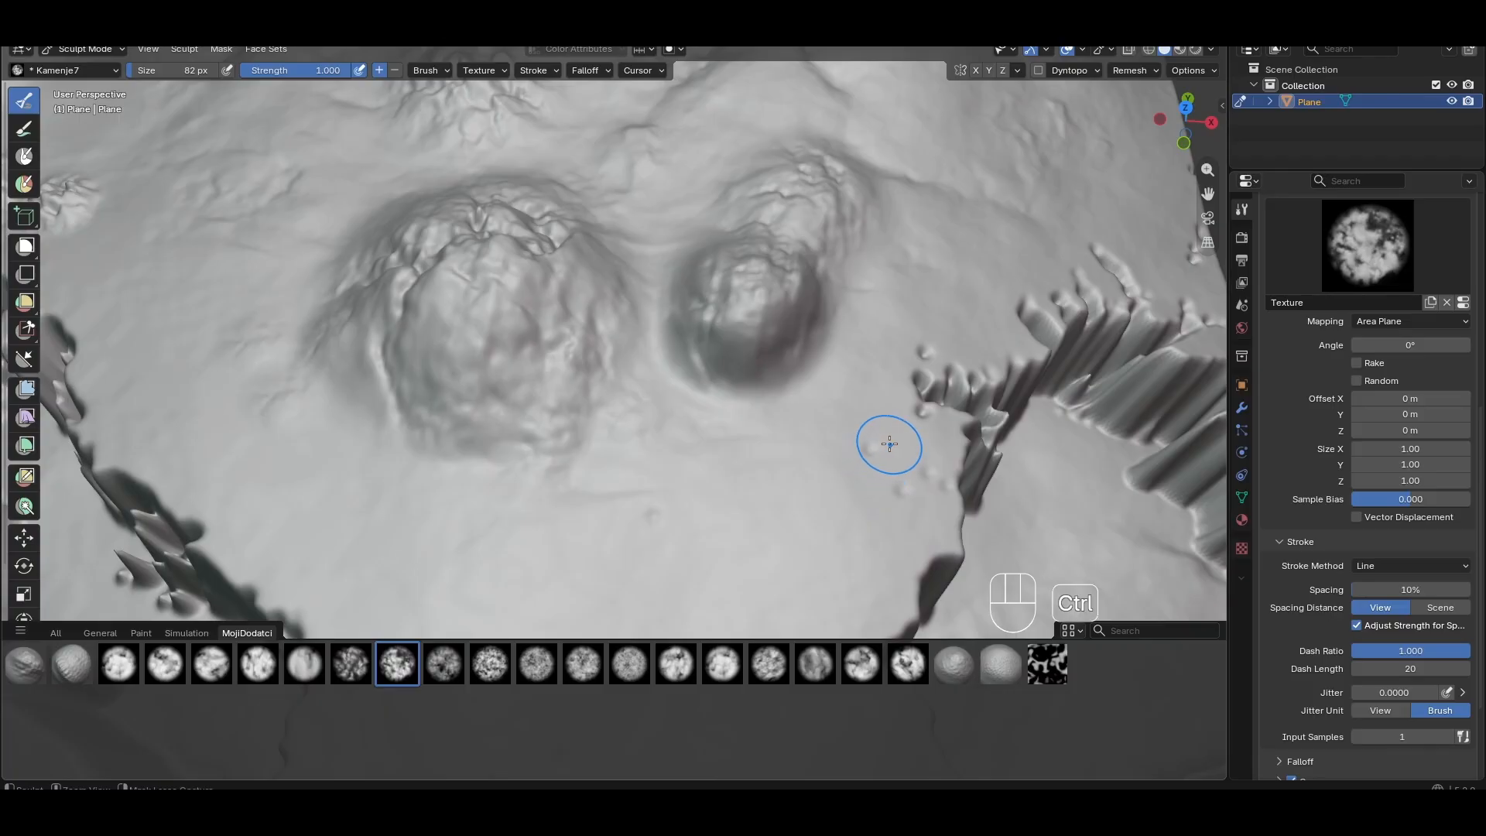
{"action": "mouse_move", "coordinate": [890, 443]}
{"action": "left_mouse_down", "text": "ctrl"}
{"action": "mouse_move", "coordinate": [603, 421]}
{"action": "mouse_move", "coordinate": [158, 299]}
{"action": "left_mouse_up", "text": "ctrl"}
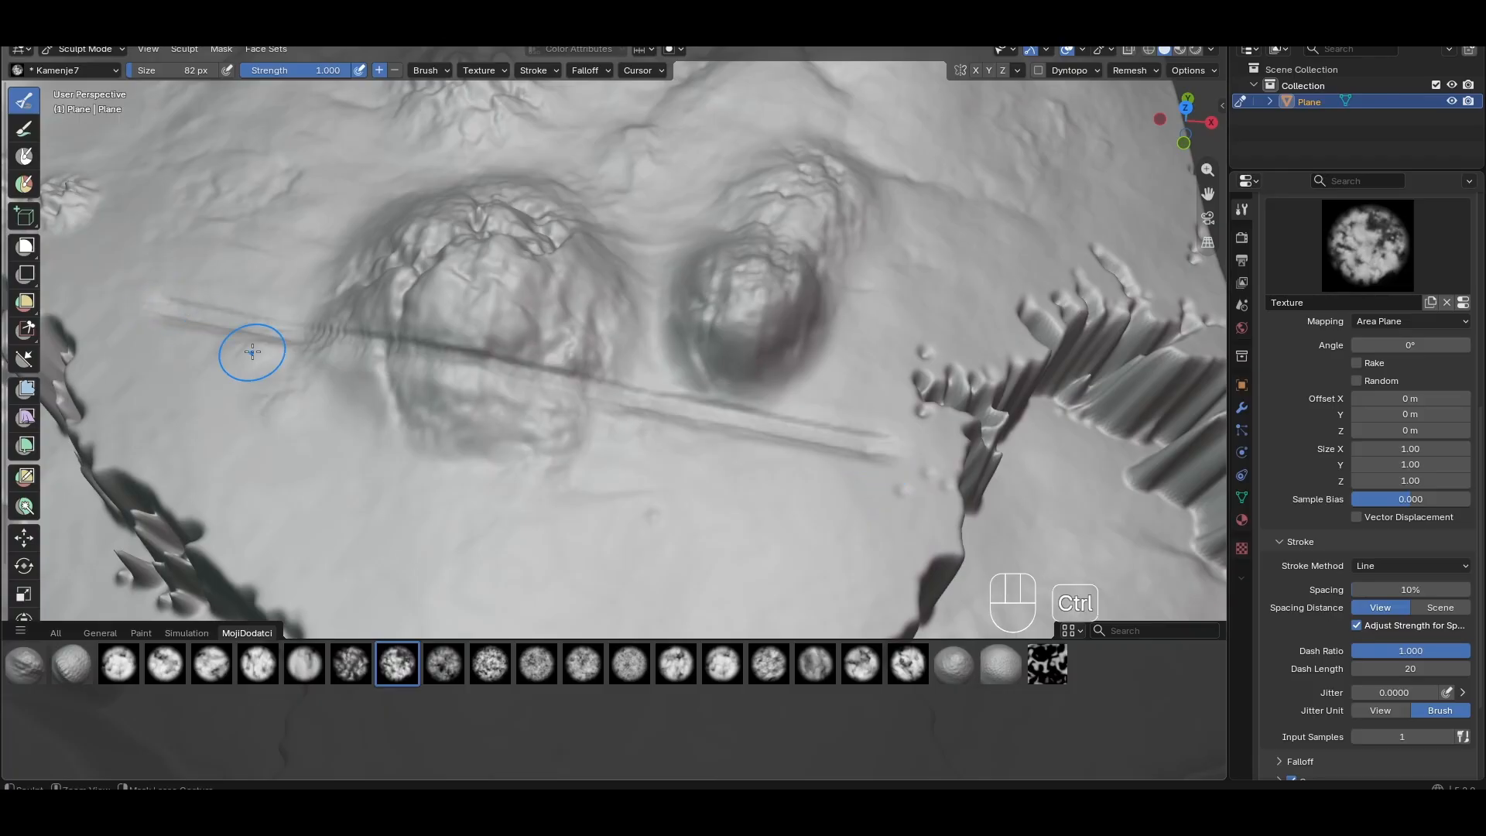
{"action": "left_click_drag", "start_coordinate": [898, 448], "coordinate": [151, 302], "text": "ctrl"}
{"action": "mouse_move", "coordinate": [890, 450]}
{"action": "left_mouse_down", "text": "ctrl"}
{"action": "mouse_move", "coordinate": [600, 420]}
{"action": "mouse_move", "coordinate": [151, 294]}
{"action": "left_mouse_up", "text": "ctrl"}
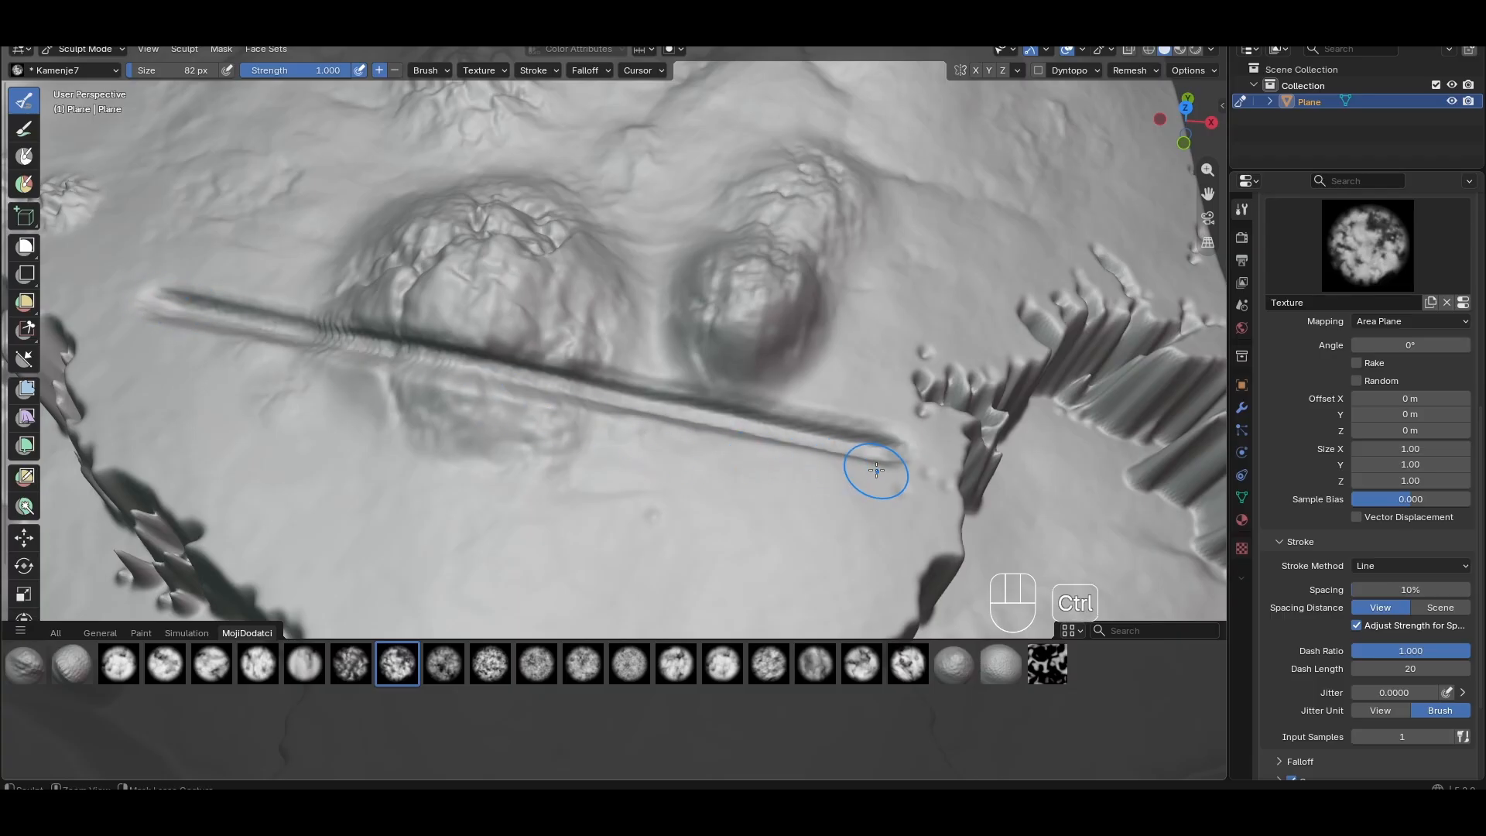
{"action": "key", "text": "ctrl+z"}
{"action": "key", "text": "ctrl+z"}
{"action": "key", "text": "ctrl+z"}
Switch the stroke method to Curve and, with the Kamenje8 brush set to Subtract, draw a paint curve around the large airbrushed mountain
{"action": "left_click", "coordinate": [1437, 565]}
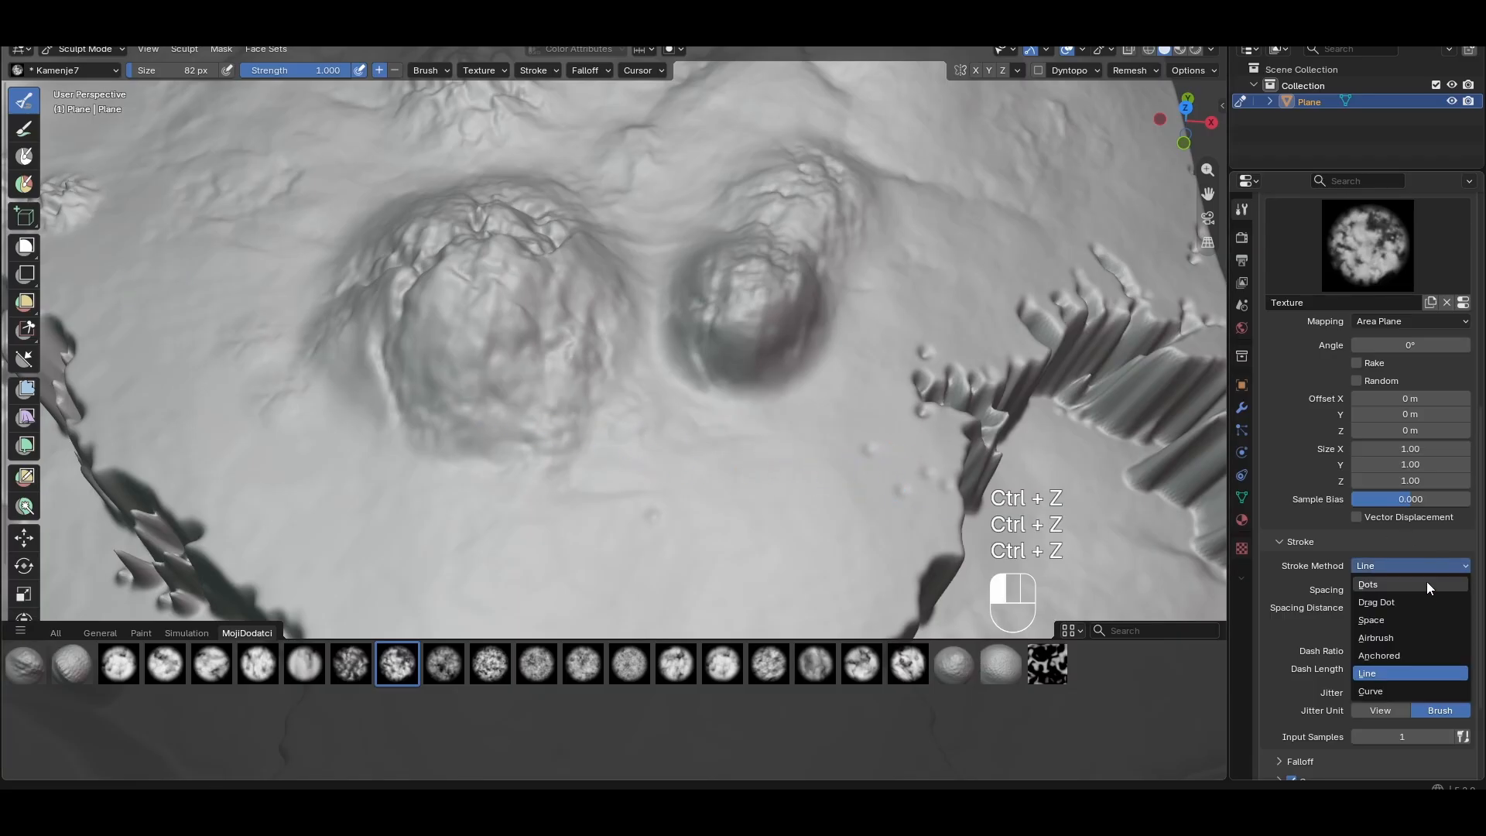
{"action": "left_click", "coordinate": [1385, 692]}
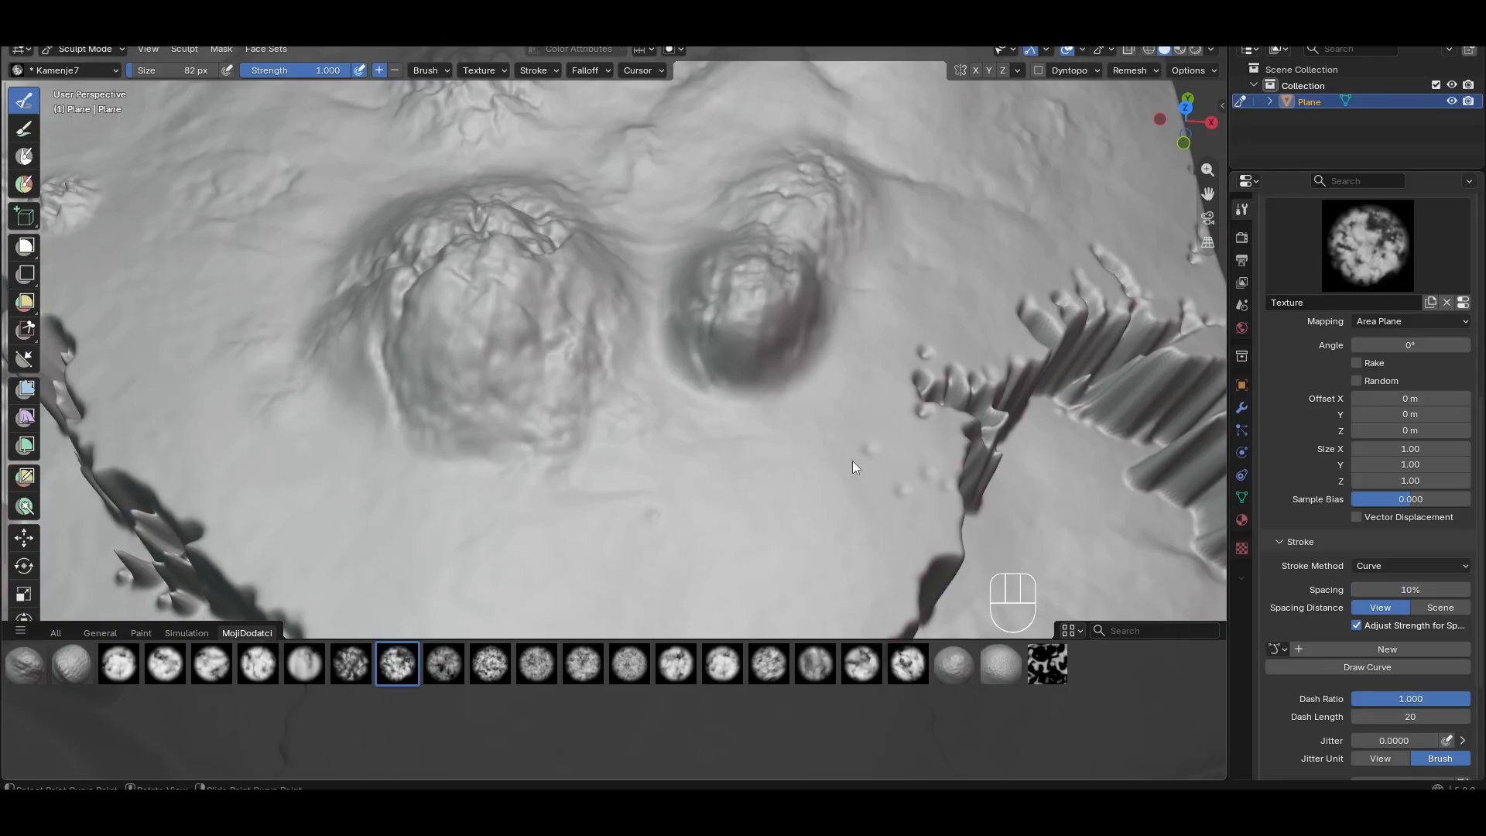
{"action": "key", "text": "ctrl+z"}
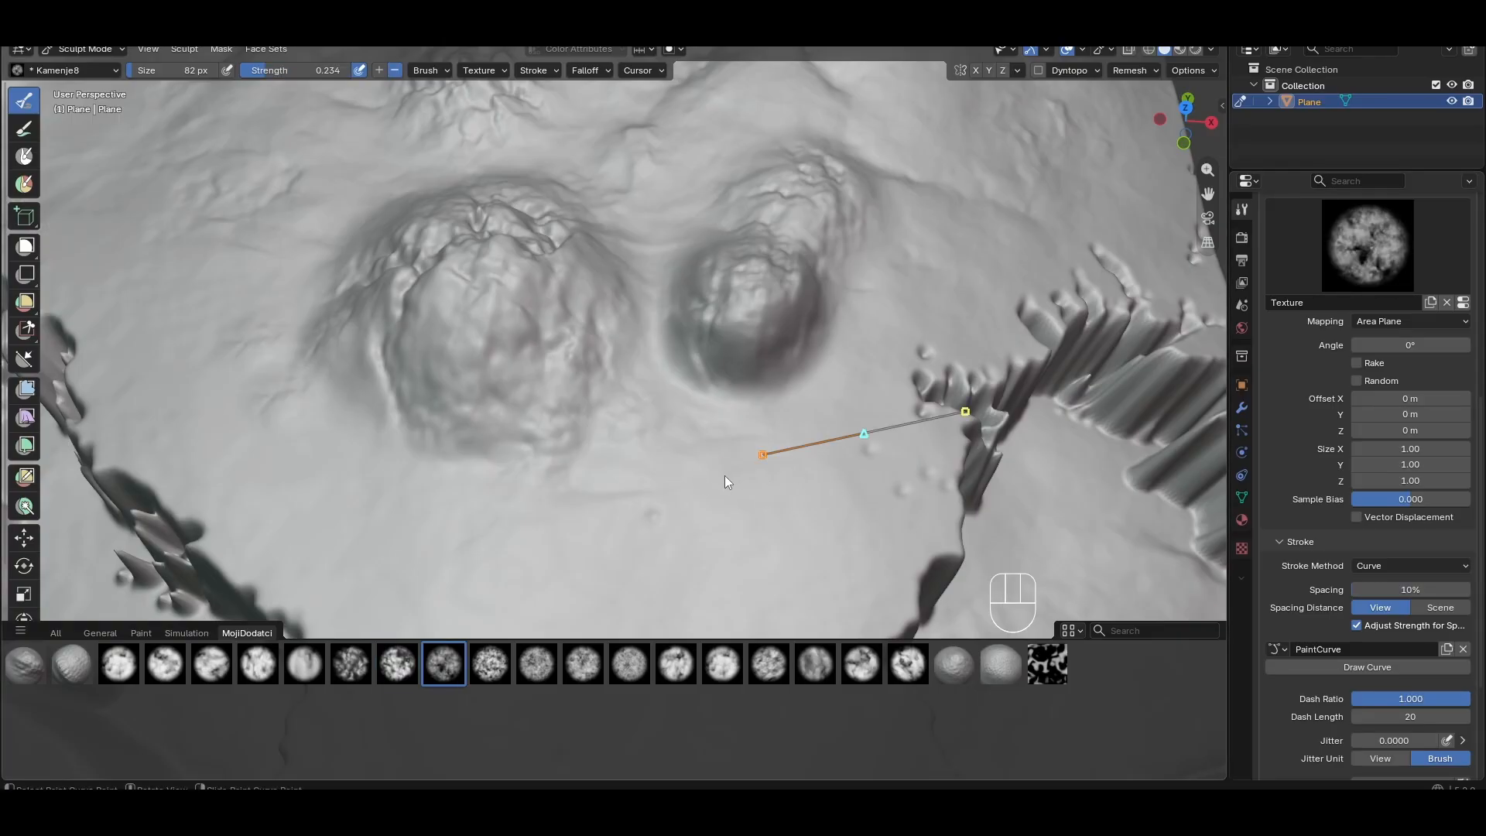
{"action": "right_click", "coordinate": [630, 489]}
{"action": "right_click_drag", "start_coordinate": [649, 510], "coordinate": [536, 502], "text": "ctrl"}
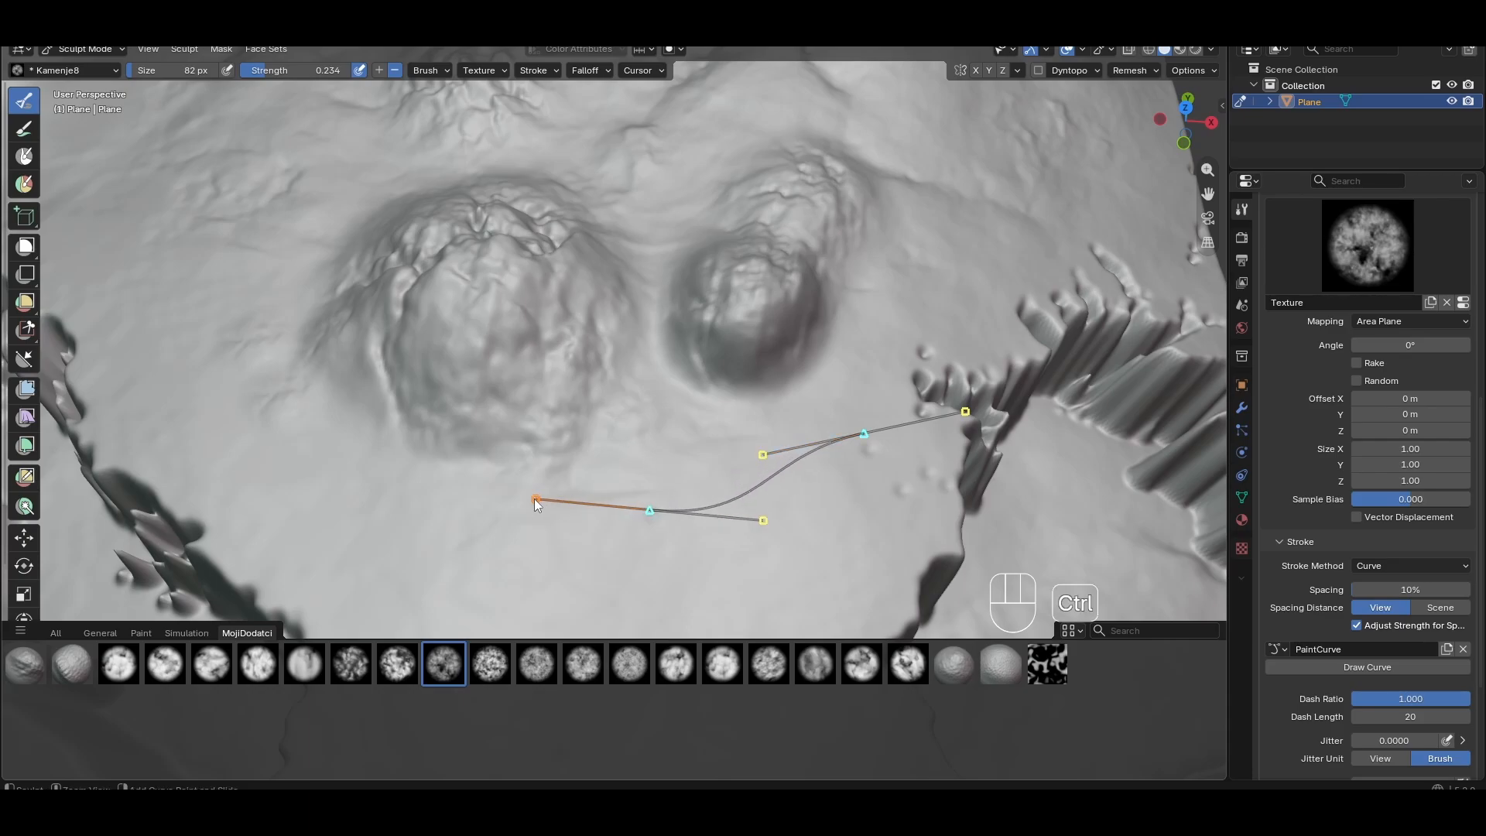
{"action": "right_click_drag", "start_coordinate": [391, 478], "coordinate": [340, 446], "text": "ctrl"}
{"action": "right_click_drag", "start_coordinate": [310, 361], "coordinate": [267, 289], "text": "ctrl"}
{"action": "mouse_move", "coordinate": [269, 225]}
{"action": "right_mouse_down", "text": "ctrl"}
{"action": "mouse_move", "coordinate": [314, 178]}
{"action": "mouse_move", "coordinate": [454, 150]}
{"action": "right_mouse_up", "text": "ctrl"}
{"action": "right_click_drag", "start_coordinate": [583, 164], "coordinate": [625, 198], "text": "ctrl"}
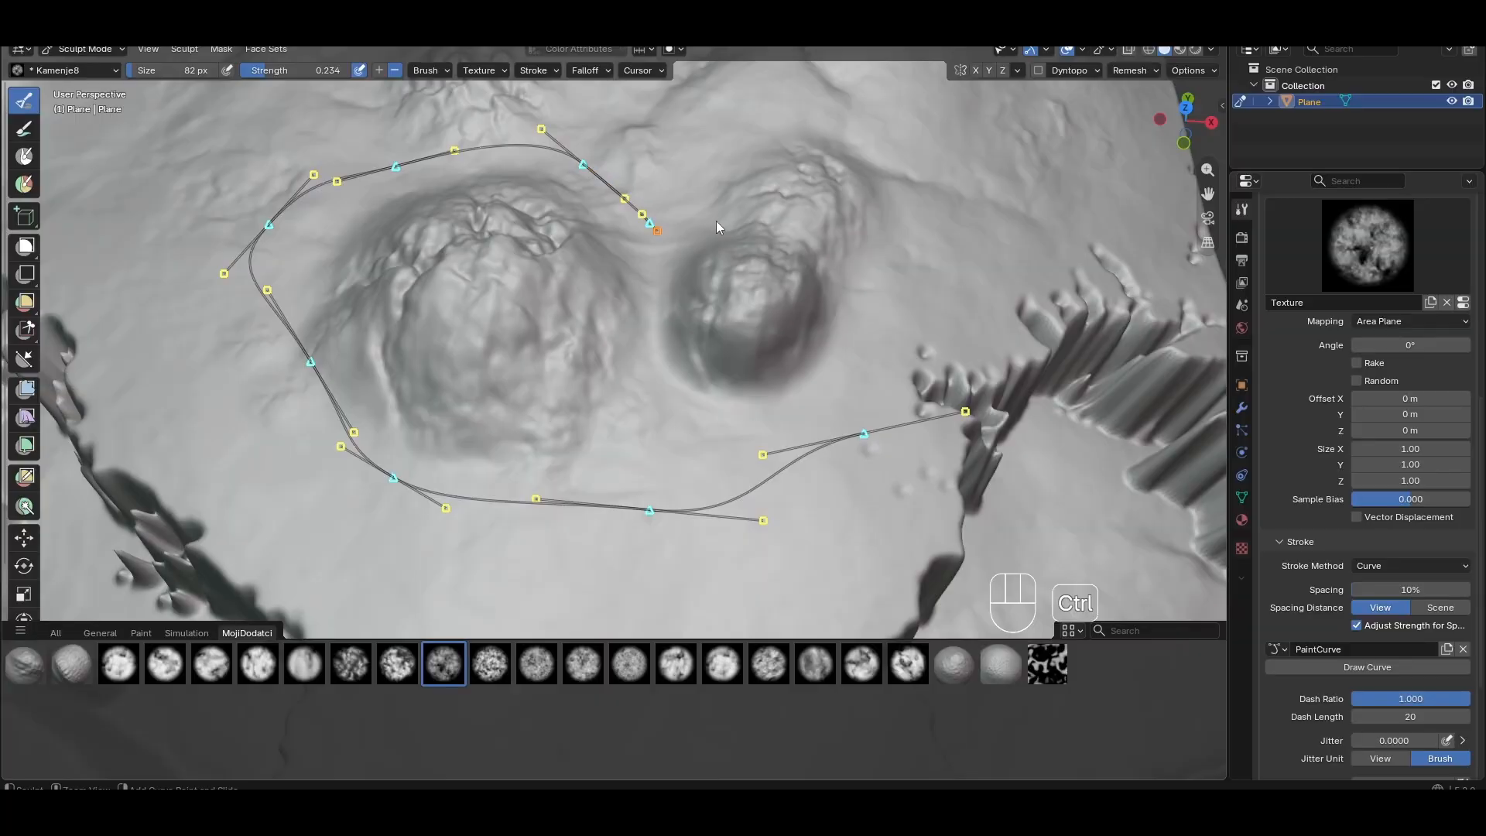
Extend the paint curve around the smaller airbrushed mountain toward the eastern coast
{"action": "right_click_drag", "start_coordinate": [759, 105], "coordinate": [765, 103], "text": "ctrl"}
{"action": "right_click_drag", "start_coordinate": [853, 123], "coordinate": [914, 194], "text": "ctrl"}
{"action": "right_click_drag", "start_coordinate": [938, 279], "coordinate": [925, 308], "text": "ctrl"}
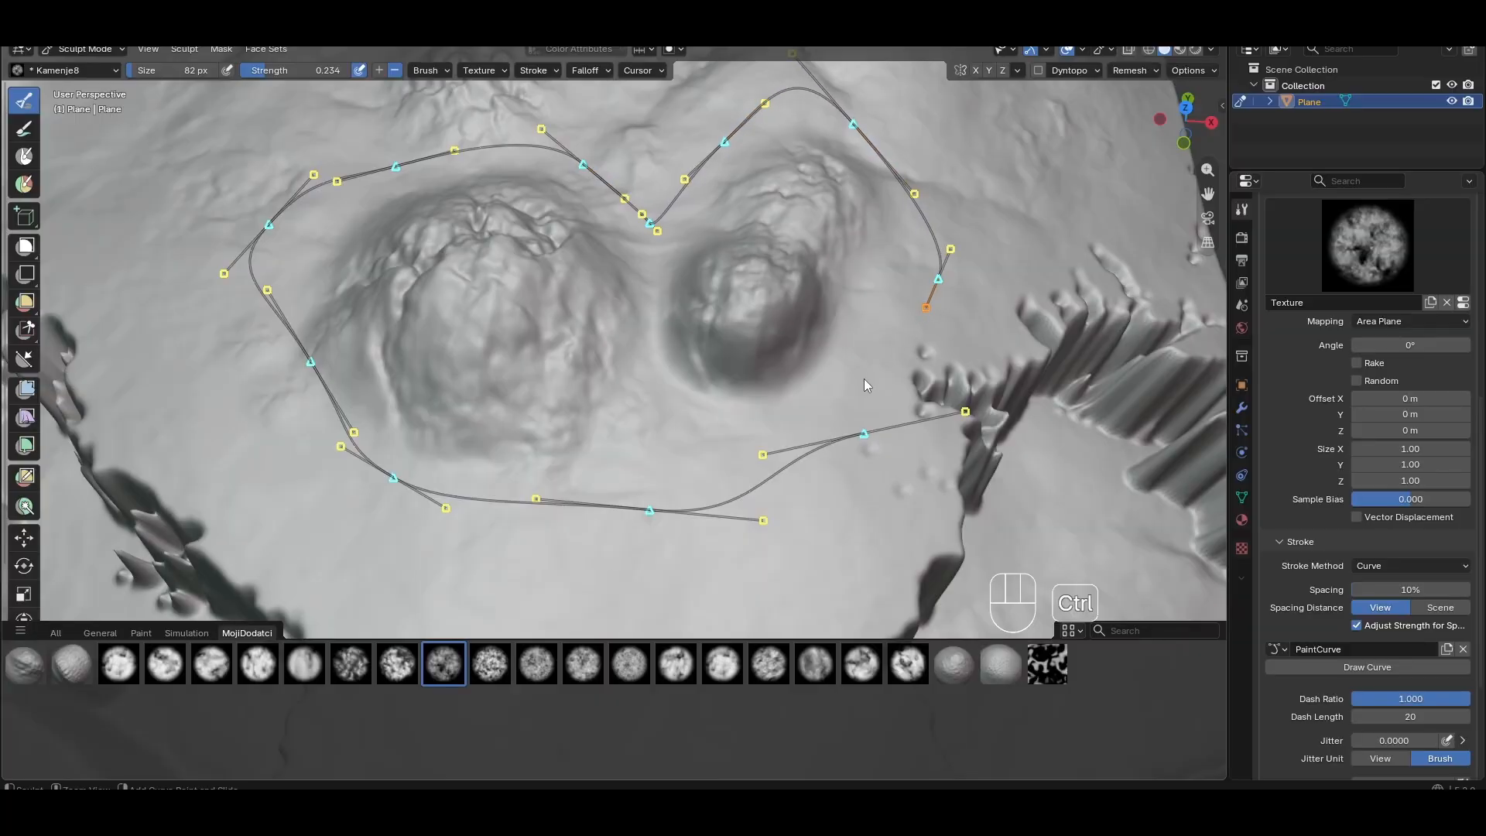
{"action": "right_click_drag", "start_coordinate": [862, 391], "coordinate": [860, 396], "text": "ctrl"}
{"action": "key", "text": "ctrl+z"}
{"action": "key", "text": "ctrl+z"}
{"action": "key", "text": "ctrl+z"}
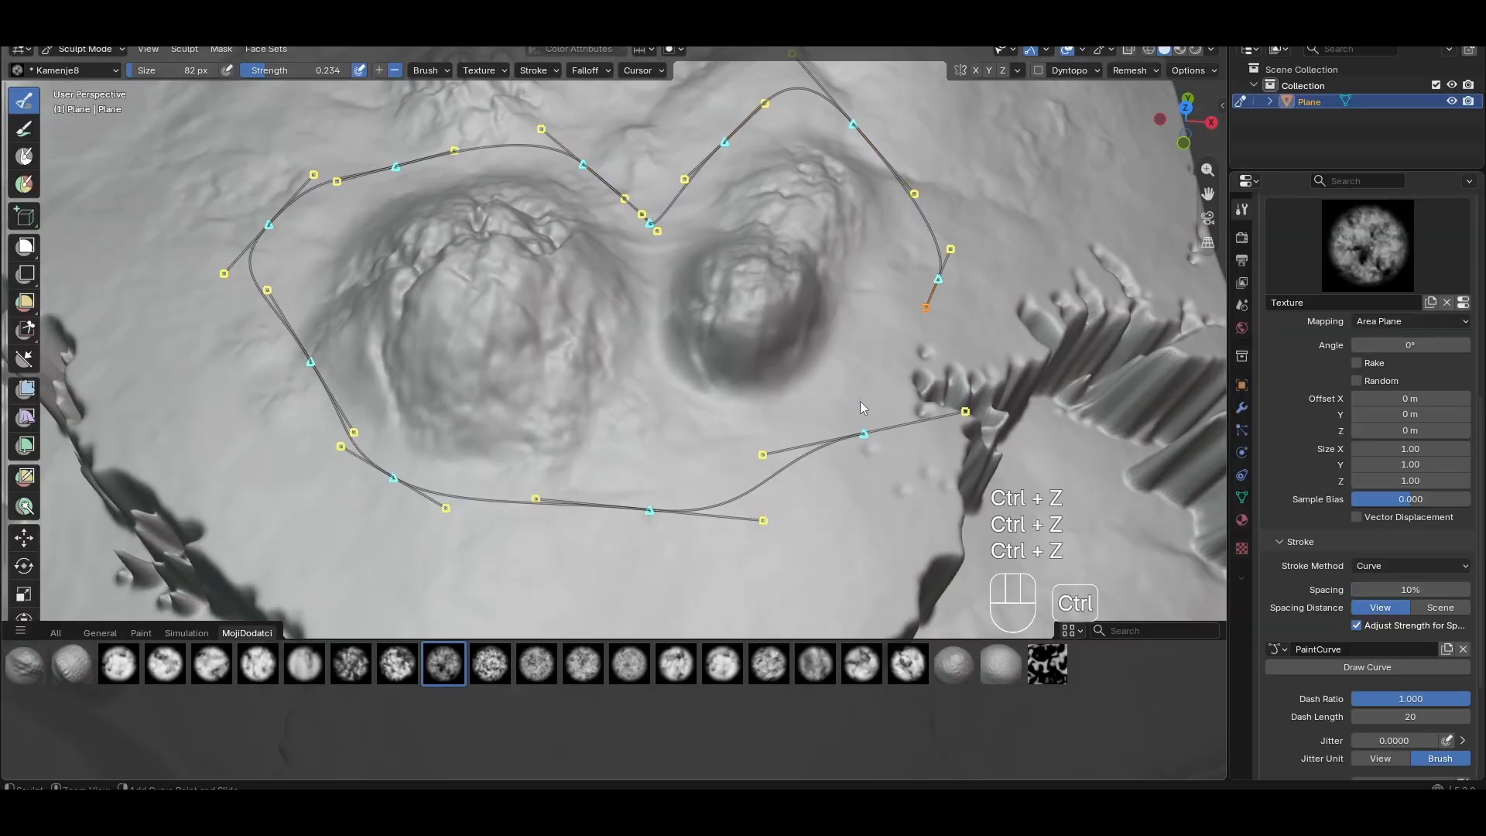
{"action": "mouse_move", "coordinate": [876, 398]}
{"action": "middle_mouse_down", "text": "shift"}
{"action": "mouse_move", "coordinate": [866, 407]}
{"action": "mouse_move", "coordinate": [893, 352]}
{"action": "middle_mouse_up", "text": "shift"}
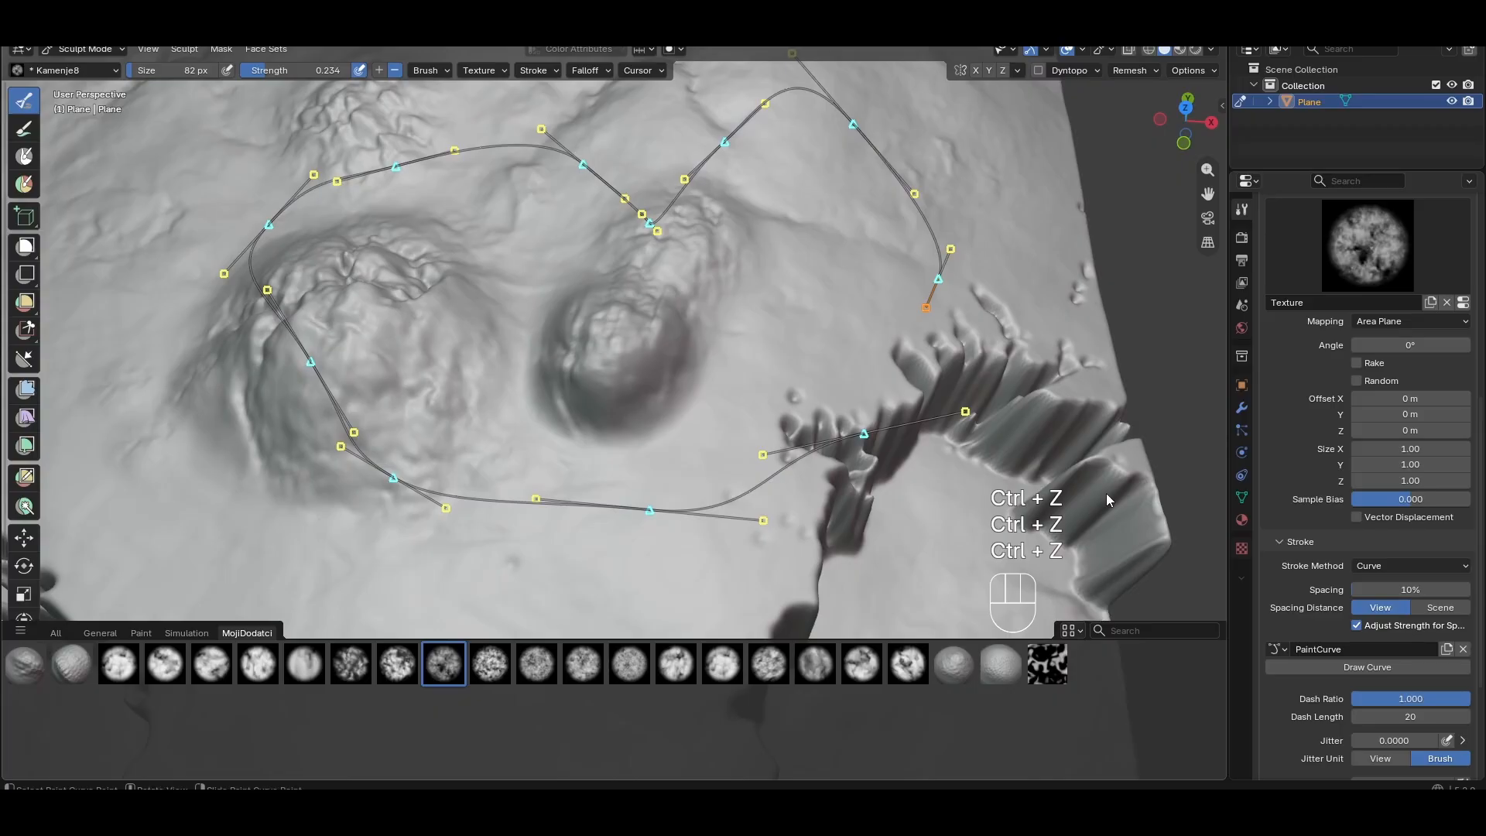
{"action": "mouse_move", "coordinate": [696, 368]}
{"action": "middle_mouse_down"}
{"action": "mouse_move", "coordinate": [825, 357]}
{"action": "mouse_move", "coordinate": [722, 365]}
{"action": "middle_mouse_up"}
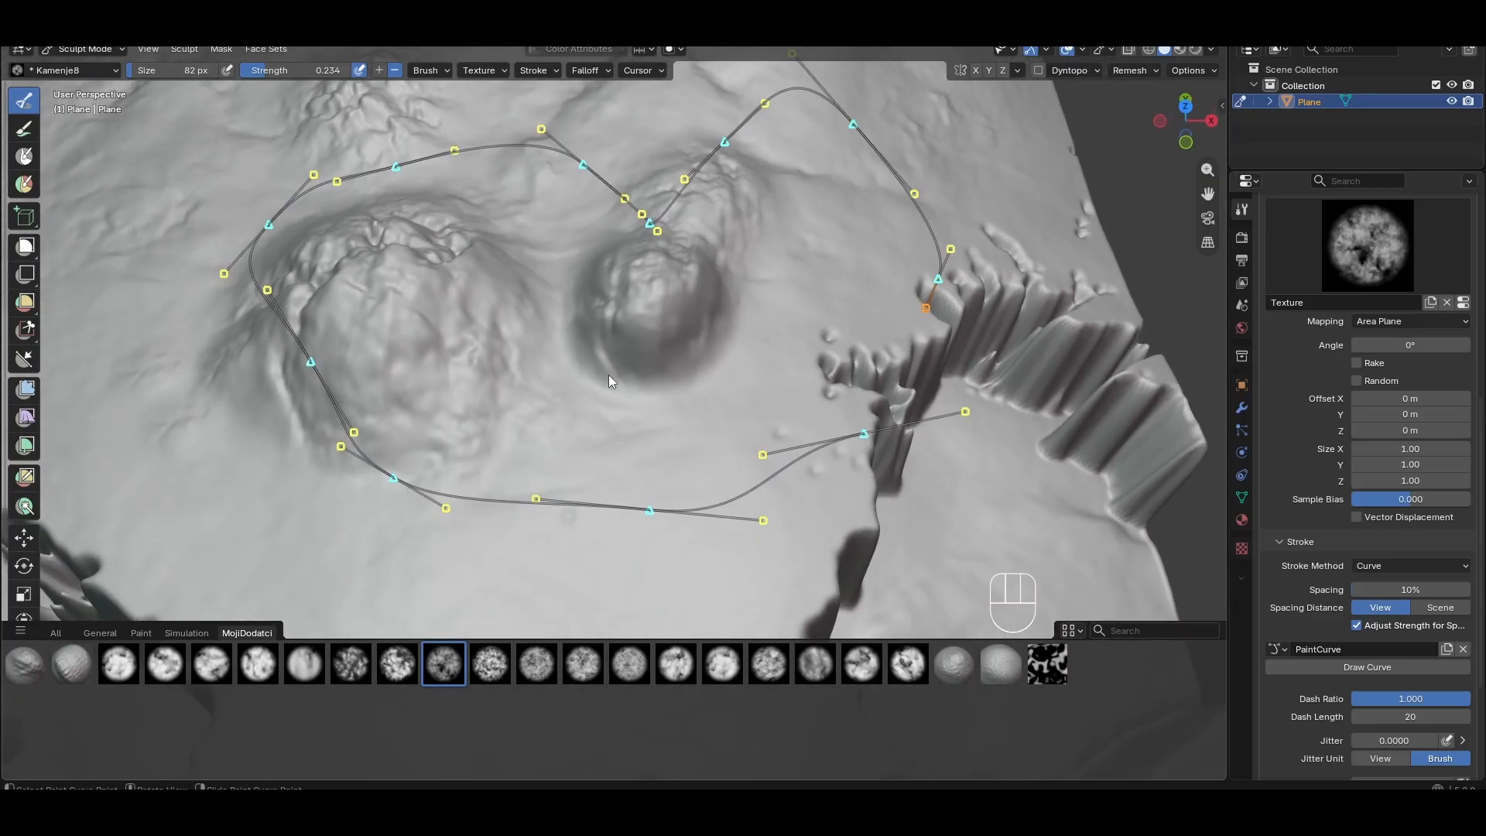
{"action": "scroll", "coordinate": [1404, 583], "scroll_direction": "up", "scroll_amount": 8}
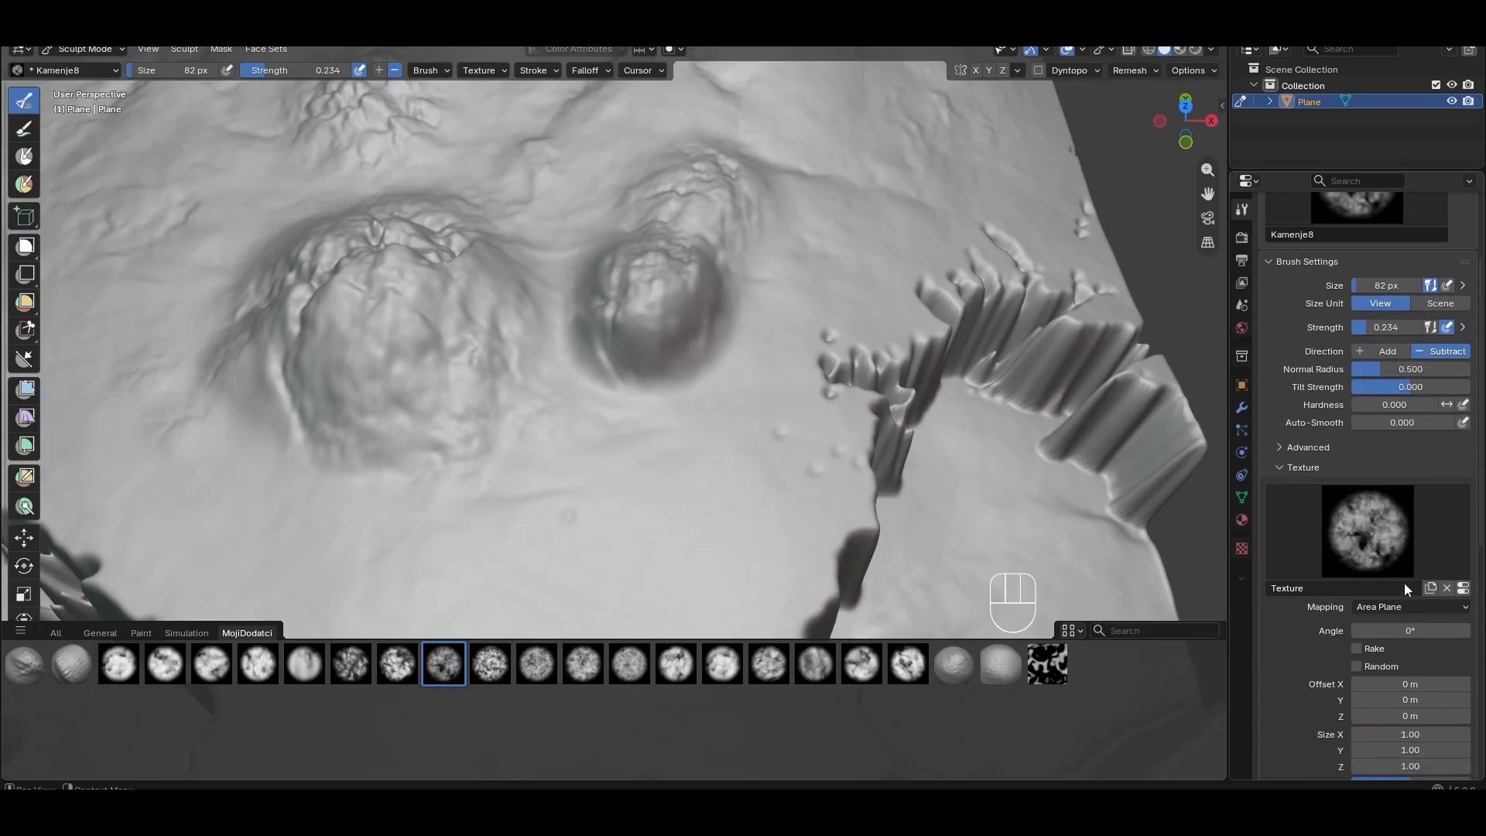
{"action": "scroll", "coordinate": [1418, 459], "scroll_direction": "down", "scroll_amount": 5}
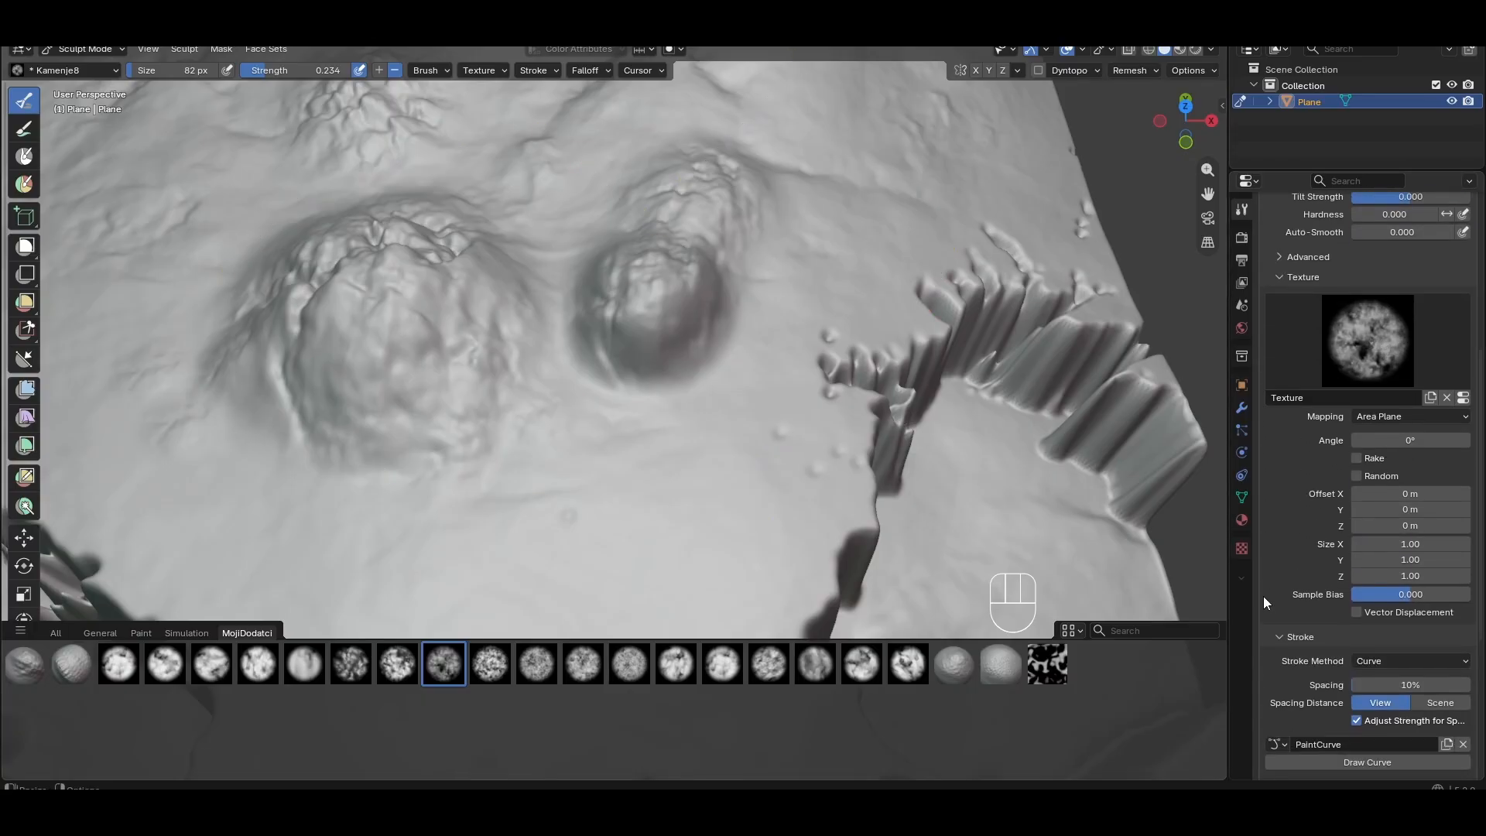
Set the brush strength to 1.000 and carve a groove along the paint curve in several passes
{"action": "key", "text": "Return"}
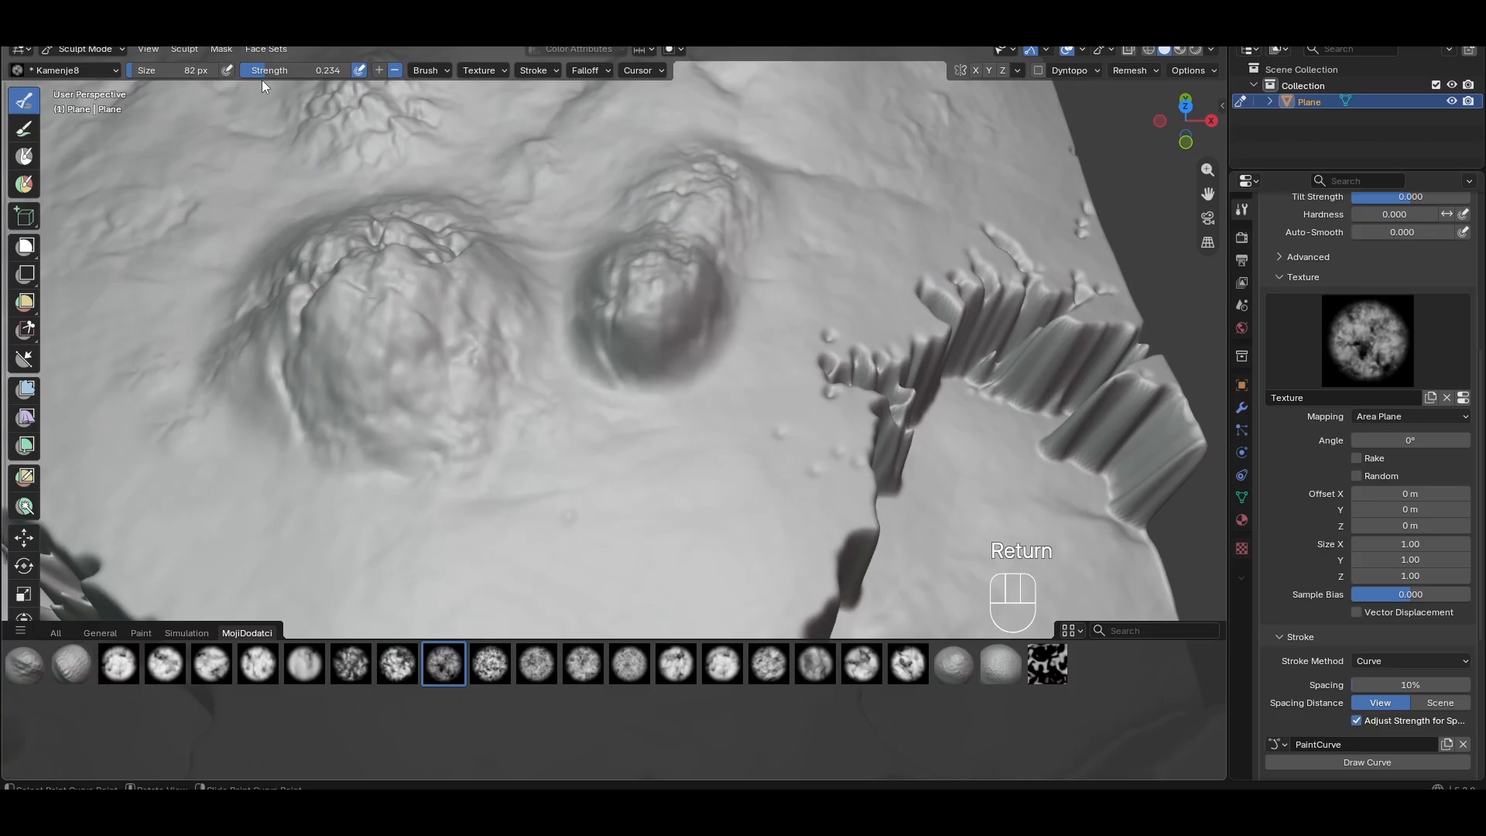
{"action": "left_click_drag", "start_coordinate": [265, 72], "coordinate": [353, 71]}
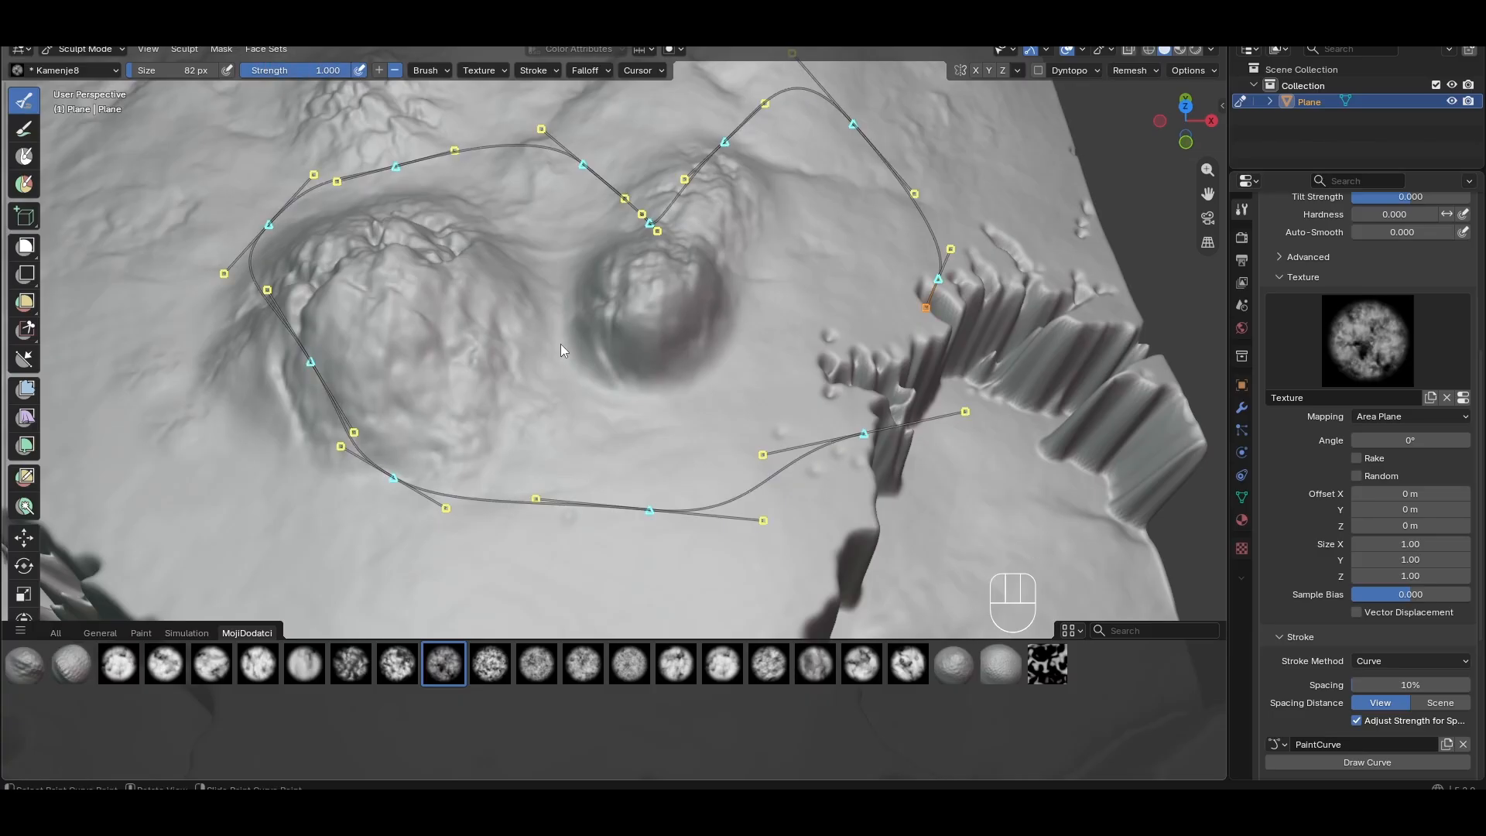
{"action": "key", "text": "Return"}
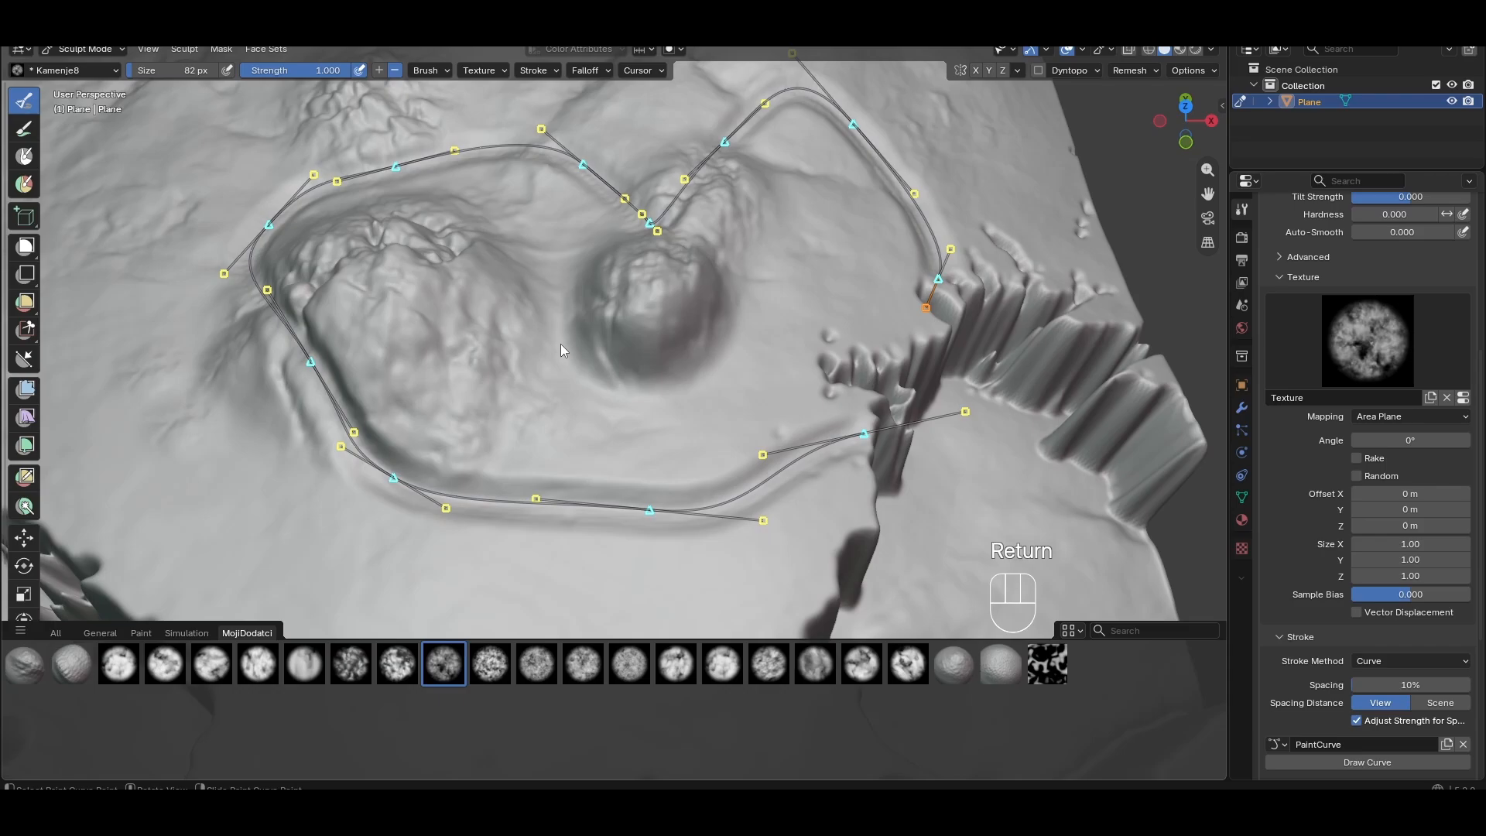
{"action": "key", "text": "Return"}
{"action": "key", "text": "Return"}
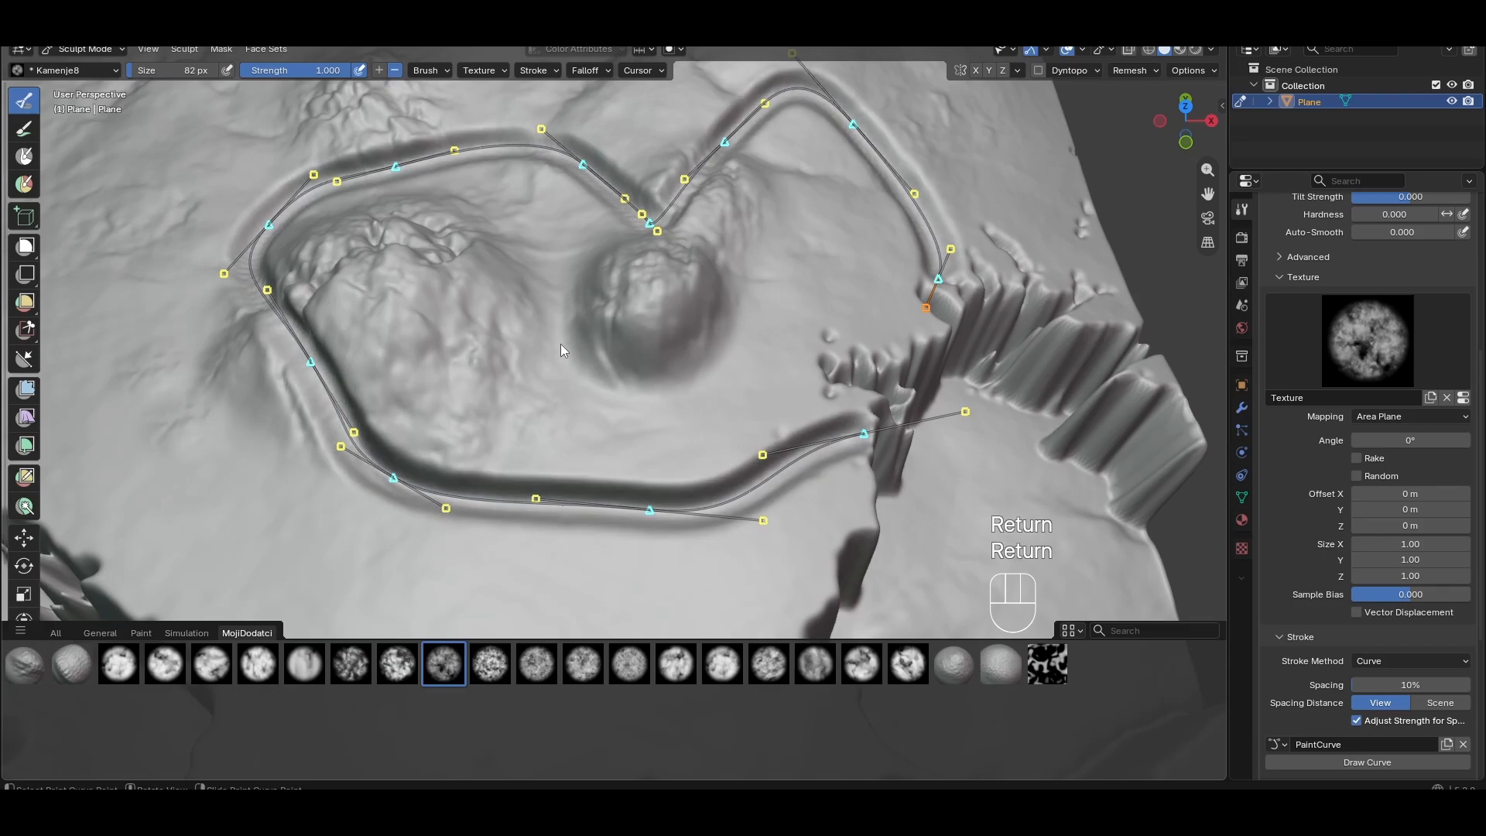
{"action": "key", "text": "Return"}
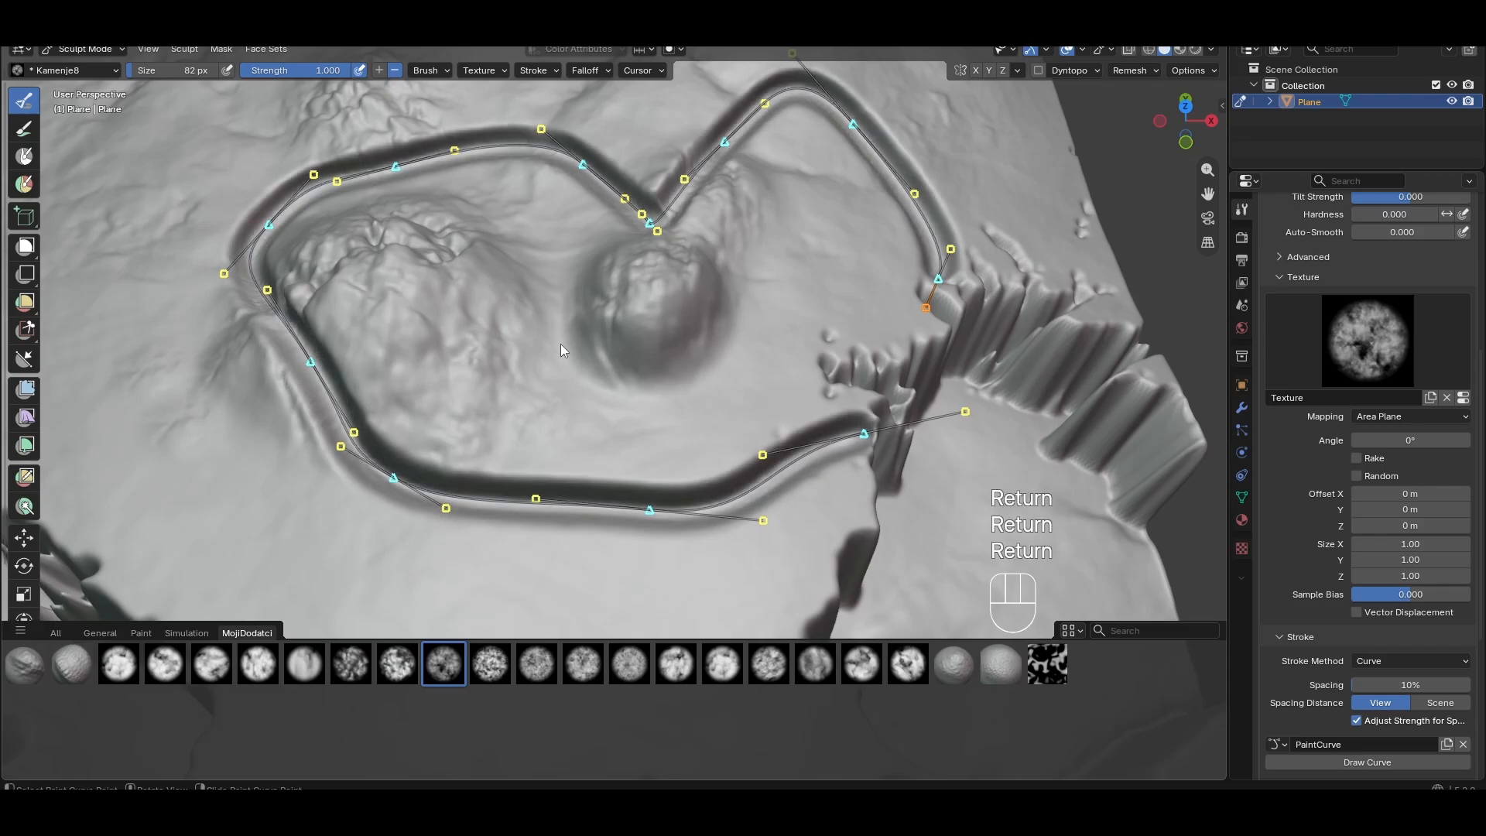
{"action": "middle_click_drag", "start_coordinate": [556, 285], "coordinate": [542, 243], "text": "shift"}
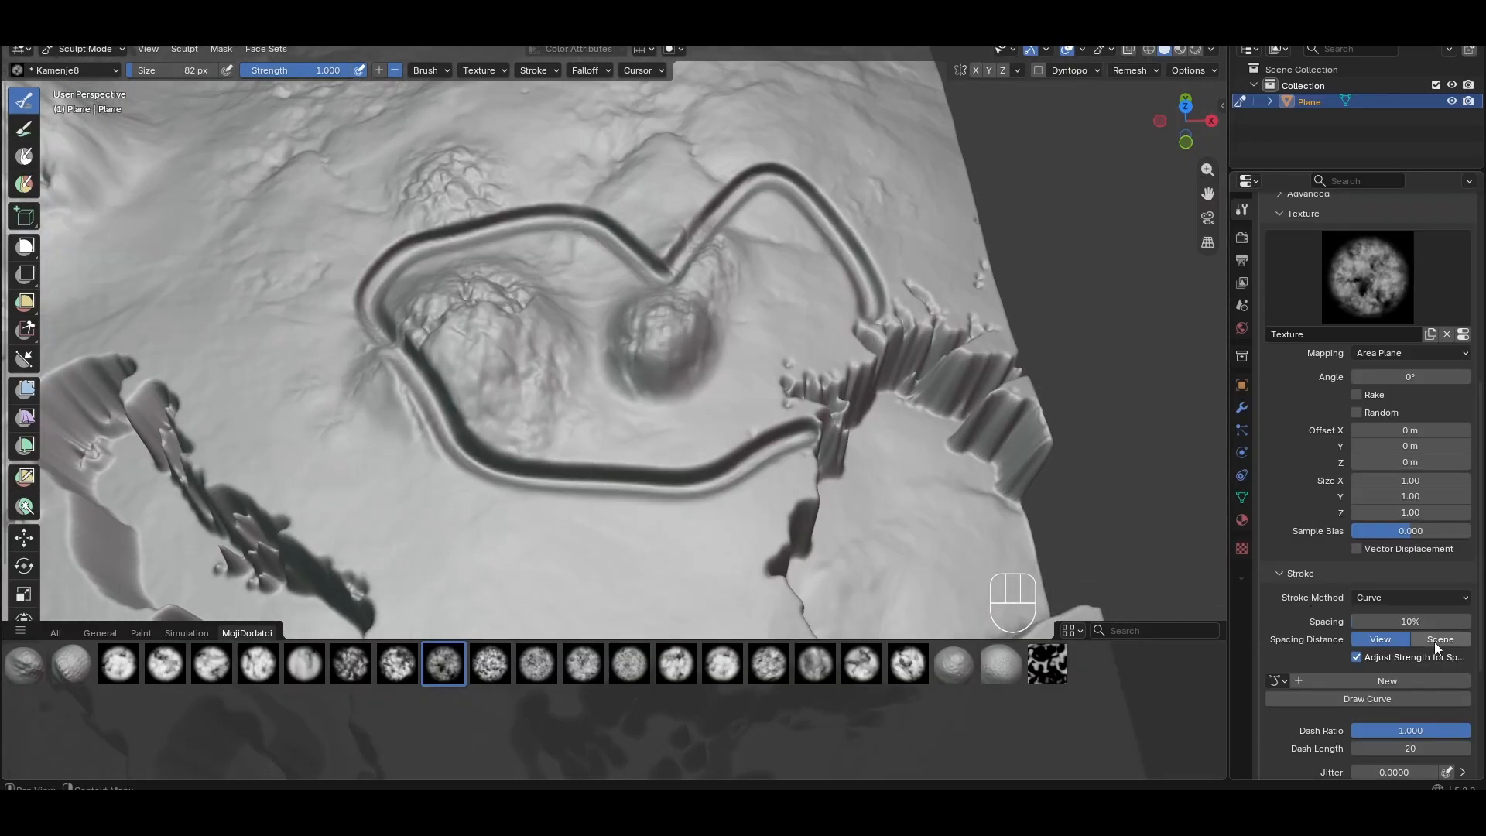
{"action": "mouse_move", "coordinate": [638, 258]}
{"action": "middle_mouse_down", "text": "shift"}
{"action": "mouse_move", "coordinate": [684, 287]}
{"action": "mouse_move", "coordinate": [632, 272]}
{"action": "middle_mouse_up", "text": "shift"}
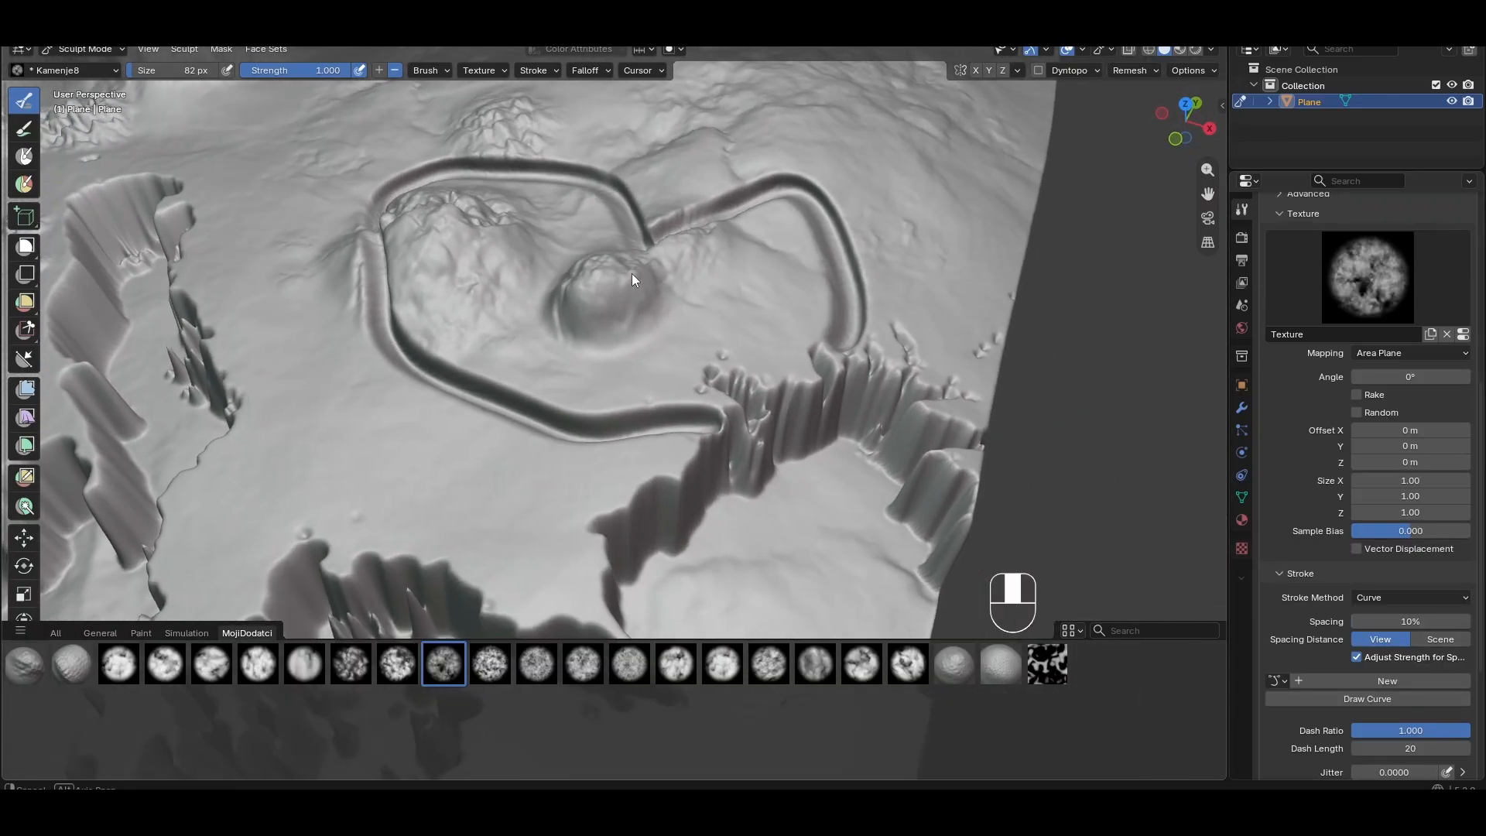
Undo all the groove passes carved around the two airbrushed mountains
{"action": "key", "text": "ctrl+z"}
{"action": "key", "text": "ctrl+z"}
{"action": "key", "text": "ctrl+z"}
{"action": "key", "text": "ctrl+z"}
{"action": "key", "text": "ctrl+z"}
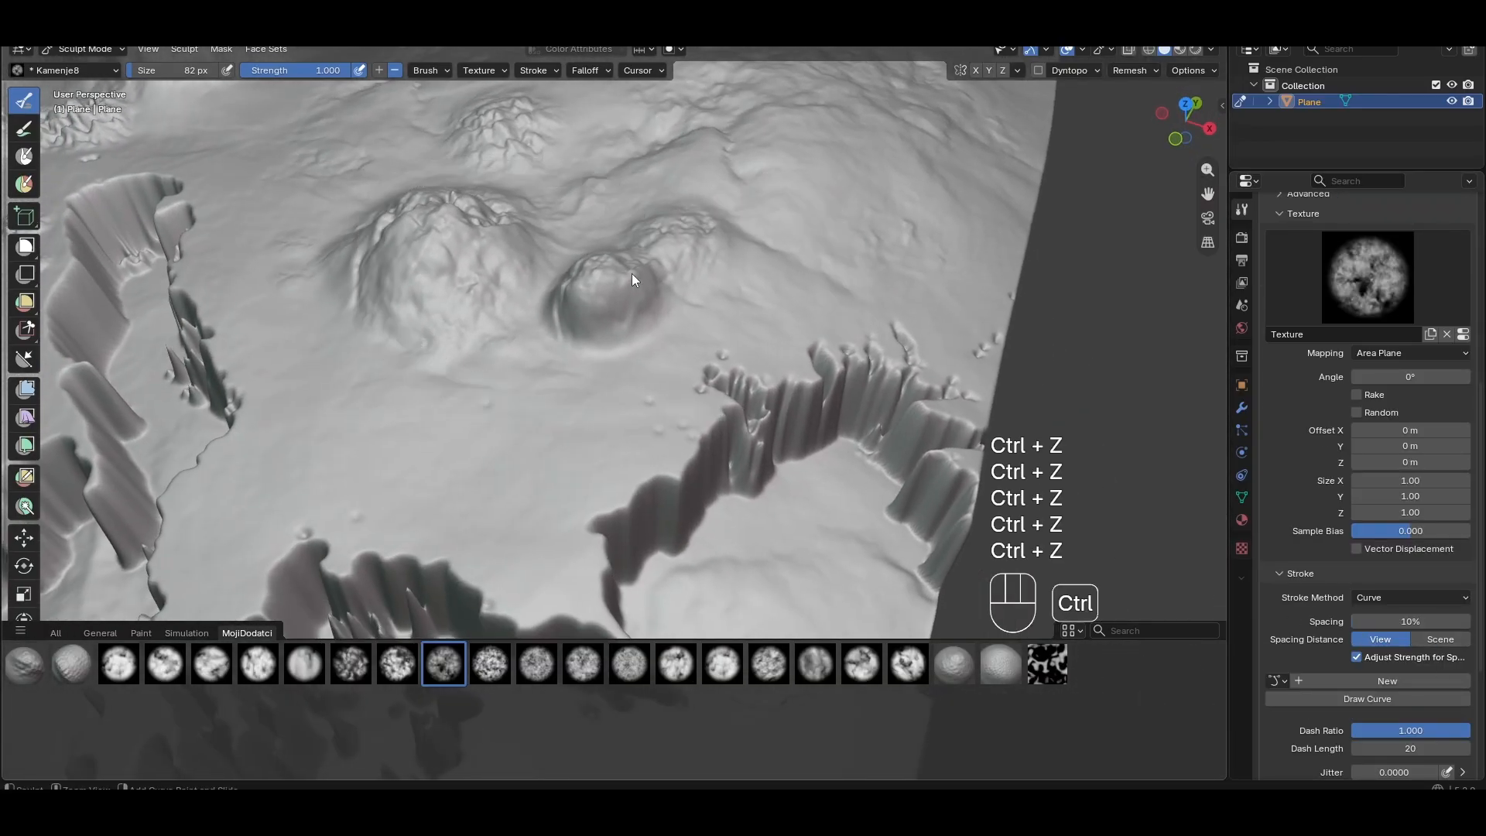
{"action": "mouse_move", "coordinate": [577, 291]}
{"action": "middle_mouse_down"}
{"action": "mouse_move", "coordinate": [727, 393]}
{"action": "mouse_move", "coordinate": [721, 368]}
{"action": "middle_mouse_up"}
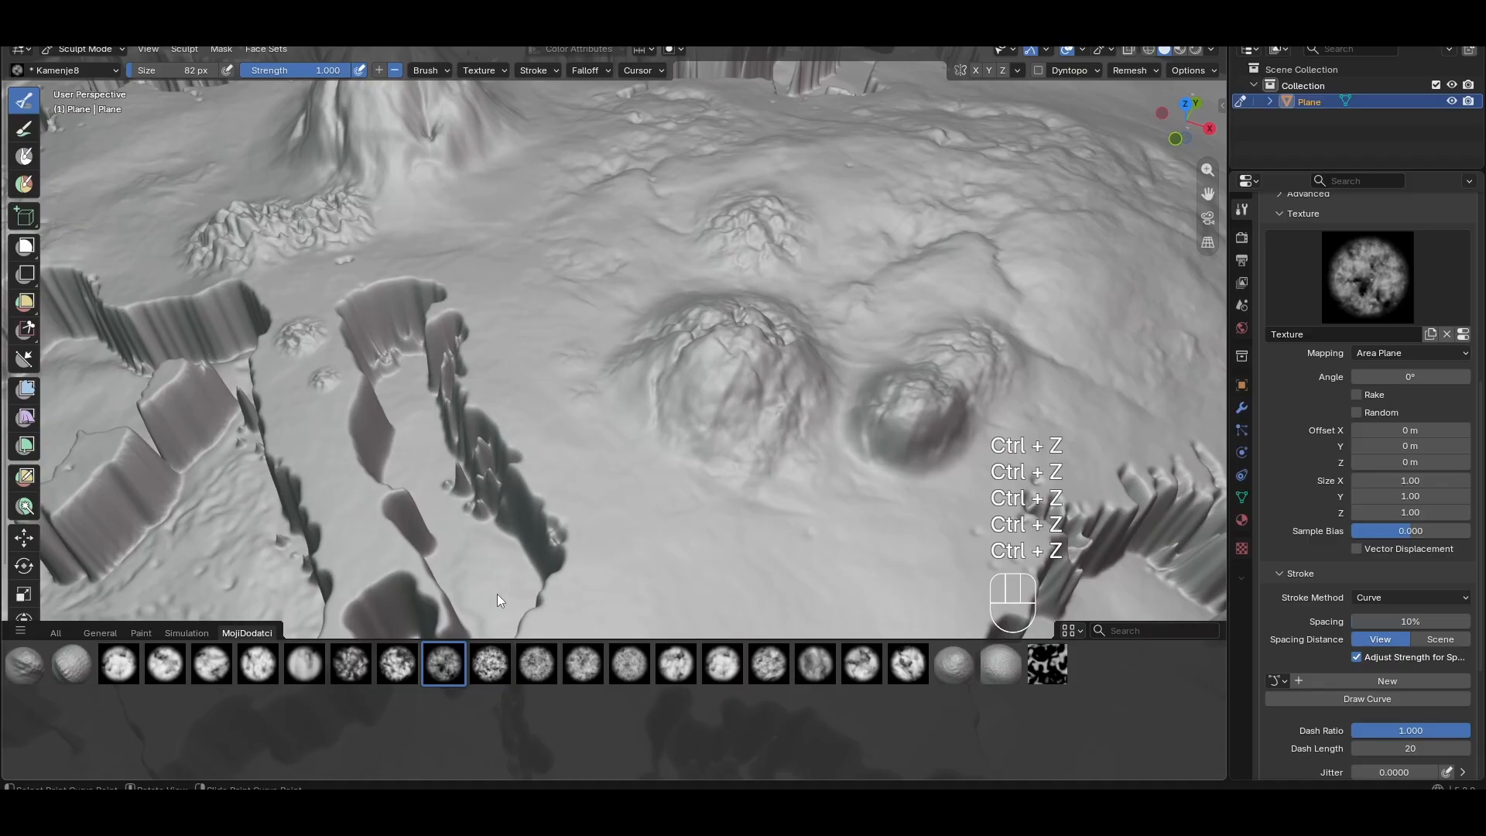
Activate the Kamenje5 brush, set its stroke method to Curve, and view the Europe terrain from the top
{"action": "left_click", "coordinate": [304, 663]}
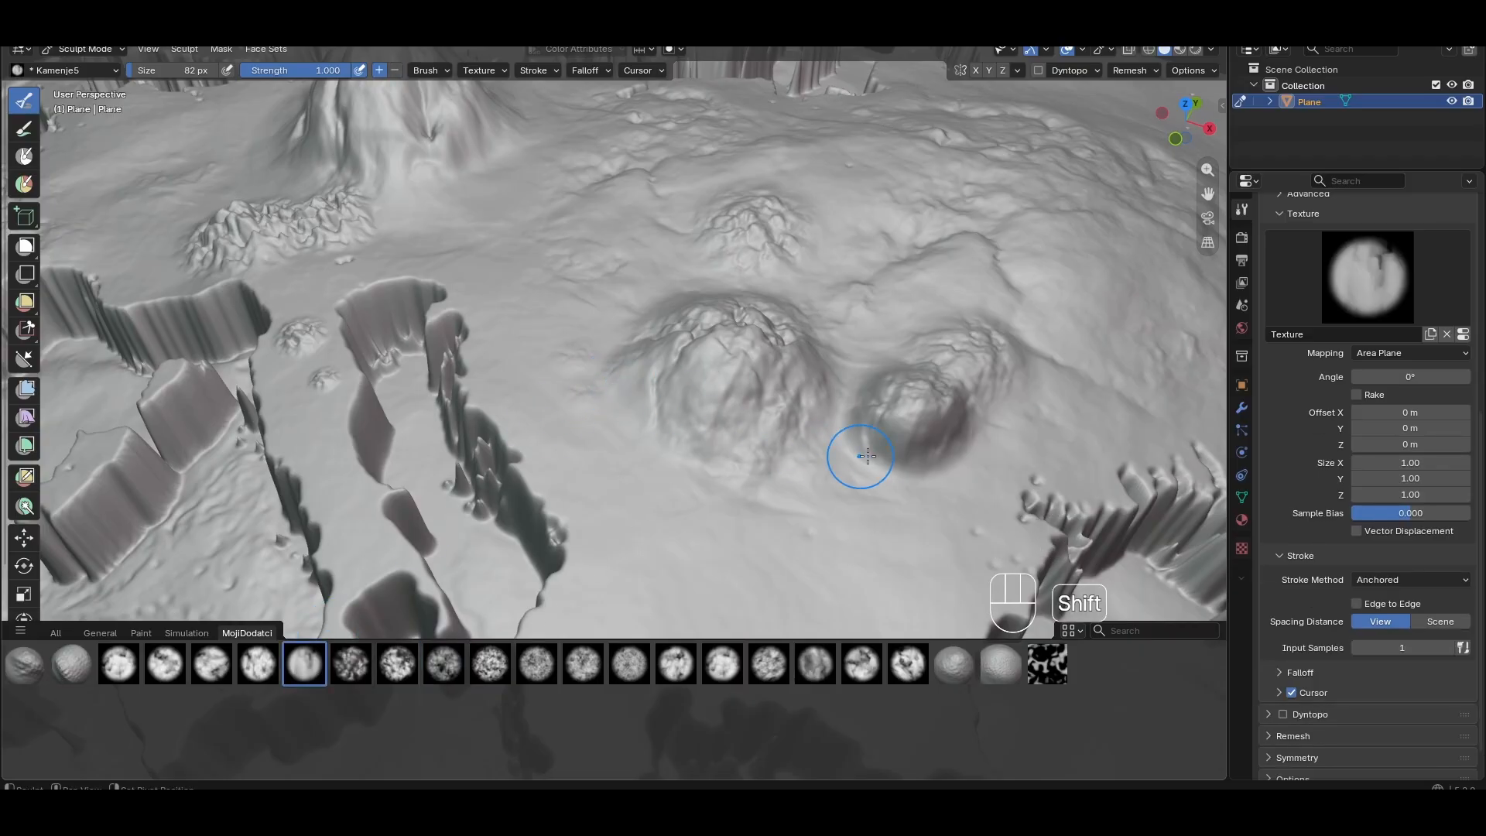
{"action": "middle_click_drag", "start_coordinate": [867, 456], "coordinate": [743, 333], "text": "shift"}
{"action": "left_click", "coordinate": [1397, 580]}
{"action": "left_click", "coordinate": [1395, 705]}
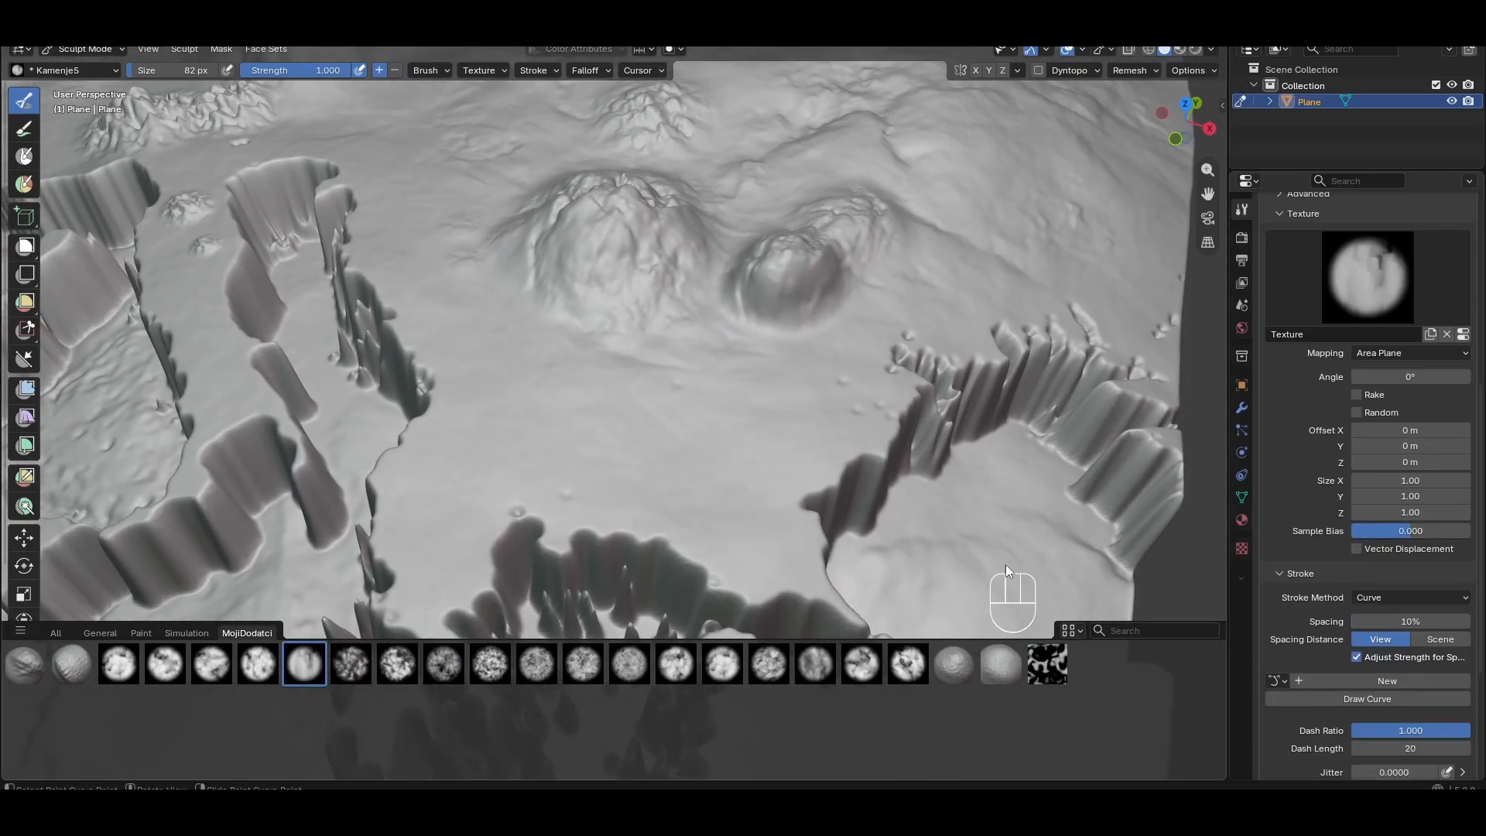
{"action": "key", "text": "KP_7"}
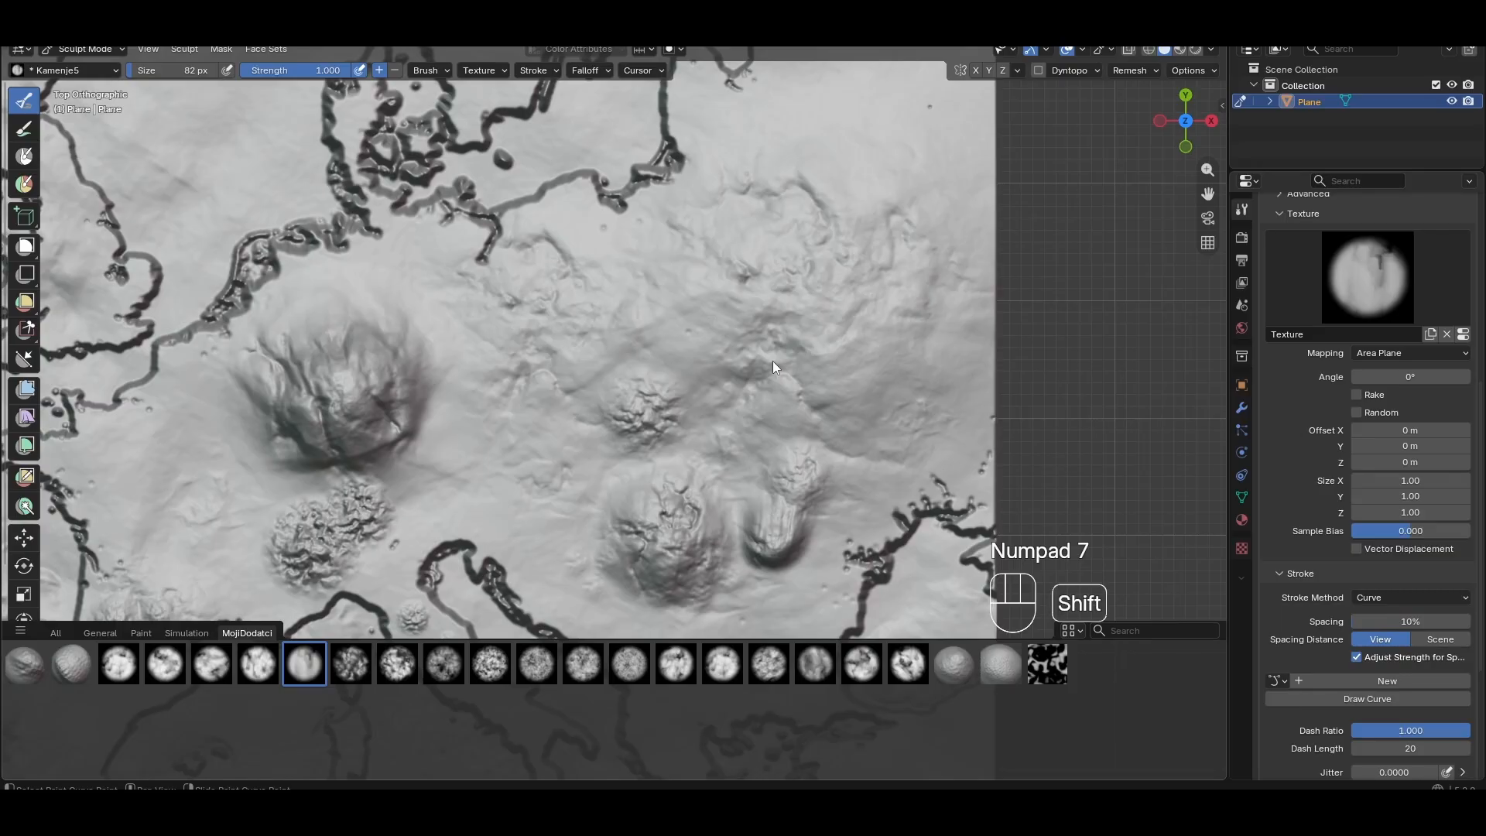
{"action": "middle_click_drag", "start_coordinate": [773, 360], "coordinate": [795, 259], "text": "shift"}
{"action": "middle_click_drag", "start_coordinate": [759, 412], "coordinate": [787, 356], "text": "shift"}
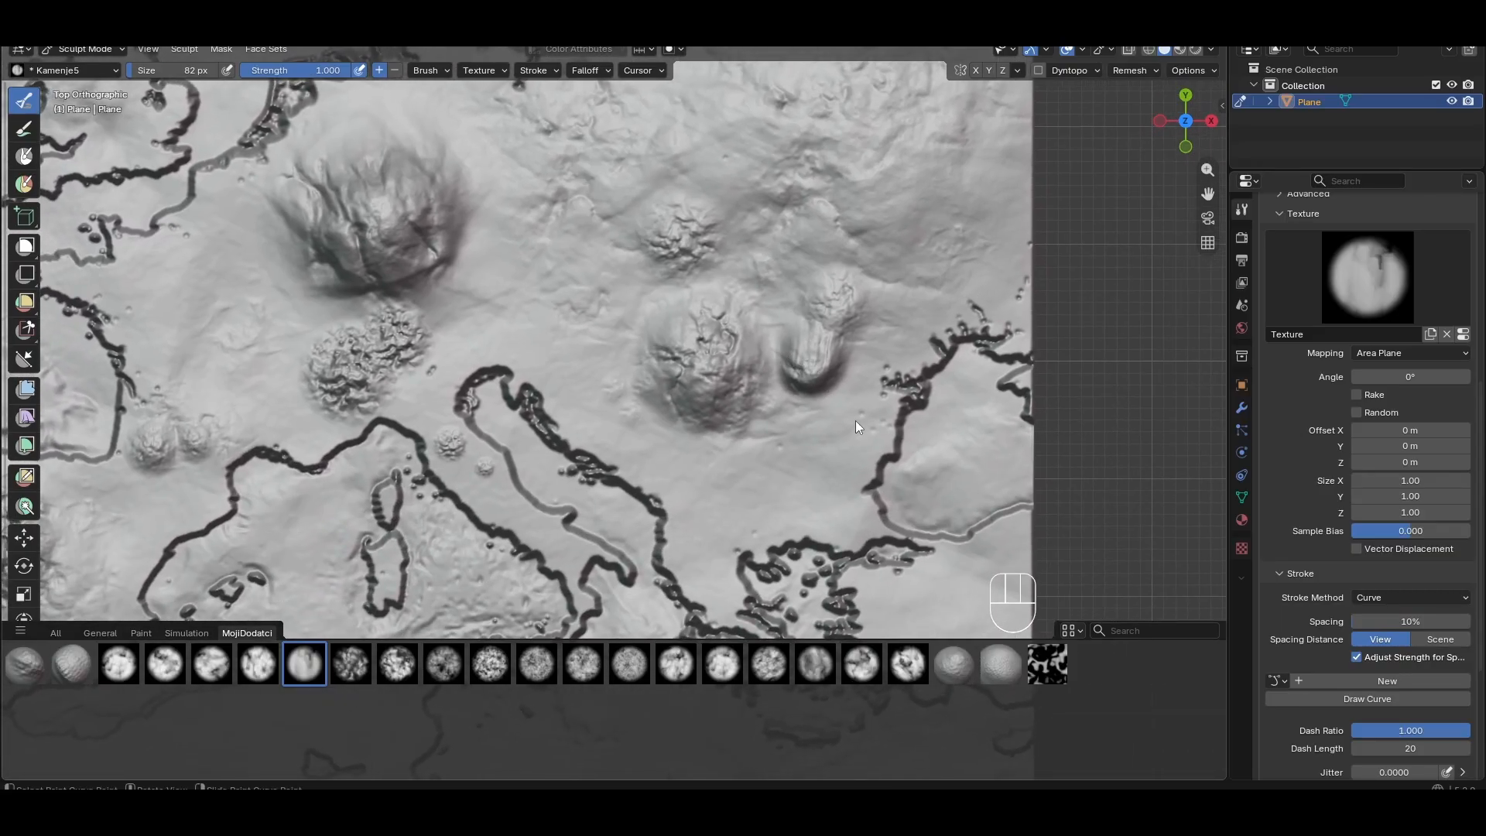
Draw a river-like paint curve from the Black Sea coast below the airbrushed mountains, past the large mountain, to the northwestern coast
{"action": "right_click_drag", "start_coordinate": [863, 419], "coordinate": [851, 425], "text": "ctrl"}
{"action": "right_click_drag", "start_coordinate": [741, 456], "coordinate": [713, 457], "text": "ctrl"}
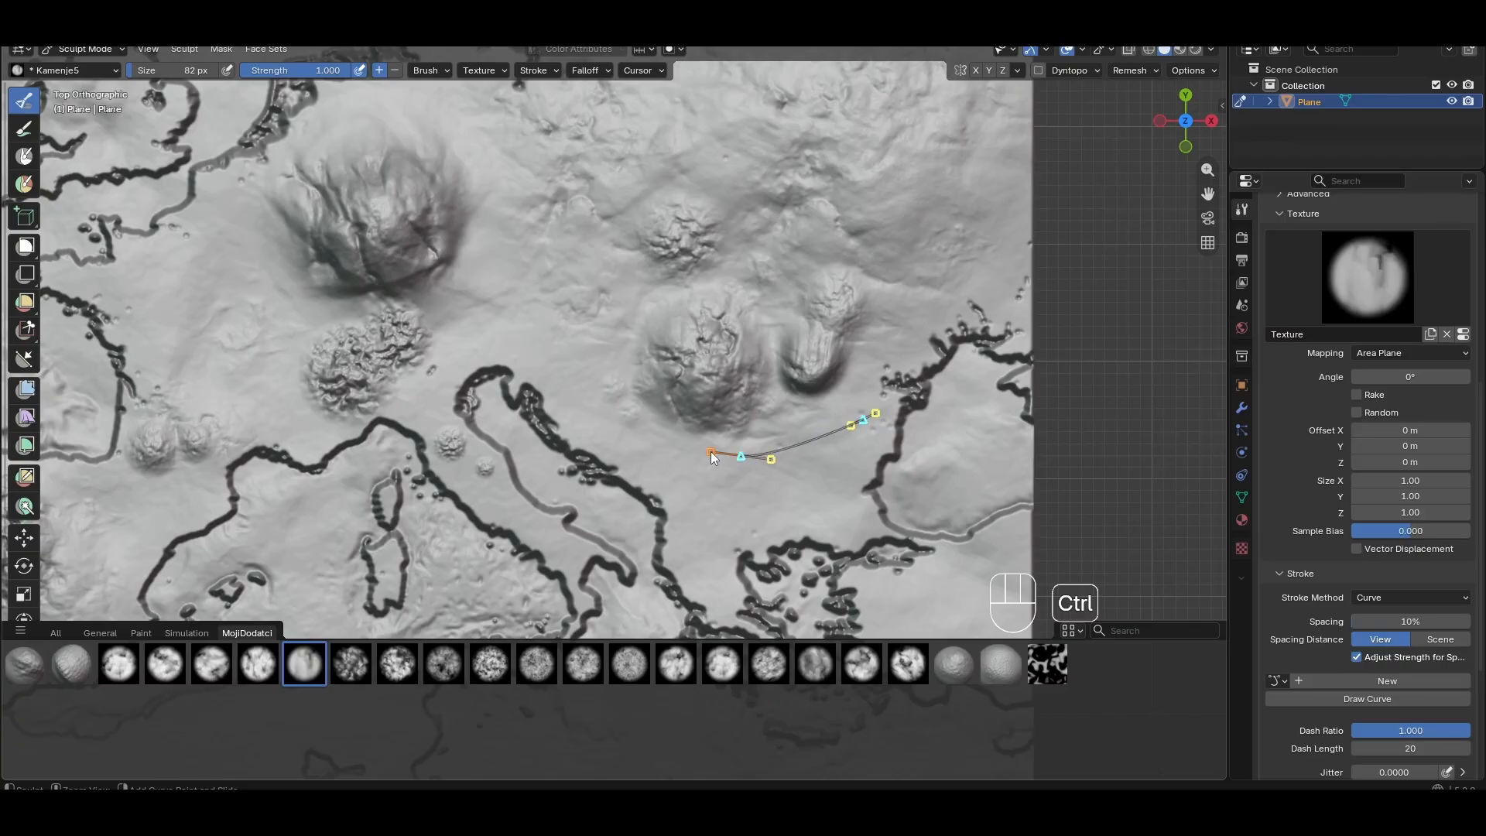
{"action": "right_click_drag", "start_coordinate": [635, 411], "coordinate": [574, 326], "text": "ctrl"}
{"action": "right_click_drag", "start_coordinate": [542, 305], "coordinate": [522, 299], "text": "ctrl"}
{"action": "mouse_move", "coordinate": [483, 169]}
{"action": "right_mouse_down", "text": "ctrl"}
{"action": "mouse_move", "coordinate": [469, 141]}
{"action": "mouse_move", "coordinate": [353, 120]}
{"action": "mouse_move", "coordinate": [281, 134]}
{"action": "right_mouse_up", "text": "ctrl"}
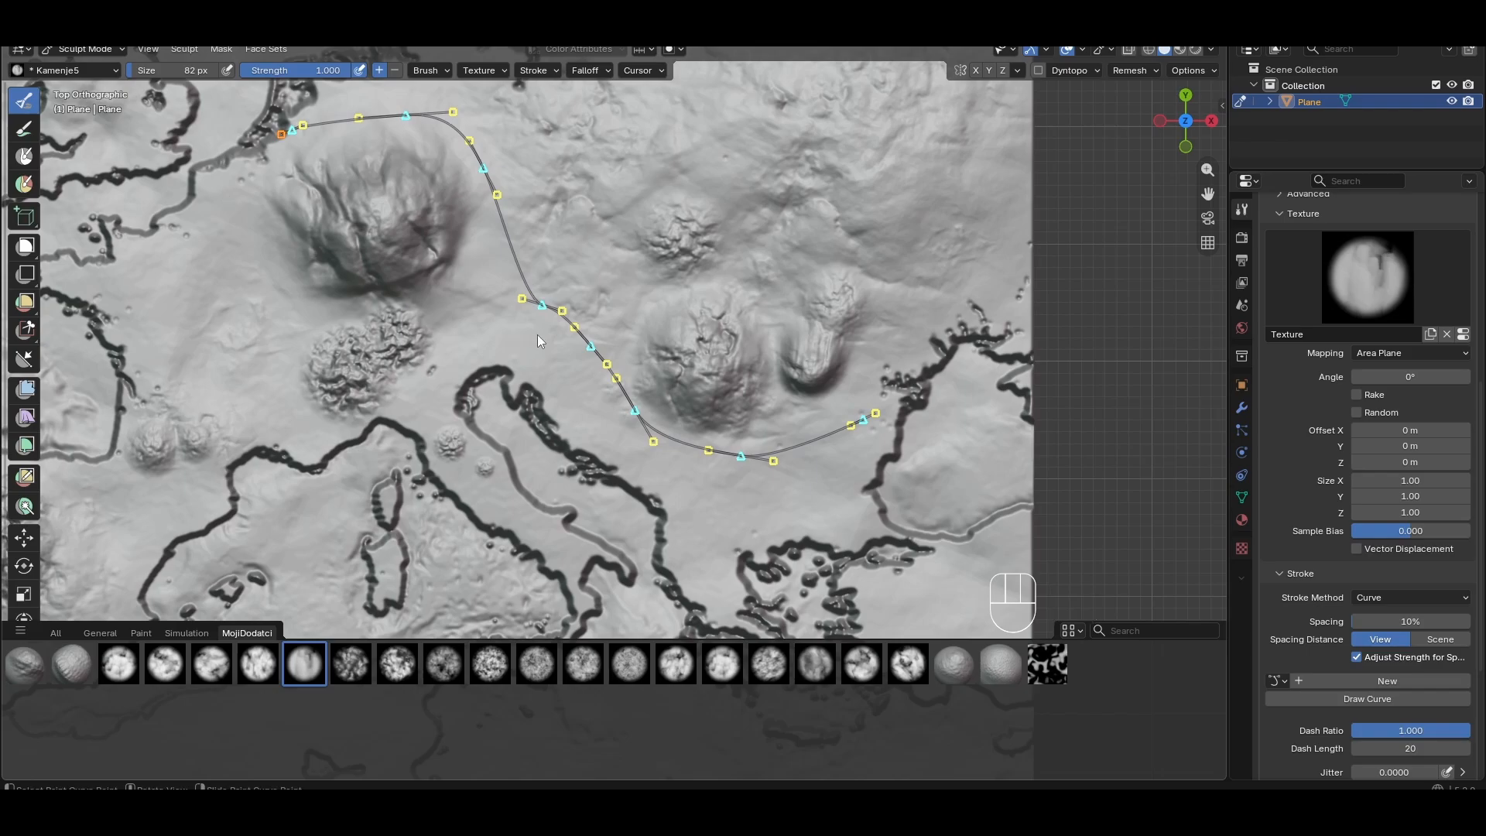
{"action": "scroll", "coordinate": [1395, 531], "scroll_direction": "up", "scroll_amount": 4}
{"action": "scroll", "coordinate": [1400, 543], "scroll_direction": "up", "scroll_amount": 5}
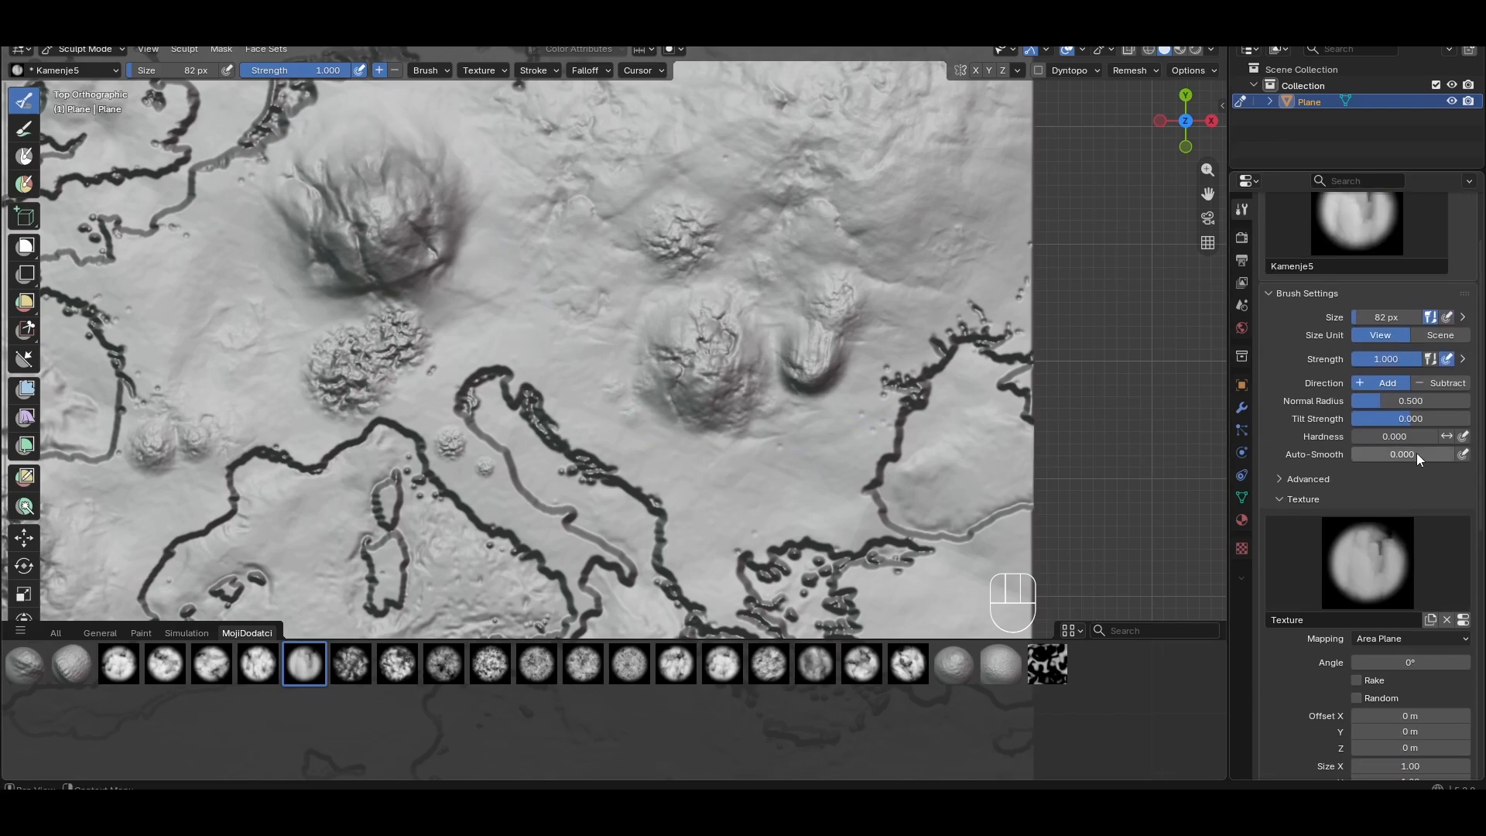
Set the brush direction to Subtract, try carving two passes along the river curve, and undo them
{"action": "left_click", "coordinate": [1427, 381]}
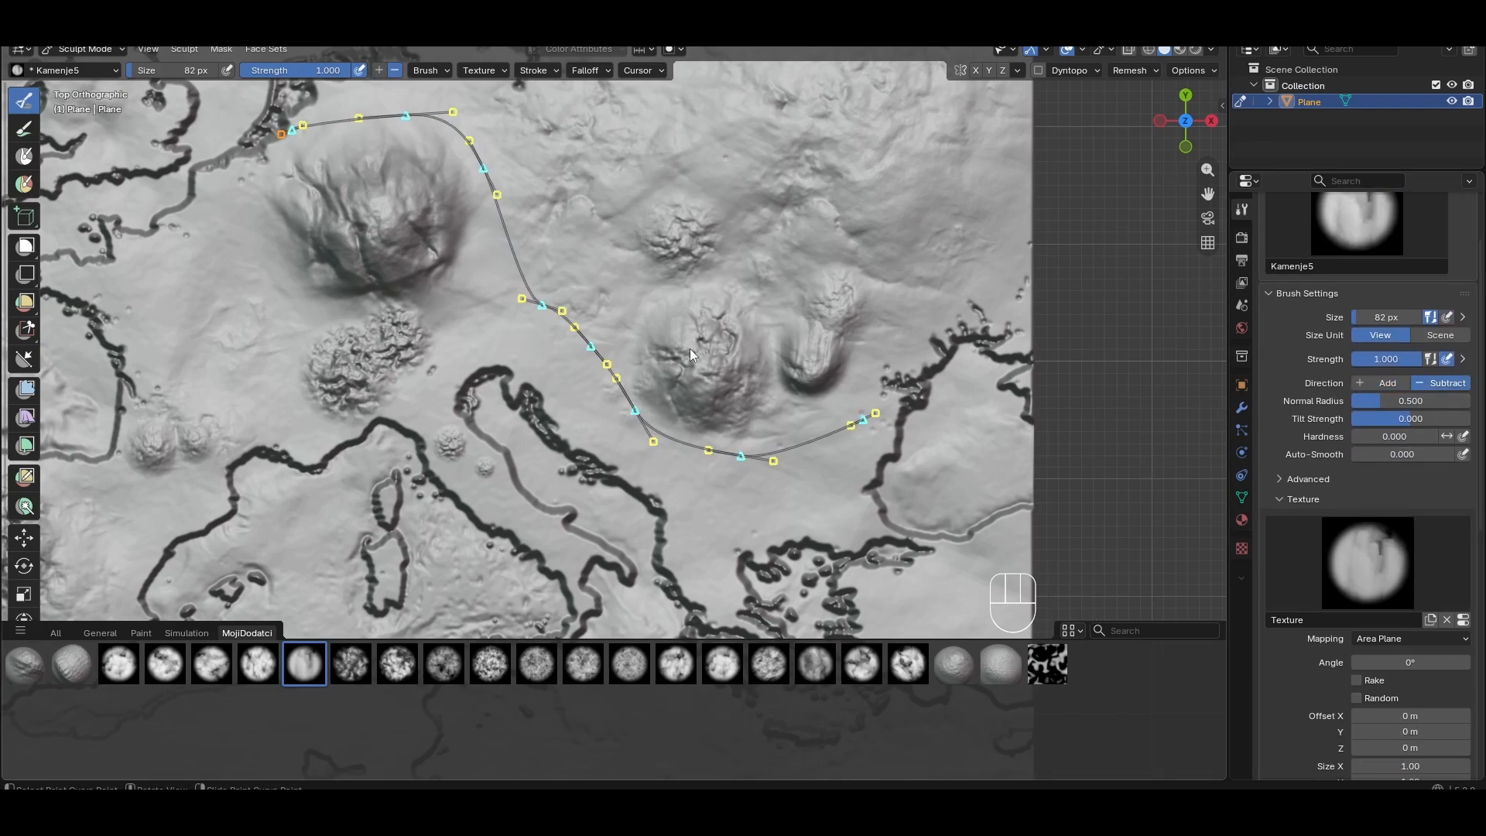
{"action": "key", "text": "Return"}
{"action": "key", "text": "Return"}
{"action": "mouse_move", "coordinate": [689, 348]}
{"action": "middle_mouse_down"}
{"action": "mouse_move", "coordinate": [657, 274]}
{"action": "mouse_move", "coordinate": [662, 332]}
{"action": "middle_mouse_up"}
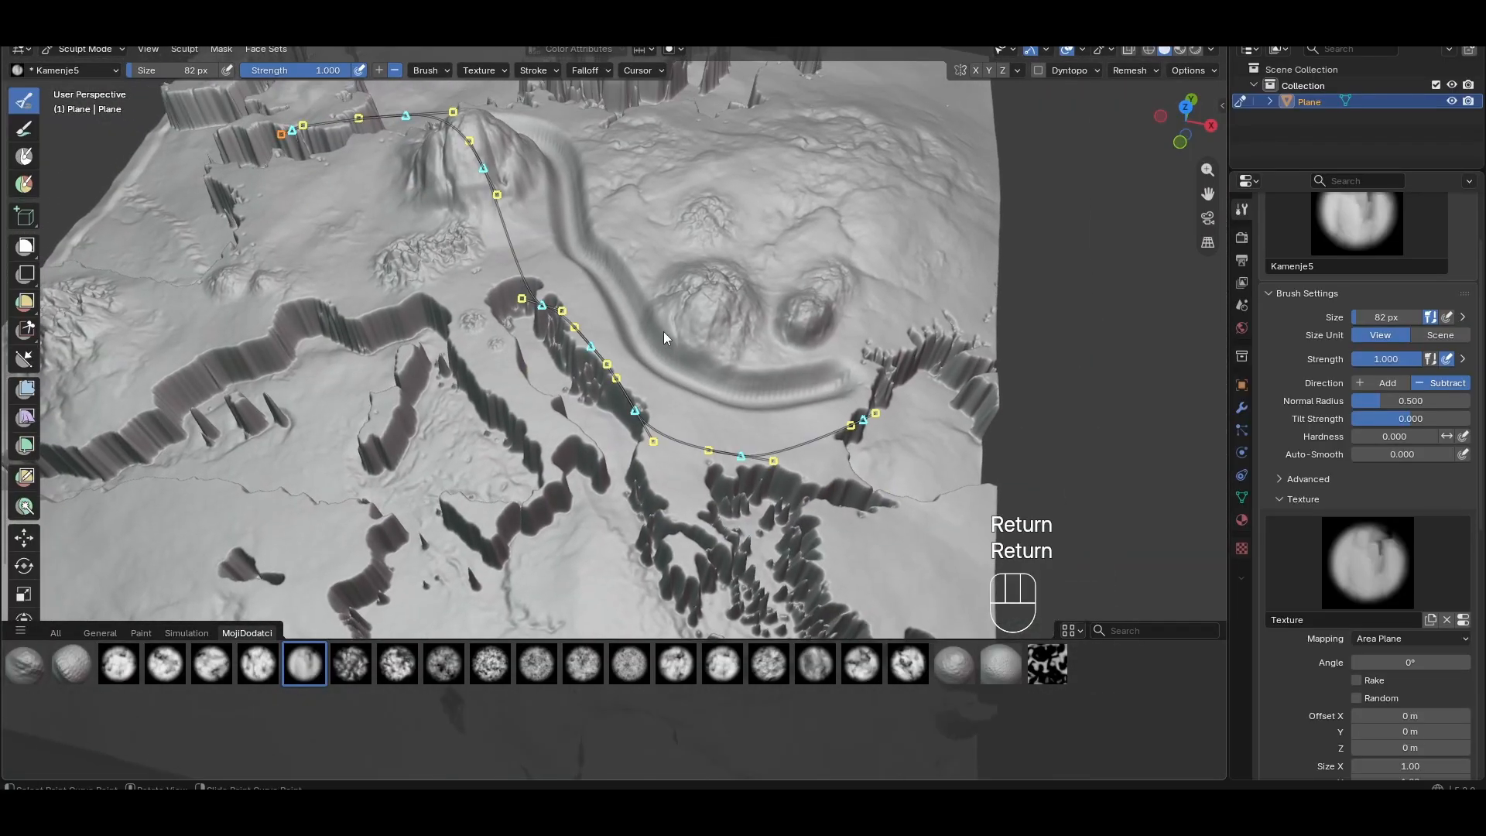
{"action": "key", "text": "ctrl+z"}
{"action": "key", "text": "ctrl+z"}
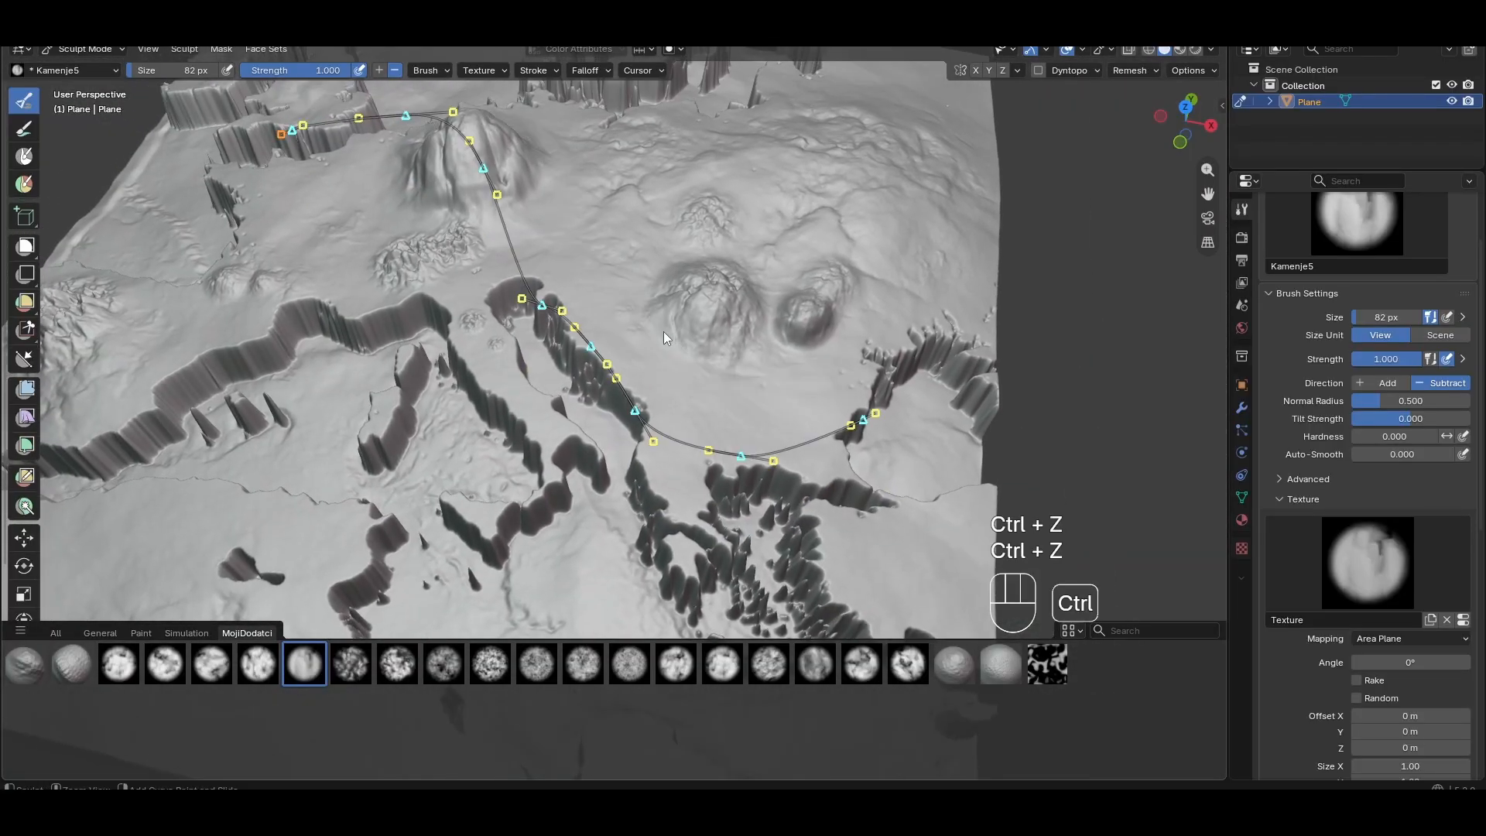
Carve the riverbed again along the paint curve at strength 0.655 and unlink the curve from the brush
{"action": "key", "text": "Return"}
{"action": "key", "text": "Return"}
{"action": "scroll", "coordinate": [1371, 524], "scroll_direction": "down", "scroll_amount": 12}
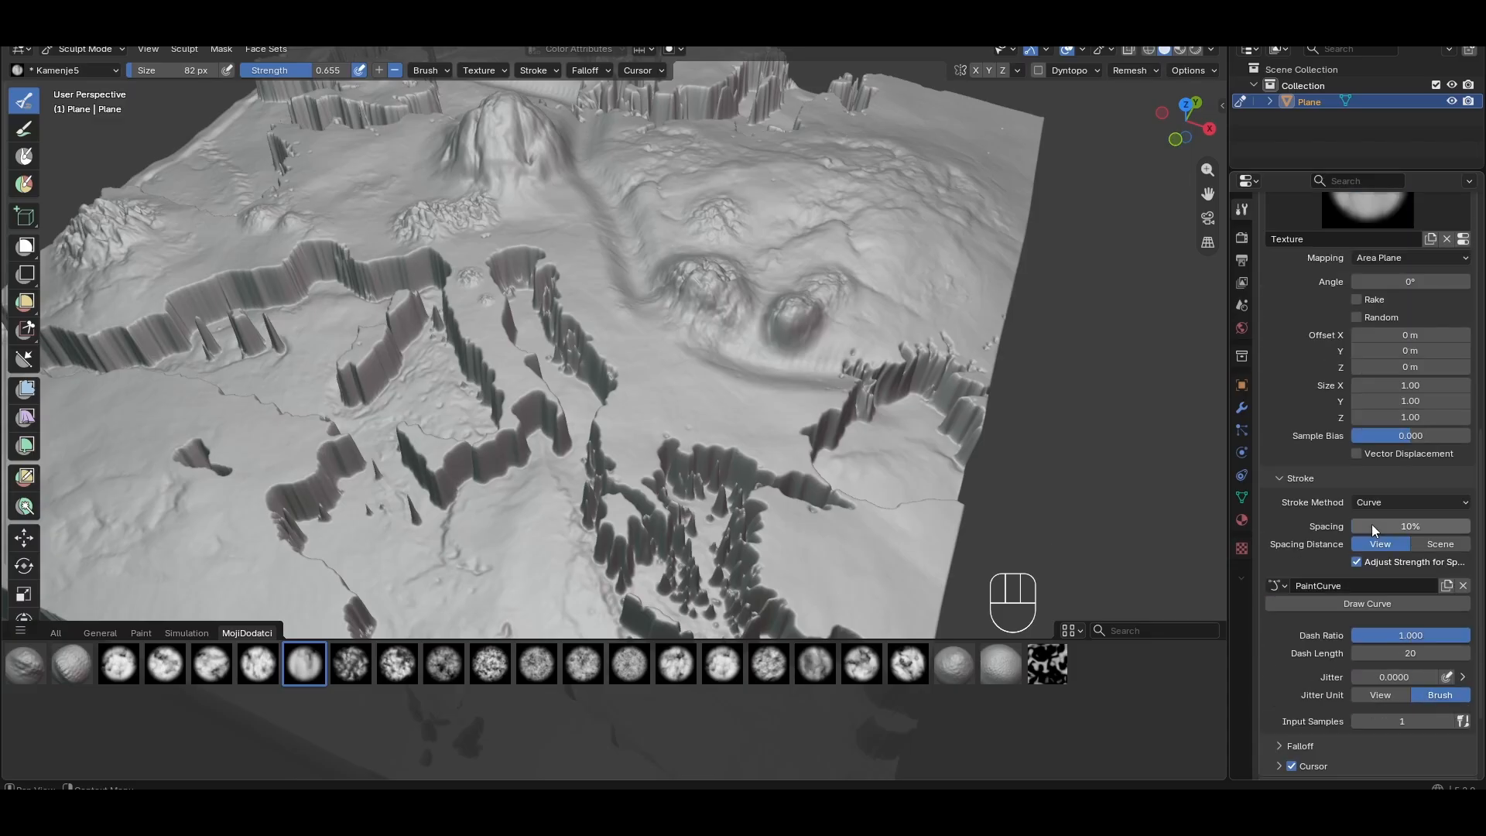
{"action": "left_click", "coordinate": [1463, 481]}
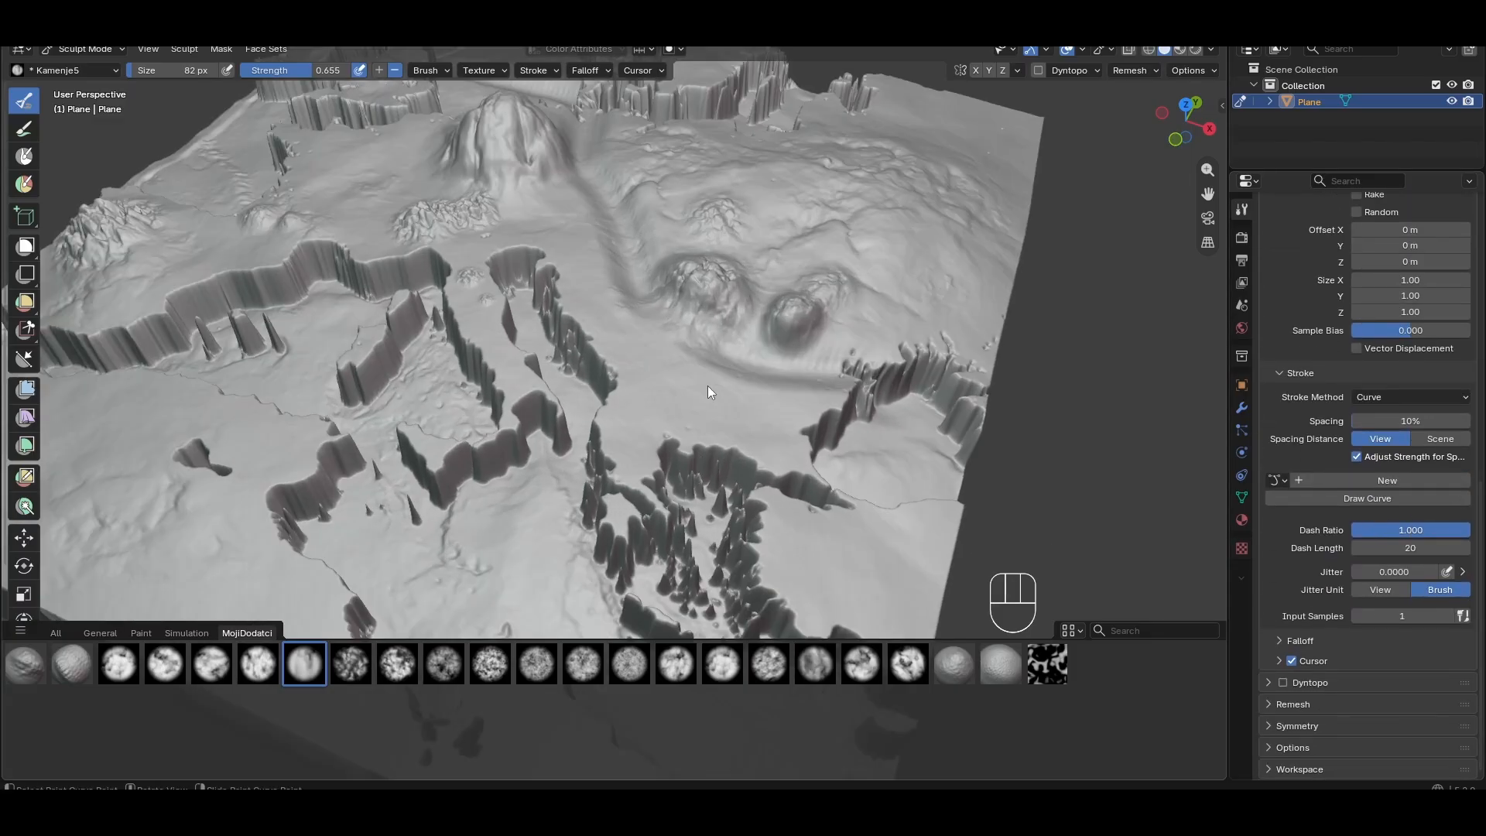
{"action": "middle_click_drag", "start_coordinate": [720, 365], "coordinate": [741, 431], "text": "shift"}
{"action": "scroll", "coordinate": [710, 475], "scroll_direction": "up", "scroll_amount": 3}
{"action": "middle_click_drag", "start_coordinate": [844, 361], "coordinate": [732, 401], "text": "shift"}
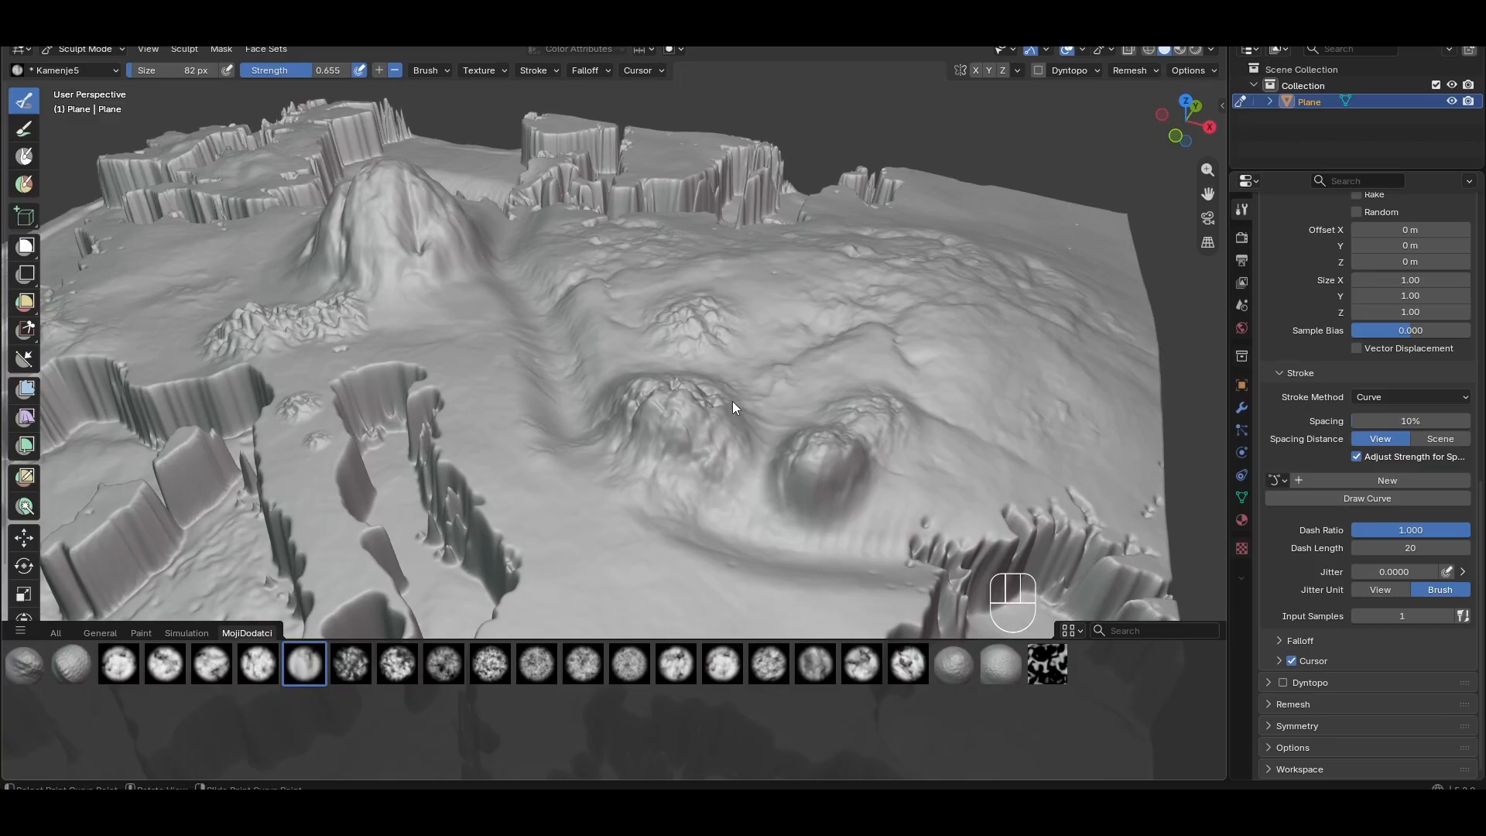
Undo the riverbed carved between the Black Sea coast and the large mountain
{"action": "key", "text": "ctrl+z"}
{"action": "key", "text": "ctrl+z"}
{"action": "key", "text": "ctrl+z"}
{"action": "key", "text": "ctrl+z"}
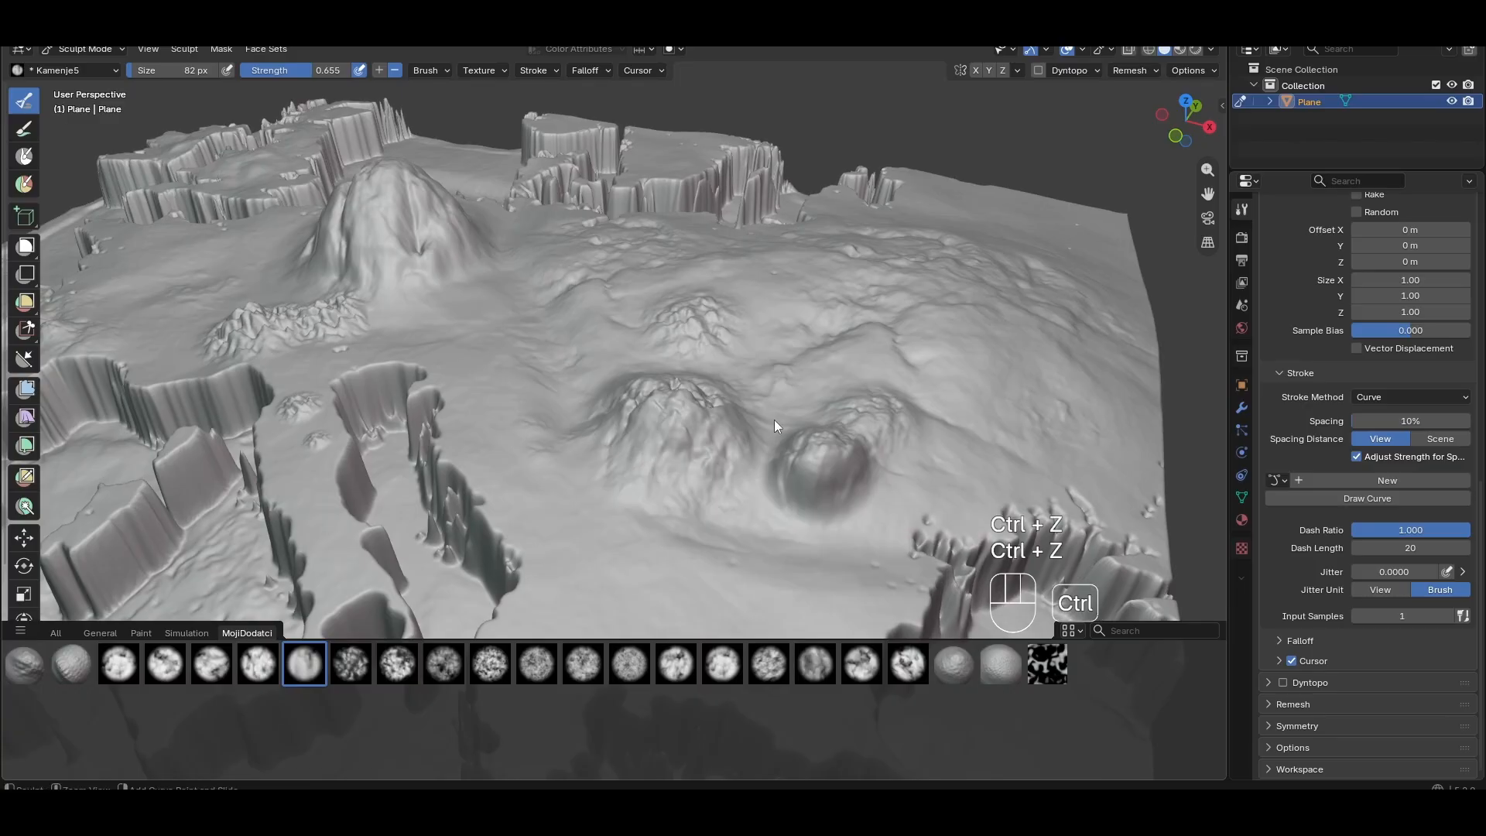
{"action": "middle_click_drag", "start_coordinate": [764, 450], "coordinate": [810, 486]}
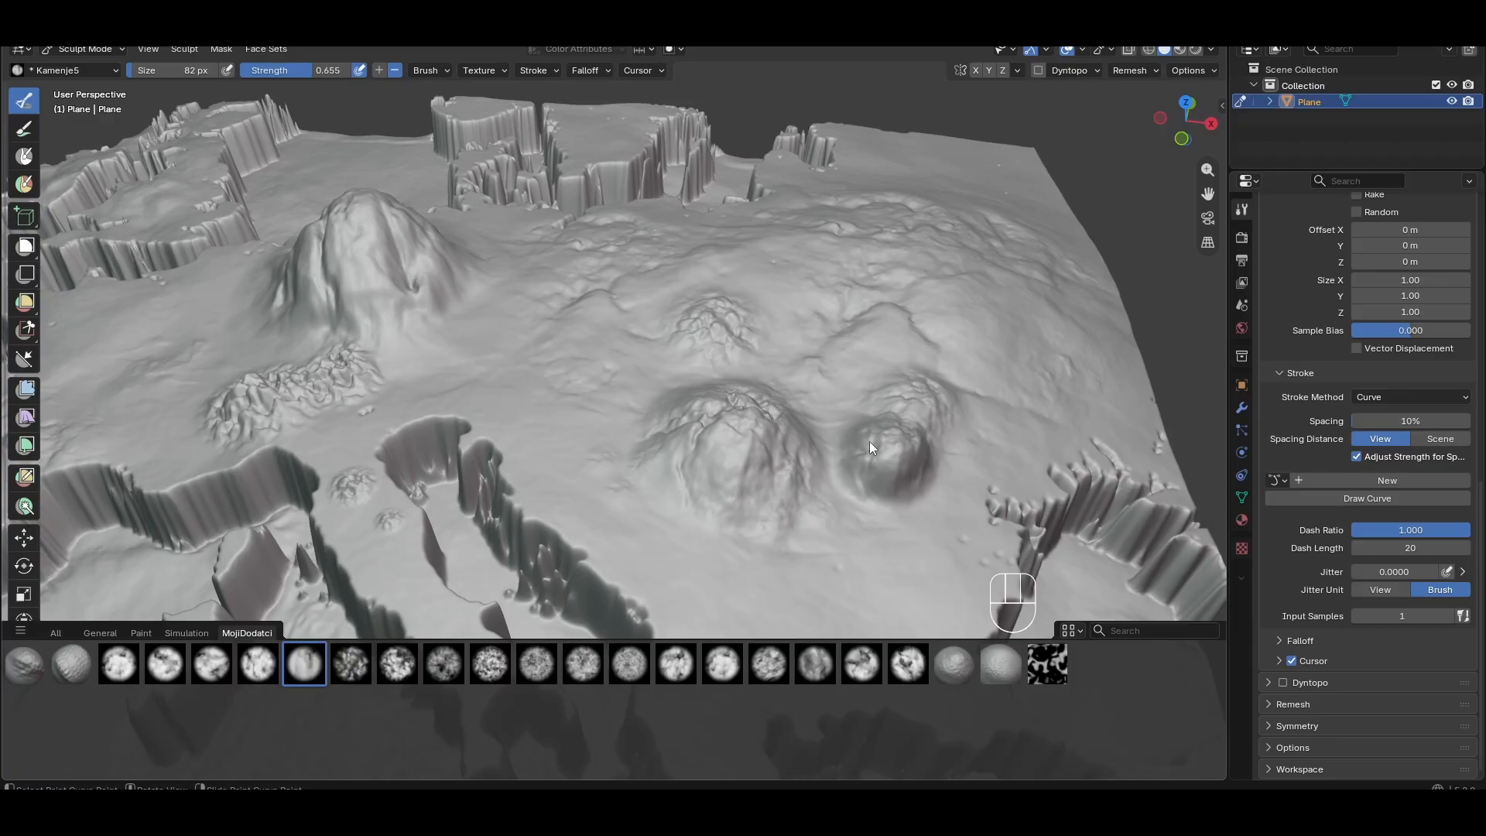
{"action": "scroll", "coordinate": [1410, 440], "scroll_direction": "up", "scroll_amount": 5}
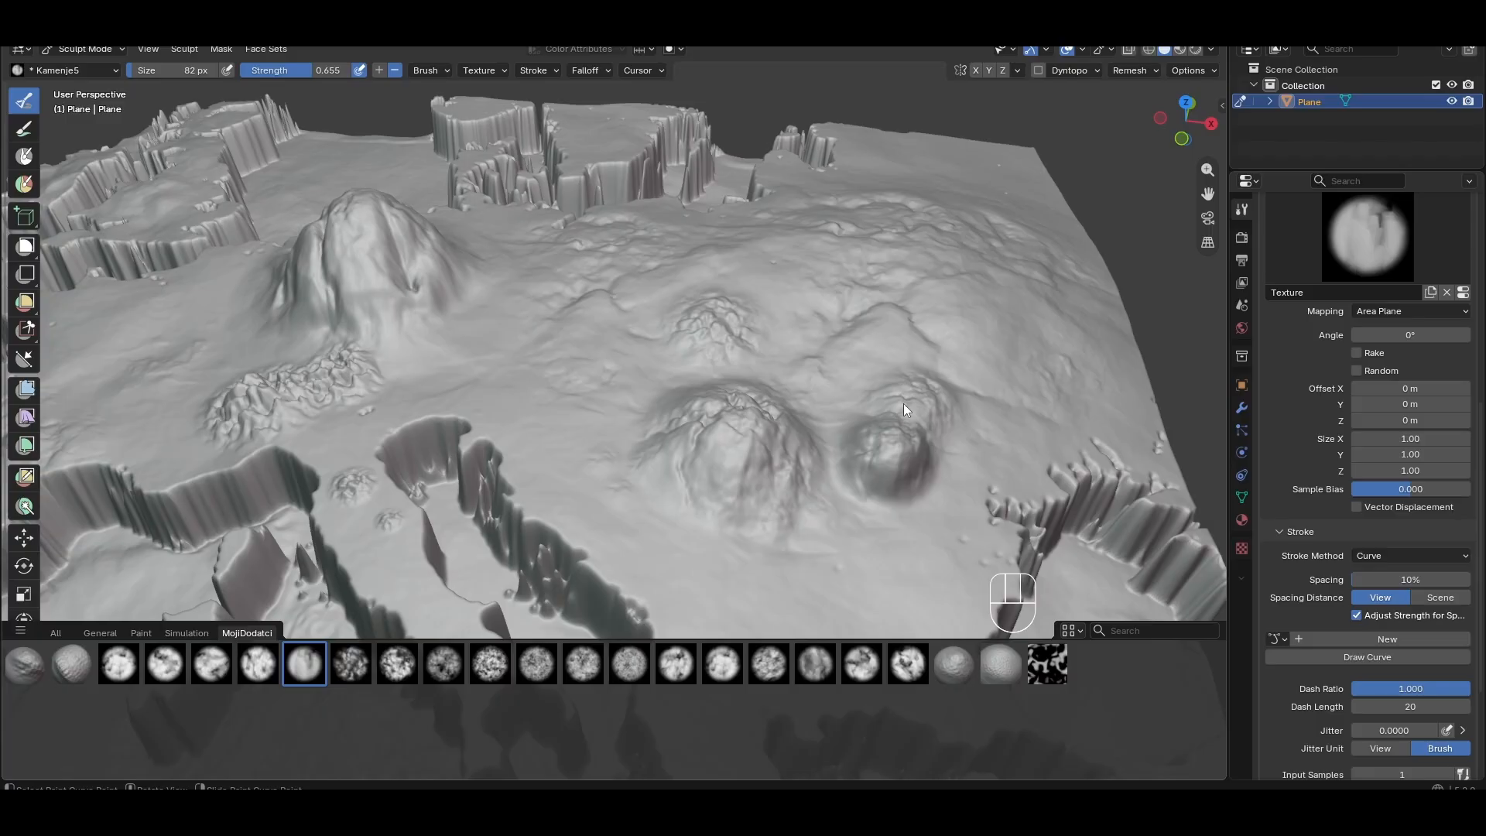
{"action": "middle_click_drag", "start_coordinate": [904, 401], "coordinate": [668, 370]}
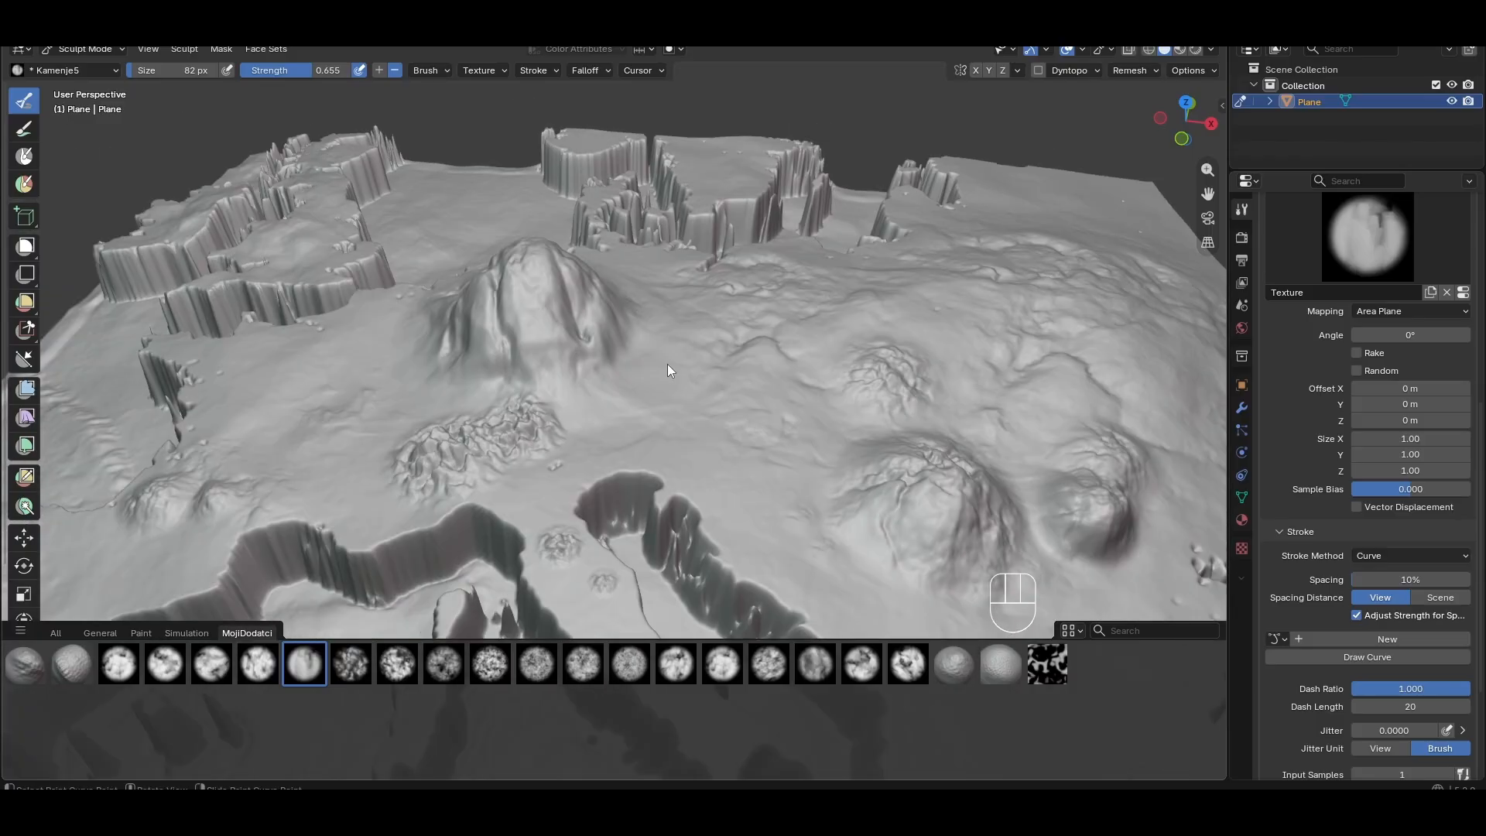